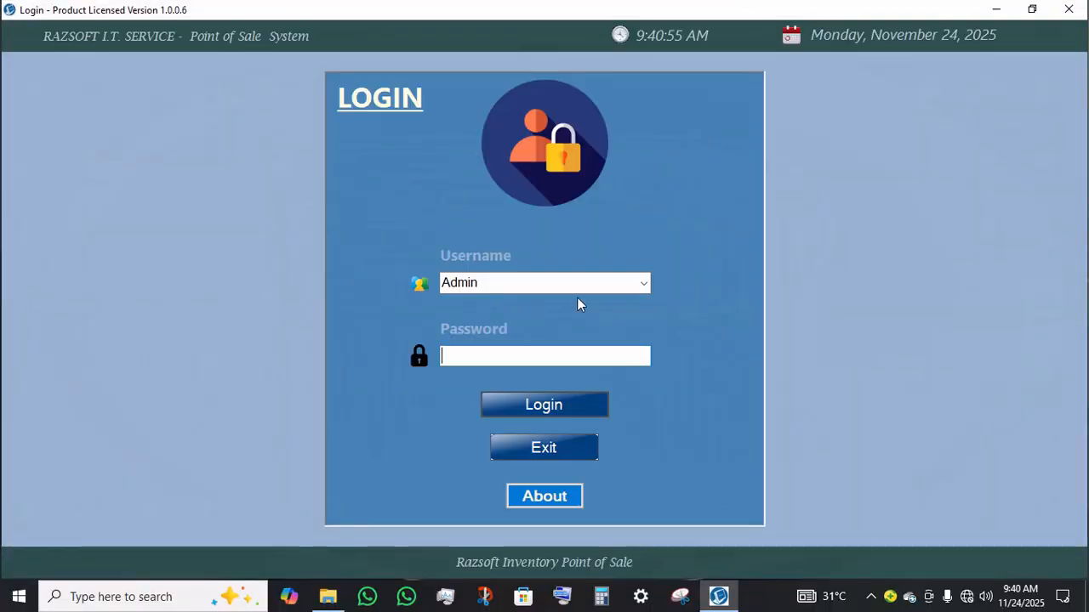
Step: Enter the account password for the Admin user and try to log in
left_click(462, 355)
type("12345678")
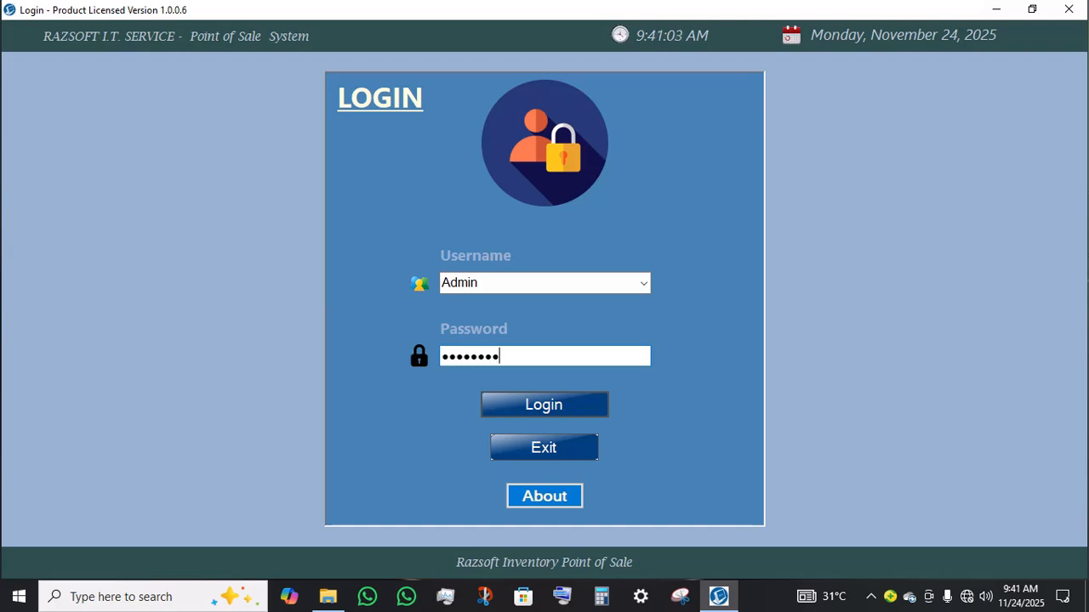
type("9")
key("Return")
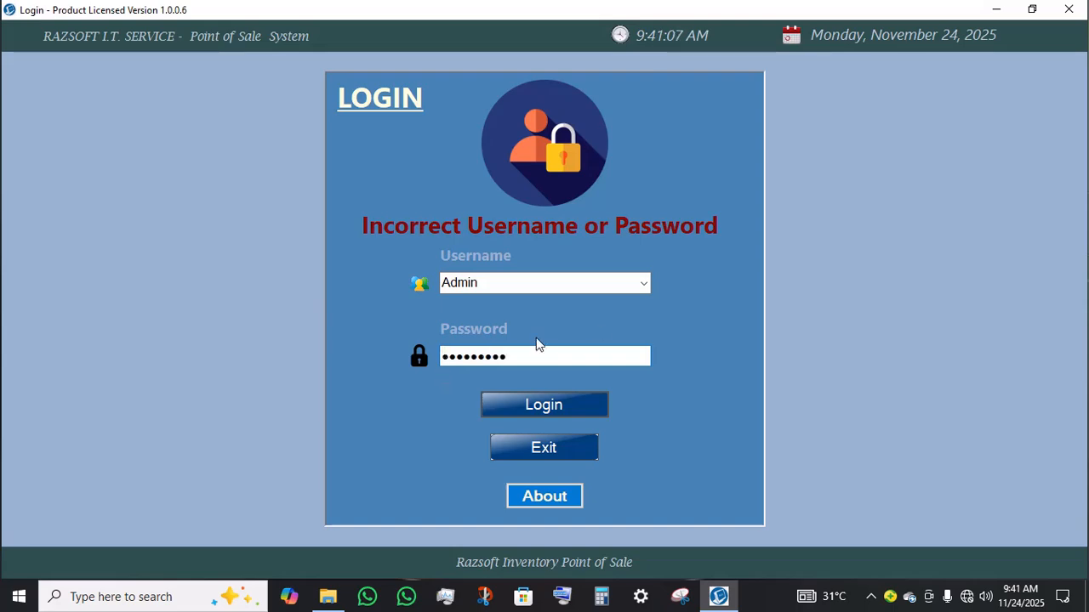
Step: Re-enter the Admin account password and log in to the point of sale system
left_click(625, 278)
left_click(647, 285)
left_click(649, 284)
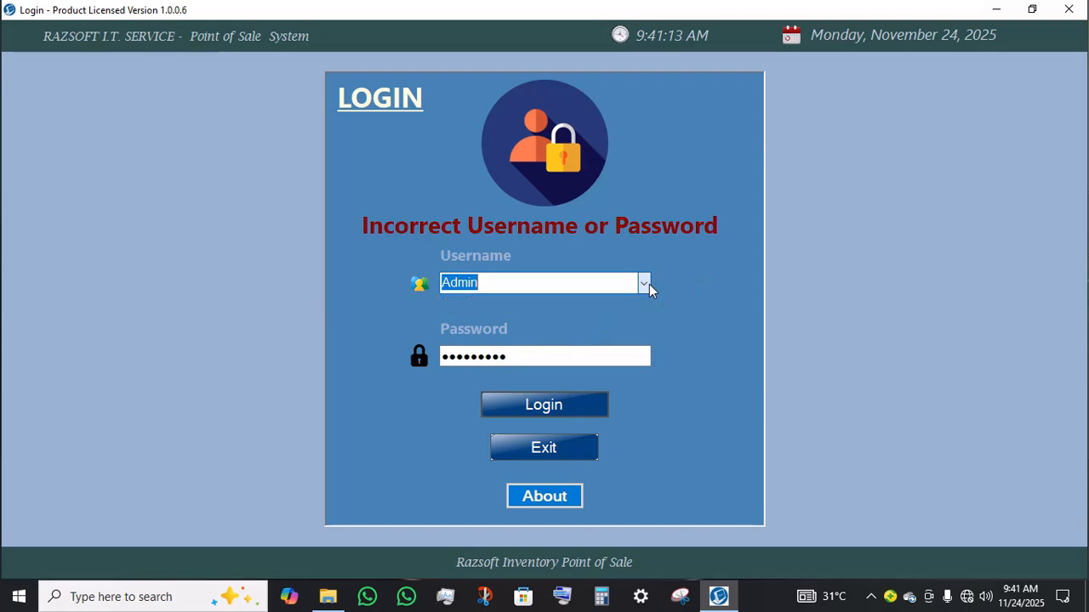
left_click(529, 359)
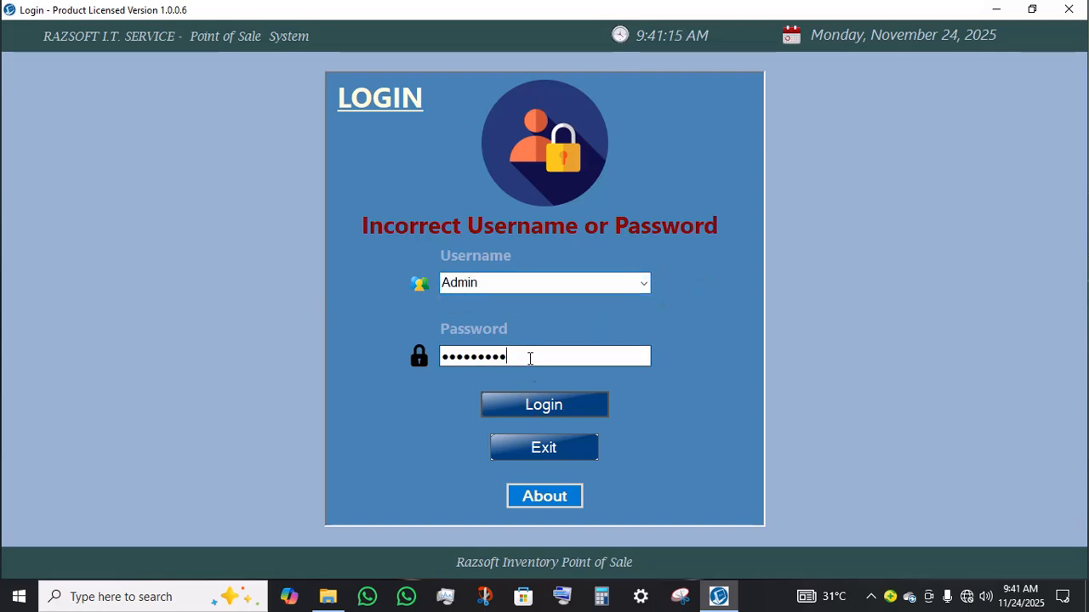
key("ctrl+a")
type("admin123")
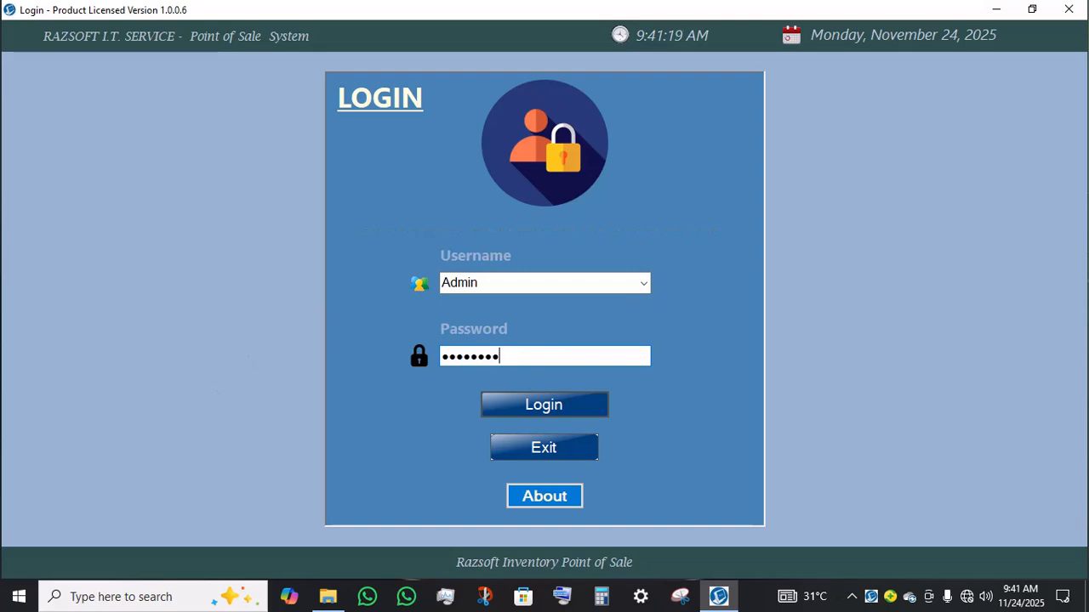
key("Return")
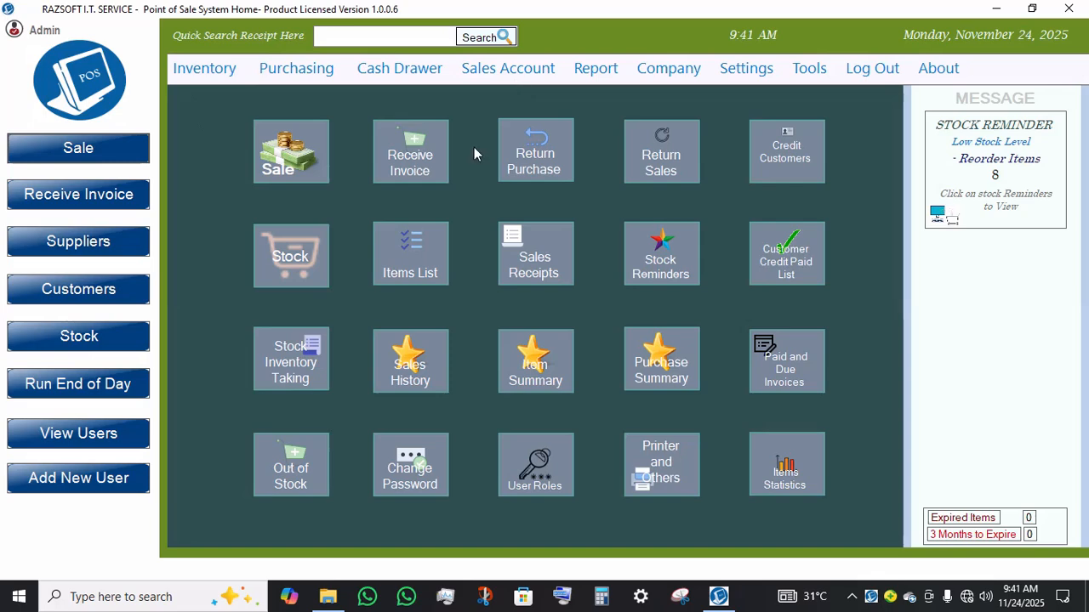
Step: Open the Add New Item form from the inventory options
left_click(227, 72)
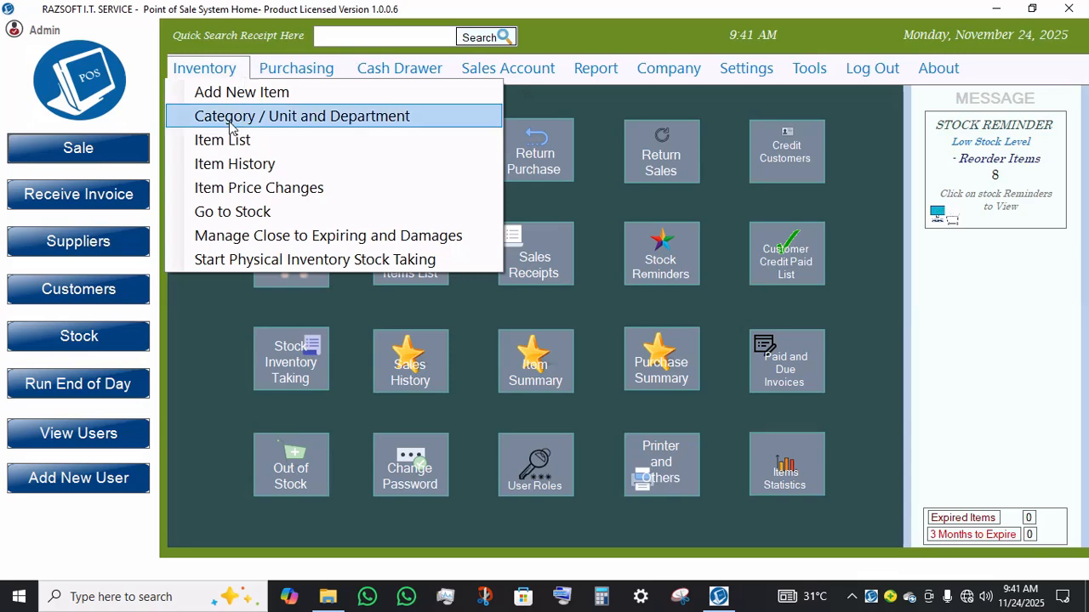
left_click(247, 94)
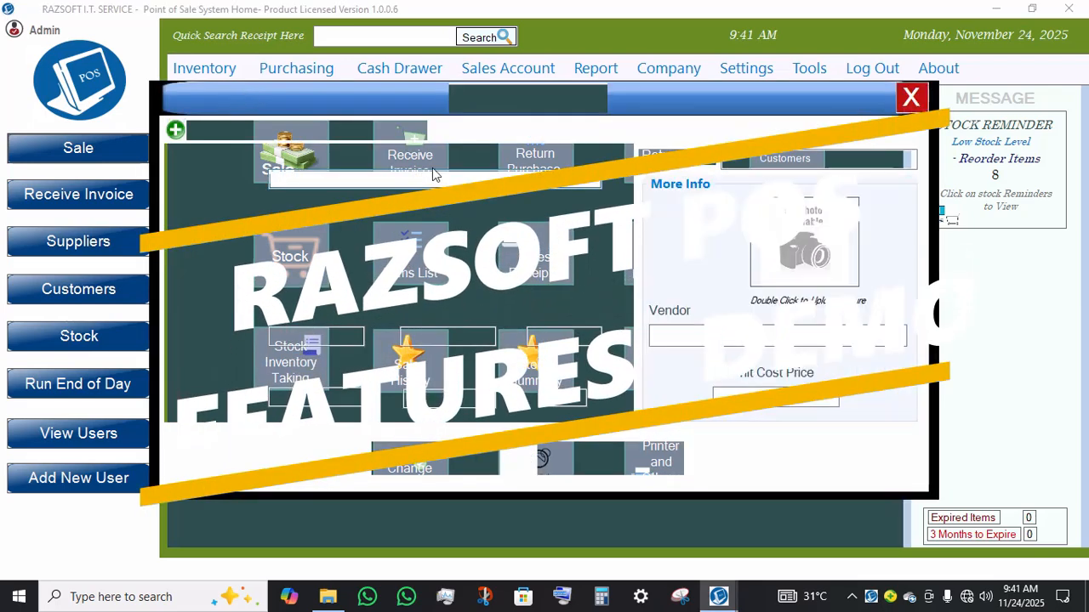
left_click_drag(649, 113, 698, 141)
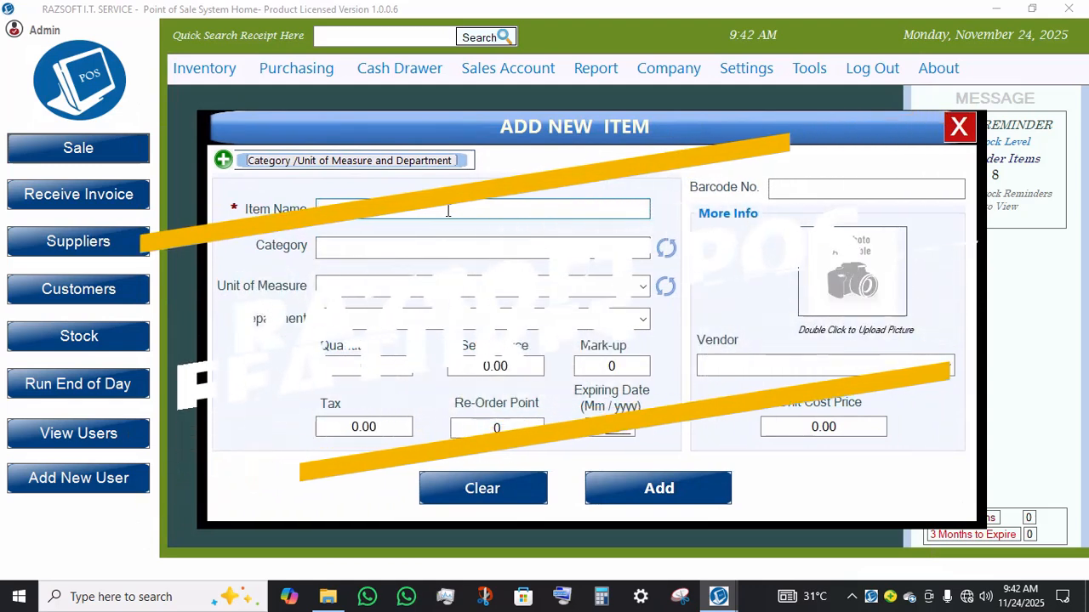
Step: Set the item name to MP3 MUSIC BOX
type("MP")
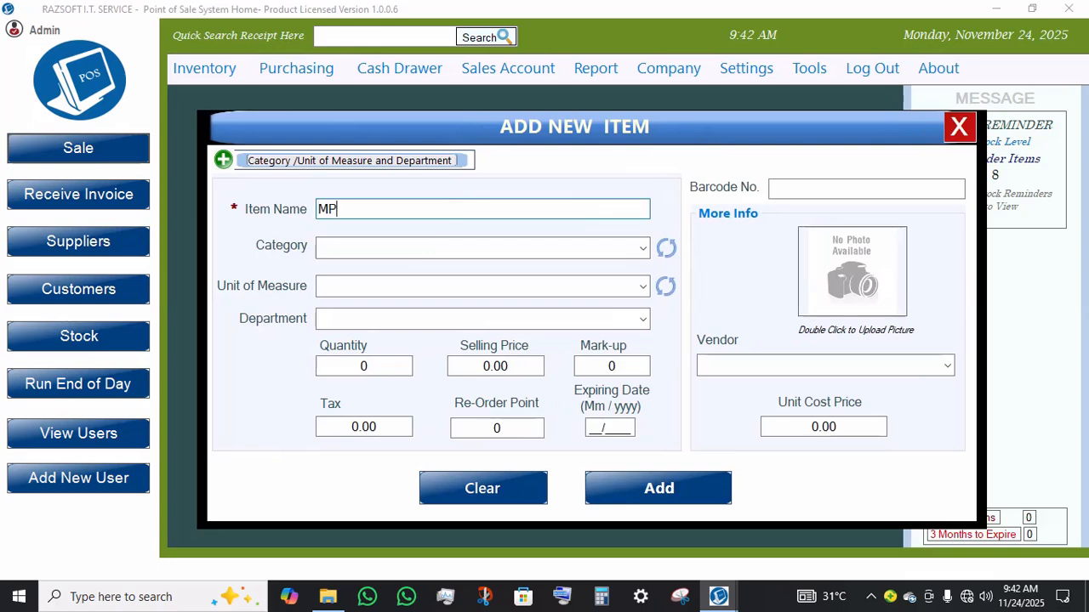
type("3 MUSIC BOX")
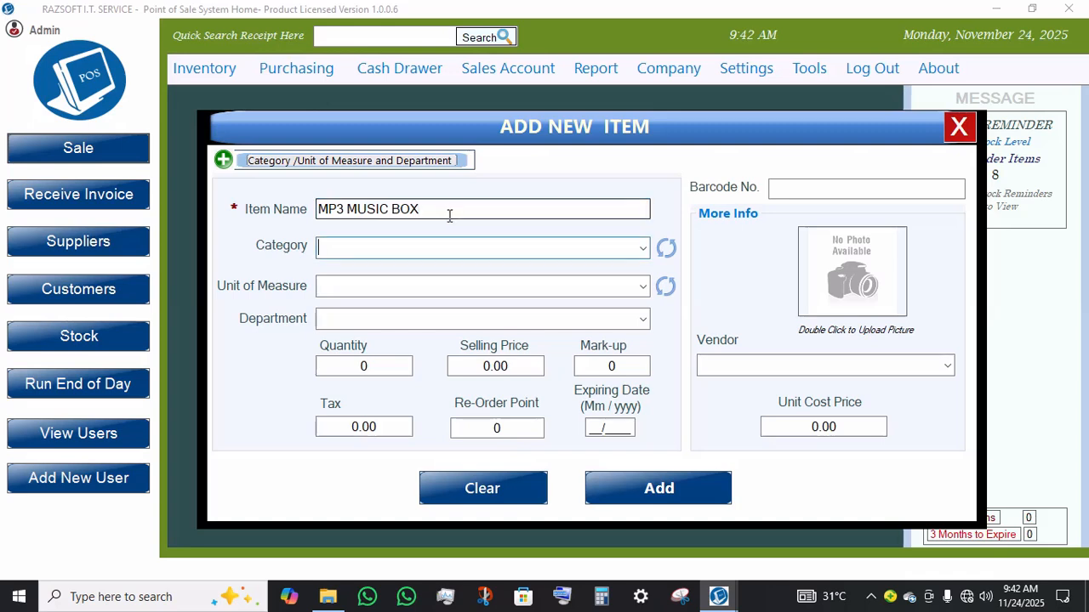
Step: Add a new category named MUSIC PLAYER in the category, unit and department manager, then close it
left_click(314, 163)
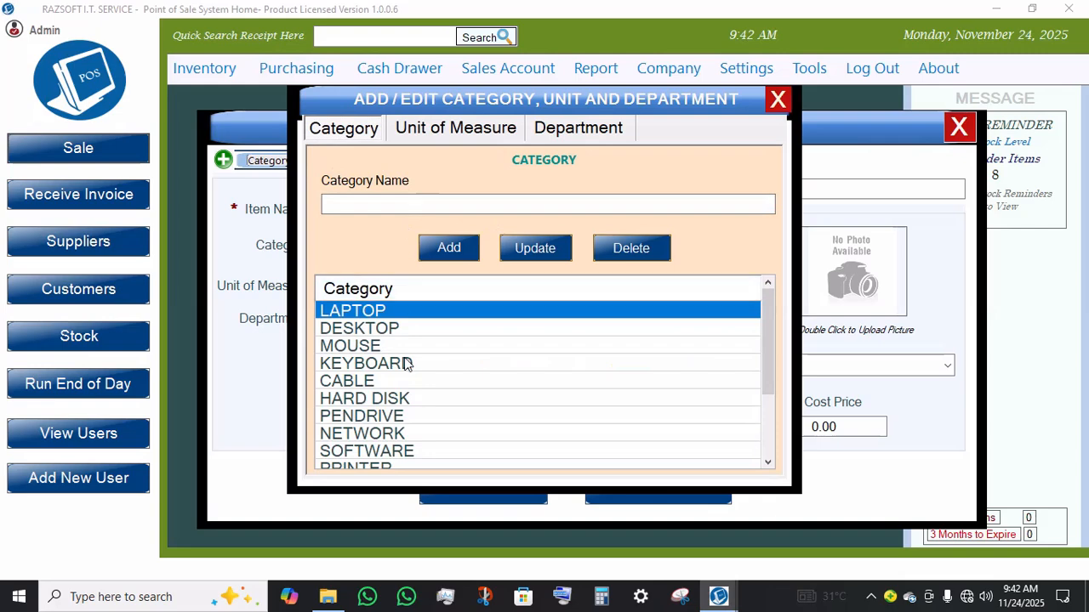
scroll(442, 363, "down", 2)
scroll(468, 366, "up", 2)
left_click(424, 213)
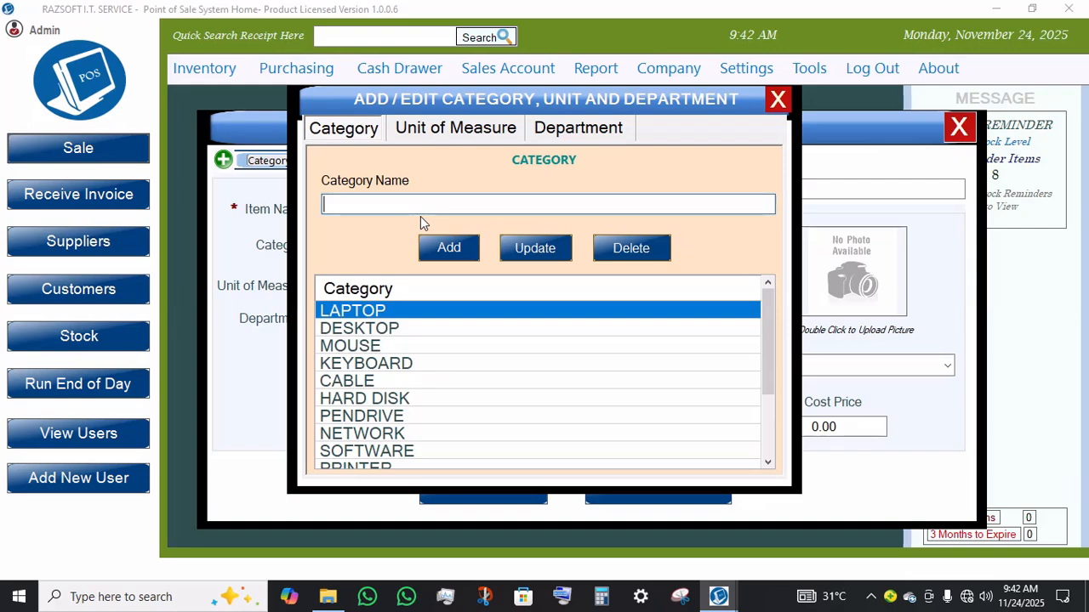
type("MUS")
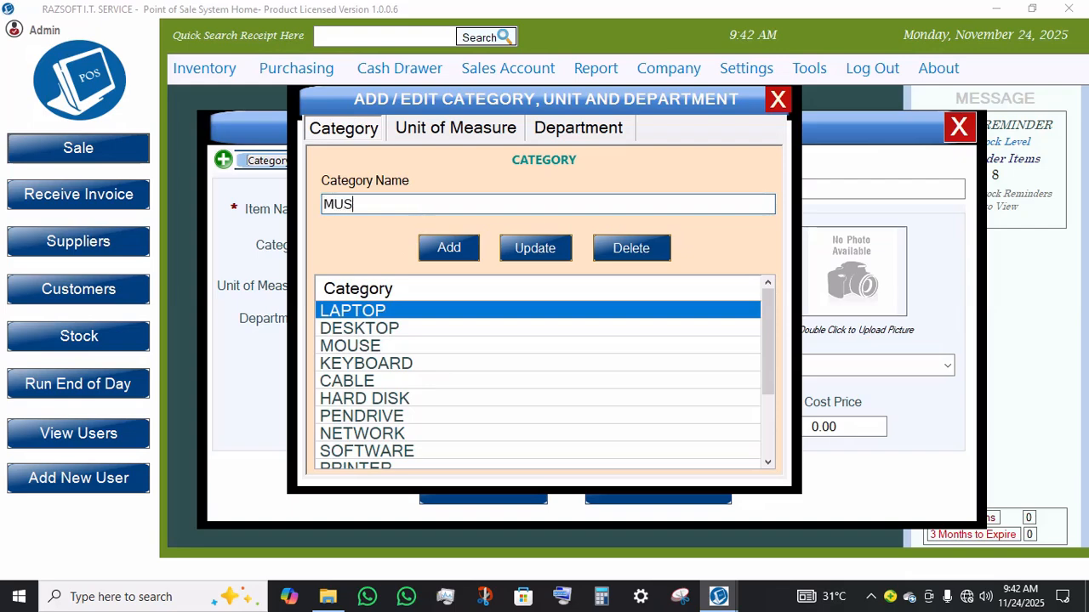
type("IC PLA")
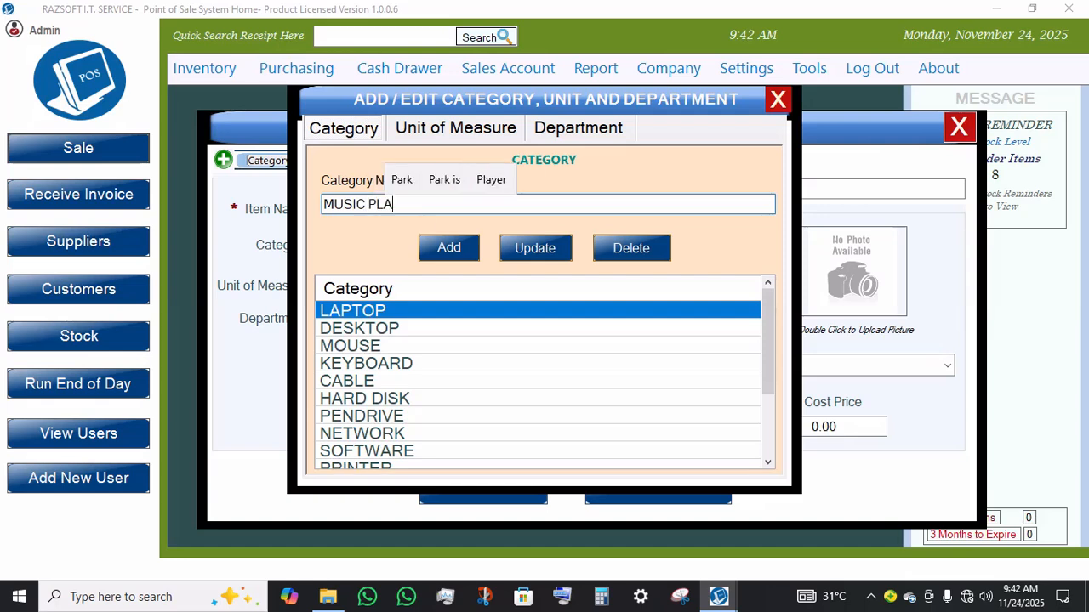
type("YER")
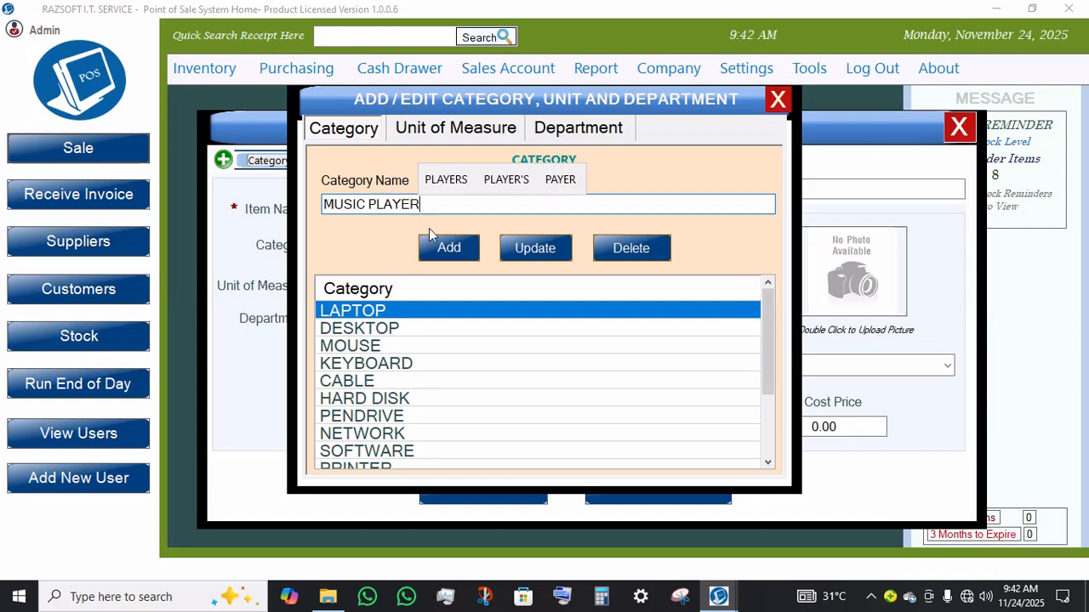
left_click(439, 246)
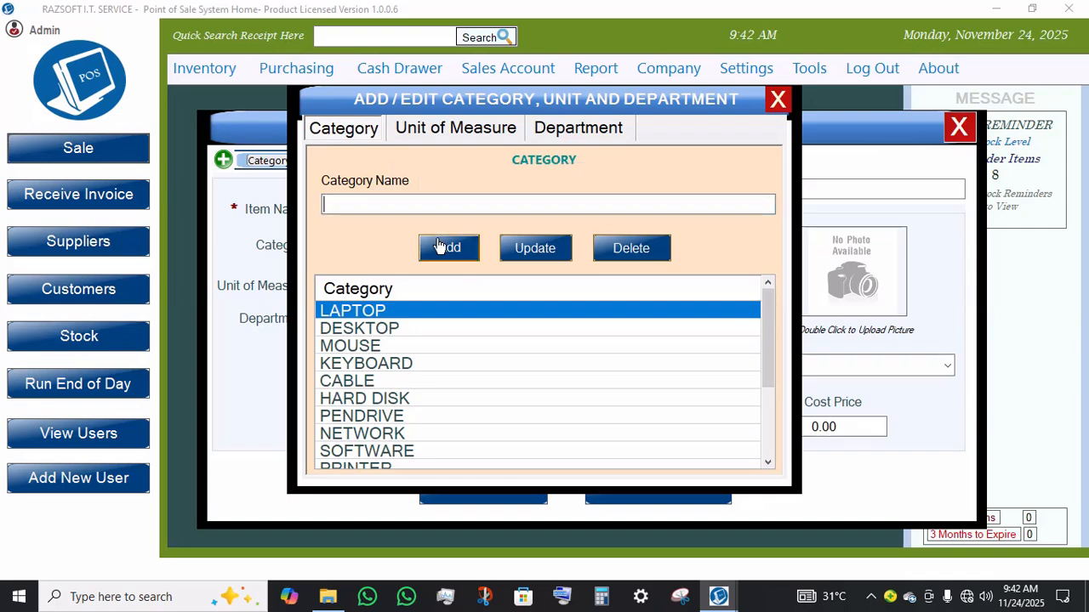
left_click(779, 103)
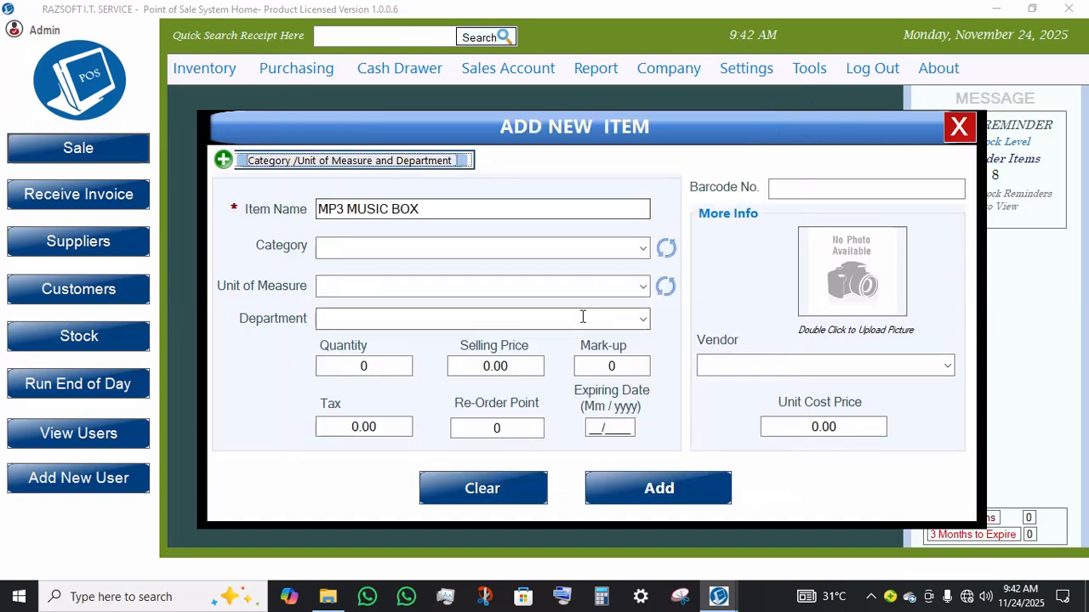
Step: Refresh the category list and set the item's category to MUSIC PLAYER
left_click(657, 246)
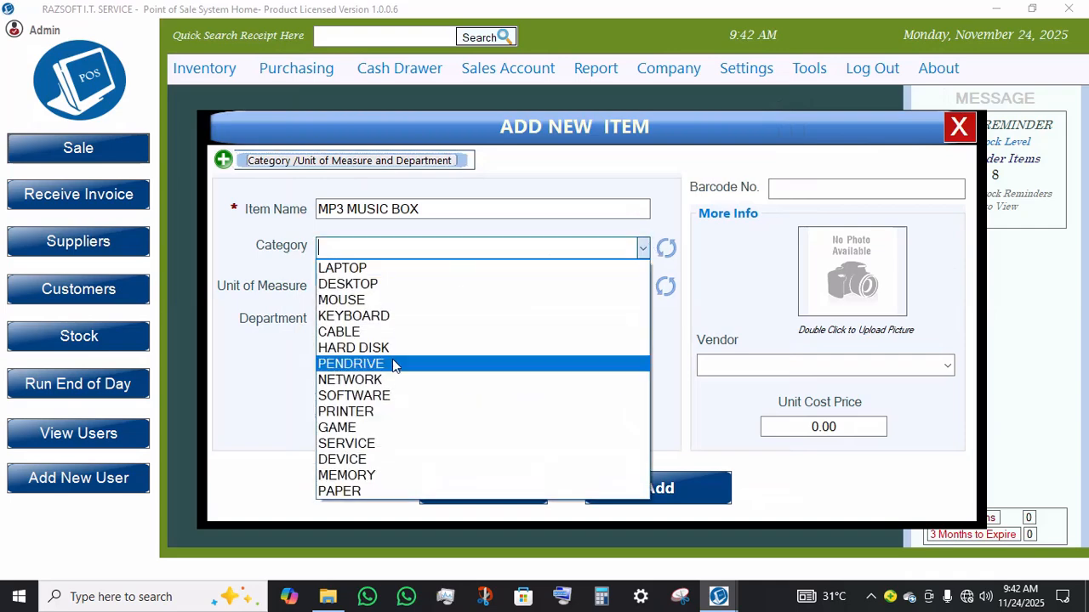
left_click(667, 249)
left_click(668, 256)
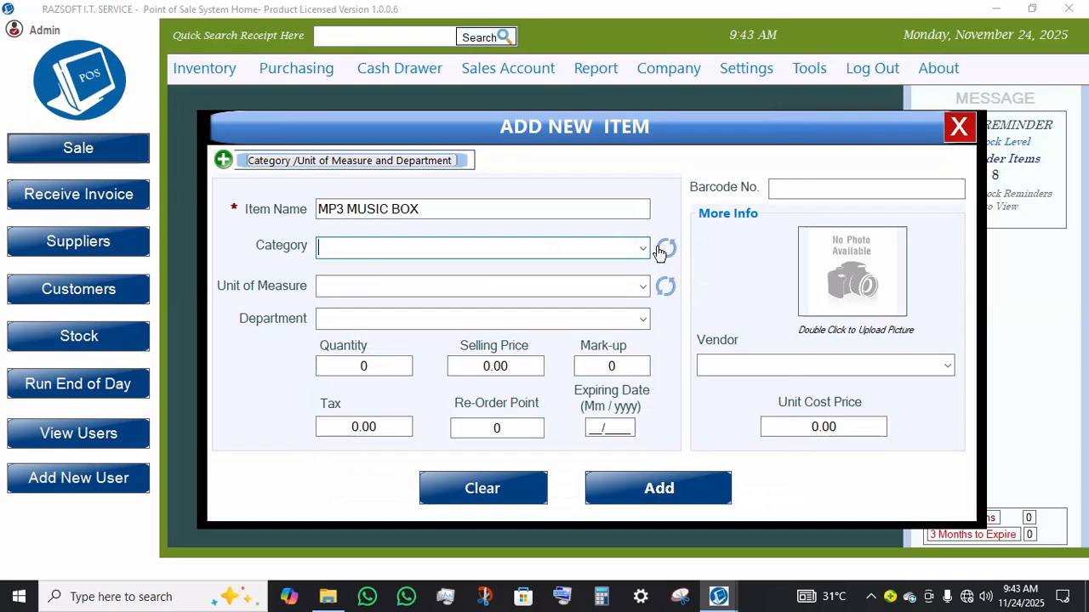
left_click(643, 249)
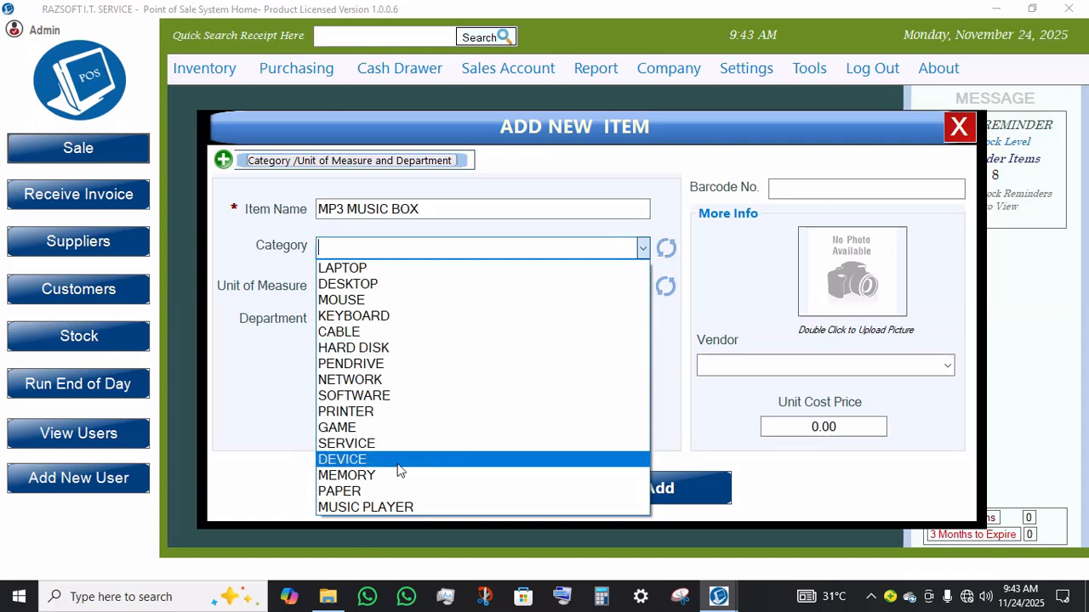
left_click(368, 507)
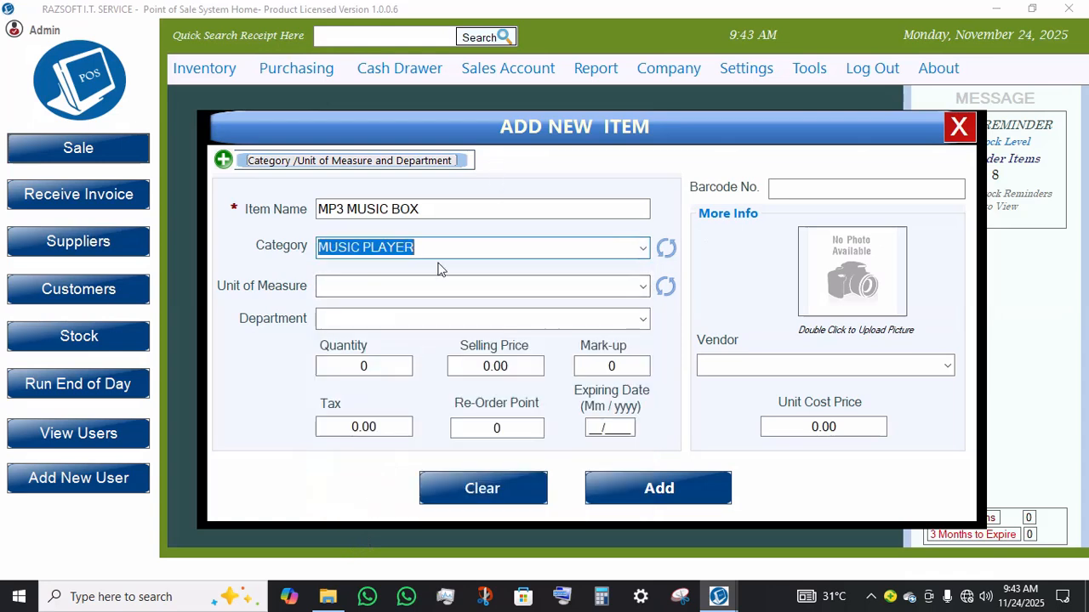
Step: Set unit of measure to BOX, selling price to 520, mark-up to 1.4 and re-order point to 2
key("Tab")
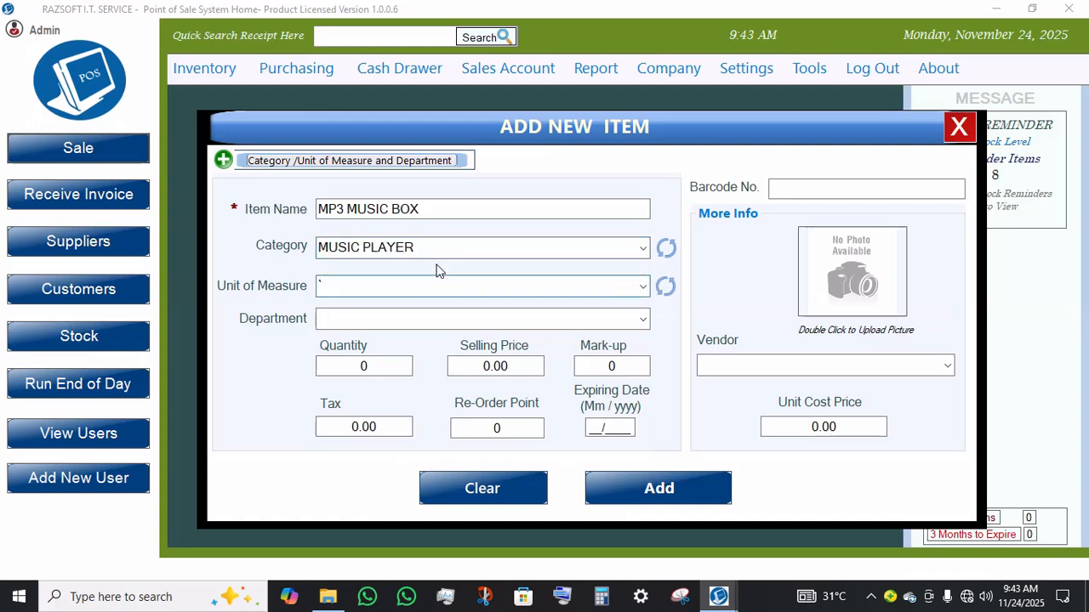
type("BOX")
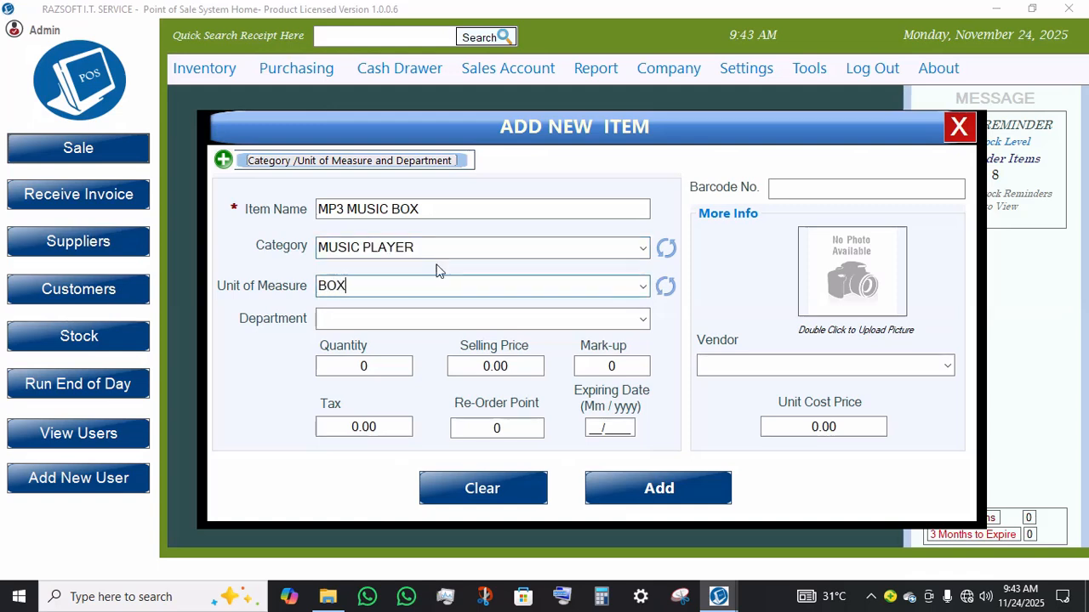
key("Tab")
key("Tab")
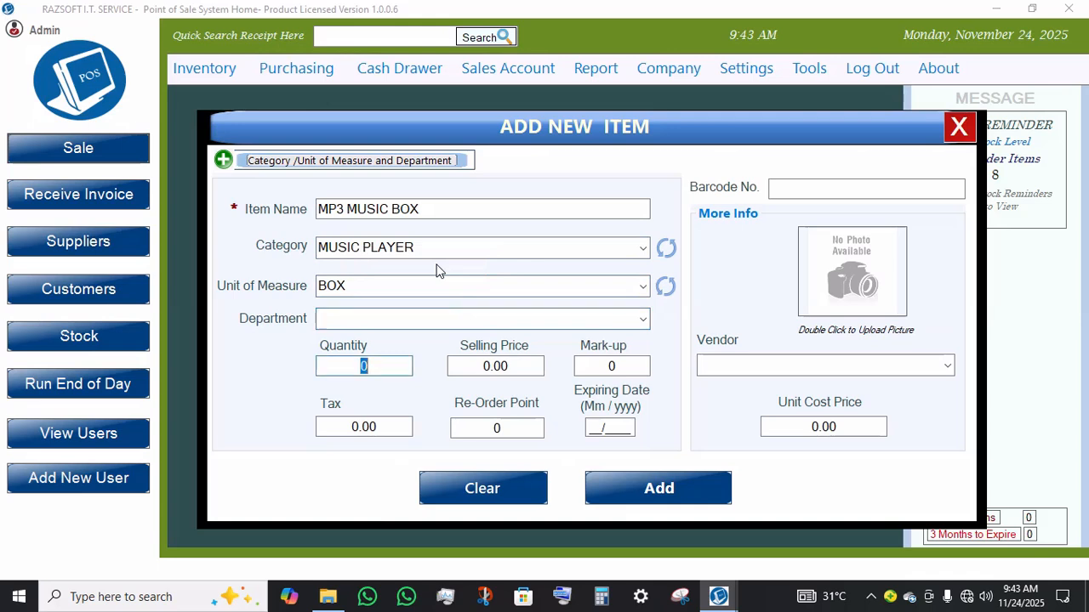
key("Tab")
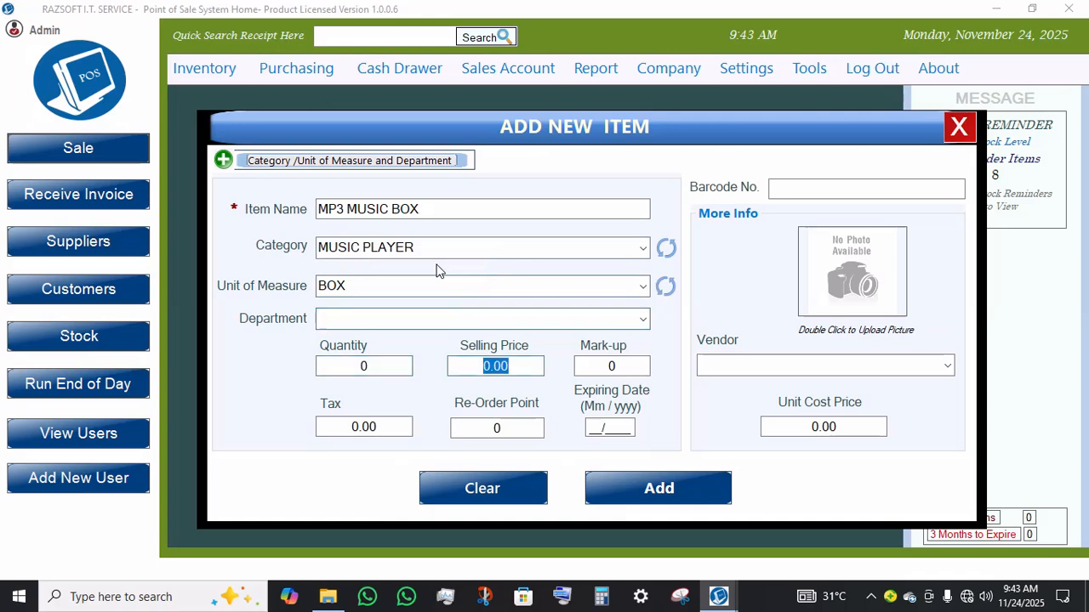
type("520")
key("Tab")
type("1.4")
key("Tab")
key("Tab")
type("2")
key("Tab")
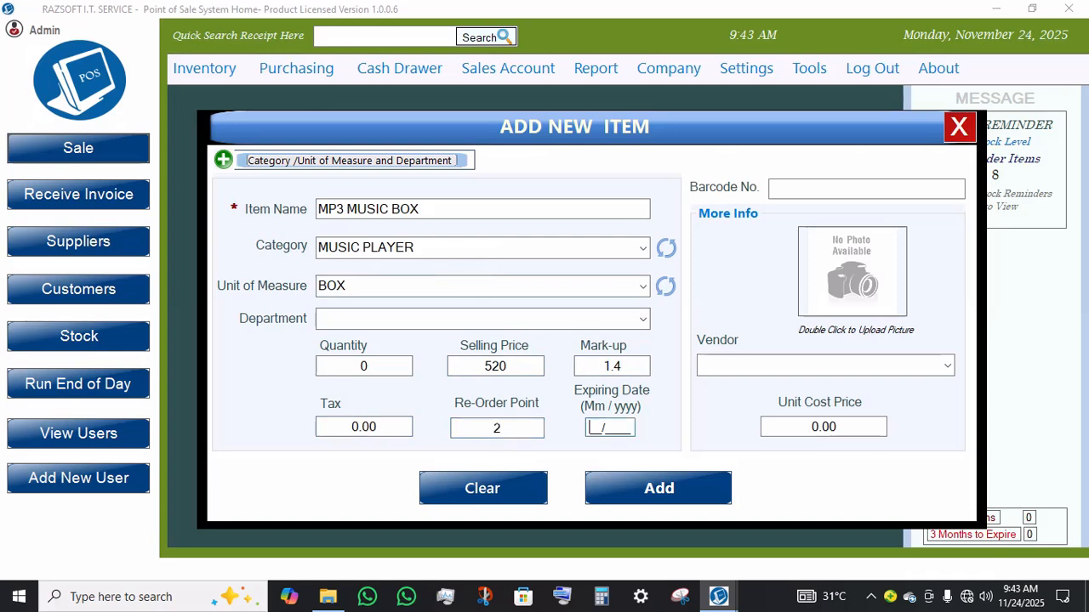
Step: Set the expiring date to 12/2026
type("12/2026")
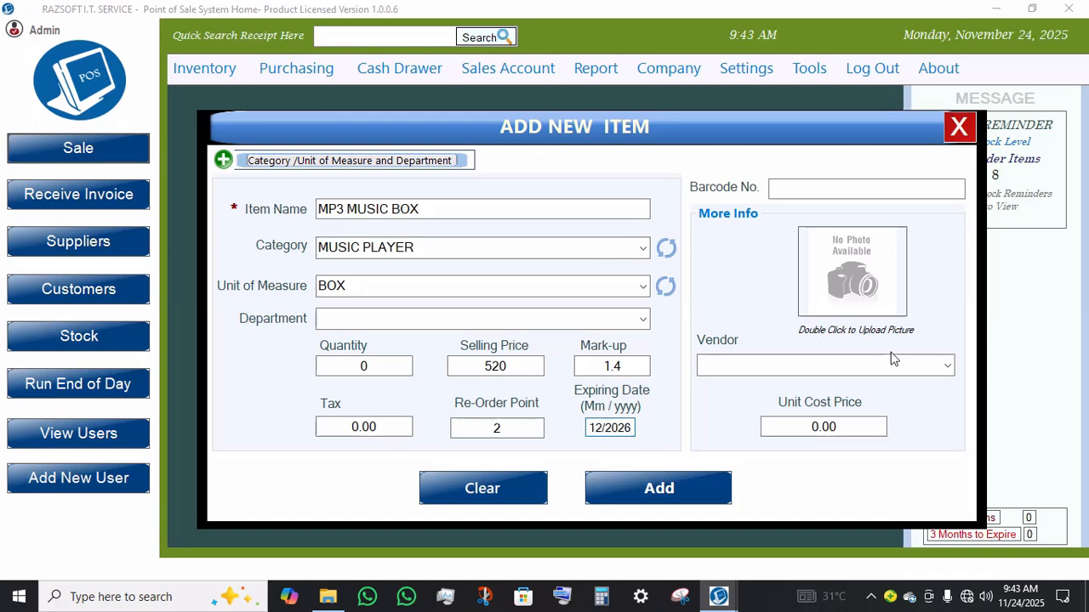
left_click(946, 371)
left_click(946, 370)
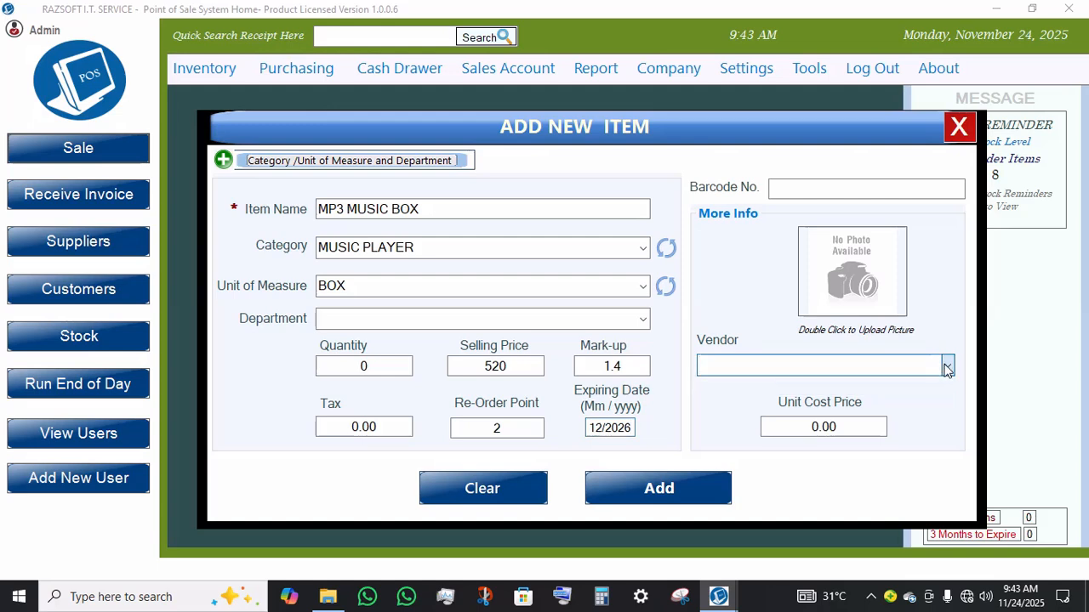
Step: Set the unit cost price to 410.00
left_click(856, 428)
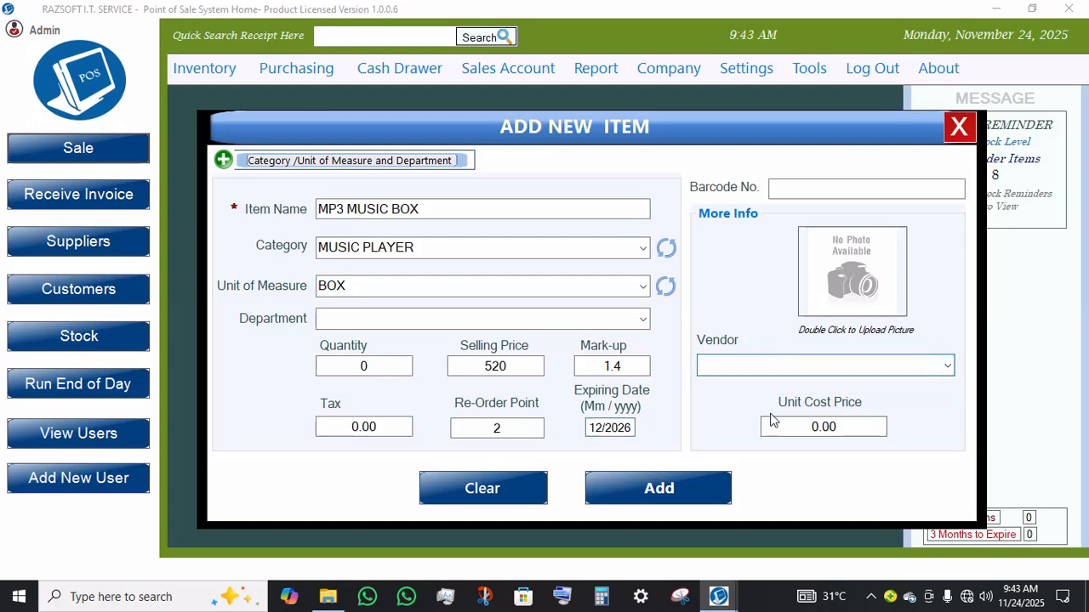
left_click(854, 426)
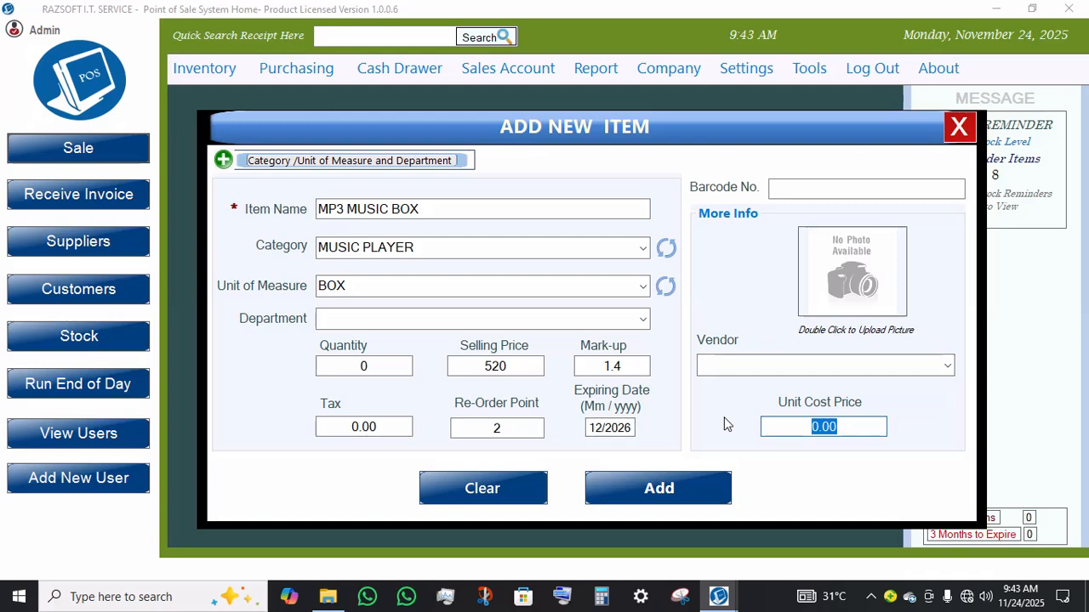
type("45")
key("BackSpace")
type("10.00")
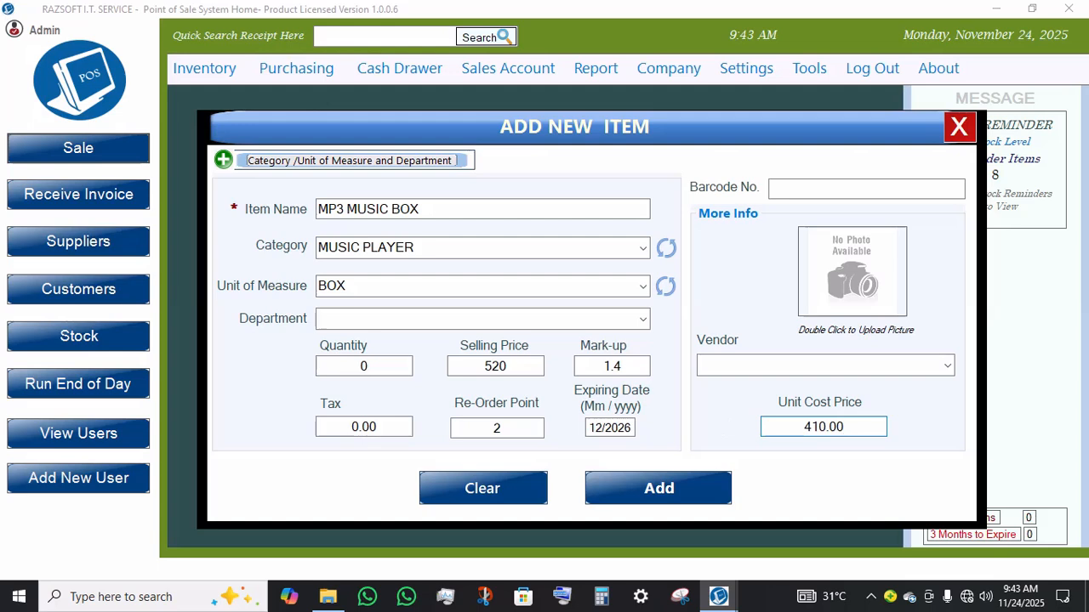
Step: Add the new item and acknowledge the confirmation
left_click(661, 491)
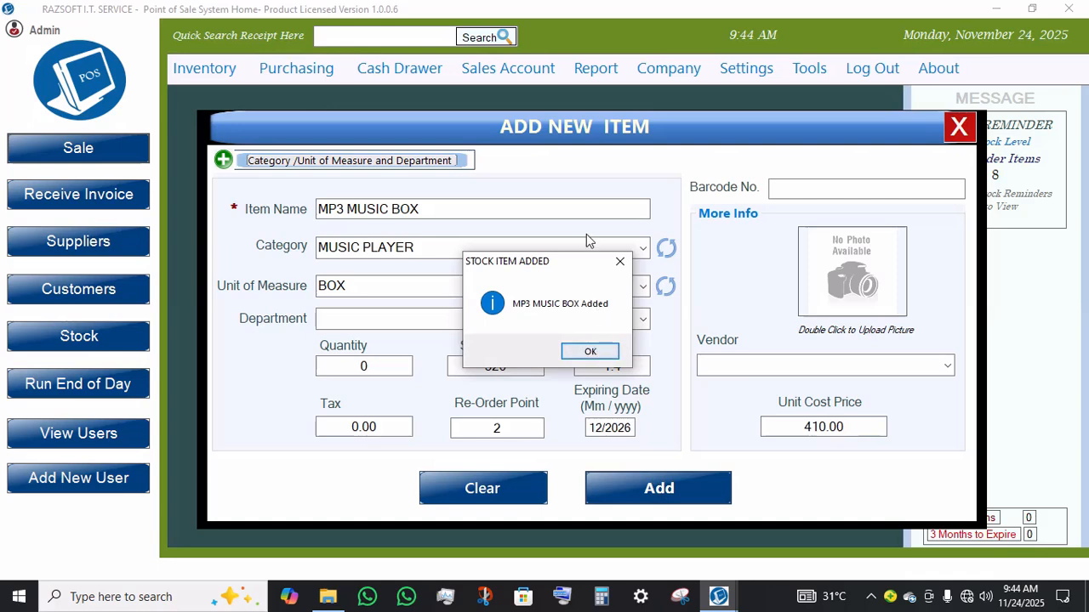
left_click(581, 350)
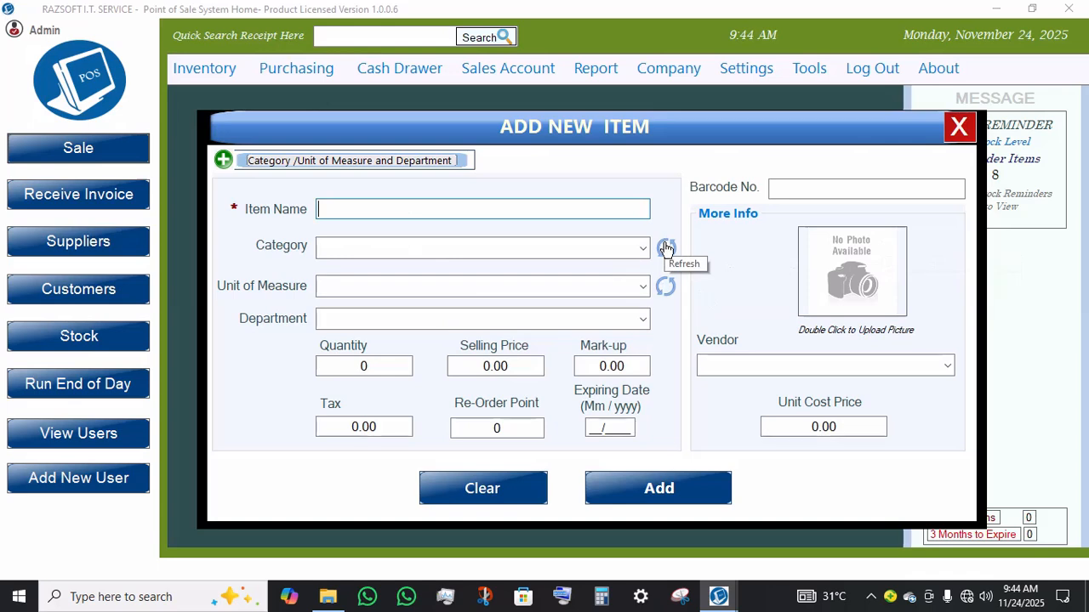
Step: Open the category, unit of measure and department editor from the new item form, browse each list, and close it
left_click(315, 163)
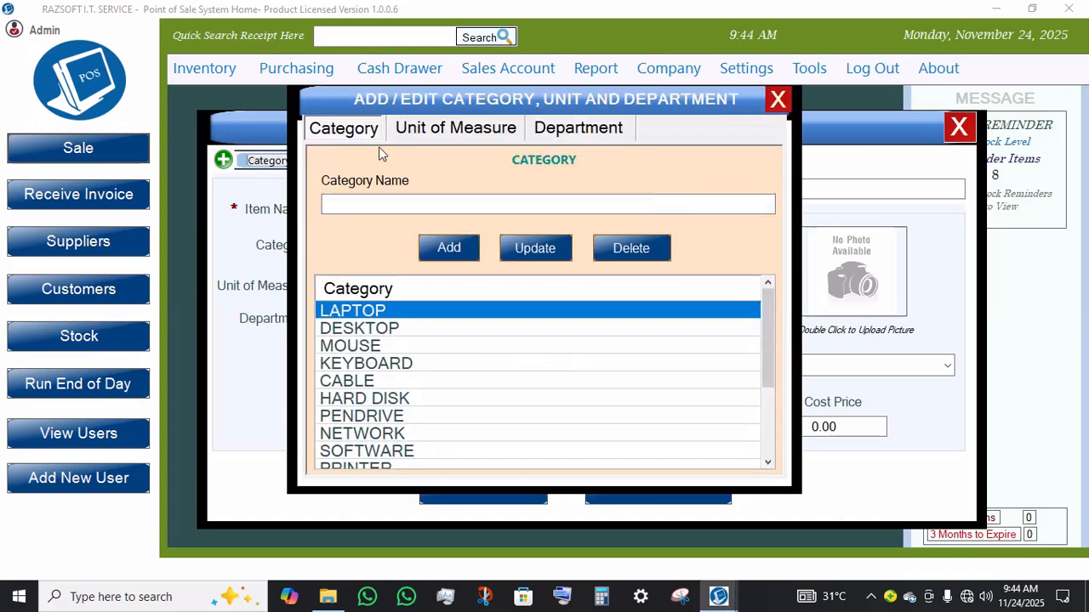
left_click(428, 127)
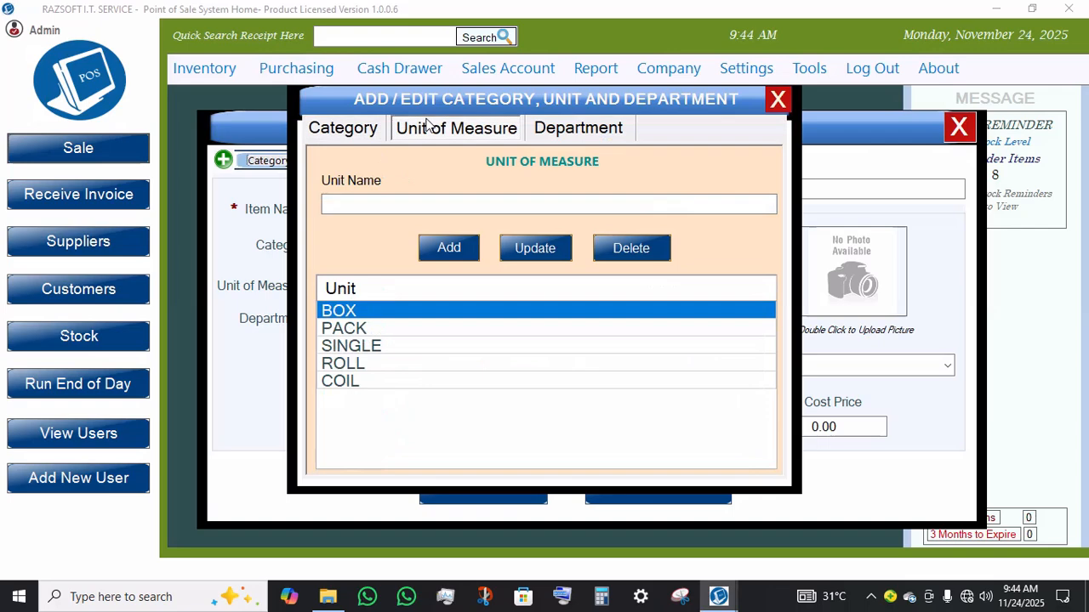
left_click(568, 138)
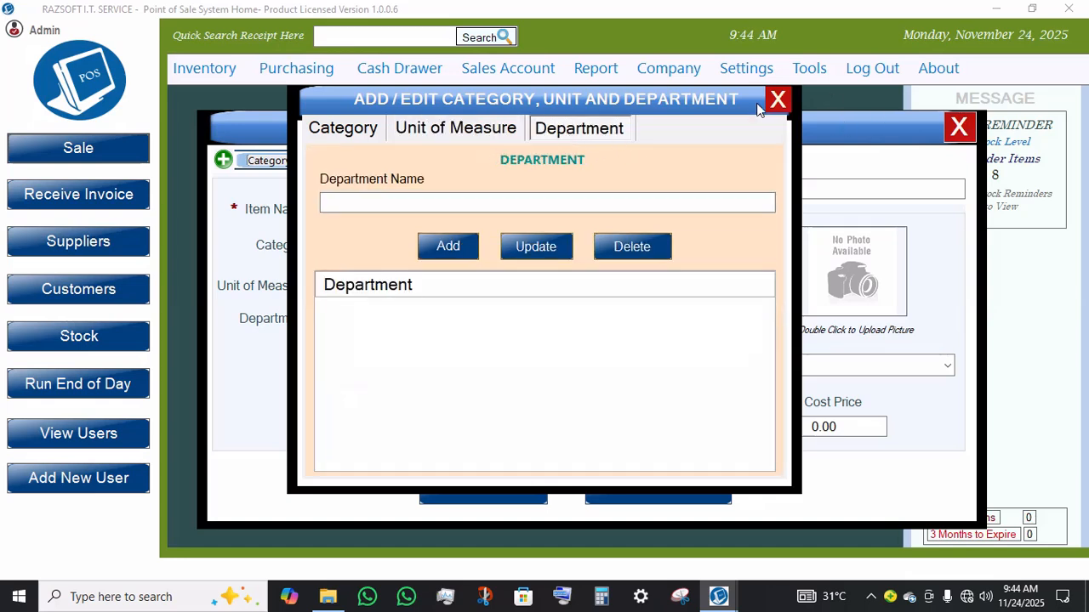
left_click(781, 102)
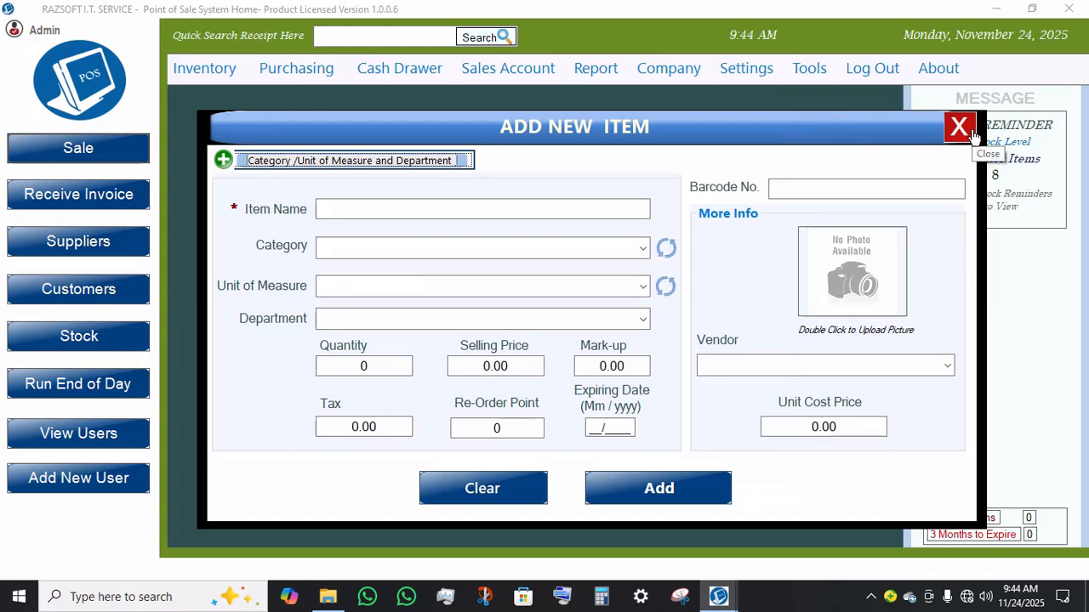
left_click(605, 255)
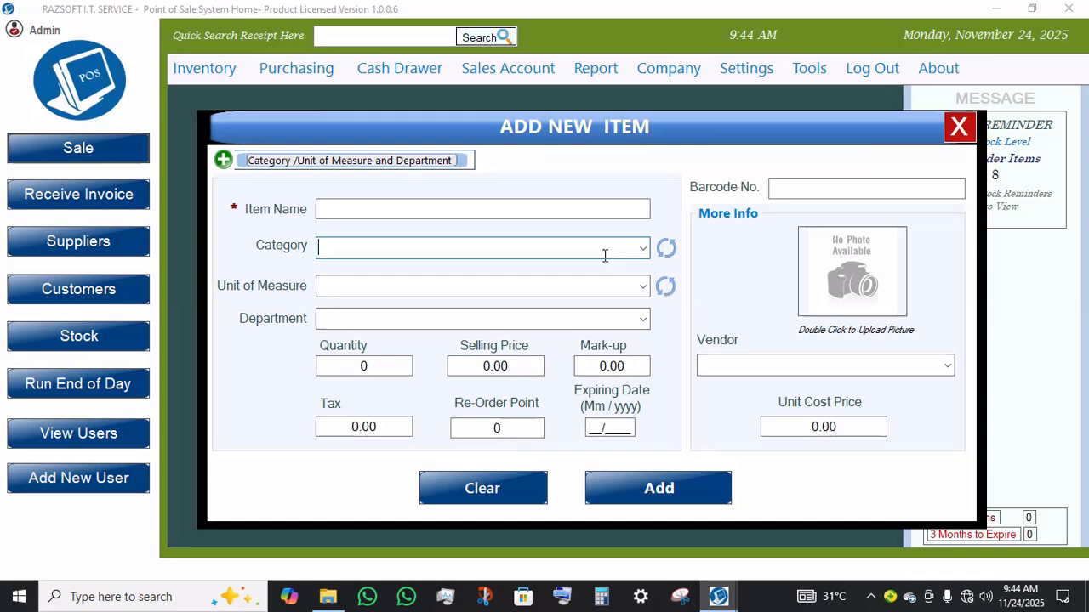
type("PLAYER")
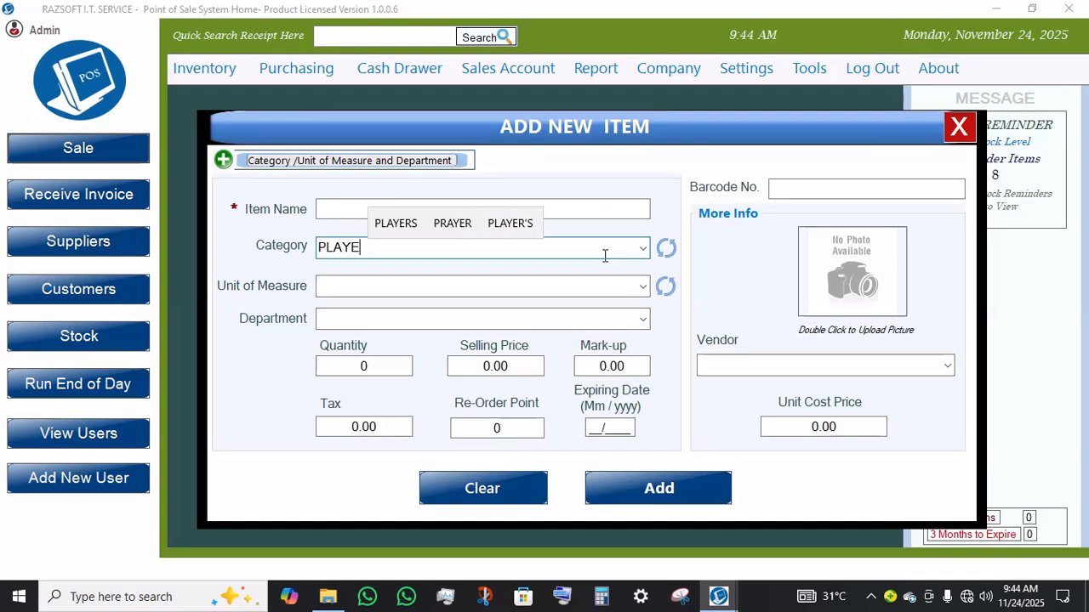
key("BackSpace")
key("BackSpace")
key("BackSpace")
key("BackSpace")
key("BackSpace")
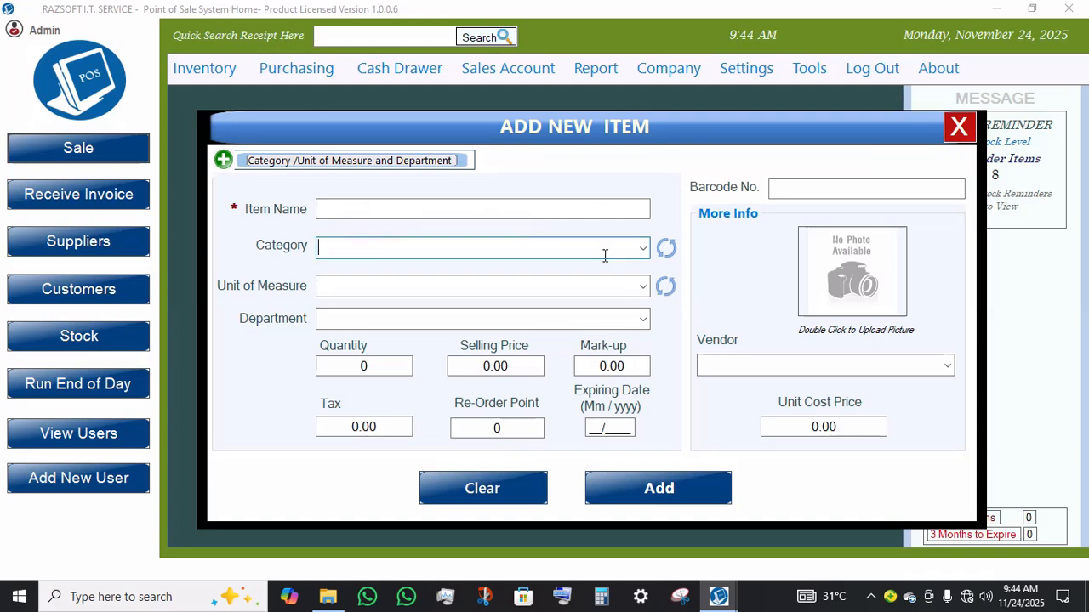
Step: Close the new item form, open Stock, and inspect the MP3 MUSIC BOX row's price and expiry date
left_click(960, 128)
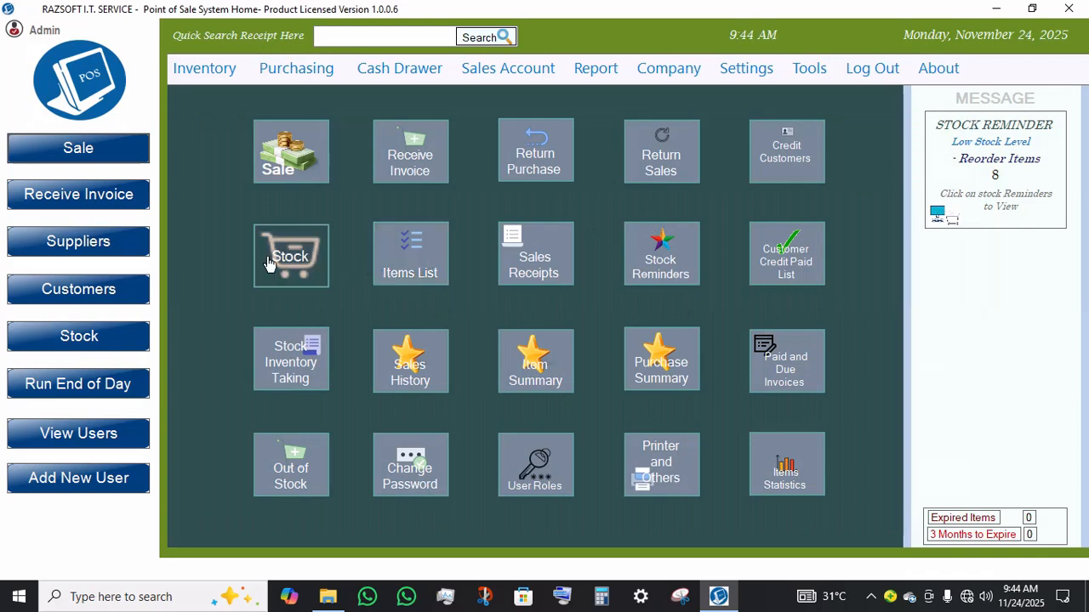
left_click(296, 258)
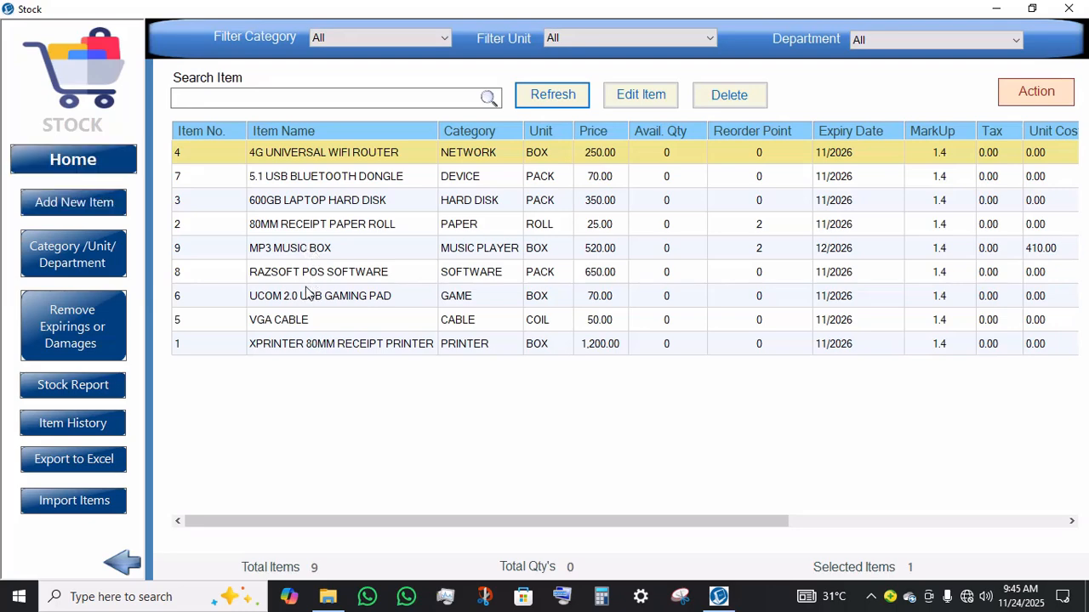
left_click(323, 250)
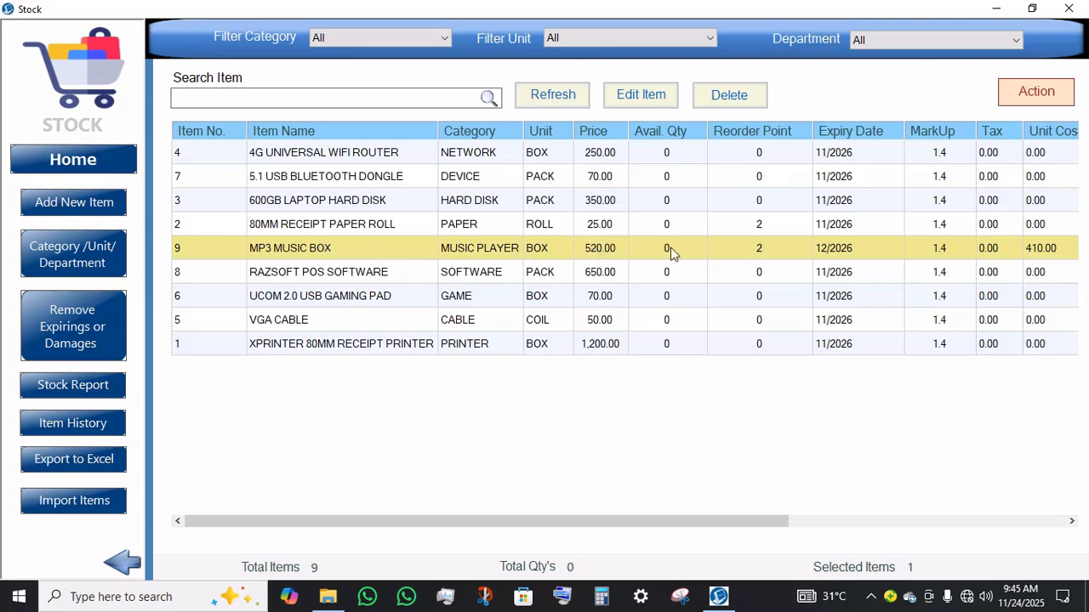
left_click(602, 248)
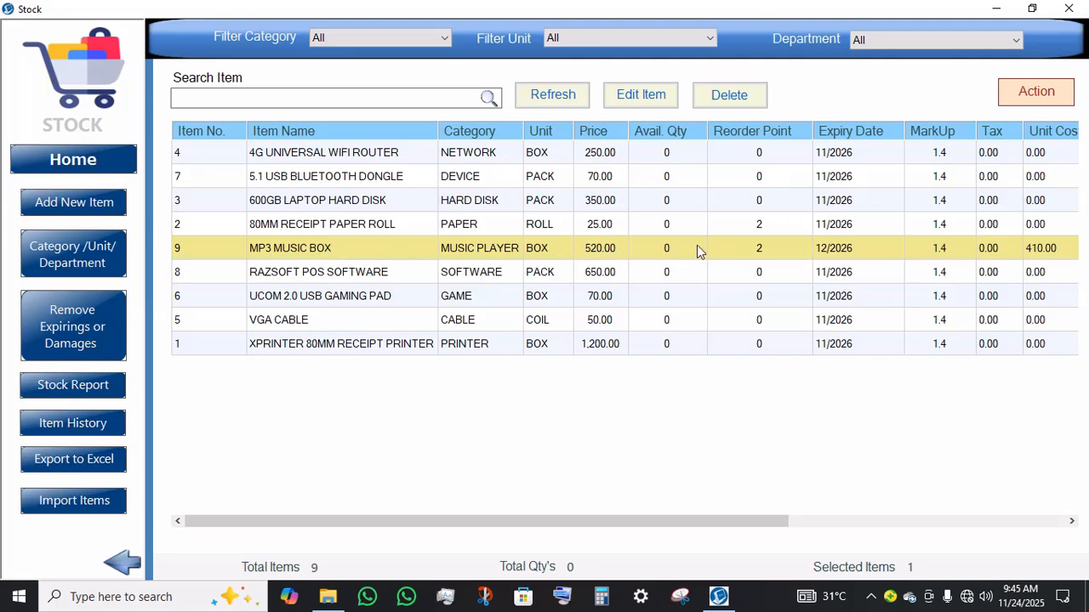
left_click(617, 247)
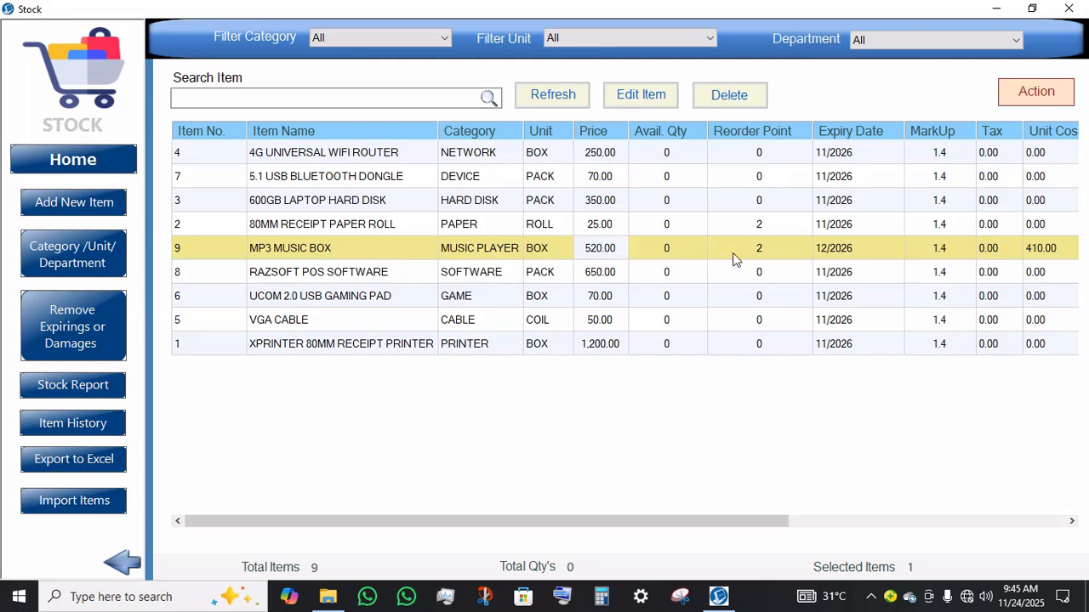
left_click(815, 250)
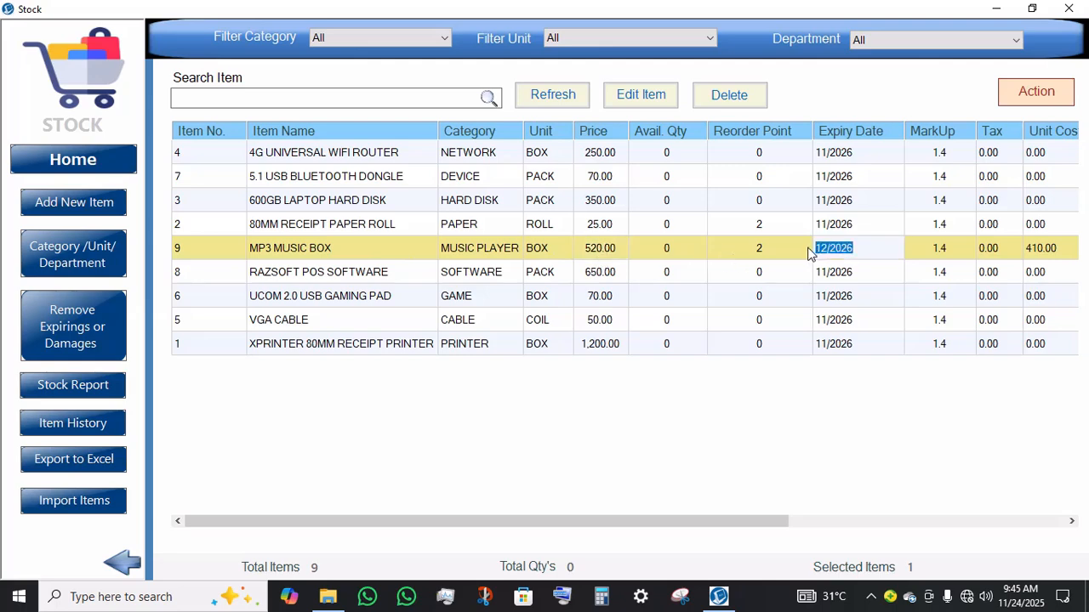
key("Return")
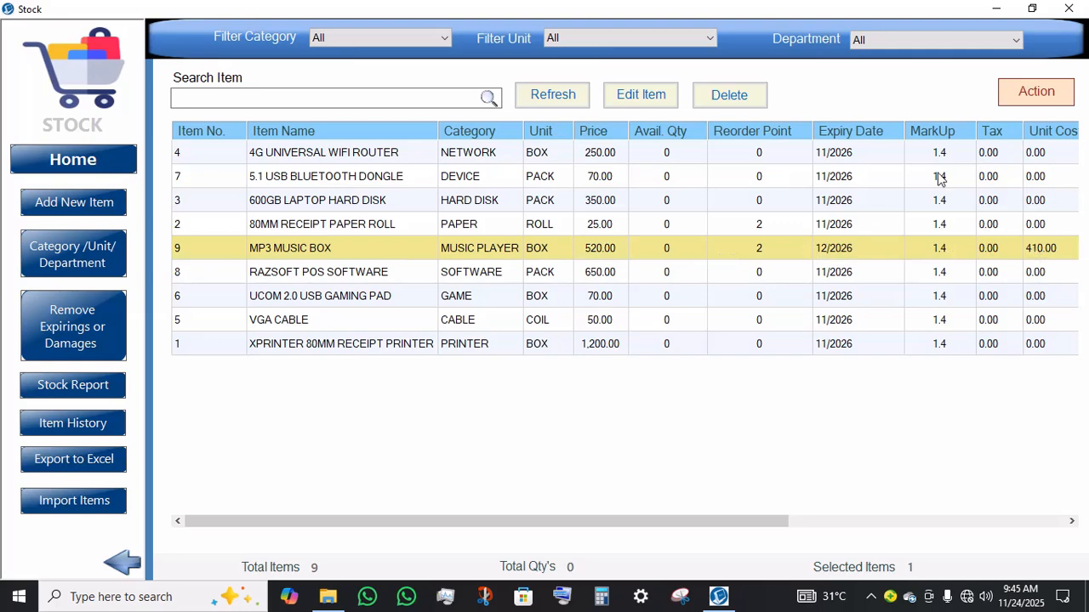
Step: Open the MP3 MUSIC BOX item in the edit form, close it without saving, and return home
left_click(639, 106)
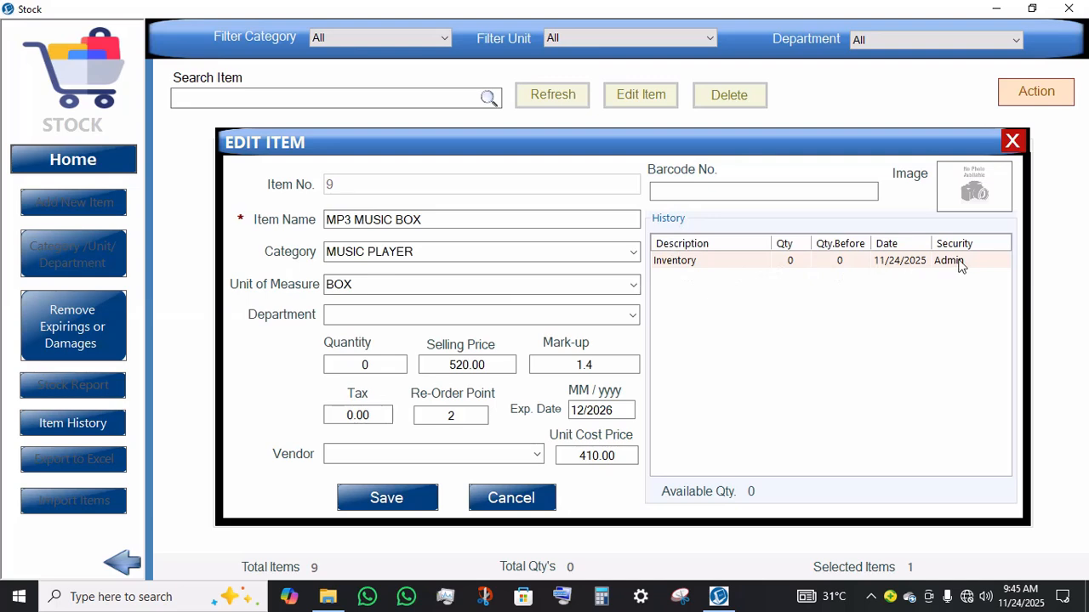
left_click(1012, 142)
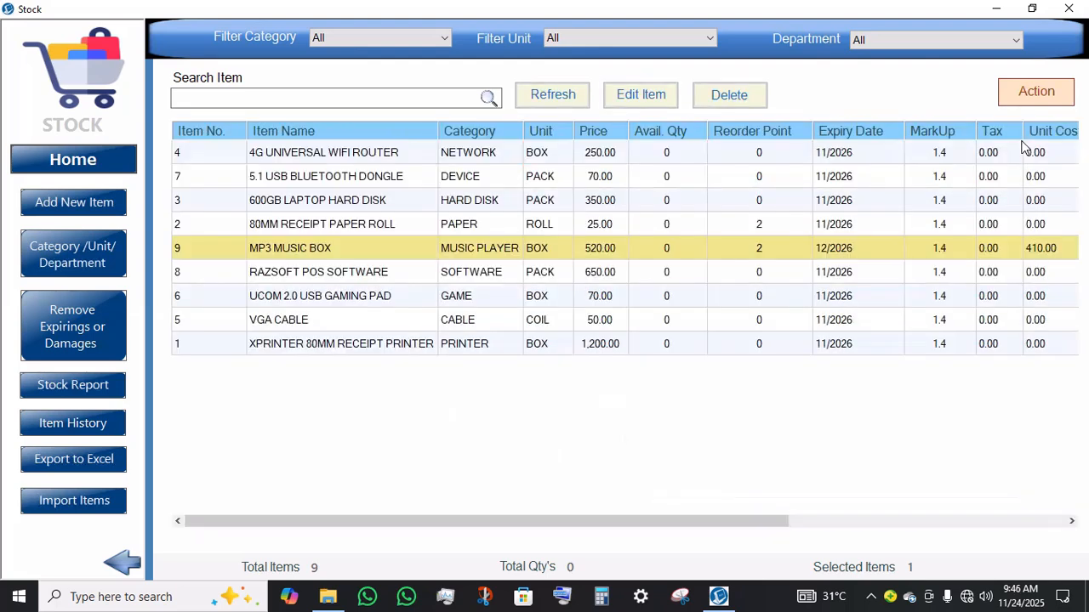
left_click(110, 170)
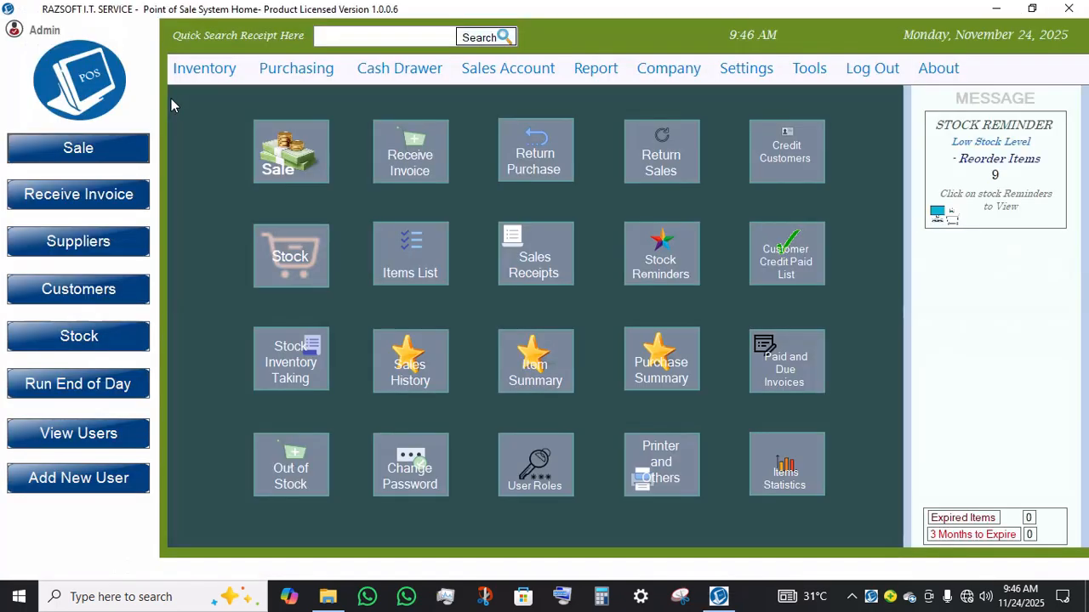
Step: Open Item History, show details for several items including MP3 MUSIC BOX, and close the history window
left_click(226, 66)
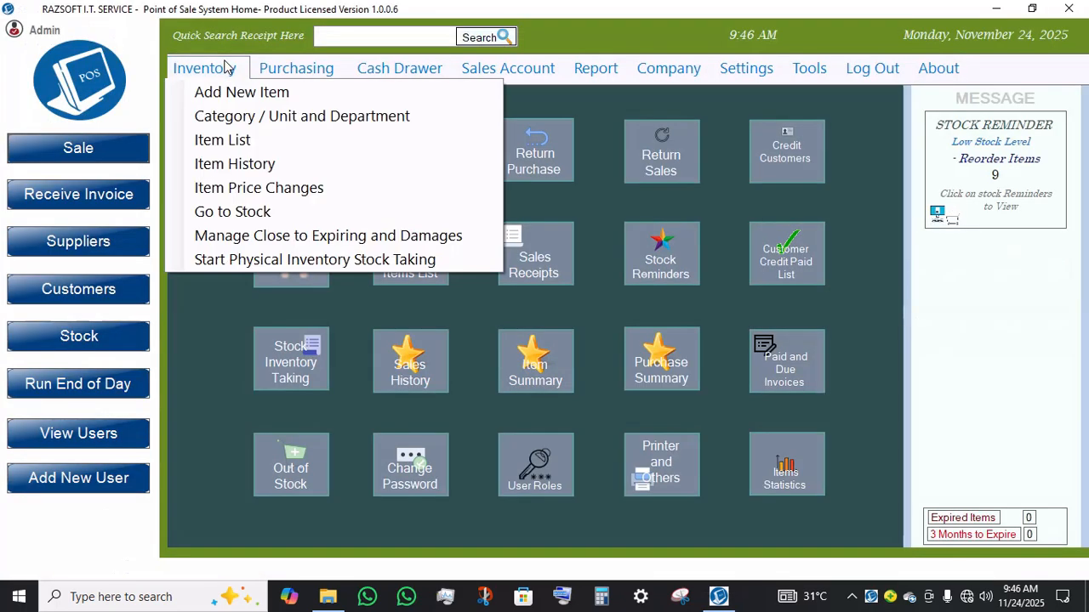
left_click(214, 171)
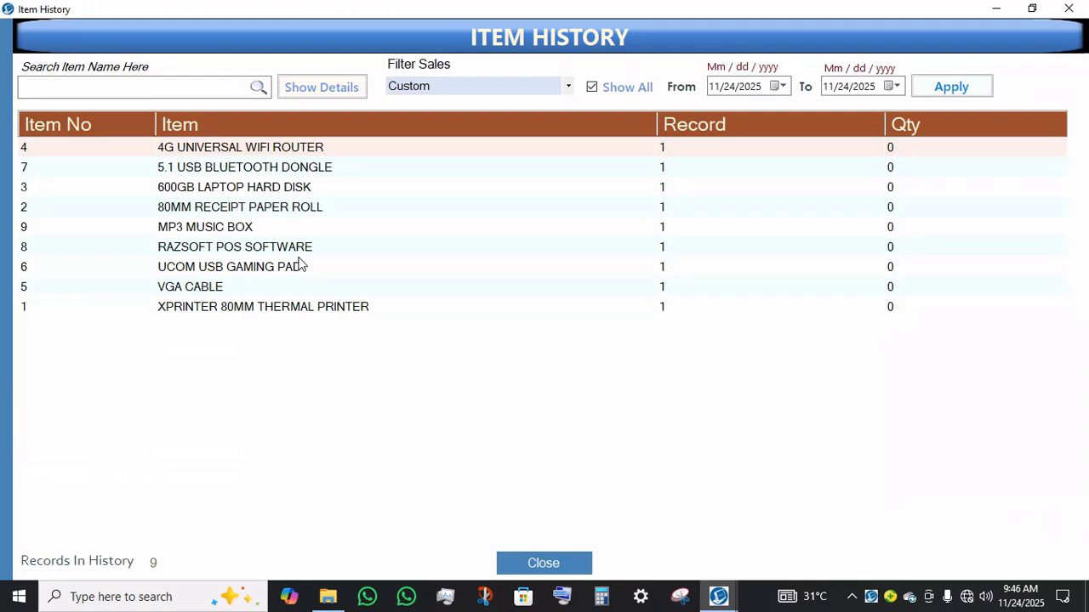
left_click(287, 195)
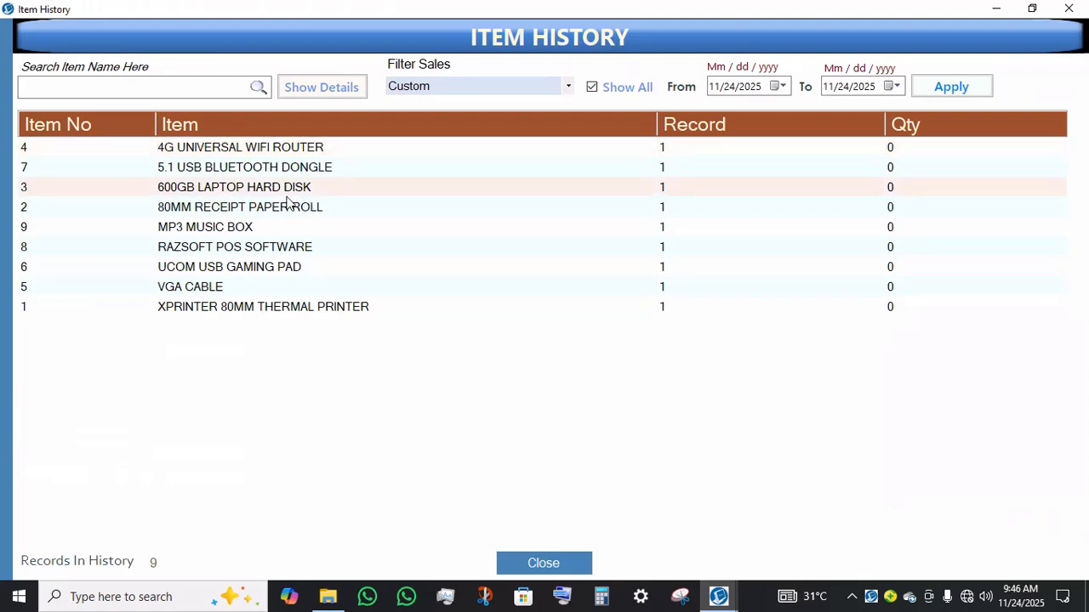
left_click(256, 268)
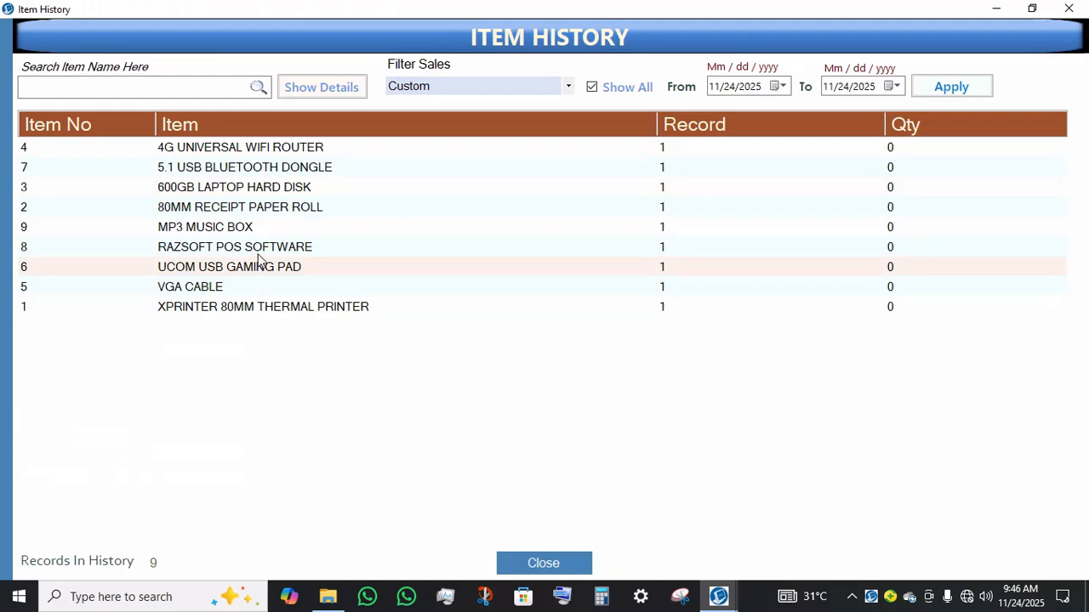
left_click(260, 251)
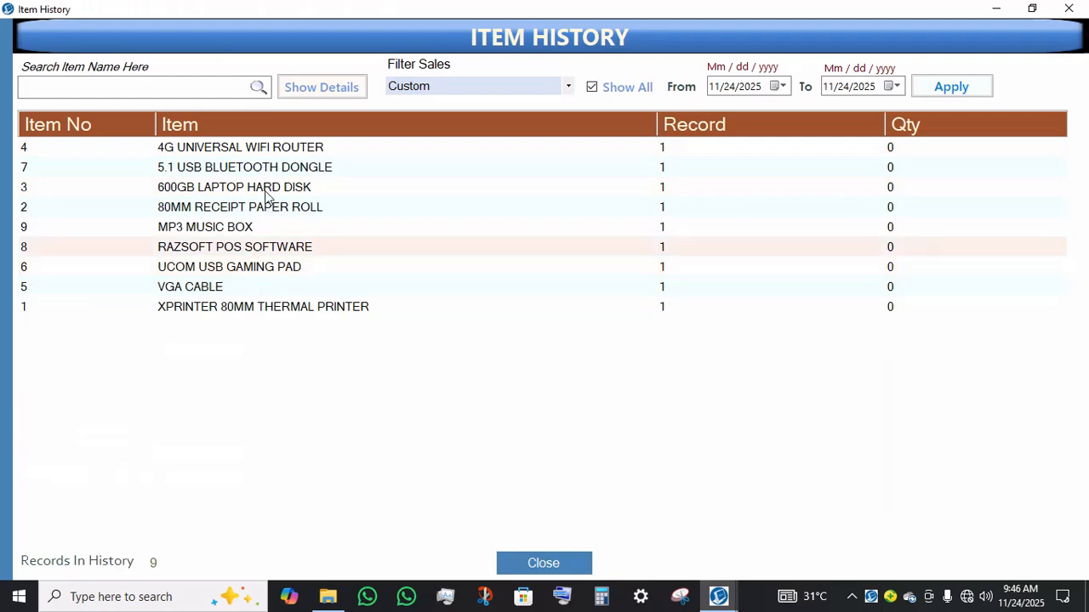
left_click(328, 89)
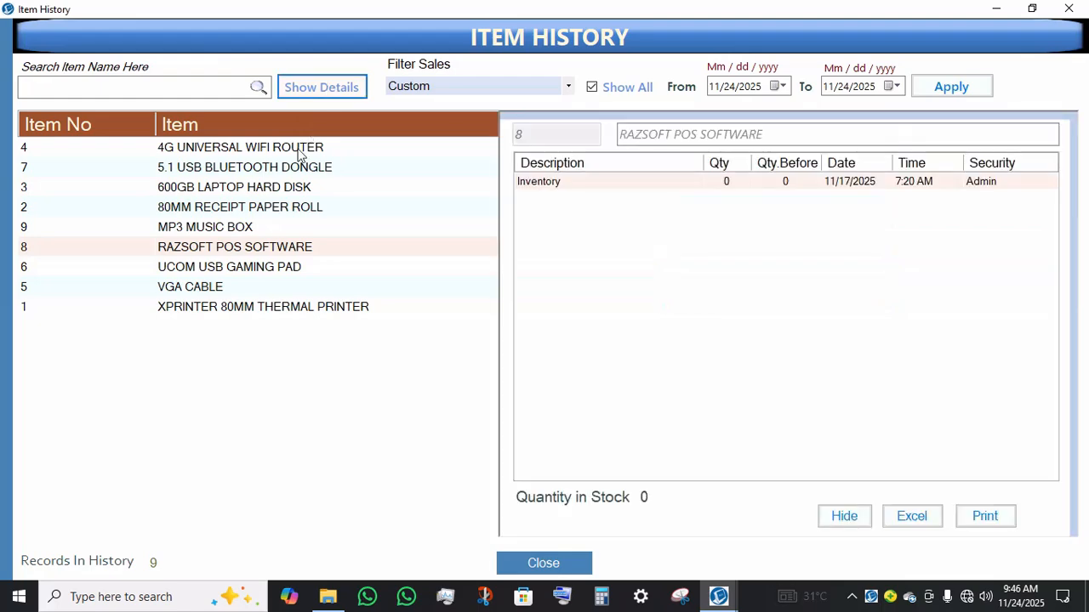
left_click(232, 228)
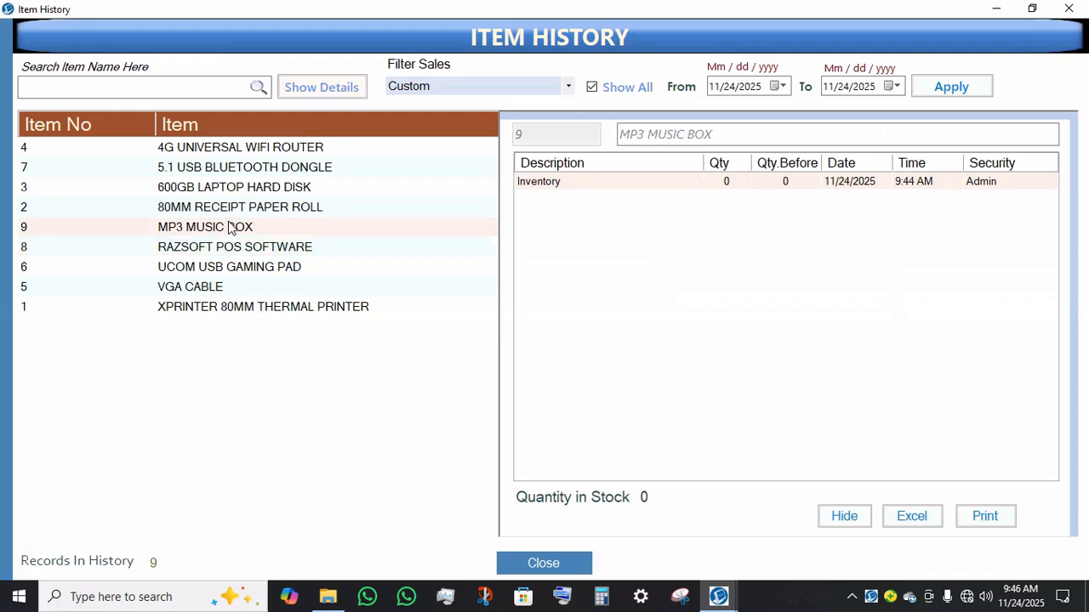
left_click(250, 206)
left_click(253, 188)
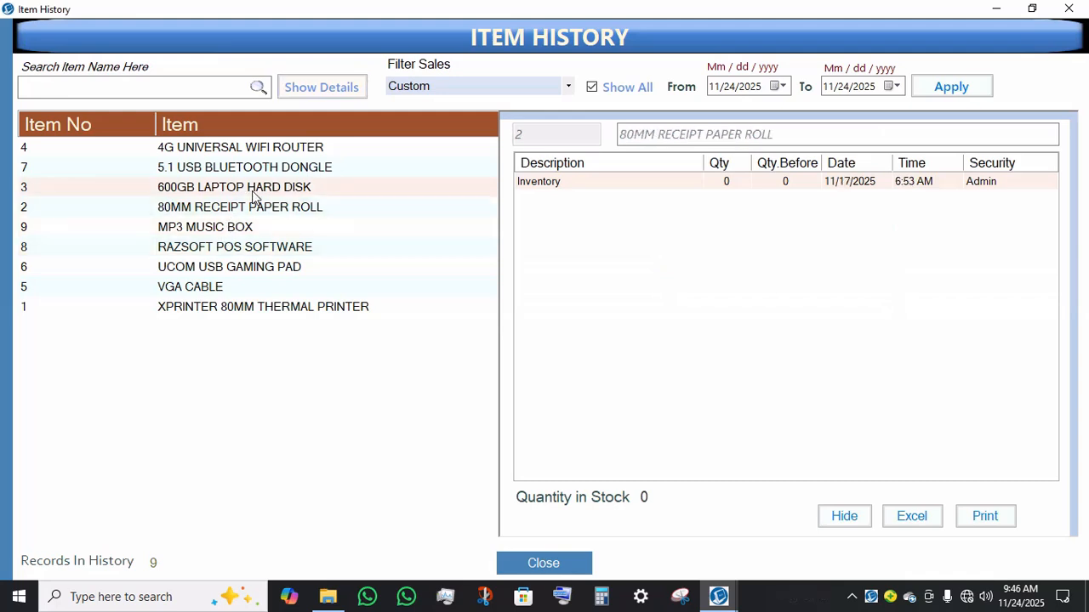
left_click(269, 151)
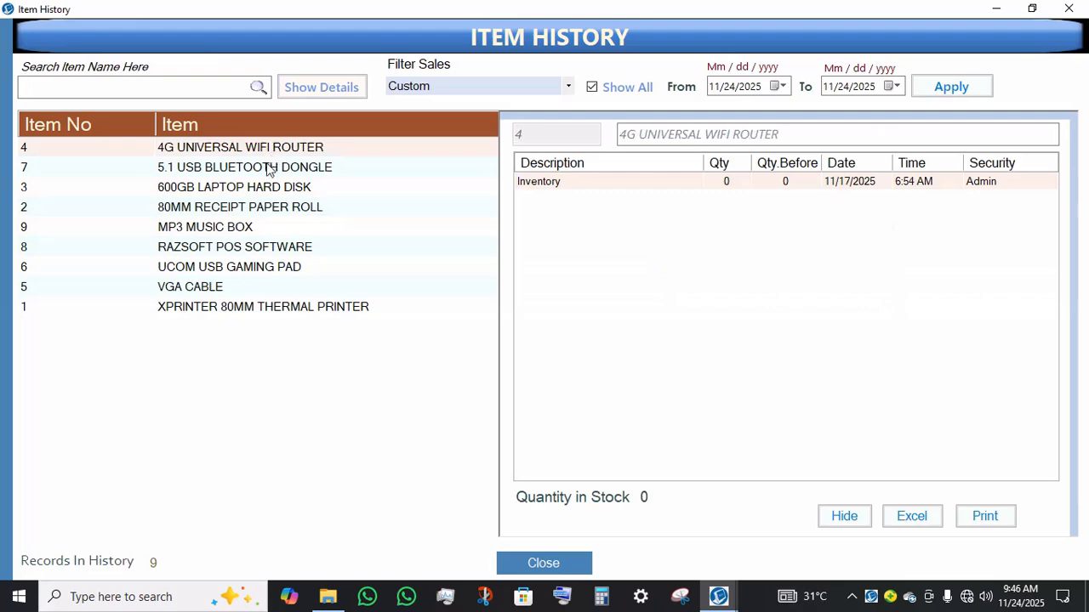
left_click(269, 169)
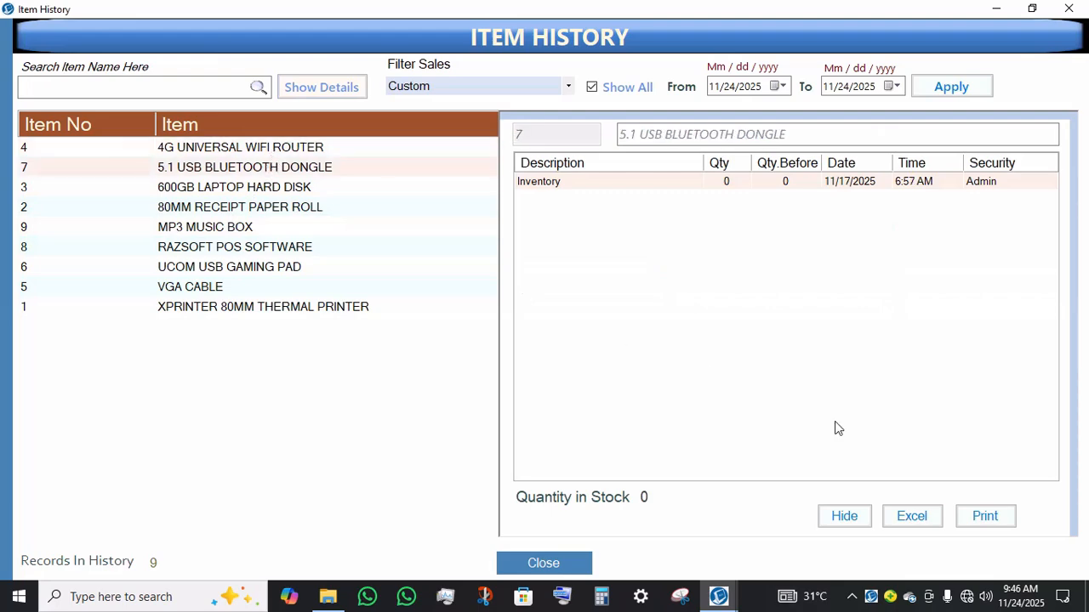
left_click(545, 560)
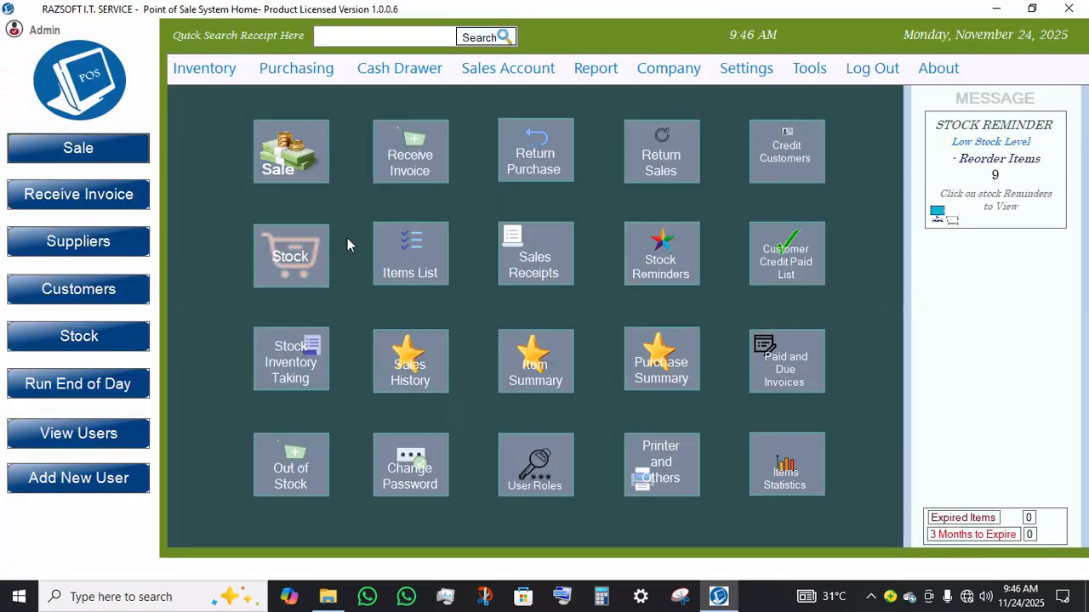
Step: Open the Items List from the Inventory menu to review all items, then return home
left_click(202, 68)
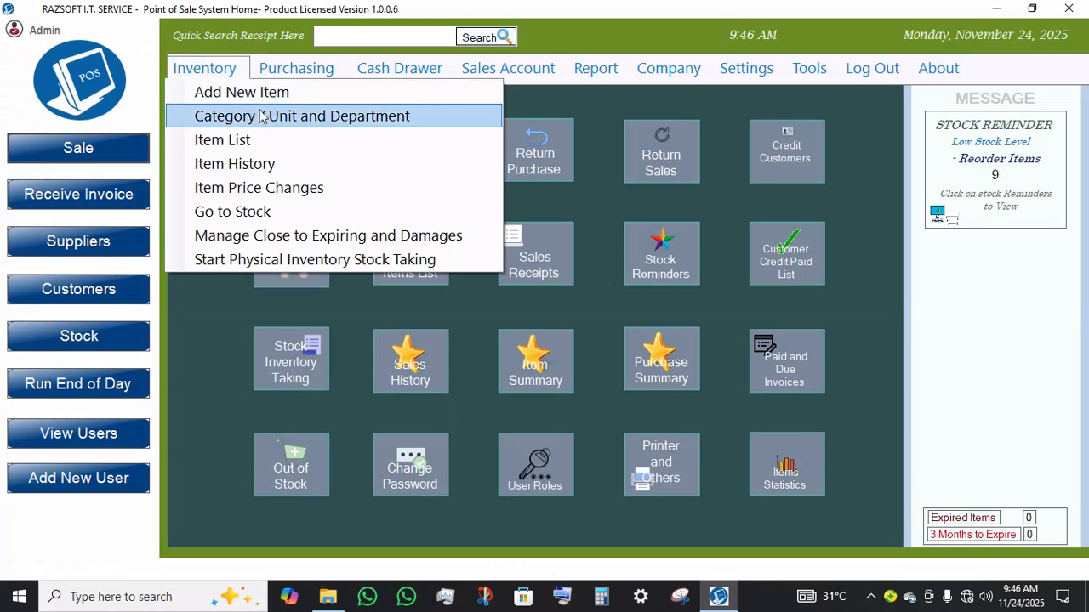
mouse_move(299, 67)
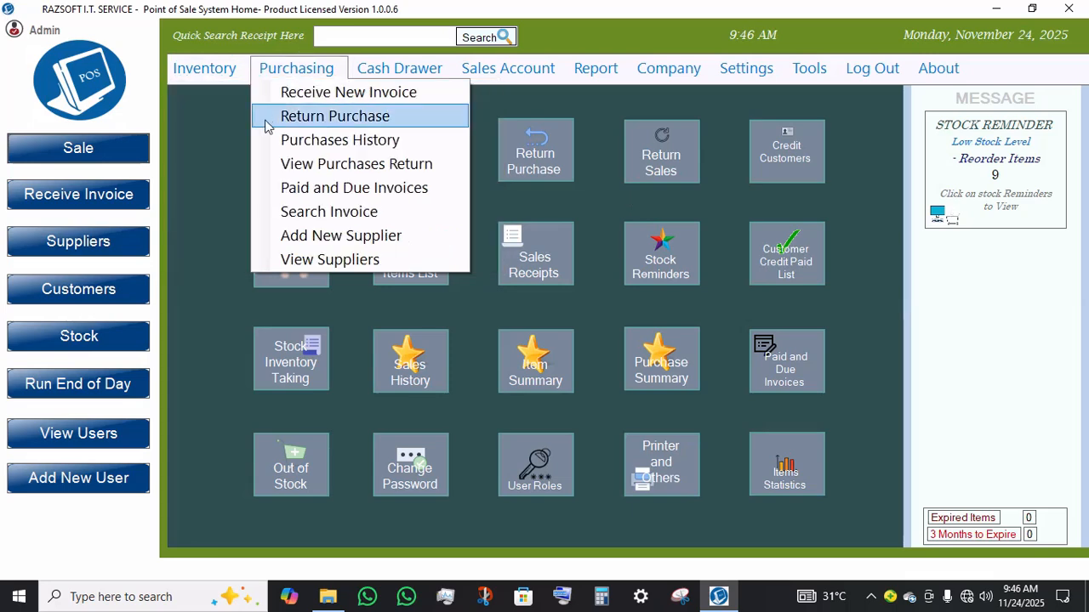
mouse_move(203, 74)
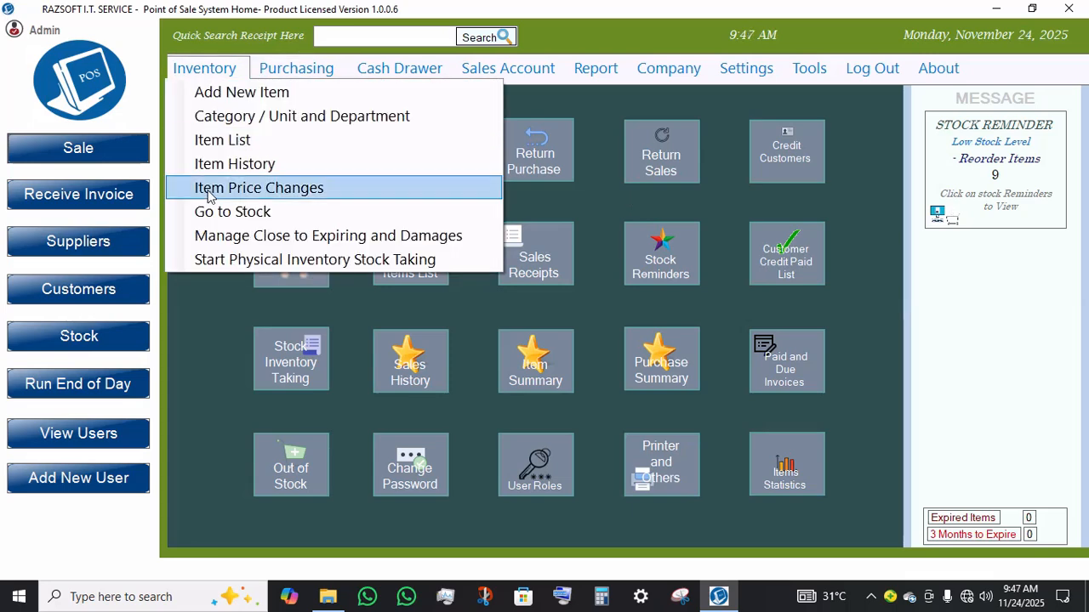
left_click(235, 138)
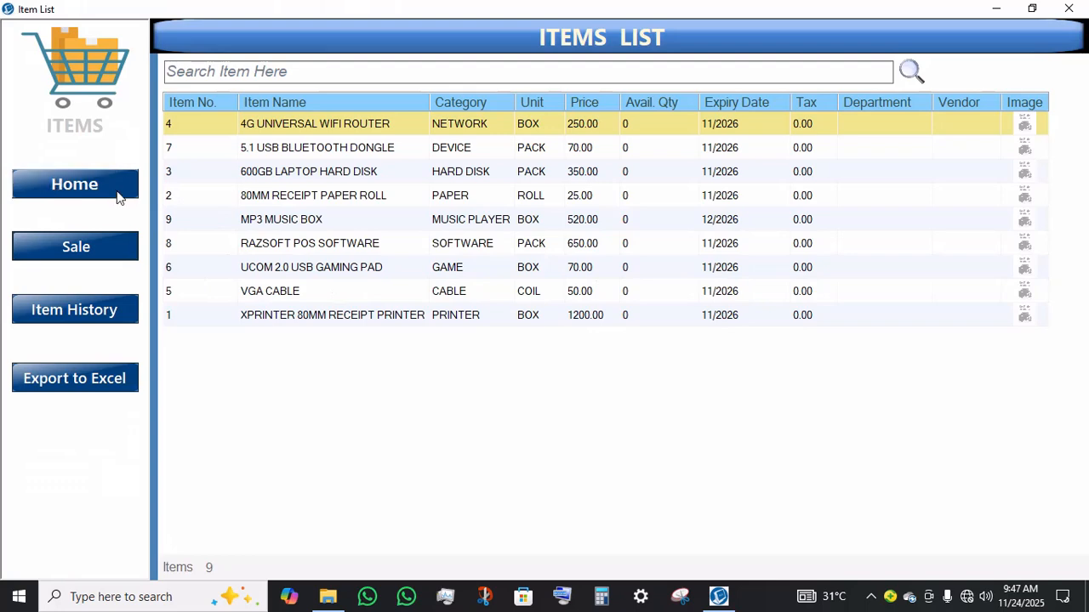
left_click(74, 197)
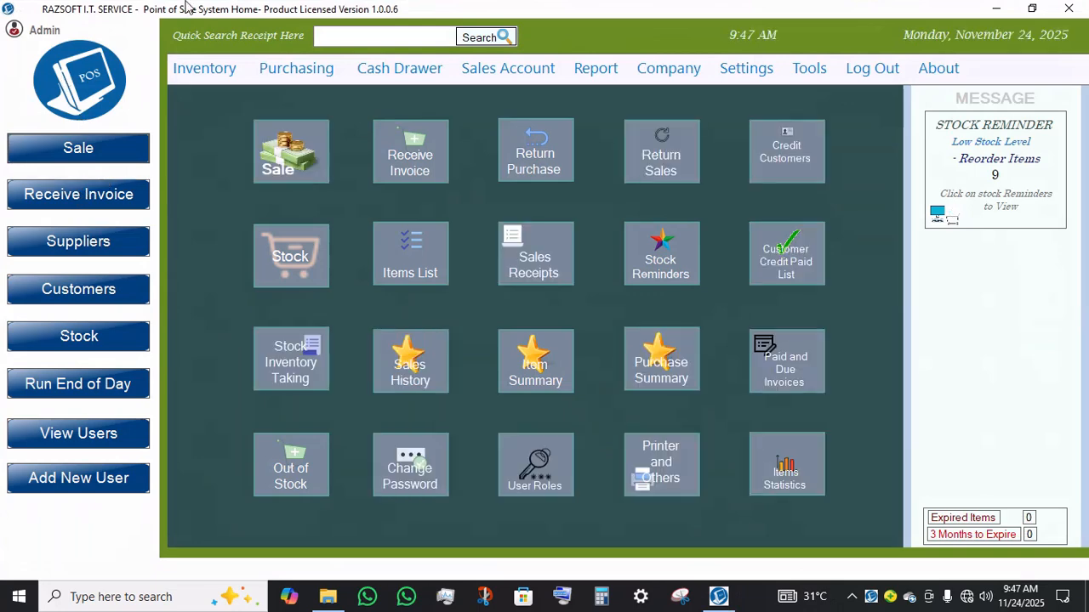
Step: Open the Item Price Changes report from the Inventory menu and close it
left_click(174, 82)
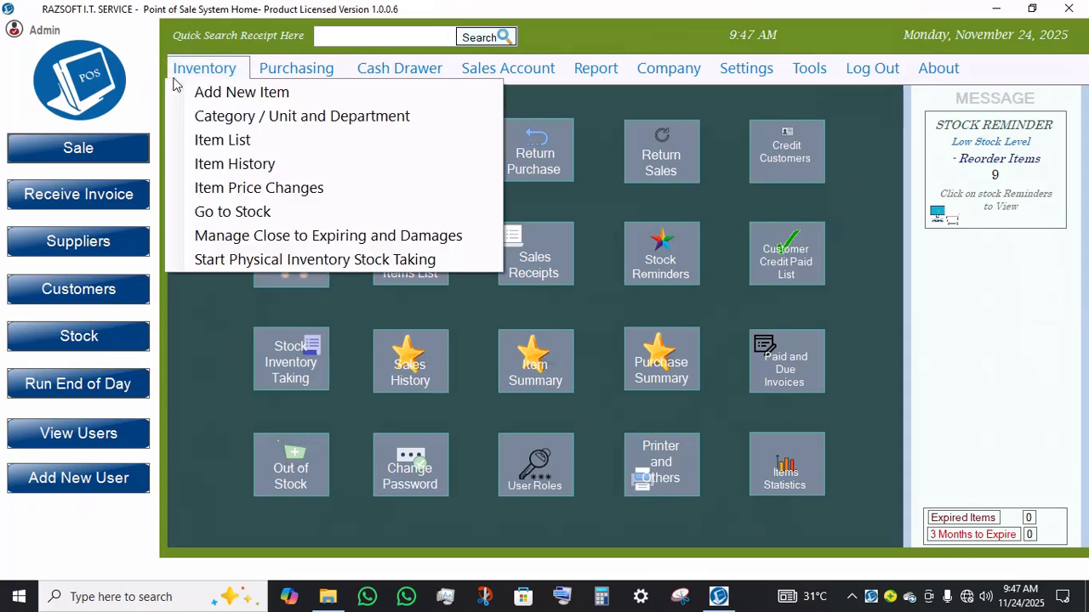
left_click(242, 196)
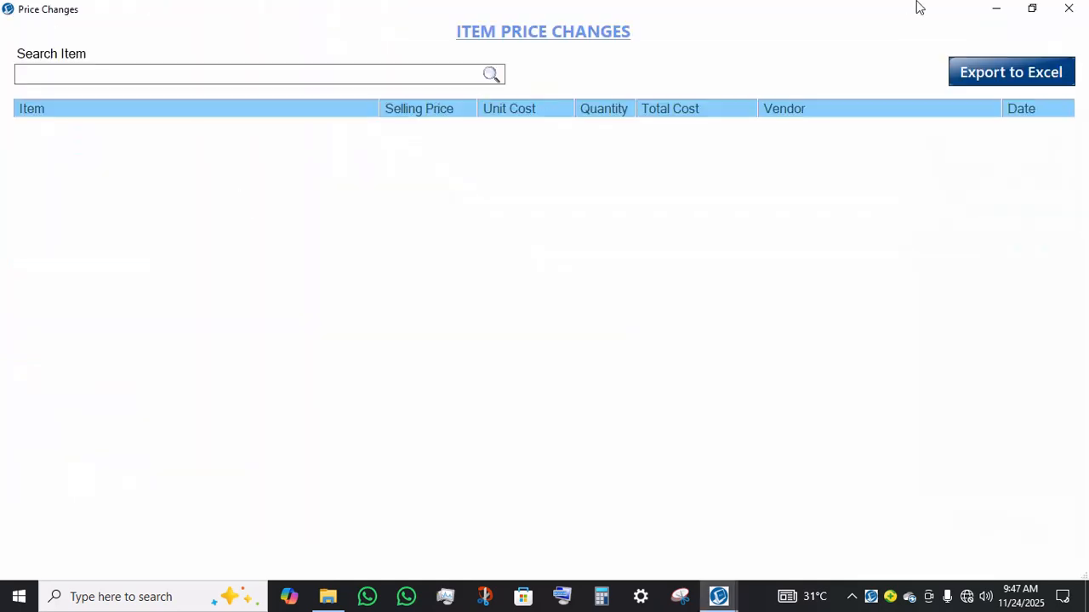
left_click(1068, 9)
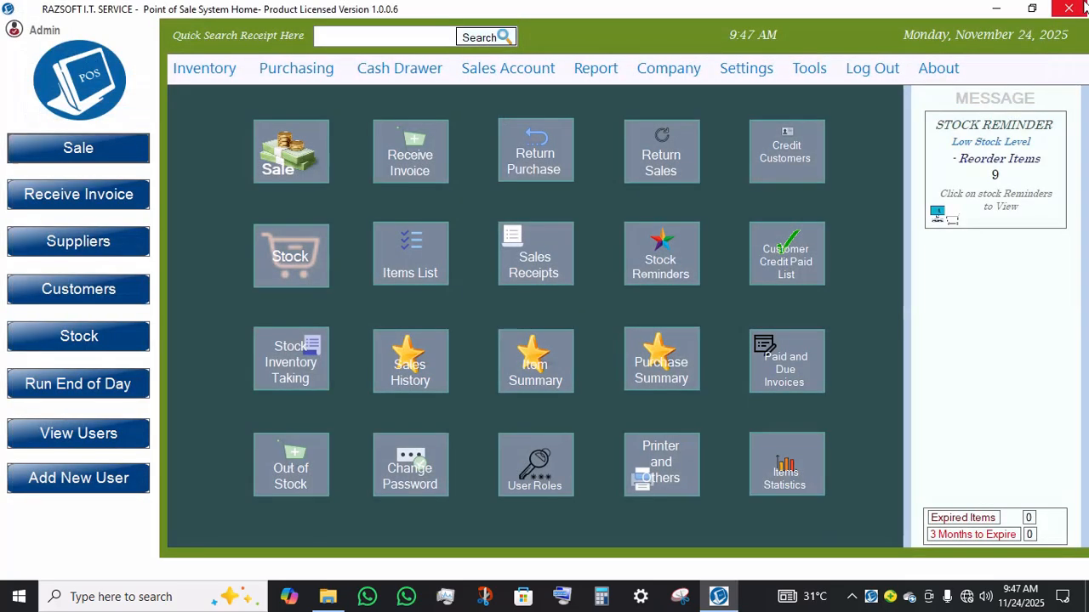
Step: Record a sale of one 80MM RECEIPT PAPER ROLL paid by Momo, save it, and return home
left_click(304, 165)
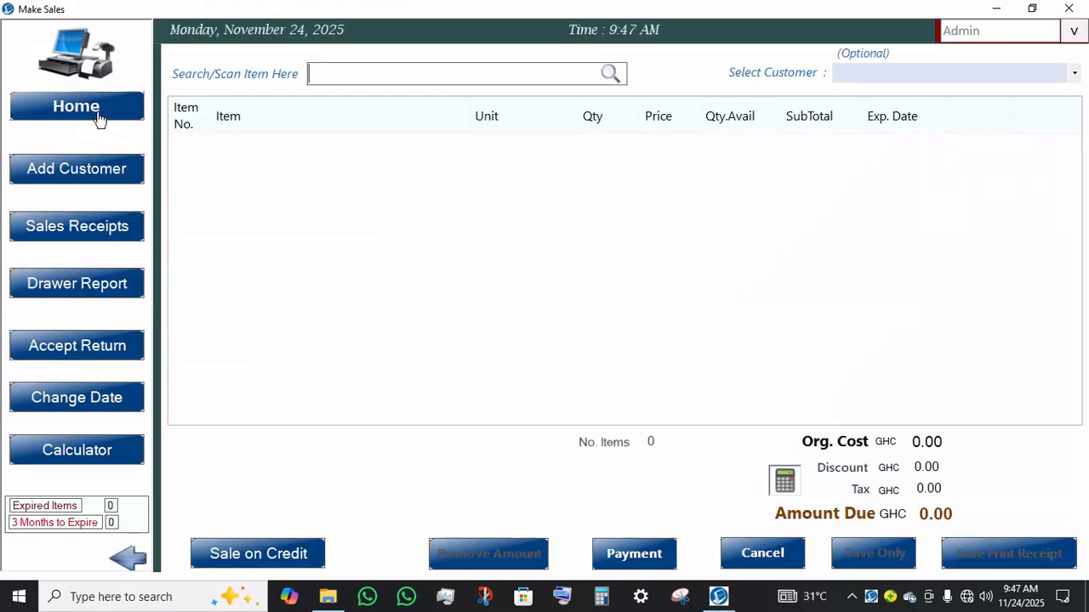
type("A")
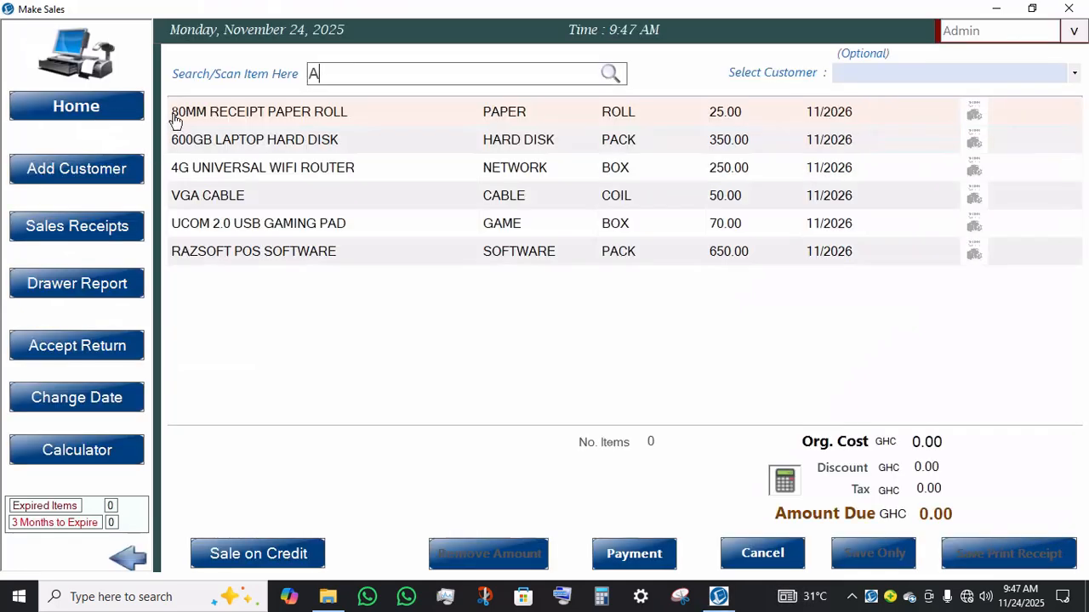
left_click(177, 119)
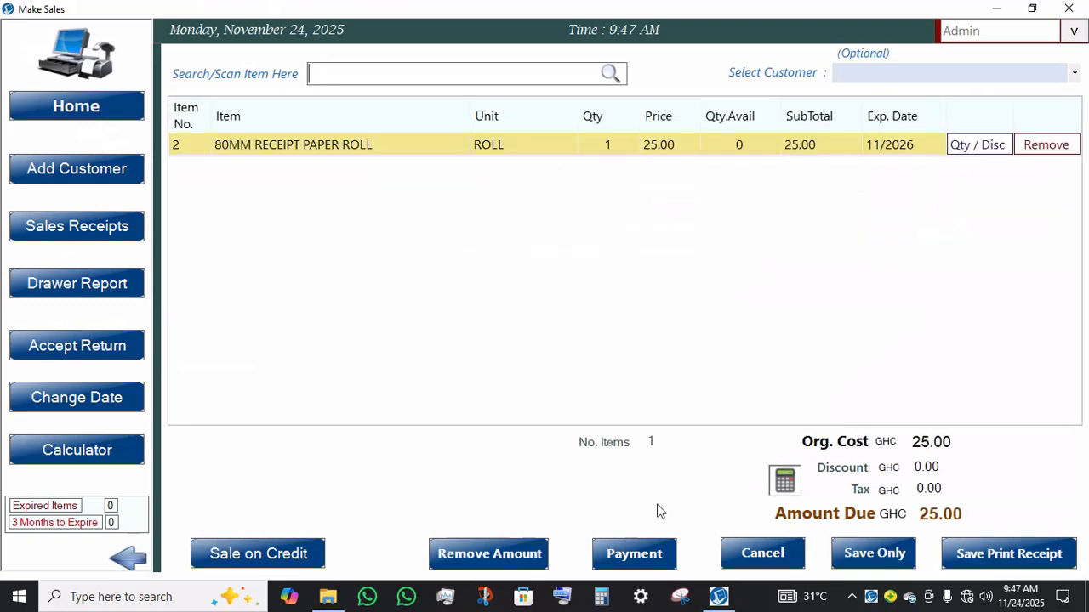
left_click(638, 554)
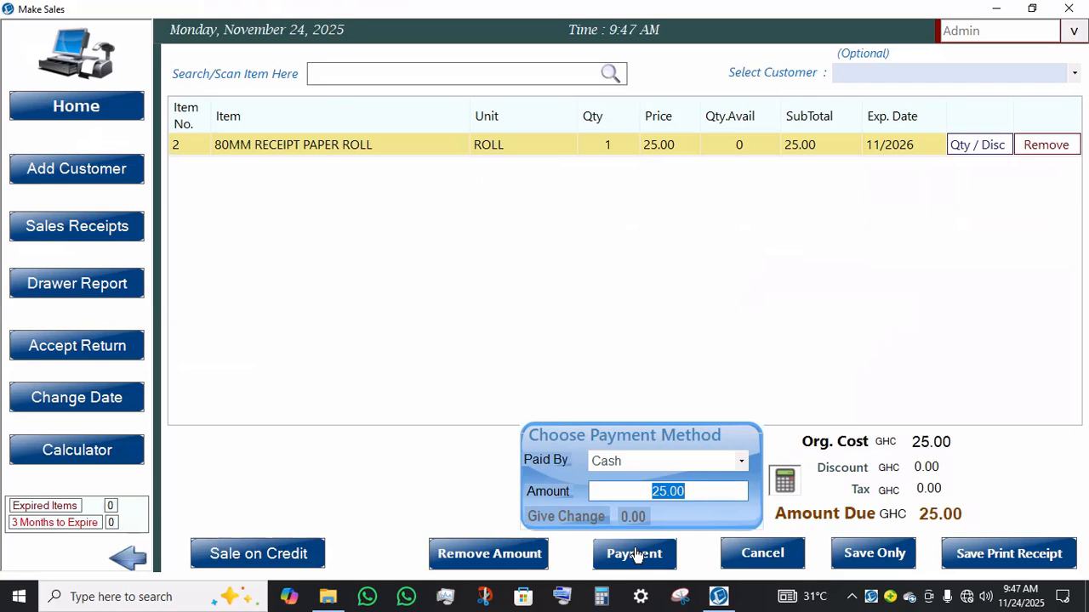
left_click(726, 459)
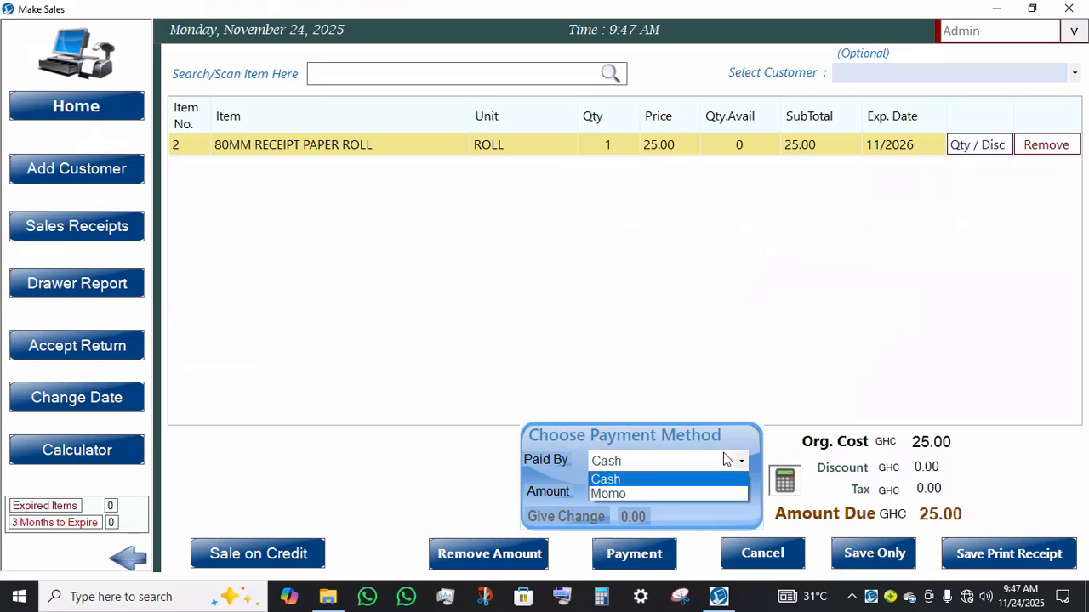
left_click(627, 494)
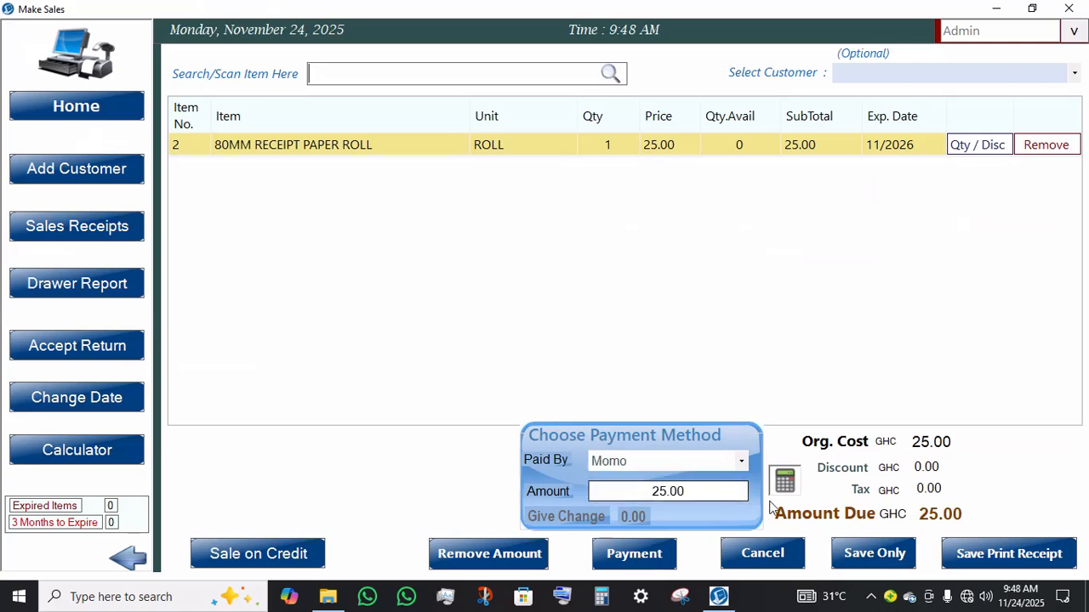
left_click(858, 554)
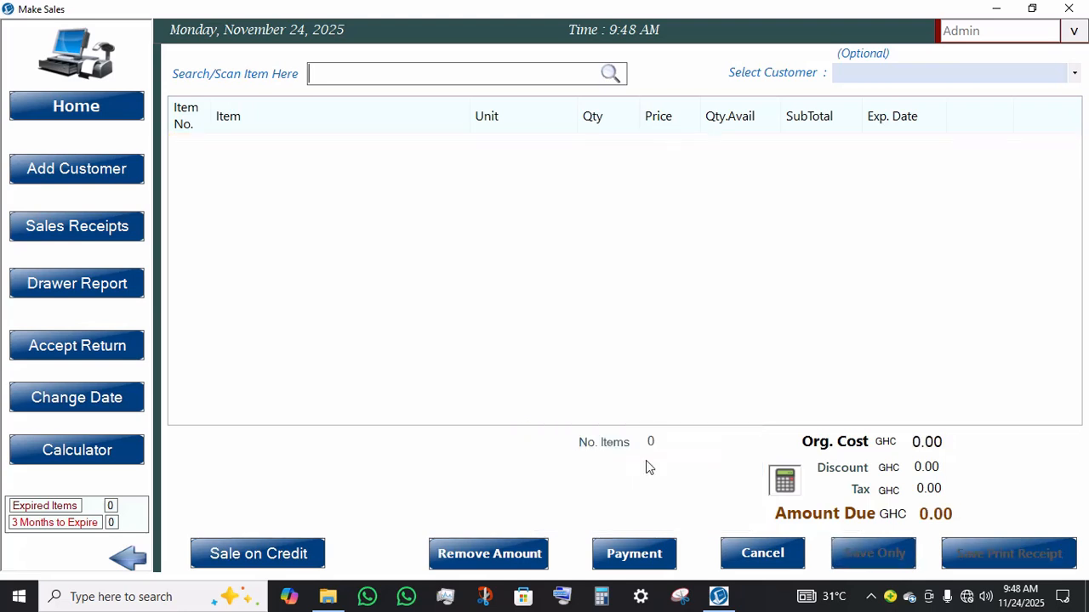
left_click(127, 108)
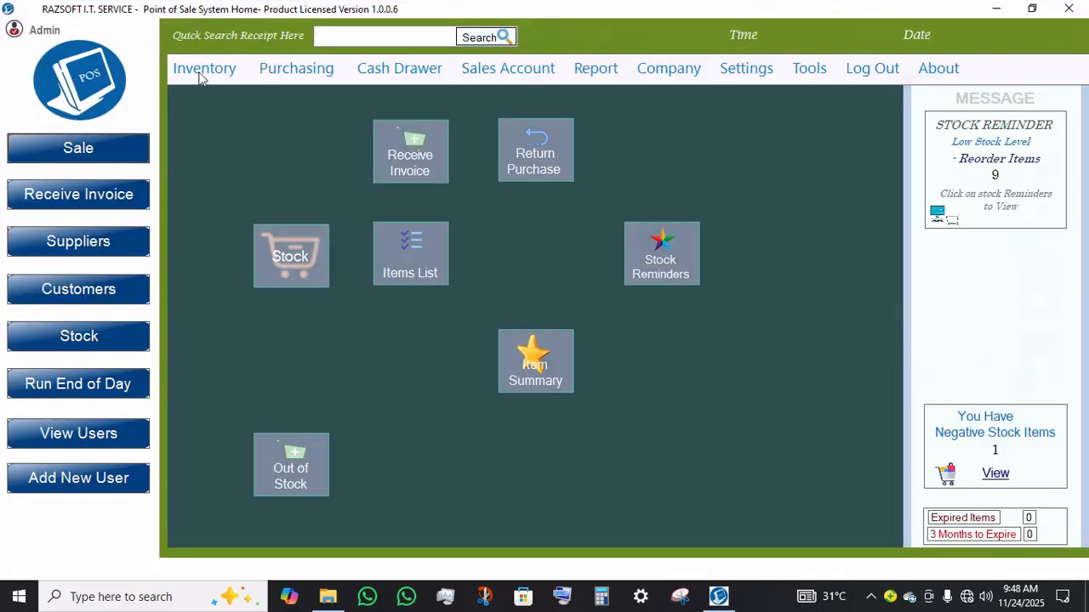
Step: Reopen the Item Price Changes report from the Inventory menu and close it
left_click(211, 82)
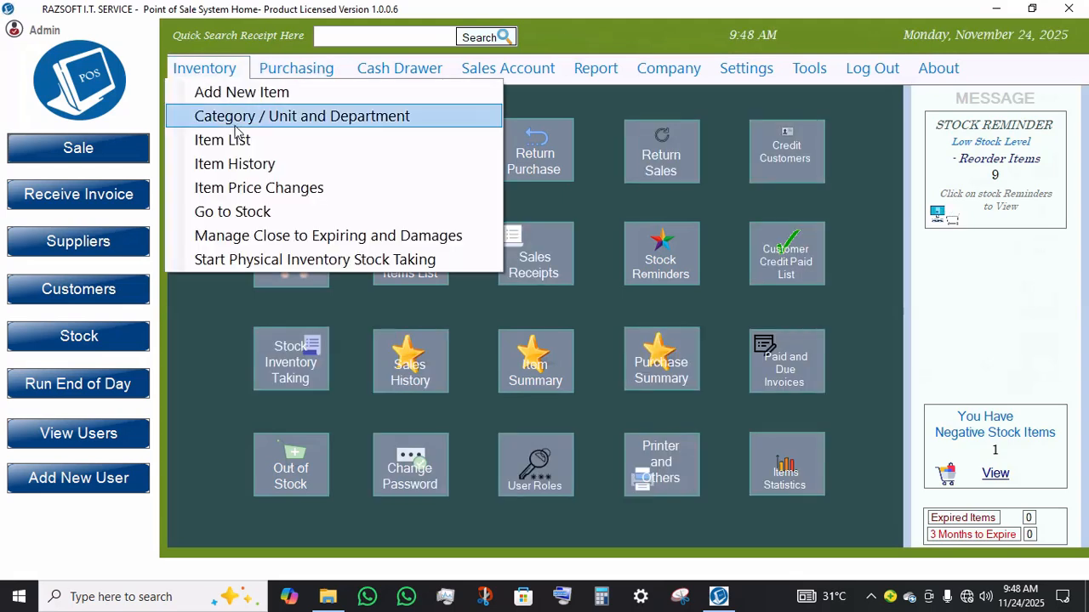
left_click(261, 187)
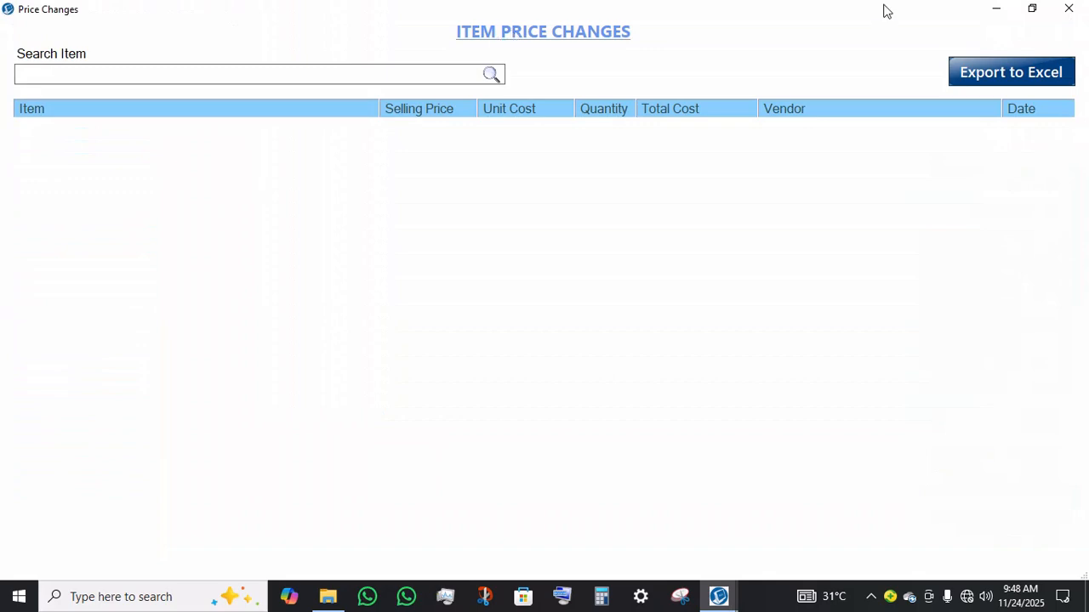
left_click(1068, 8)
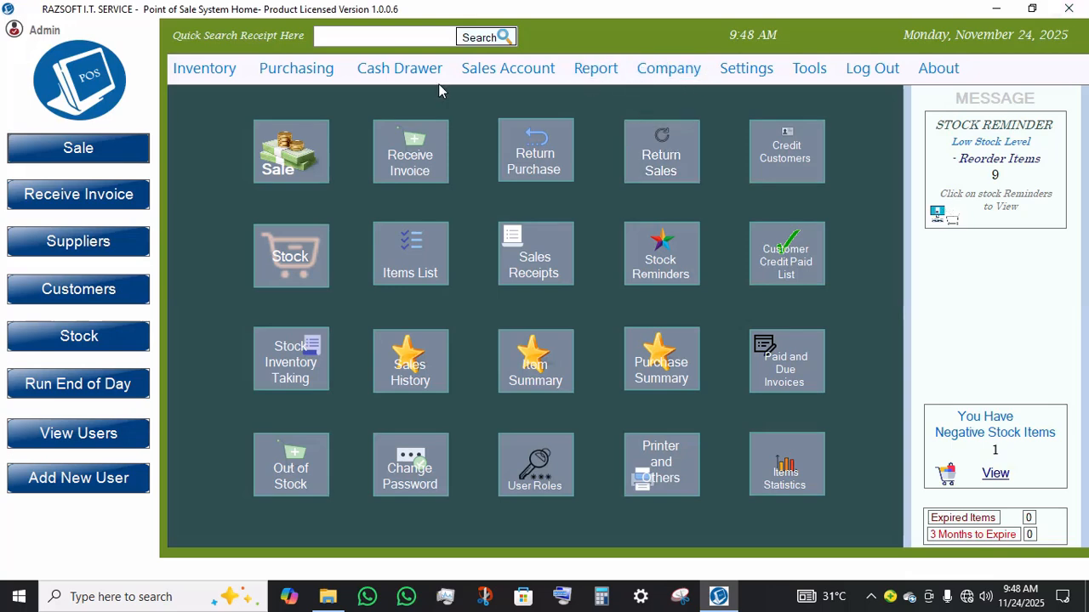
Step: Open the Receive New Invoice form from the Purchasing menu and check the supplier list
left_click(346, 77)
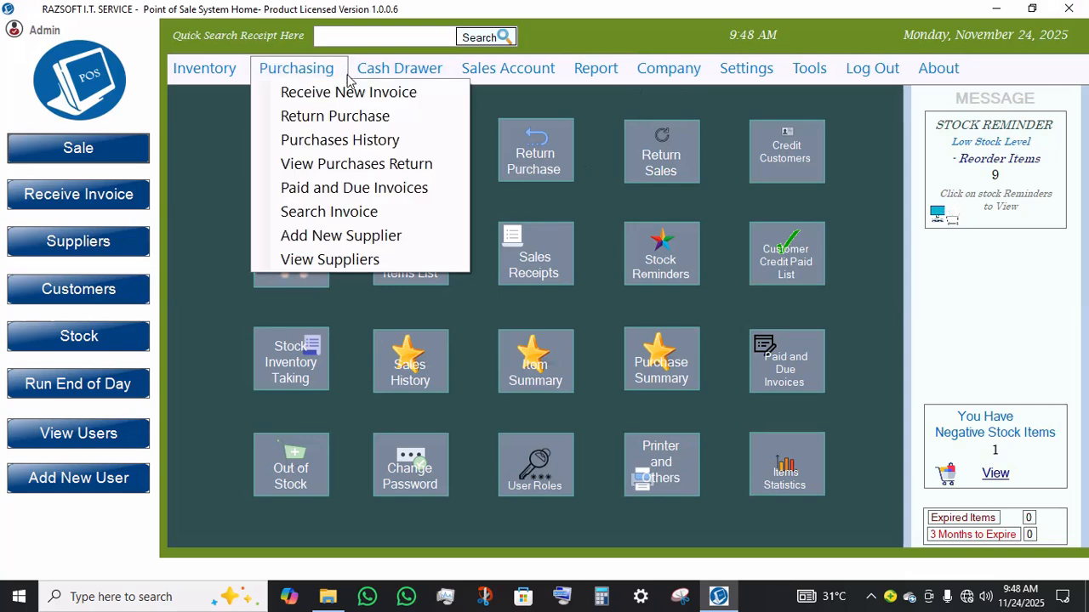
left_click(347, 91)
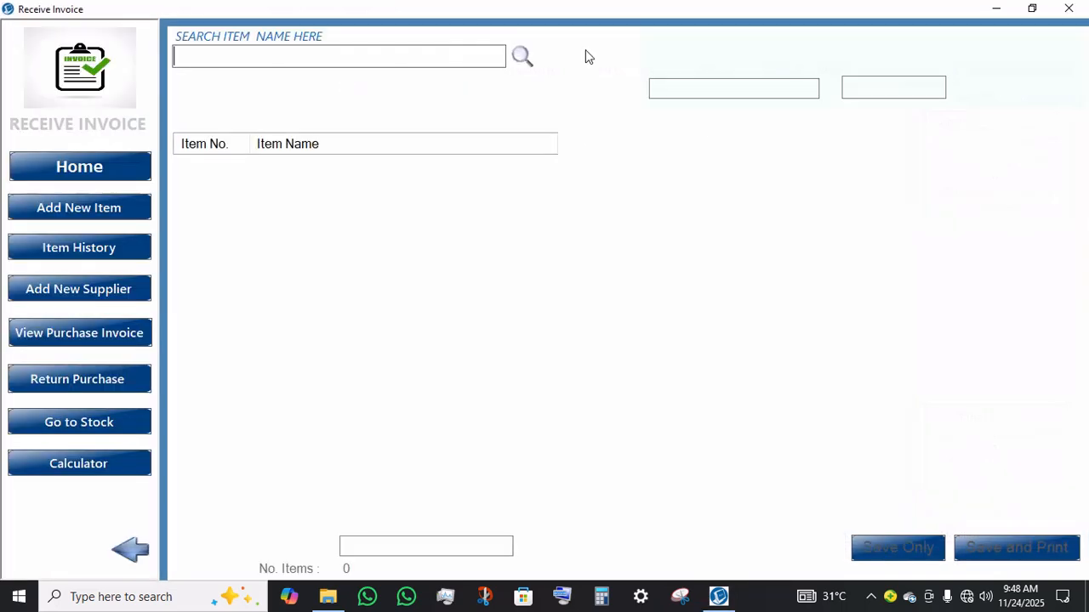
left_click(756, 41)
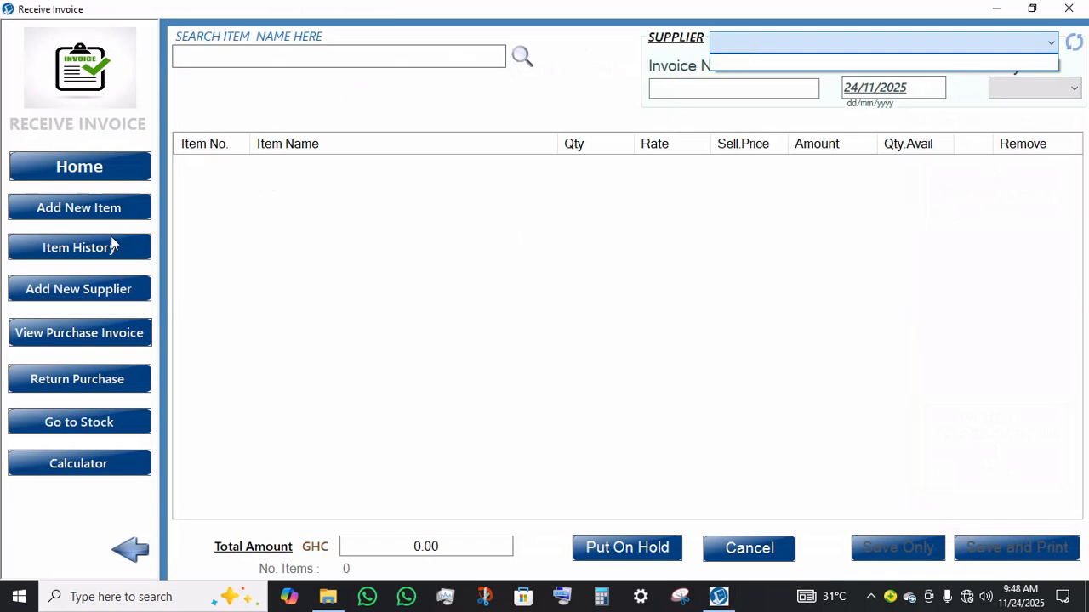
Step: Add a new supplier named RAZSOFT and close the Add New Supplier dialog
left_click(91, 290)
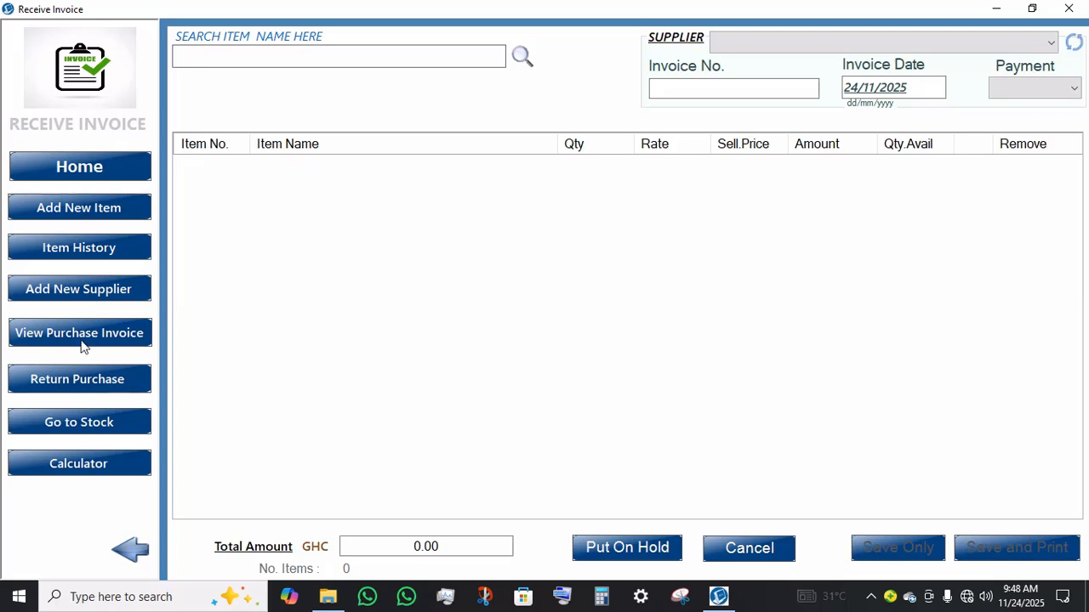
left_click(79, 289)
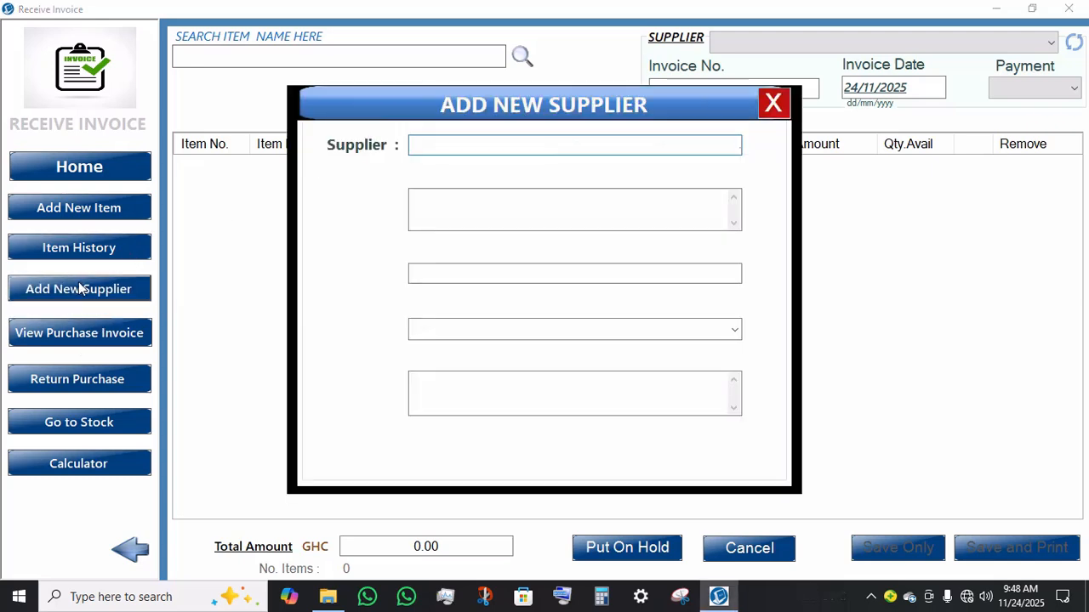
type("RAZSOF")
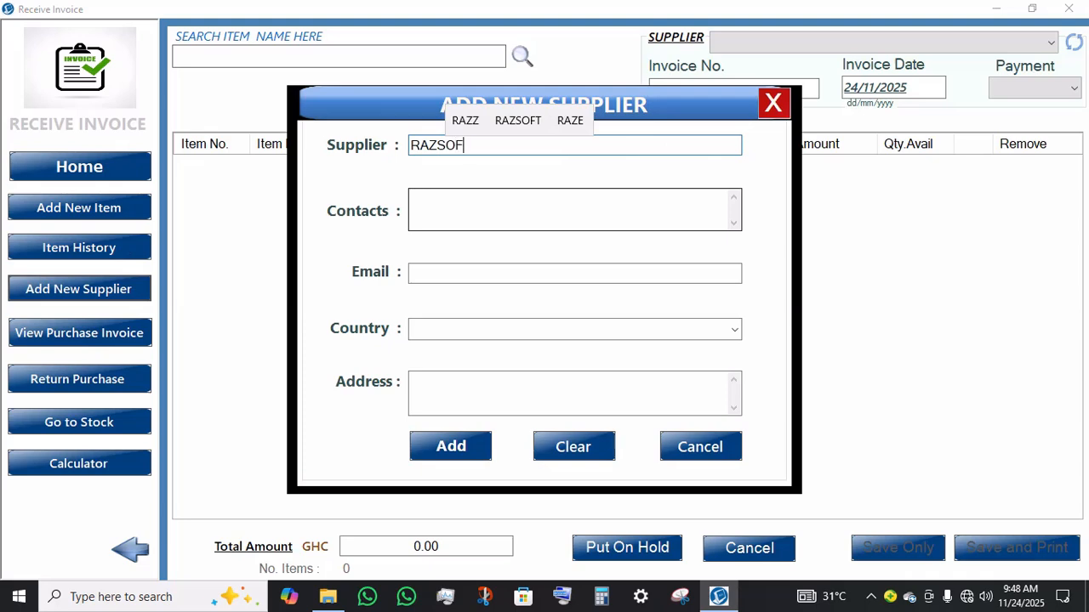
type("T SUPPLI")
key("BackSpace")
key("BackSpace")
key("BackSpace")
key("BackSpace")
key("BackSpace")
key("BackSpace")
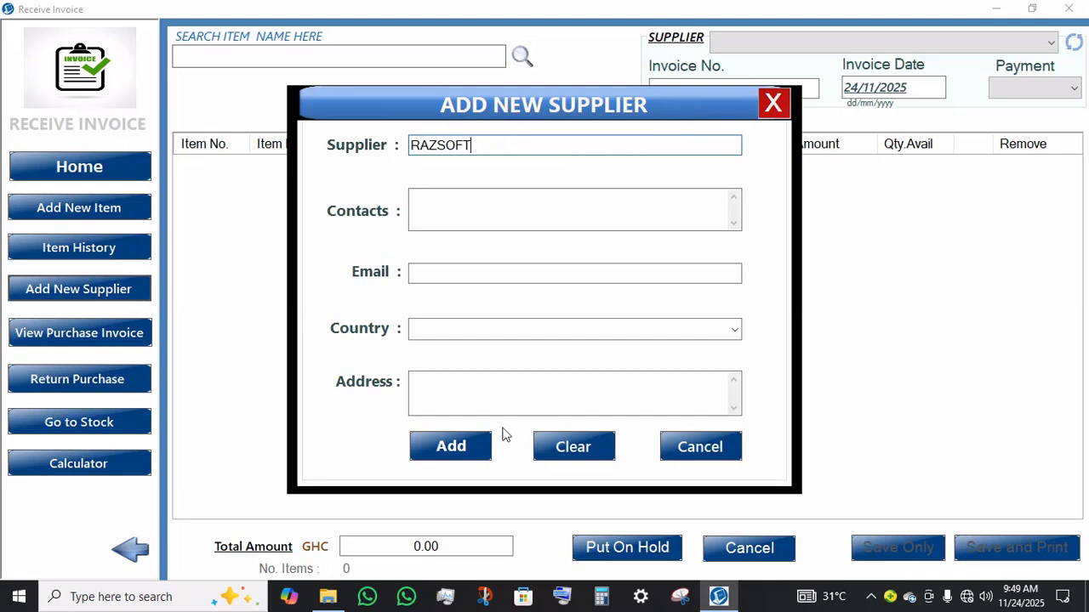
left_click(473, 445)
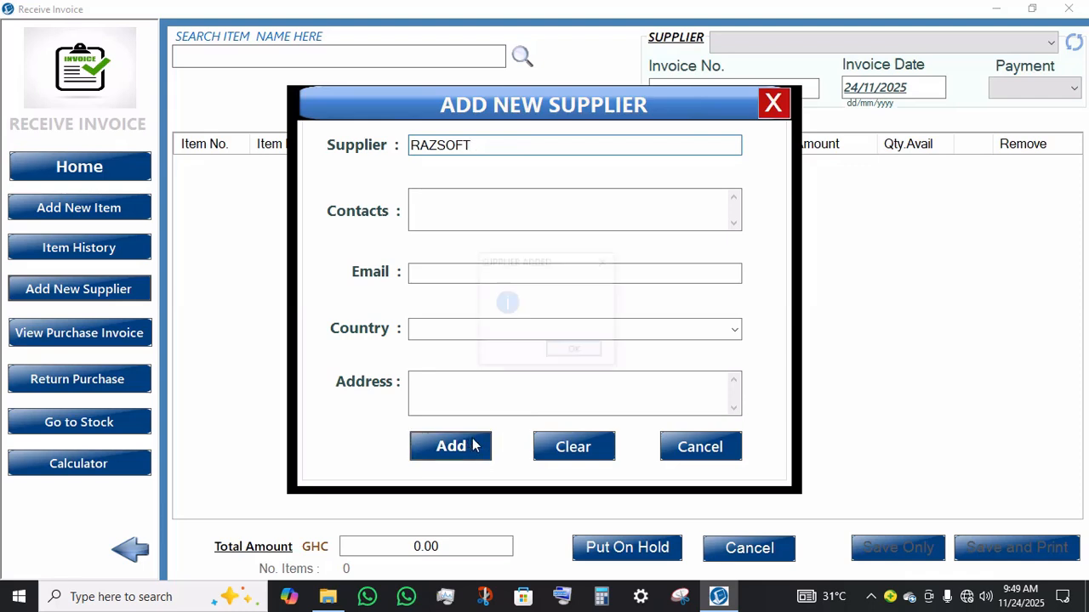
key("Return")
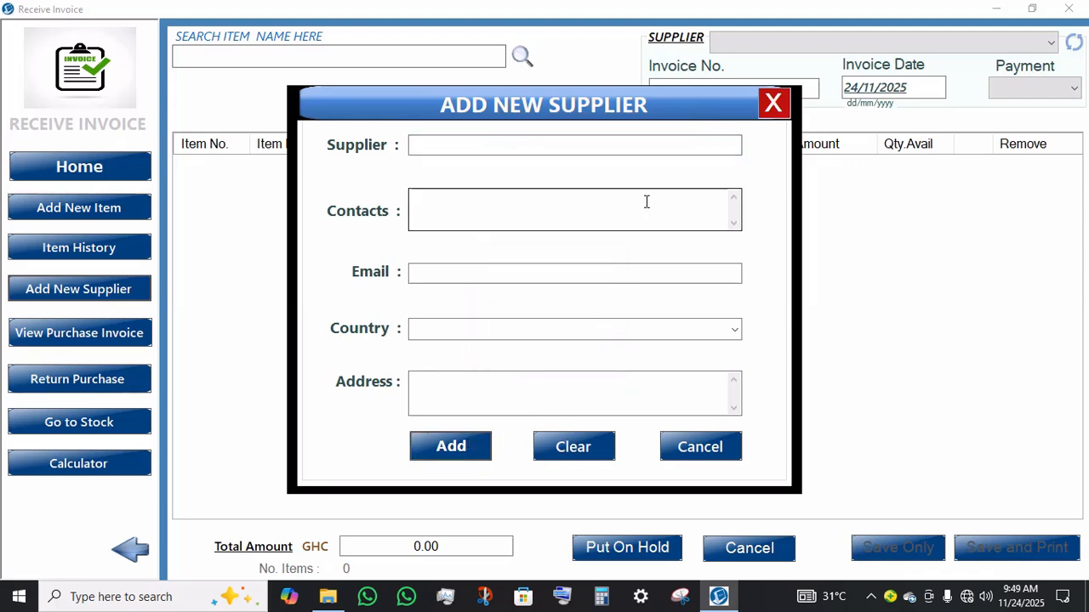
left_click(775, 108)
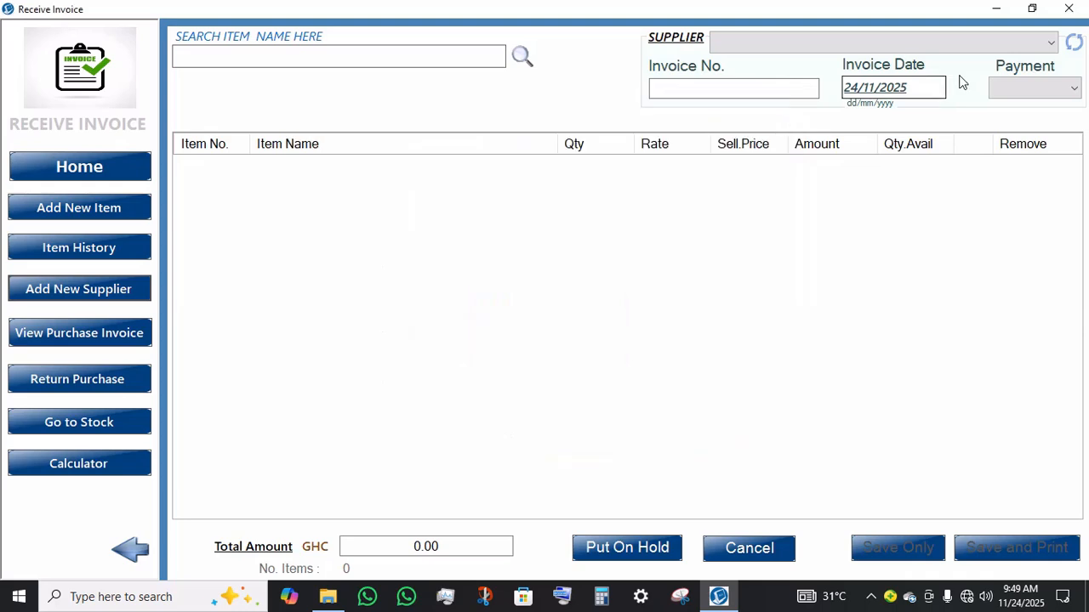
Step: Refresh the invoice's supplier list and select RAZSOFT as the supplier
left_click(1050, 51)
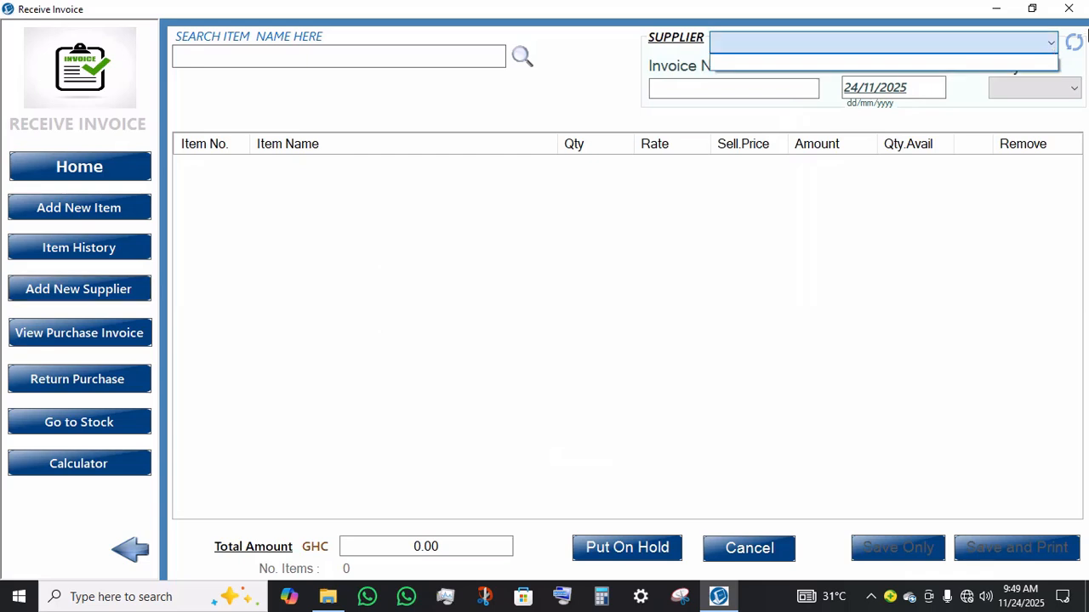
left_click(1075, 42)
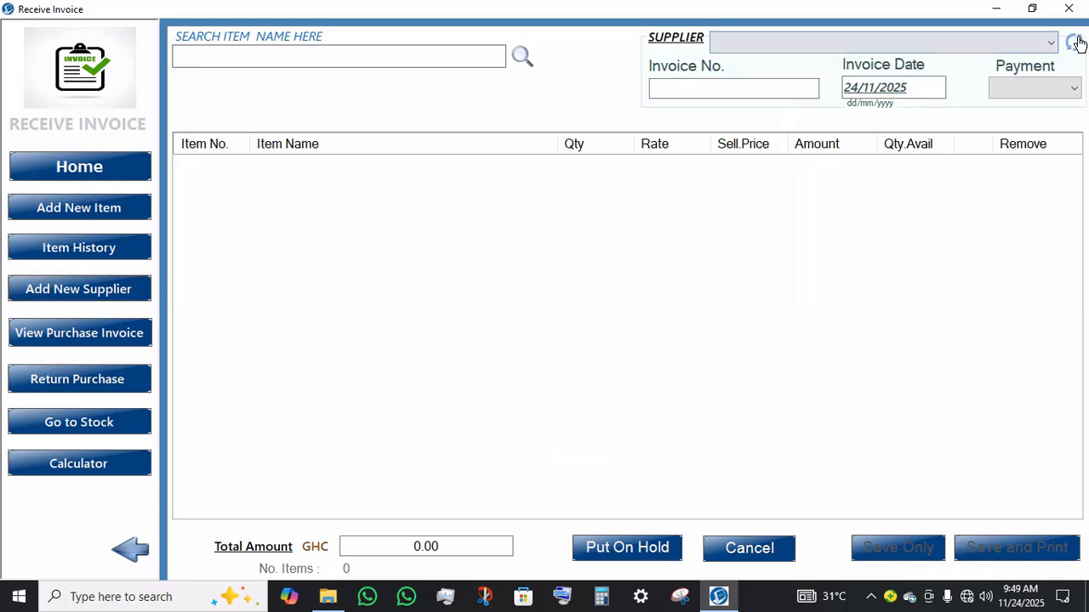
left_click(1016, 44)
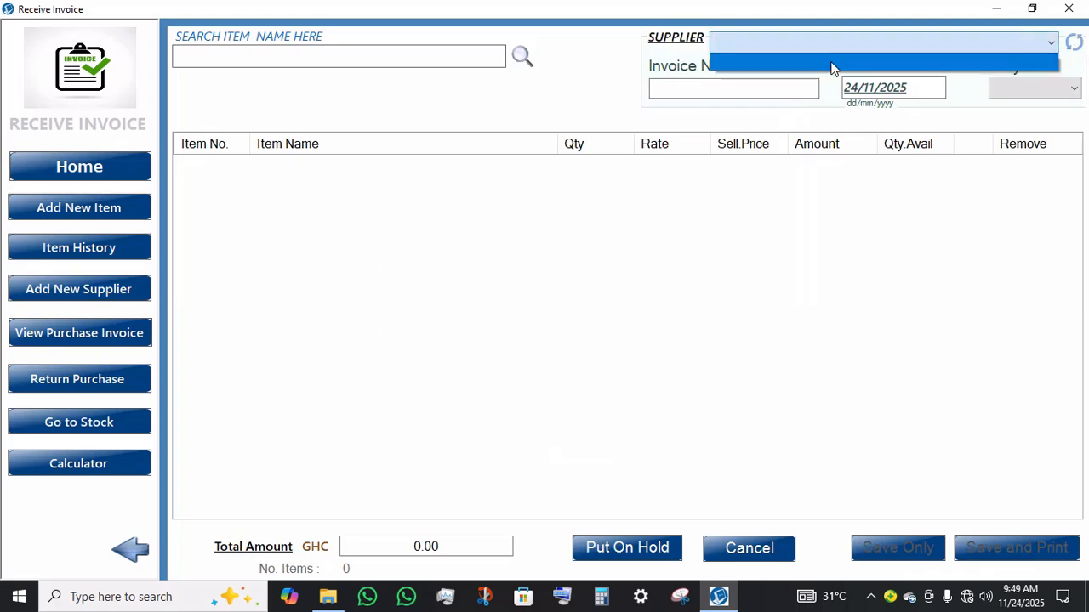
left_click(827, 68)
Step: Enter invoice number 001 and set the payment status to Paid
left_click(761, 91)
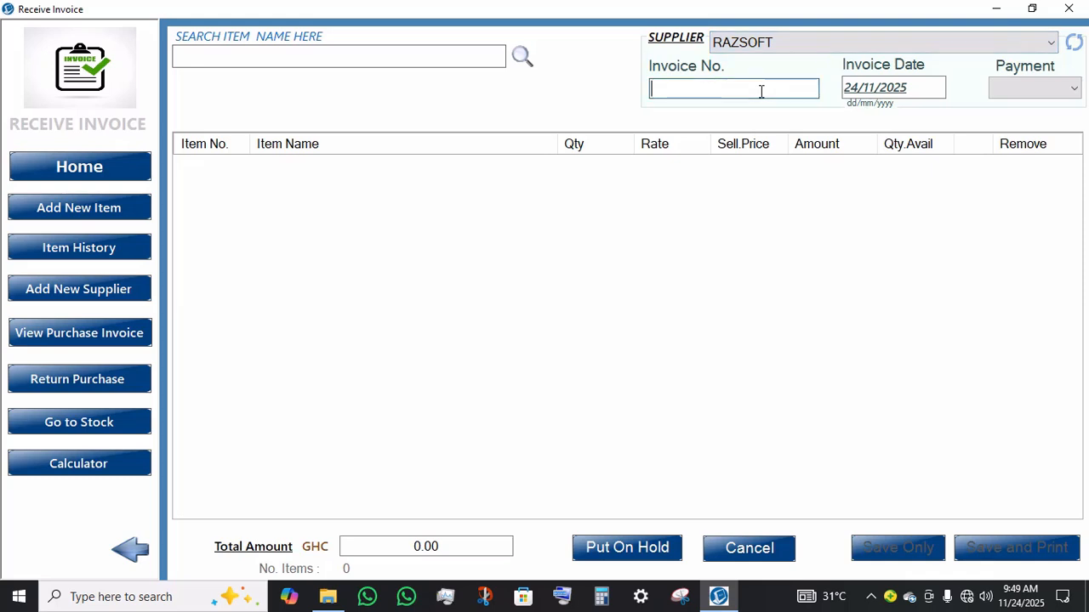
type("001")
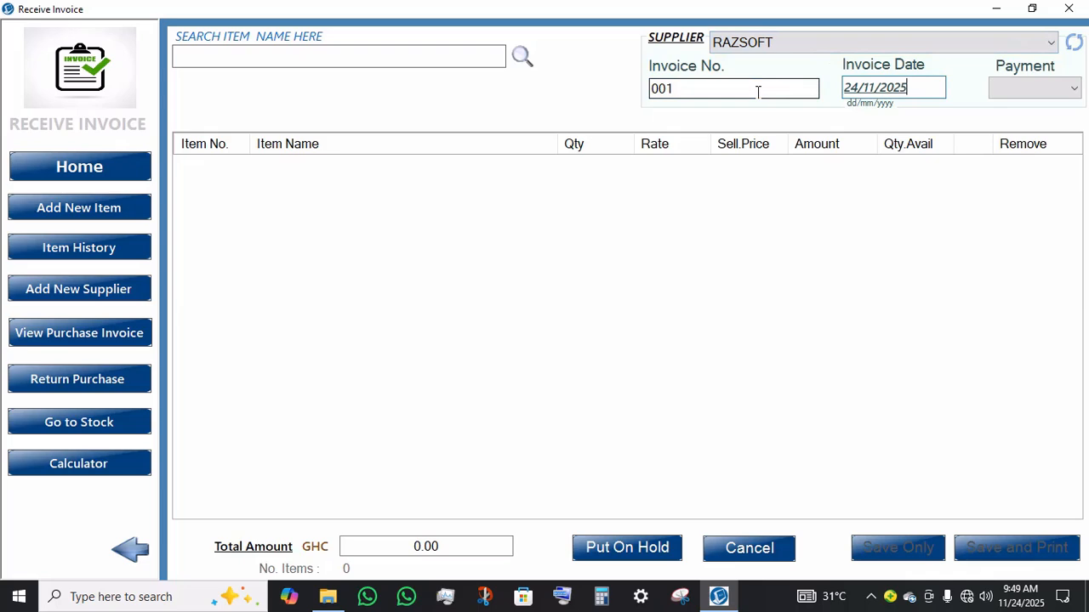
left_click(998, 93)
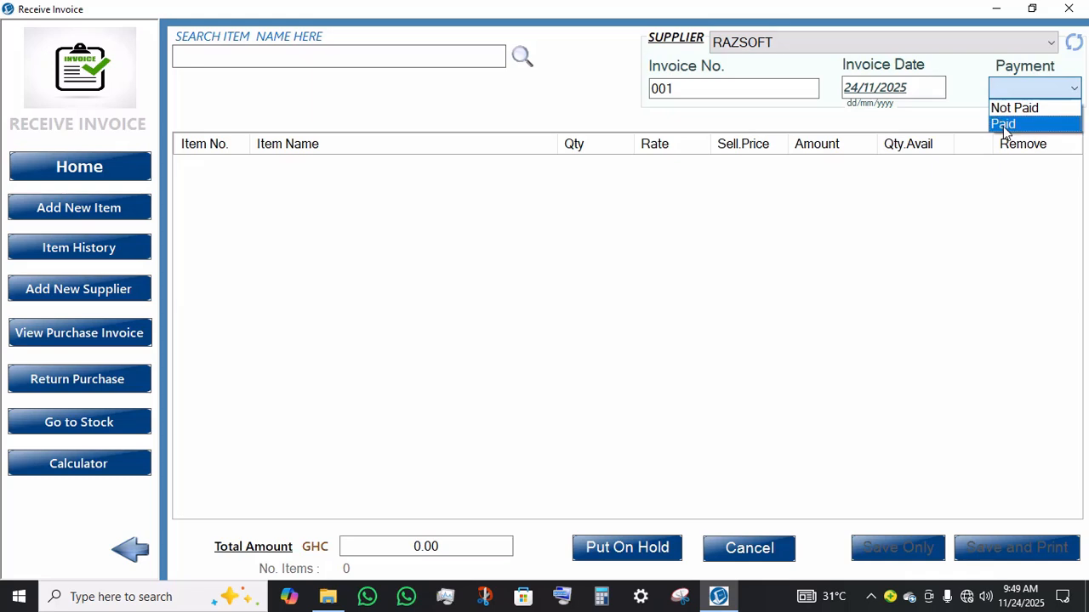
left_click(1004, 126)
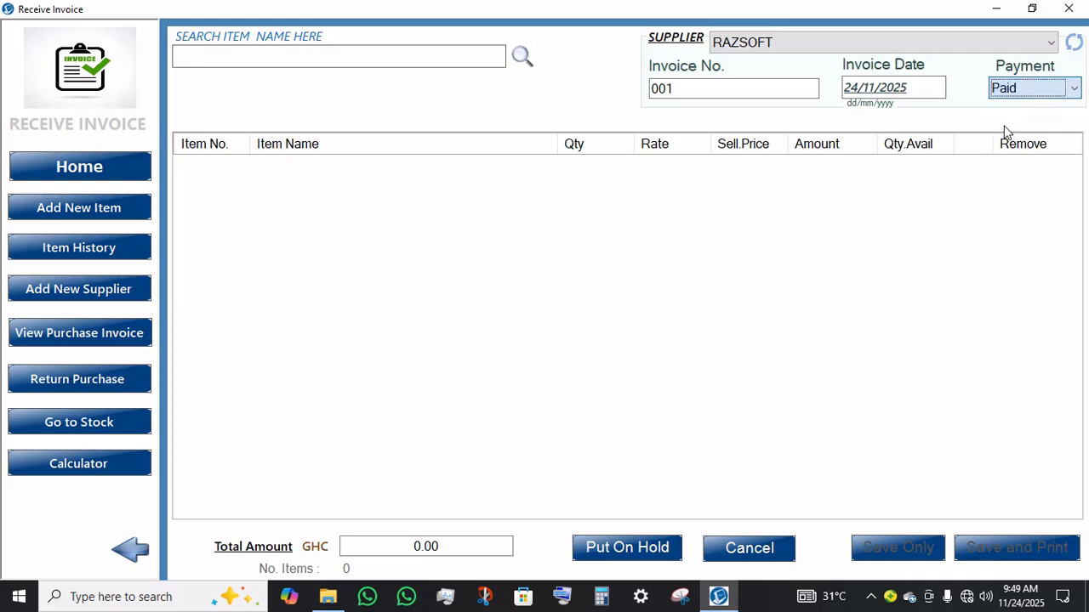
Step: Add 600GB LAPTOP HARD DISK to the invoice with a quantity of 2
left_click(469, 66)
type("S")
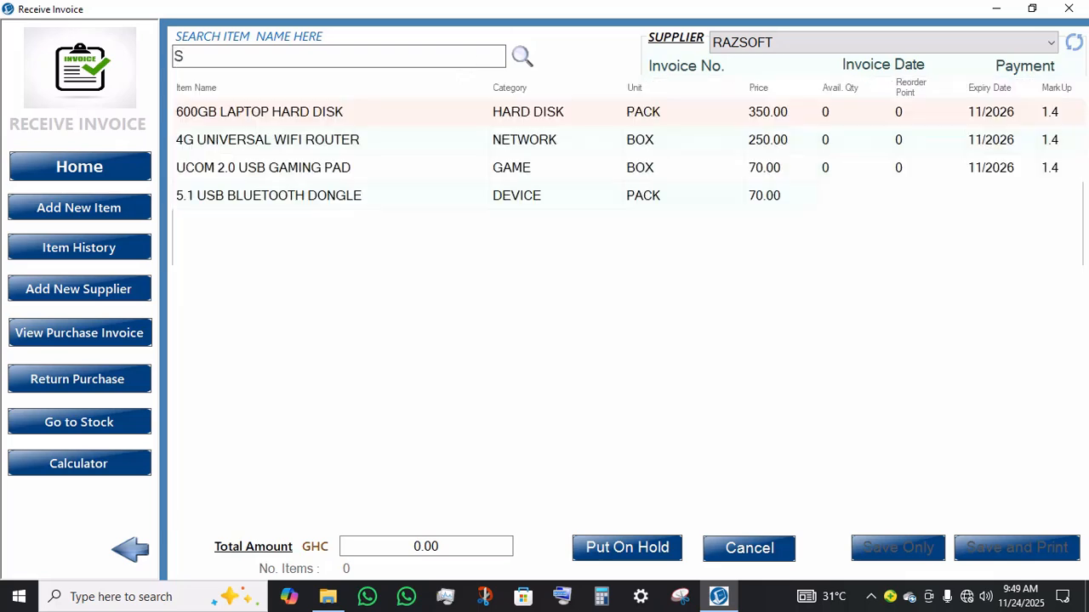
left_click(446, 123)
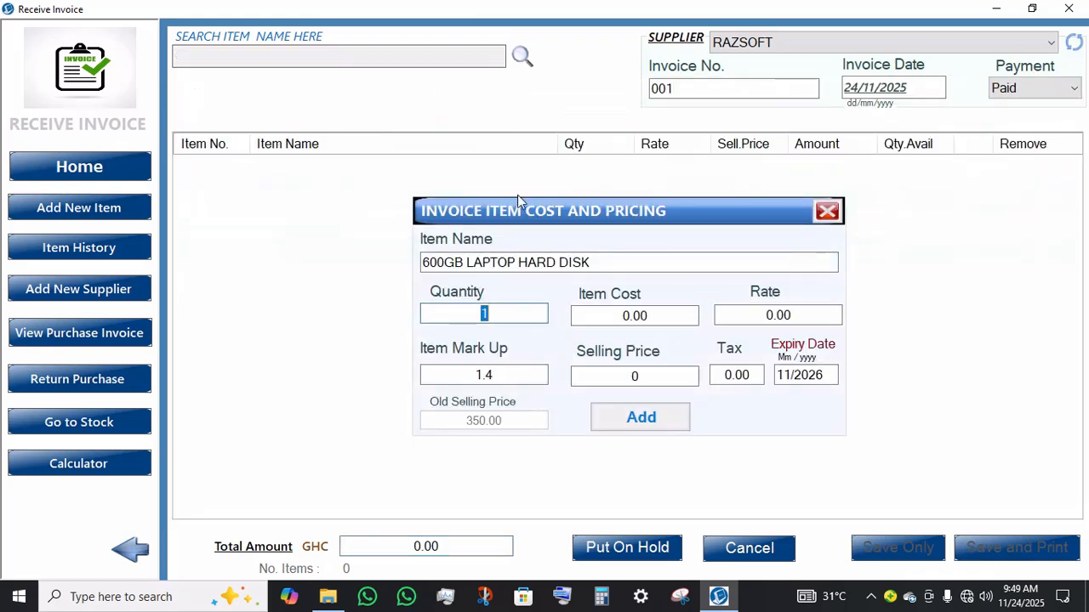
type("2")
key("Return")
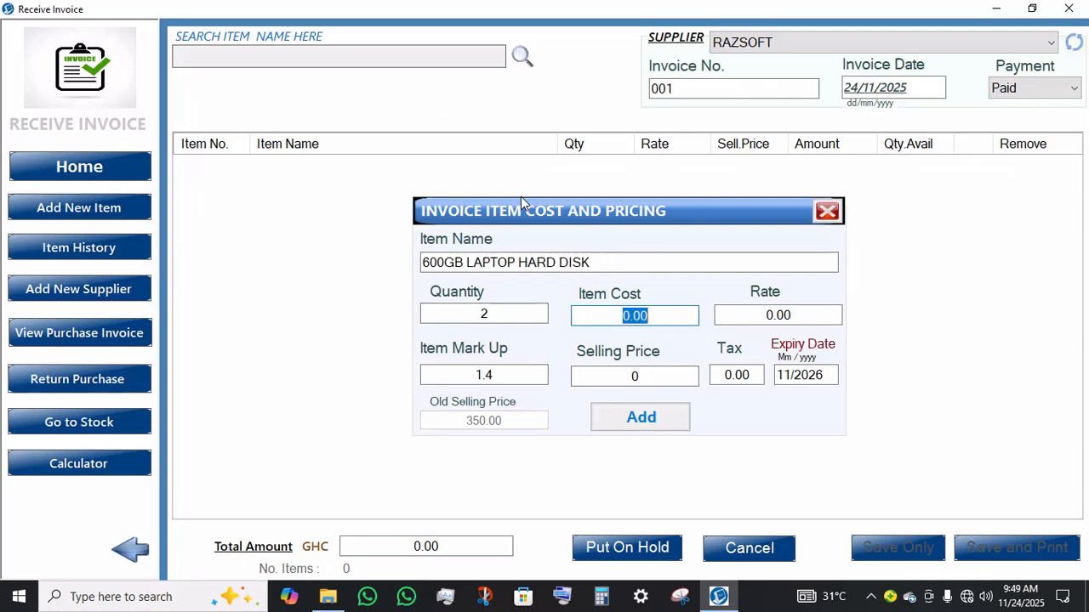
Step: Set the hard disk's item cost on the invoice to 580
type("58.0")
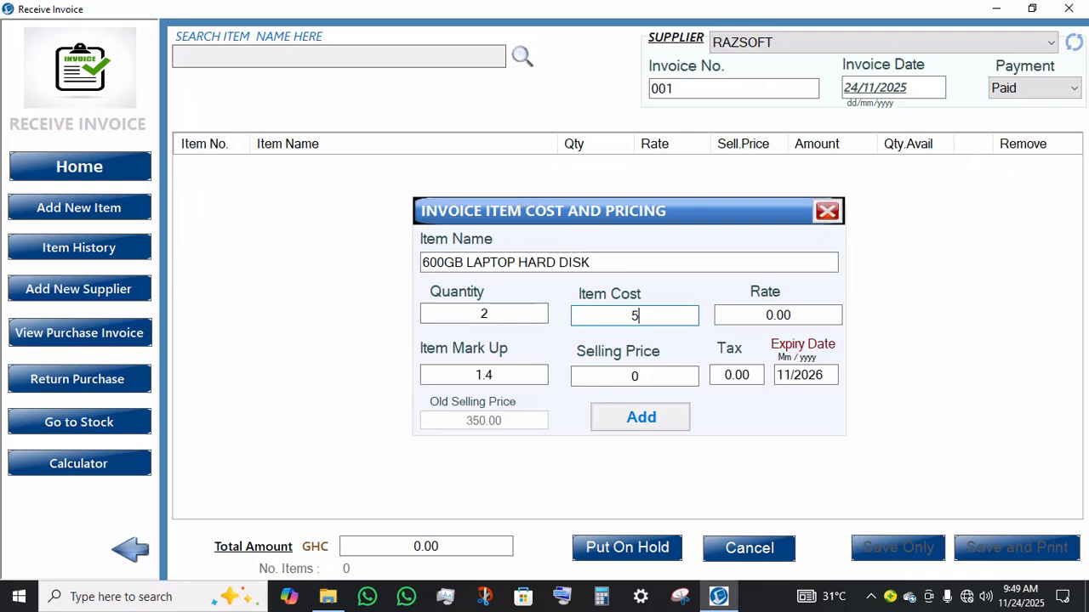
key("BackSpace")
key("BackSpace")
type("0")
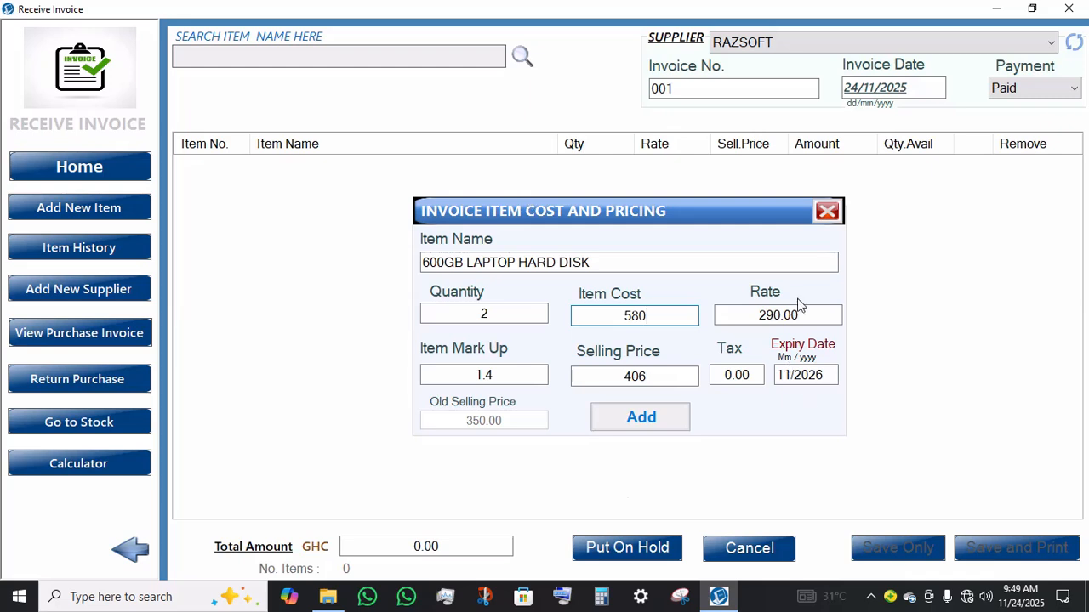
left_click(774, 315)
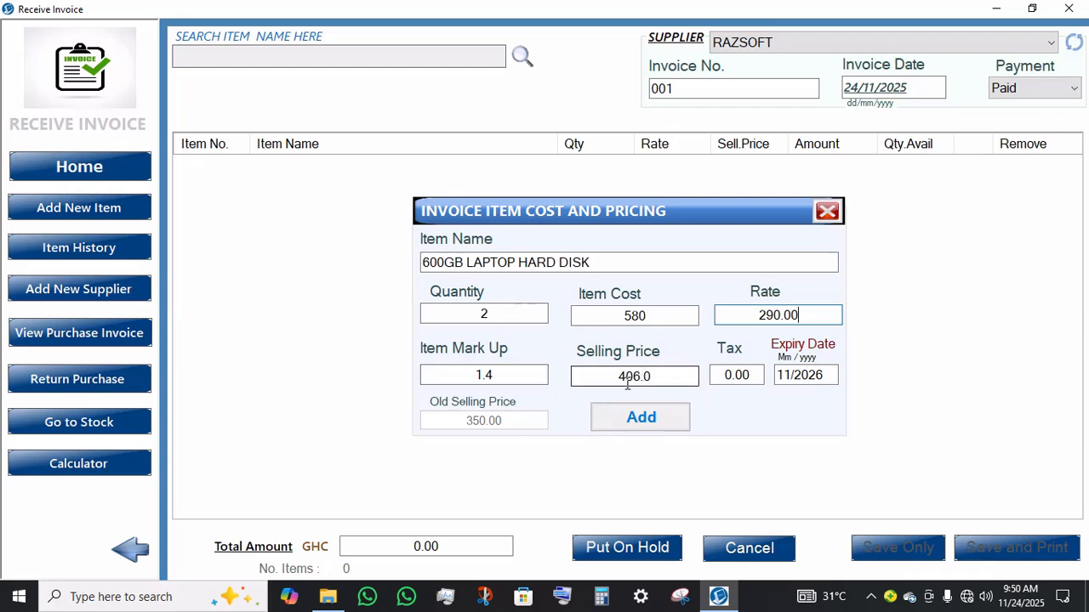
Step: Keep the hard disk's selling price at 406.0 and add it to the invoice
left_click_drag(670, 380, 566, 374)
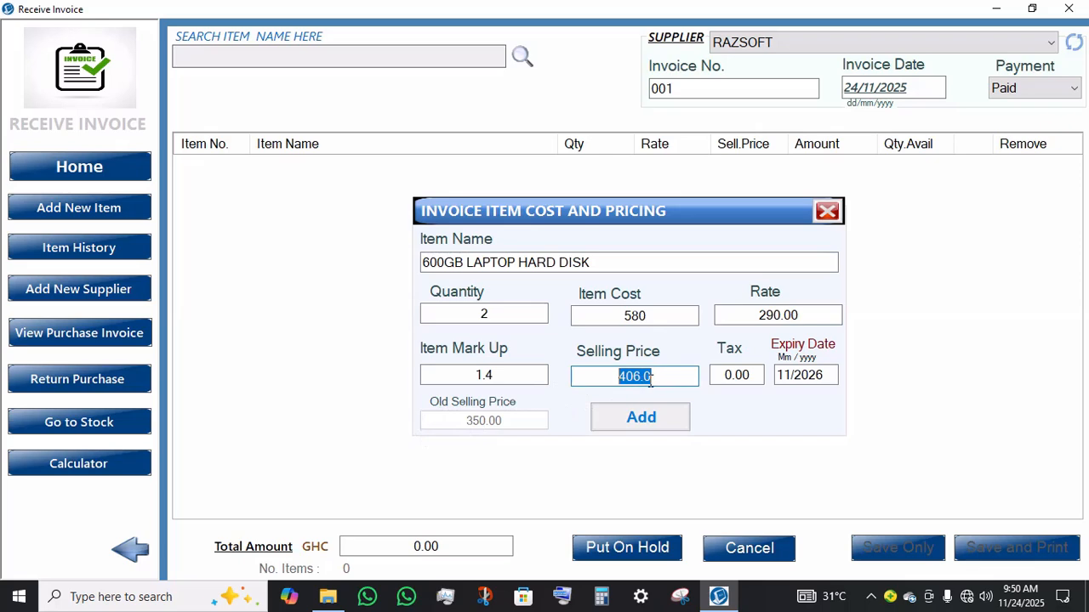
left_click(630, 432)
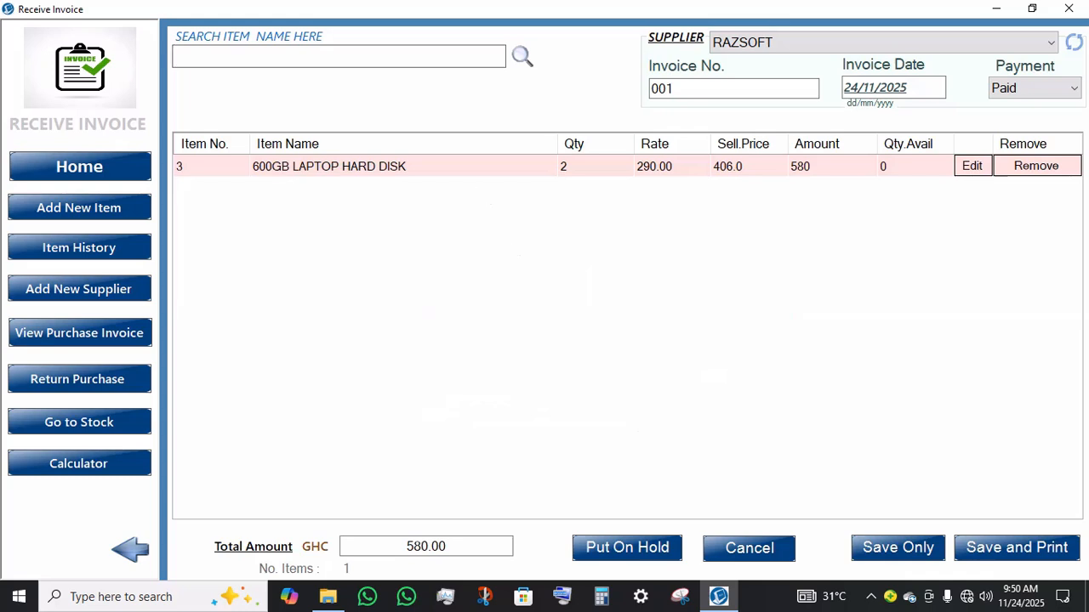
Step: Pick RAZSOFT POS SOFTWARE for the invoice with quantity 1 and an item cost of 650
type("F")
double_click(258, 147)
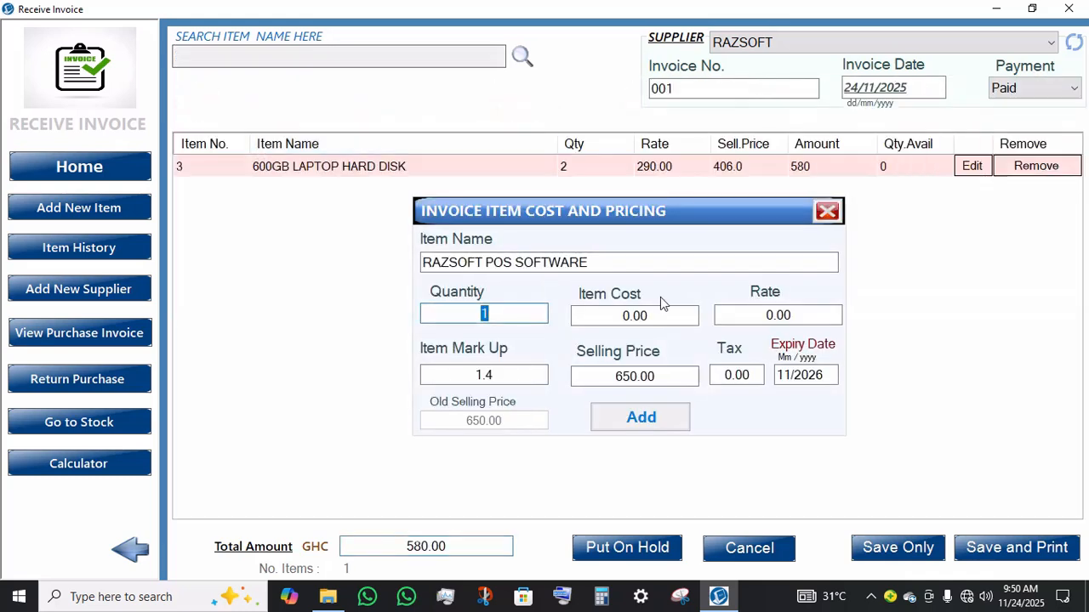
key("Tab")
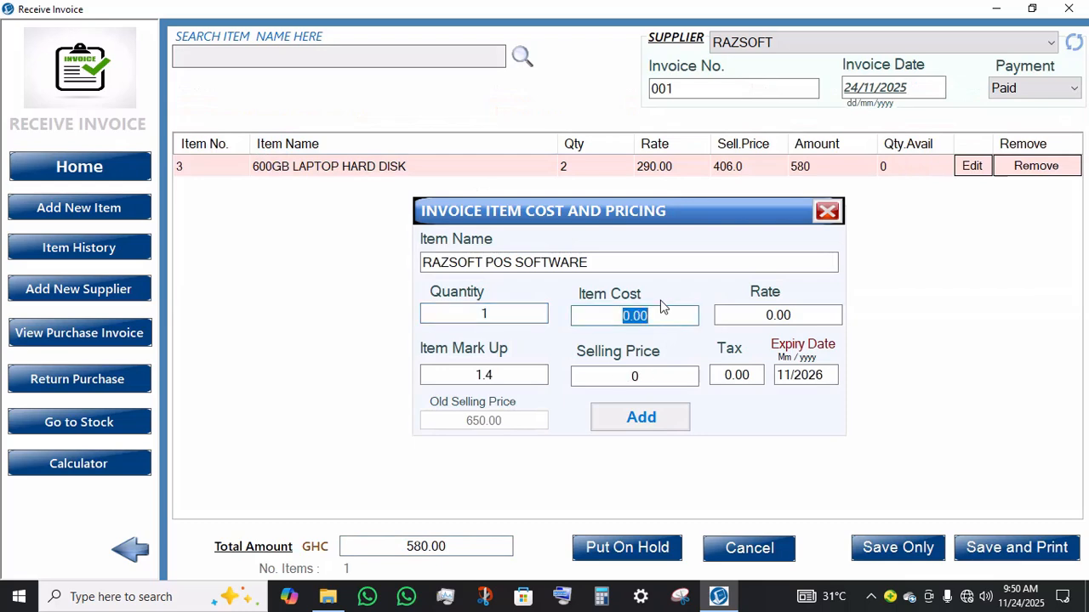
type("650")
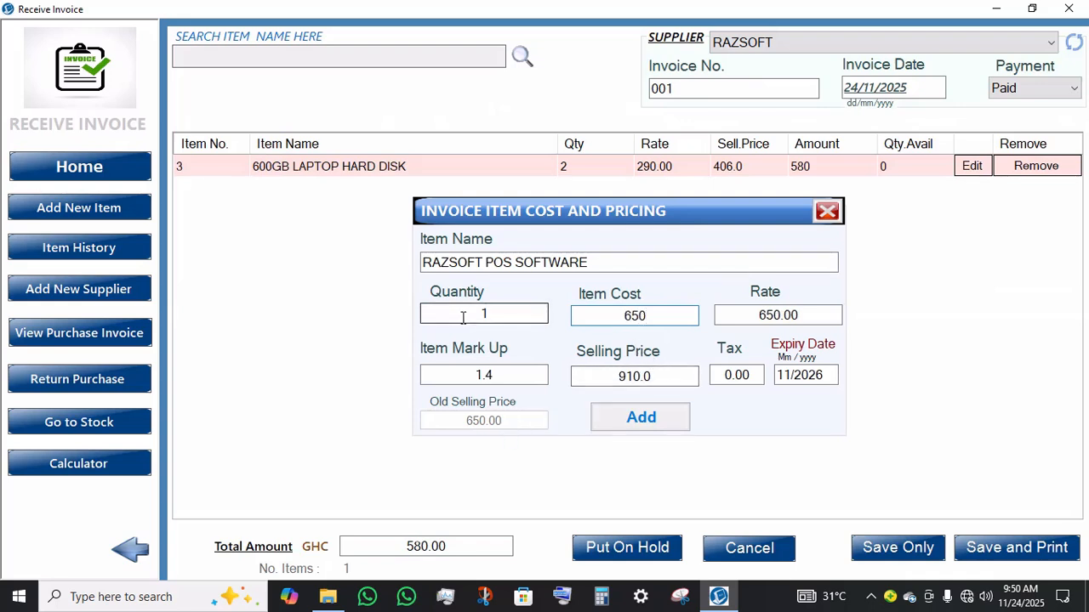
left_click(516, 315)
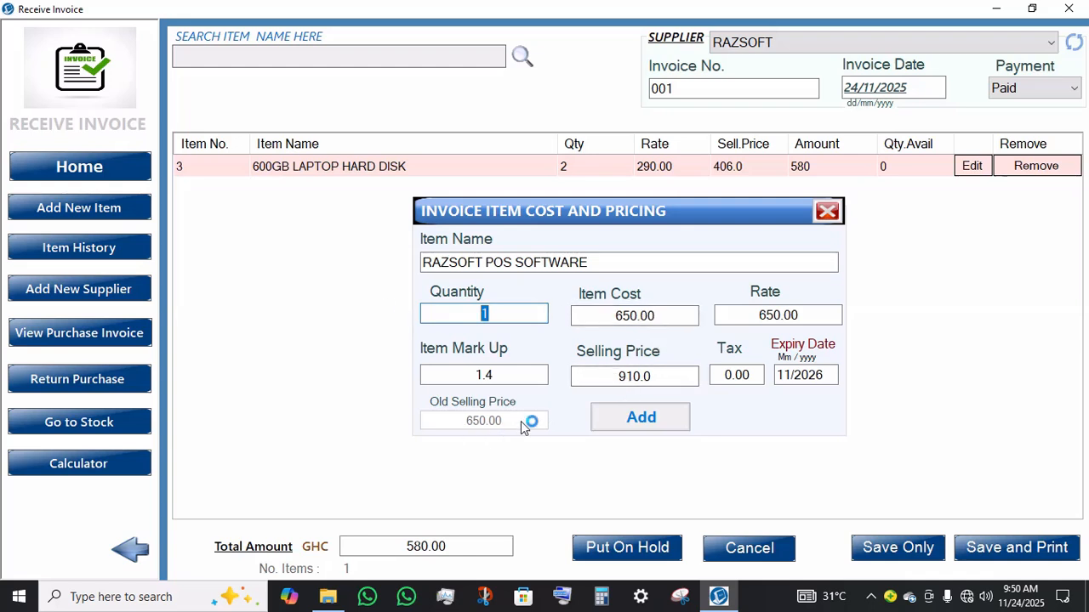
Step: Set the software's selling price to 1000 and expiry to 11/2029, and add it to the invoice
left_click(657, 379)
left_click_drag(653, 378, 596, 379)
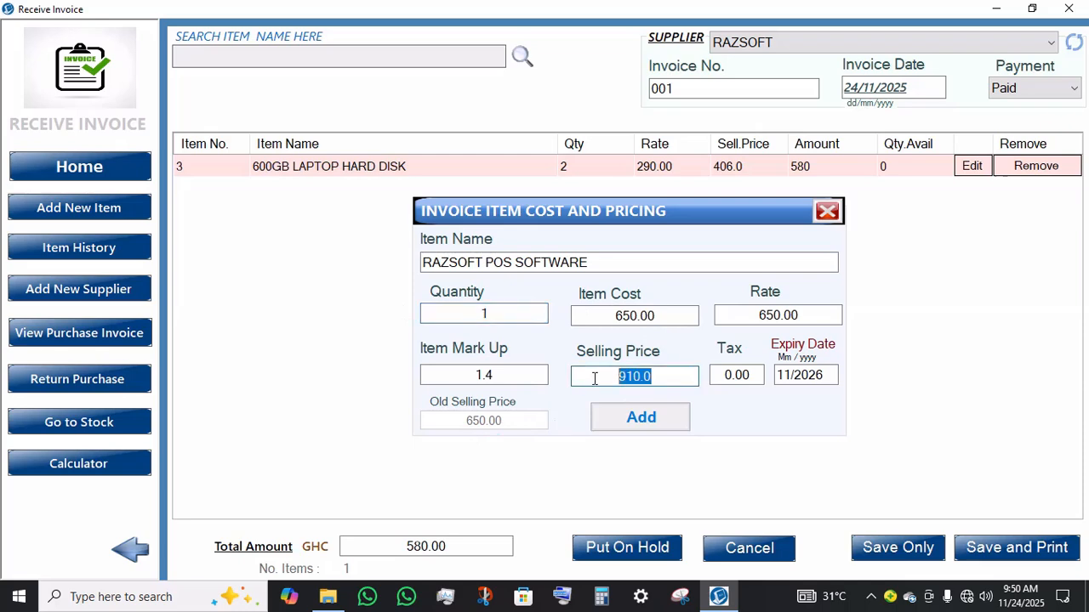
type("1000")
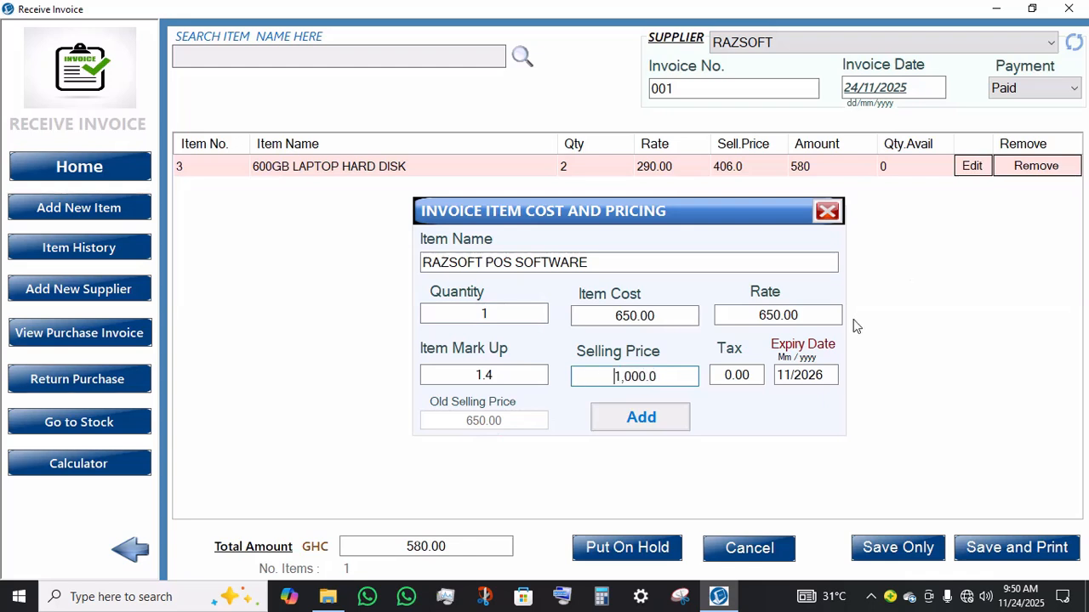
left_click(834, 378)
key("BackSpace")
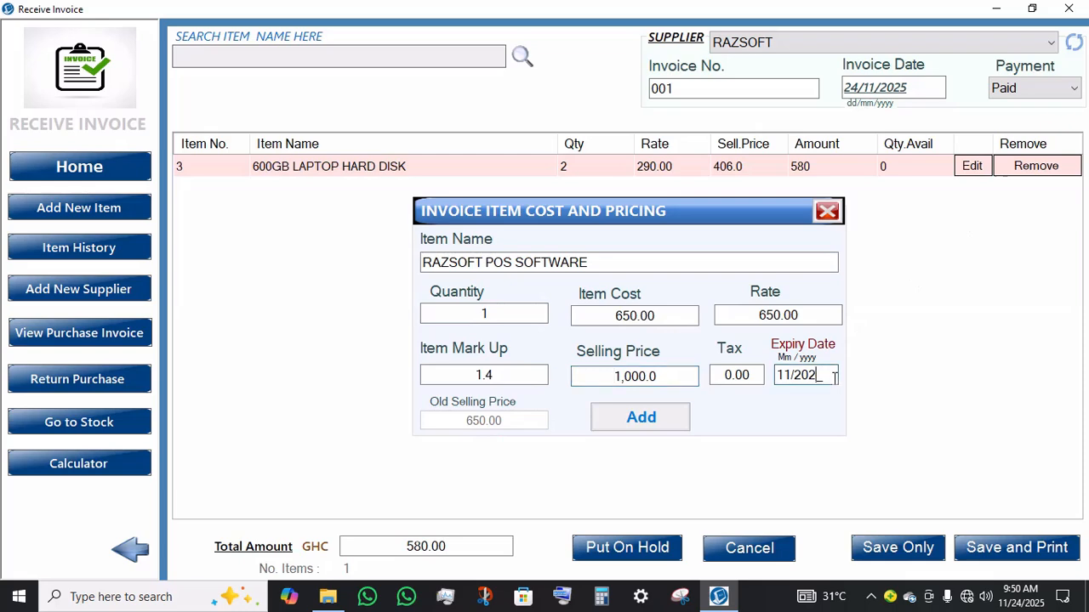
type("9")
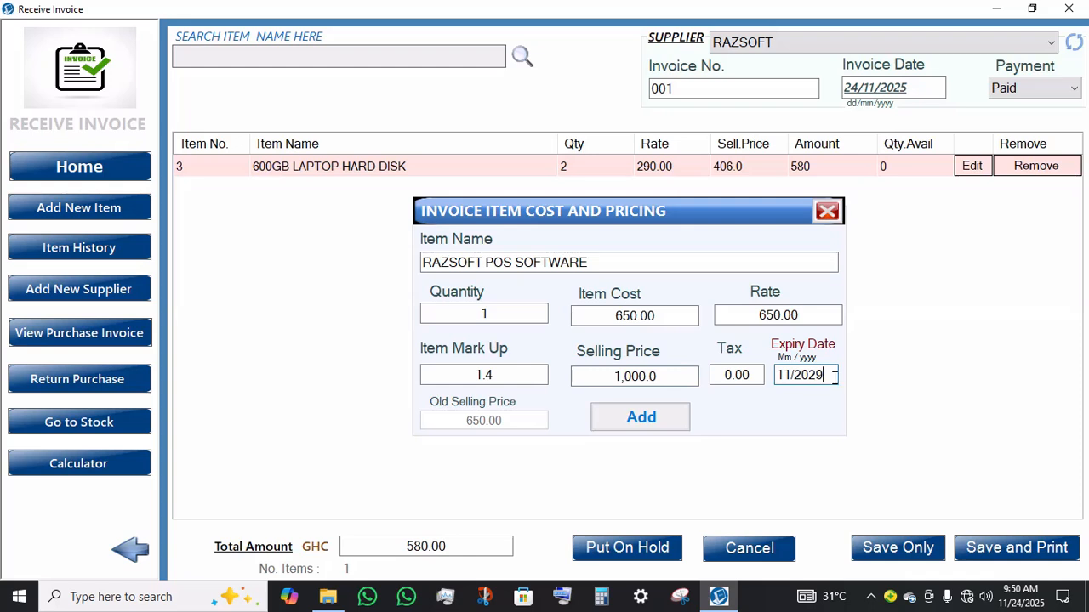
left_click(650, 422)
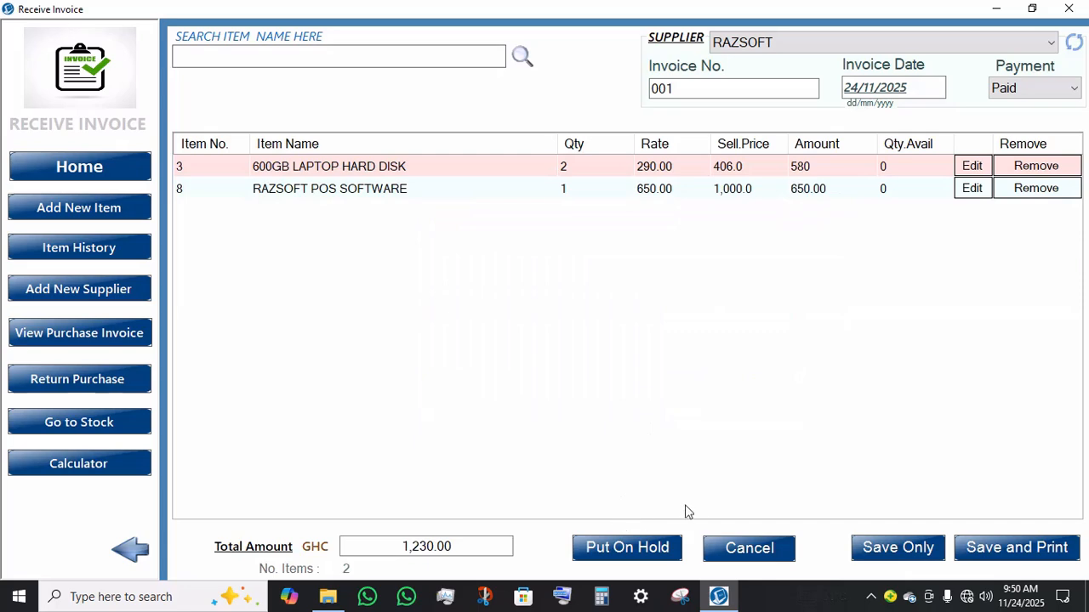
Step: Put the invoice on hold and open the list of held invoices
left_click(623, 553)
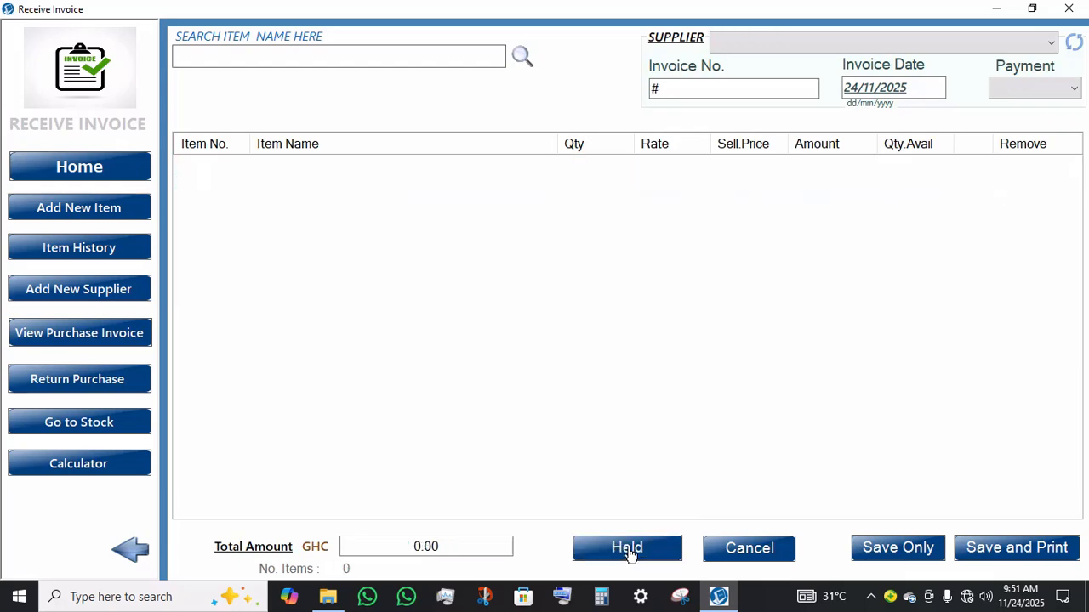
left_click(611, 549)
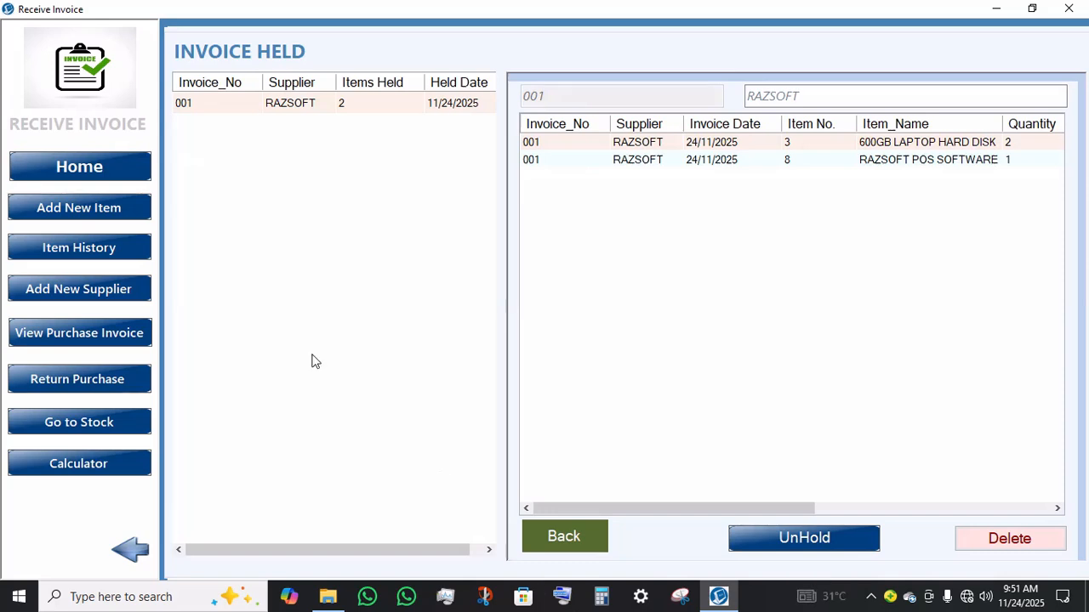
left_click(117, 173)
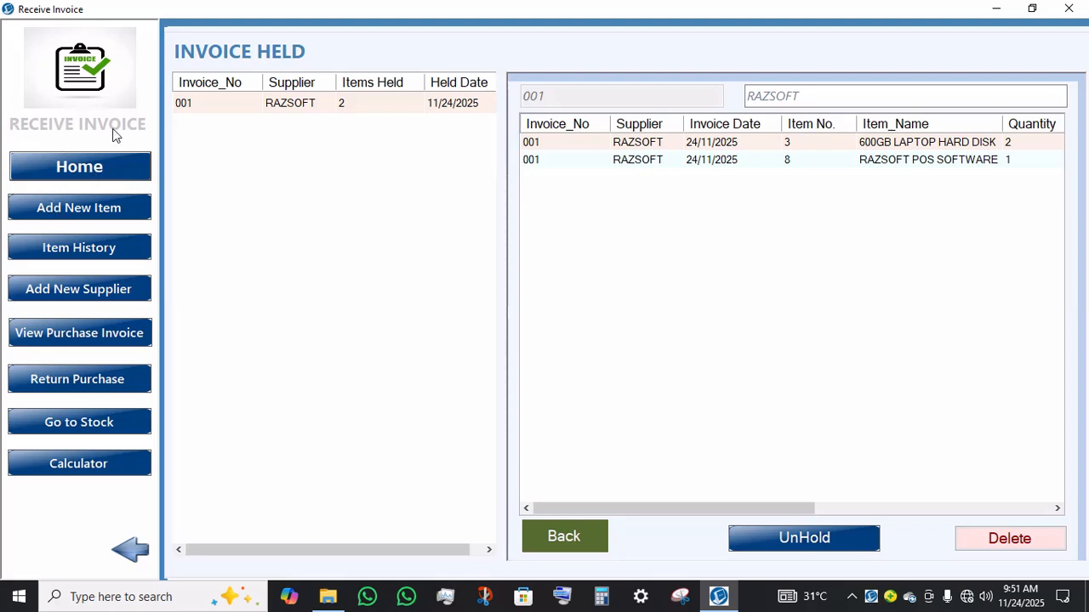
Step: Return home, reopen Receive Invoice, and unhold the held invoice 001
left_click(80, 166)
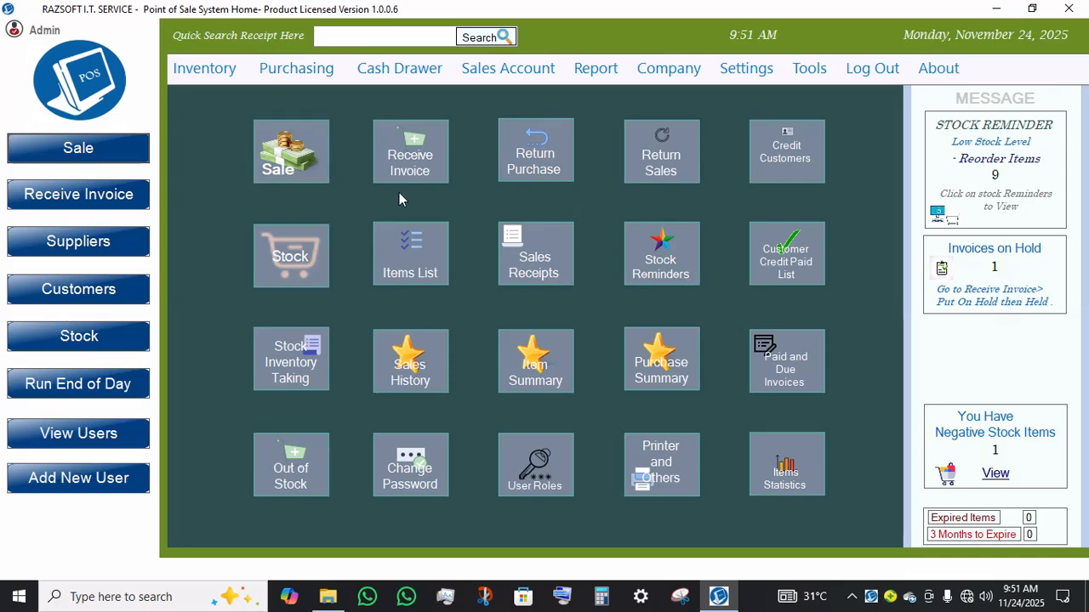
left_click(411, 170)
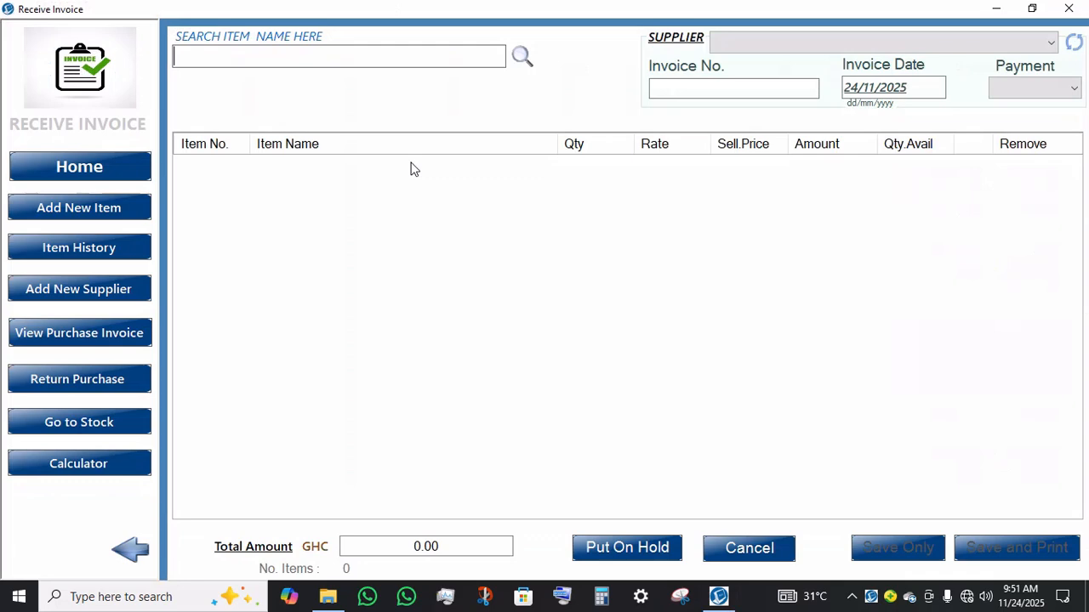
left_click(631, 556)
left_click(632, 558)
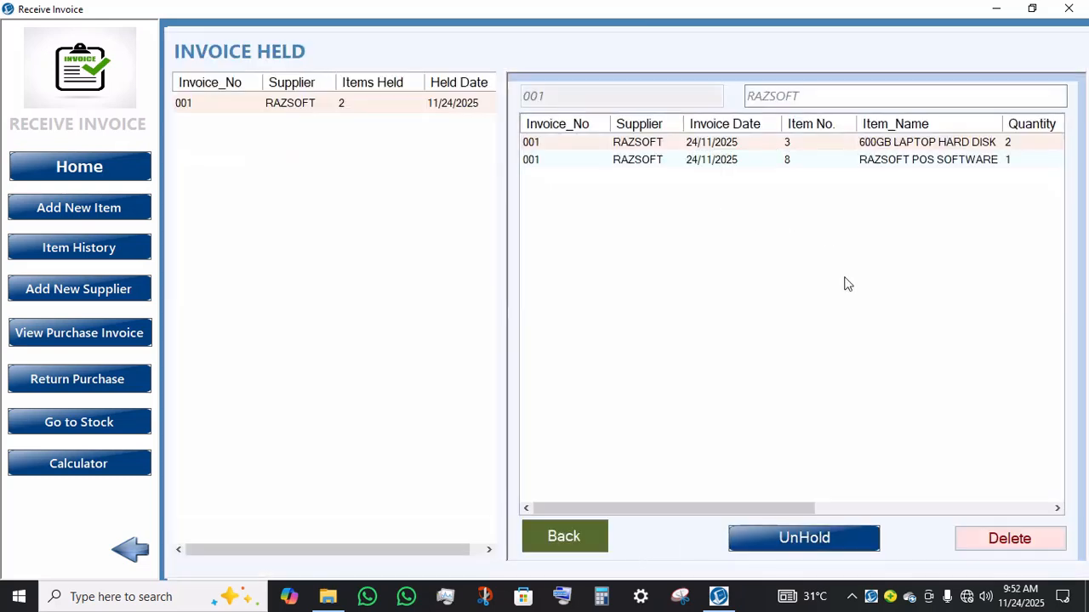
left_click(777, 552)
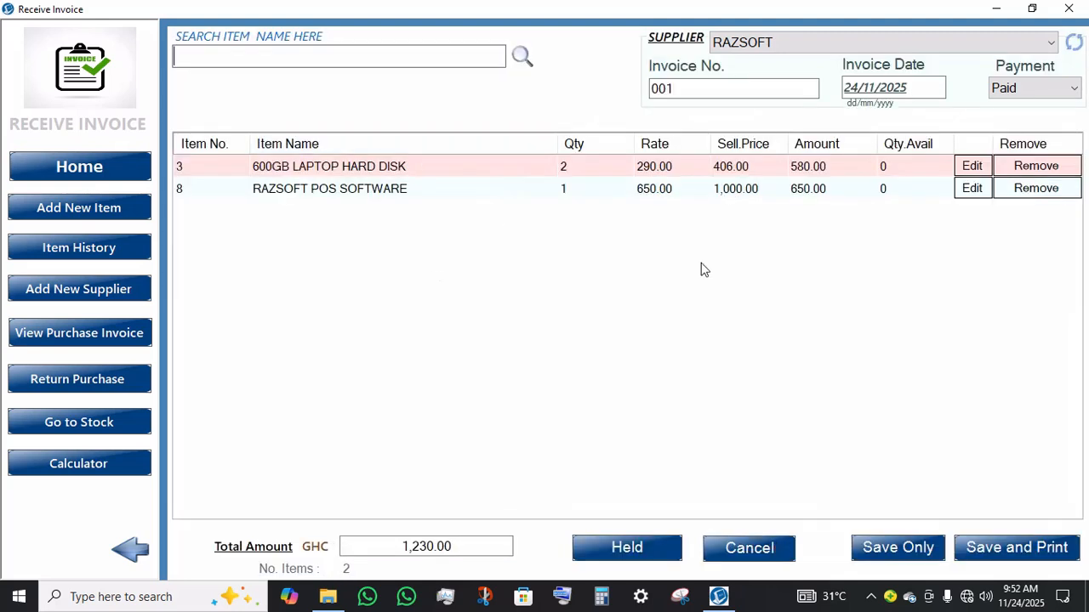
Step: Add 5.1 USB BLUETOOTH DONGLE to the invoice with quantity 2 and an item cost of 230
left_click(737, 197)
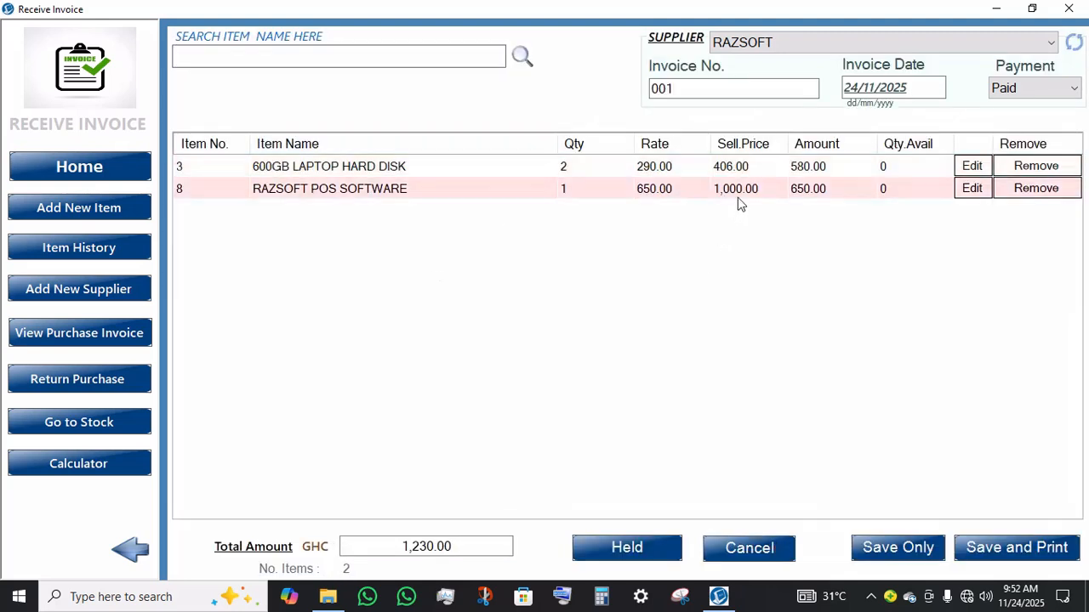
left_click(249, 58)
type("H")
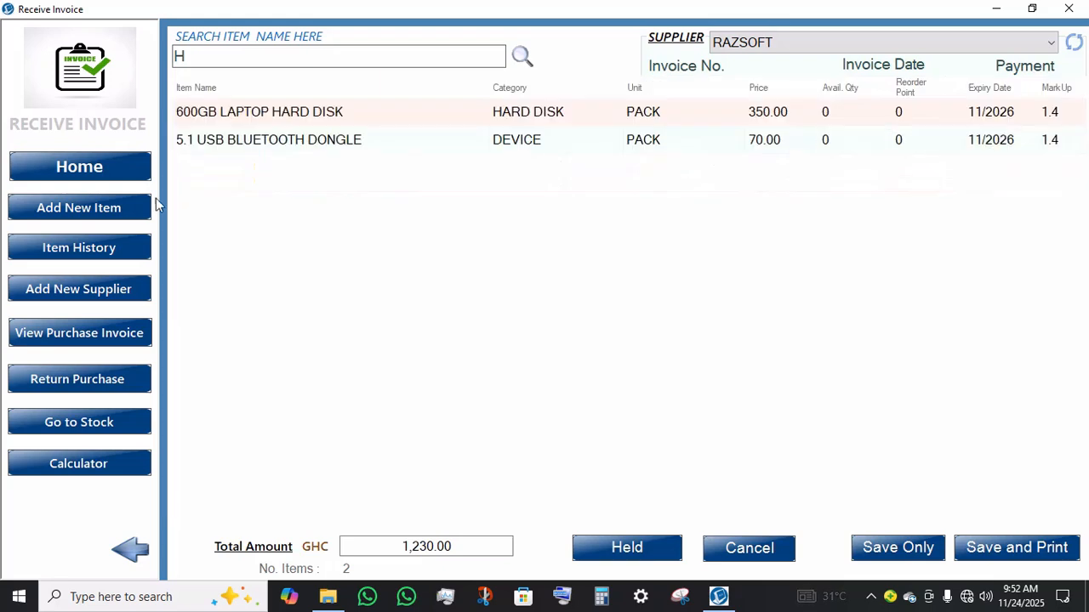
double_click(385, 145)
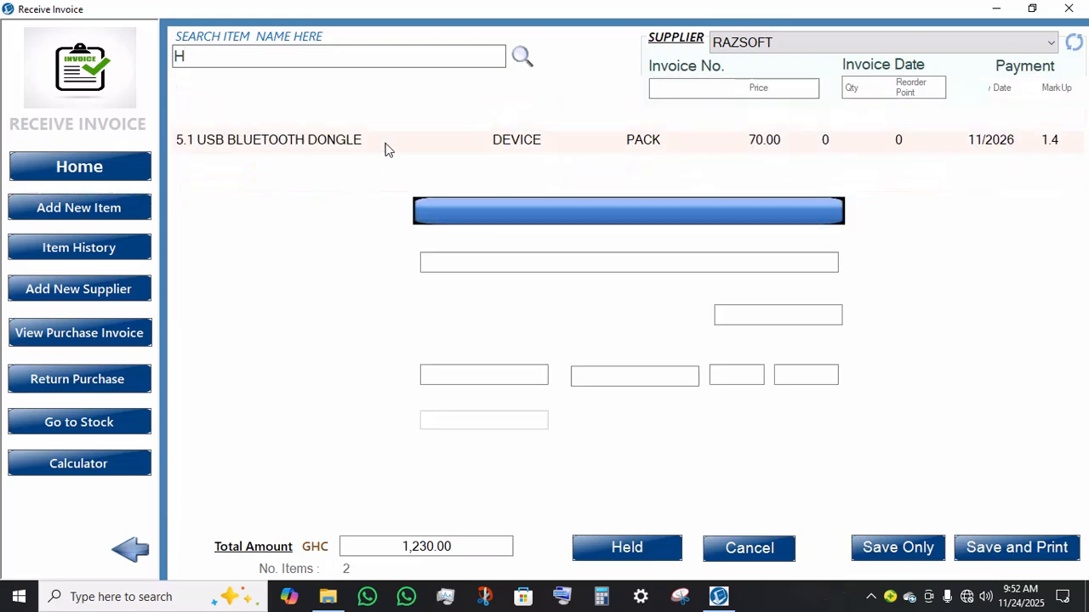
type("2")
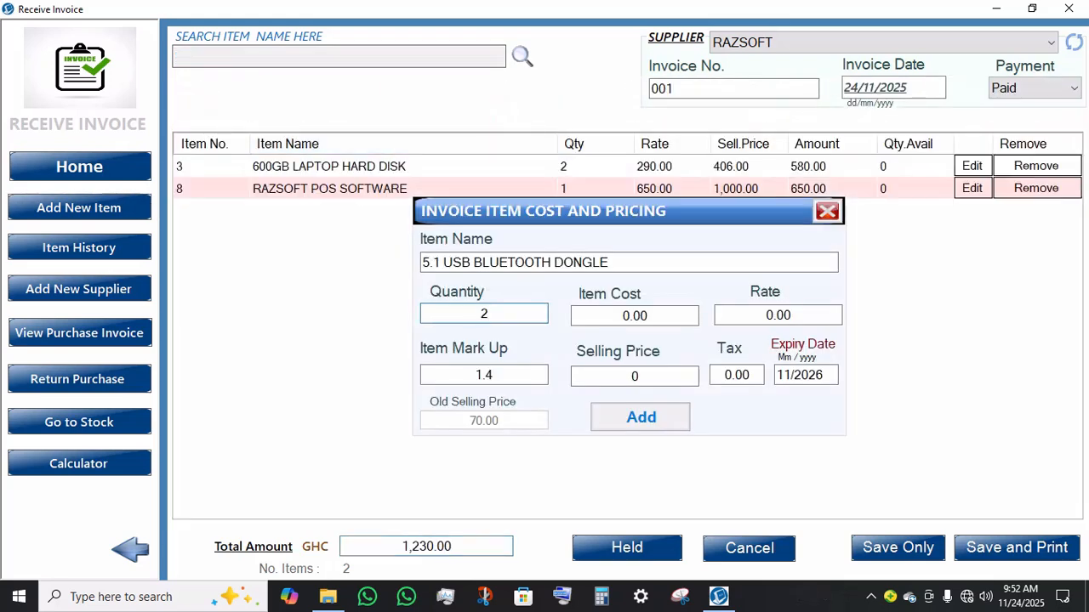
key("Return")
type("230")
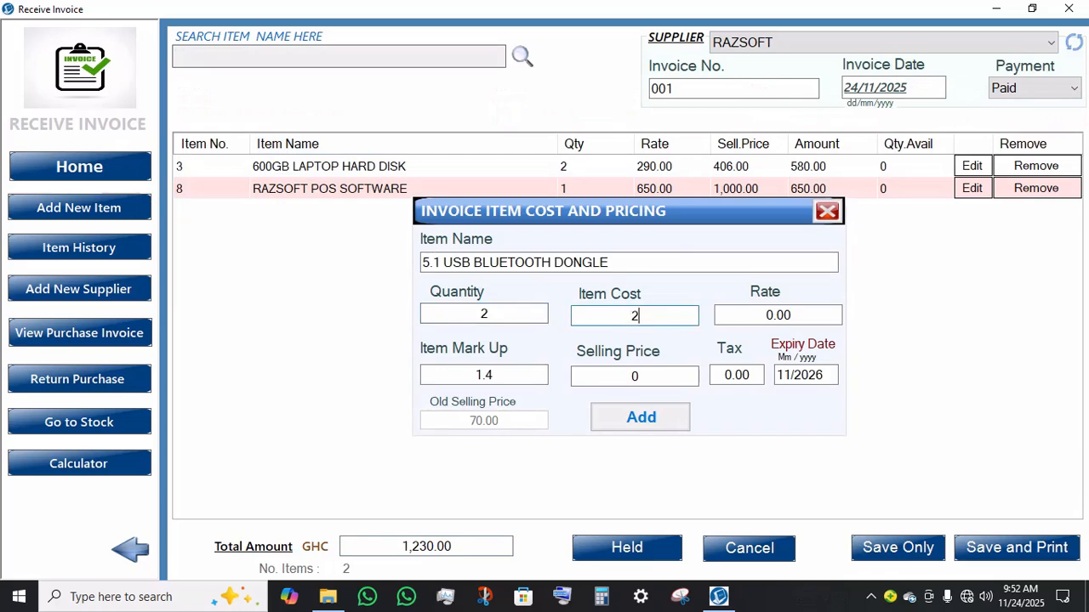
left_click(626, 417)
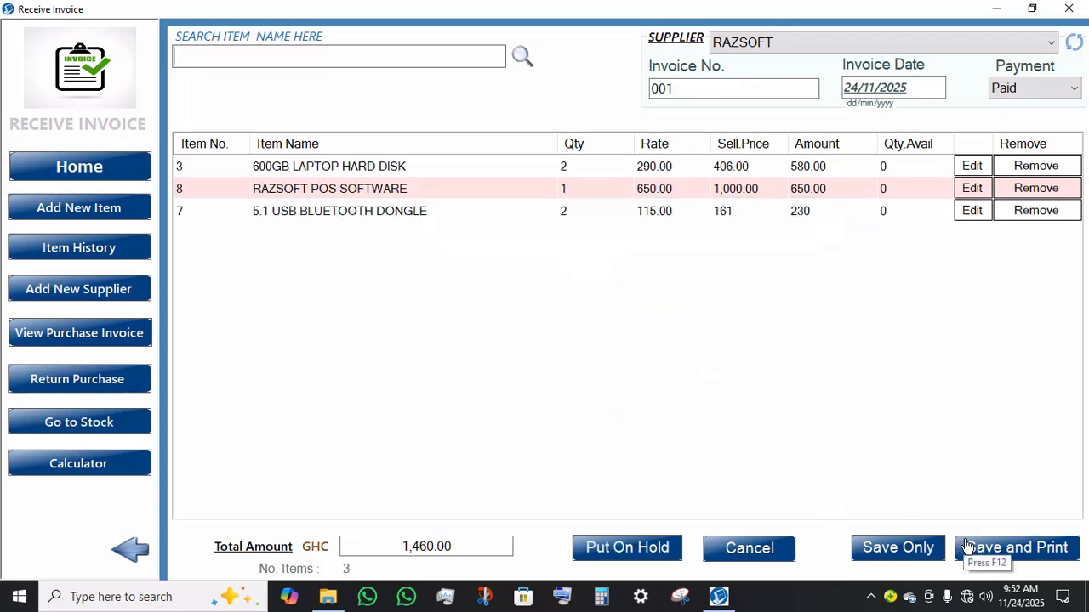
Step: Save the received invoice and go back to the home screen
left_click(855, 547)
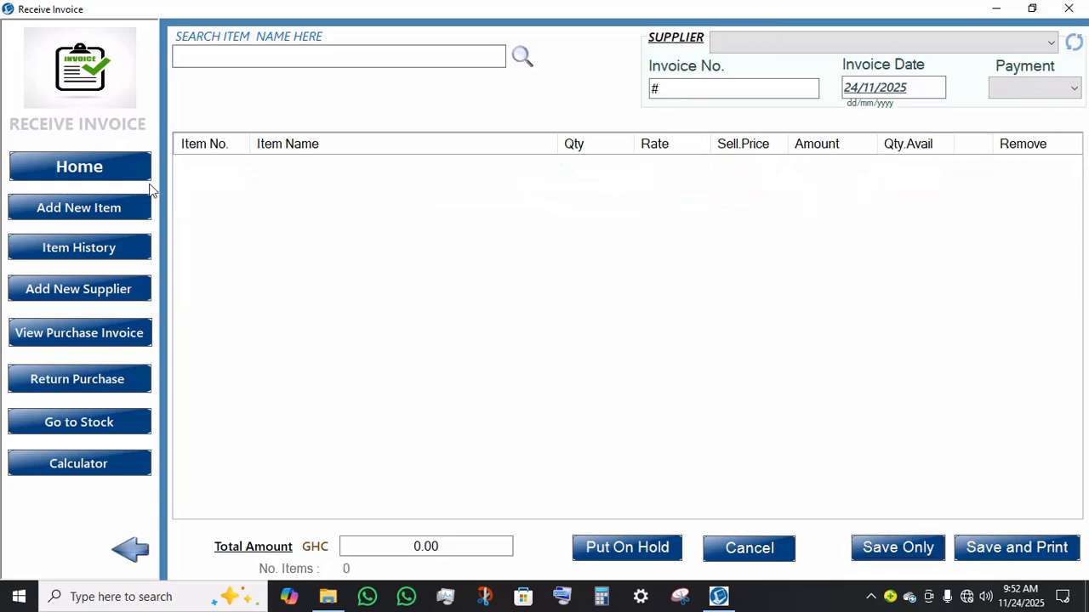
left_click(61, 173)
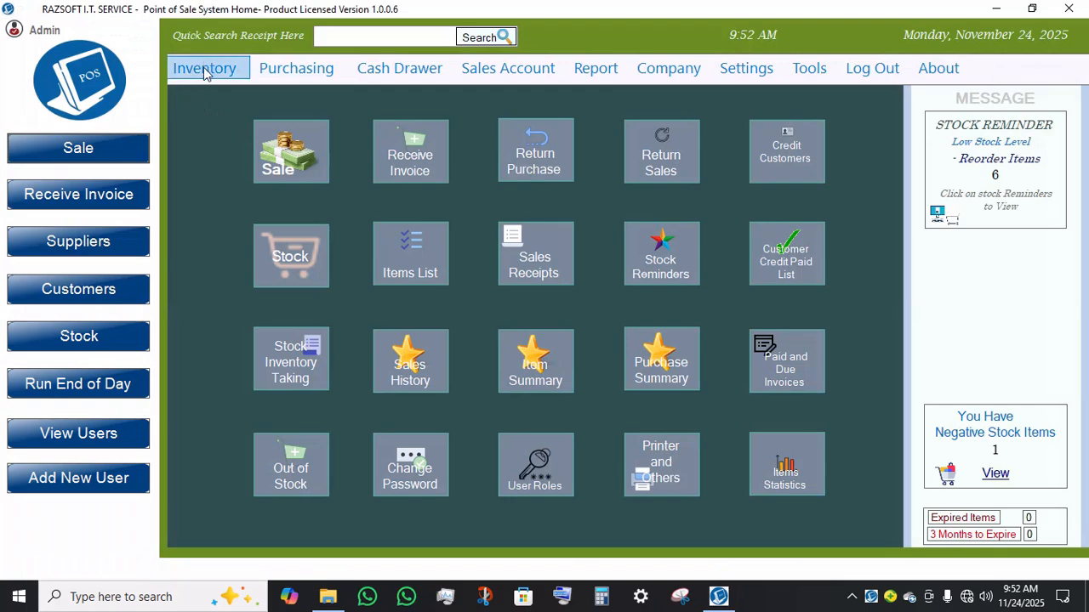
Step: Open Item History, filter it to today's date range only, and show the details panel
left_click(204, 68)
left_click(248, 164)
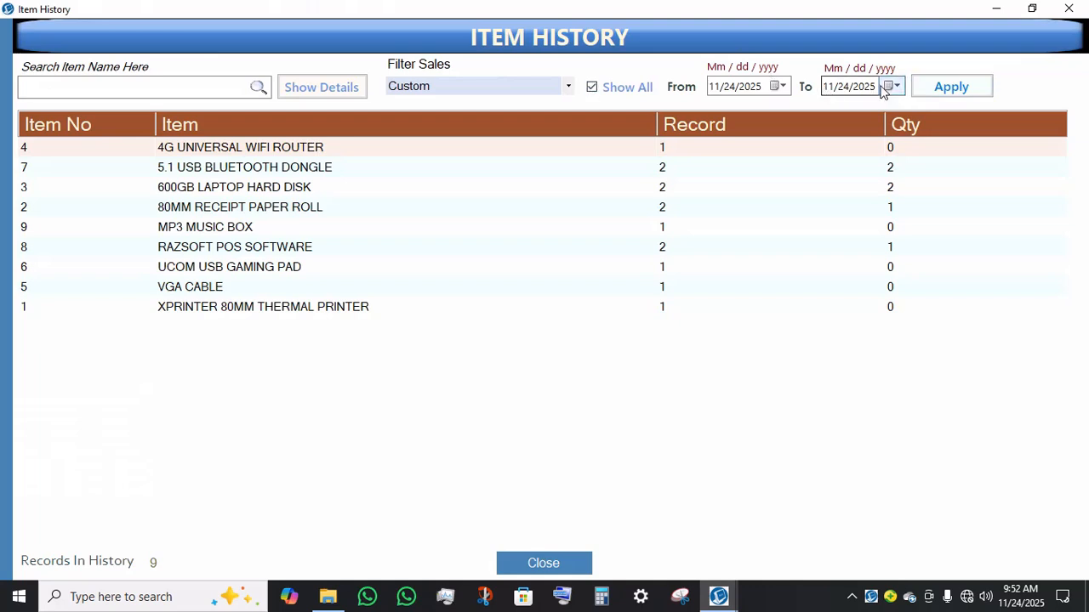
left_click(978, 95)
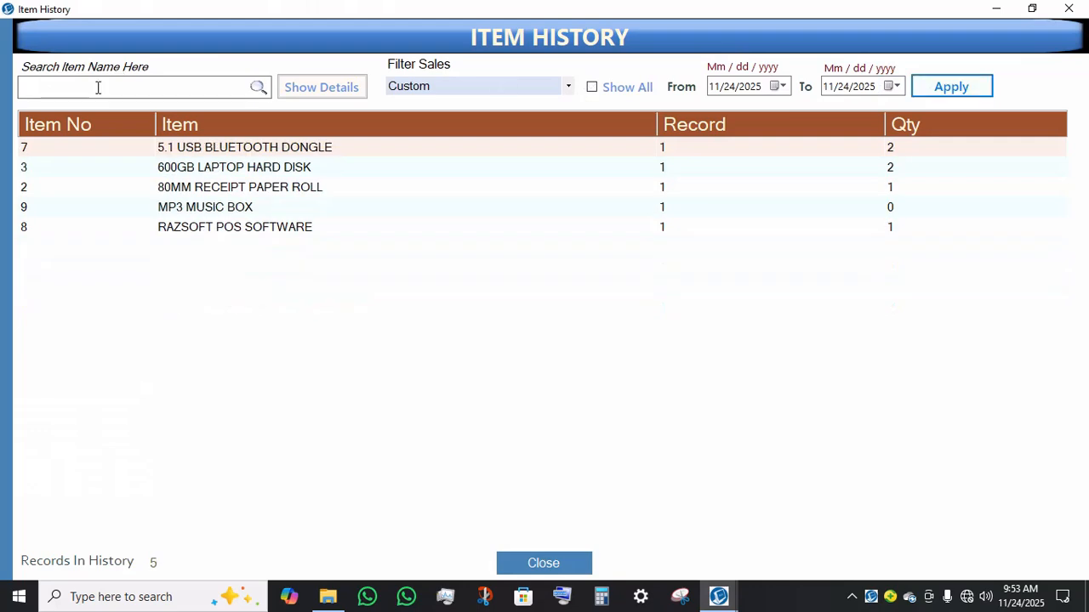
left_click(335, 91)
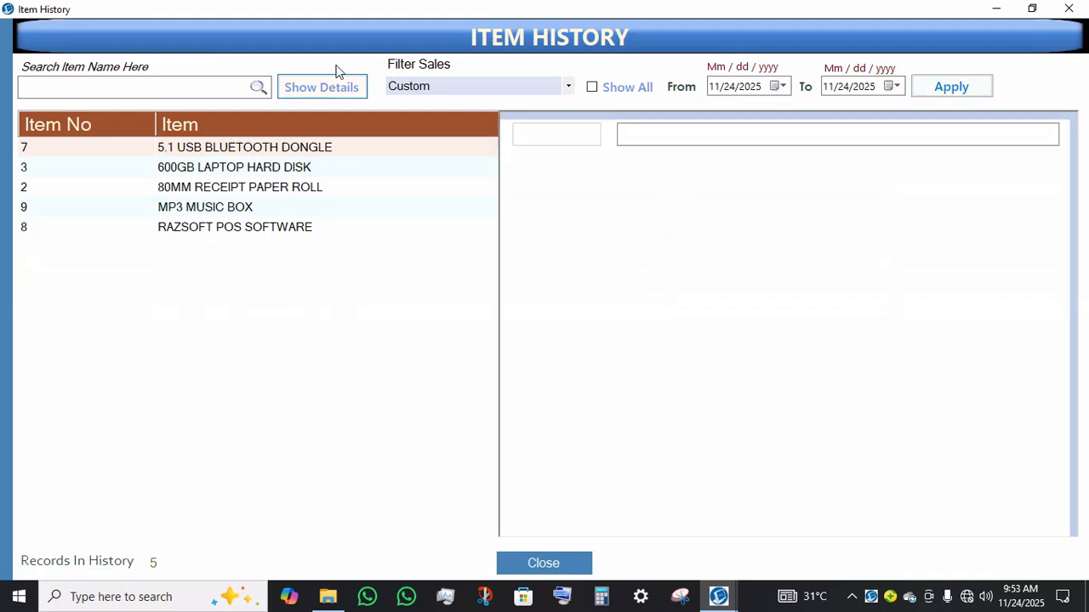
Step: Review the history details of each listed item in turn
left_click(708, 202)
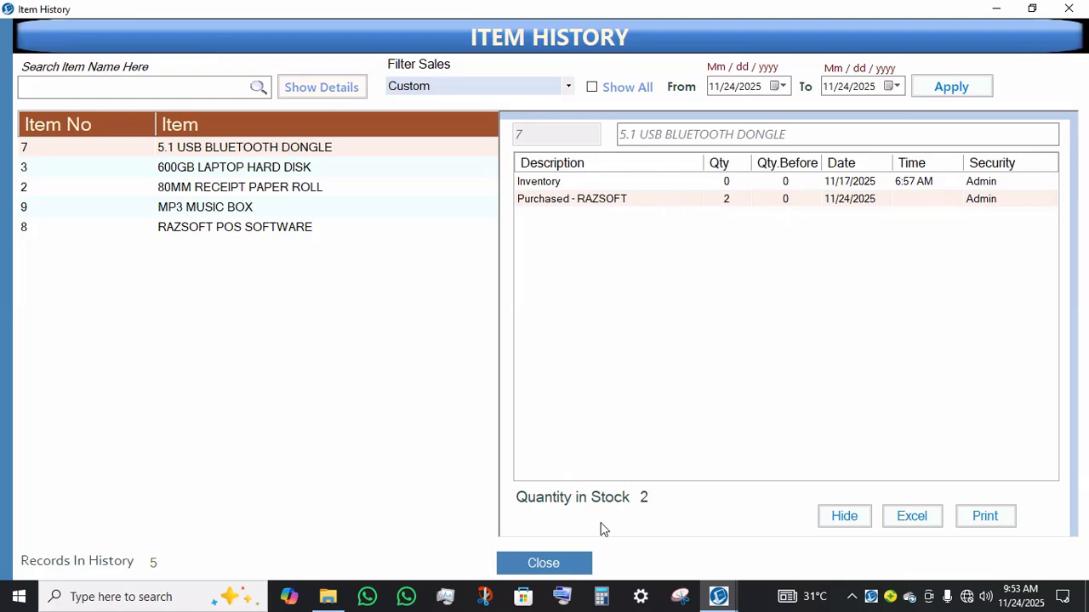
left_click(279, 187)
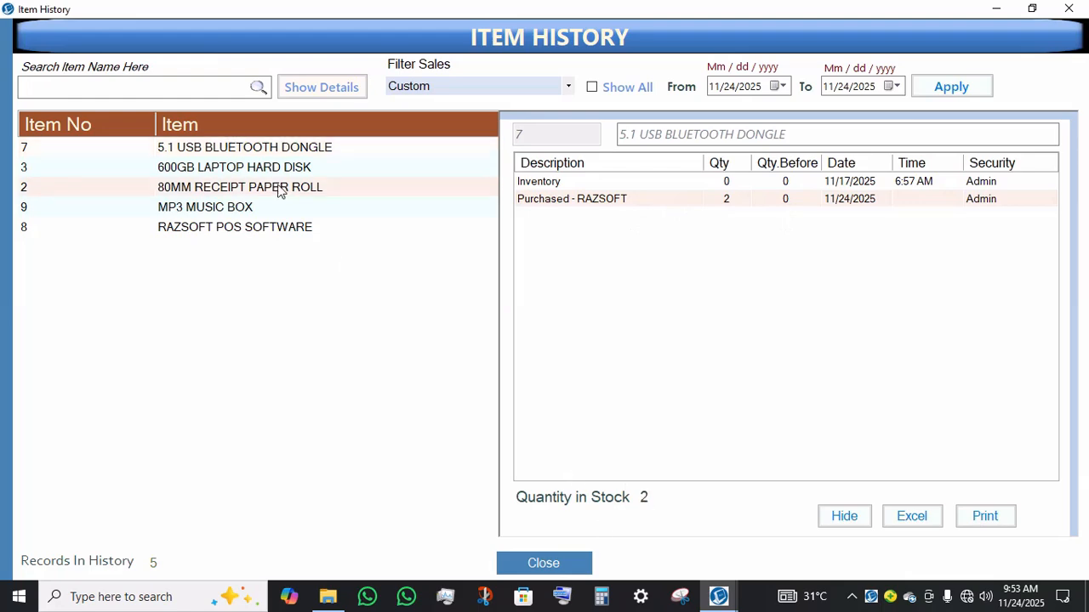
left_click(228, 213)
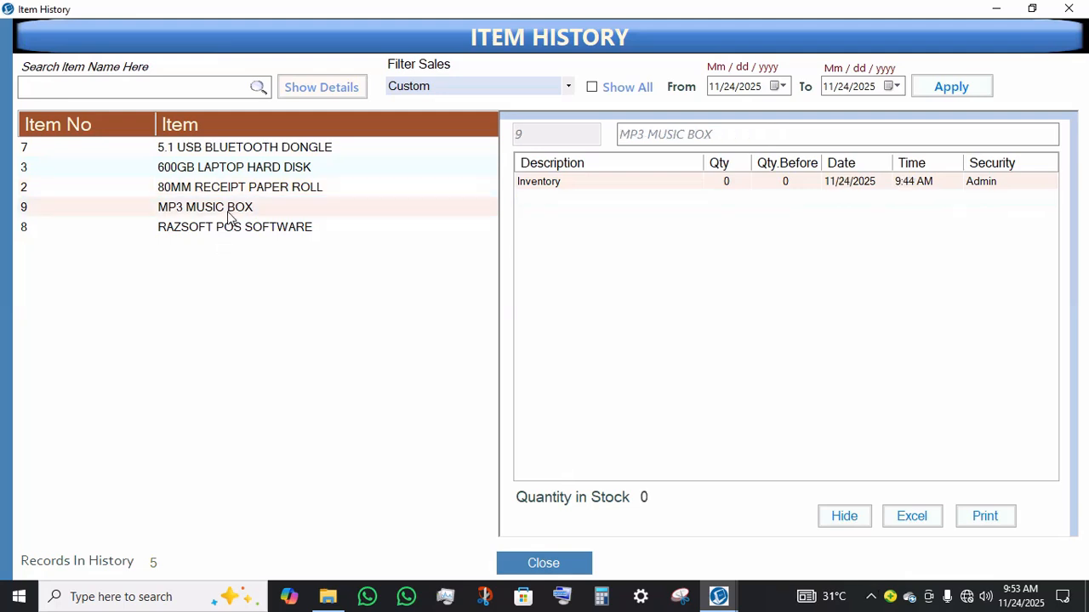
left_click(228, 225)
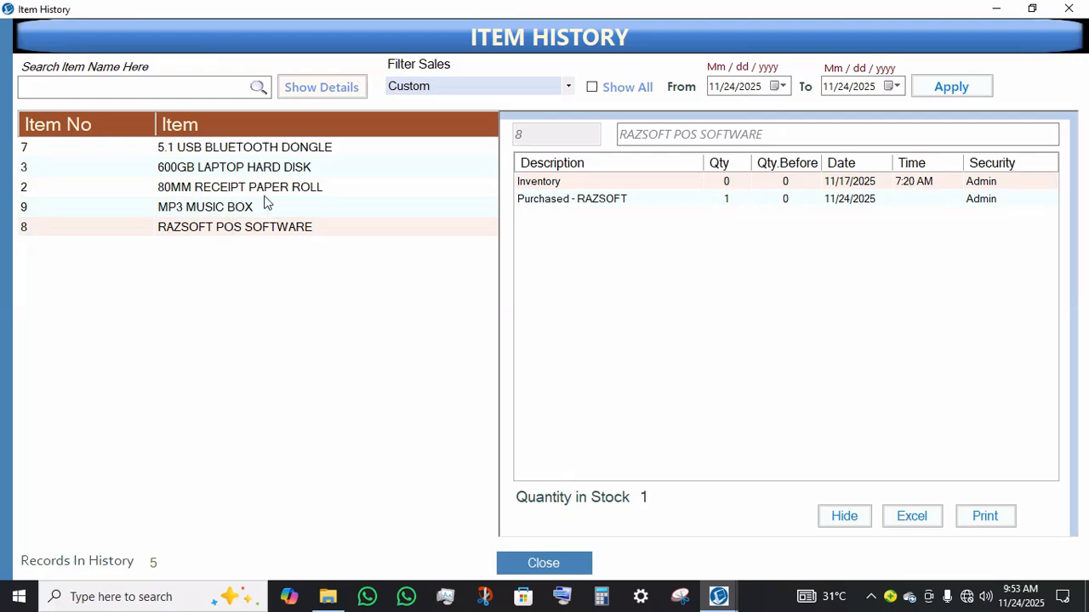
left_click(266, 168)
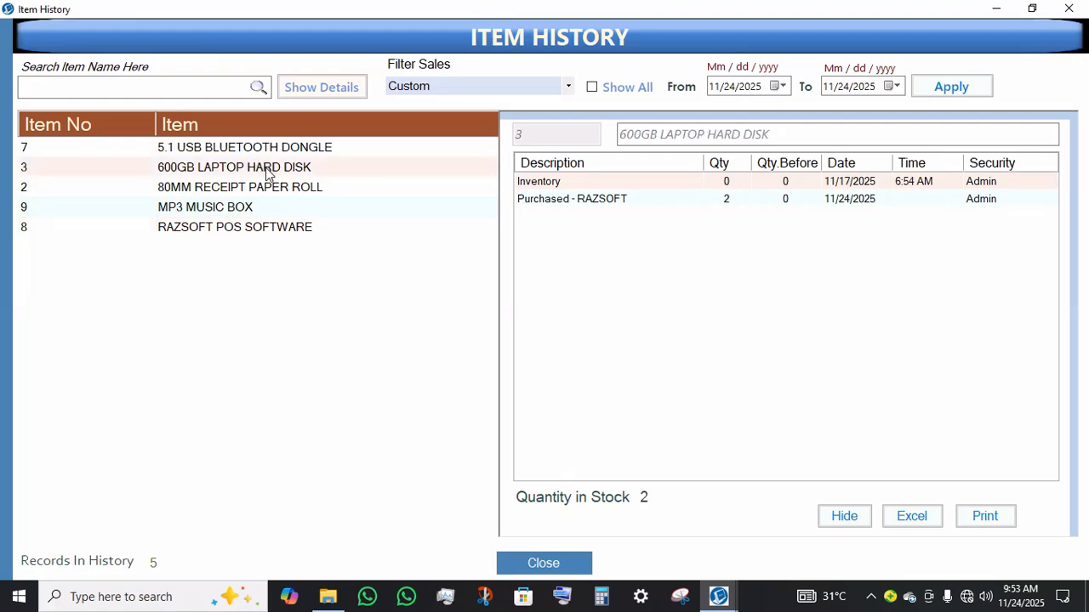
Step: Check the histories of the receipt paper roll and the laptop hard disk, then close Item History
left_click(240, 189)
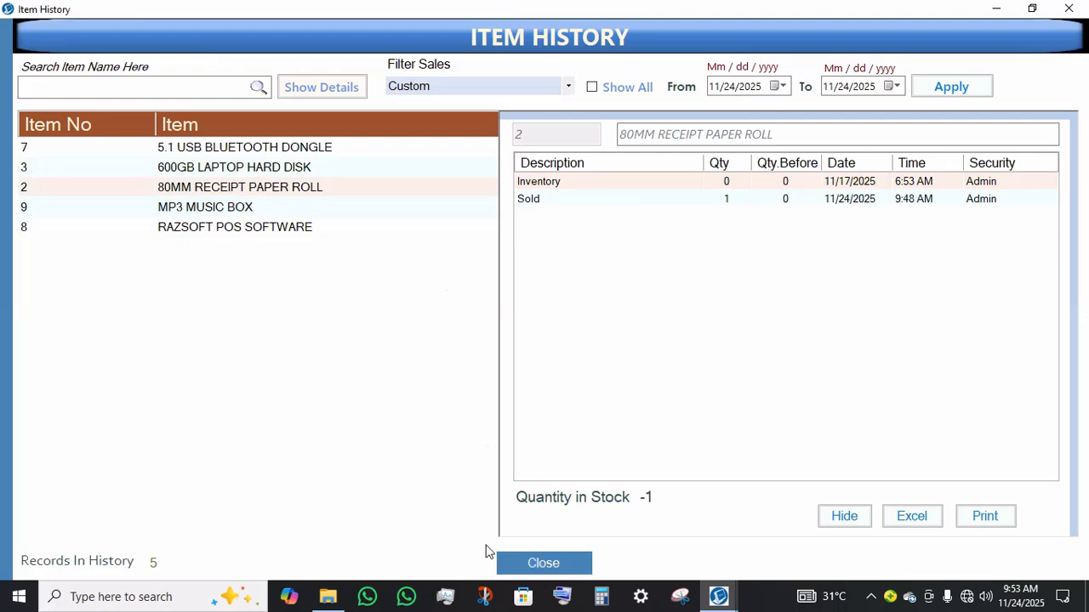
left_click(203, 168)
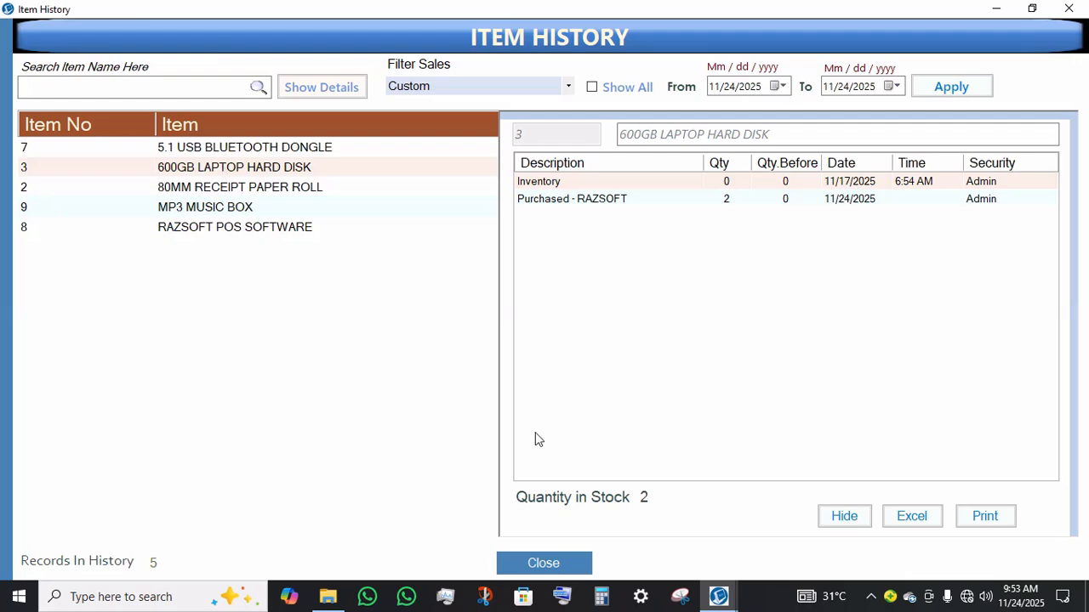
left_click(552, 561)
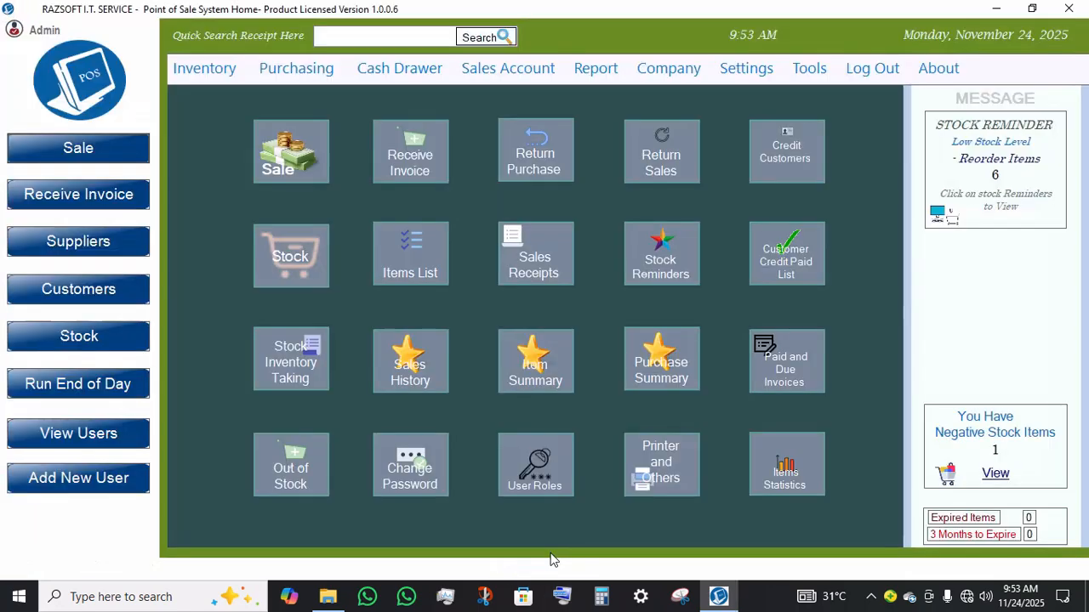
Step: Start a new sale and add the 600GB LAPTOP HARD DISK to it by searching for 600G
left_click(295, 167)
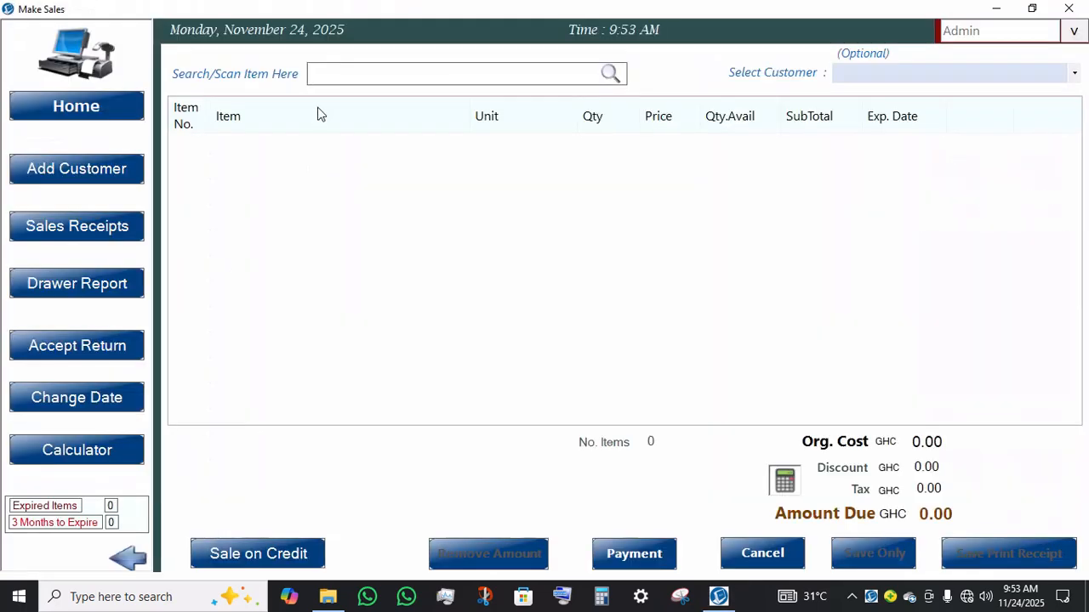
type("60")
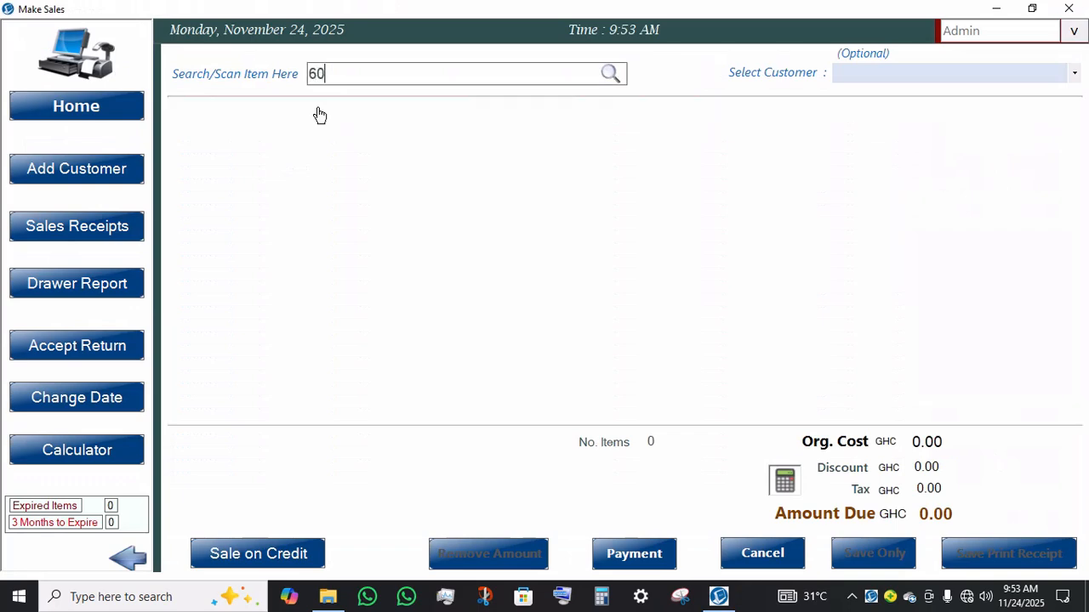
type("G")
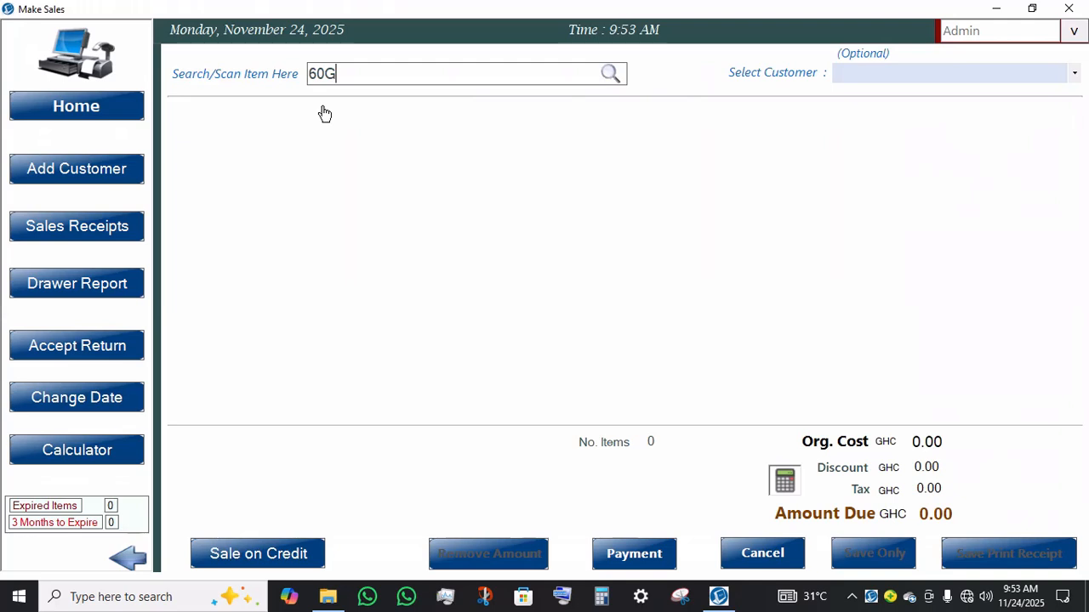
key("BackSpace")
key("BackSpace")
key("BackSpace")
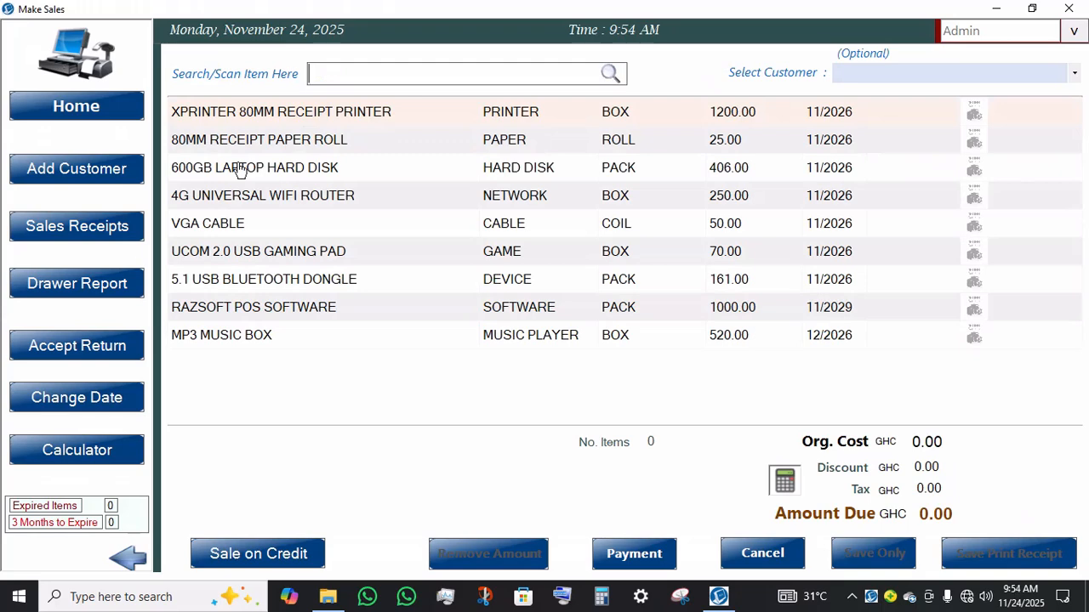
type("600")
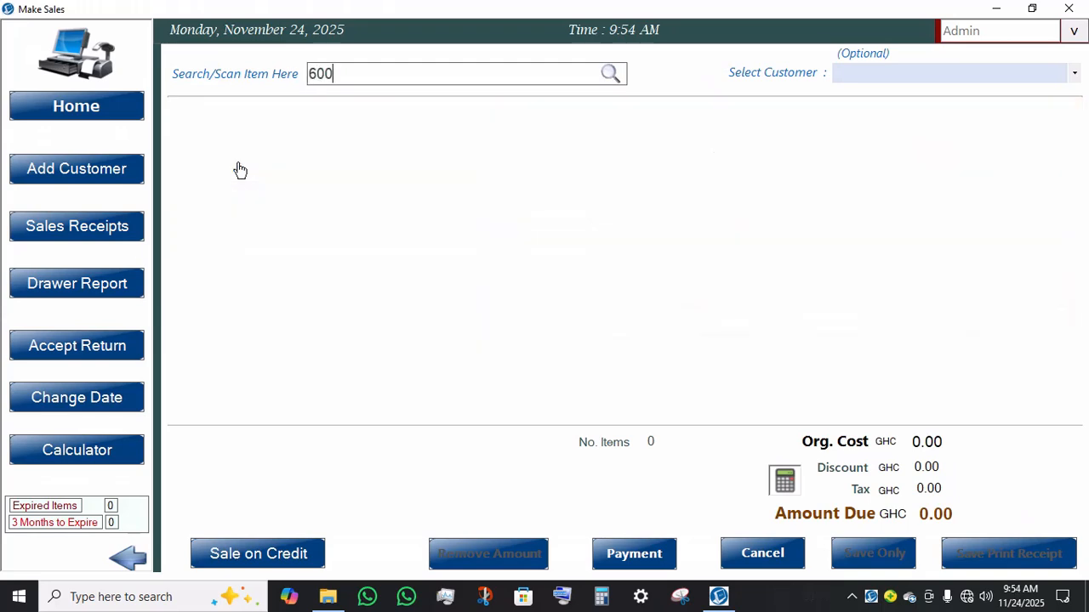
type("G")
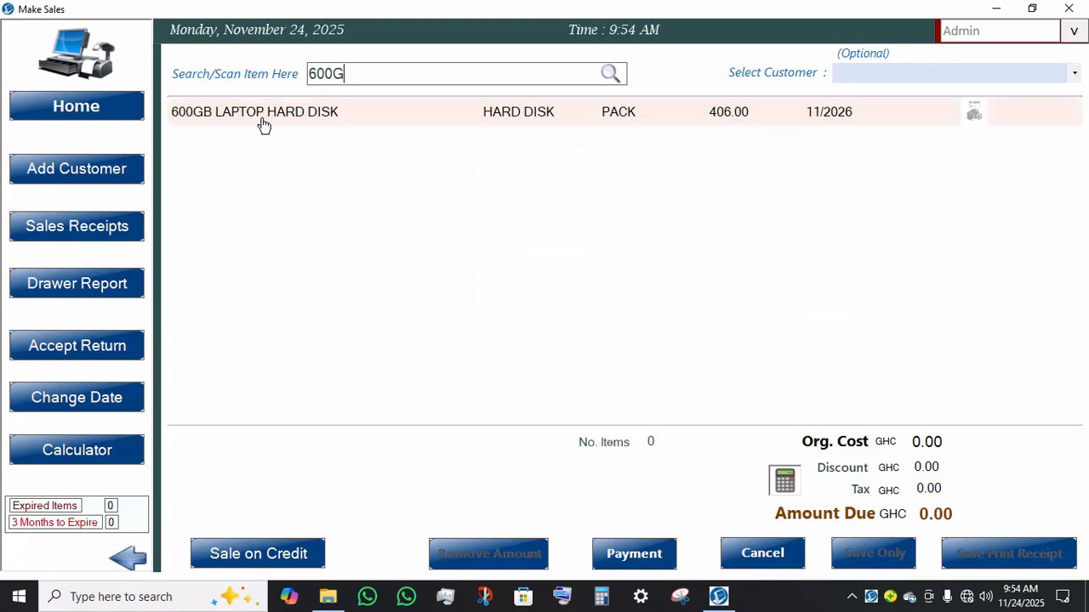
key("BackSpace")
key("BackSpace")
key("BackSpace")
key("BackSpace")
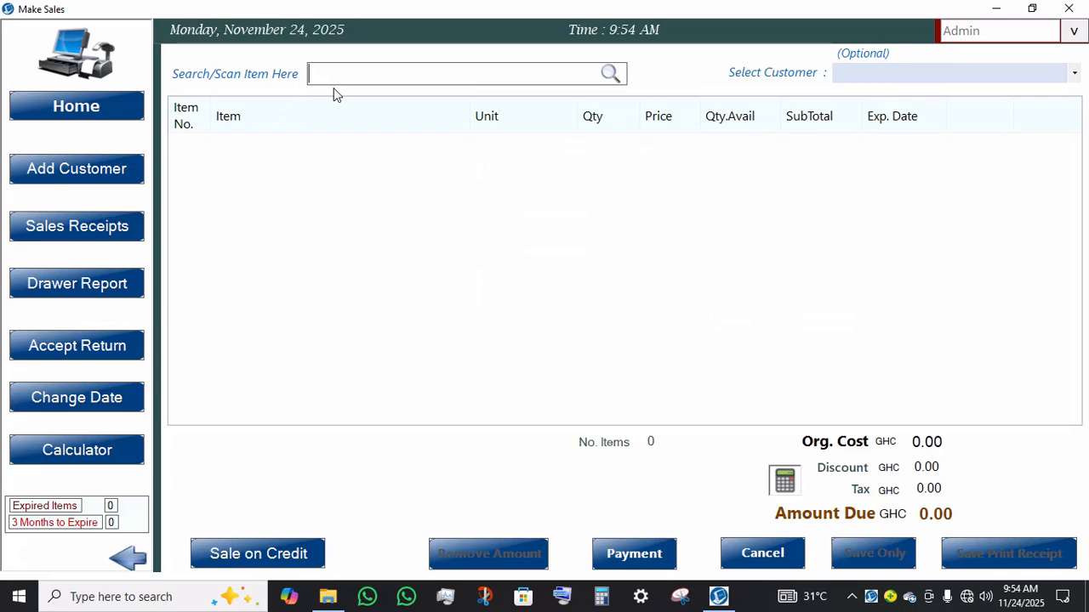
type("00")
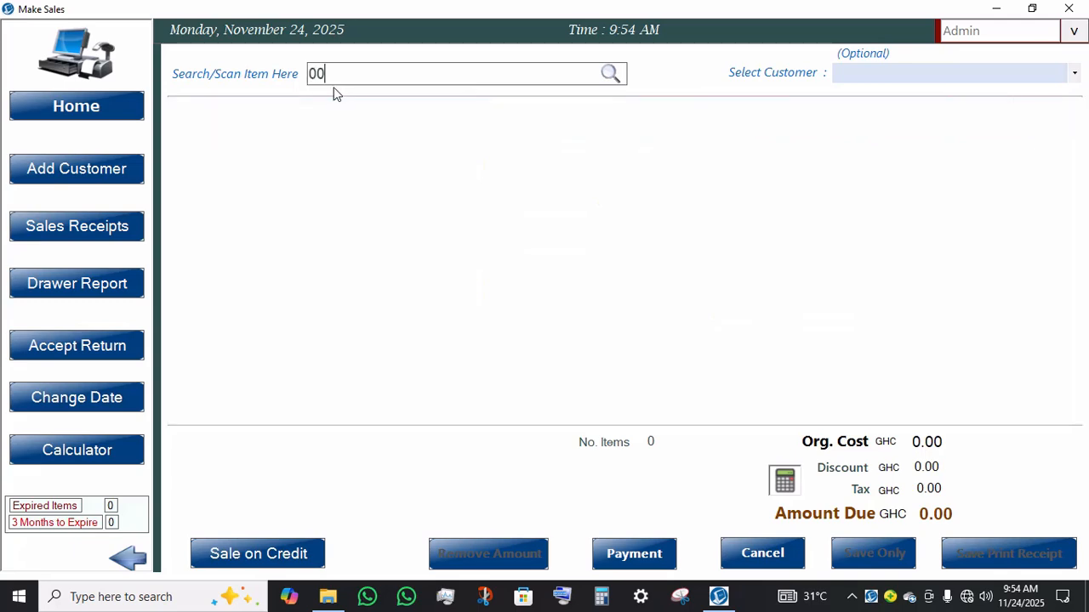
key("BackSpace")
key("BackSpace")
type("600G")
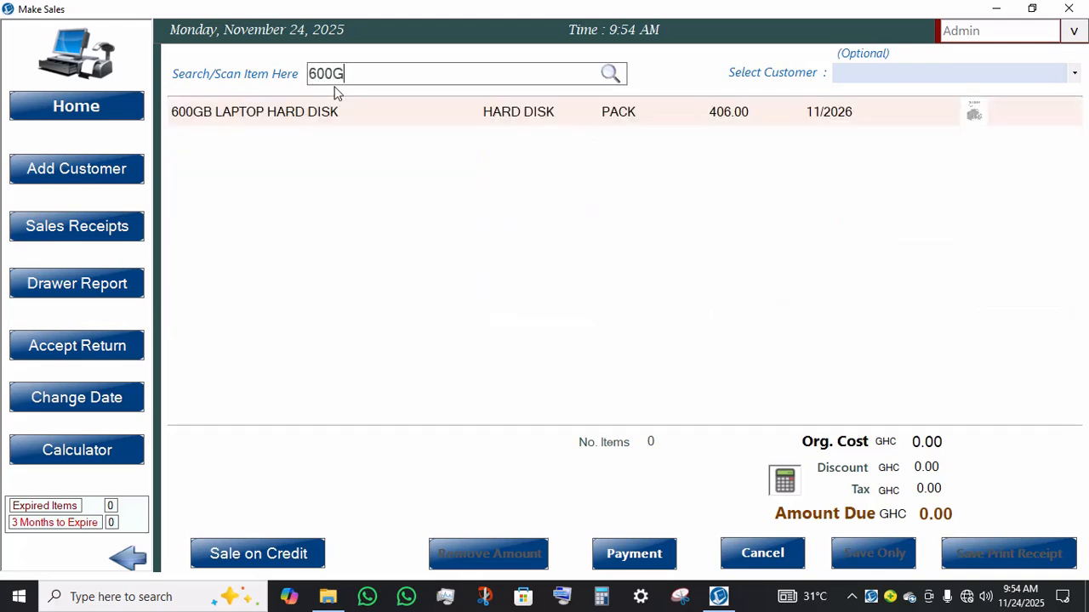
left_click(295, 114)
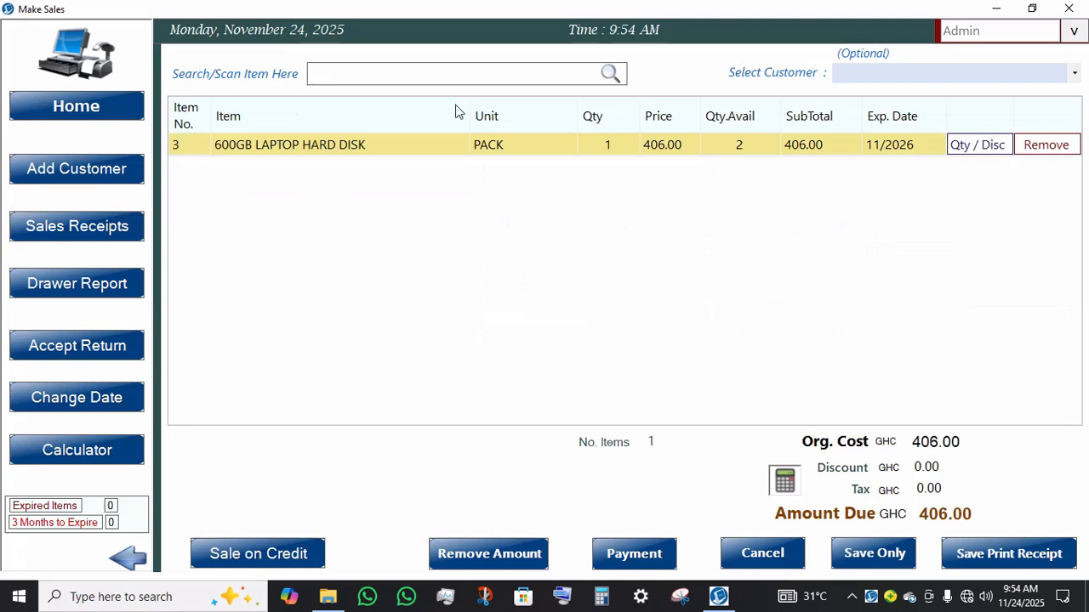
Step: Add 80MM RECEIPT PAPER ROLL and RAZSOFT POS SOFTWARE to the sale by searching for them
type("80")
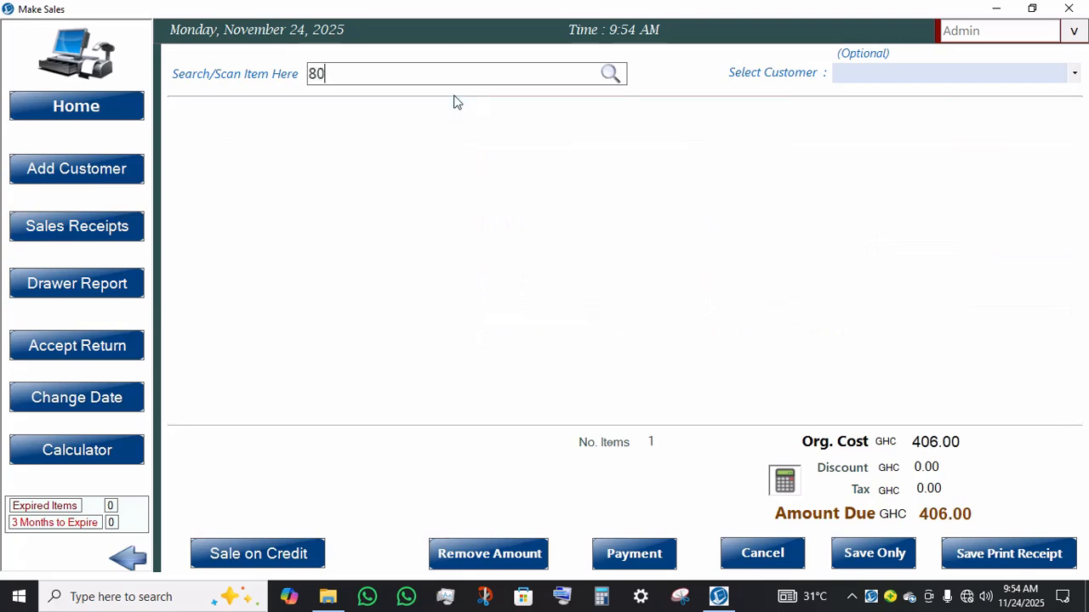
type("M")
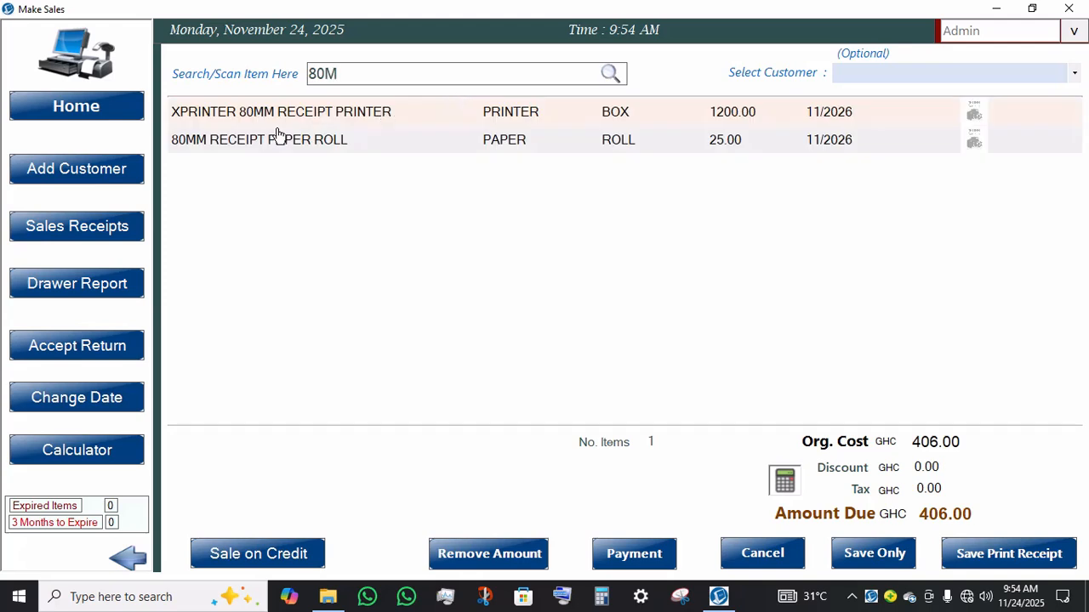
left_click(247, 150)
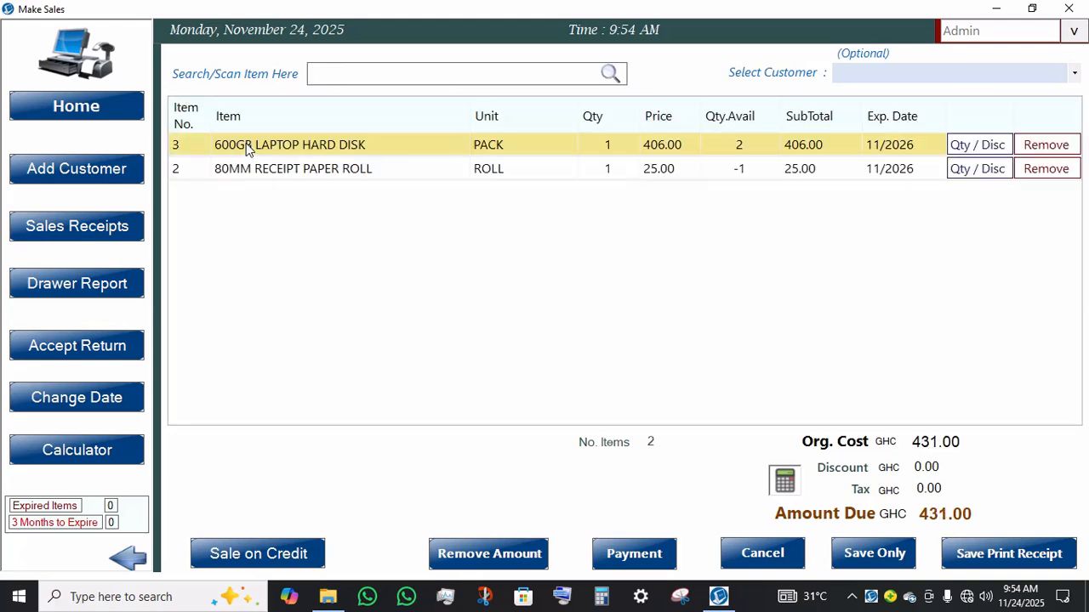
type("RE")
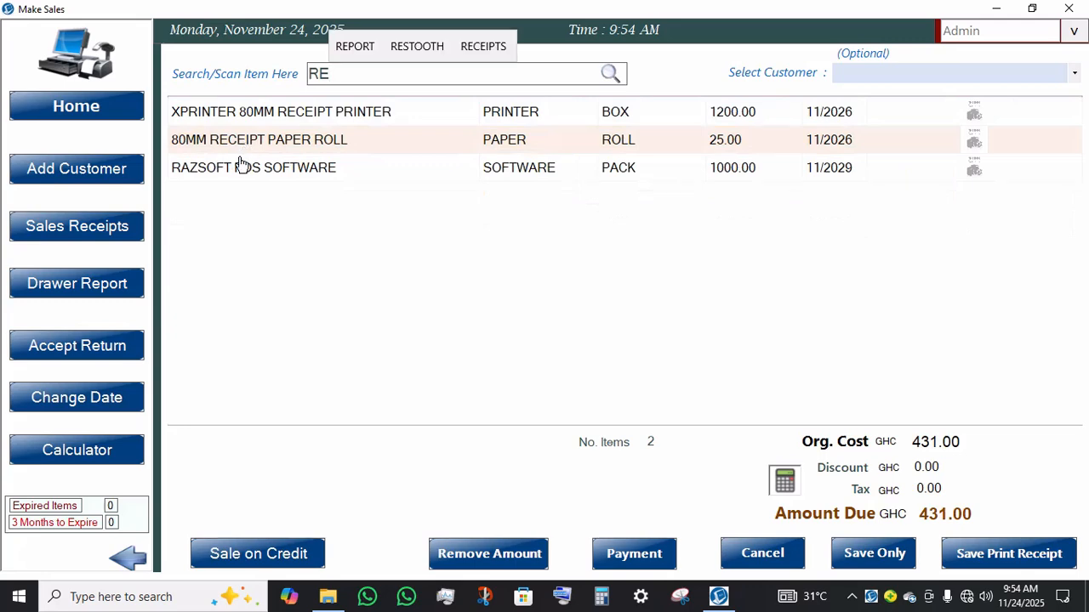
left_click(239, 172)
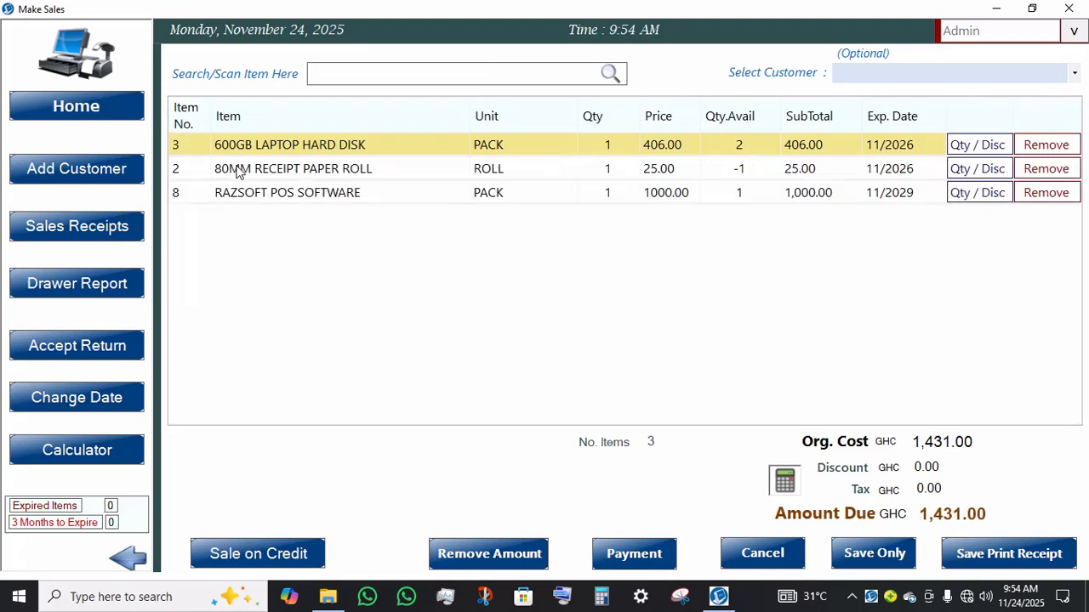
Step: Set the laptop hard disk line's quantity to 1 in the sale
double_click(609, 146)
type("2")
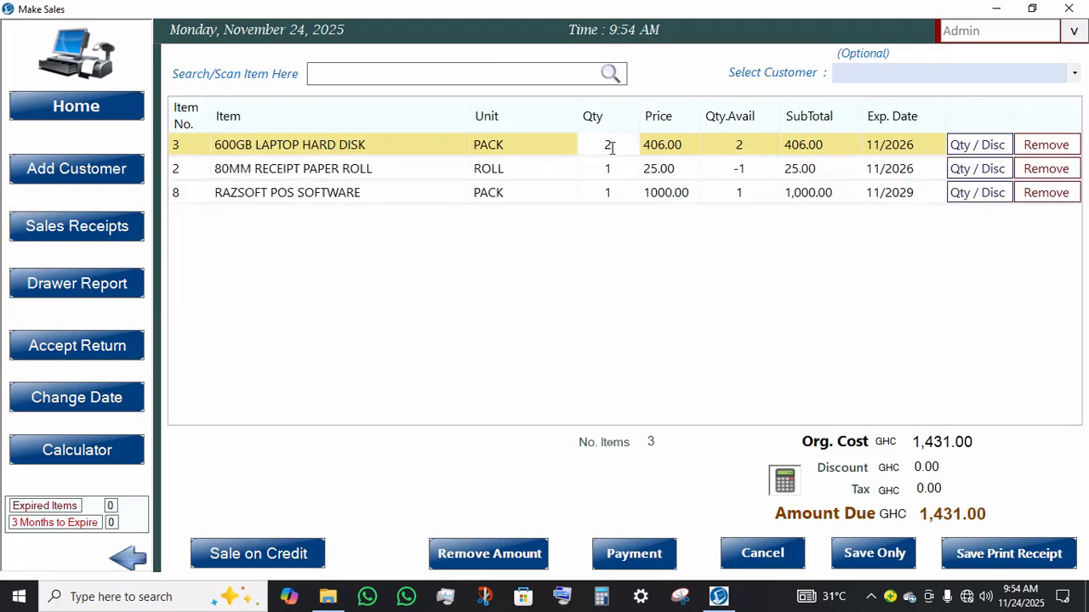
key("BackSpace")
type("1")
left_click(633, 199)
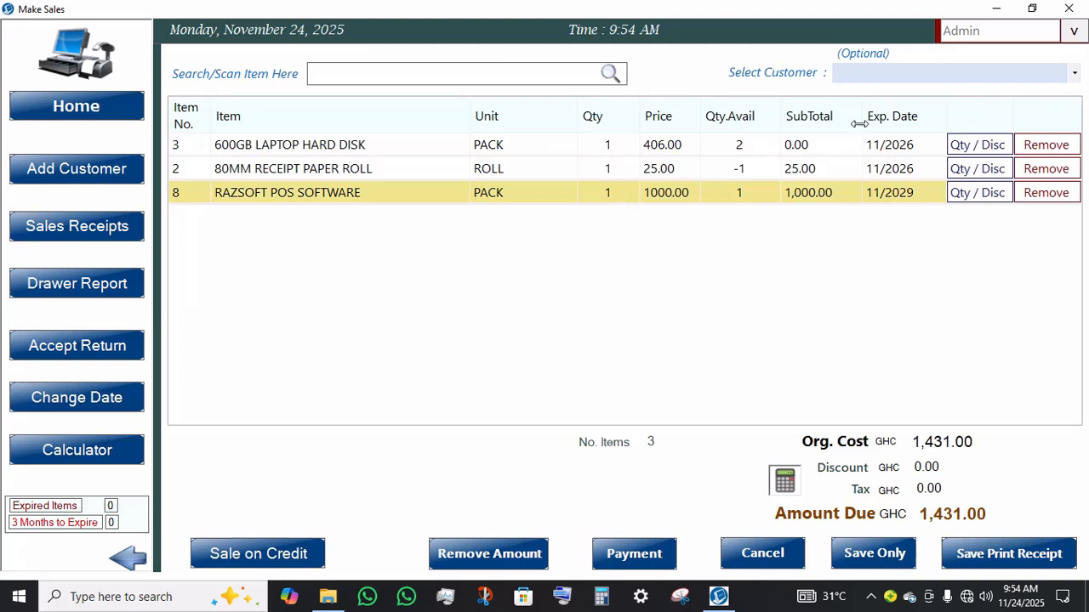
left_click(961, 145)
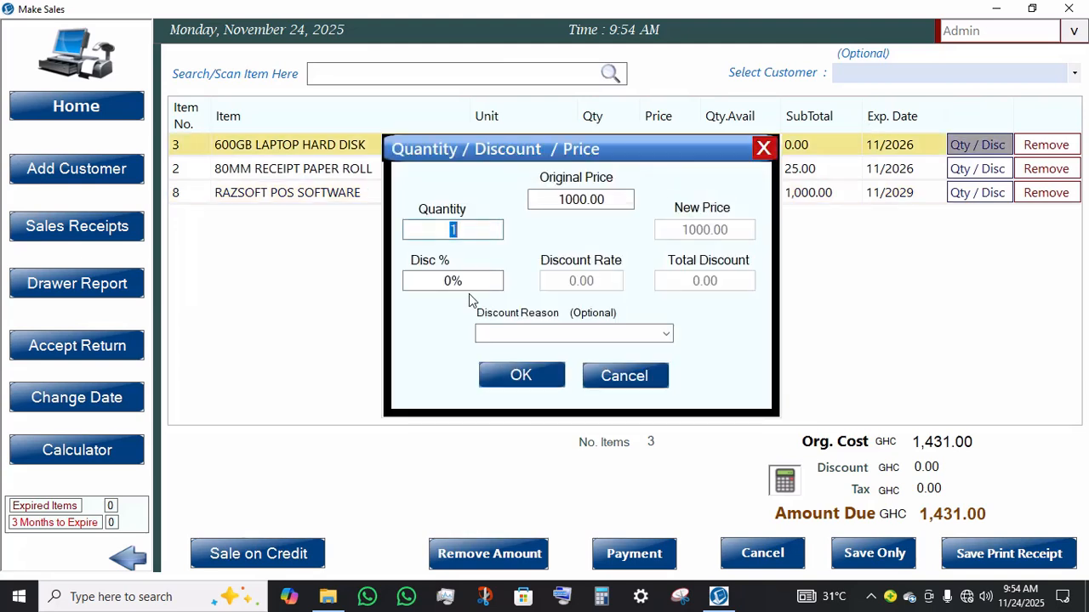
left_click(479, 279)
left_click_drag(479, 279, 408, 274)
type("5")
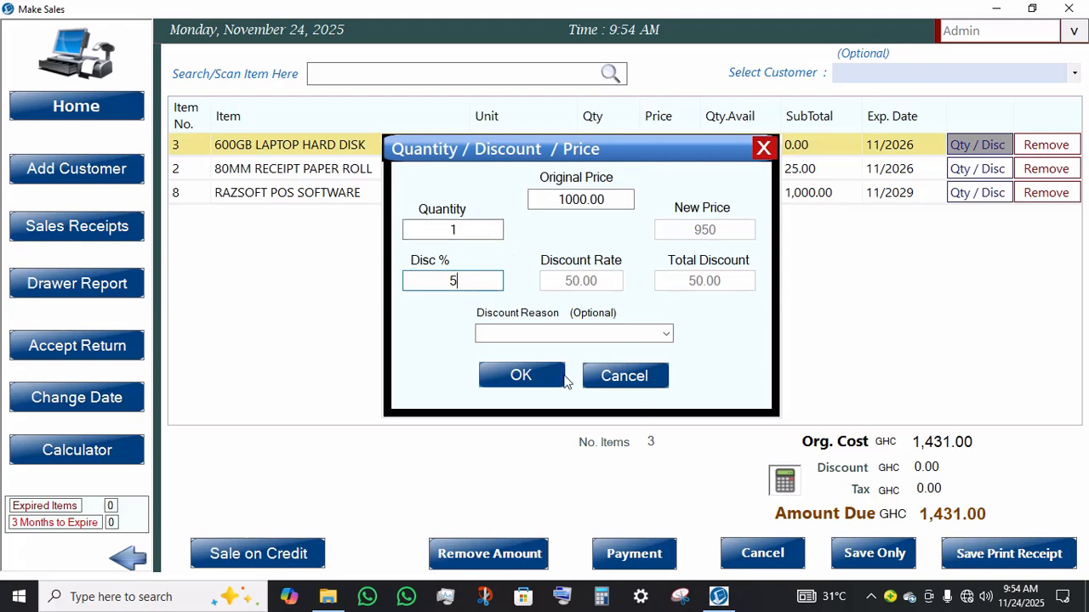
left_click(644, 377)
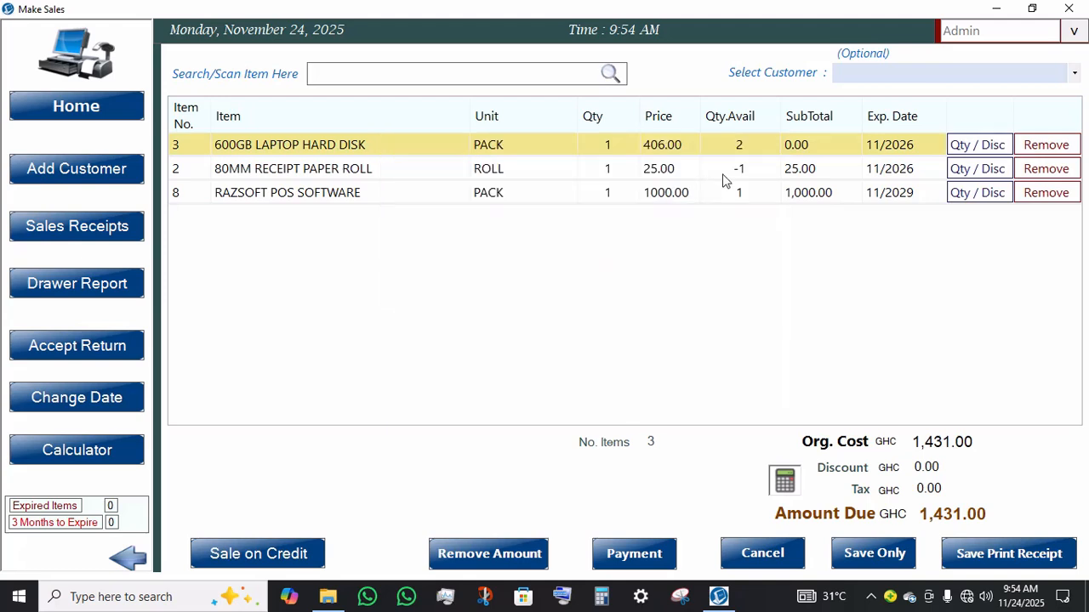
Step: Select WALK-IN as the sale's customer
left_click(927, 75)
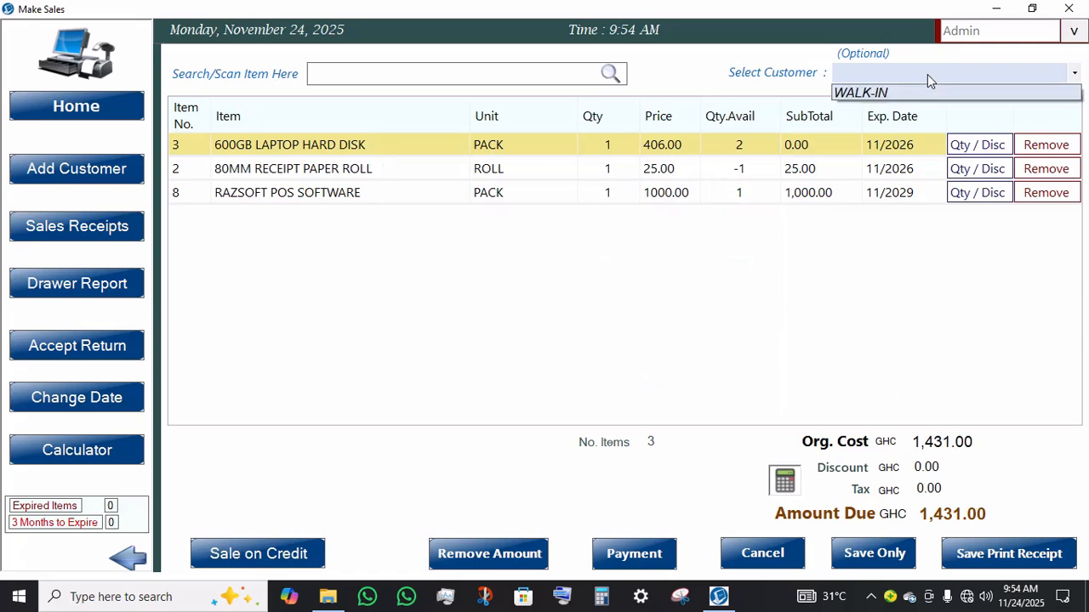
left_click(886, 93)
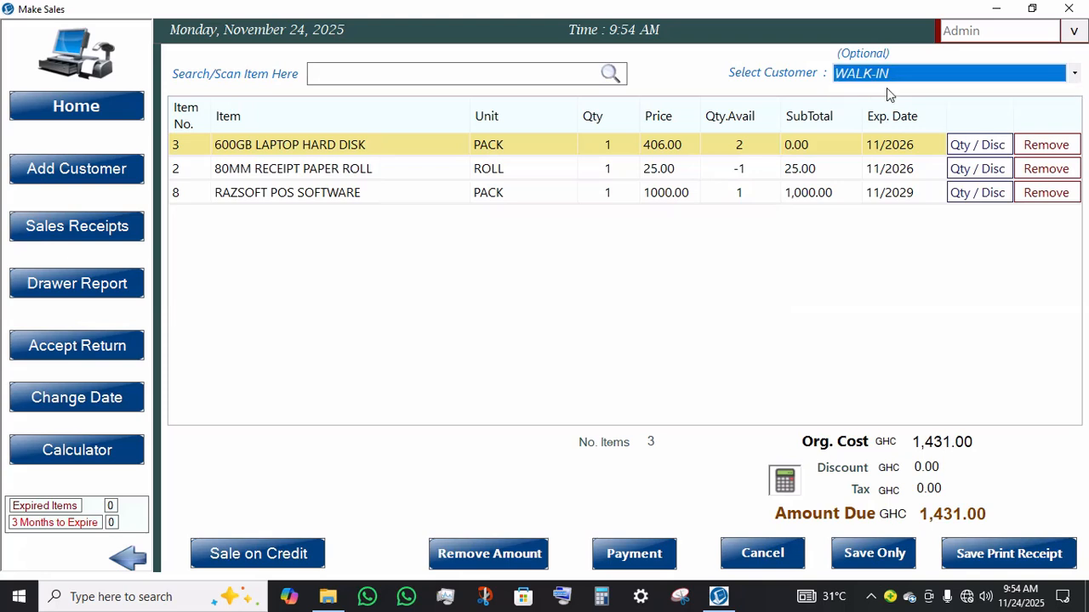
left_click(934, 81)
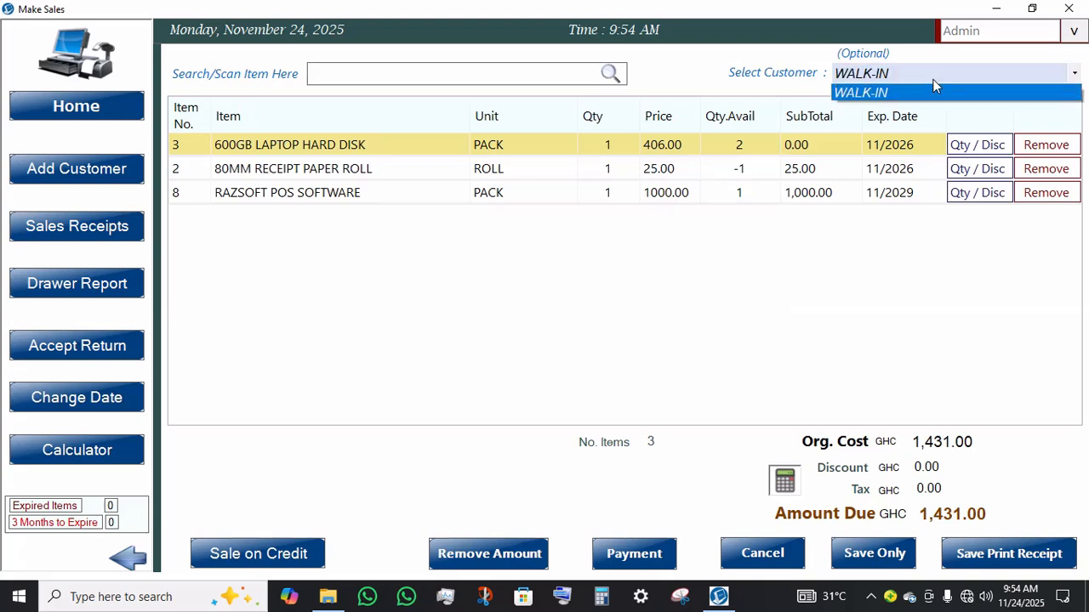
left_click(934, 81)
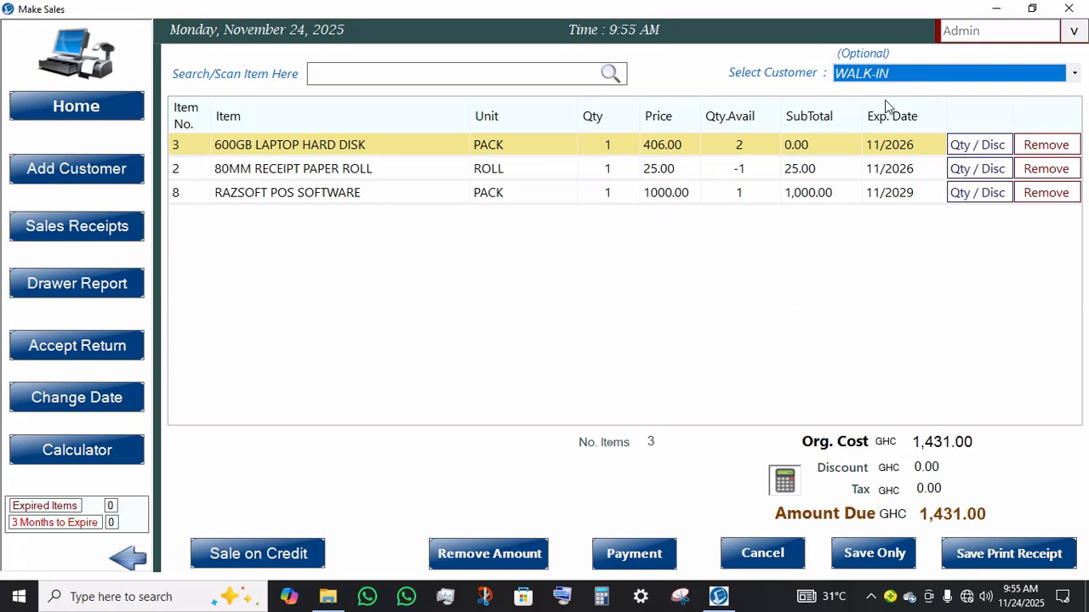
left_click(925, 82)
left_click(925, 83)
Step: Choose cash payment for the full amount and save the sale with a printed receipt
left_click(637, 559)
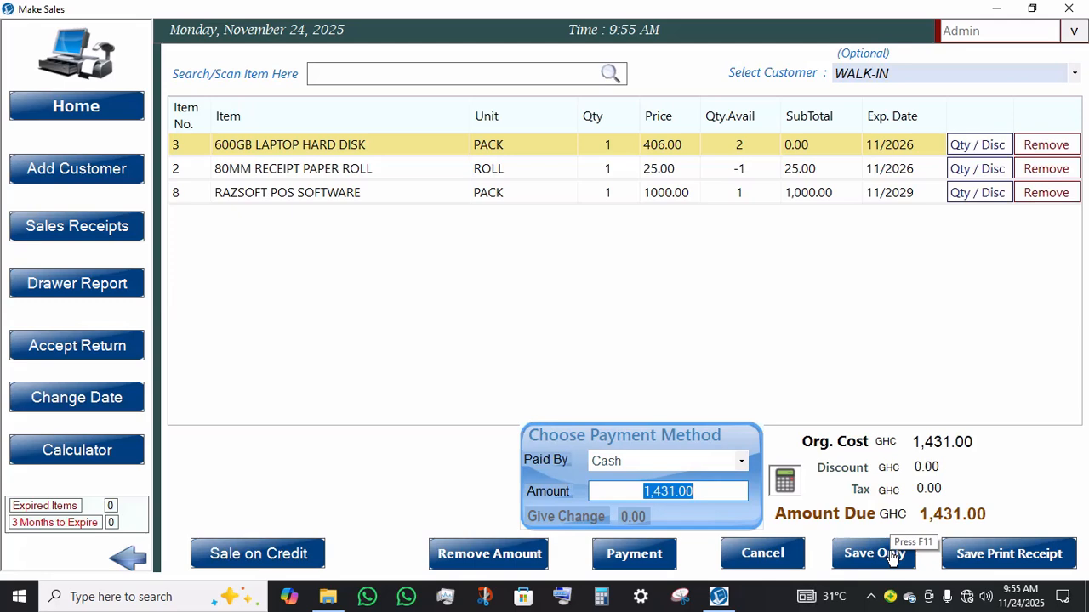
left_click(982, 562)
left_click(980, 558)
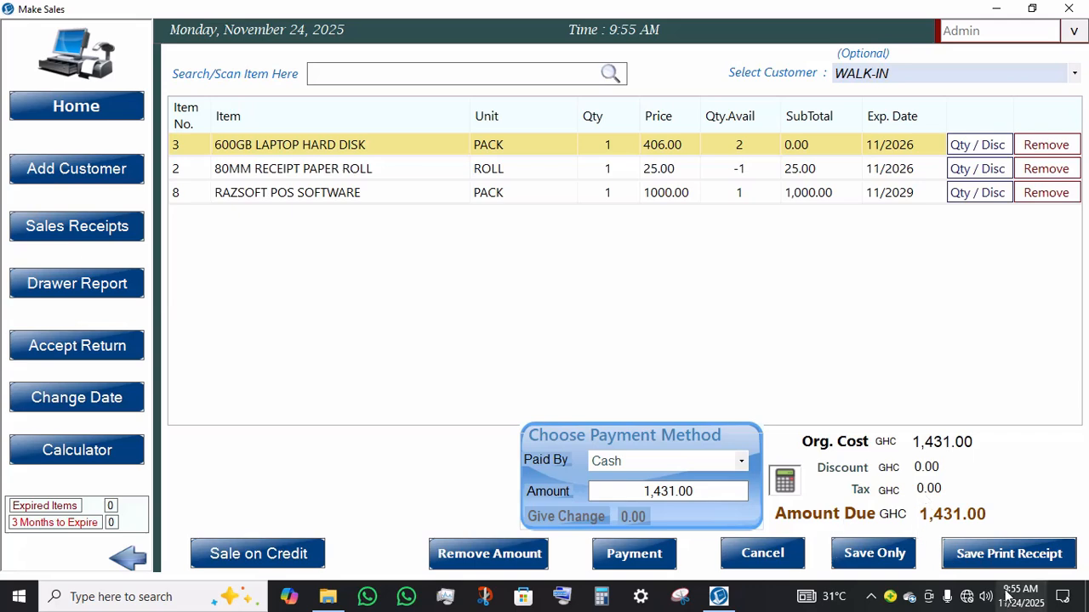
left_click(1009, 558)
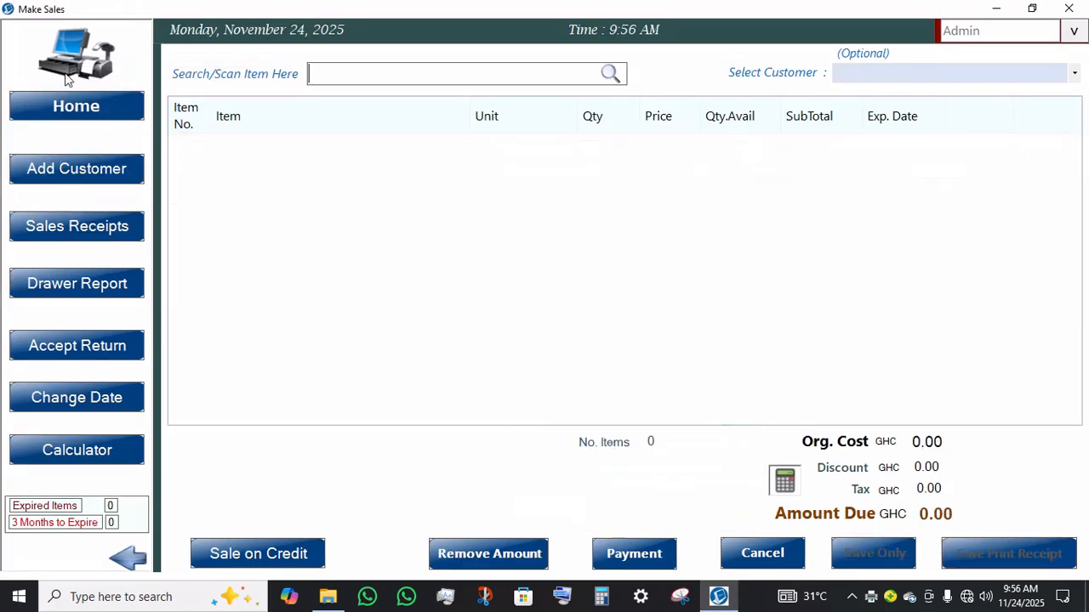
Step: Return to the home screen, open Item Price Changes, and look through each listed item's cost entry
left_click(111, 107)
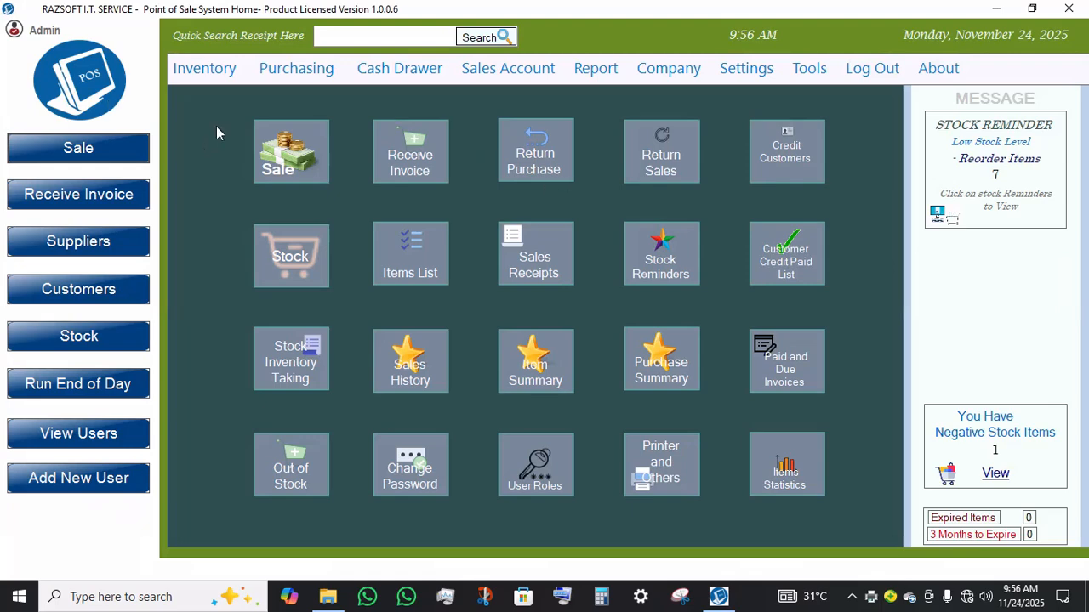
left_click(225, 72)
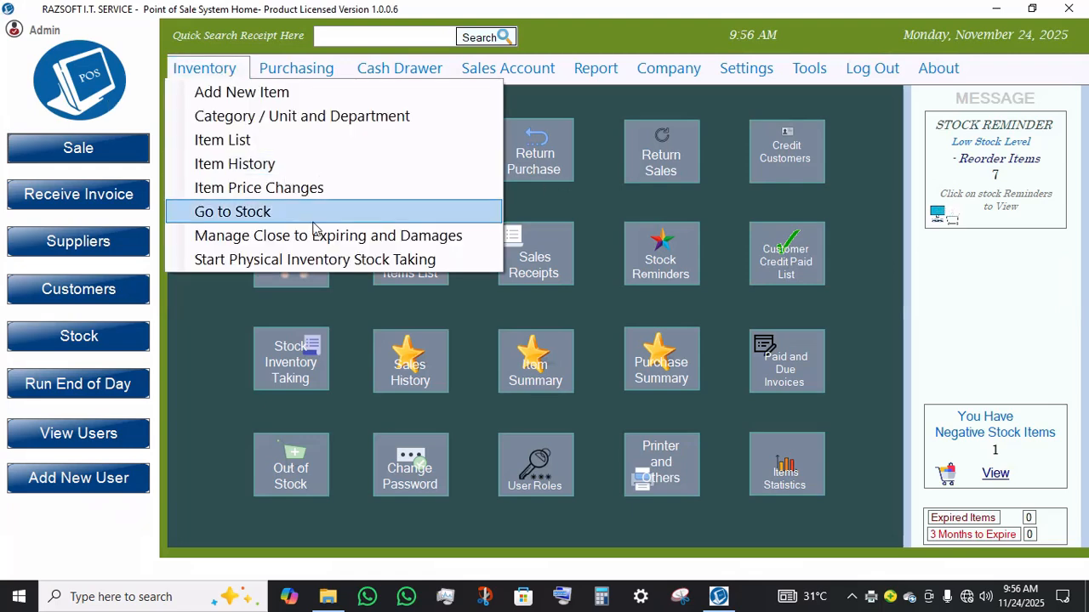
left_click(341, 192)
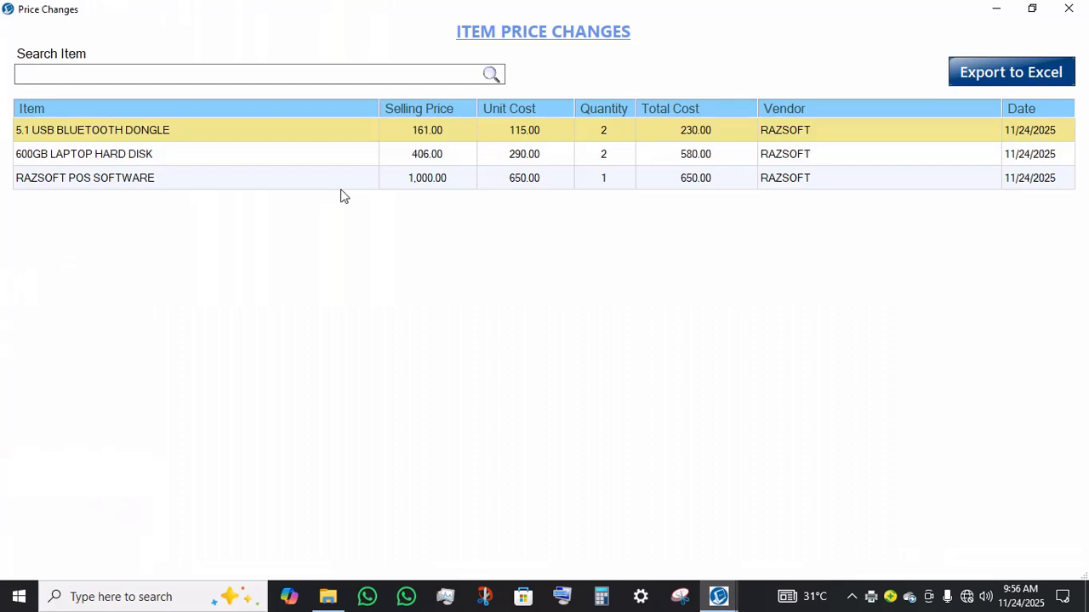
left_click(304, 163)
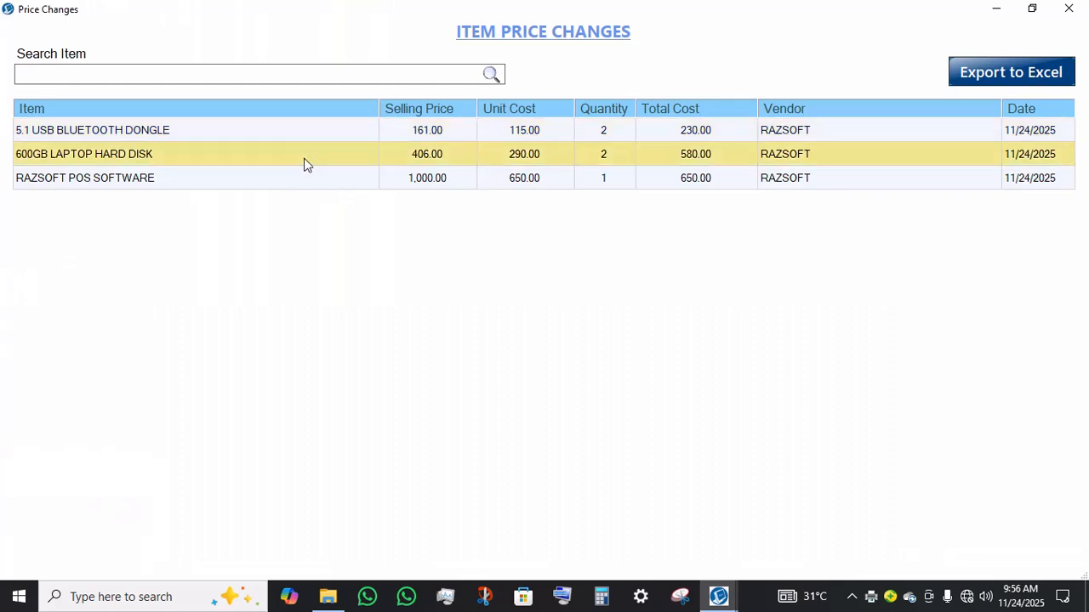
left_click(309, 182)
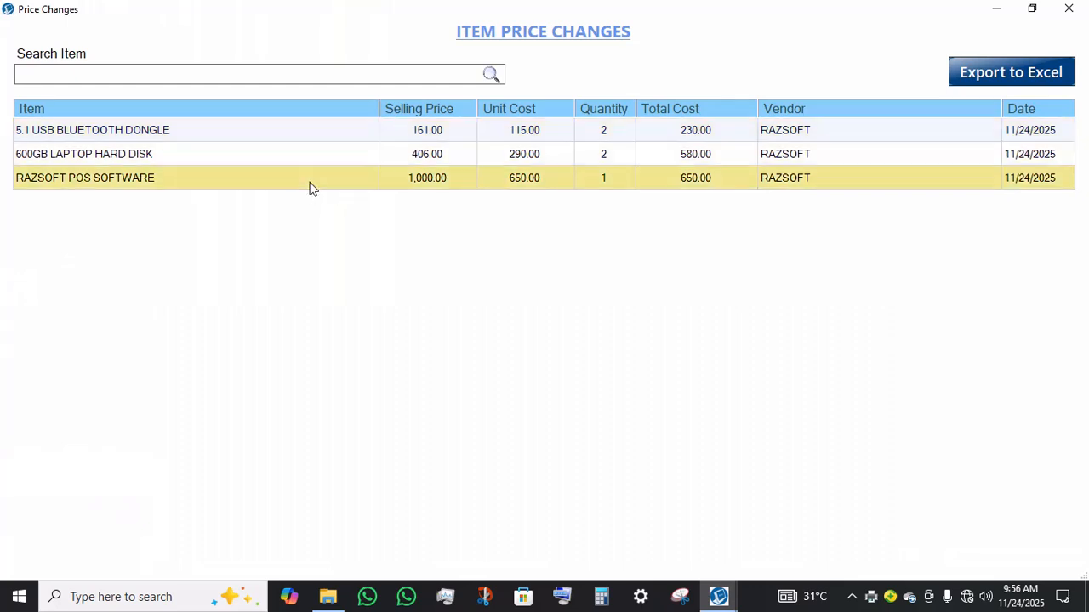
Step: Select each row of the item price changes list once more, then close the window
left_click(225, 140)
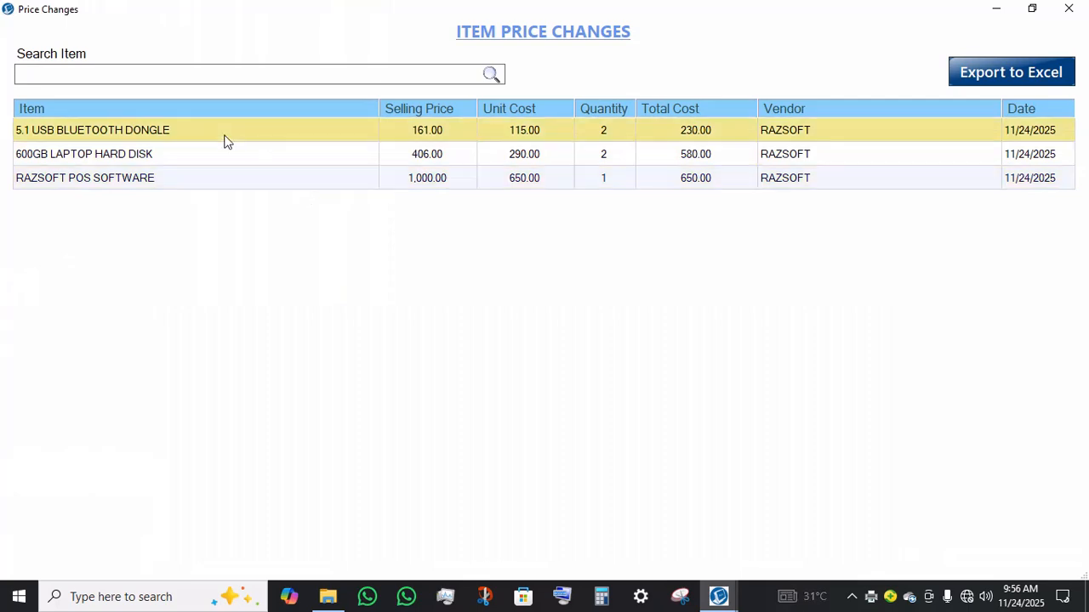
left_click(307, 154)
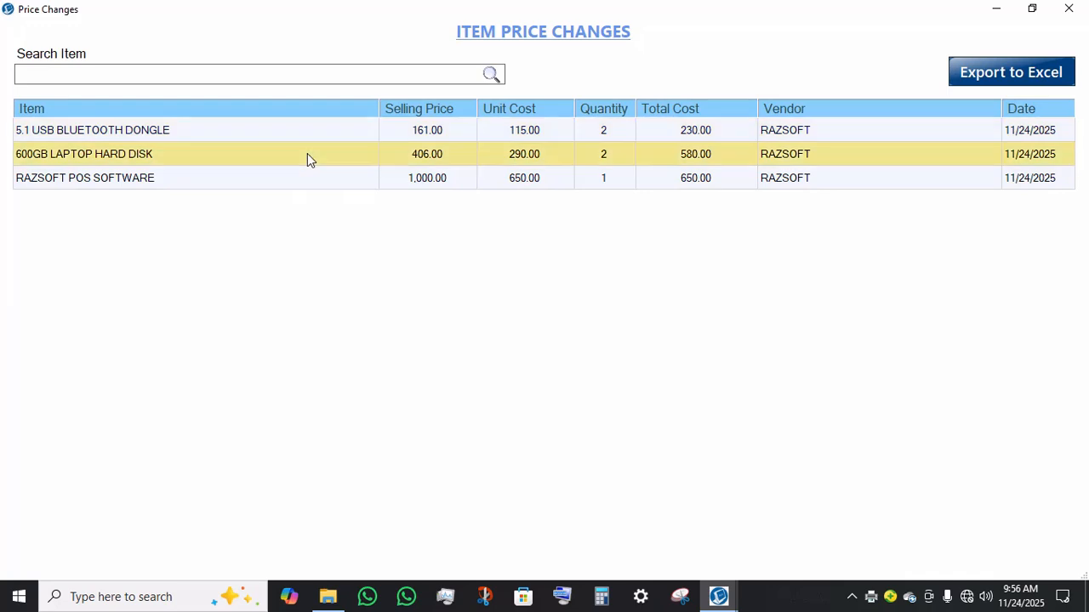
left_click(302, 183)
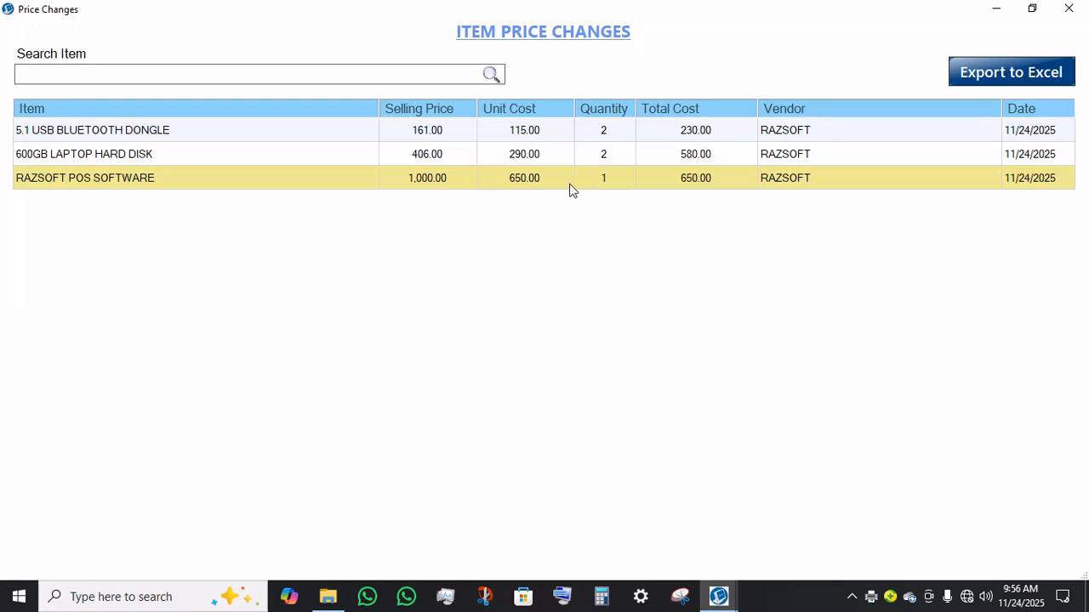
left_click(415, 164)
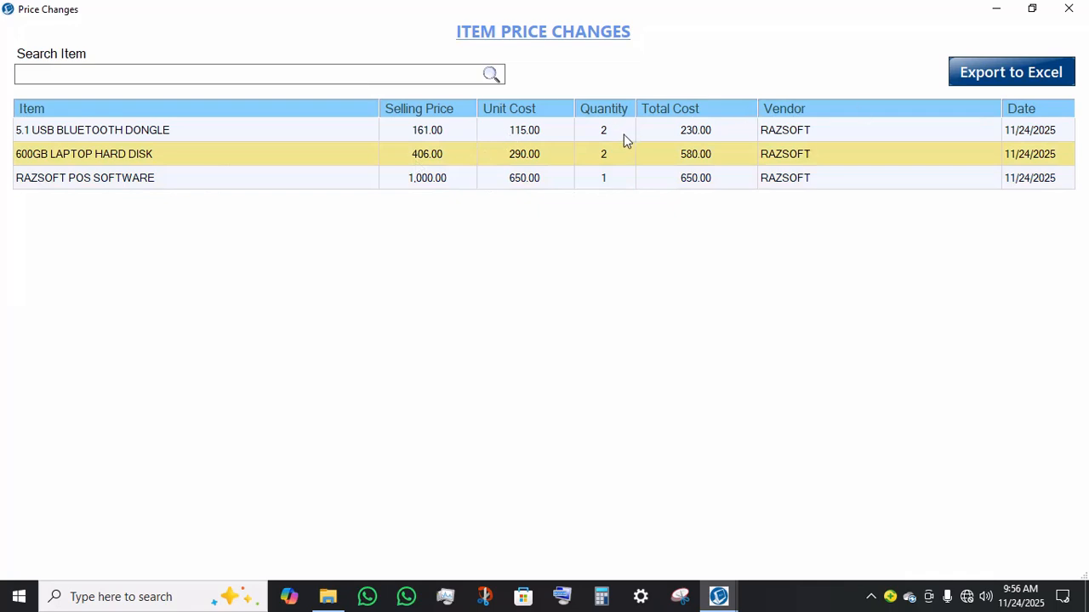
left_click(1070, 9)
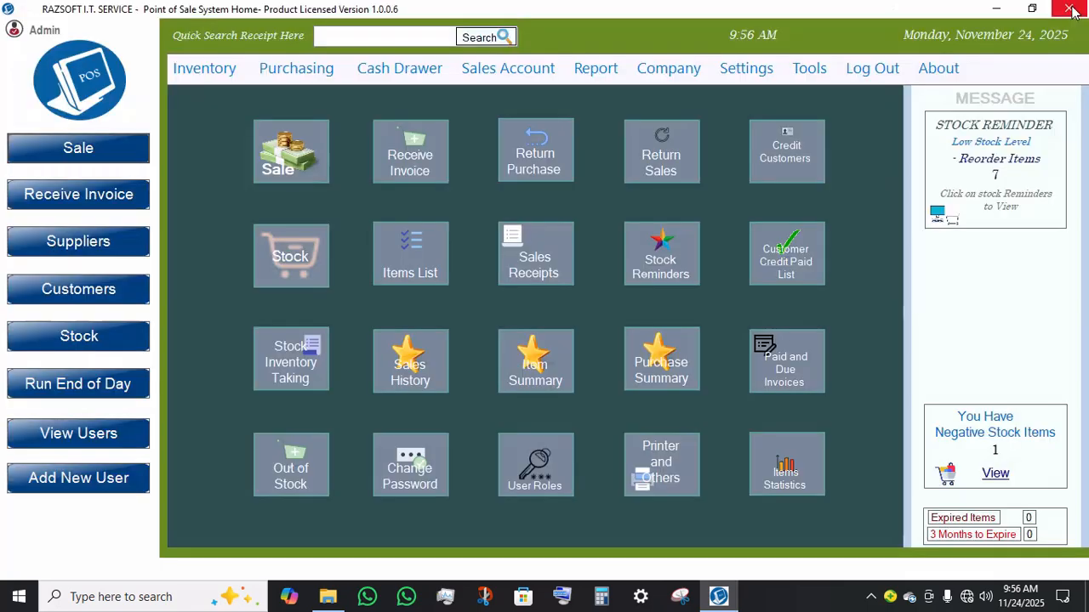
Step: Open the stock list and examine the Action dialog's reorder point, tax and markup fields before closing it
left_click(246, 78)
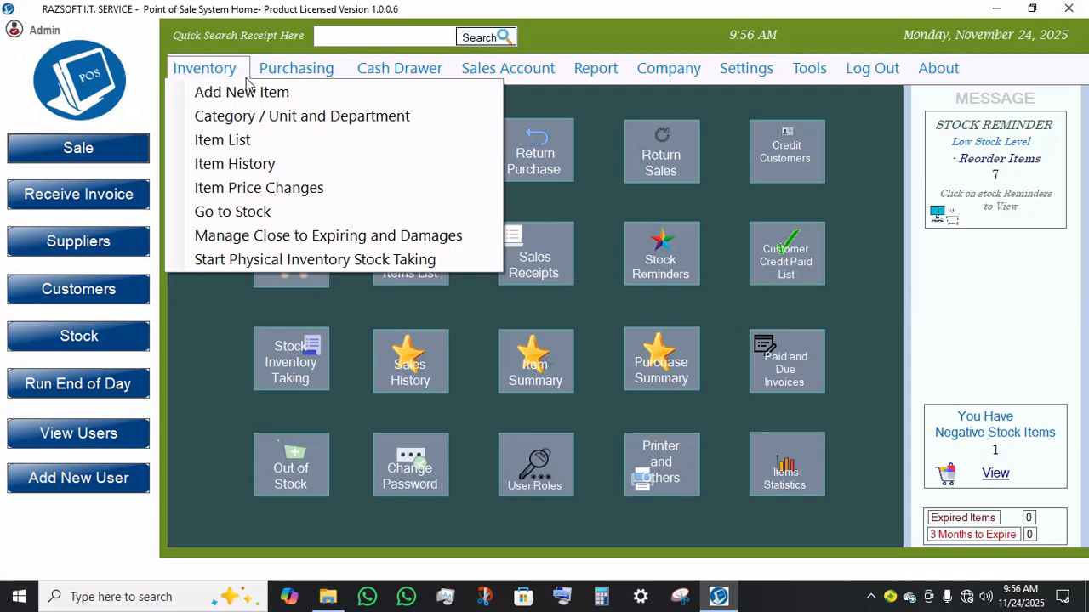
left_click(245, 220)
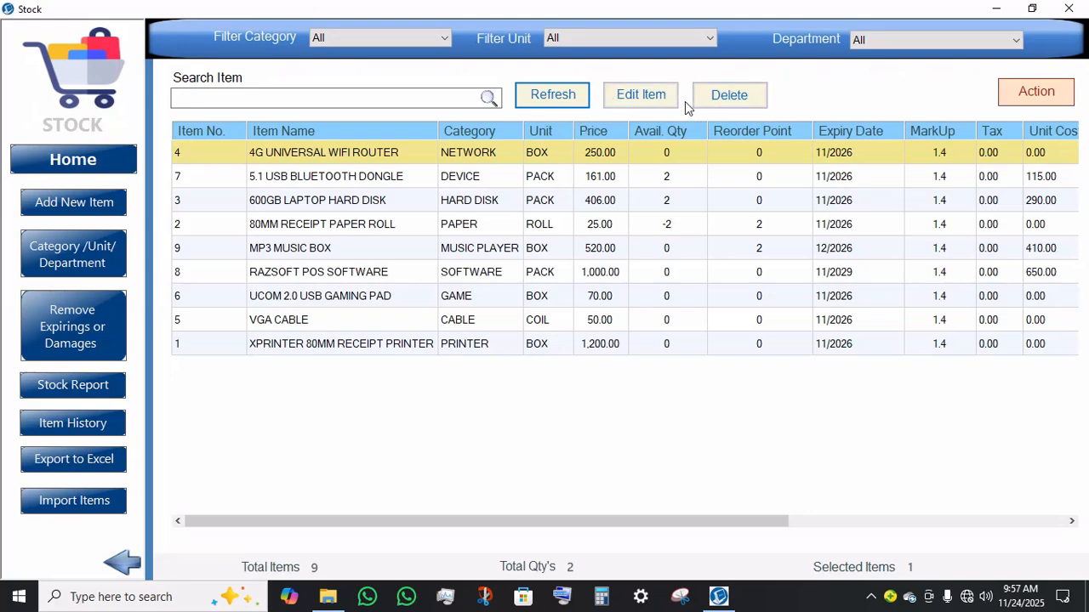
left_click(1035, 98)
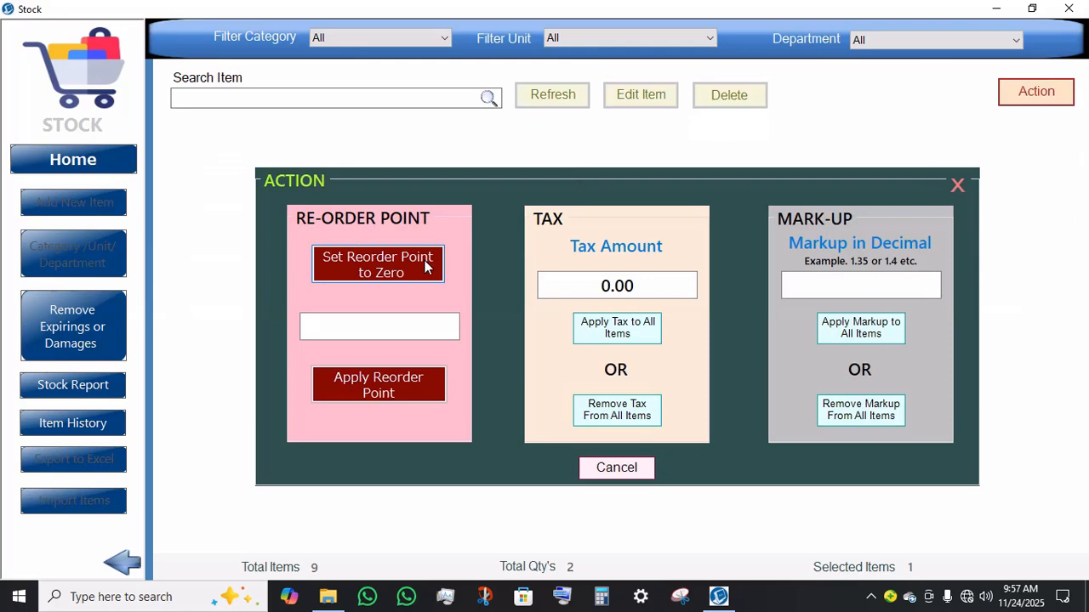
left_click(364, 323)
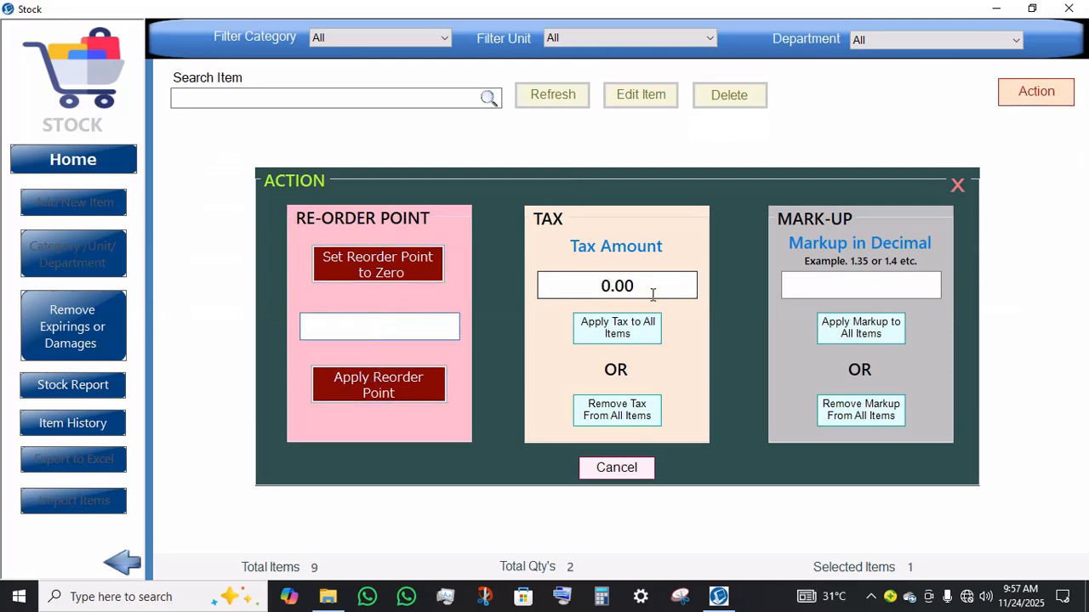
left_click(548, 279)
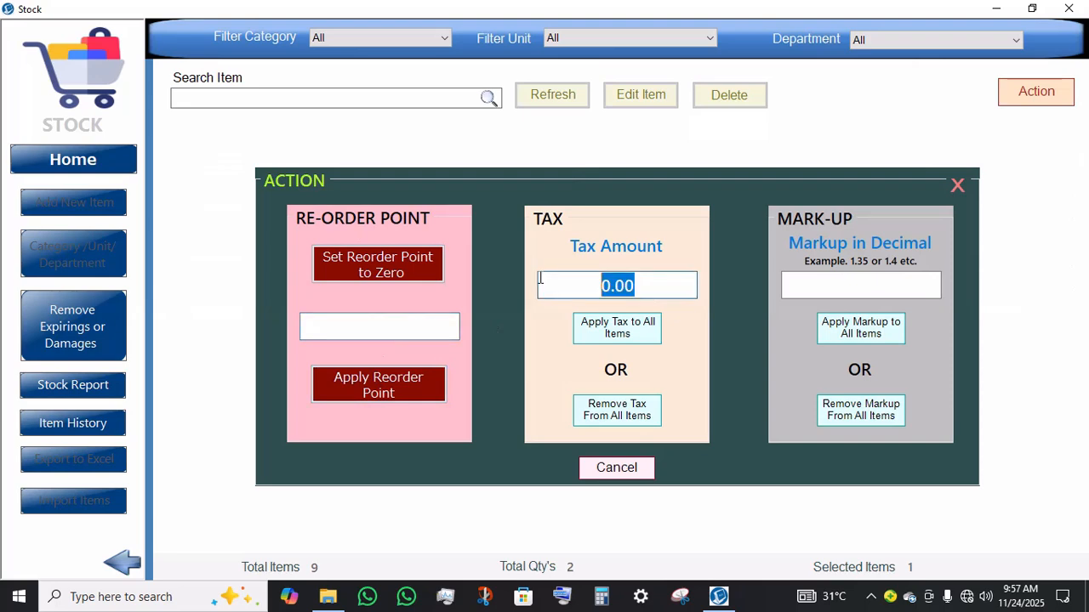
left_click(838, 293)
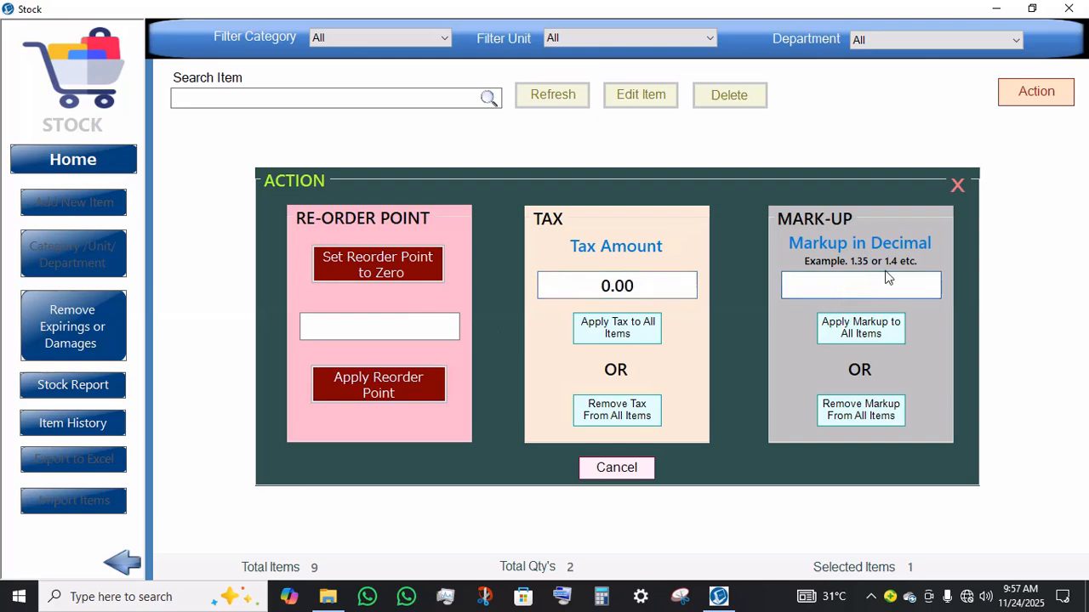
left_click(956, 182)
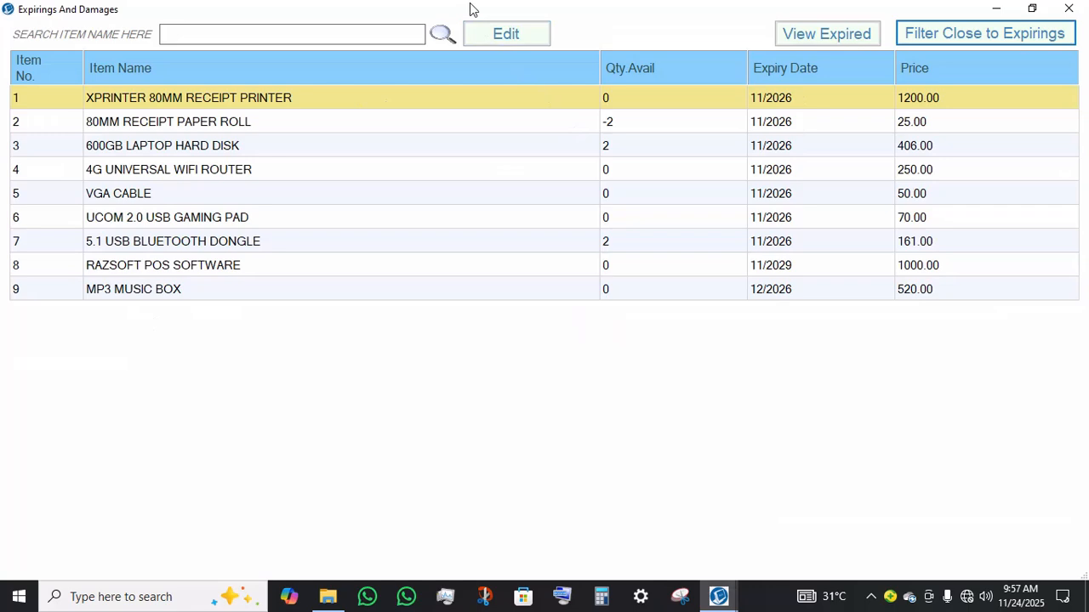
left_click(479, 31)
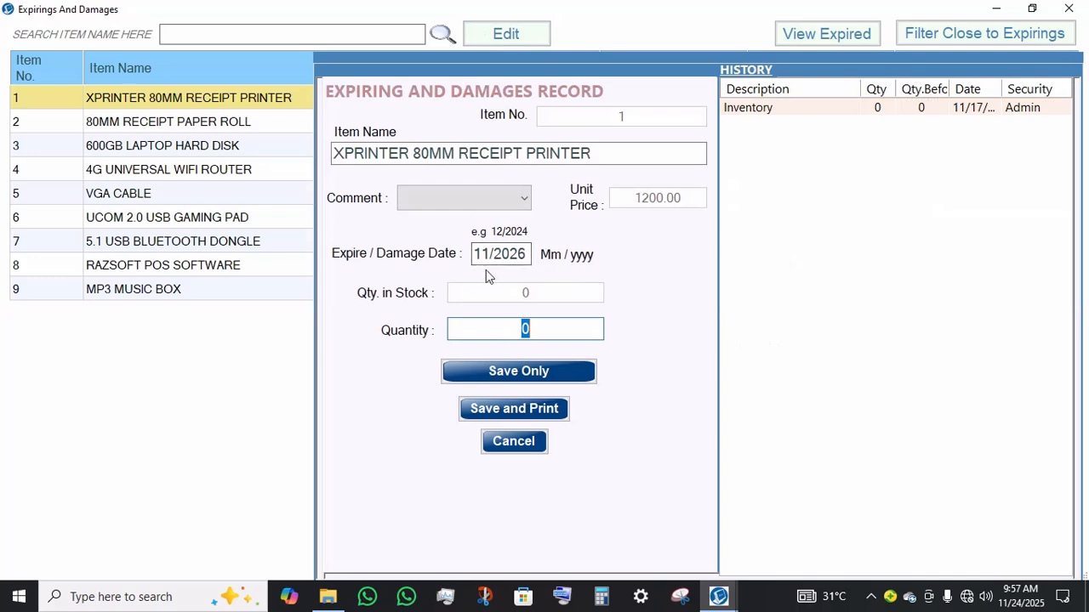
left_click(485, 198)
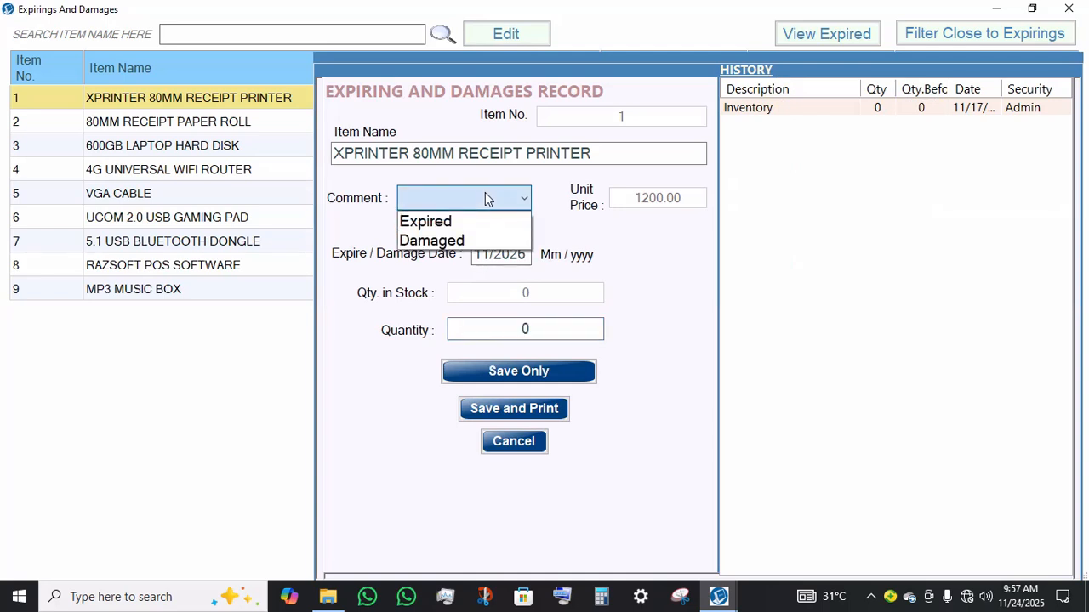
left_click(425, 240)
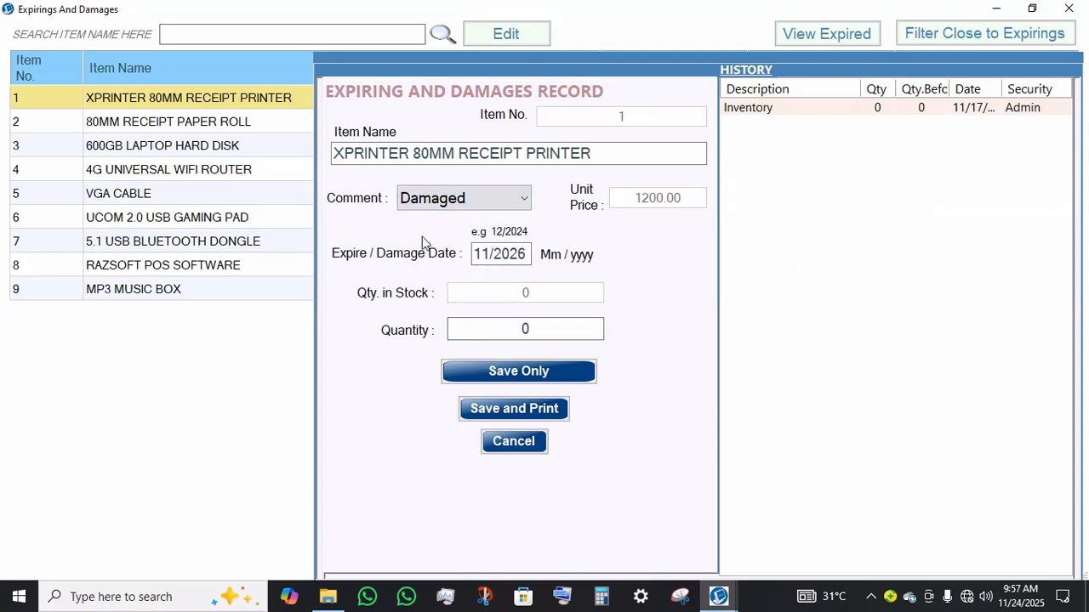
left_click(529, 328)
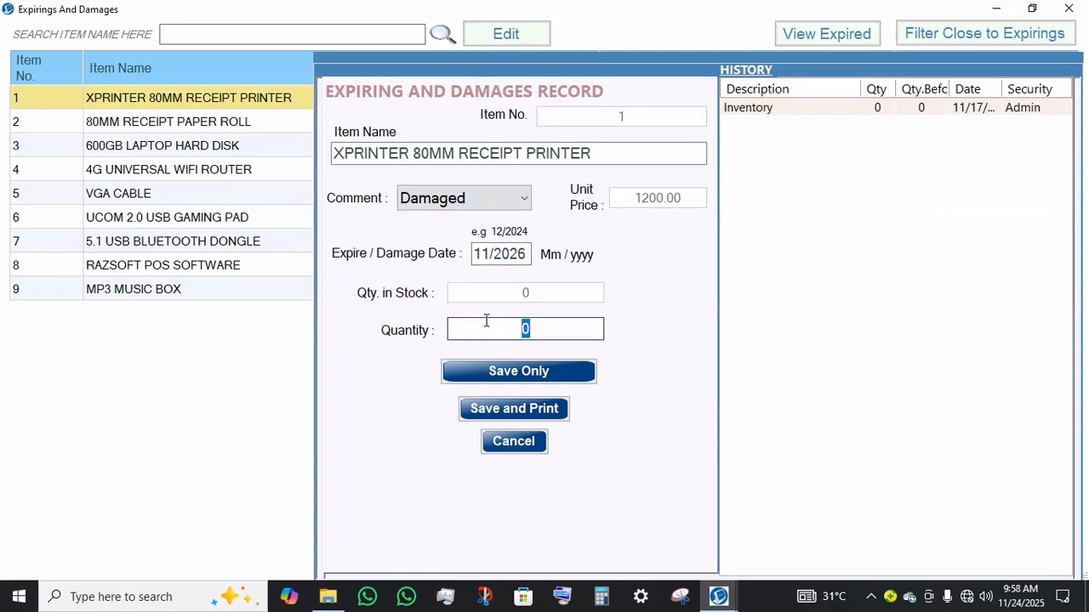
type("2")
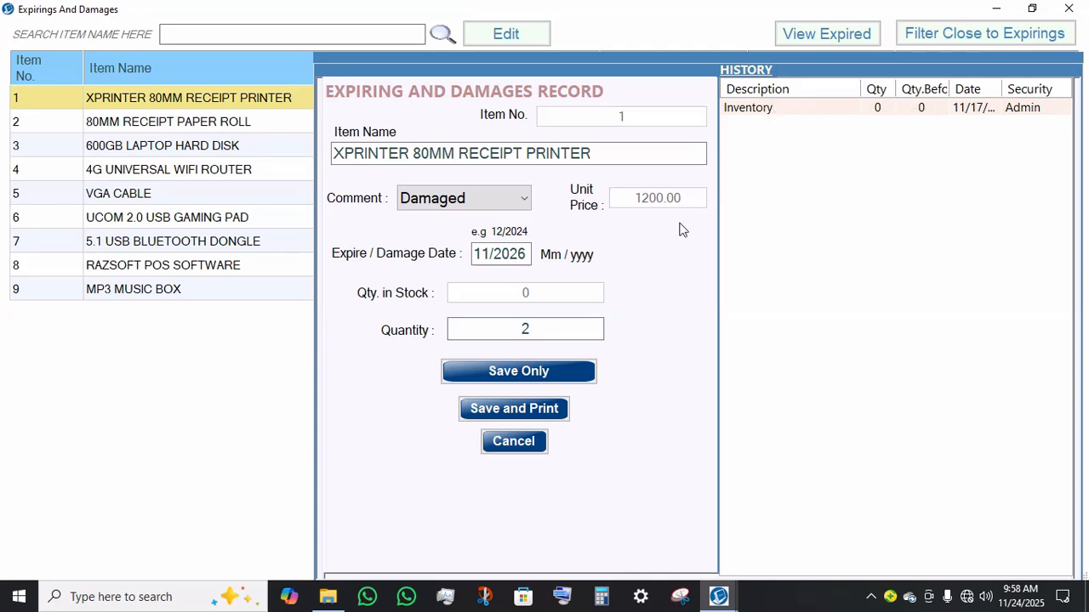
left_click(536, 446)
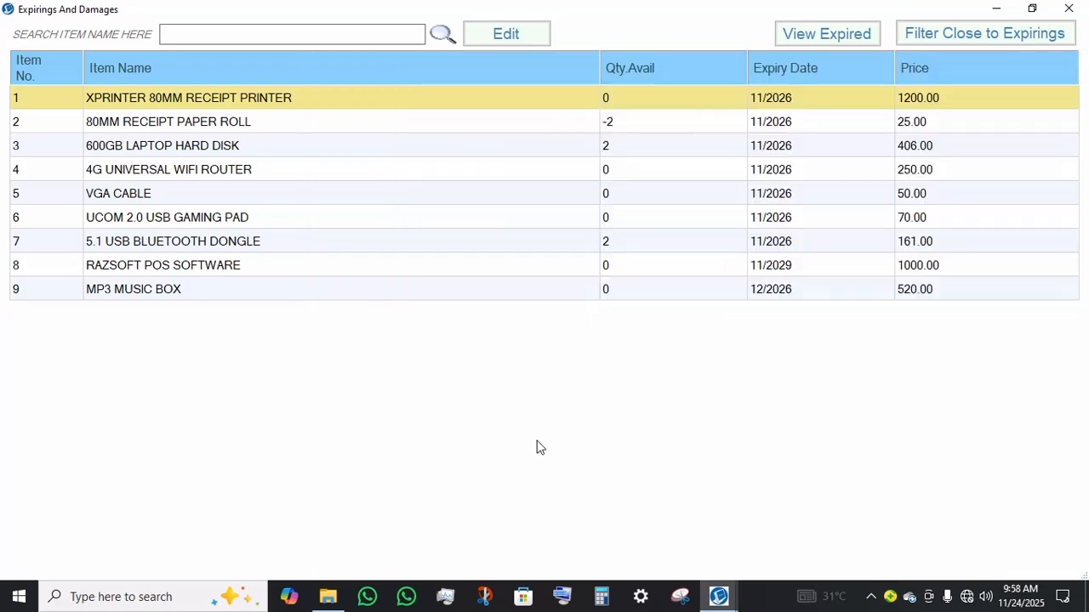
Step: Filter the items close to expiring to show those expiring within the next 12 months
left_click(984, 33)
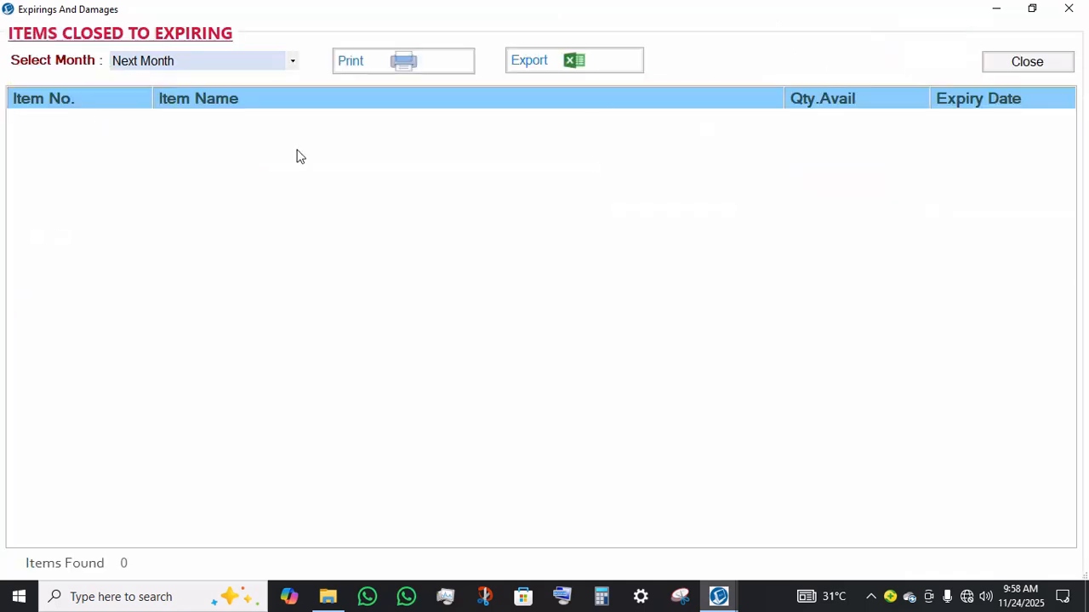
left_click(241, 59)
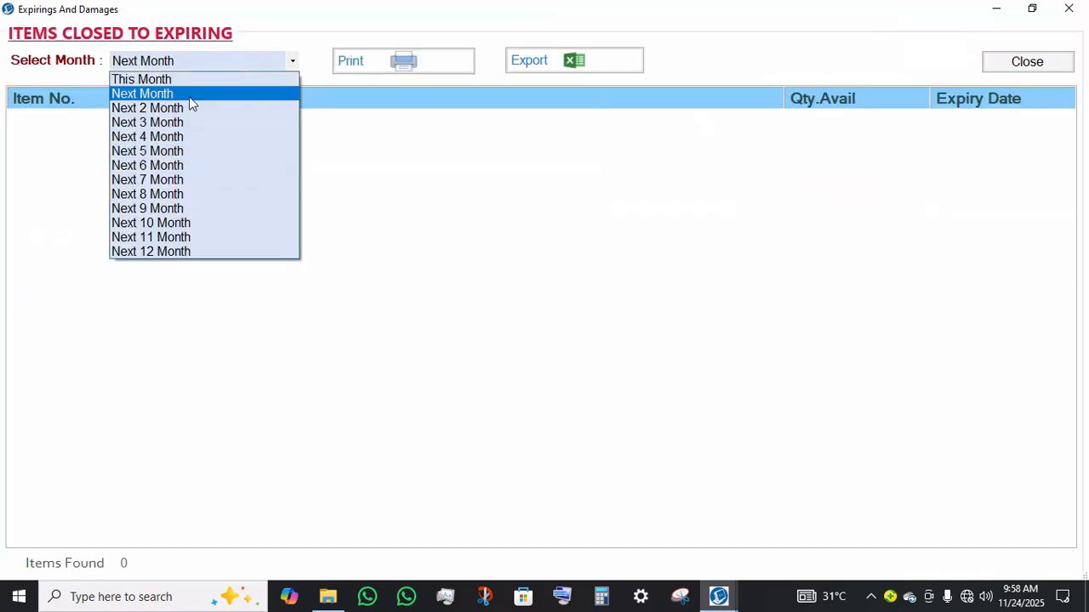
left_click(187, 223)
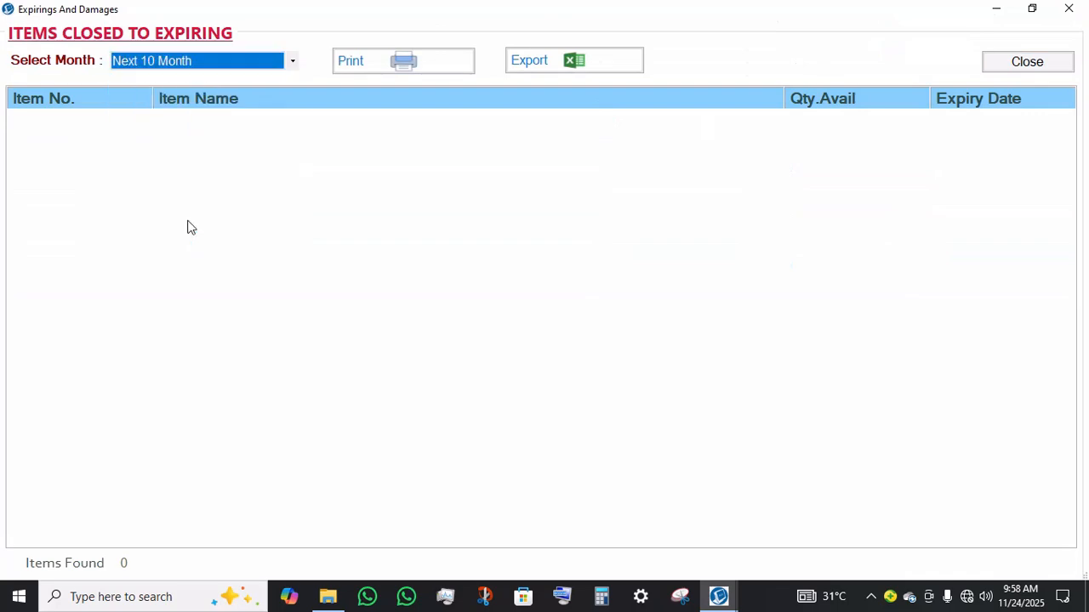
left_click(208, 68)
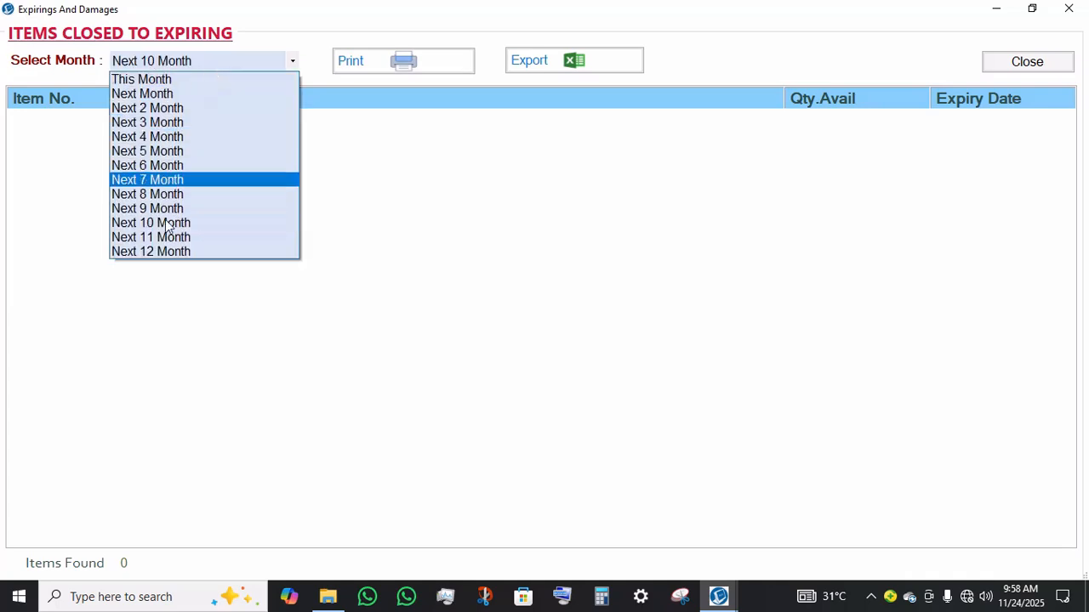
left_click(163, 251)
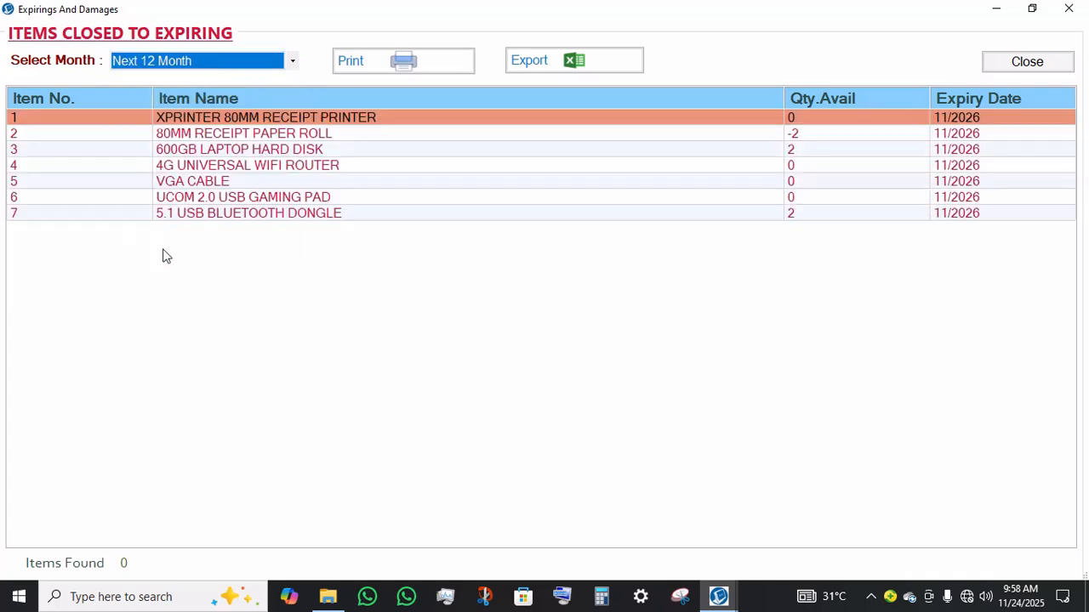
Step: Select rows in the close-to-expiring items list and close the list
left_click(213, 181)
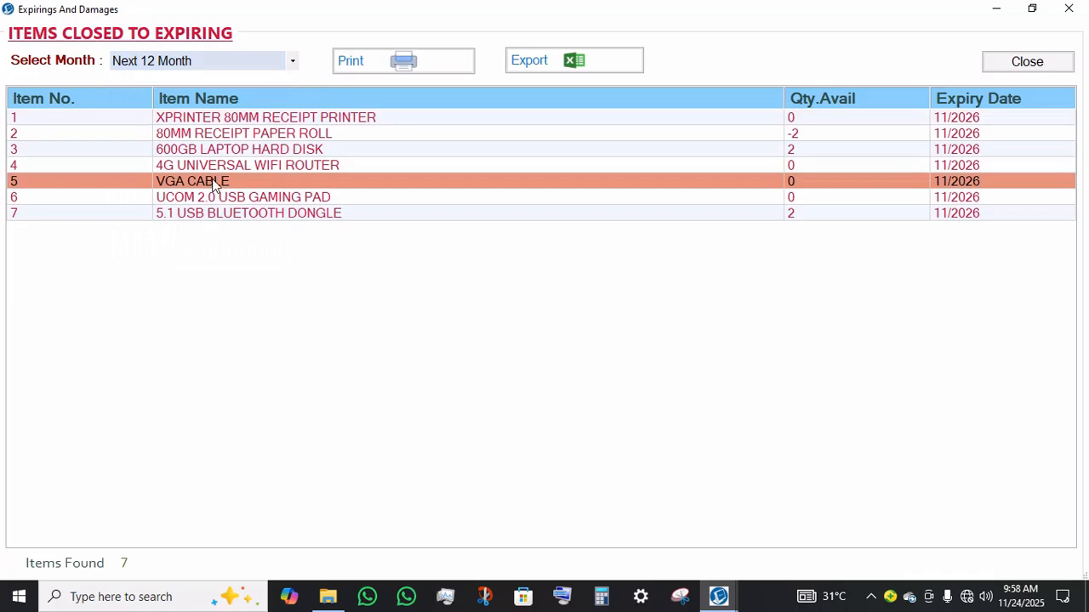
left_click(223, 167)
left_click(224, 215)
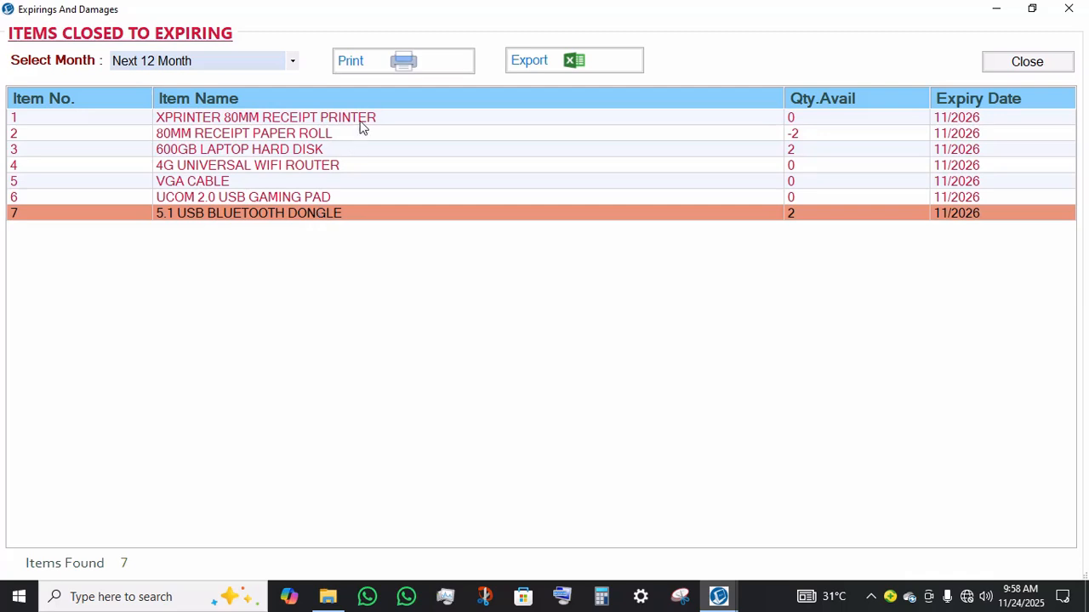
left_click_drag(360, 121, 348, 213)
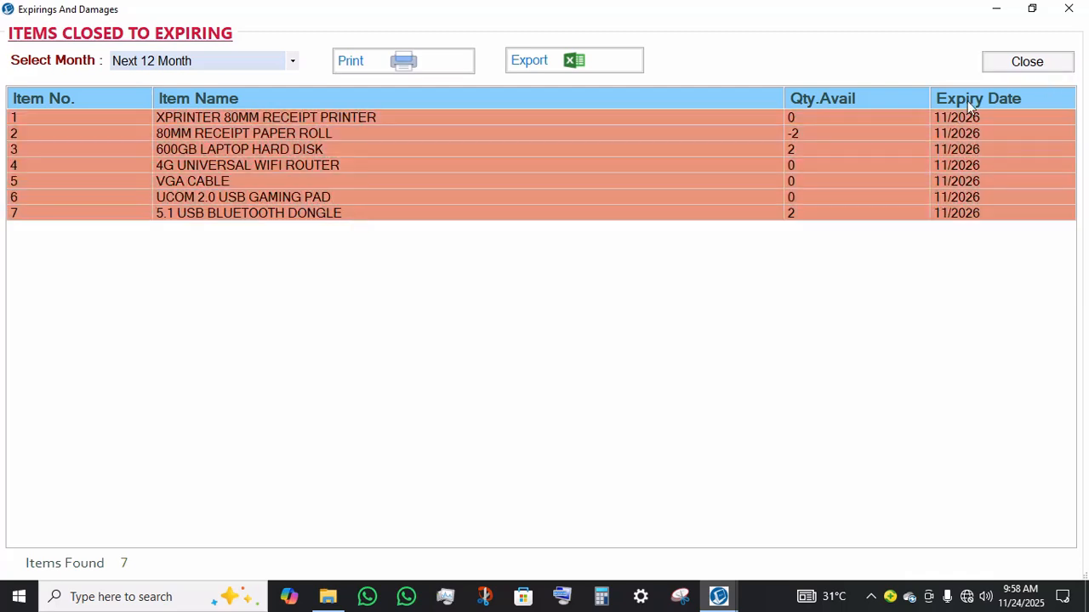
left_click(959, 167)
left_click(957, 214)
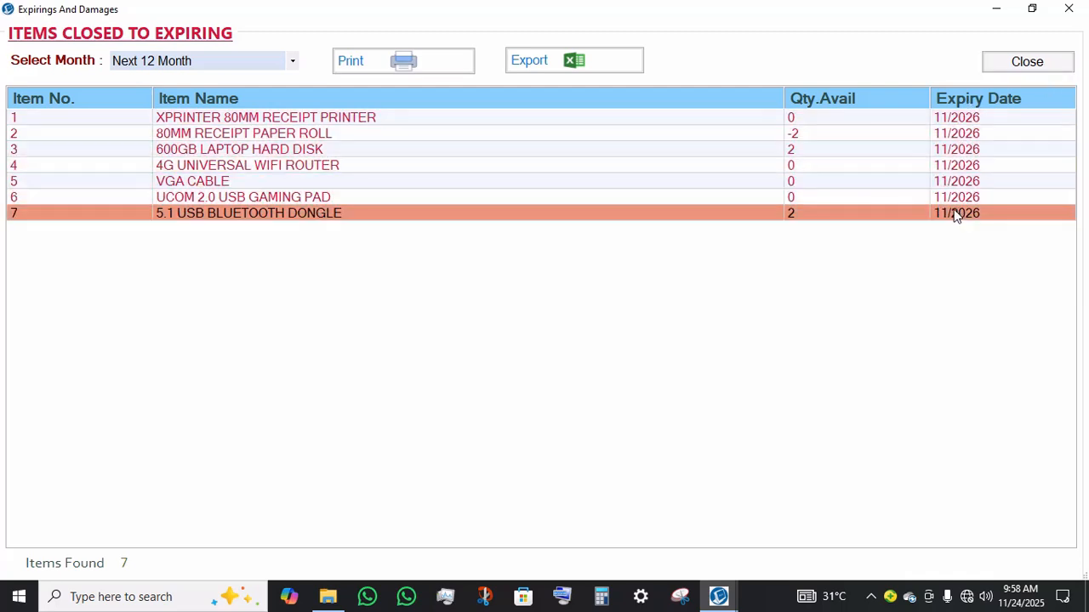
left_click(1025, 63)
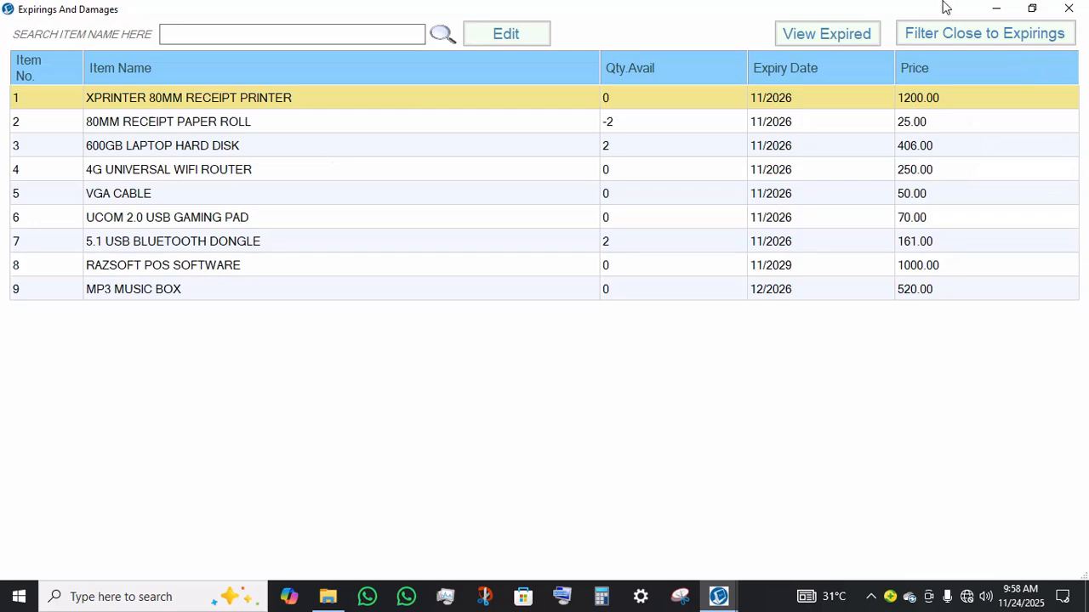
left_click(945, 34)
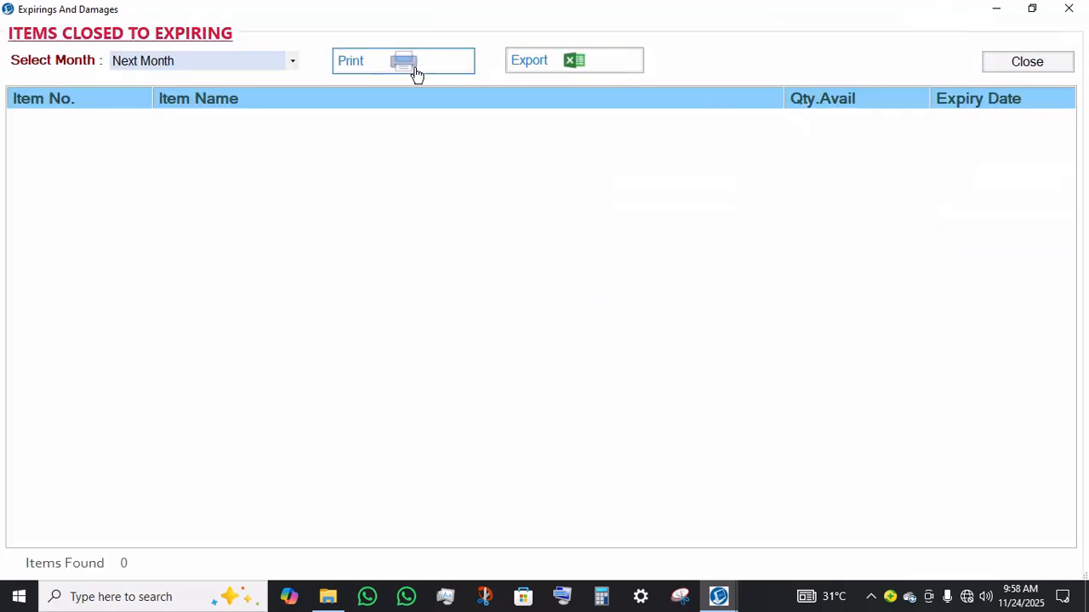
left_click(1027, 62)
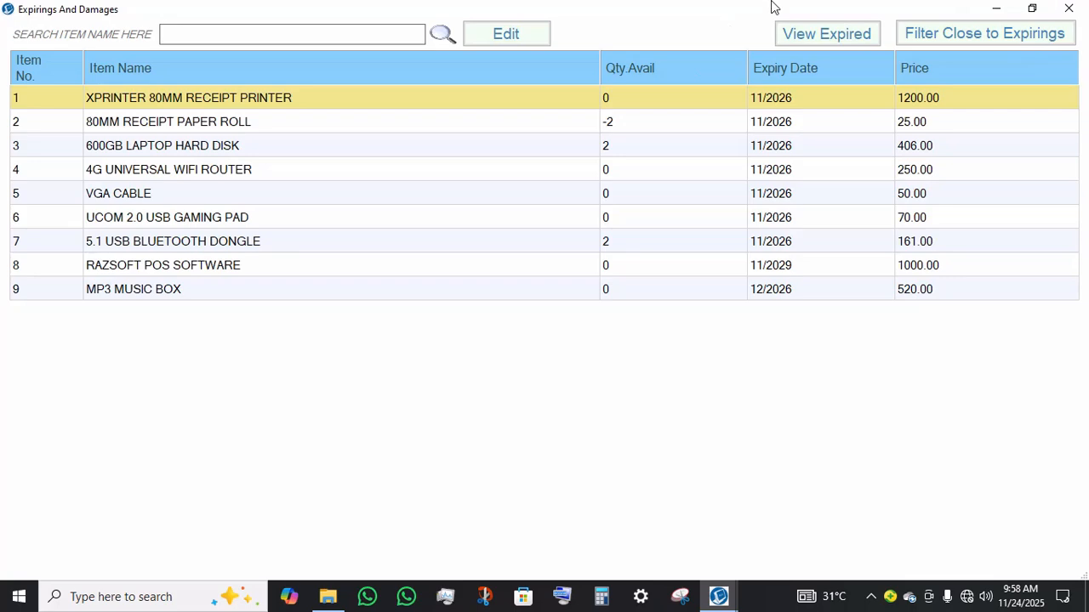
Step: Close the expirings and damages window, open the stock report and review its category and unit group summaries
left_click(1063, 7)
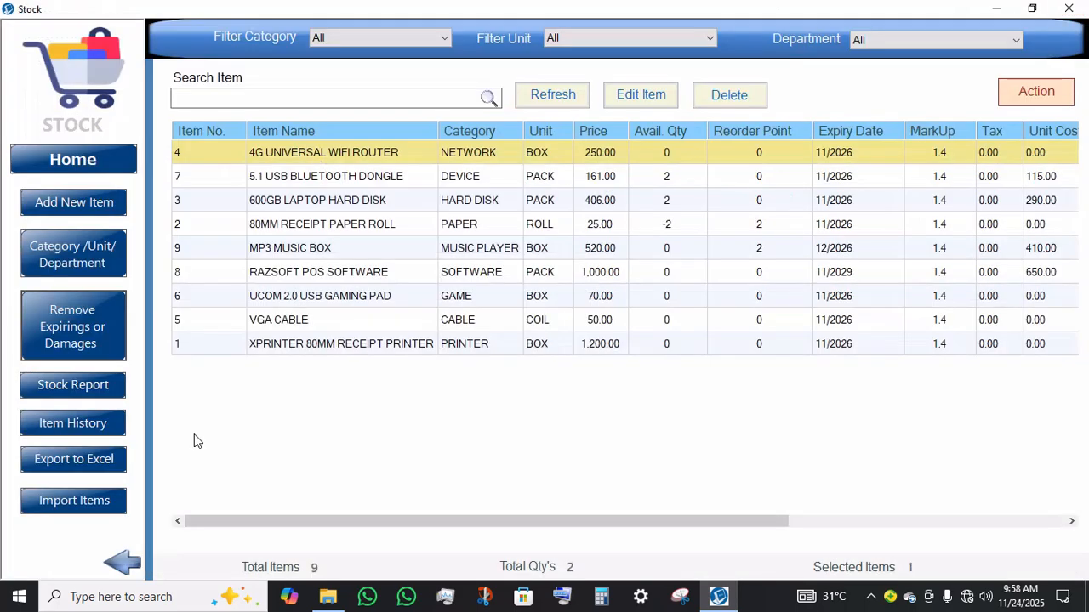
left_click(68, 383)
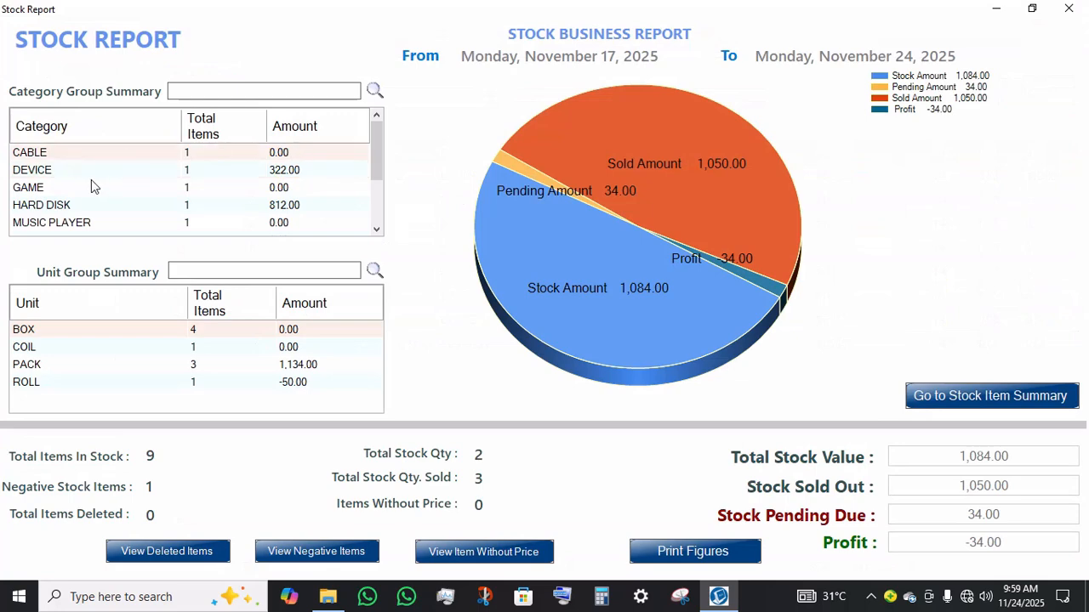
left_click(95, 173)
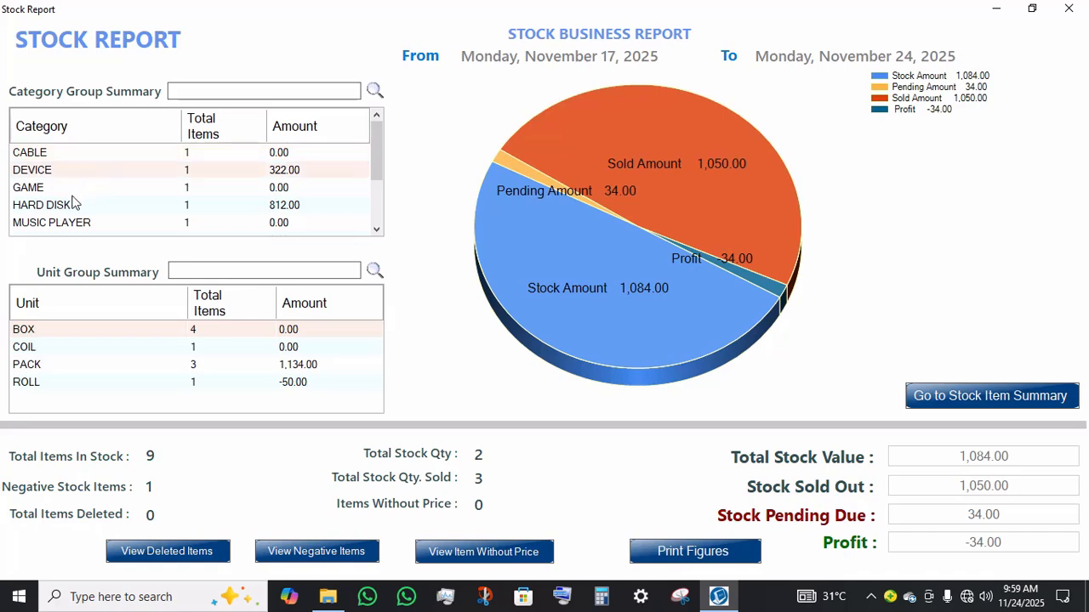
left_click(98, 206)
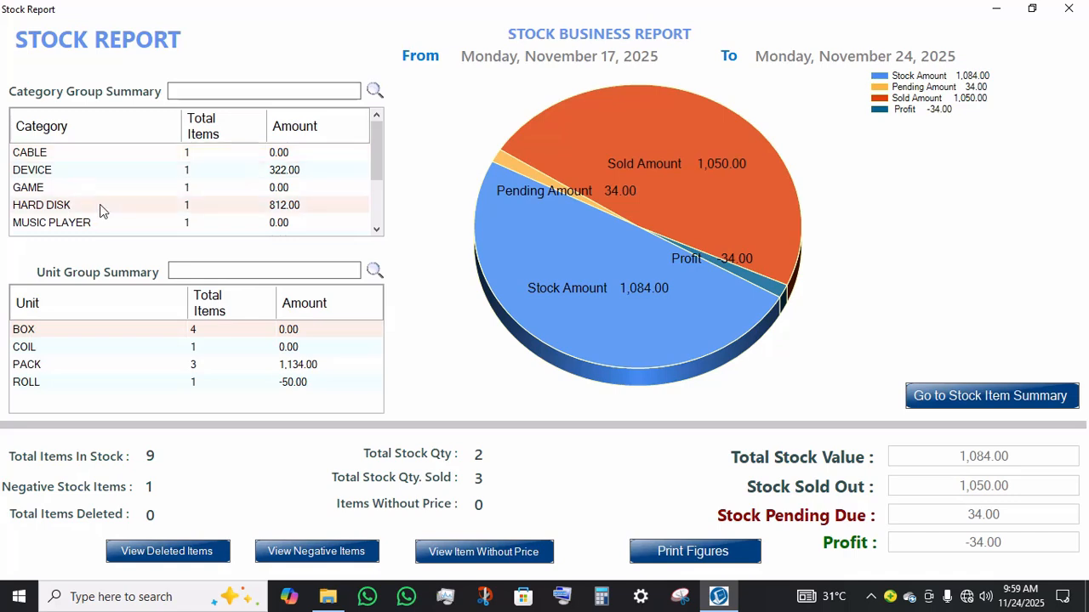
left_click(226, 366)
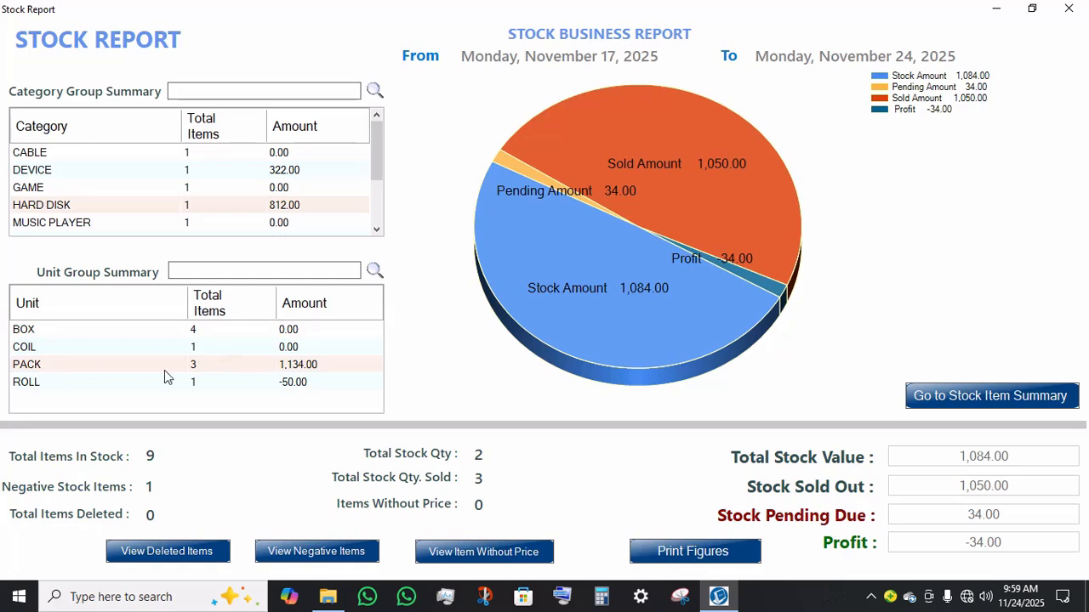
Step: Open the stock item summary from the stock report, select a few item rows to review them, and close it
left_click(286, 384)
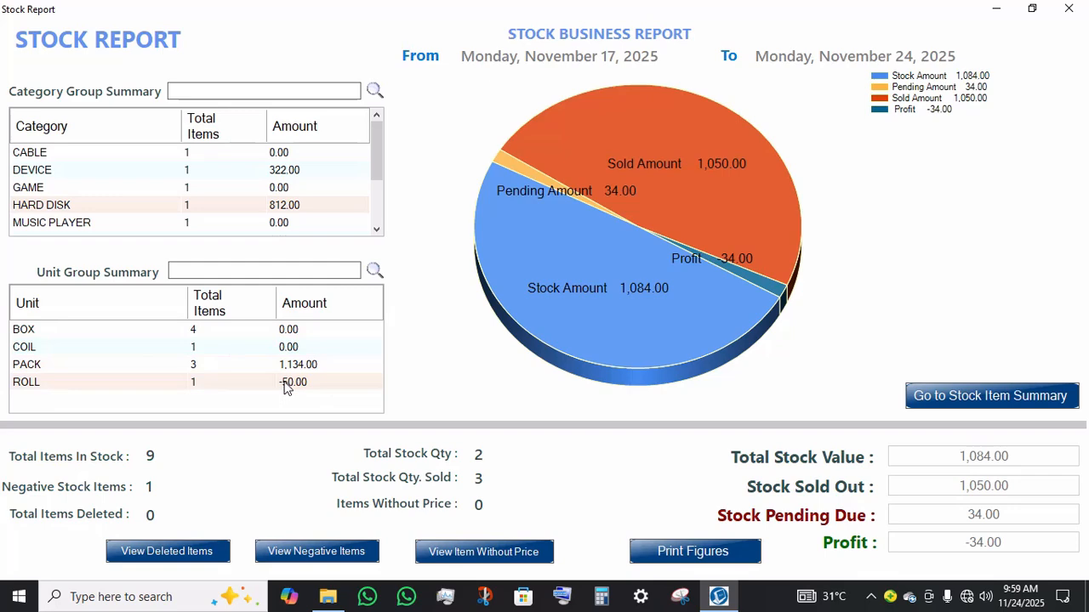
left_click(142, 345)
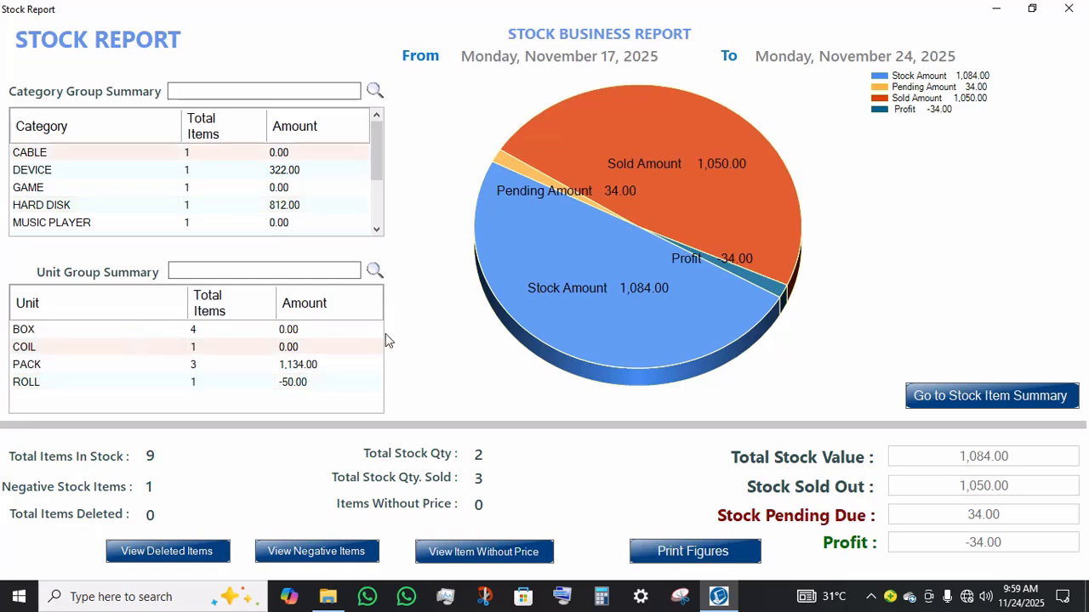
left_click(945, 408)
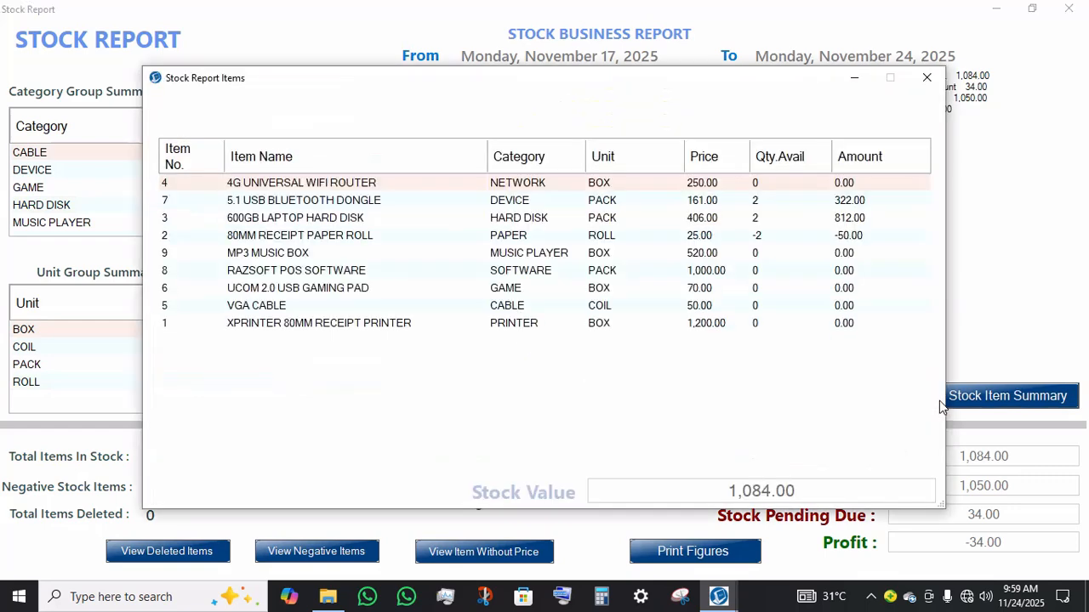
left_click(251, 272)
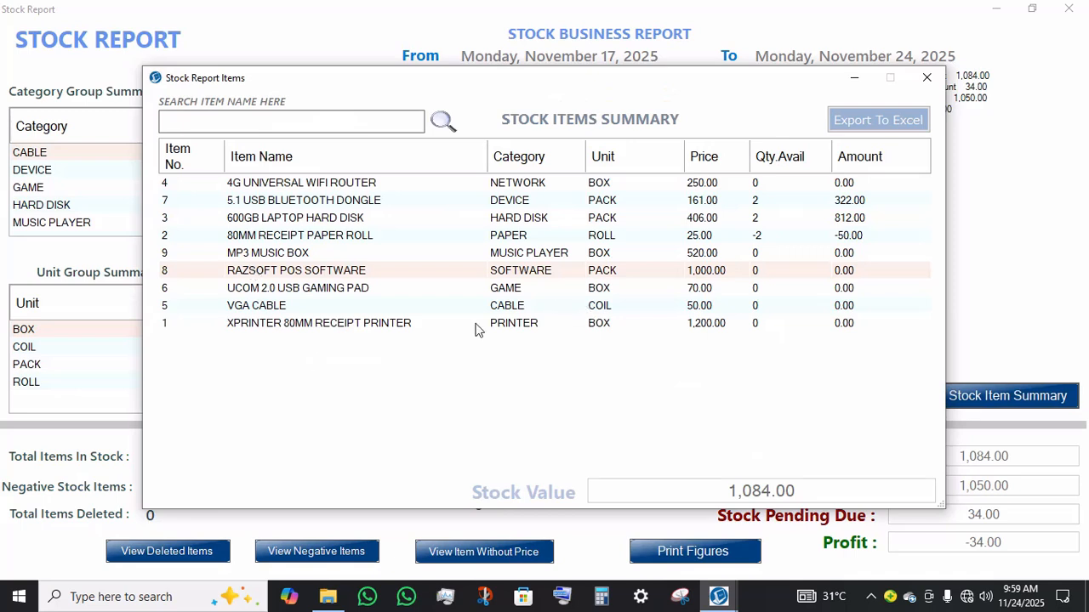
left_click(391, 330)
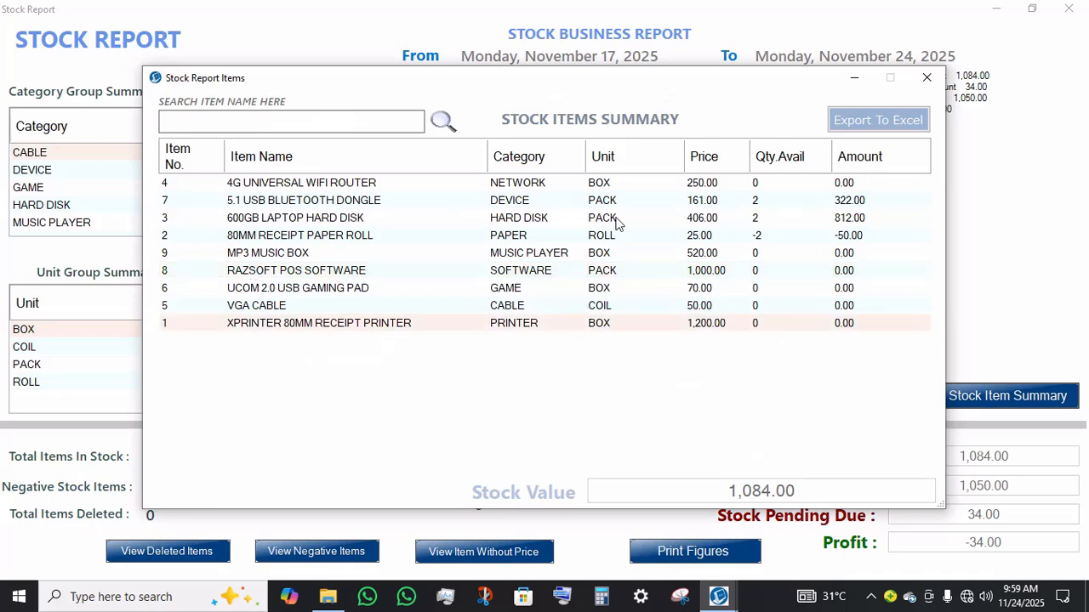
left_click(740, 223)
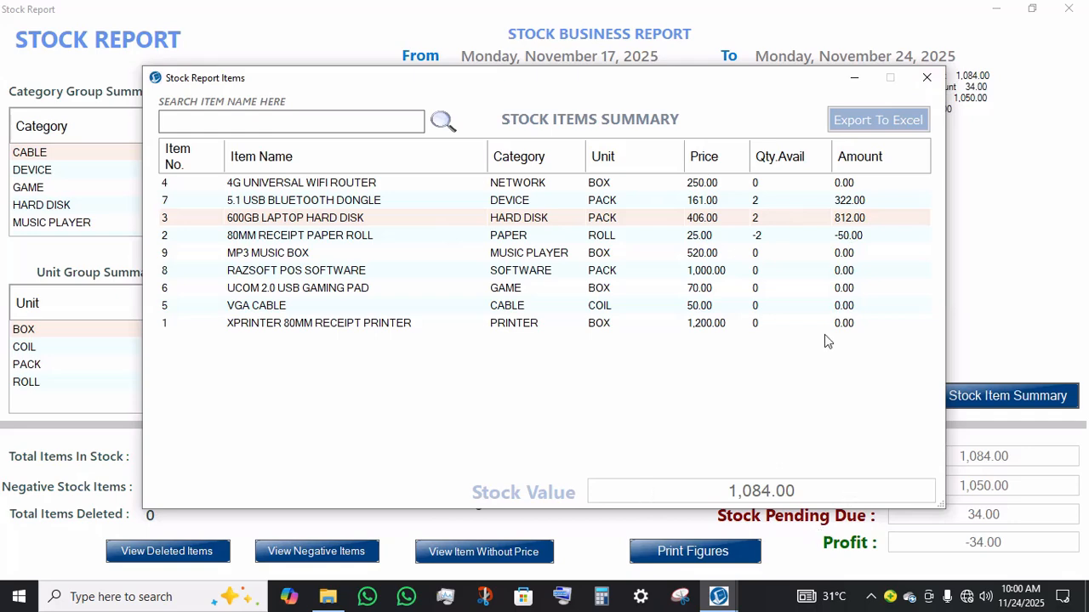
left_click(918, 78)
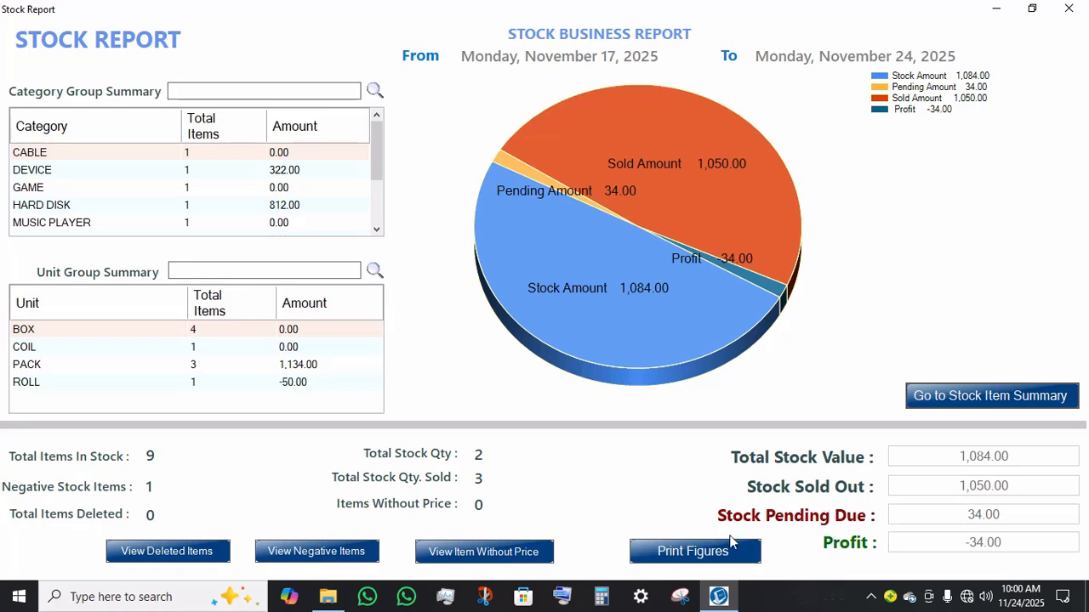
Step: Open the deleted items list from the stock report and close it
left_click(188, 552)
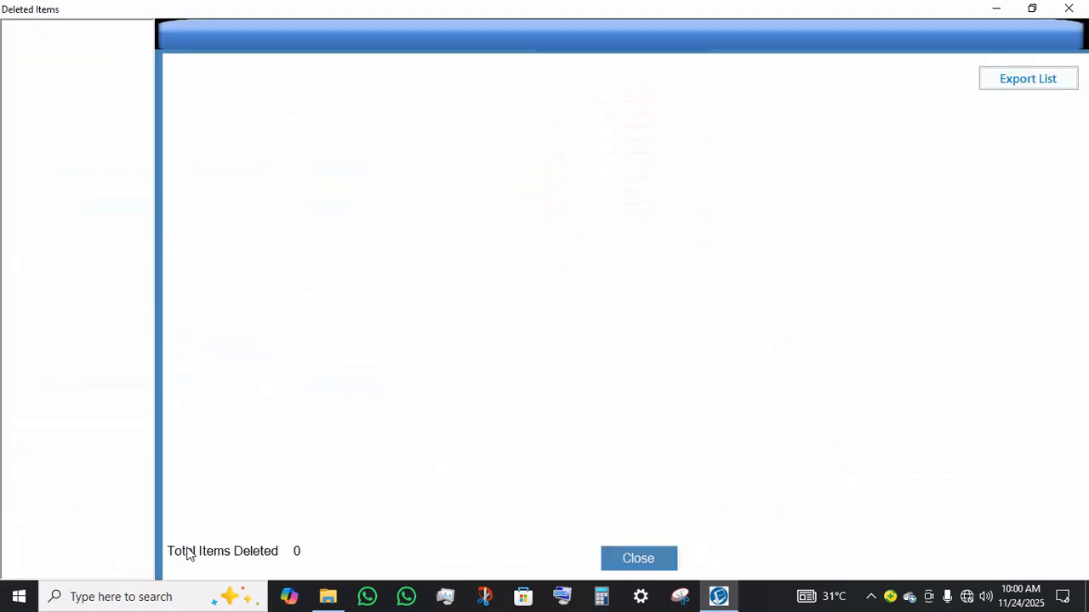
left_click(1069, 8)
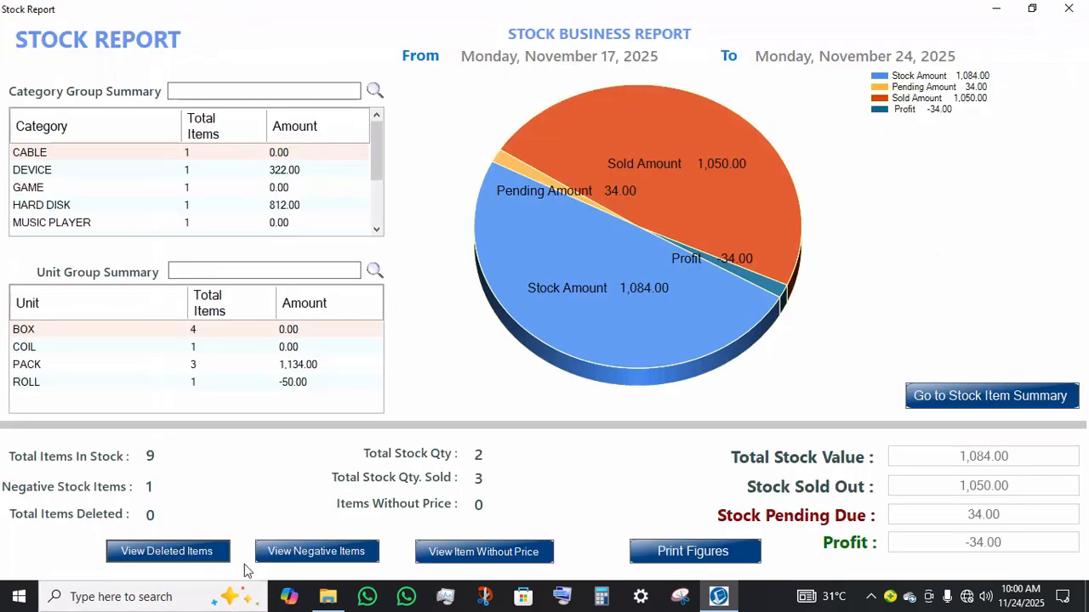
Step: Adjust the negative stock quantity of 80MM RECEIPT PAPER ROLL to 4, save it, and close the negative stock items window
left_click(272, 552)
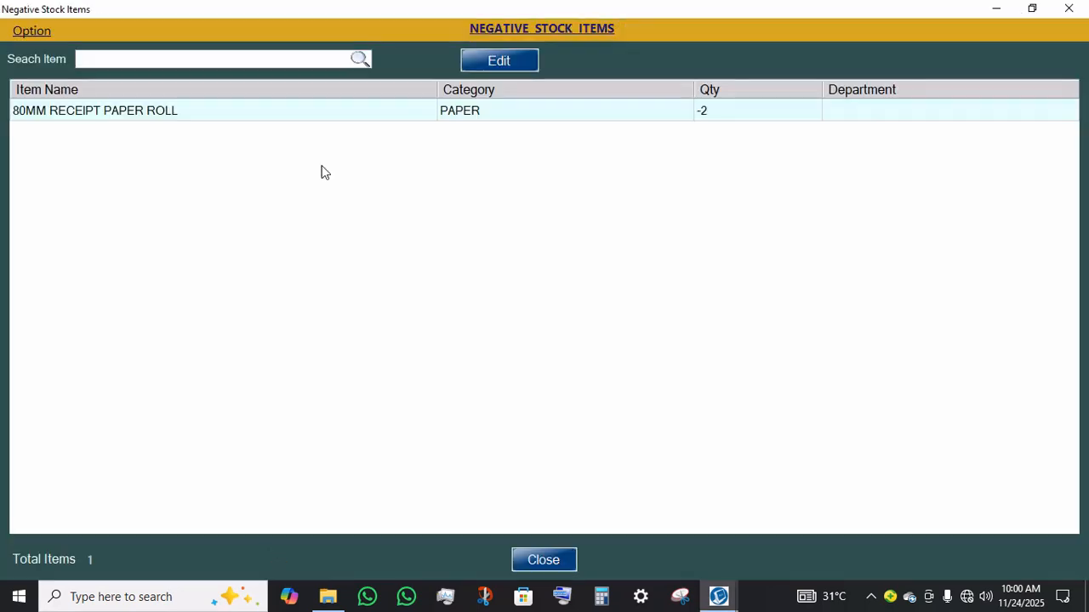
left_click(526, 69)
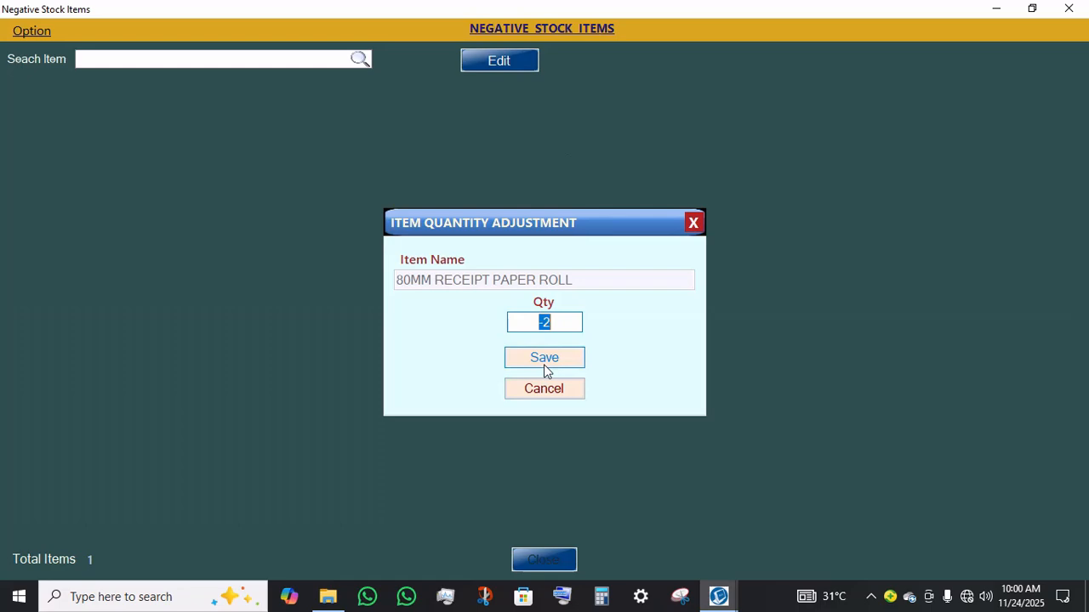
type("4")
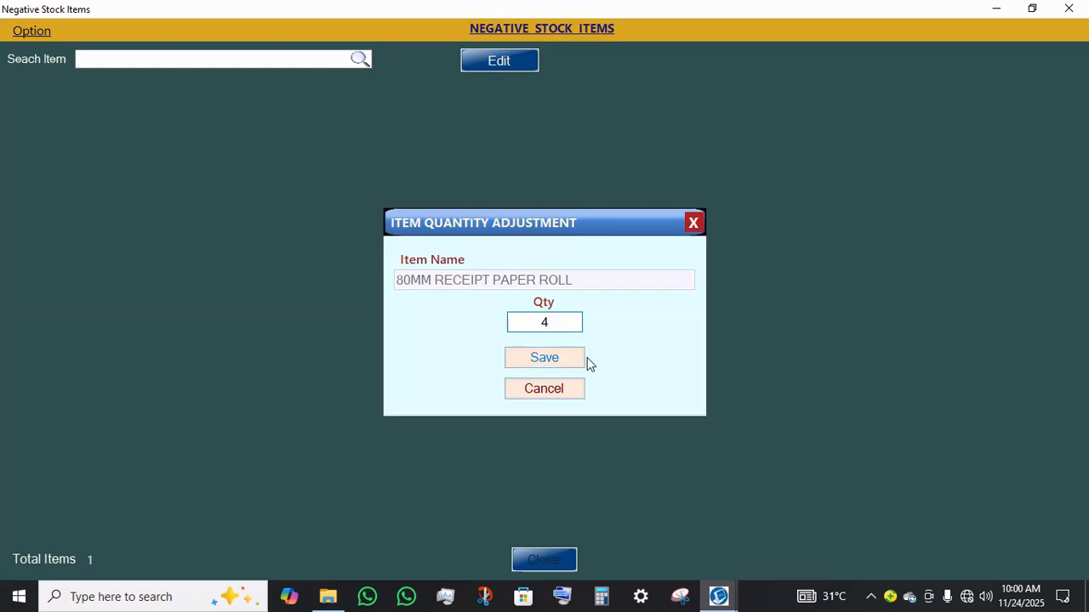
left_click(553, 357)
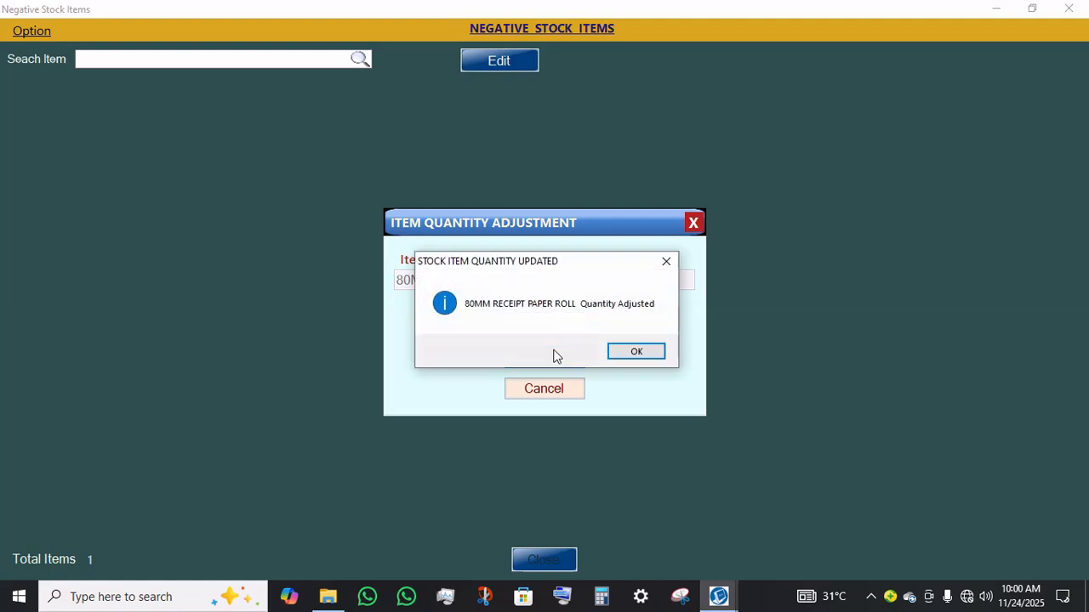
left_click(637, 353)
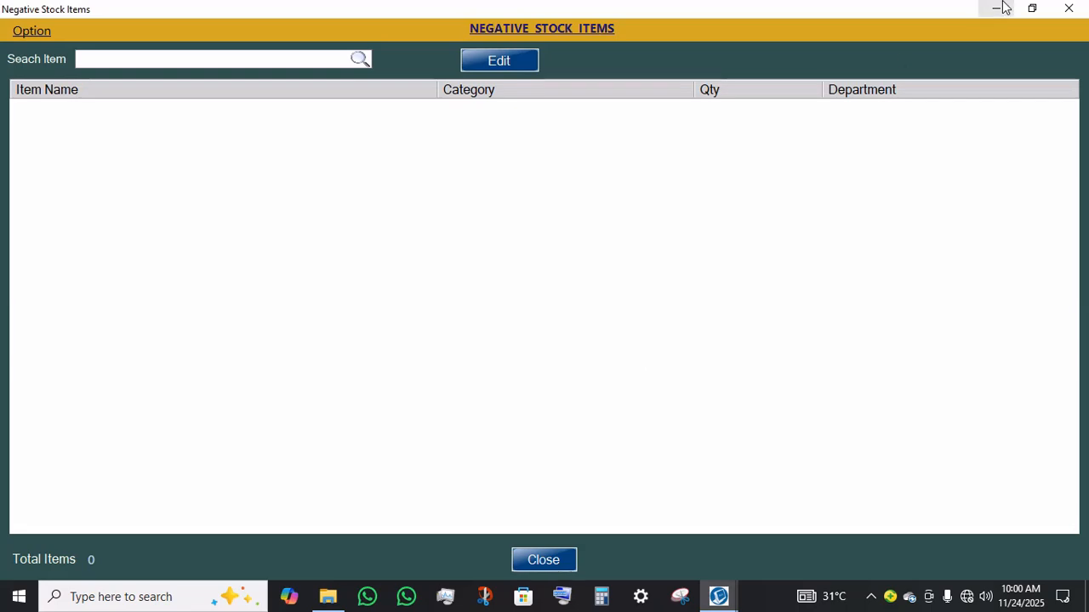
left_click(1070, 7)
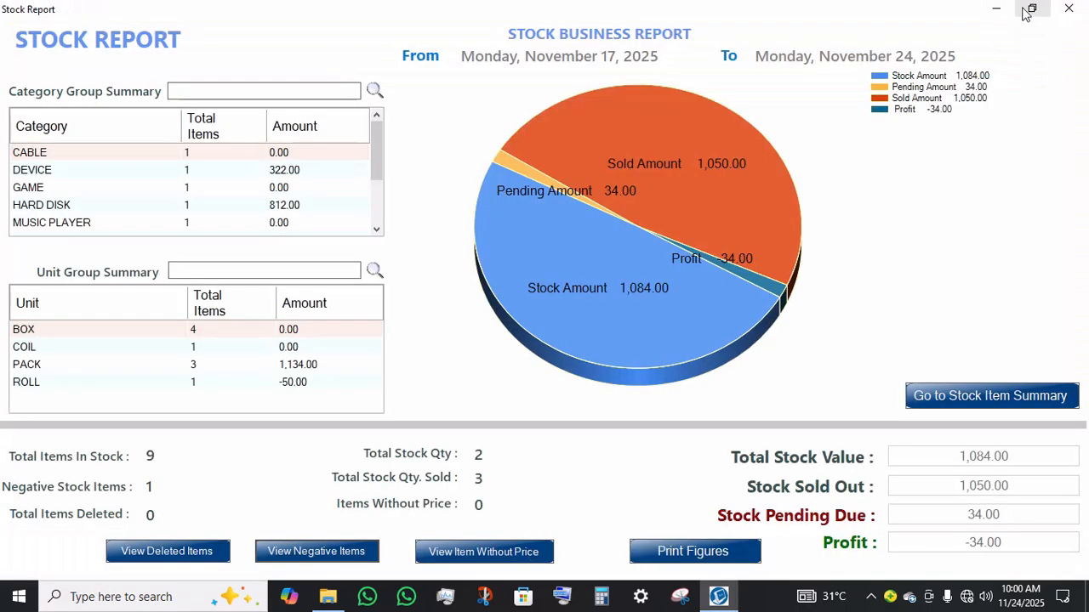
Step: Close the stock report, open the item history and review the 80MM RECEIPT PAPER ROLL's records before closing it
left_click(1061, 8)
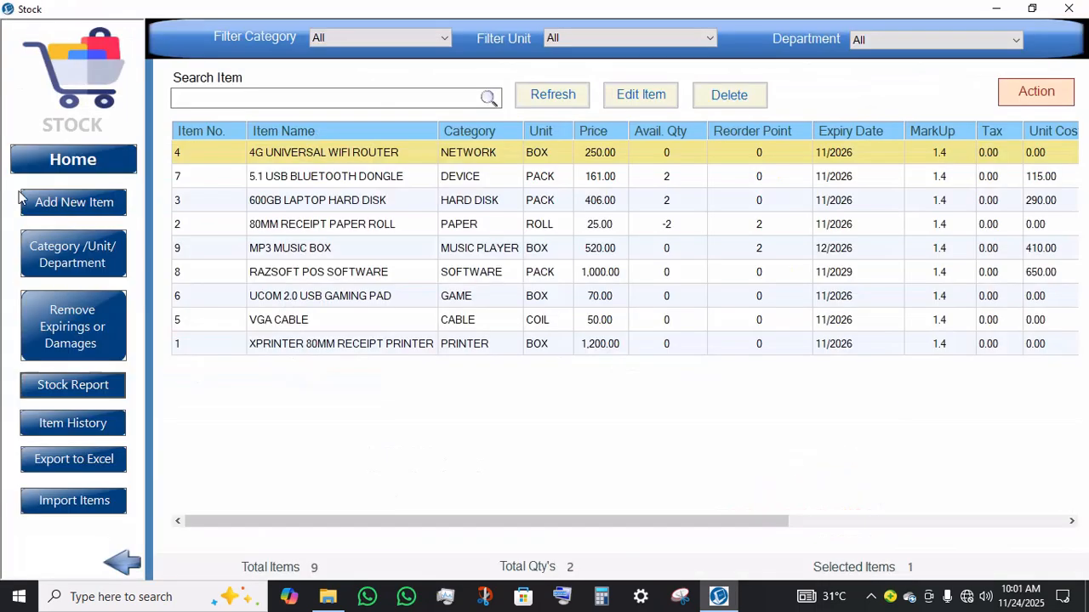
left_click(70, 423)
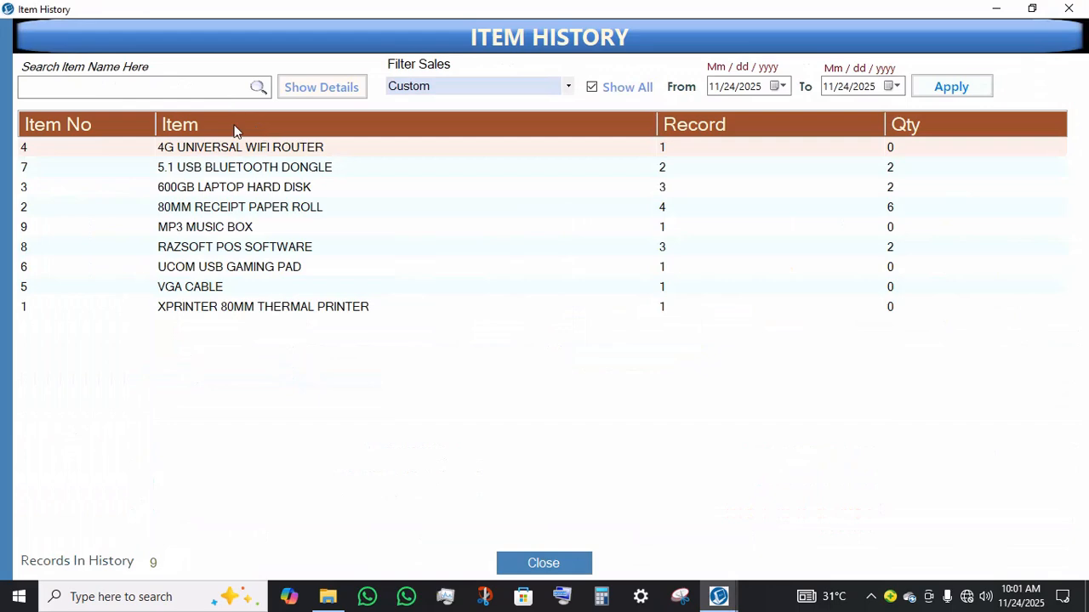
left_click(225, 210)
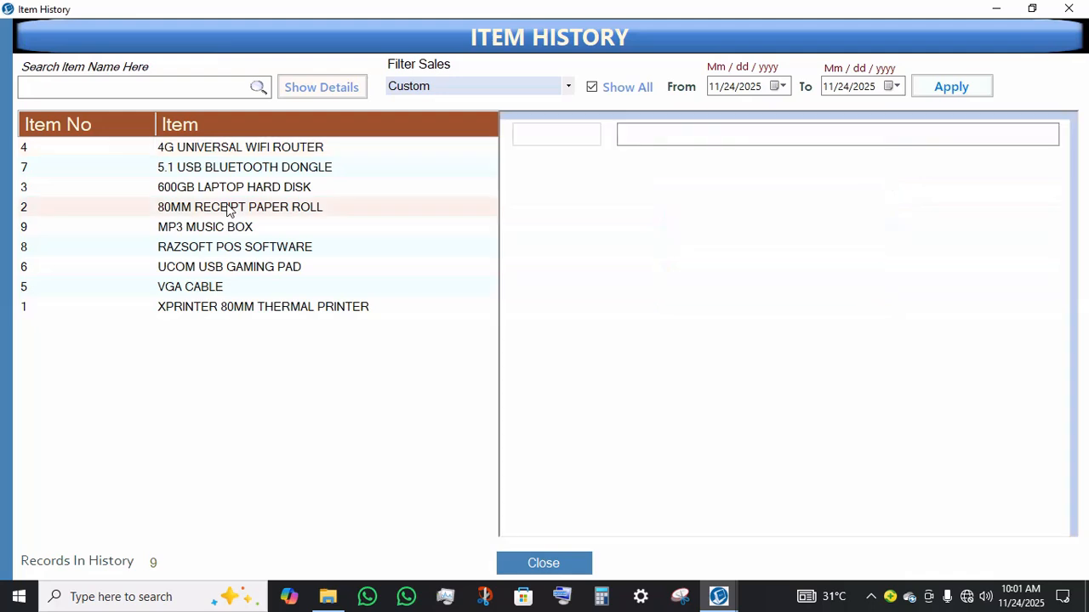
left_click(644, 240)
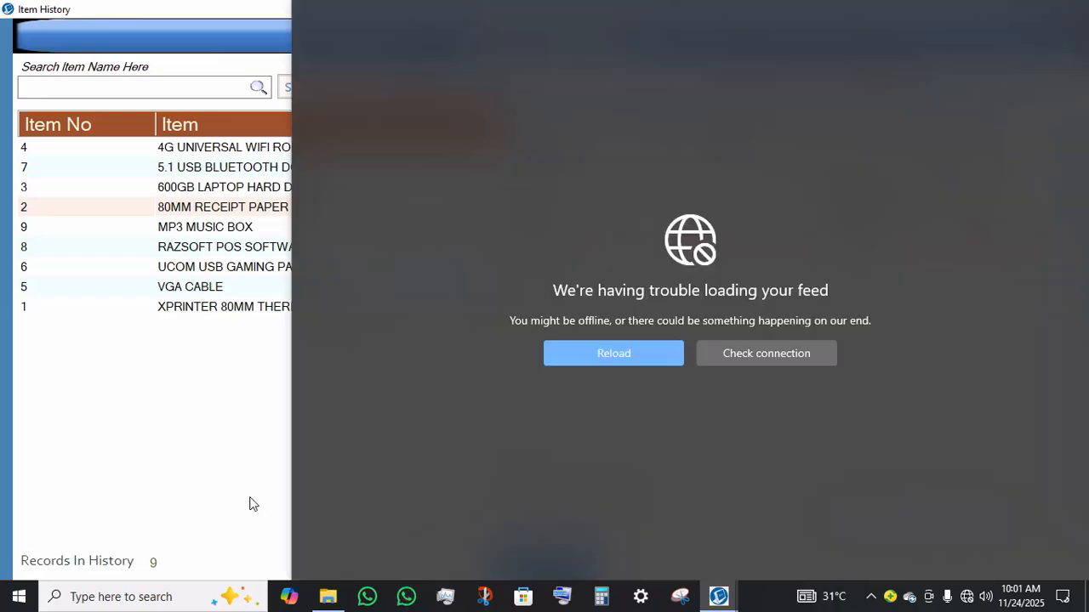
left_click(5, 295)
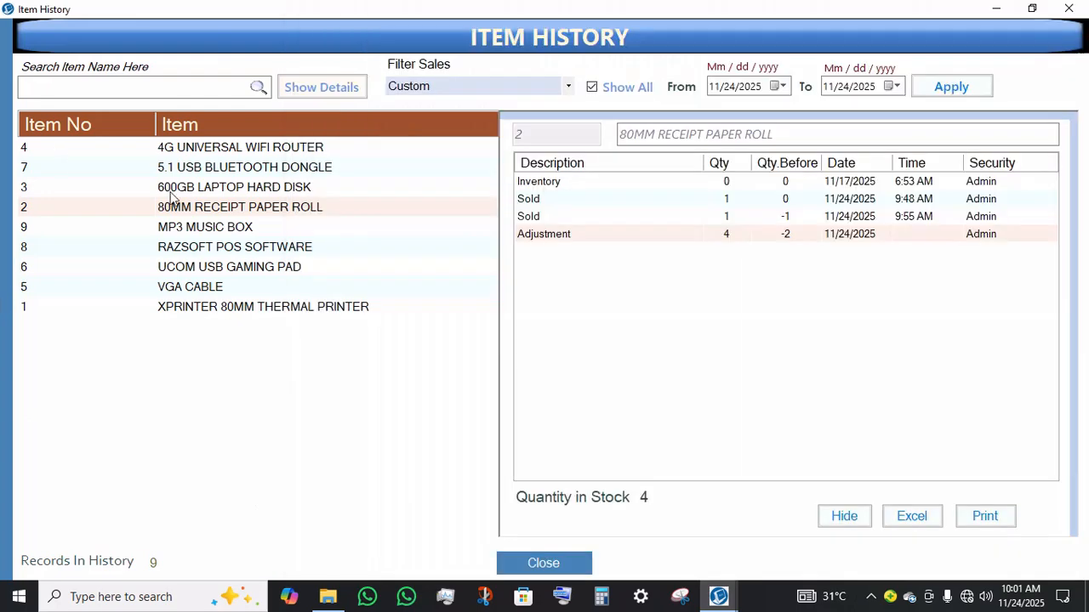
left_click(537, 557)
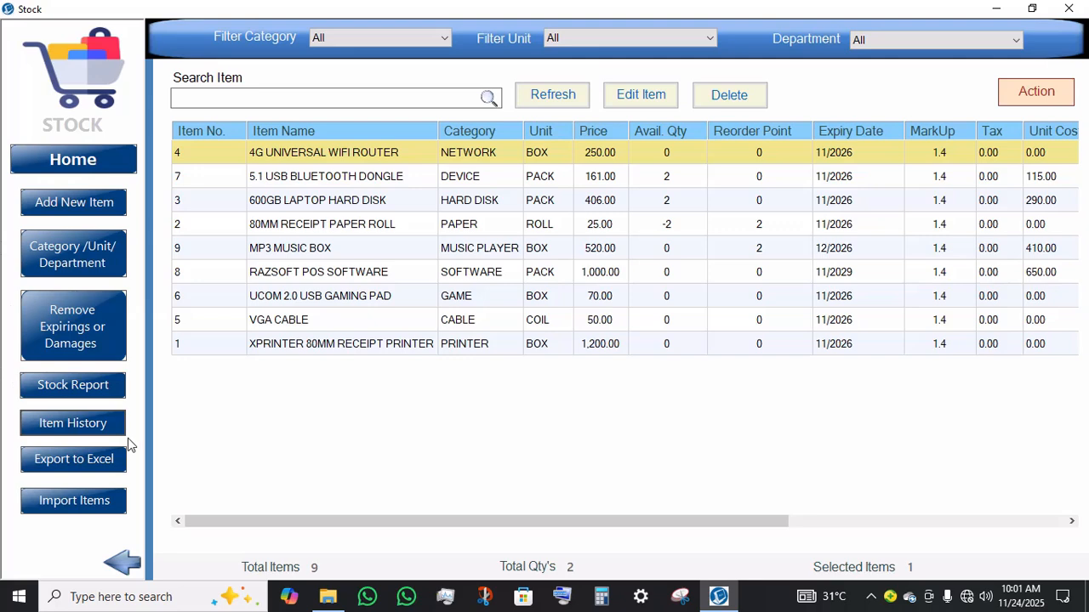
Step: Export the stock list to Excel and select all cells in the new workbook
left_click(73, 463)
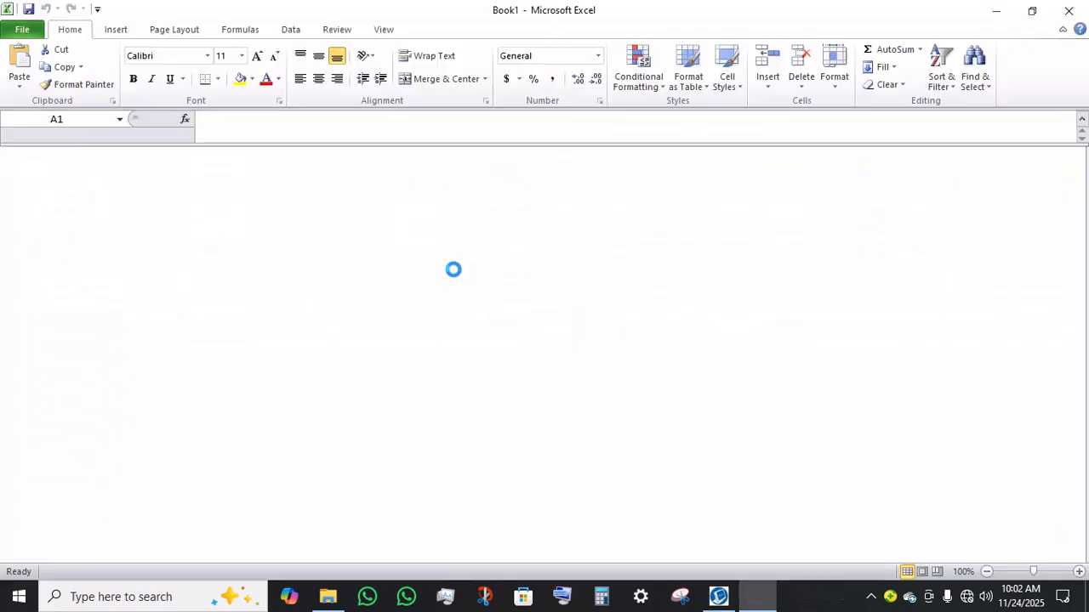
key("ctrl+a")
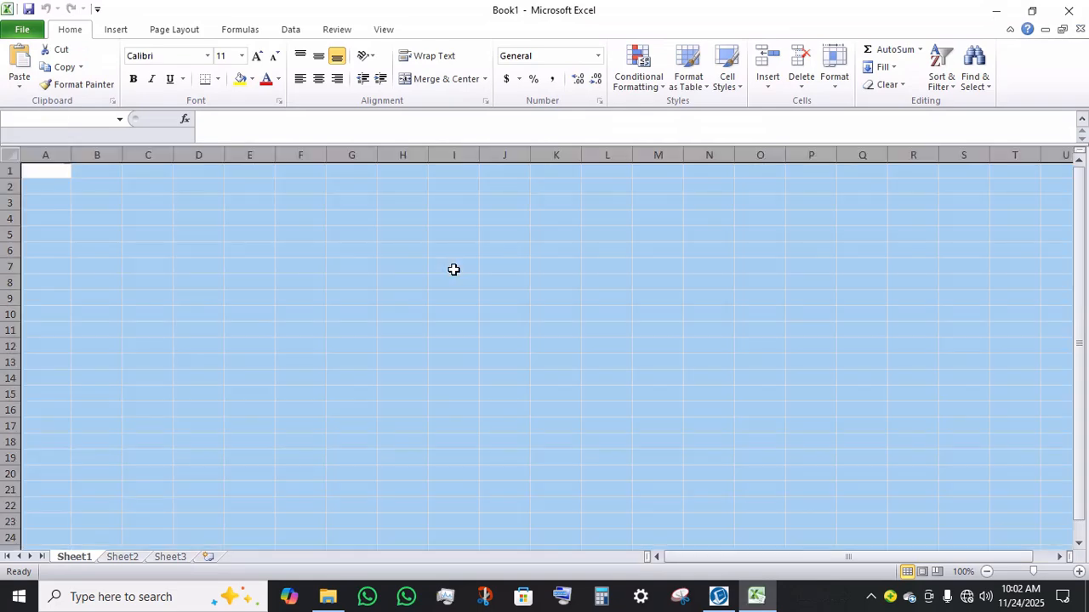
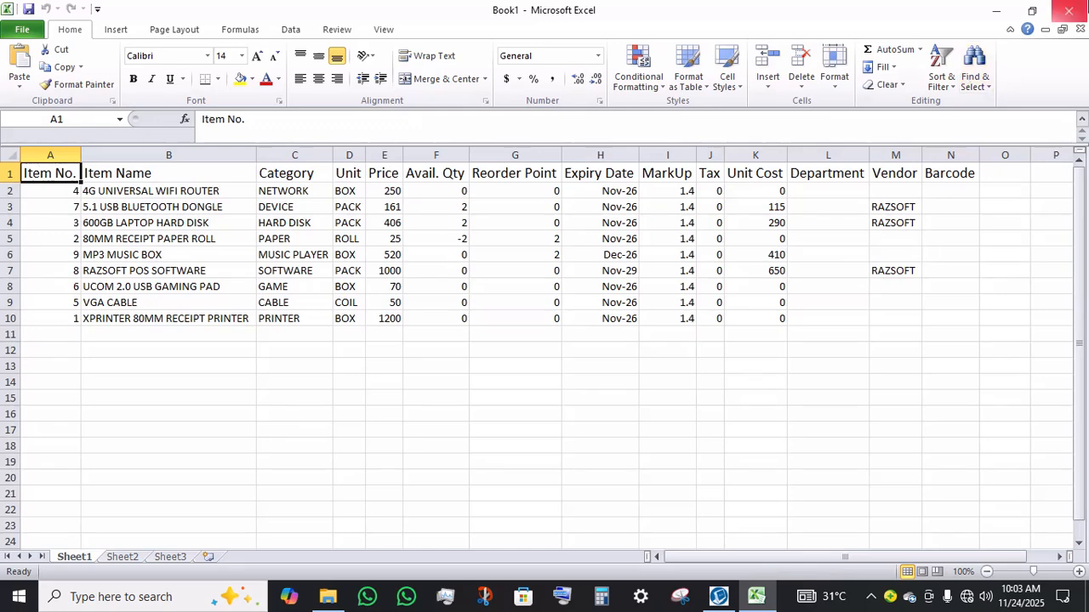
Step: Close the exported stock workbook without saving it
left_click(1032, 10)
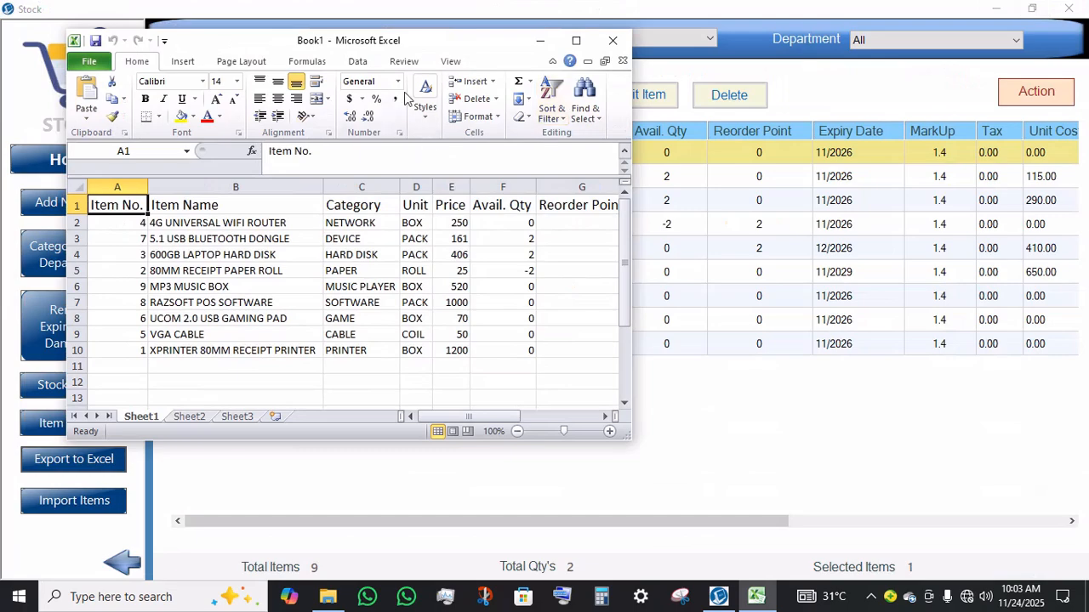
left_click_drag(420, 43, 689, 104)
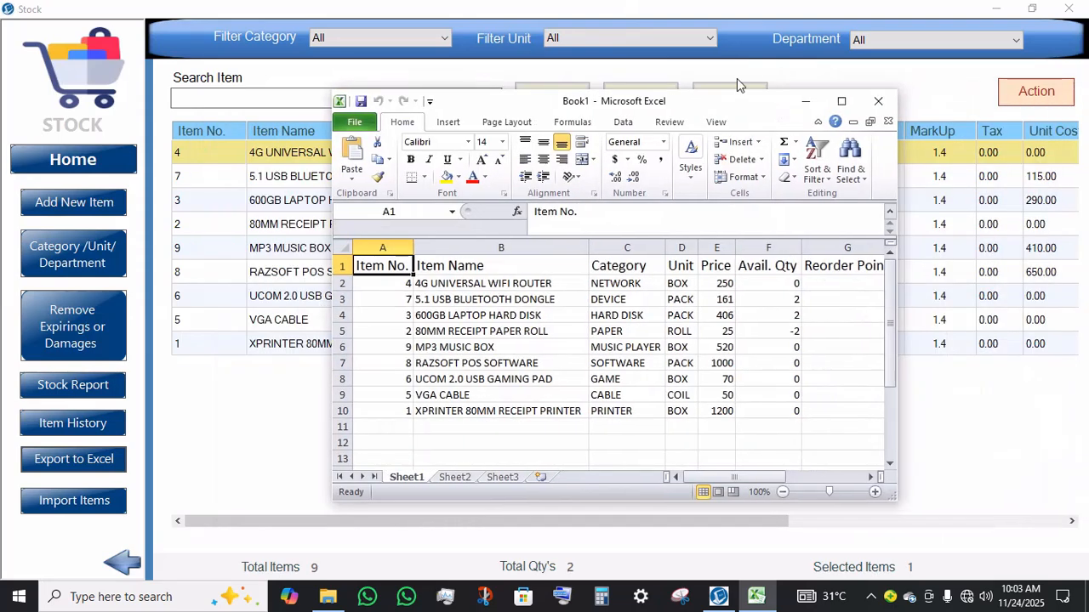
left_click(830, 105)
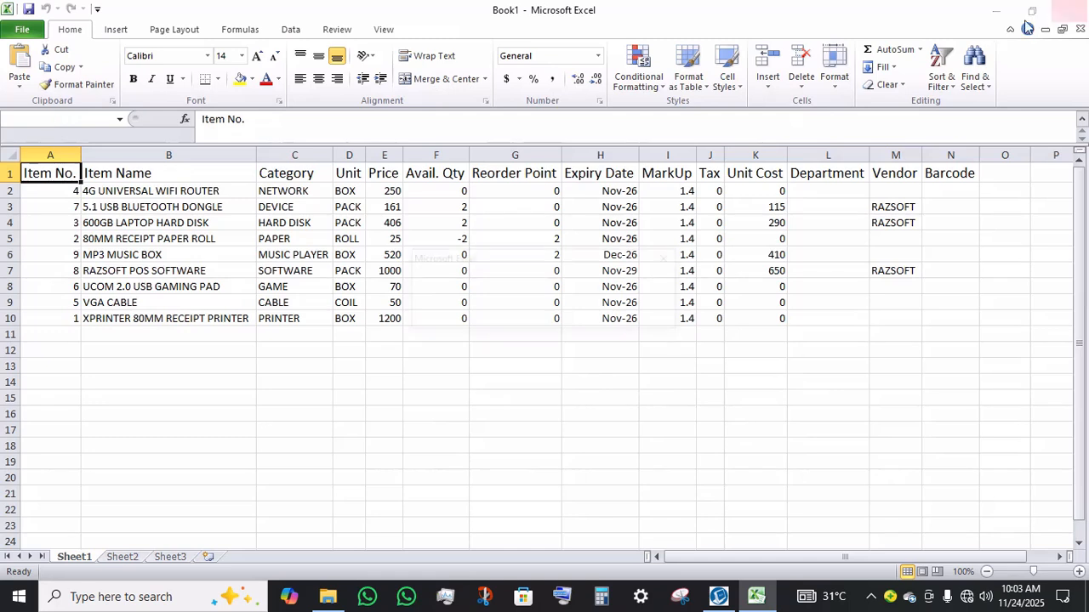
left_click(1063, 8)
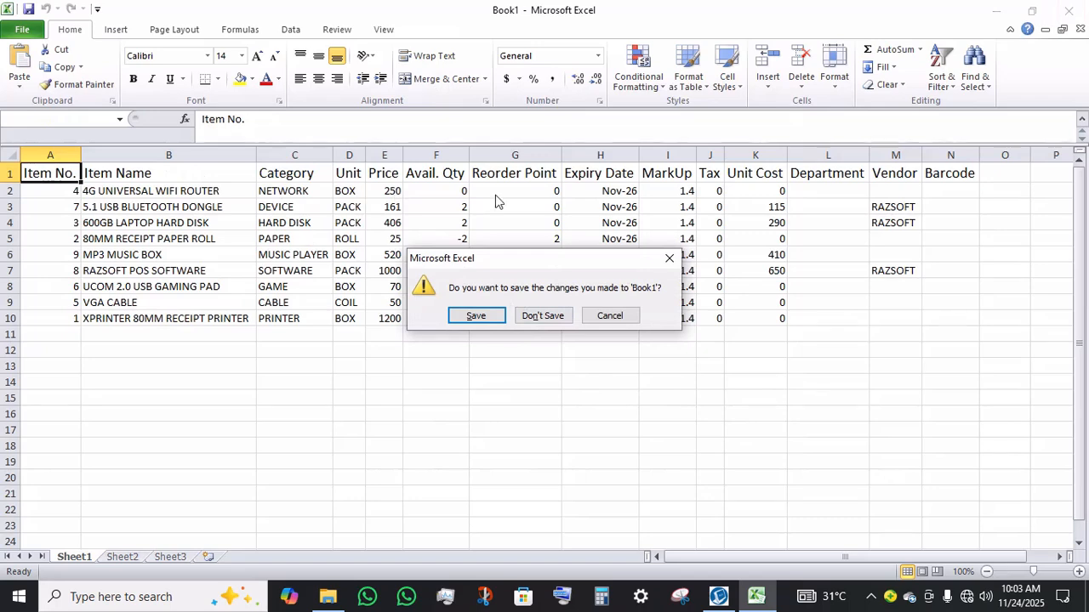
left_click(540, 316)
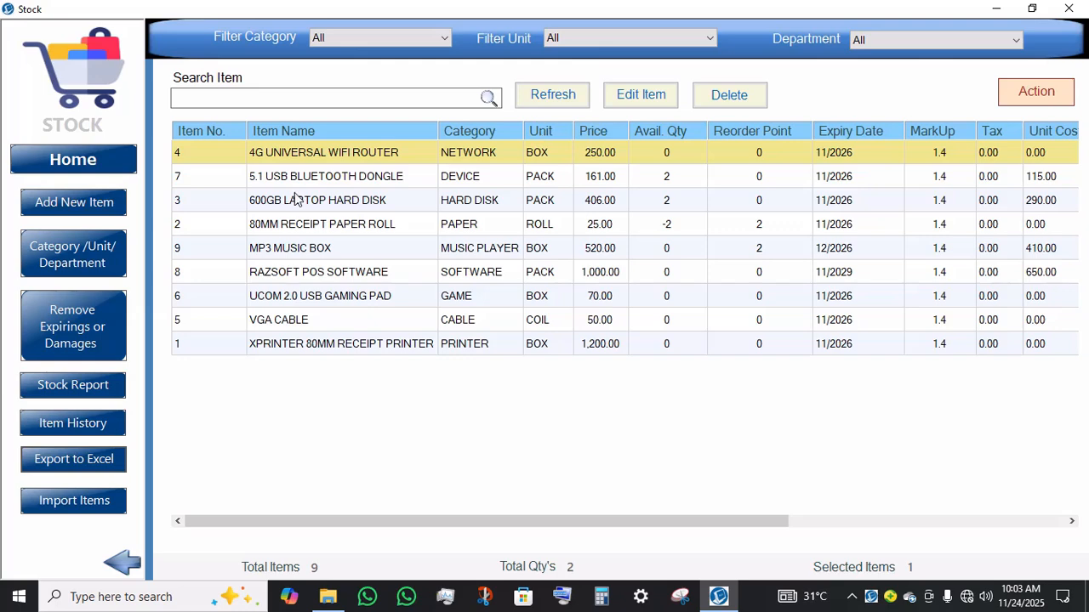
Step: Close the stock window and start Physical Inventory Stock Taking from the inventory options
key("Escape")
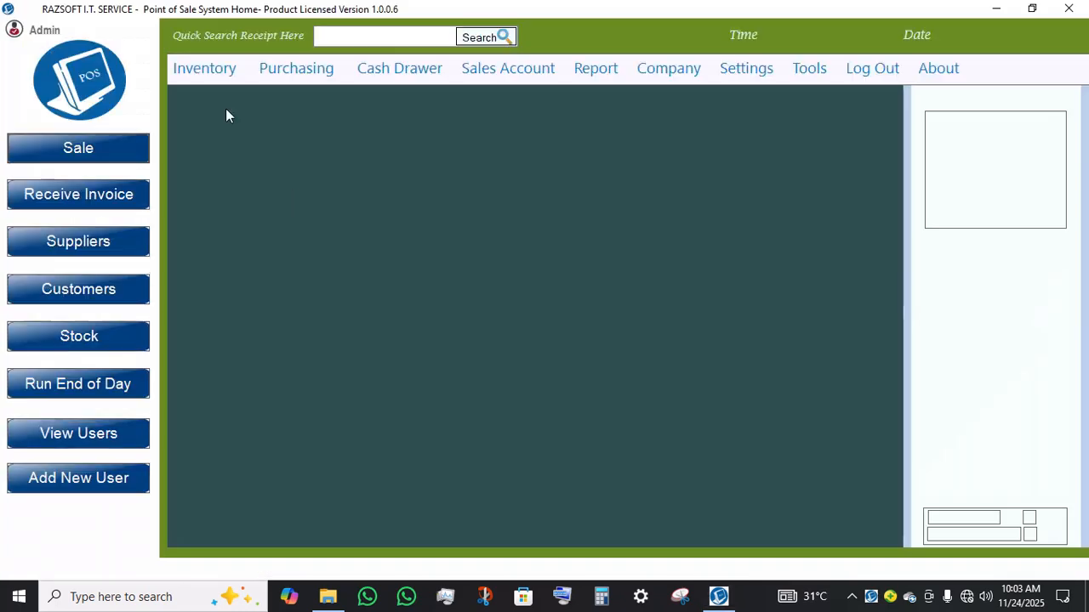
left_click(205, 68)
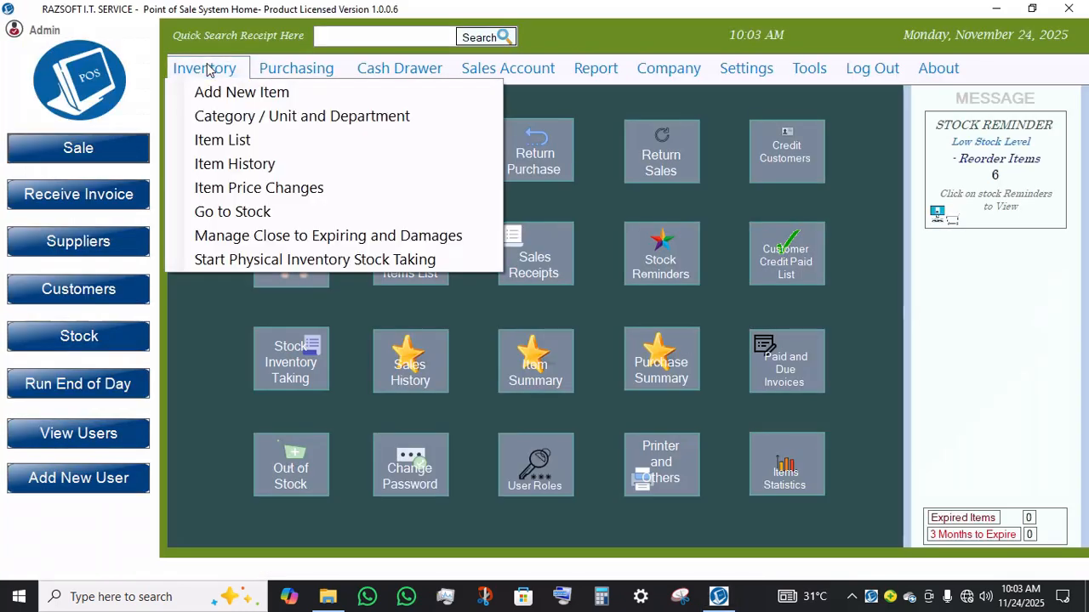
left_click(330, 266)
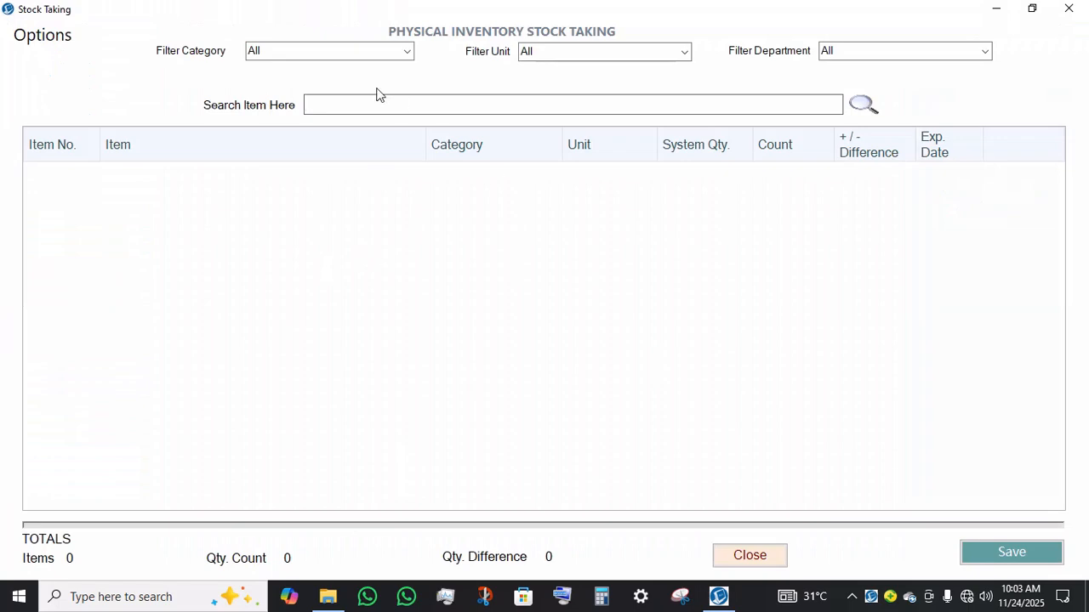
Step: Filter the stock-taking list to the MOUSE category and search for items starting with M
left_click(406, 49)
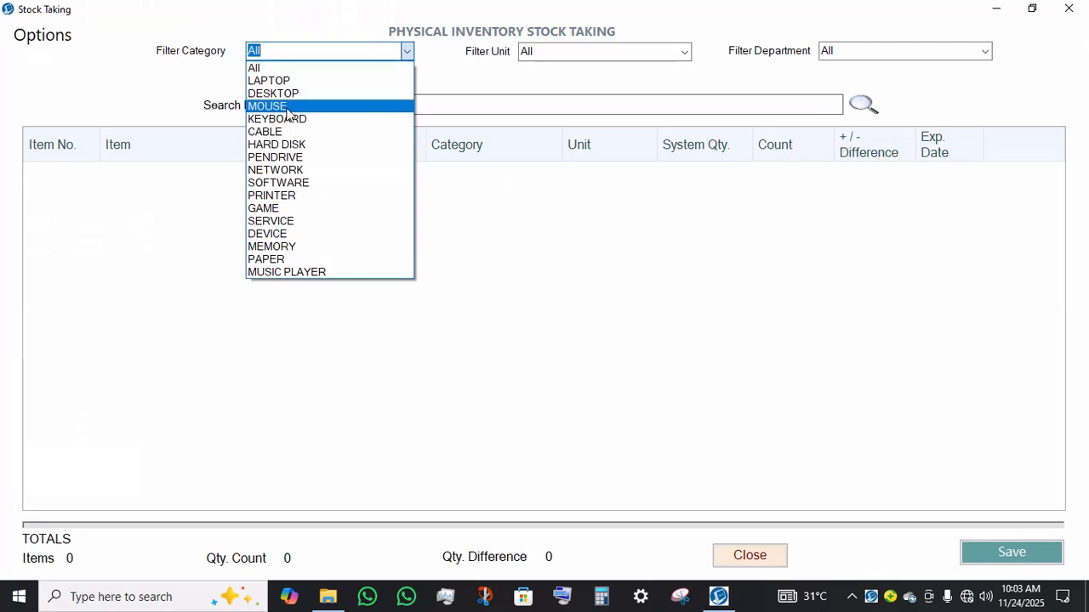
left_click(292, 108)
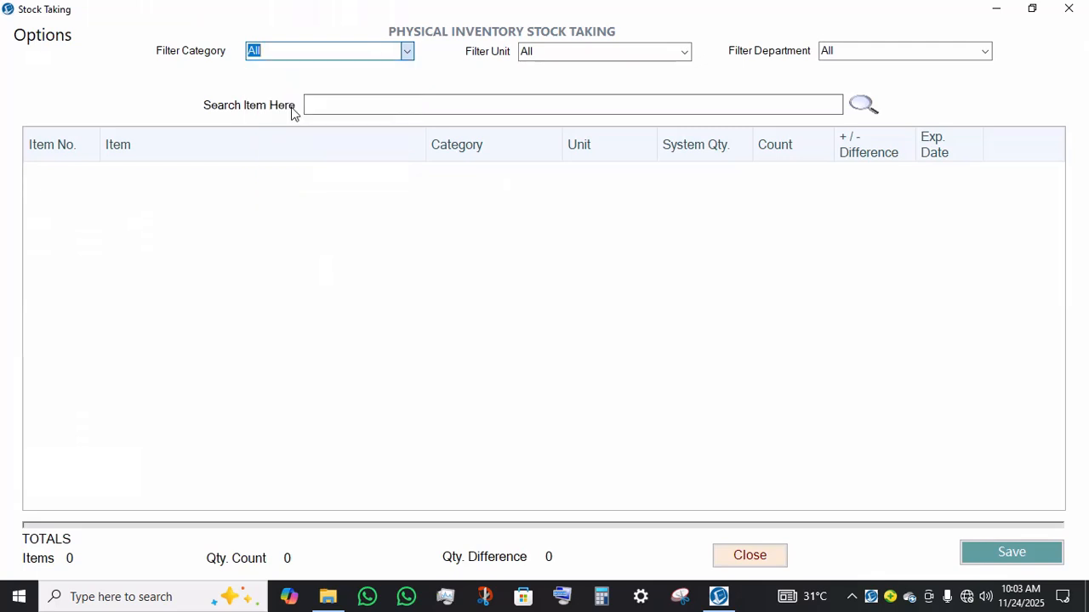
left_click(415, 110)
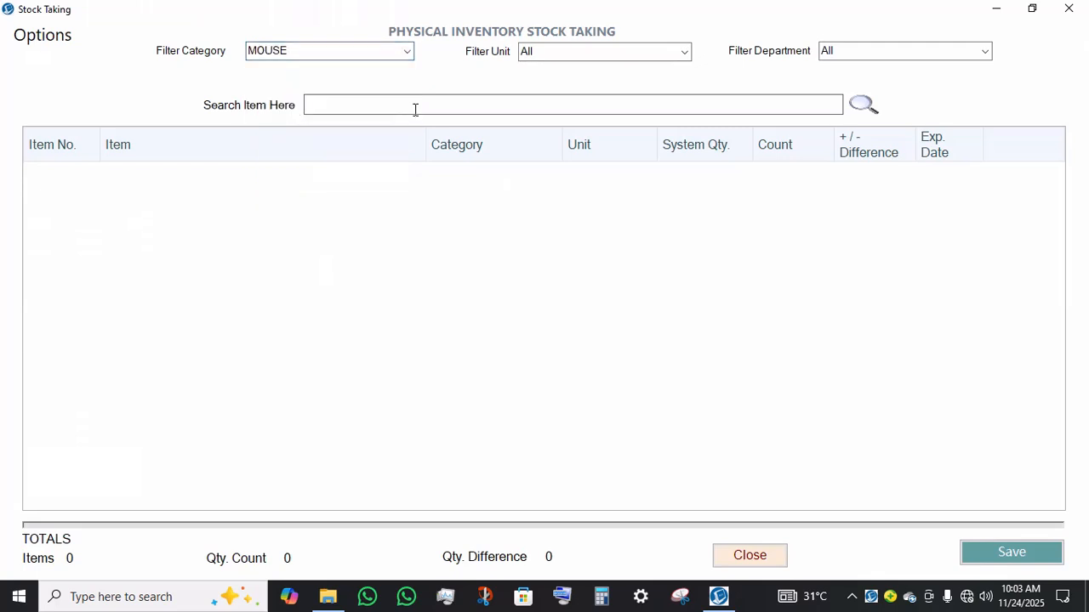
type("MO")
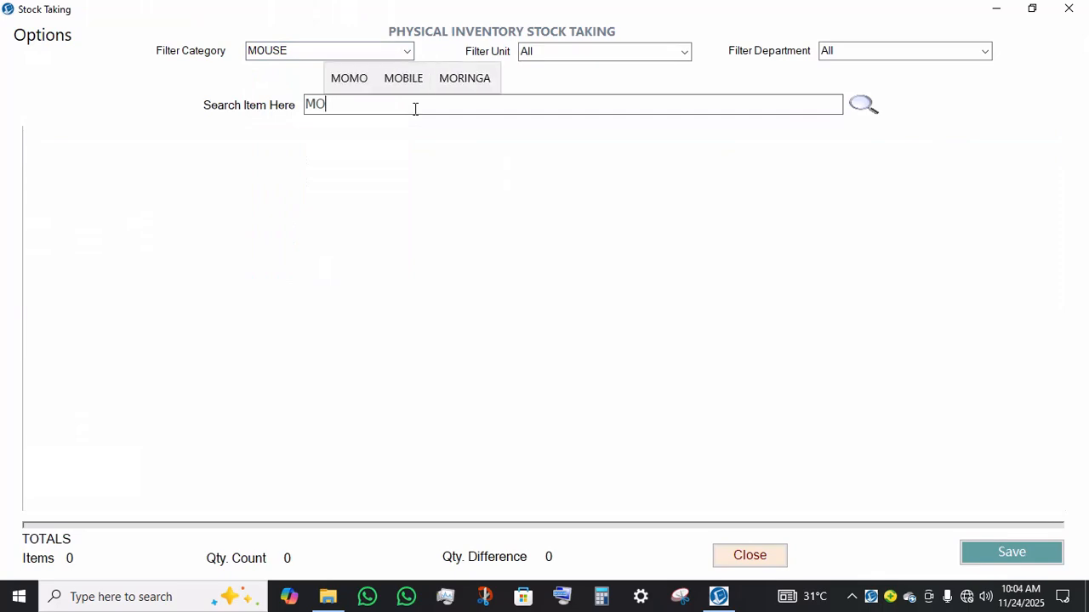
key("BackSpace")
key("BackSpace")
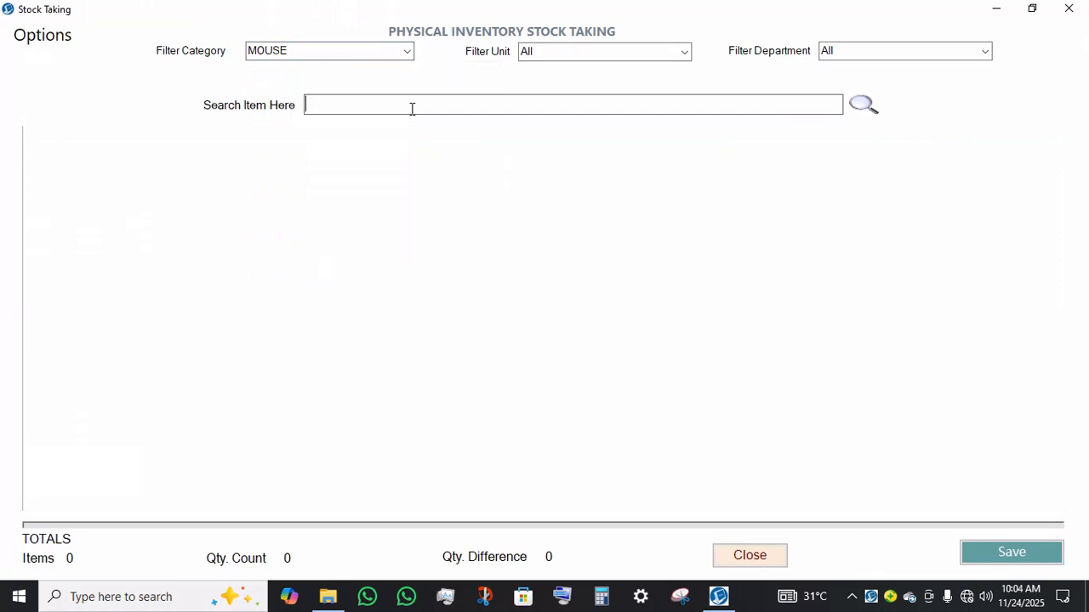
type("M")
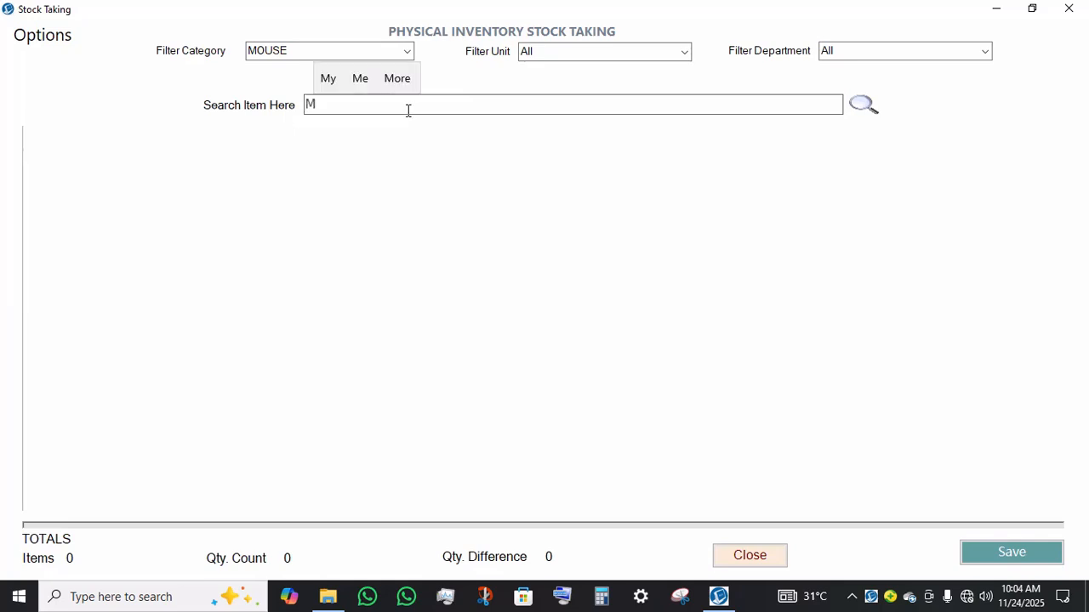
Step: Filter the category to CABLE and add VGA CABLE to the stock count list
left_click(408, 53)
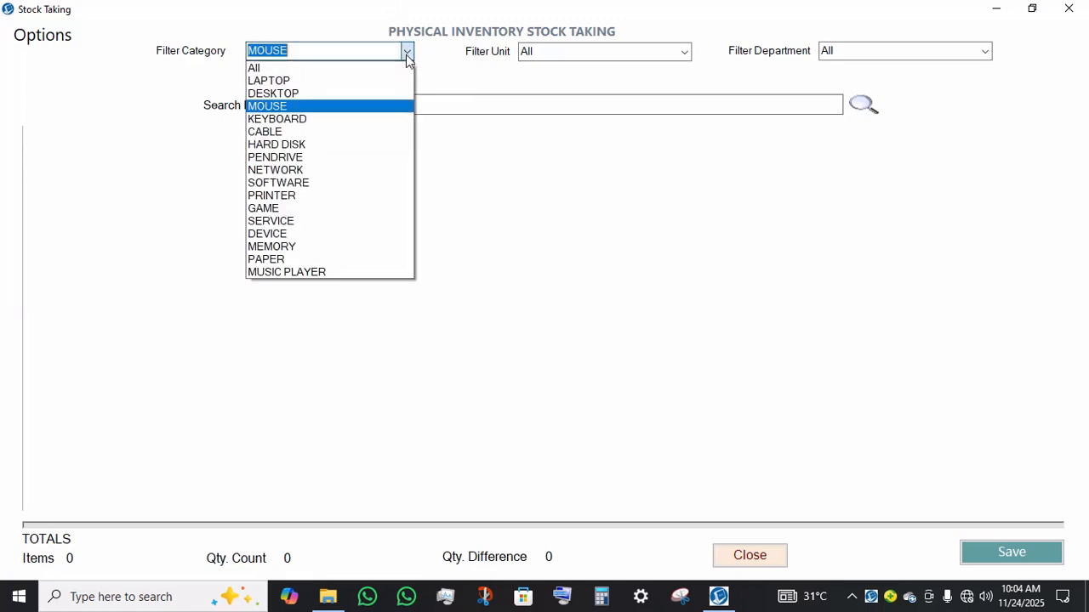
left_click(292, 131)
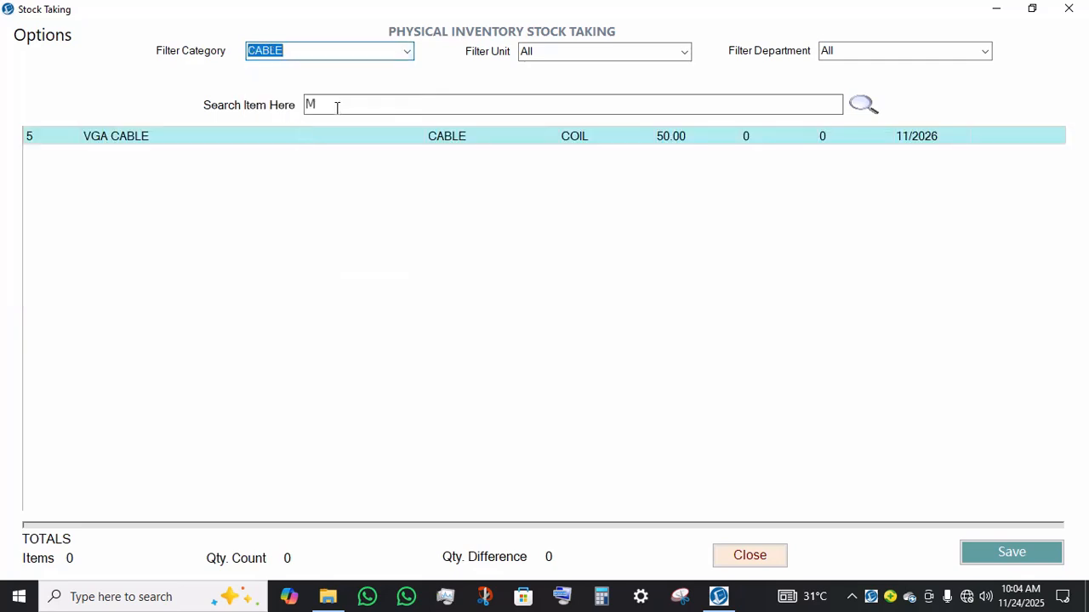
left_click(262, 139)
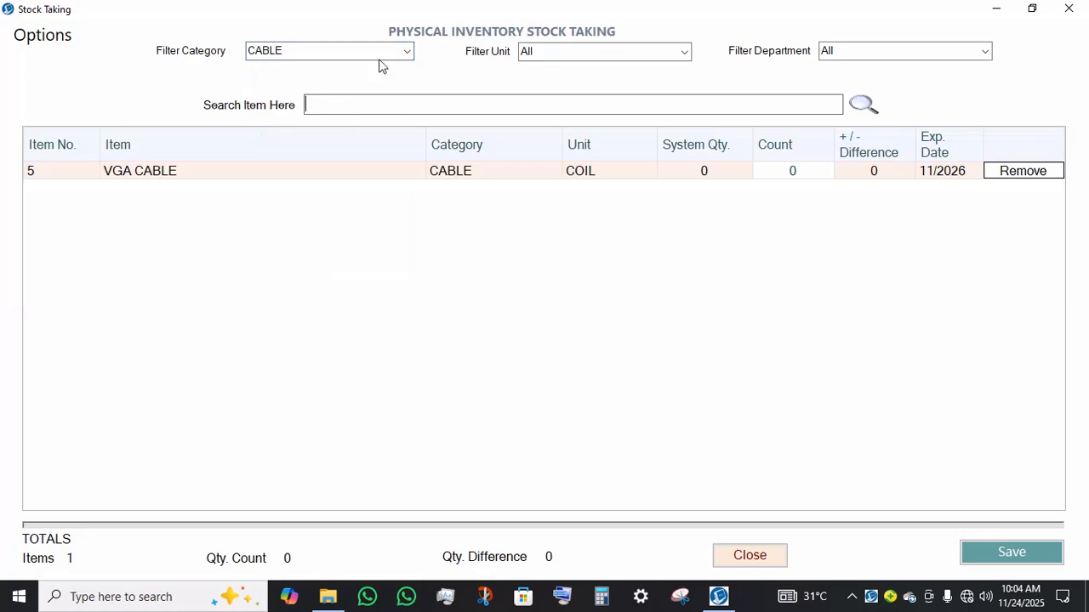
Step: Reset the category filter to All and add 80MM RECEIPT PAPER ROLL to the count list
left_click(407, 51)
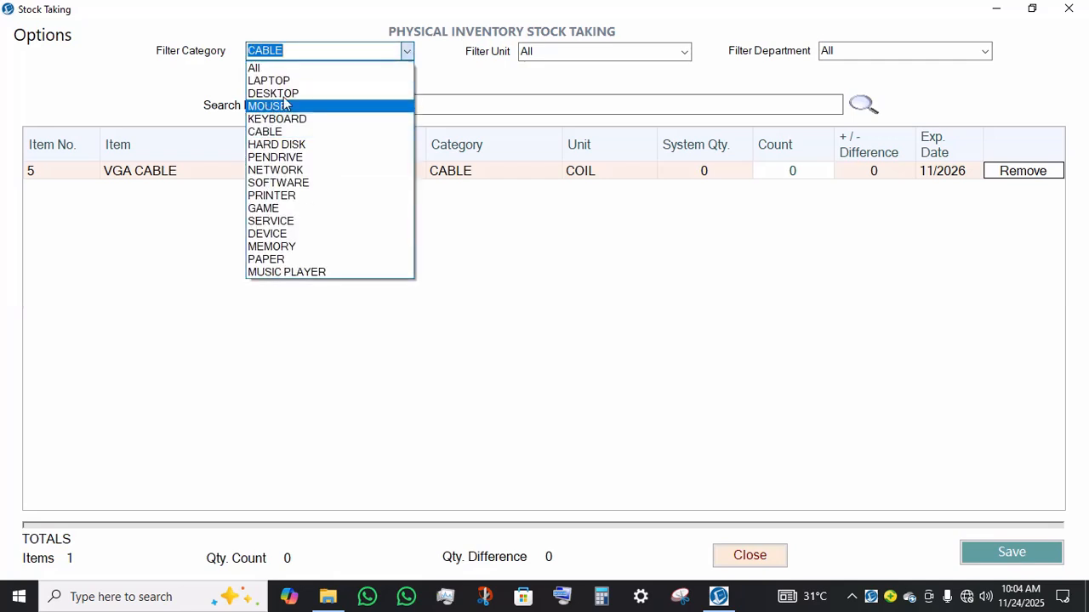
left_click(358, 68)
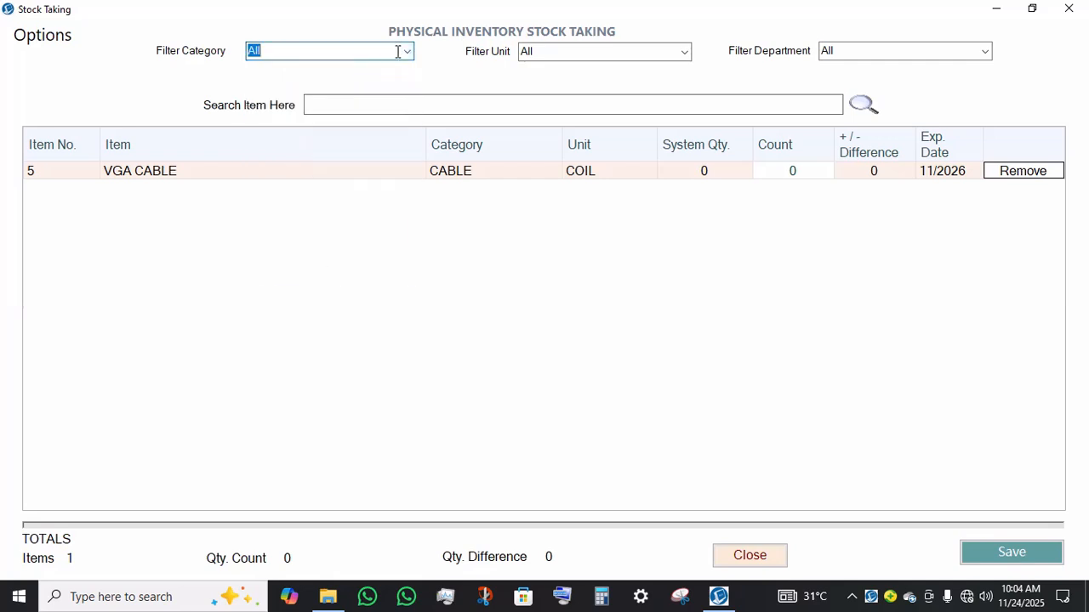
left_click(406, 52)
left_click(406, 52)
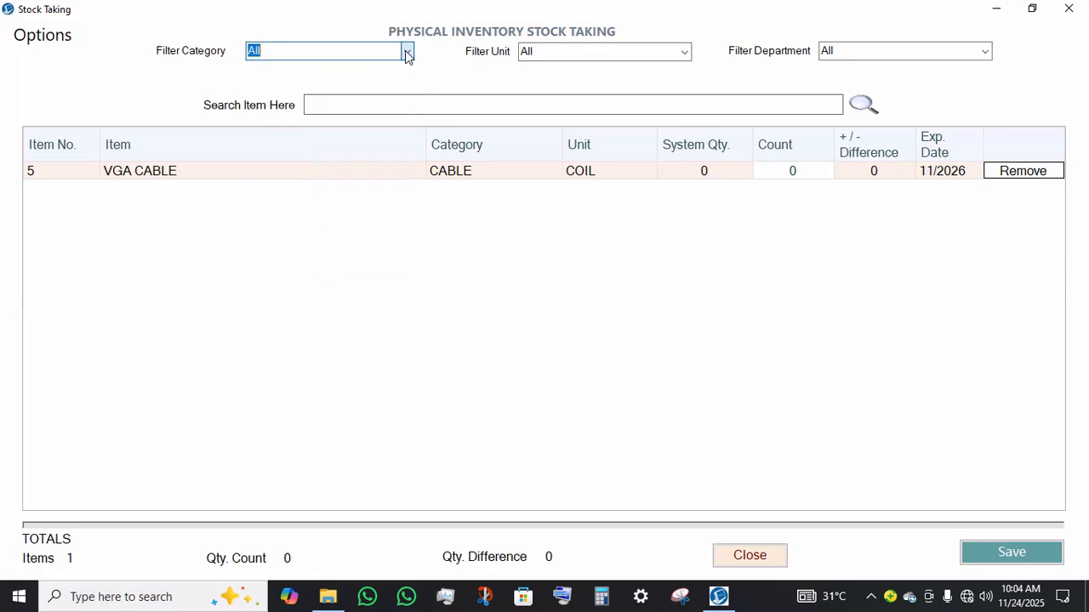
left_click(541, 97)
type("H")
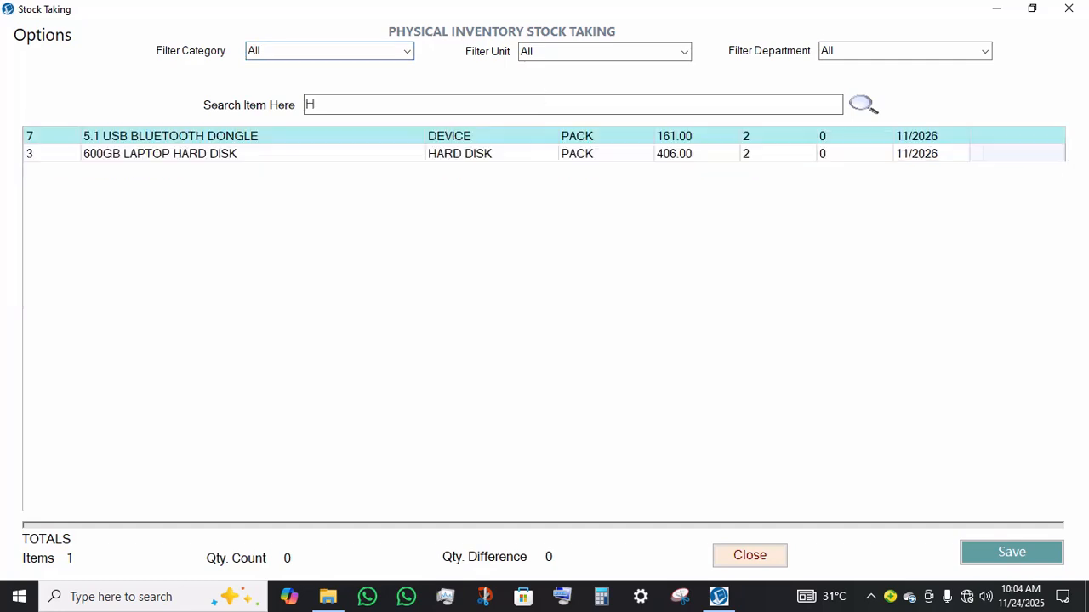
key("BackSpace")
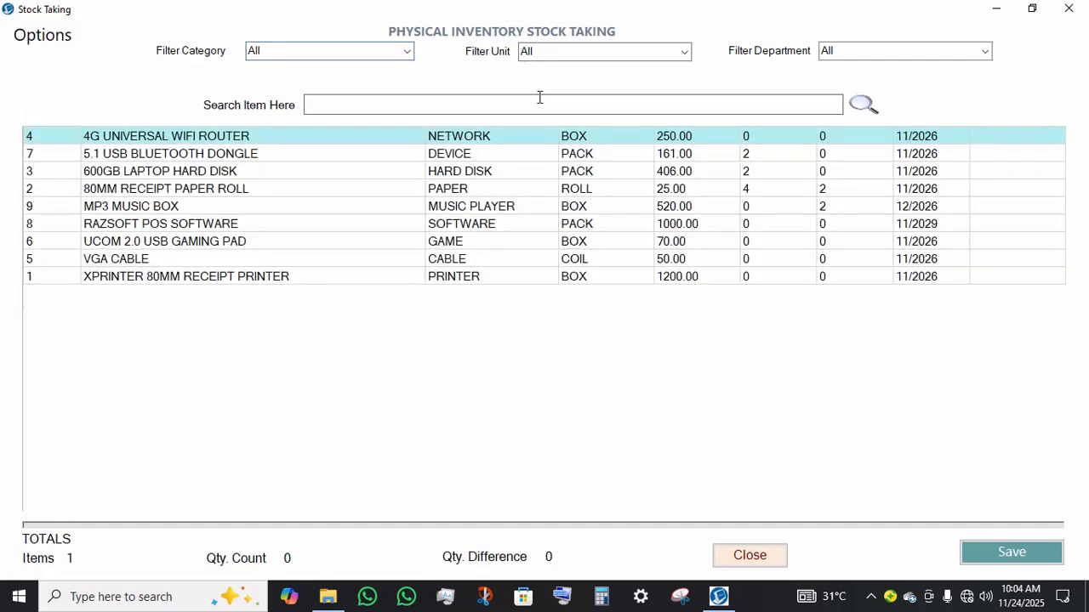
double_click(345, 182)
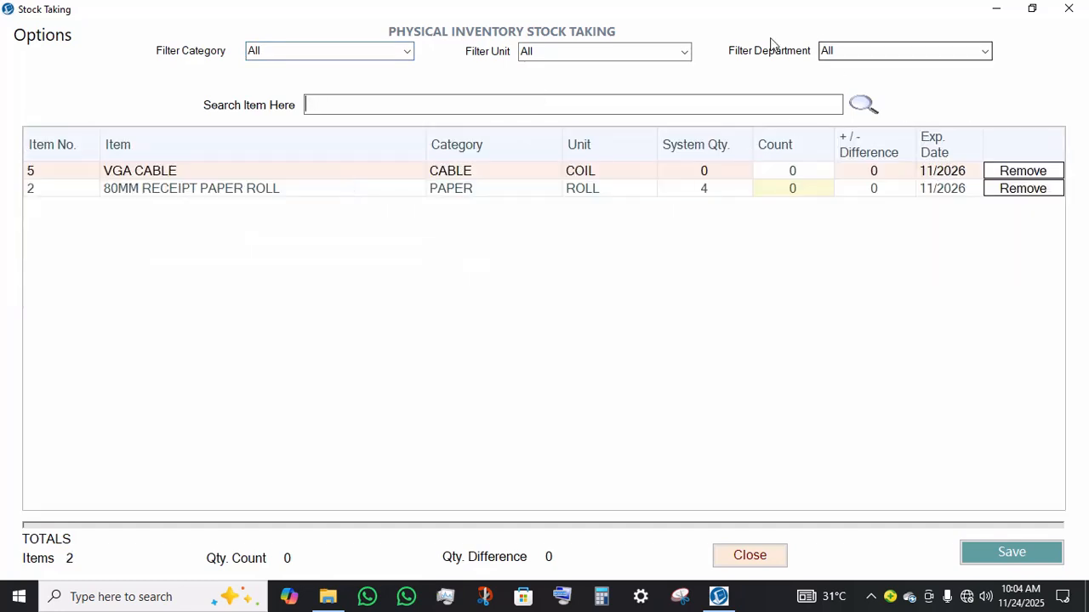
Step: Filter the unit to PACK and add 5.1 USB BLUETOOTH DONGLE to the count list
left_click(680, 53)
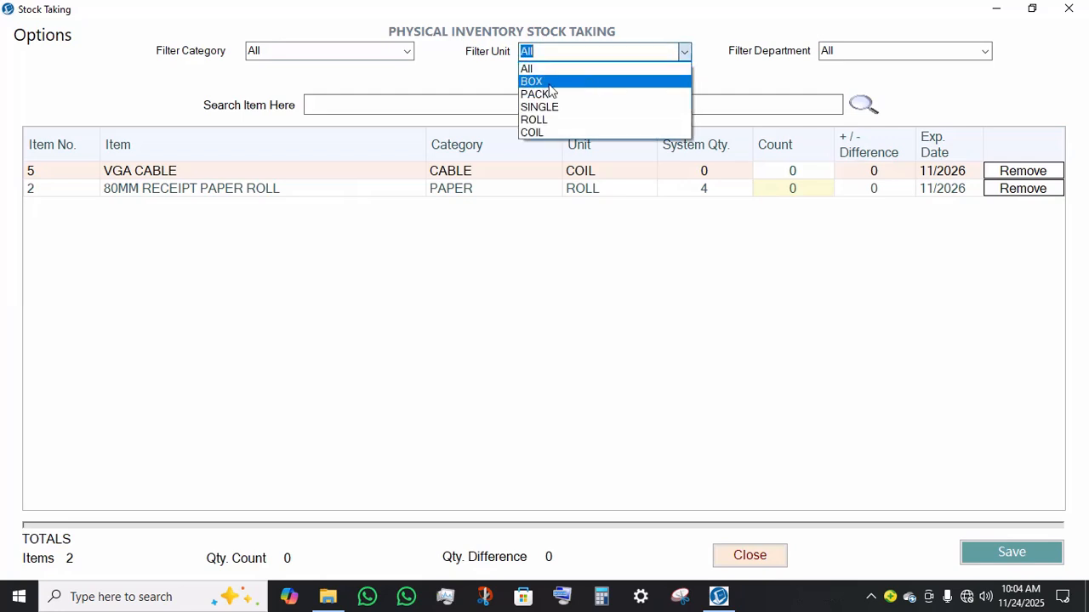
left_click(546, 94)
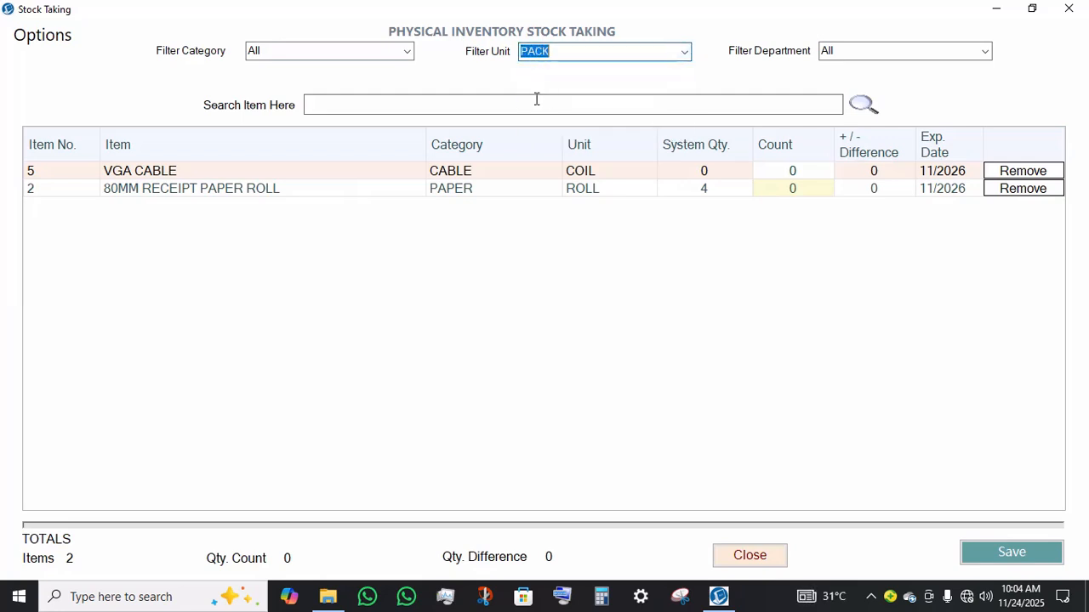
type("FV")
key("BackSpace")
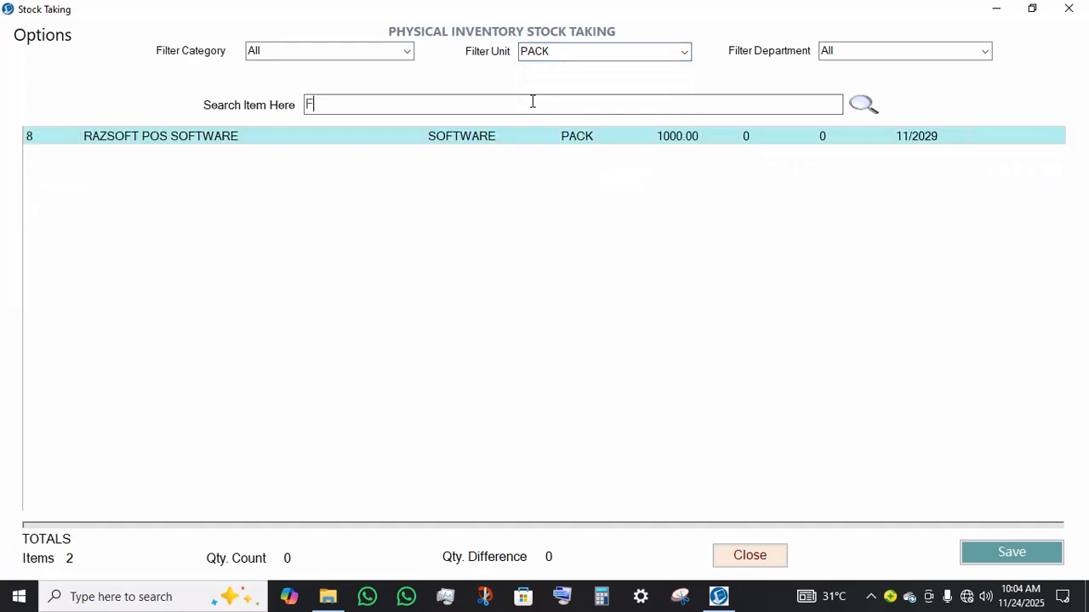
key("BackSpace")
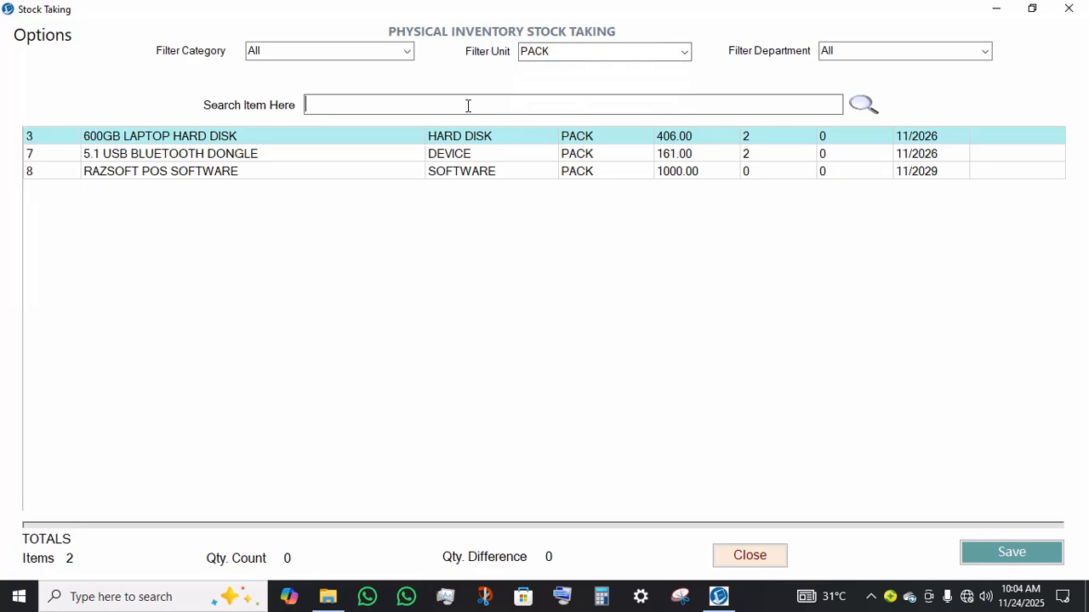
left_click(583, 158)
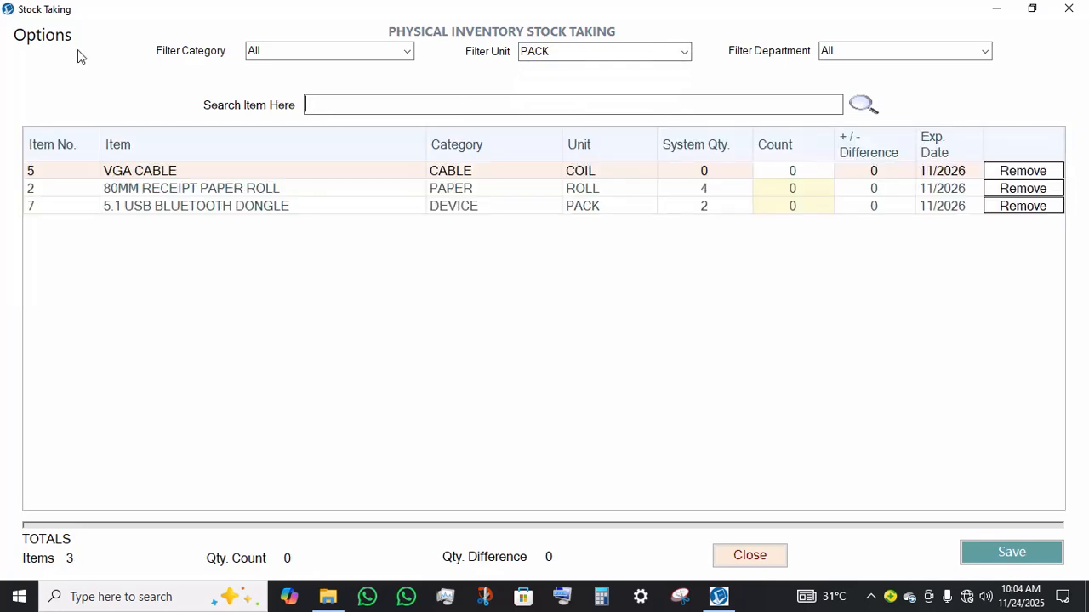
Step: Try setting up an export for counting by Category with DESKTOP selected, then close the export dialog
left_click(20, 40)
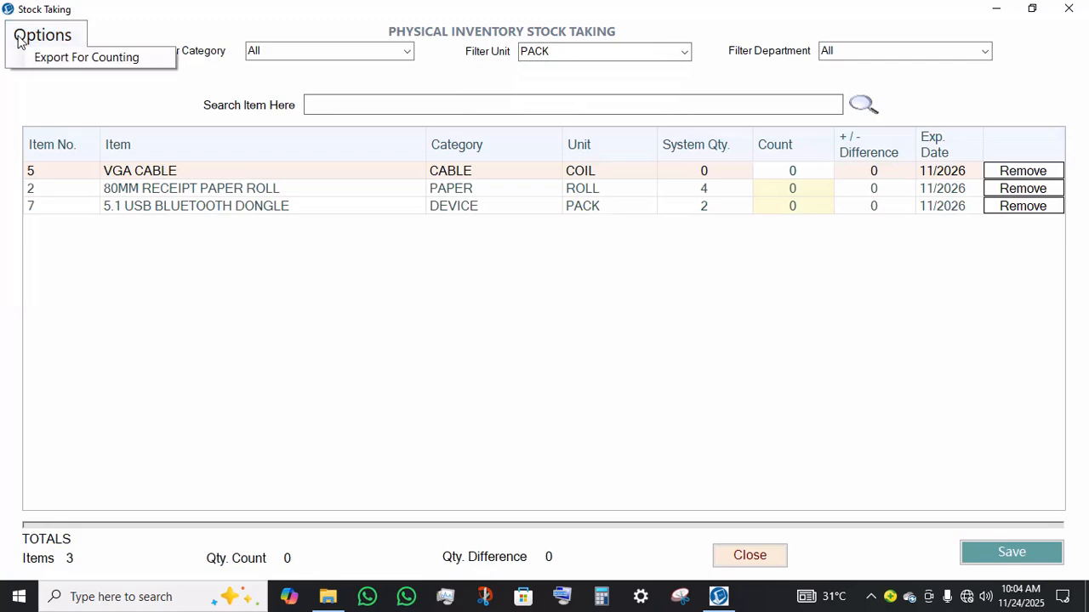
left_click(102, 56)
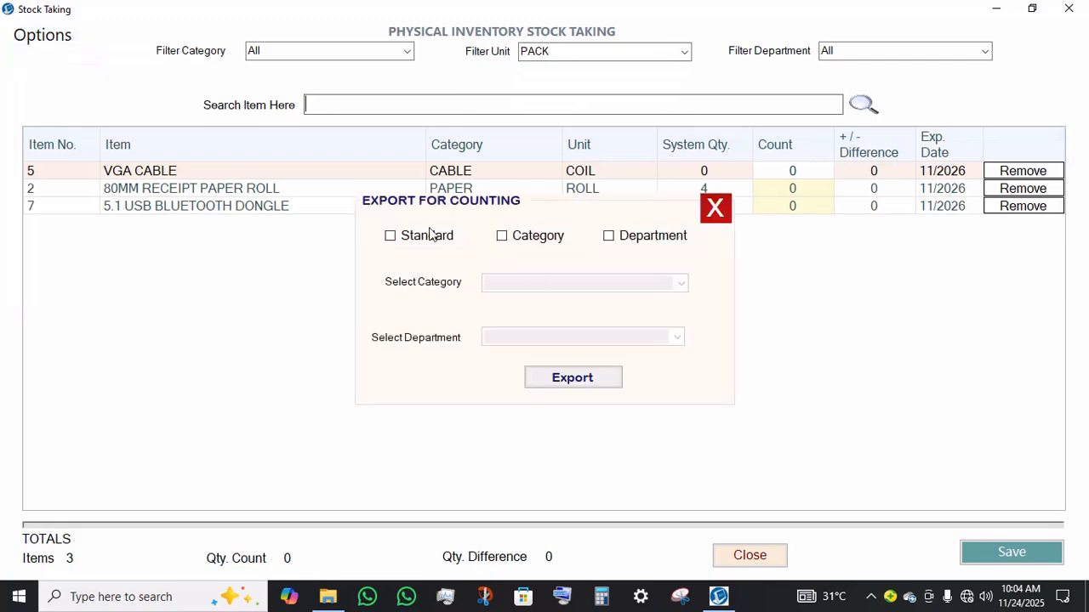
left_click(429, 235)
left_click(517, 244)
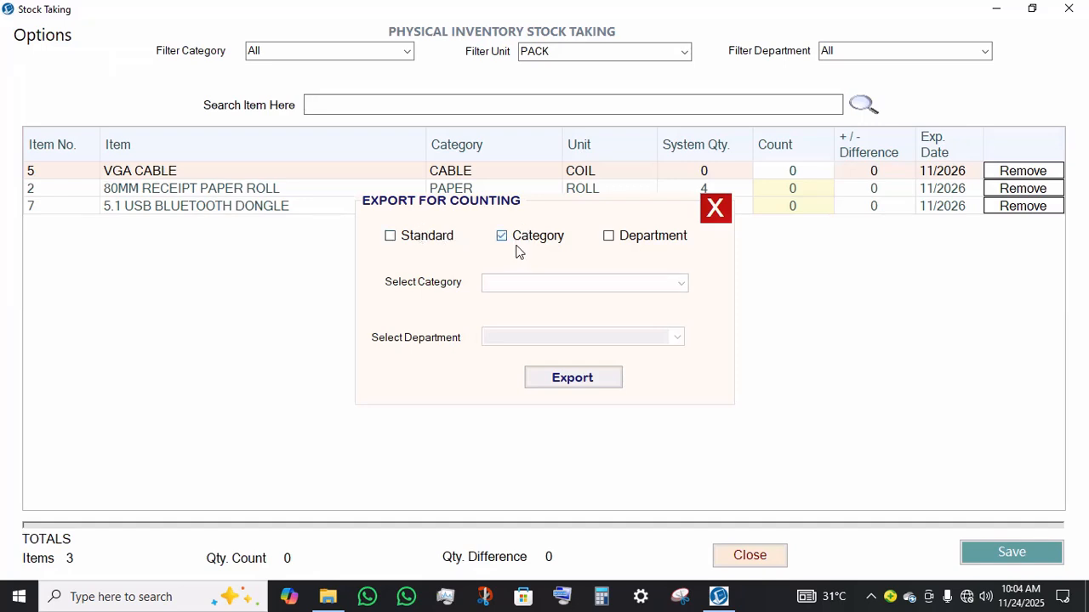
left_click(681, 283)
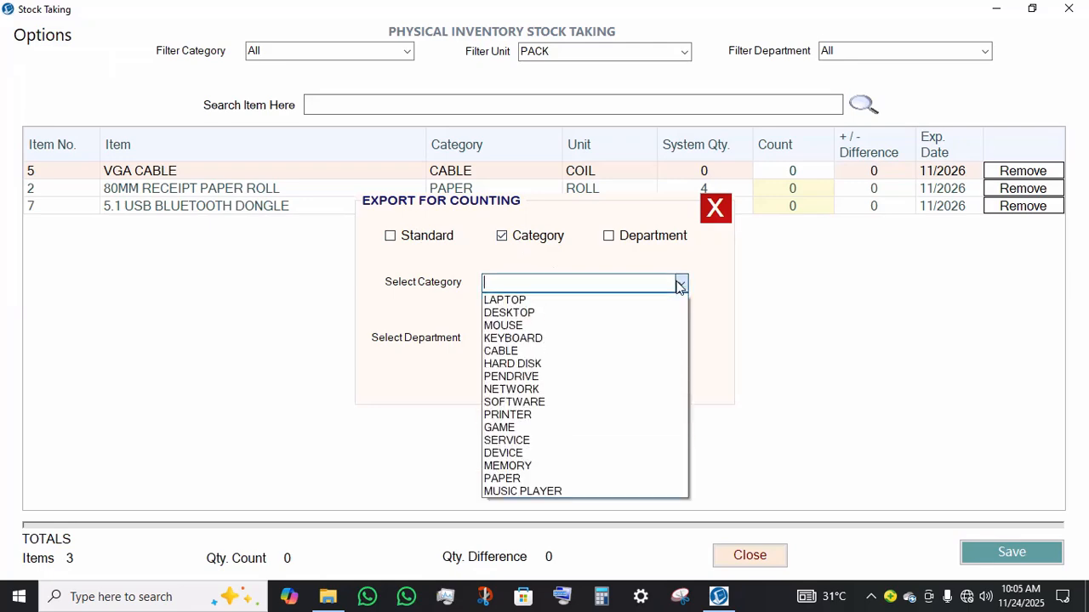
left_click(521, 313)
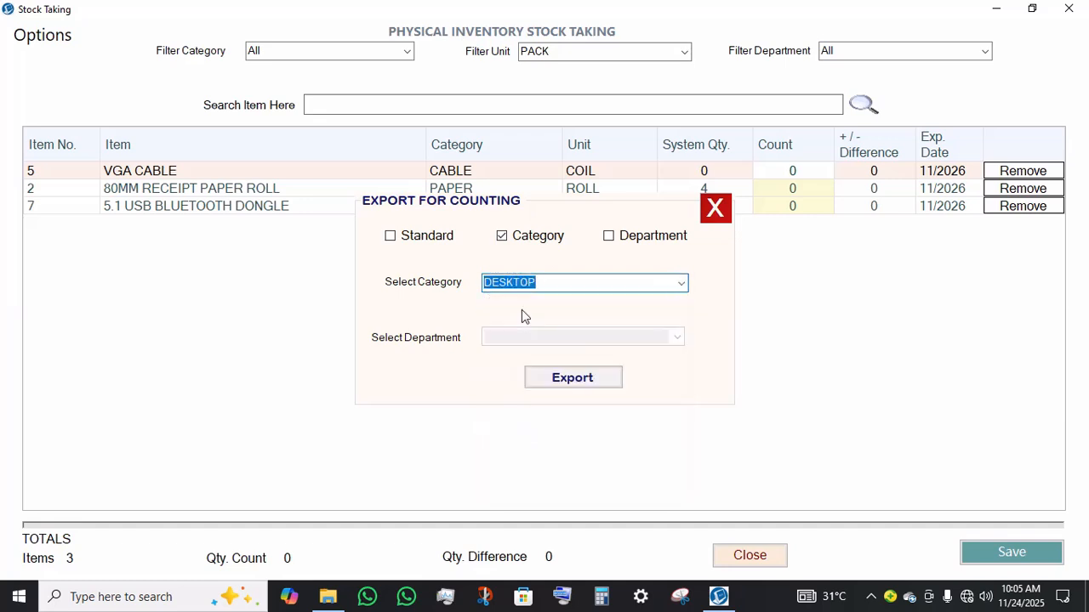
left_click(718, 210)
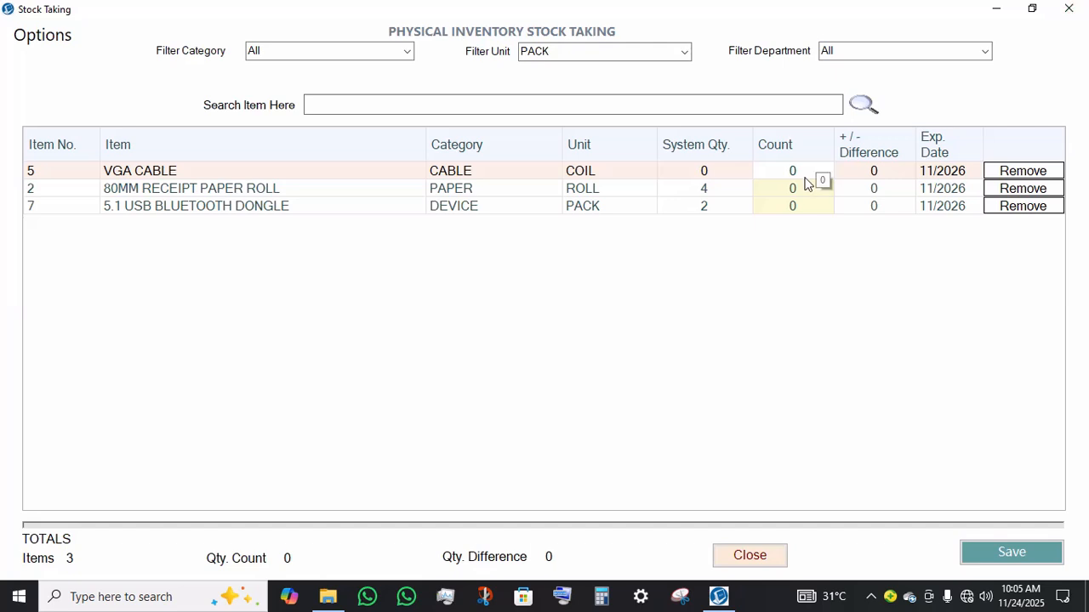
Step: Enter a physical count of 2 for VGA CABLE
left_click(758, 195)
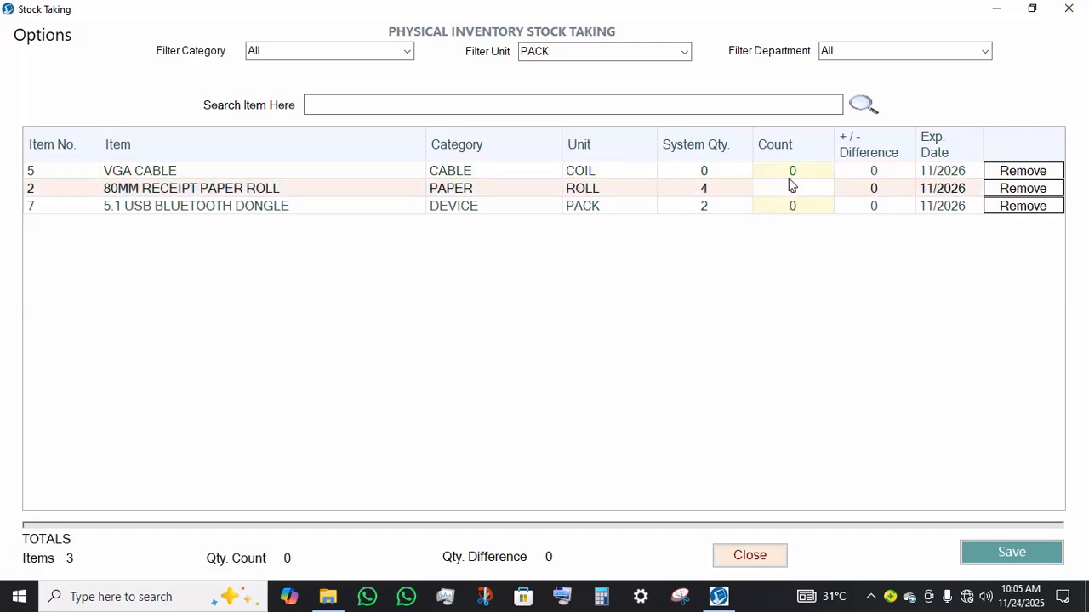
left_click(792, 171)
left_click(792, 171)
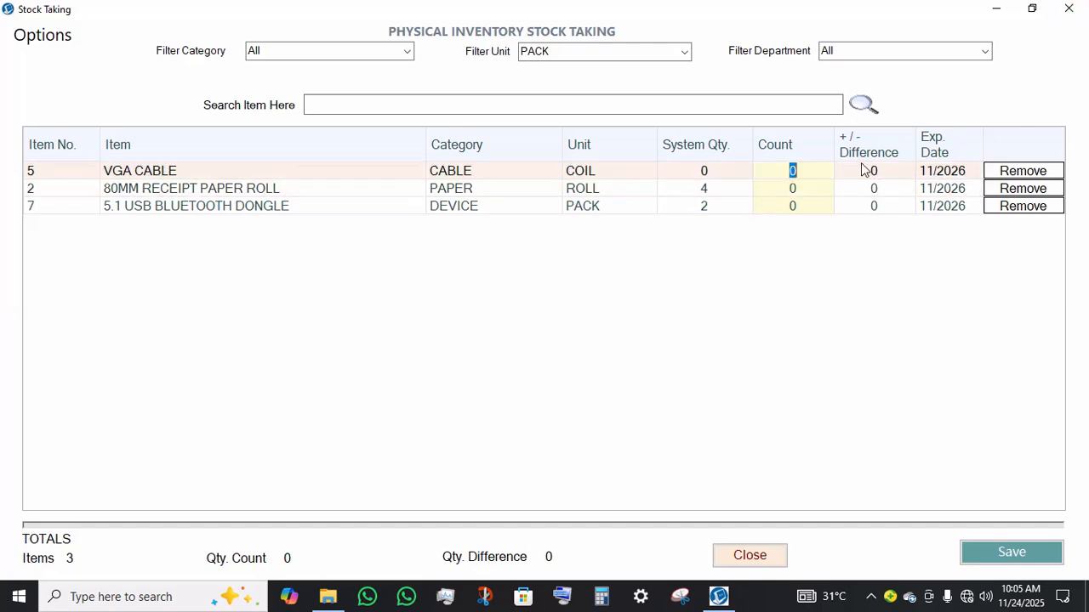
type("2")
Step: Enter a count of 3 for 80MM RECEIPT PAPER ROLL, dismissing the invalid-quantity error
left_click(795, 195)
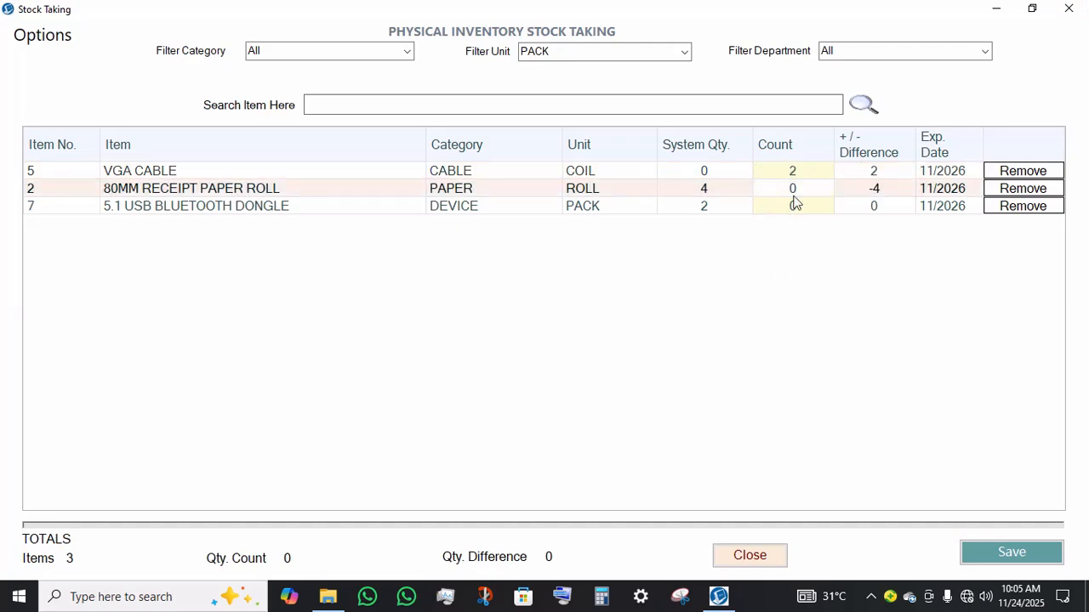
left_click(810, 191)
type("3.")
left_click(803, 207)
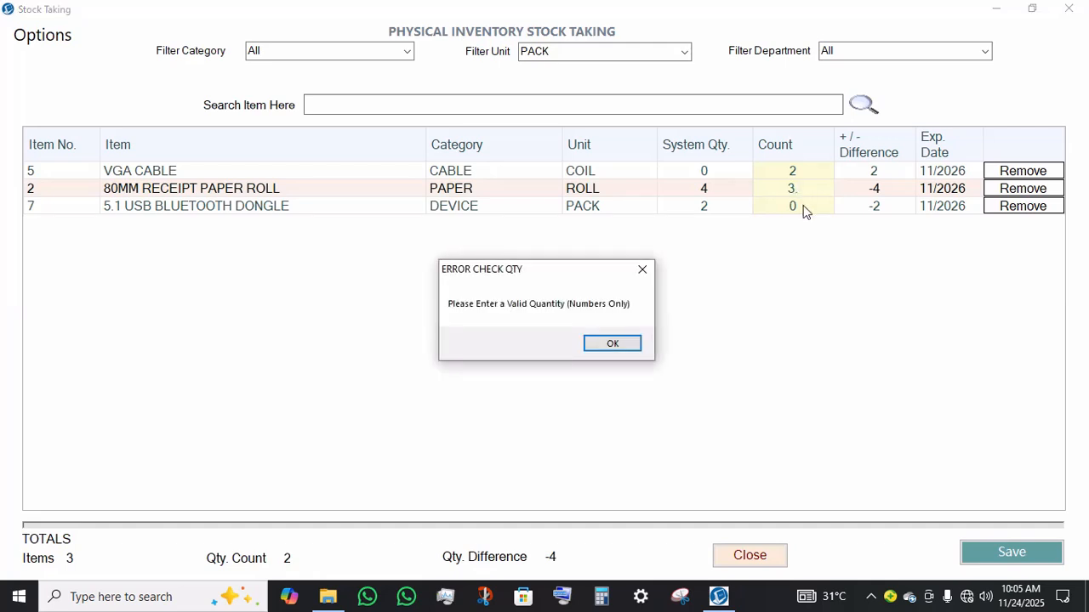
left_click(617, 349)
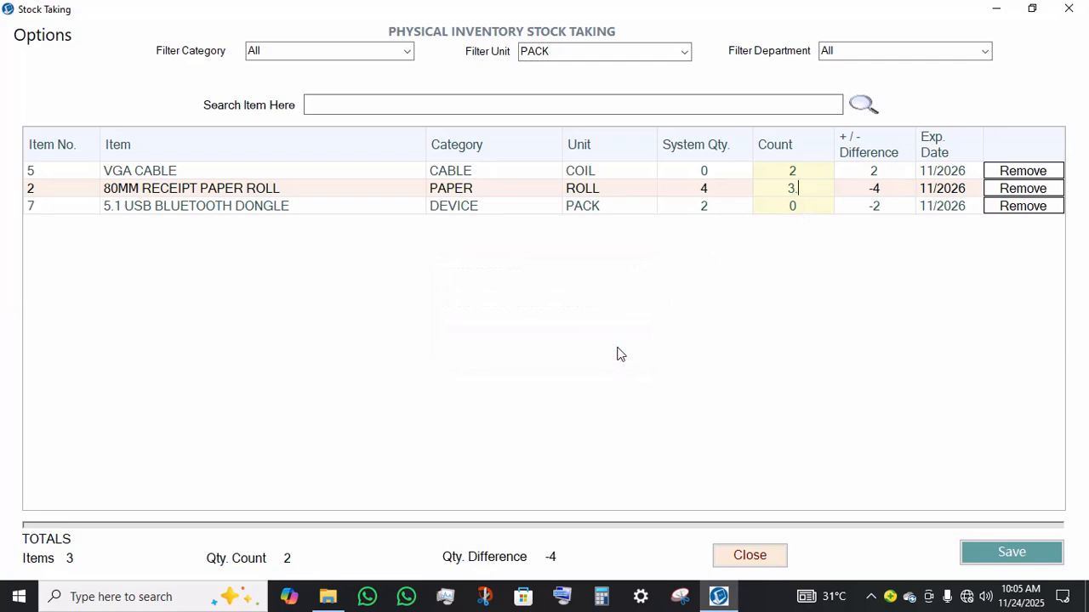
Step: Enter a count of 1 for 5.1 USB BLUETOOTH DONGLE
left_click(793, 213)
left_click(793, 213)
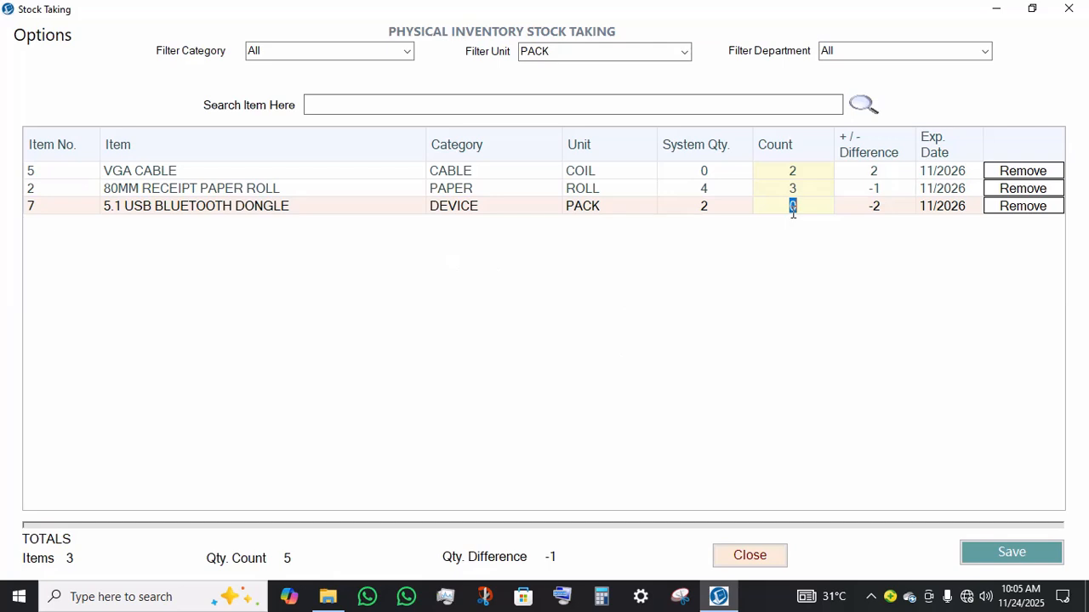
type("1")
left_click(854, 188)
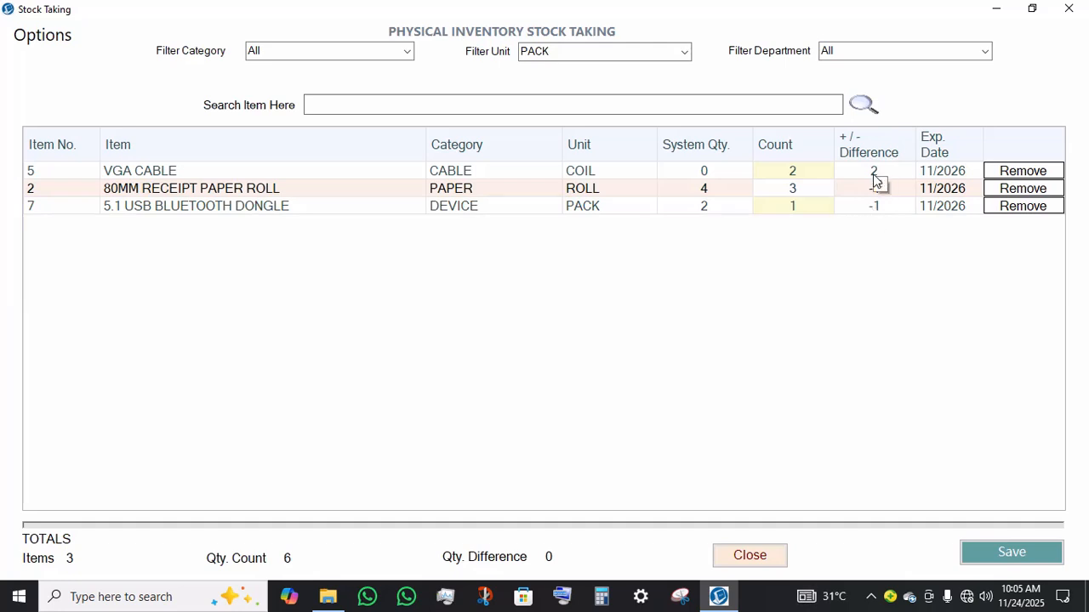
left_click(950, 177)
left_click(950, 178)
left_click(947, 188)
left_click(945, 188)
left_click(943, 189)
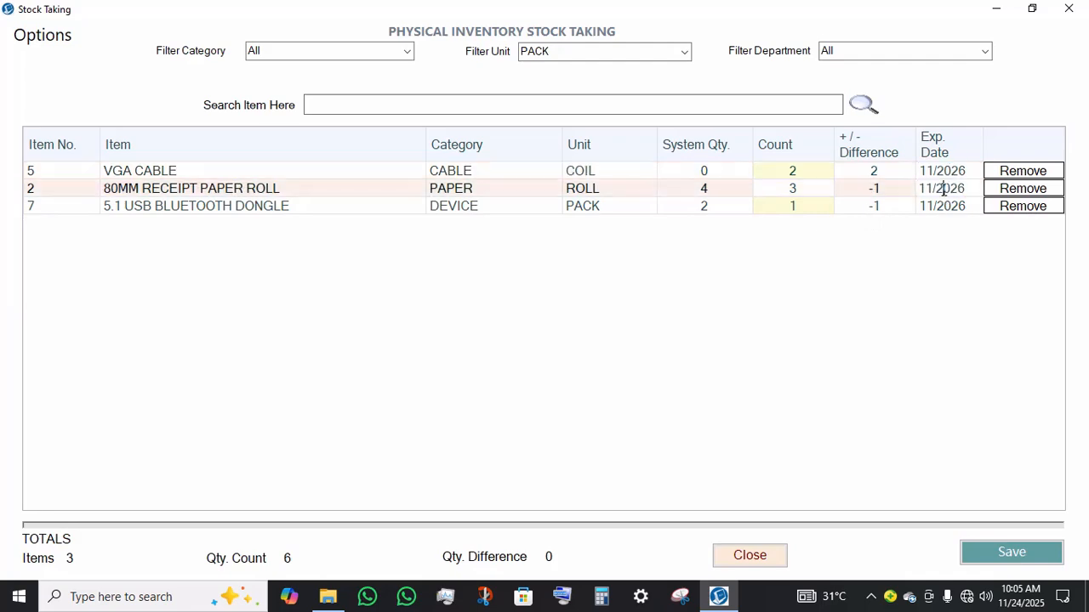
left_click(949, 207)
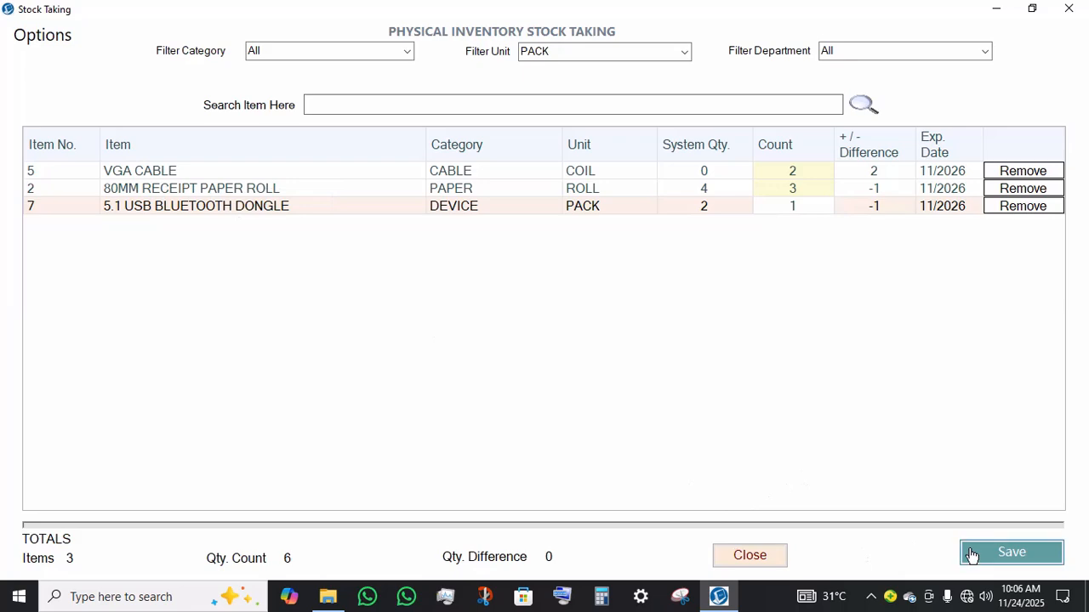
Step: Save the physical stock count, acknowledge the update, and close the stock taking window
left_click(974, 555)
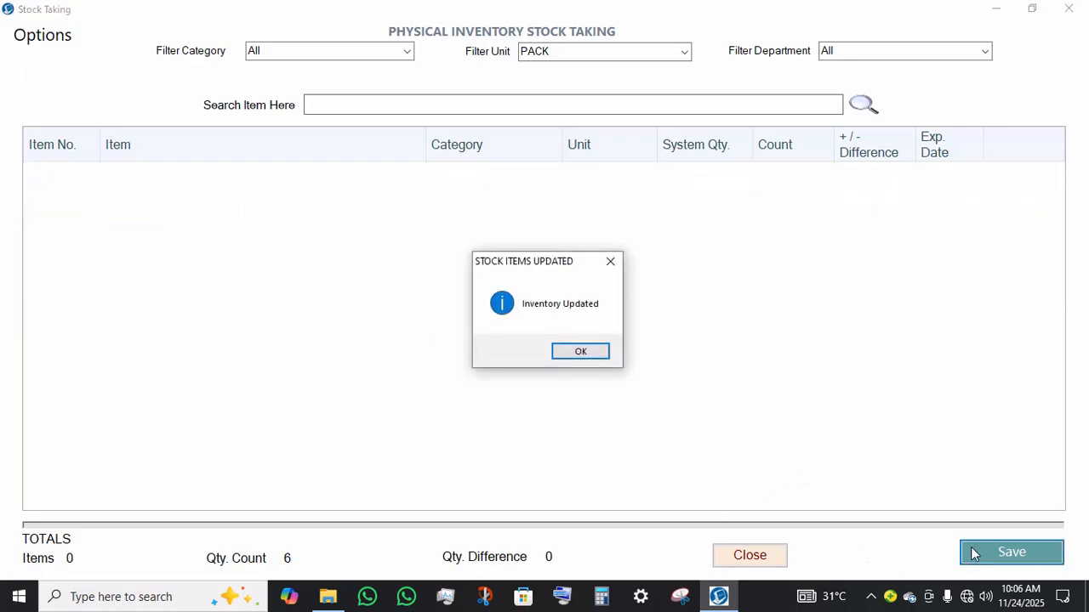
left_click(576, 352)
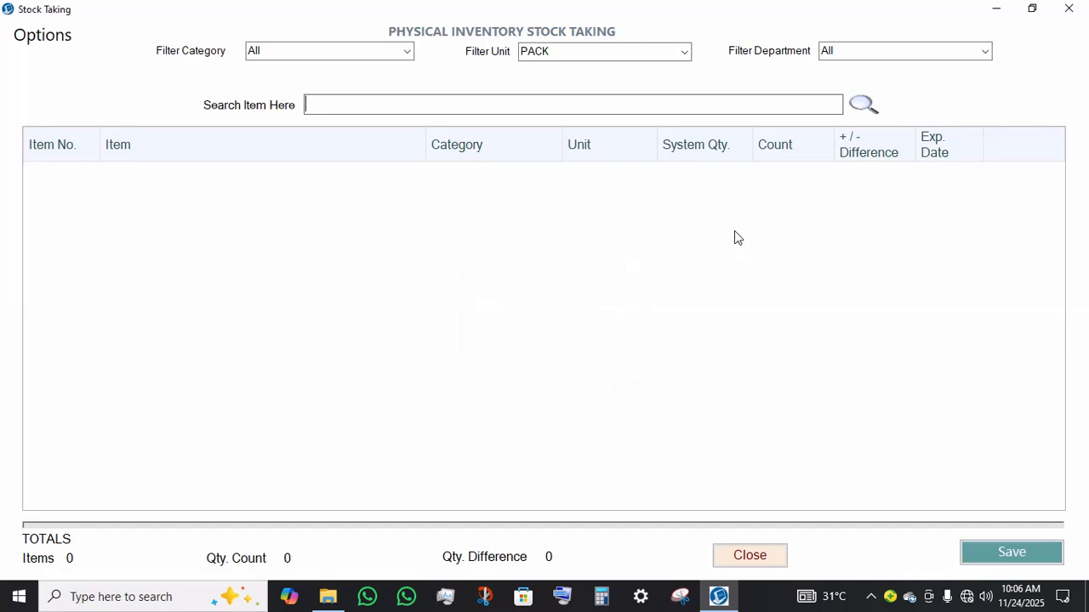
left_click(1061, 8)
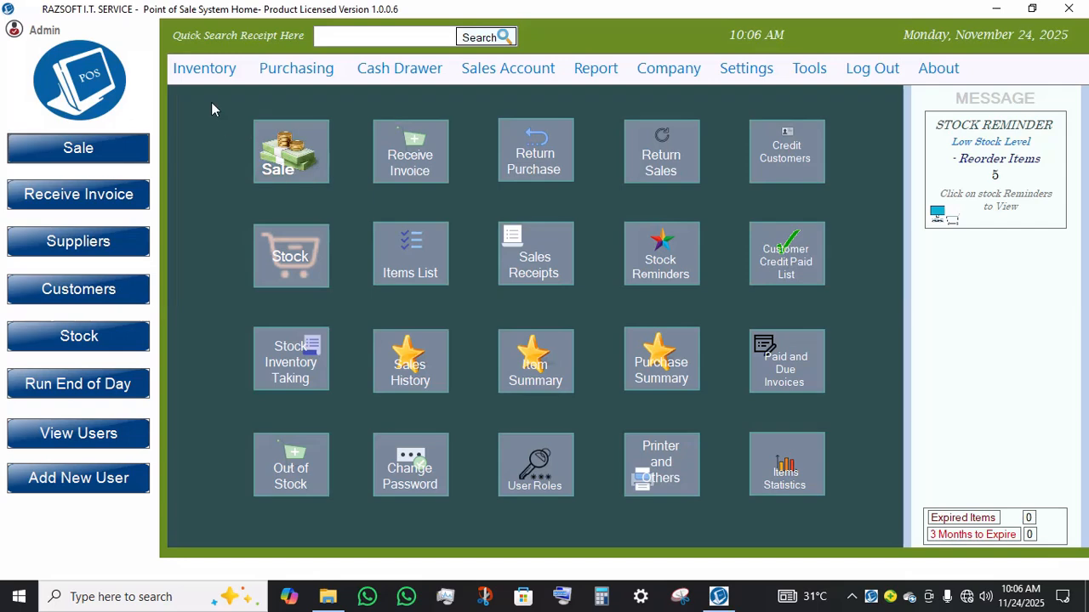
Step: Open Item History, review the history of UCOM USB GAMING PAD and VGA CABLE, then close it
left_click(217, 72)
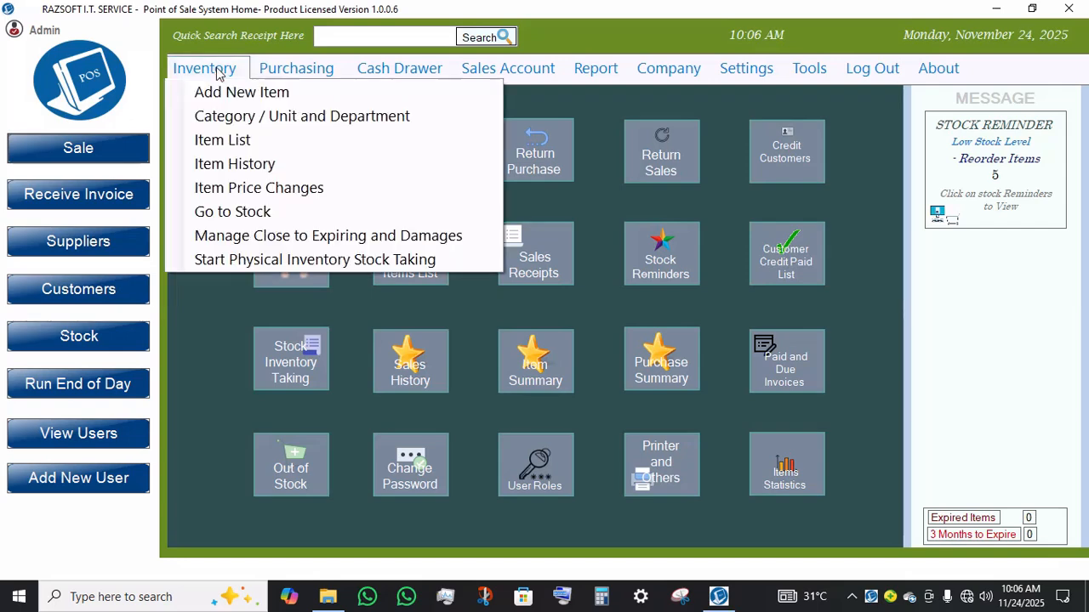
left_click(226, 162)
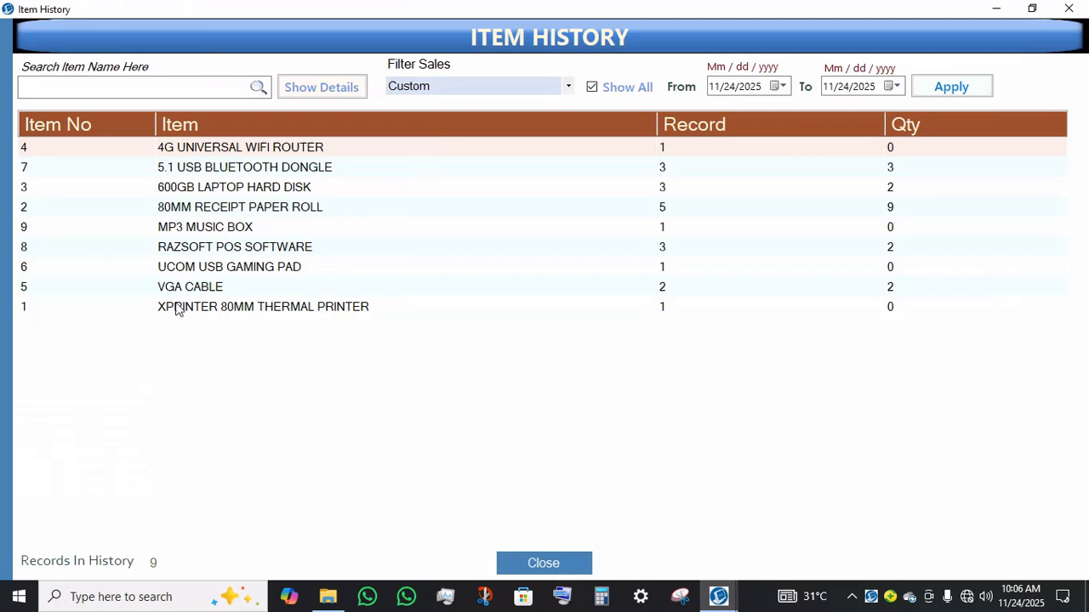
double_click(219, 271)
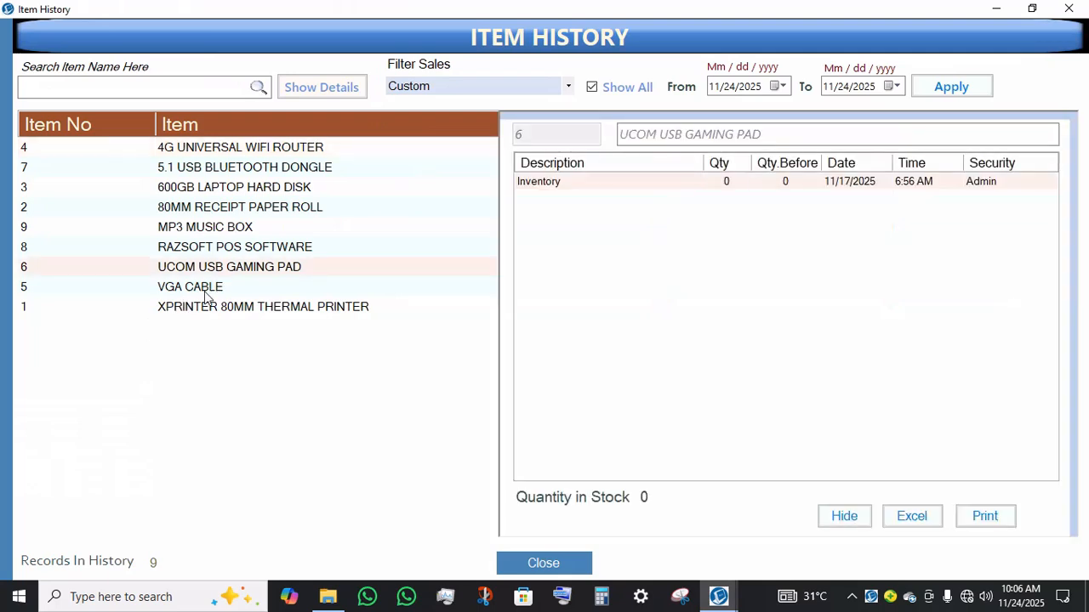
left_click(204, 293)
double_click(204, 293)
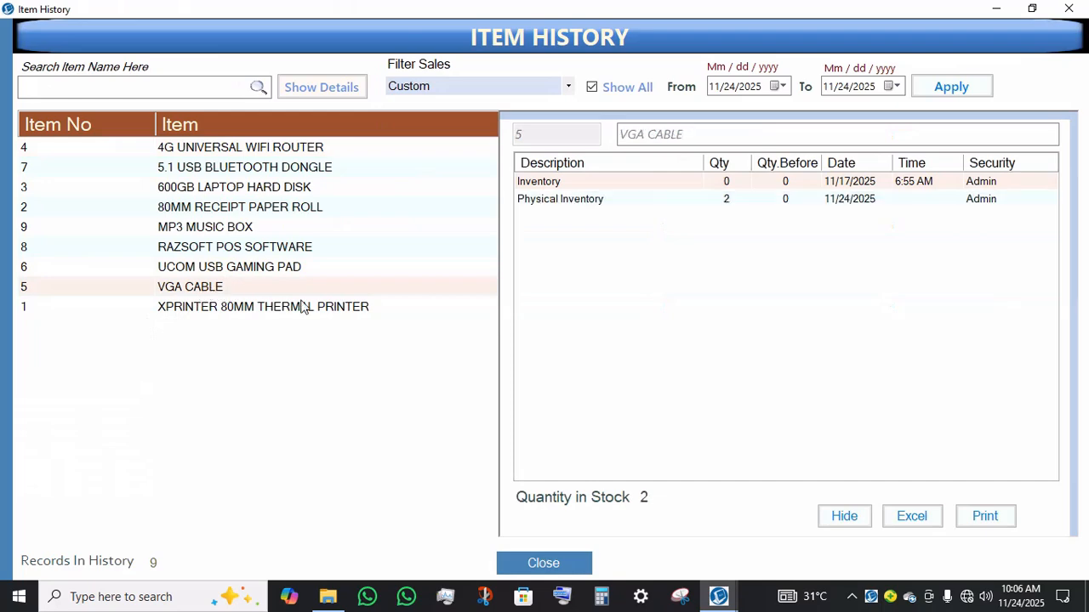
left_click(673, 205)
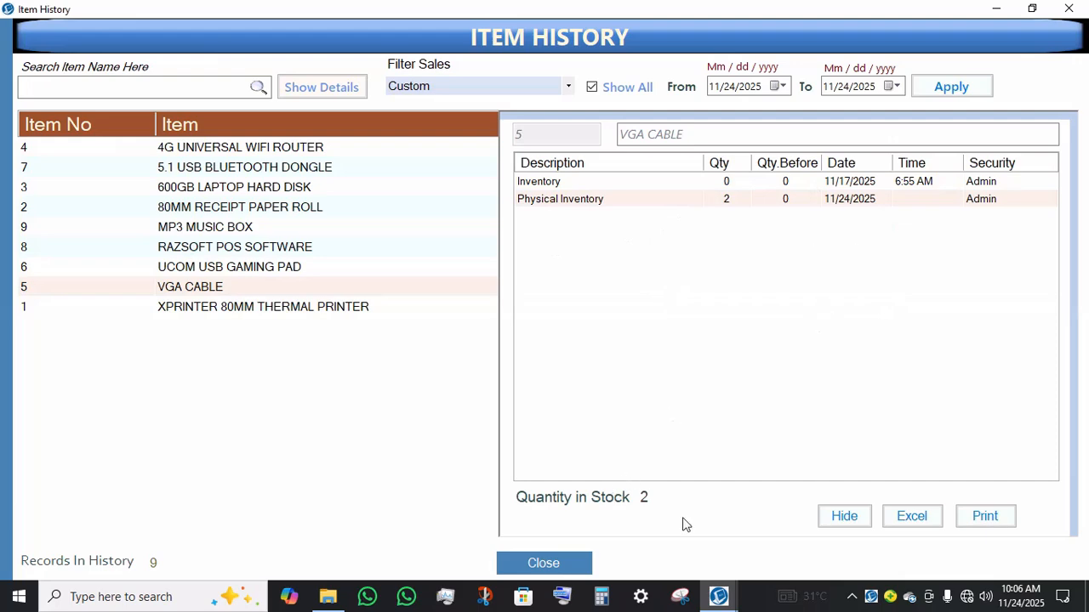
left_click(545, 564)
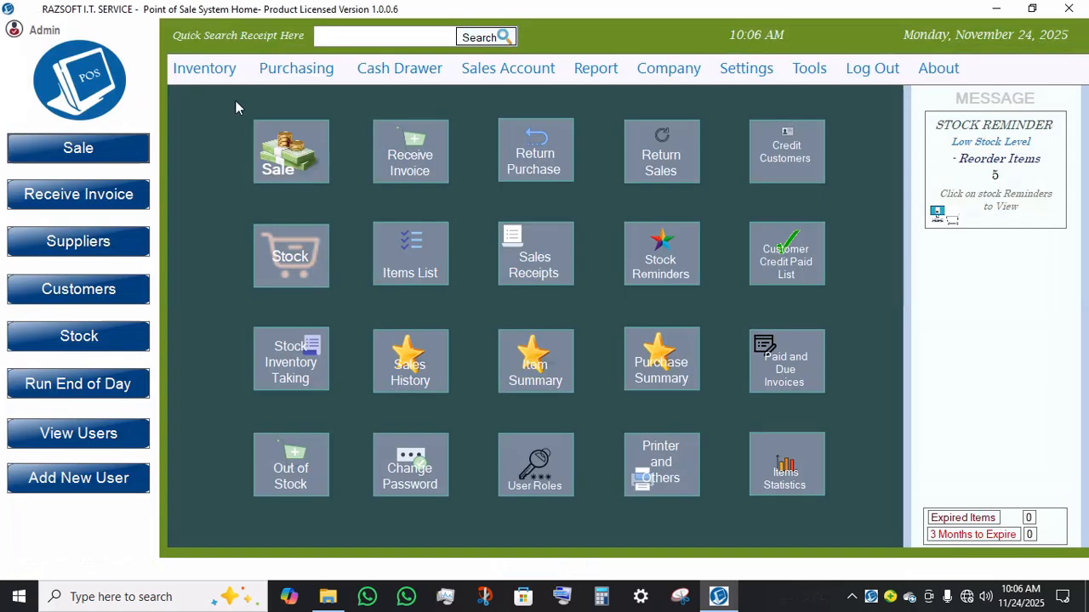
Step: Open printer settings and change the default receipt printer to Microsoft Print to PDF, then save
left_click(219, 77)
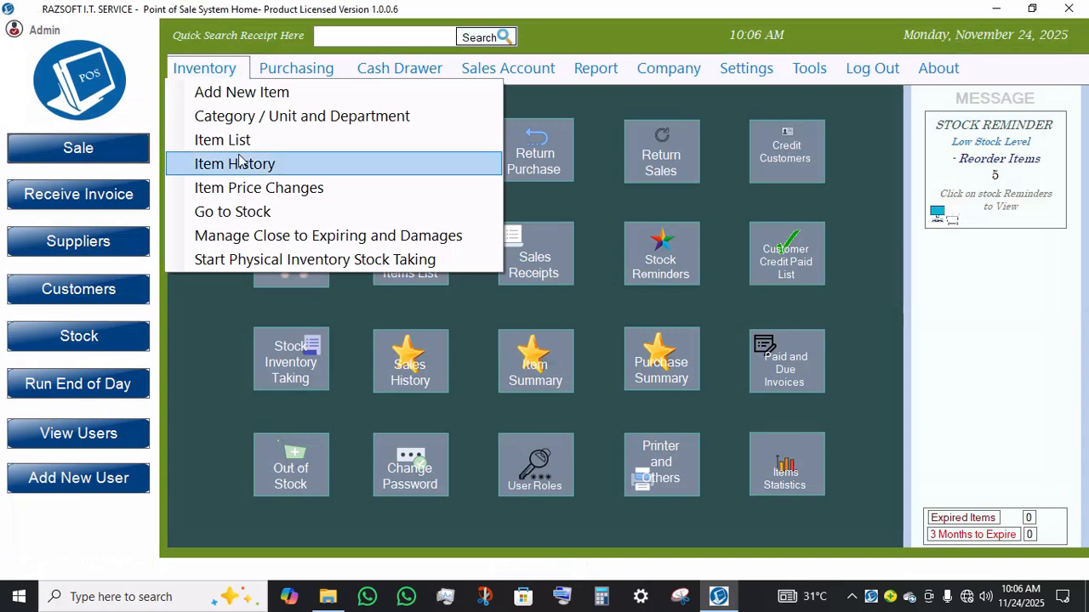
left_click(214, 303)
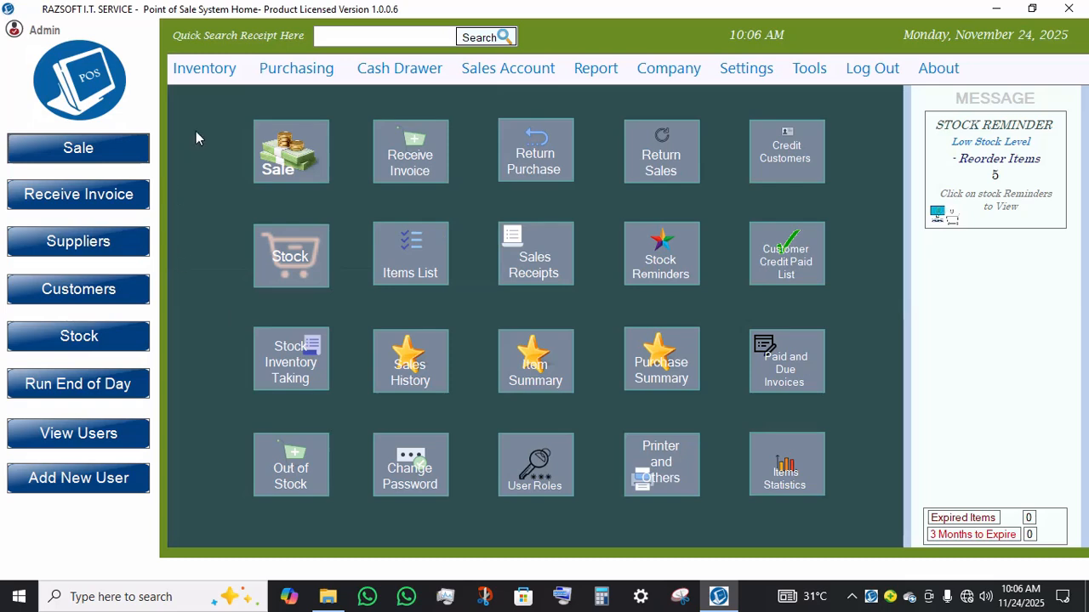
left_click(685, 477)
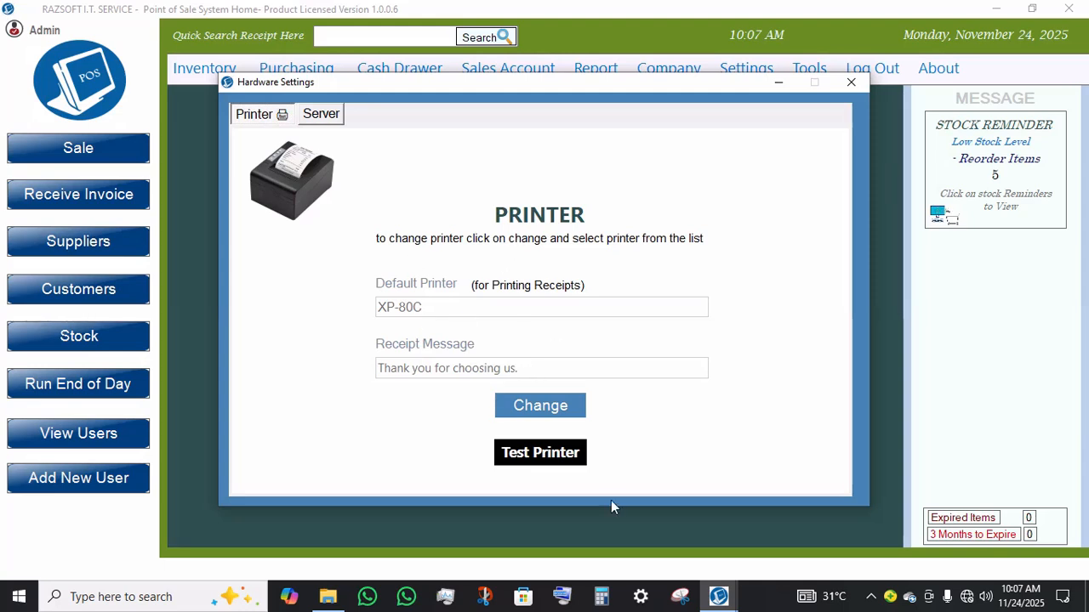
left_click(568, 409)
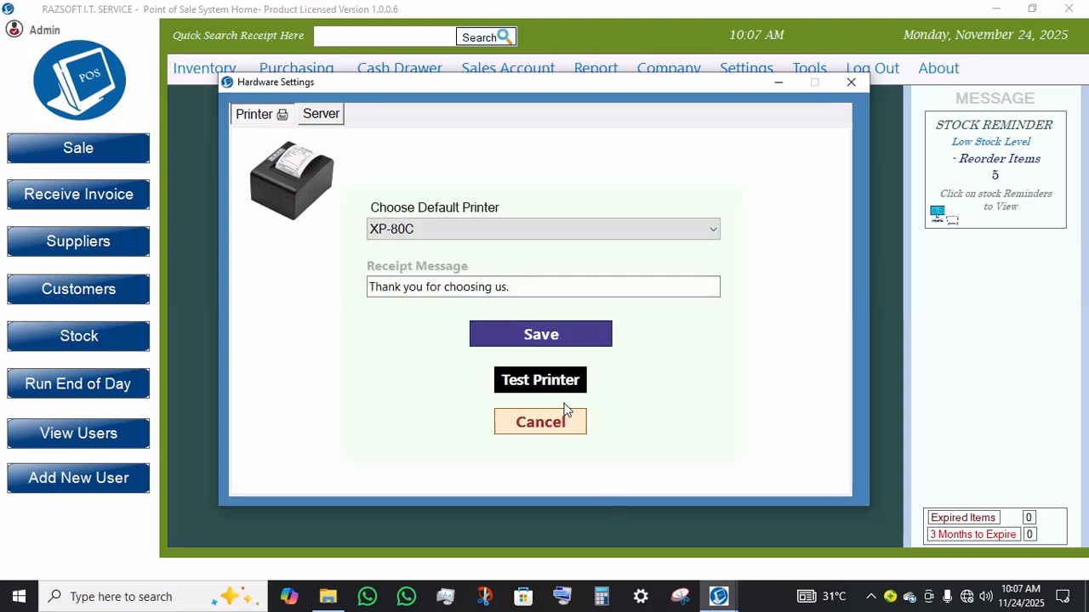
left_click(589, 230)
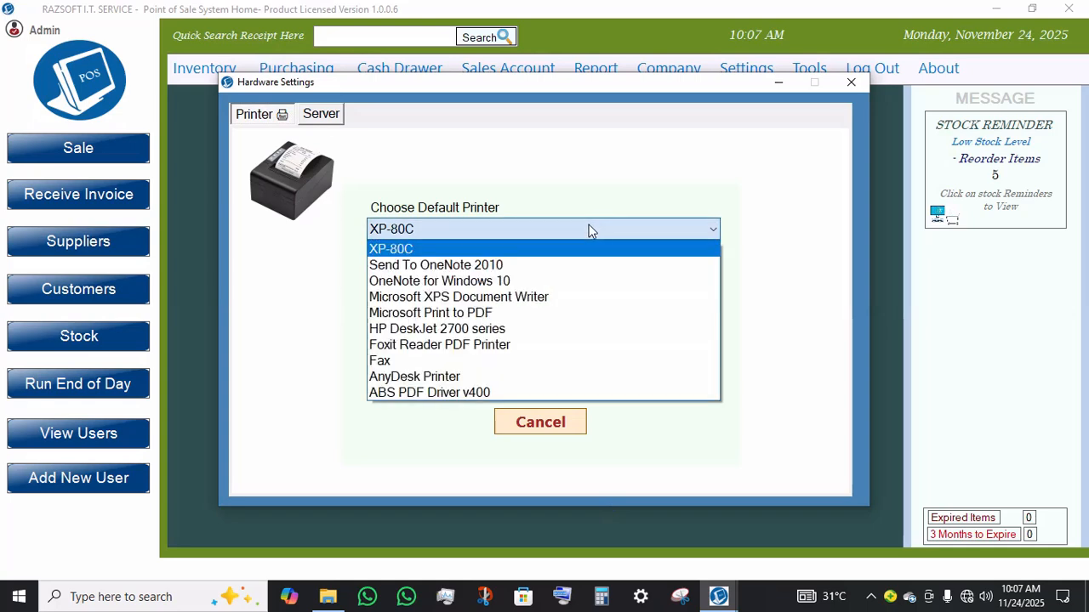
left_click(471, 317)
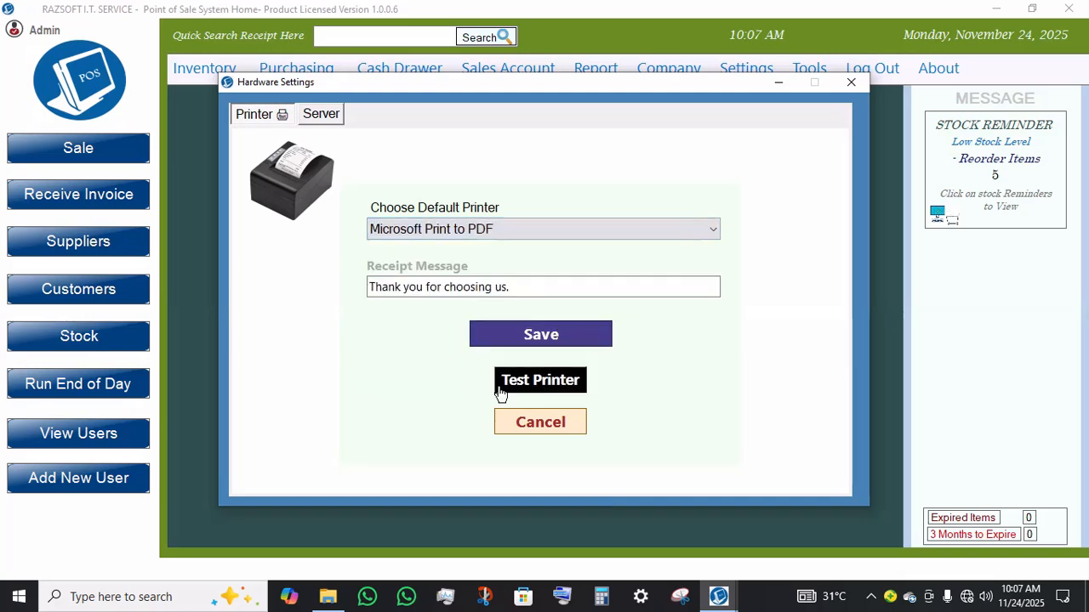
left_click(555, 335)
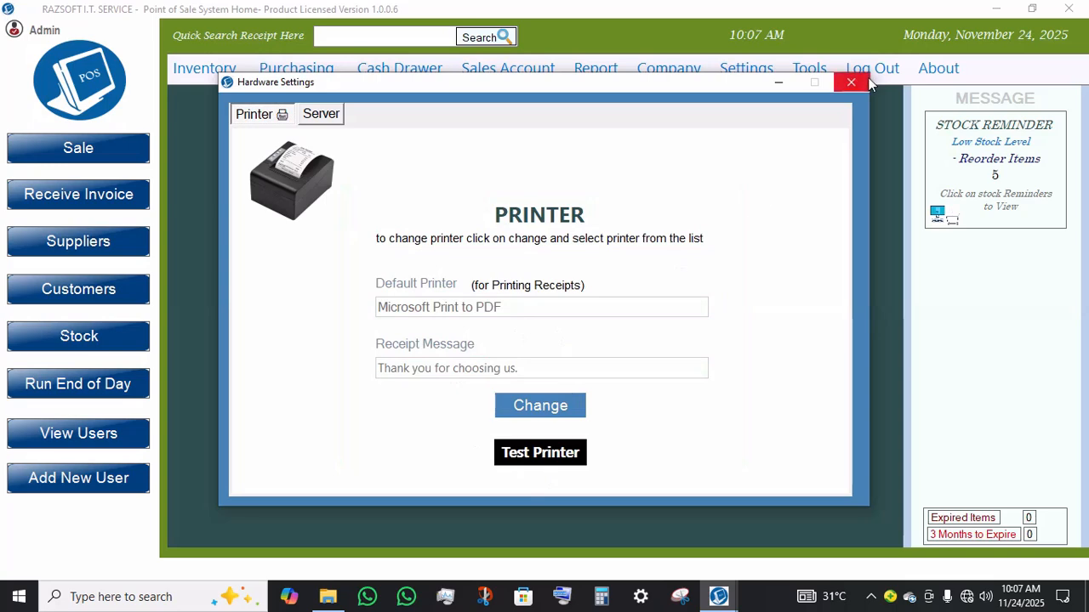
Step: Inspect the server connection settings, including network name and IPv4 address options, then close hardware settings
left_click(340, 116)
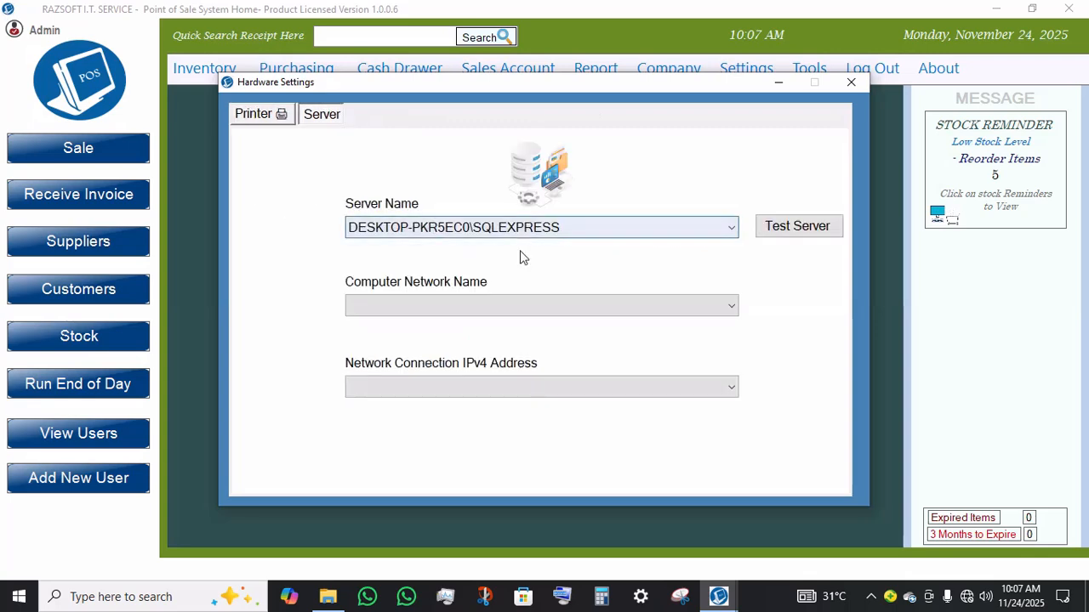
left_click(378, 312)
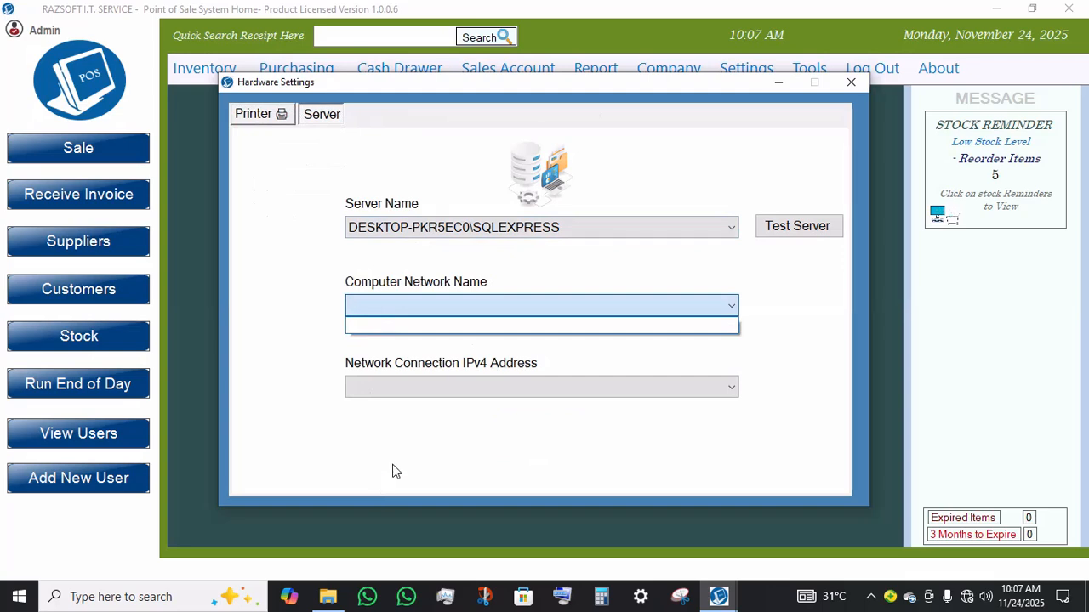
left_click(481, 405)
left_click(485, 389)
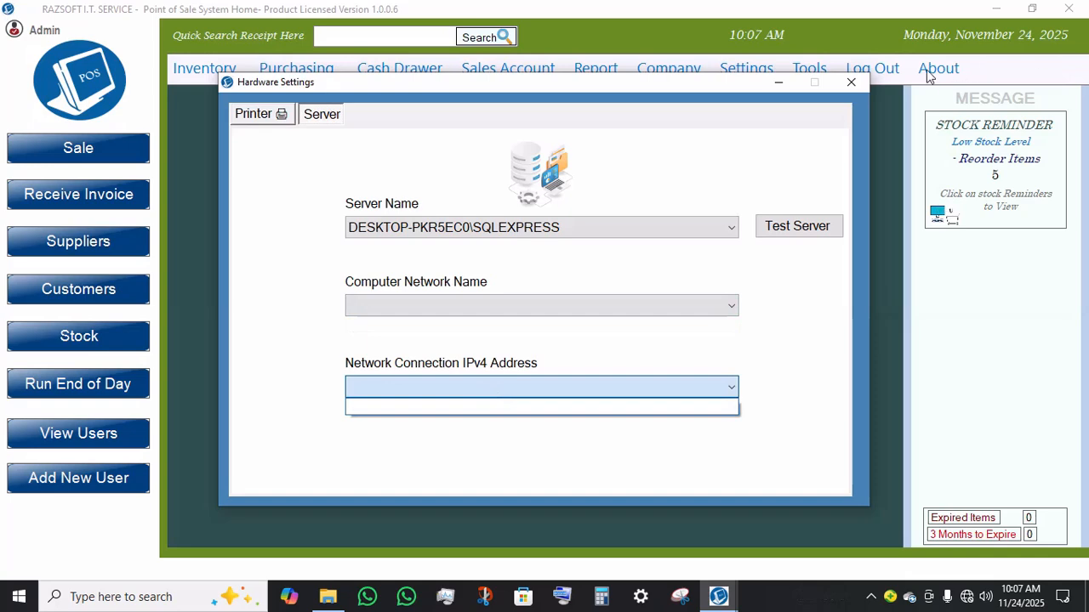
left_click(851, 84)
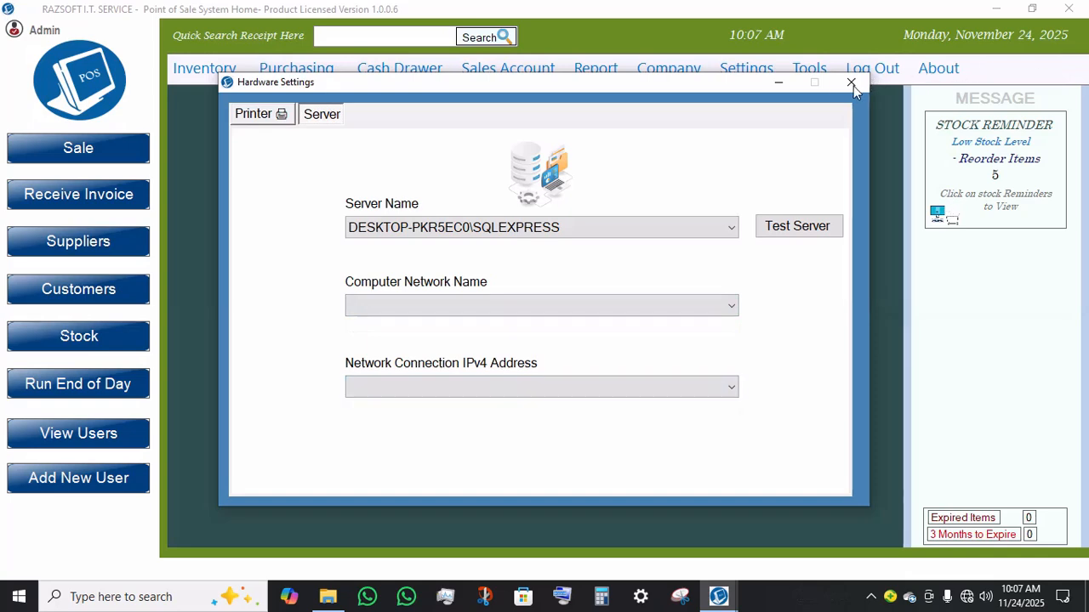
left_click(850, 85)
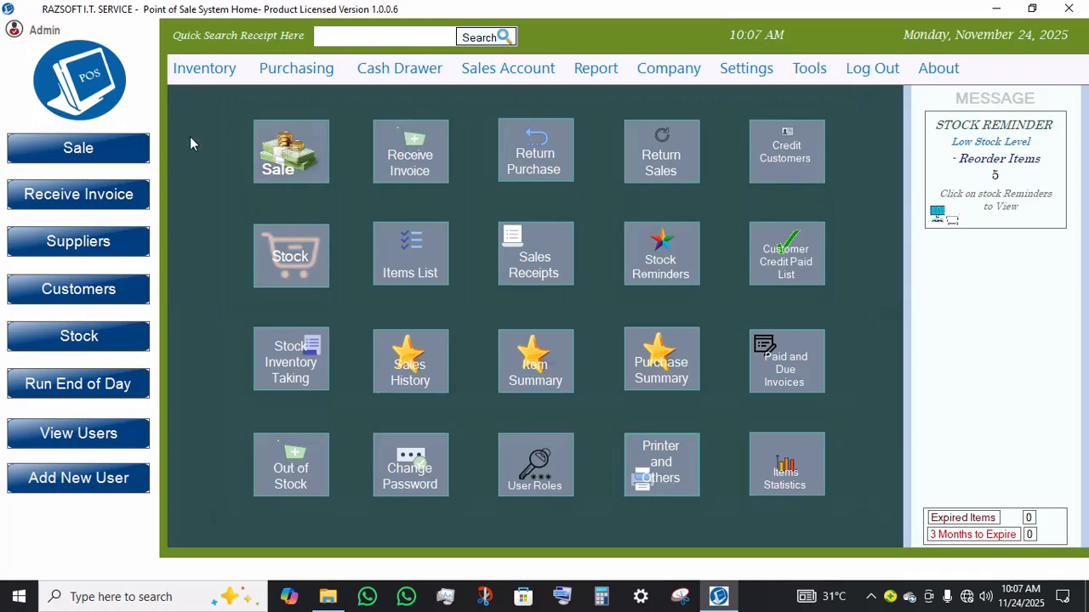
Step: Open Return Purchase and look up invoice 001 by its invoice number
left_click(228, 70)
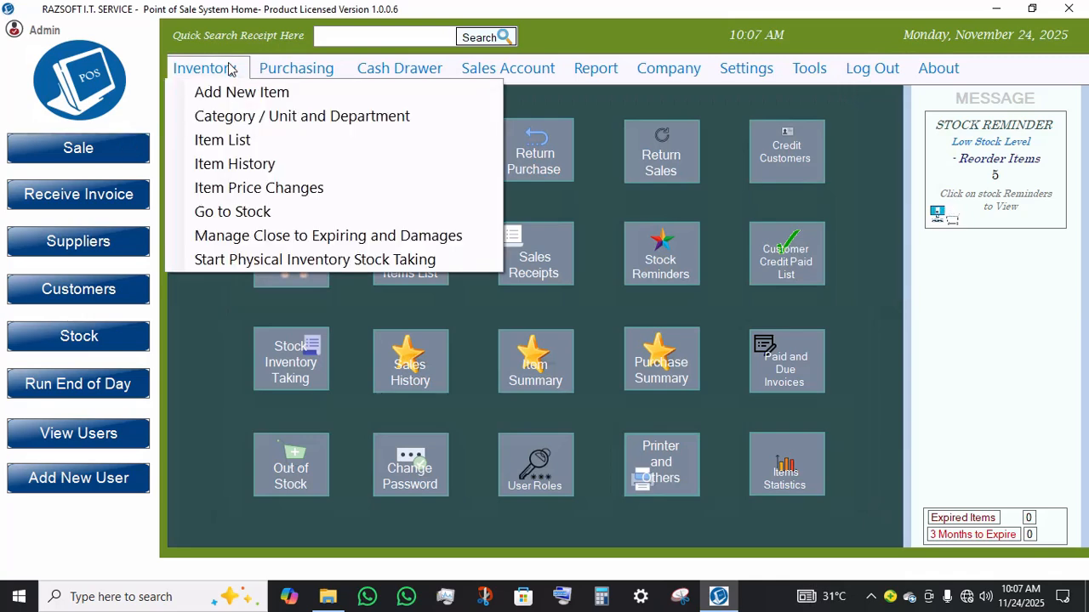
left_click(301, 76)
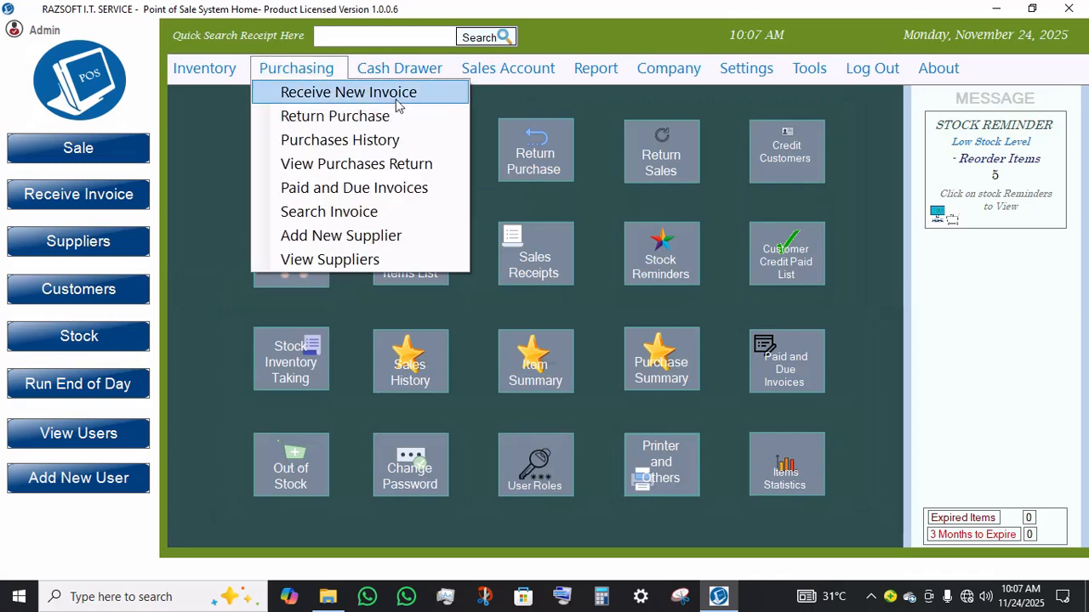
left_click(371, 124)
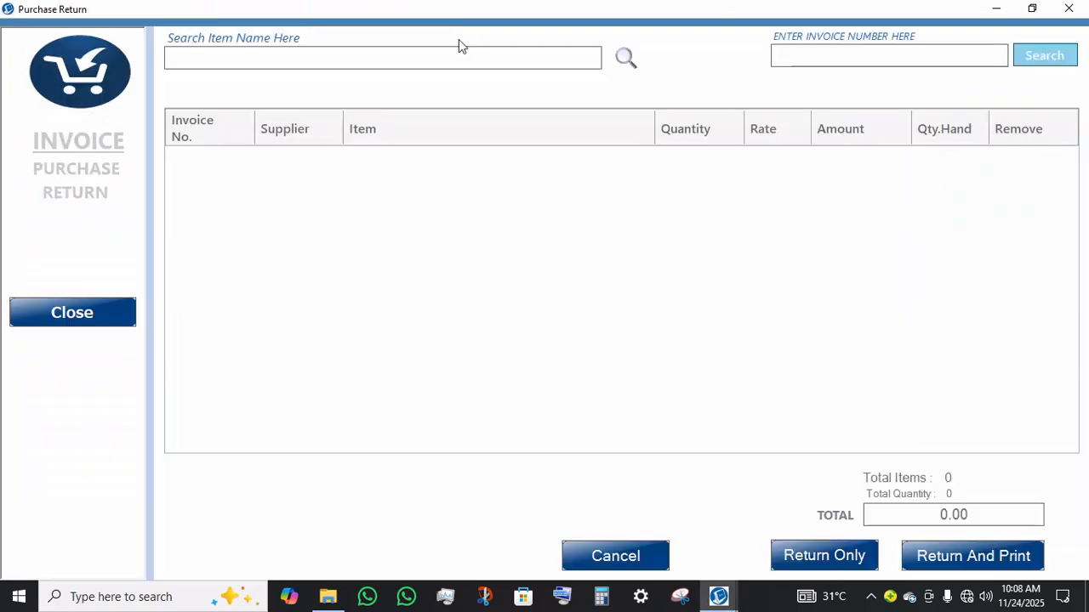
type("001")
left_click(1046, 56)
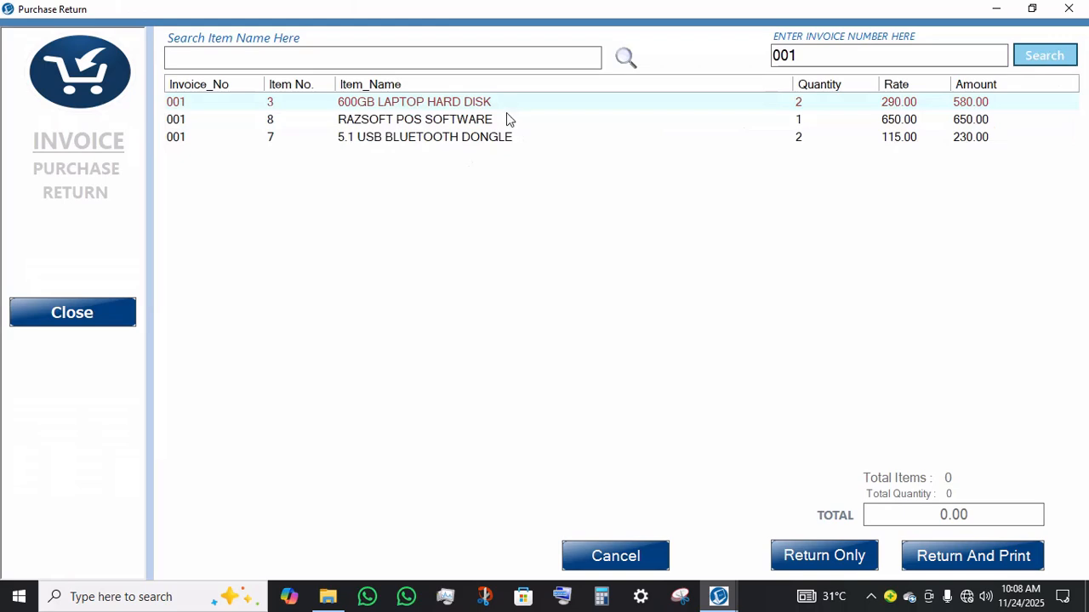
Step: Try to return 10 units of RAZSOFT POS SOFTWARE from the invoice and dismiss the quantity error
double_click(506, 119)
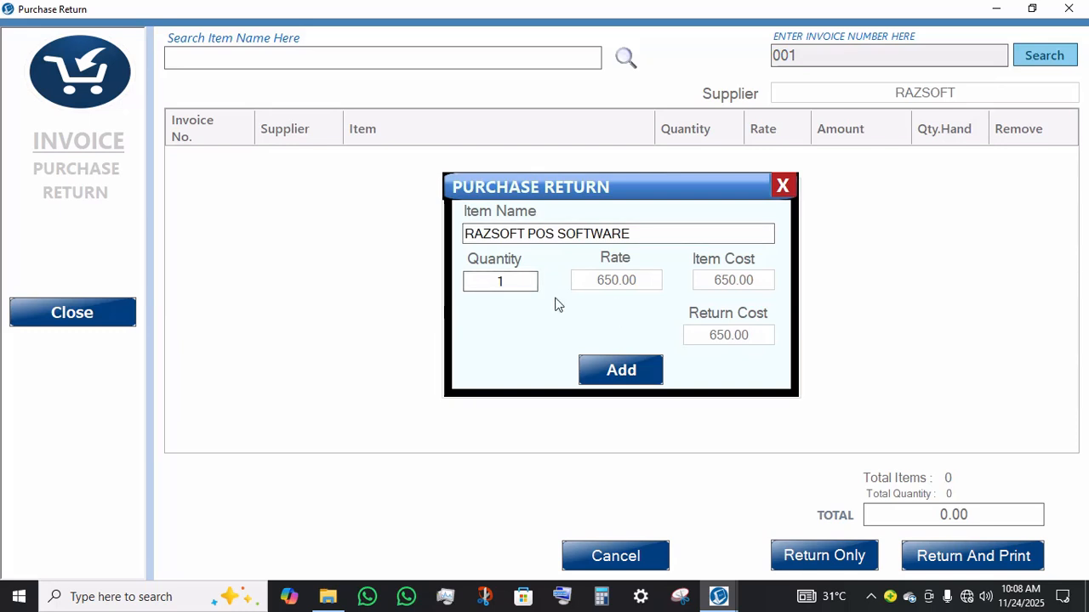
left_click_drag(524, 285, 474, 283)
type("10")
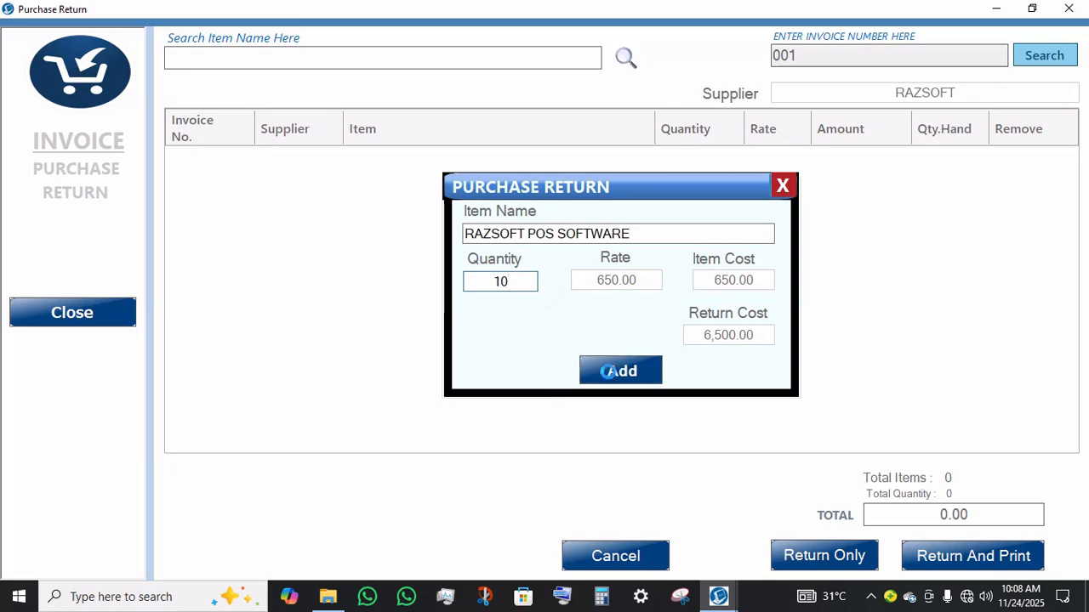
left_click(609, 380)
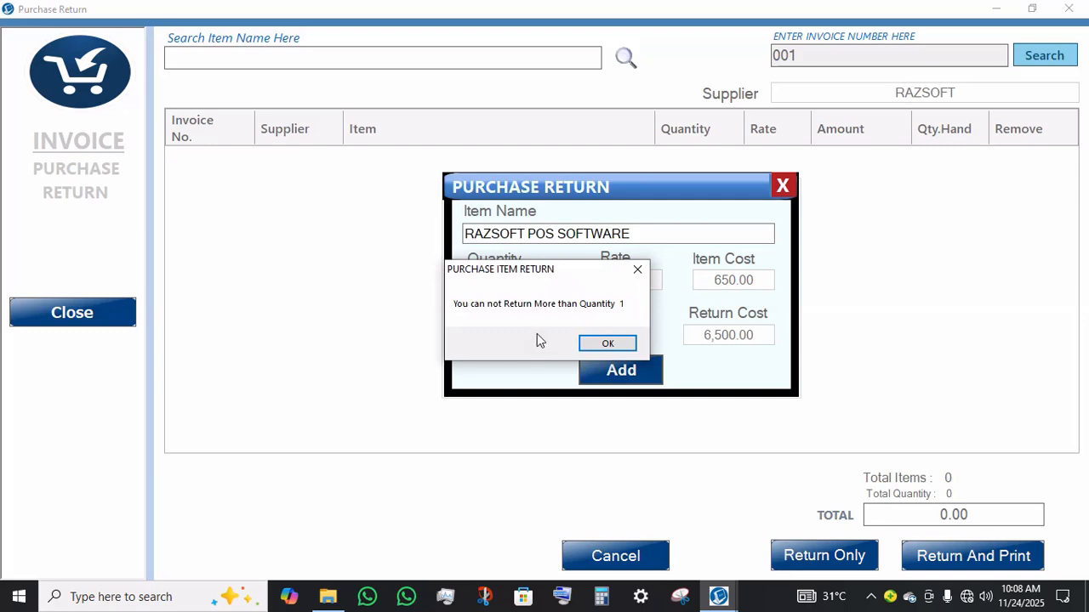
left_click(630, 346)
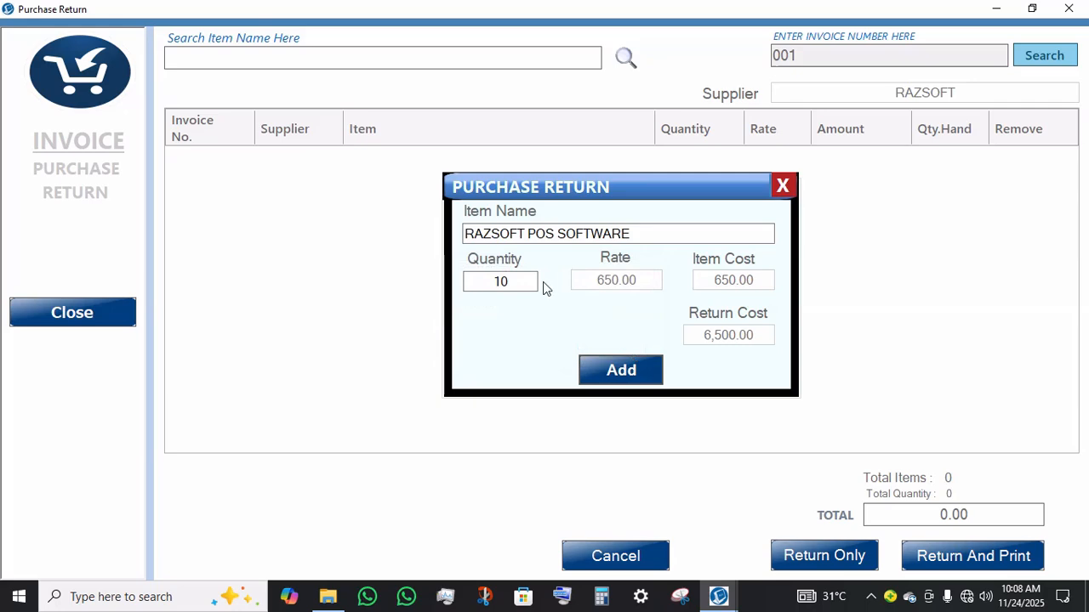
Step: Set the return quantity to 1 and add RAZSOFT POS SOFTWARE to the return list
left_click_drag(523, 282, 476, 281)
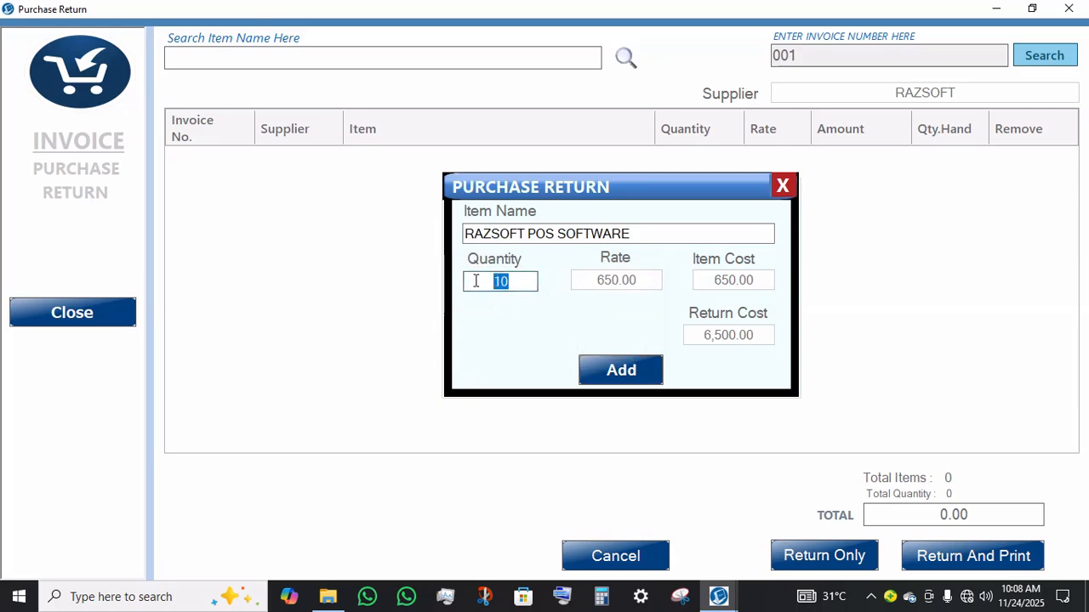
type("1")
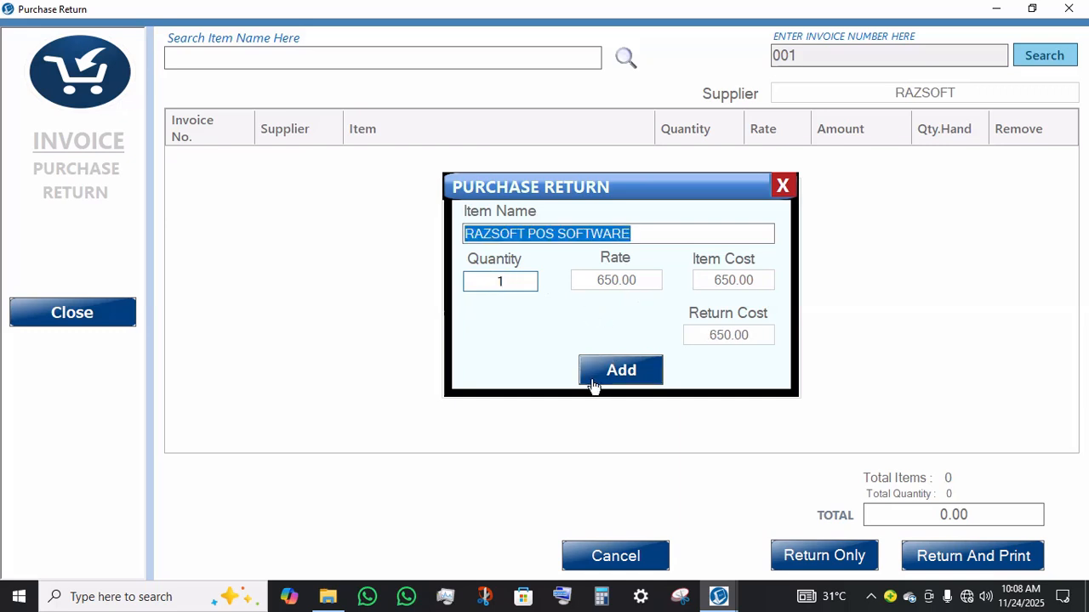
left_click(591, 377)
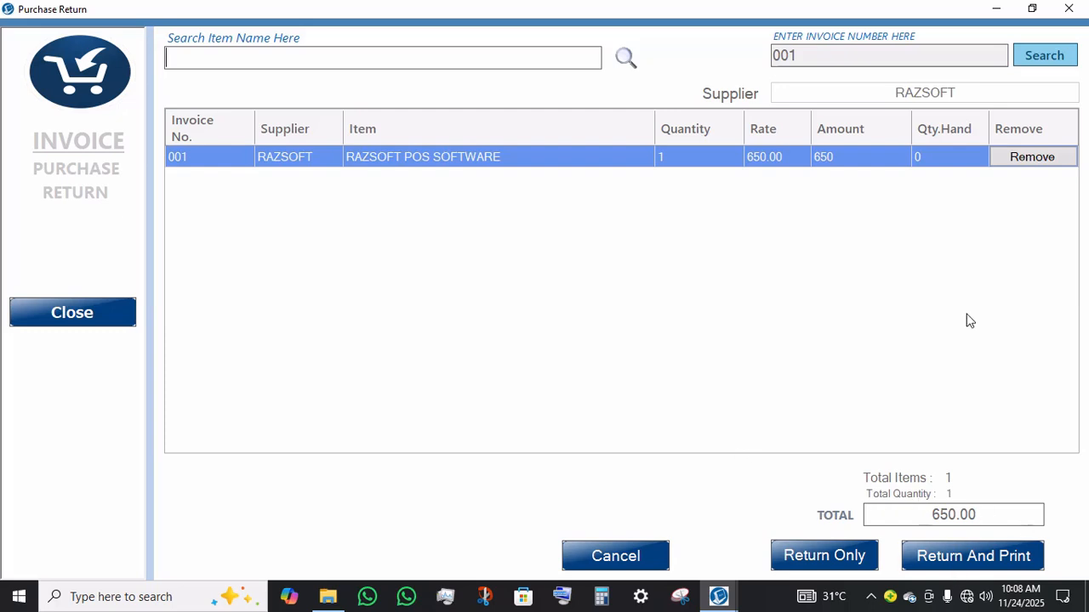
Step: Remove the item from the return list and close the purchase return window
left_click(1070, 159)
left_click(48, 314)
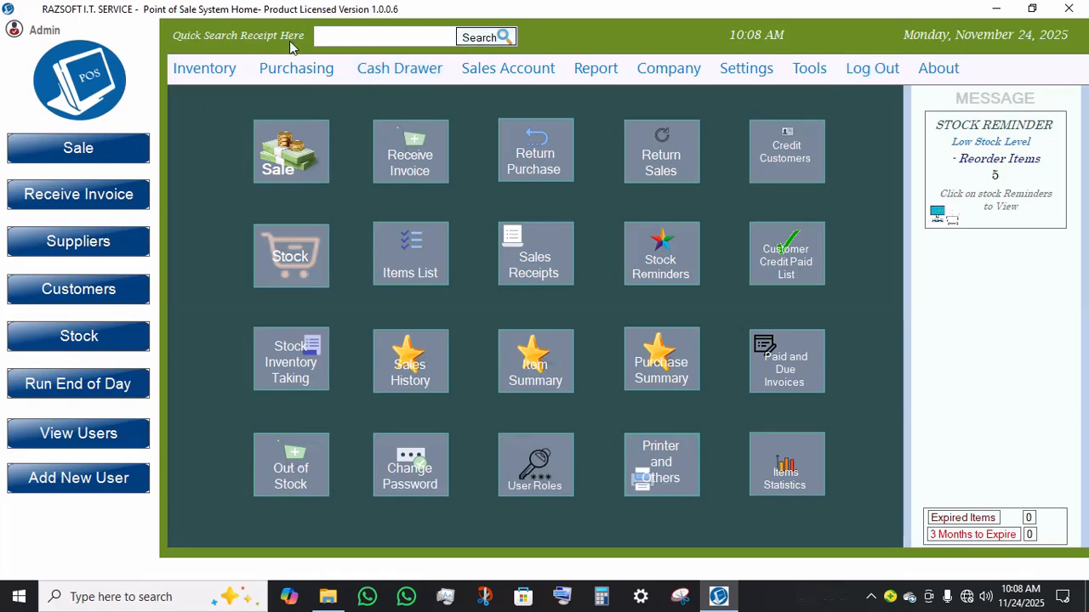
Step: Open Purchases History and show the item details of invoice 001
left_click(295, 75)
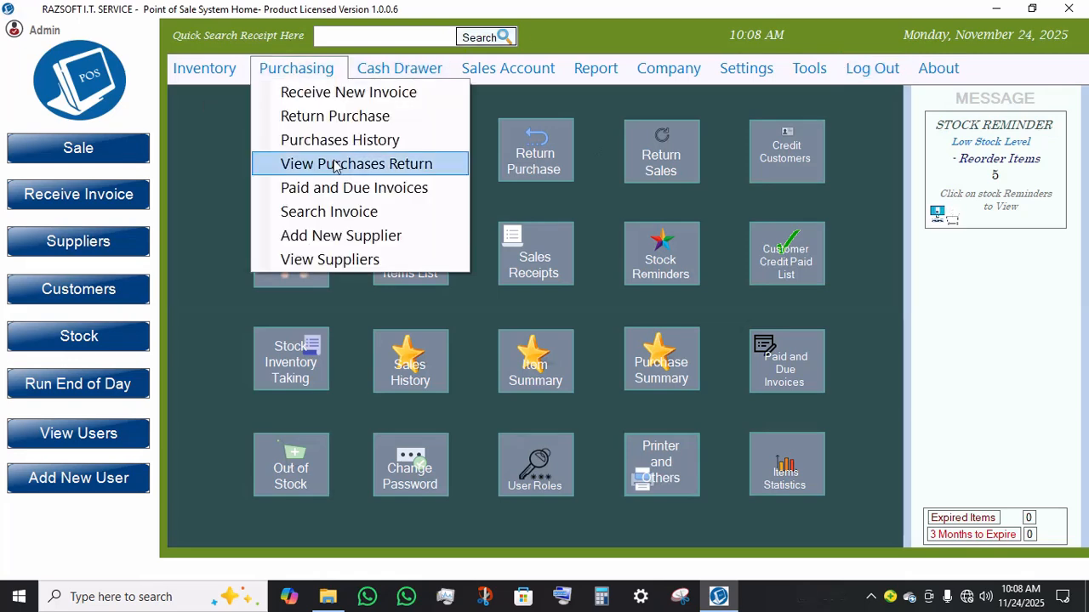
left_click(402, 143)
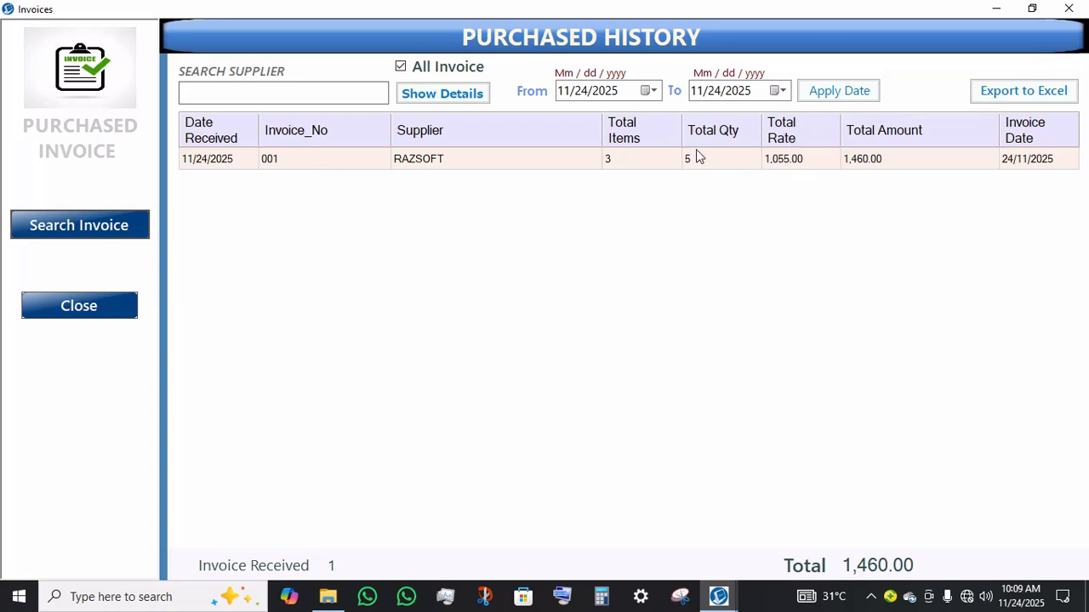
left_click(468, 109)
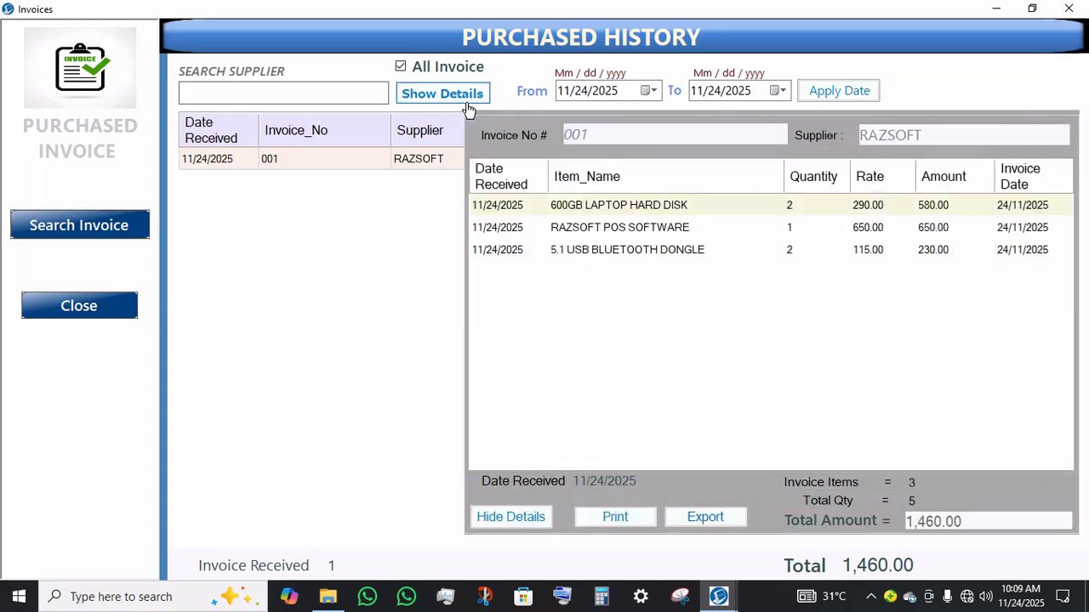
left_click(638, 226)
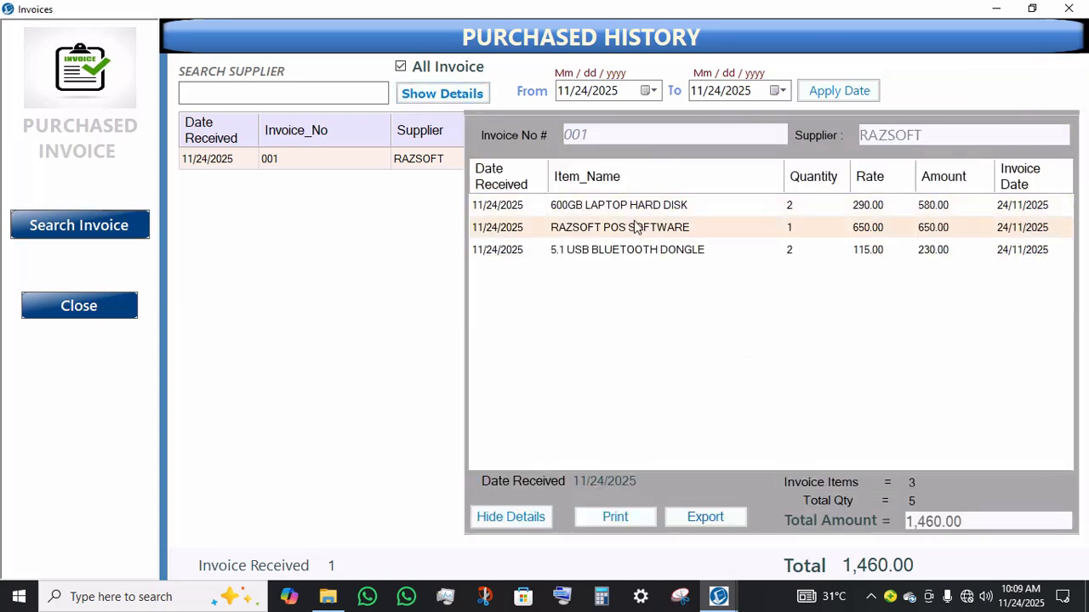
left_click(658, 259)
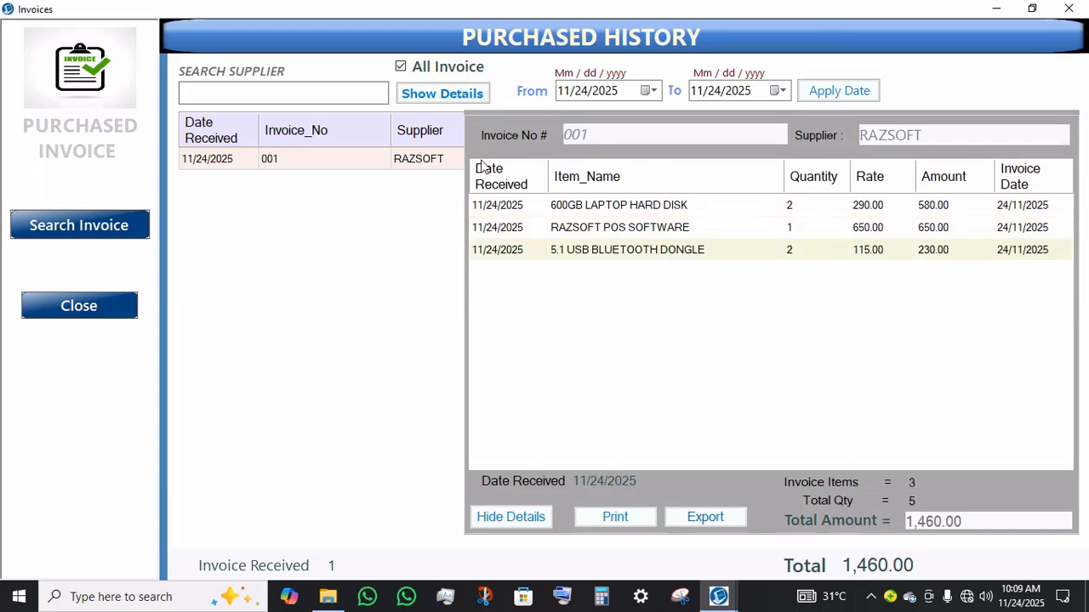
Step: Open Invoice Search, look up invoice 001, then close back to the home screen
left_click(80, 237)
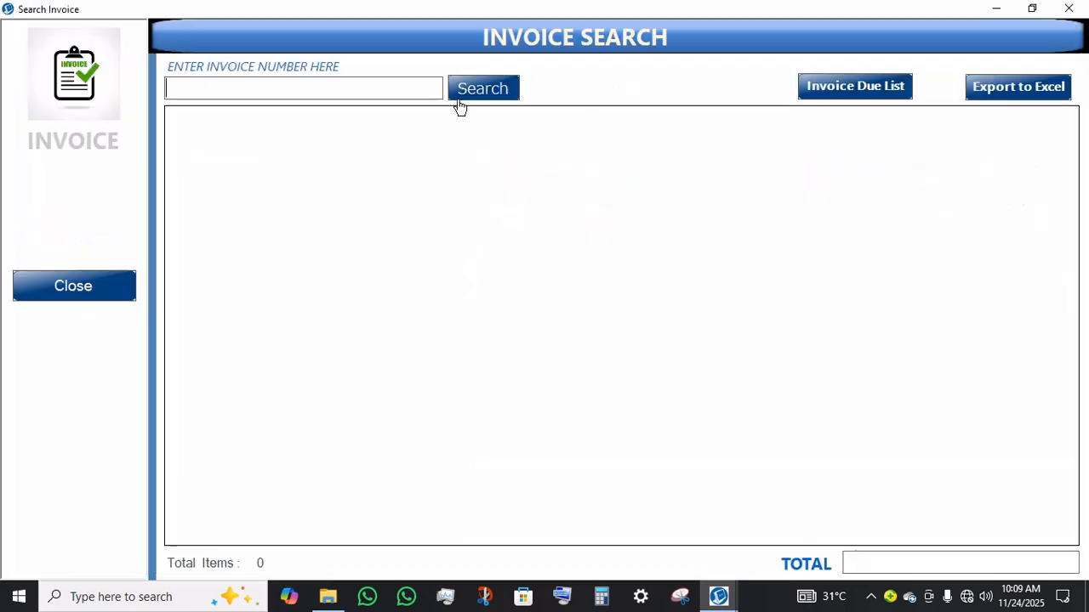
type("001")
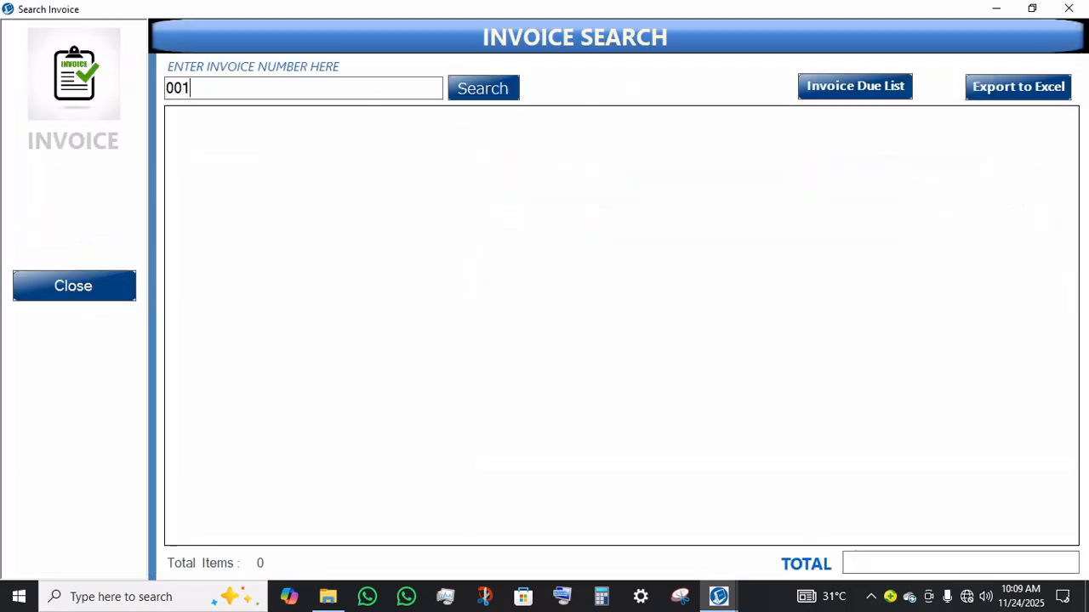
left_click(469, 89)
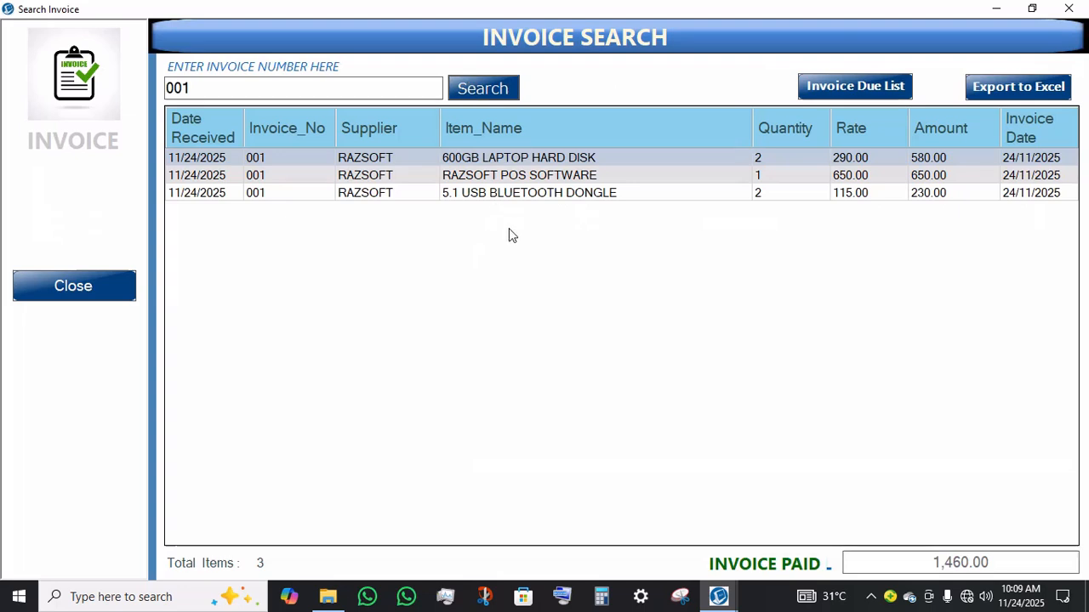
left_click(523, 196)
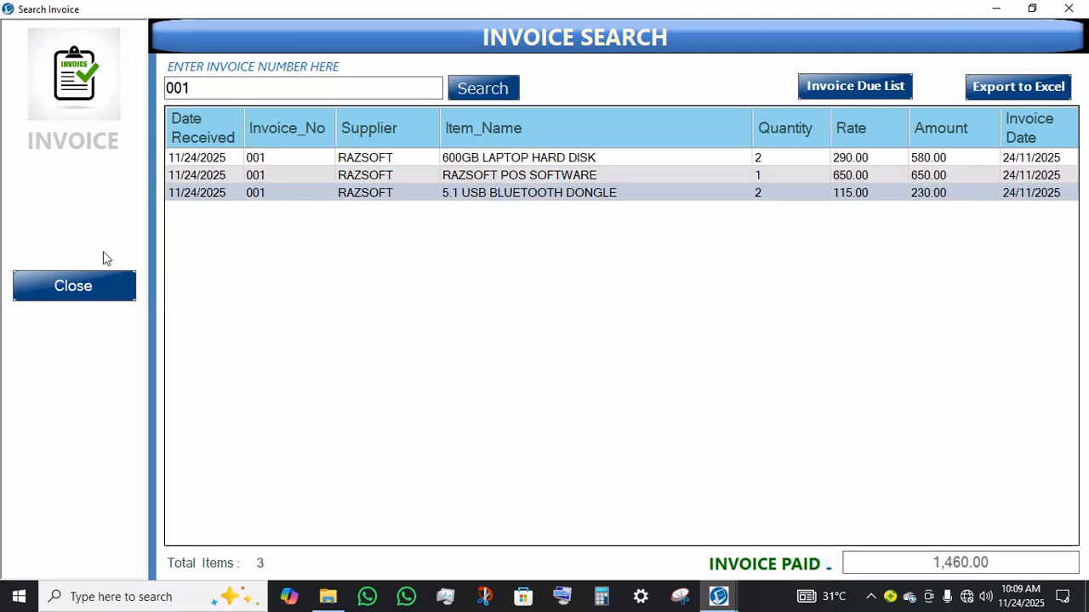
left_click(69, 298)
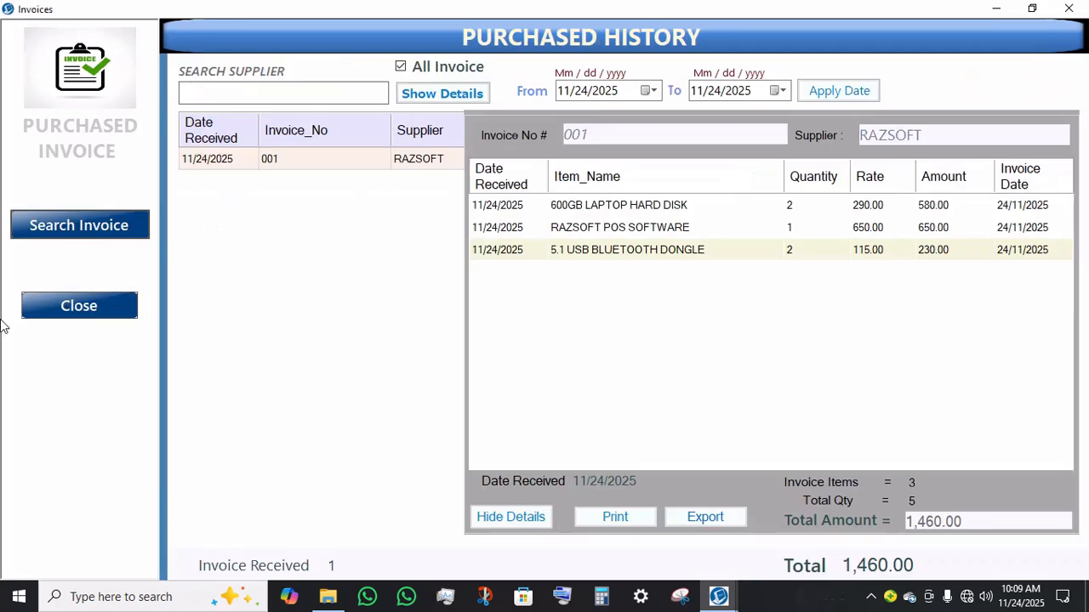
left_click(58, 309)
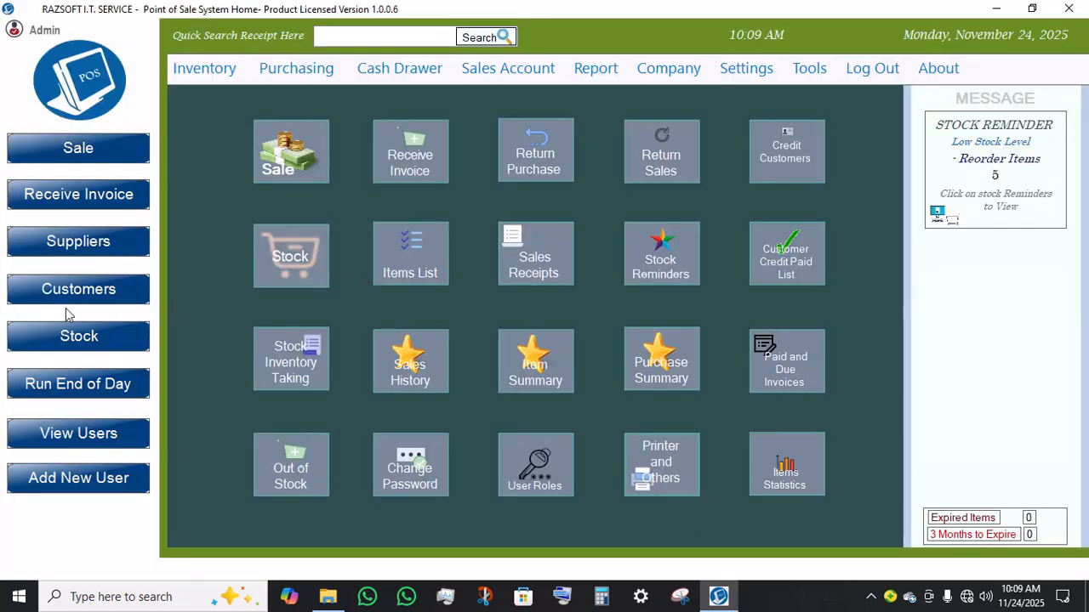
Step: Open Paid and Due Invoices, switch to the paid invoice list, then close it
left_click(324, 79)
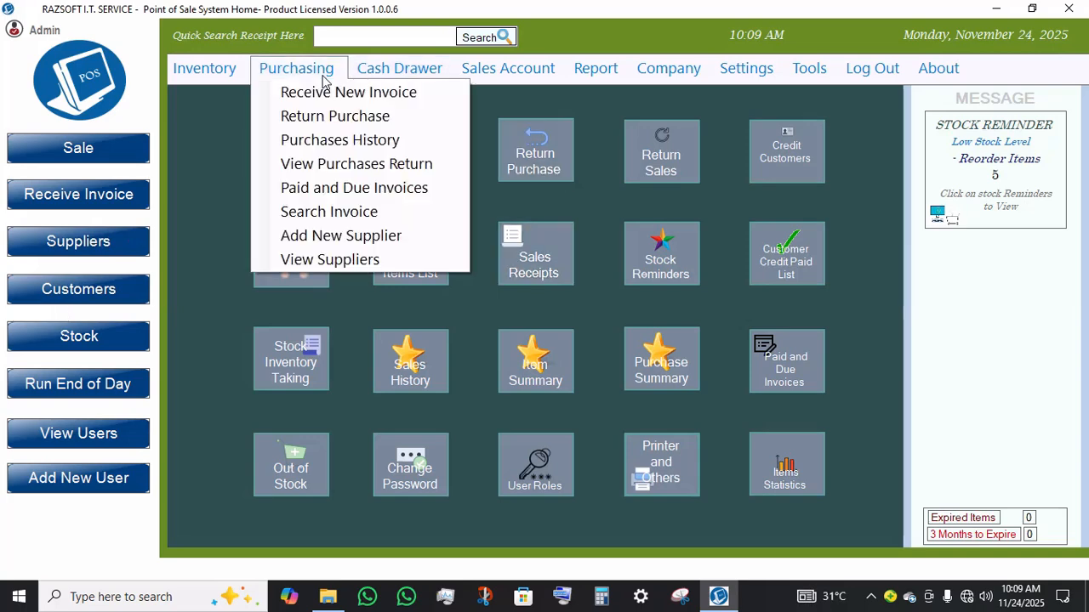
left_click(355, 188)
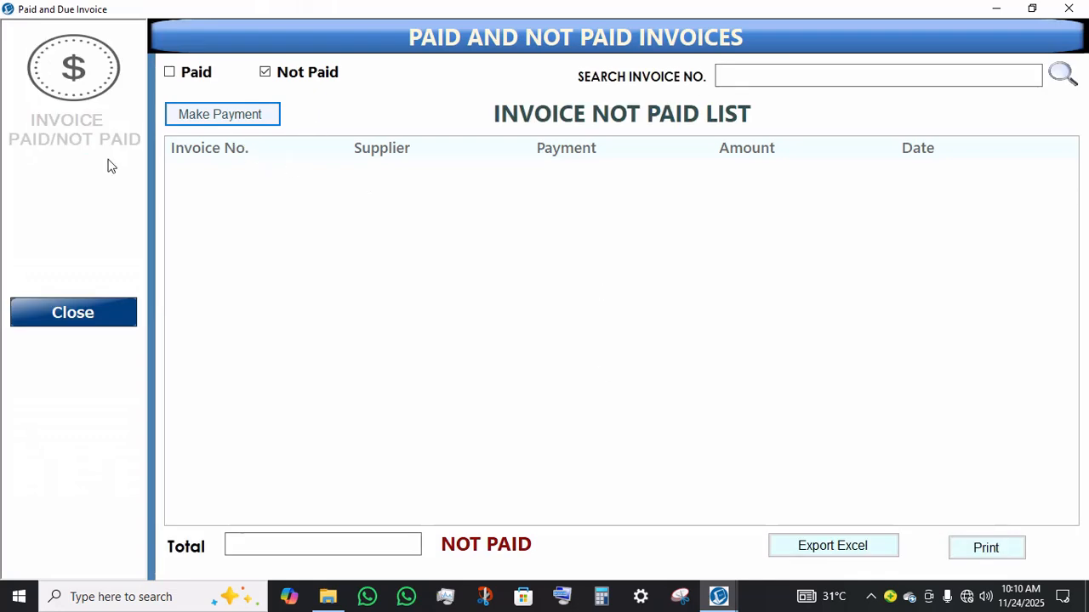
left_click(177, 74)
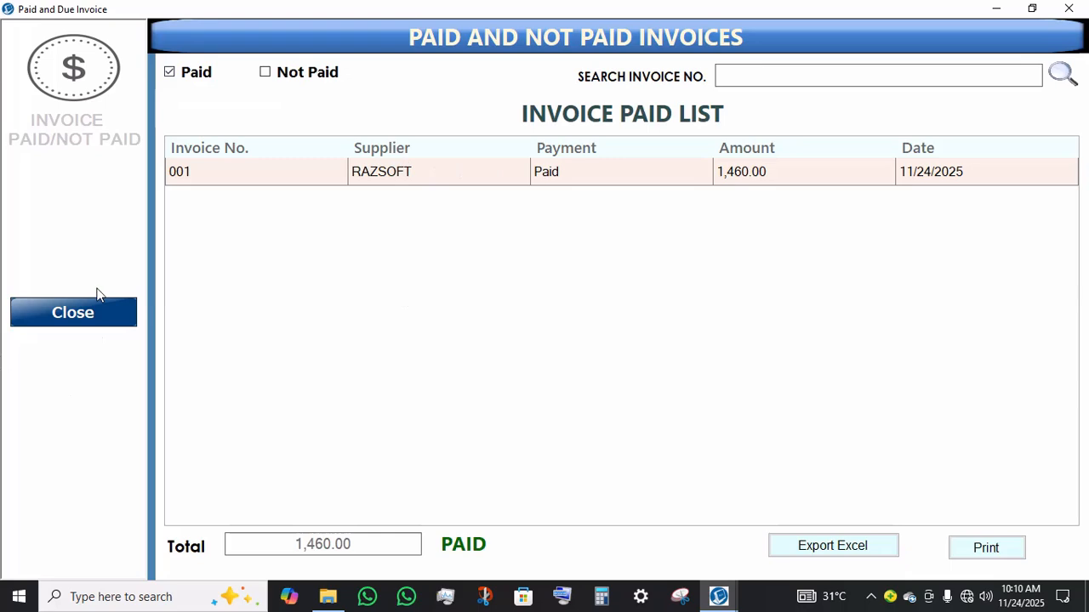
left_click(86, 315)
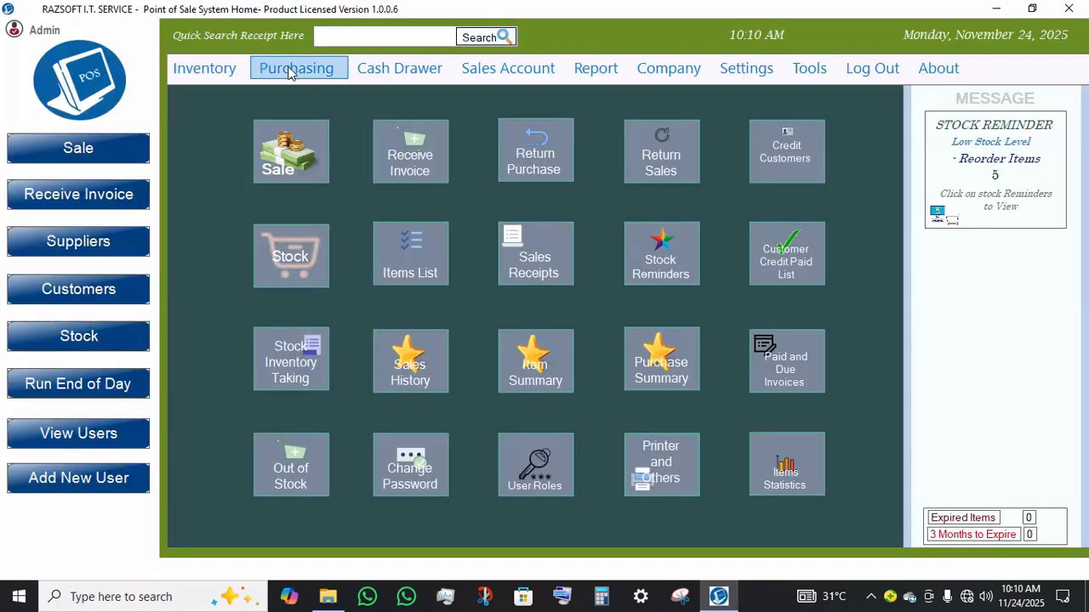
Step: Open the suppliers list and inspect the Edit Supplier dialog for RAZSOFT, then close it
left_click(205, 70)
mouse_move(260, 69)
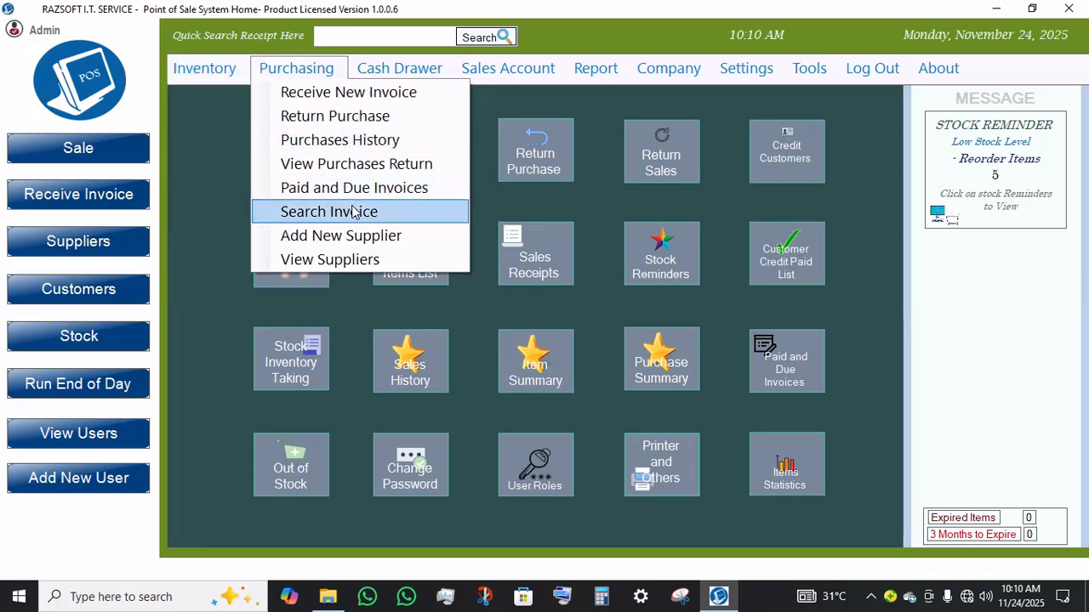
left_click(328, 259)
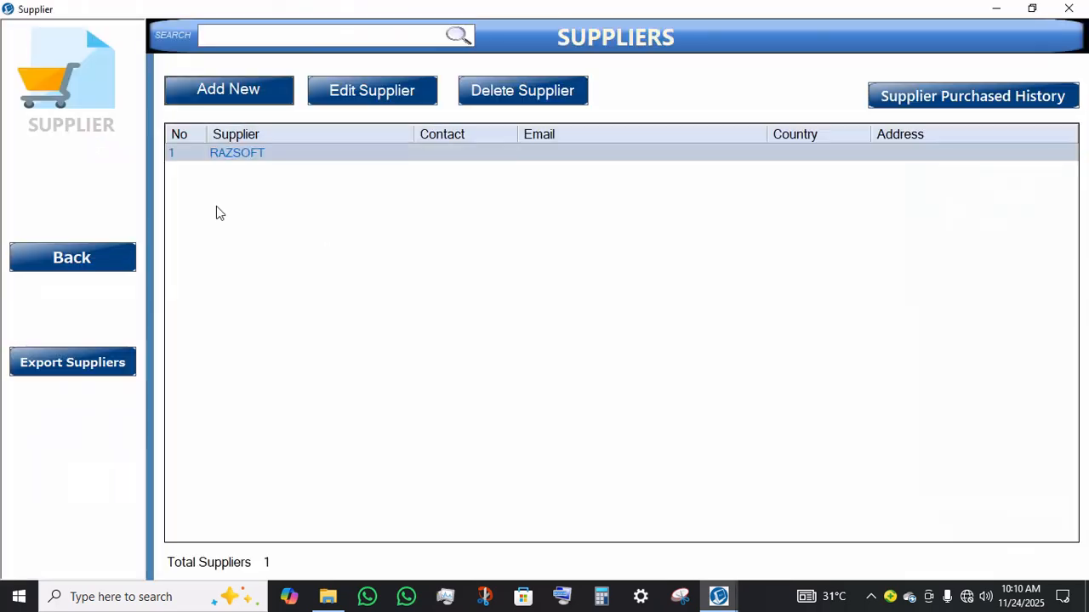
left_click(354, 80)
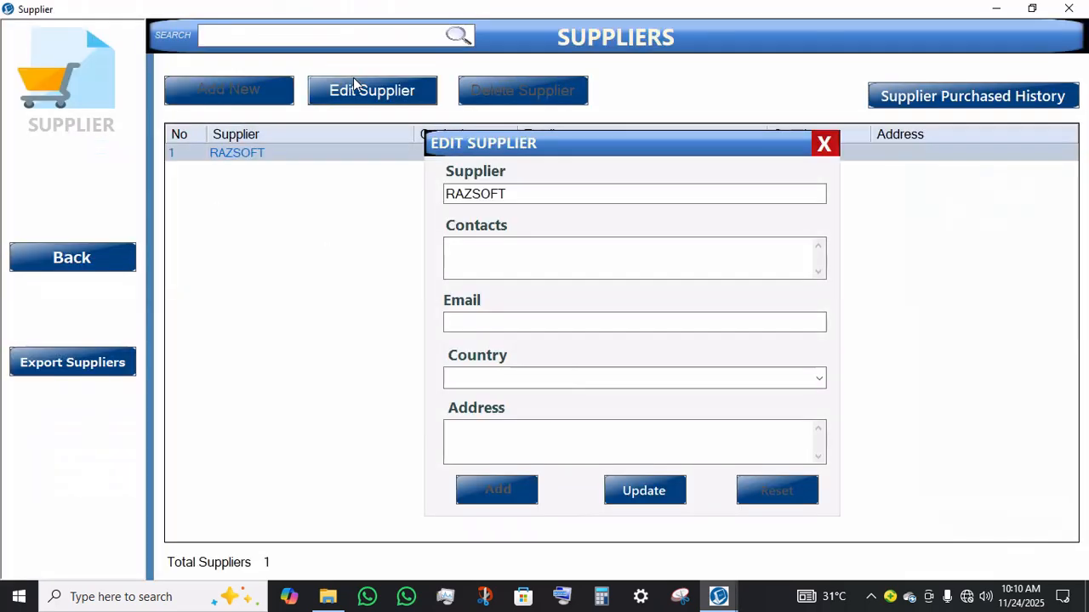
left_click(825, 145)
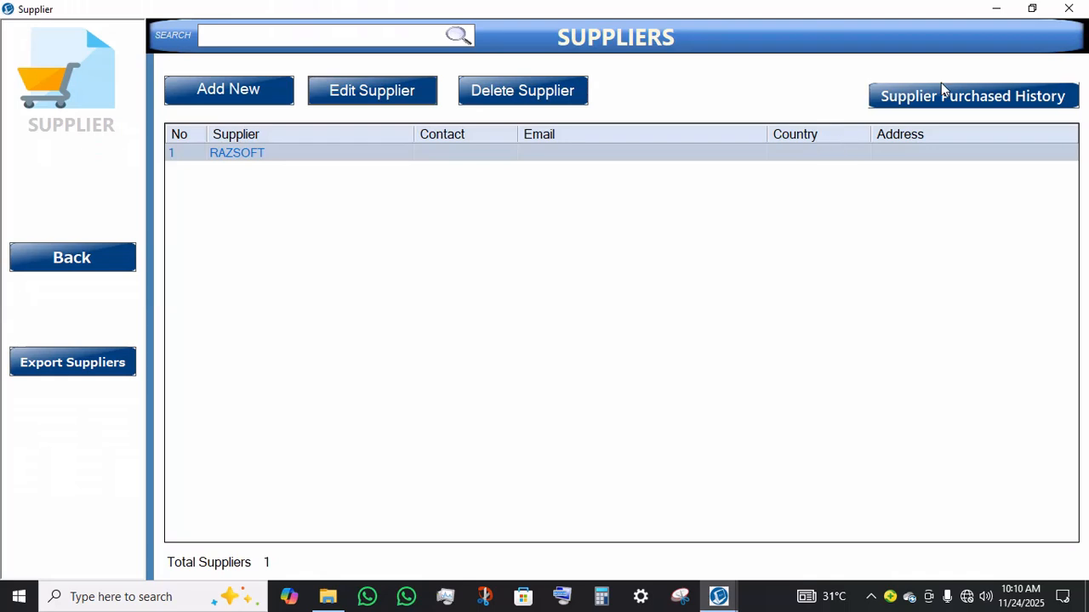
Step: View RAZSOFT's supplier purchase history with item details, then close it
left_click(940, 103)
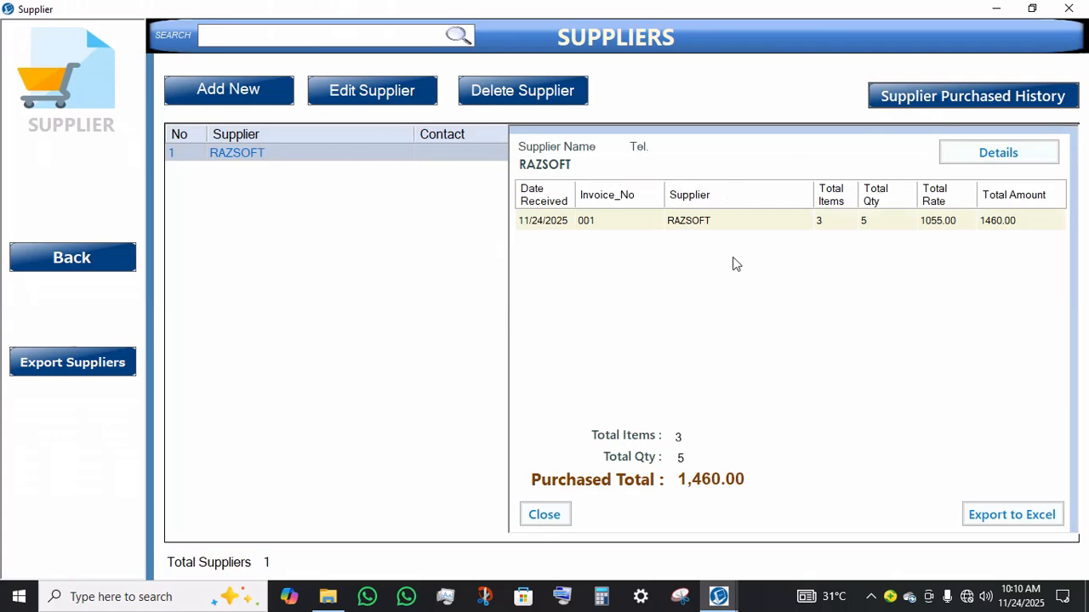
left_click(980, 162)
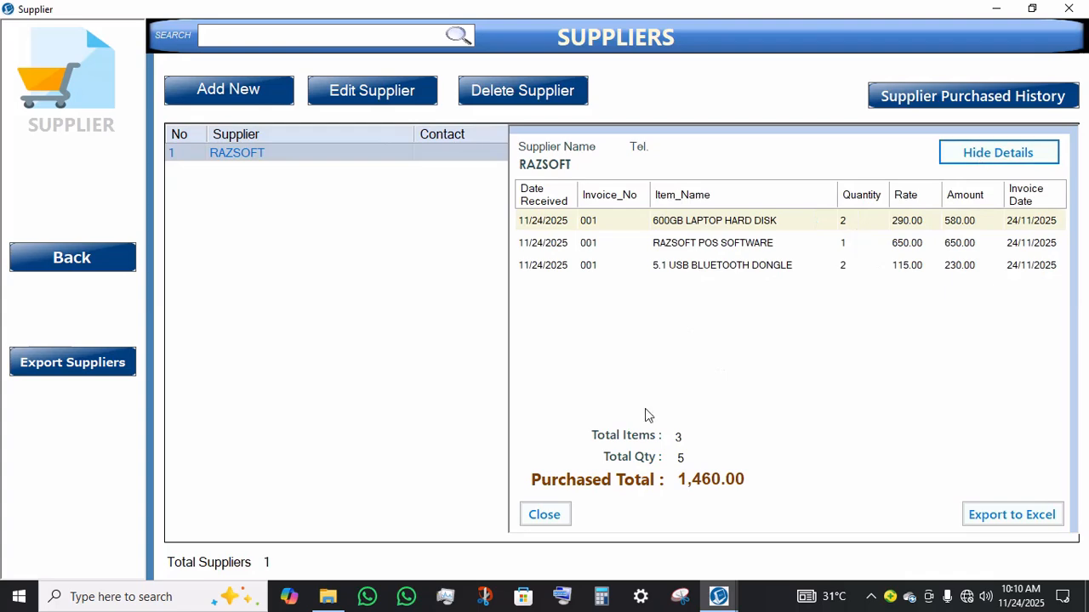
left_click(545, 514)
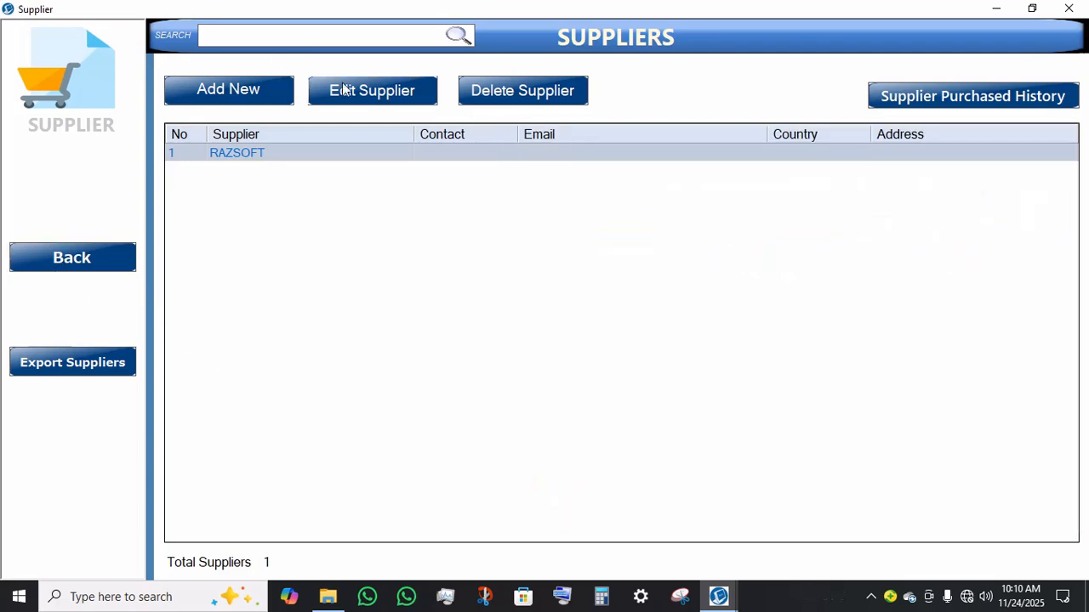
Step: Open the Edit Supplier dialog for RAZSOFT, close it, and revisit the suppliers list before returning home
left_click(344, 89)
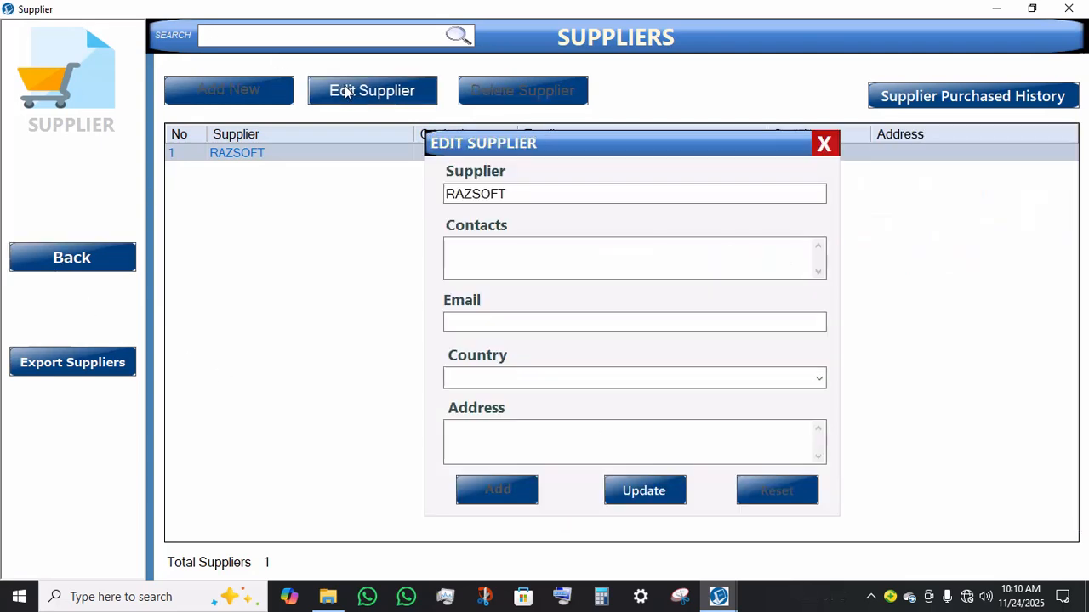
left_click(823, 146)
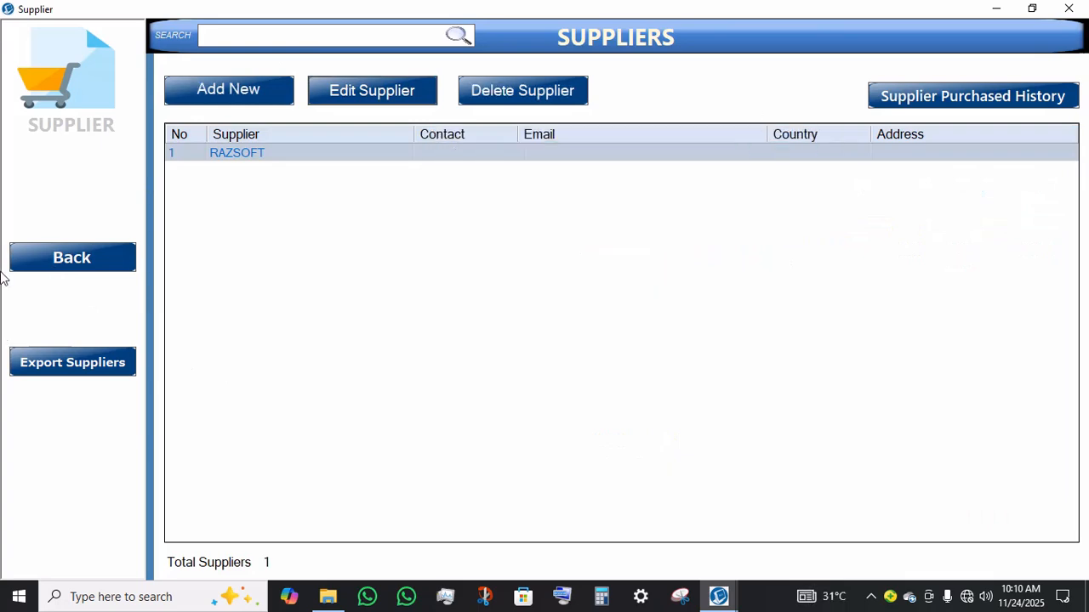
left_click(27, 268)
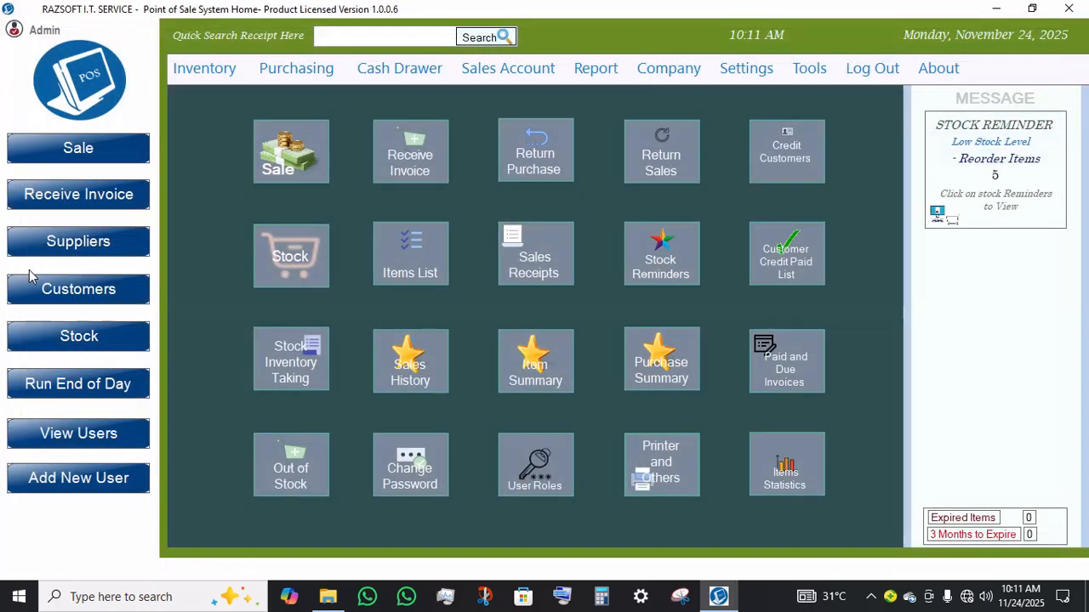
left_click(83, 247)
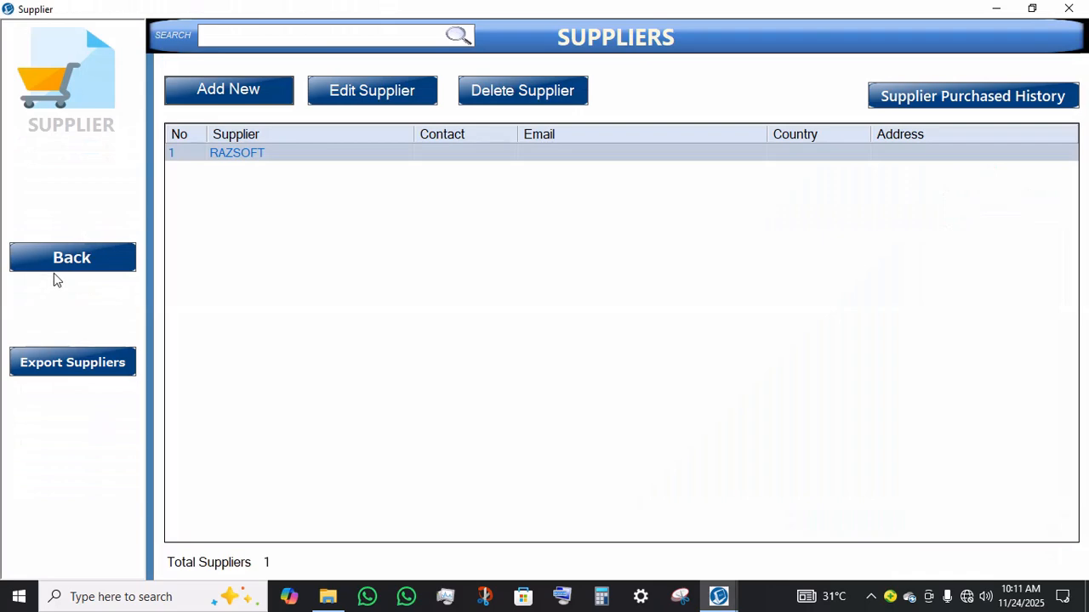
left_click(61, 265)
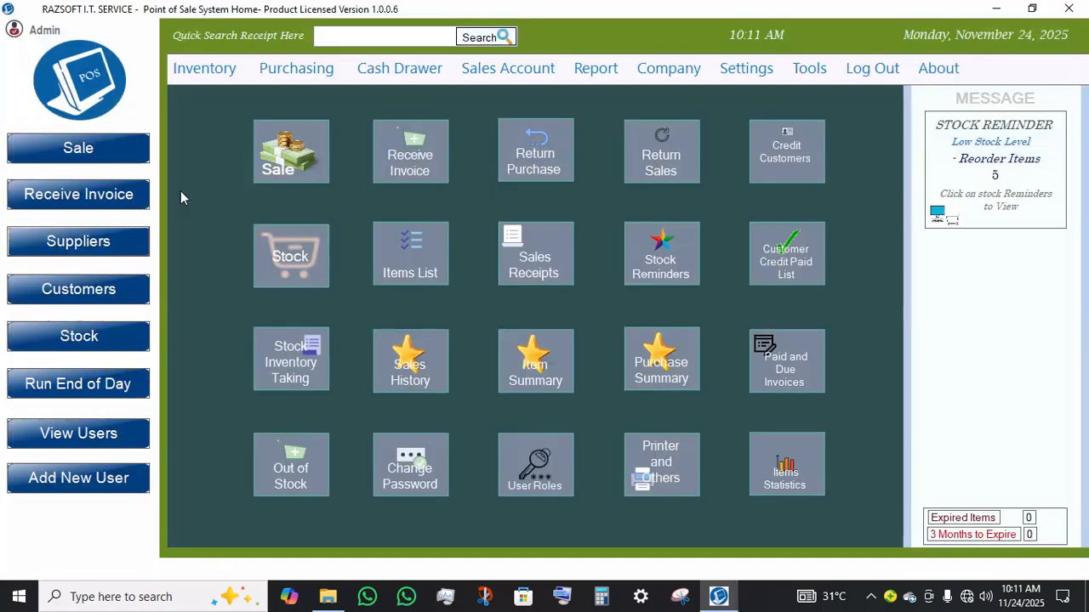
left_click(314, 71)
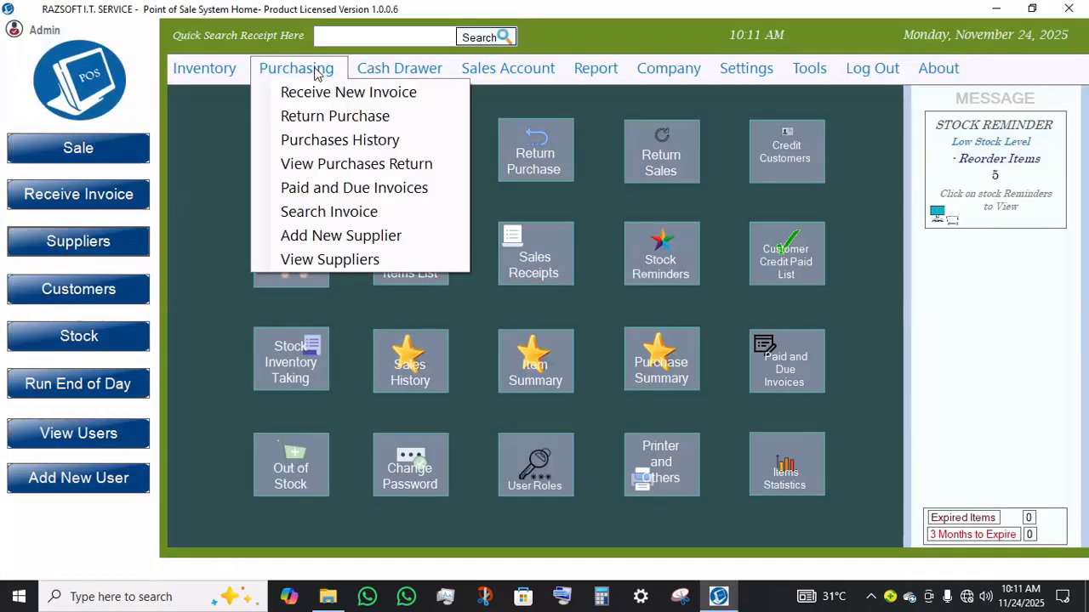
mouse_move(348, 74)
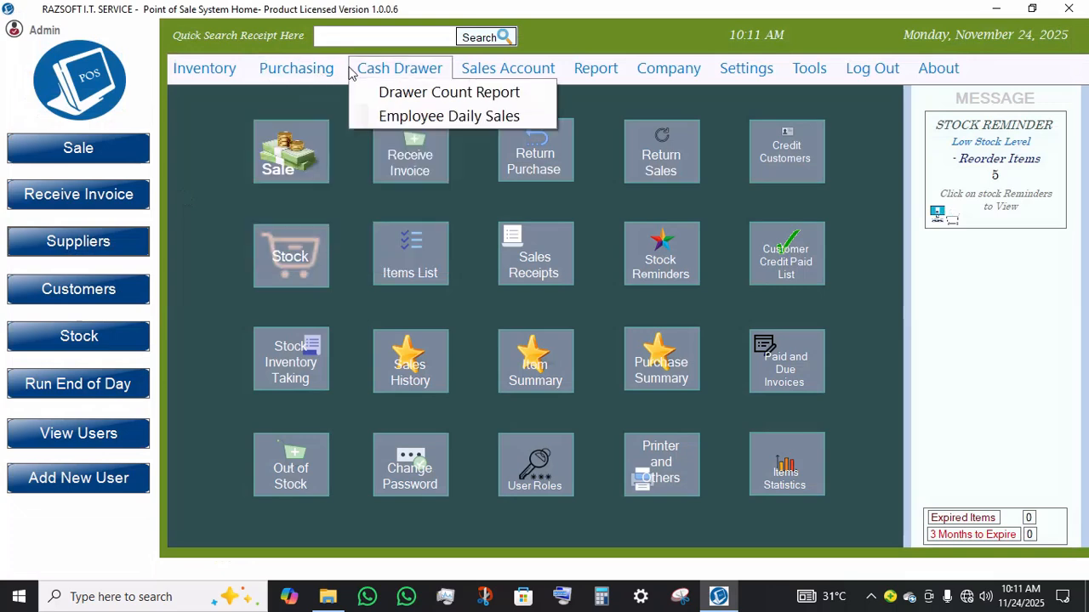
mouse_move(476, 70)
left_click(359, 39)
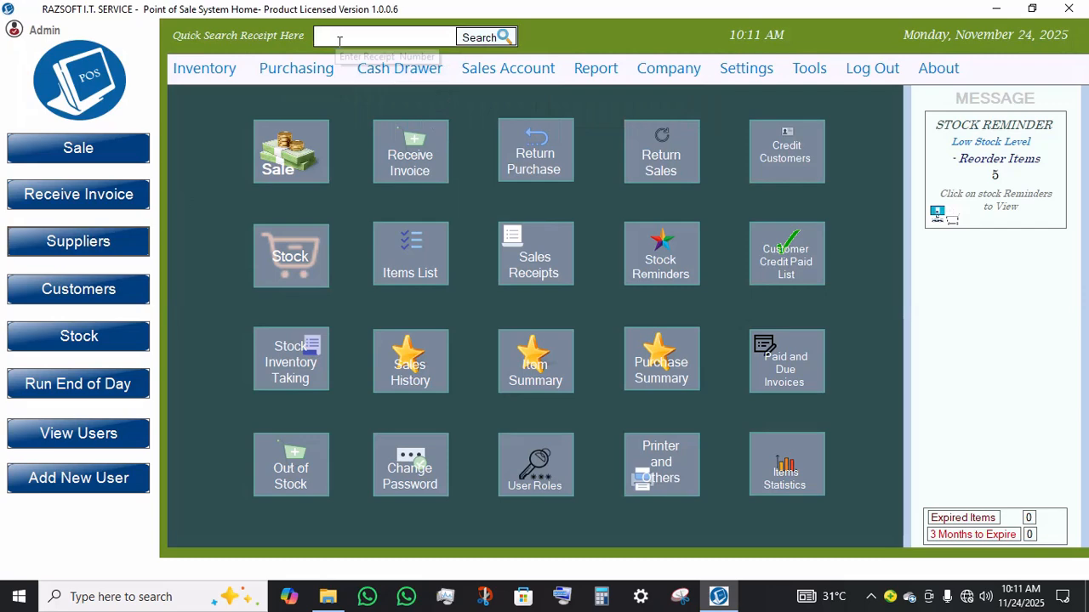
mouse_move(380, 64)
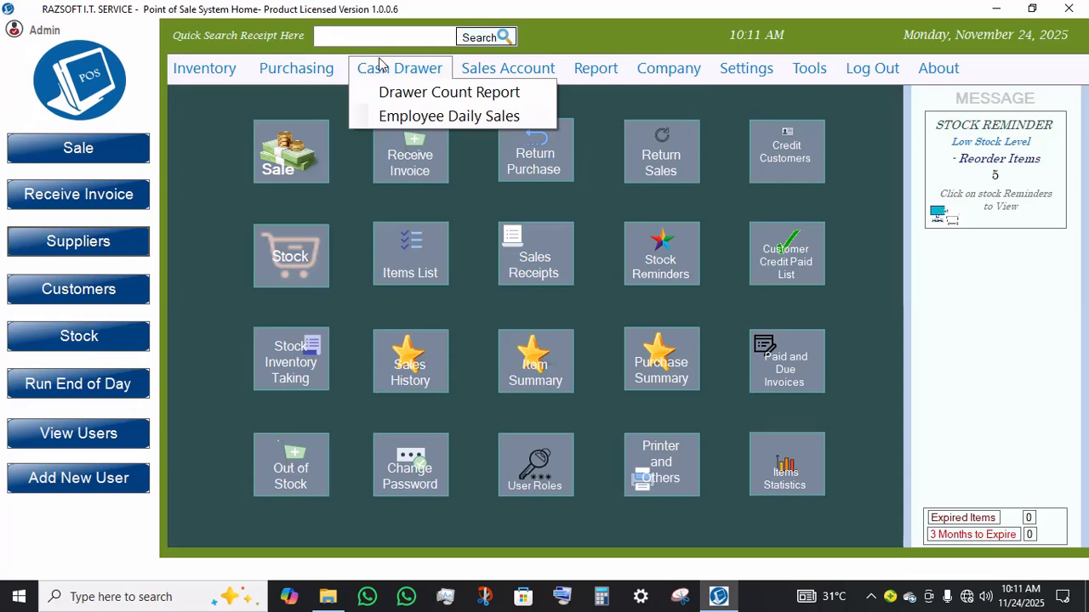
Step: Open the Drawer Count Report, set the From date to 11/4/2025, apply the date range, and close it
left_click(416, 100)
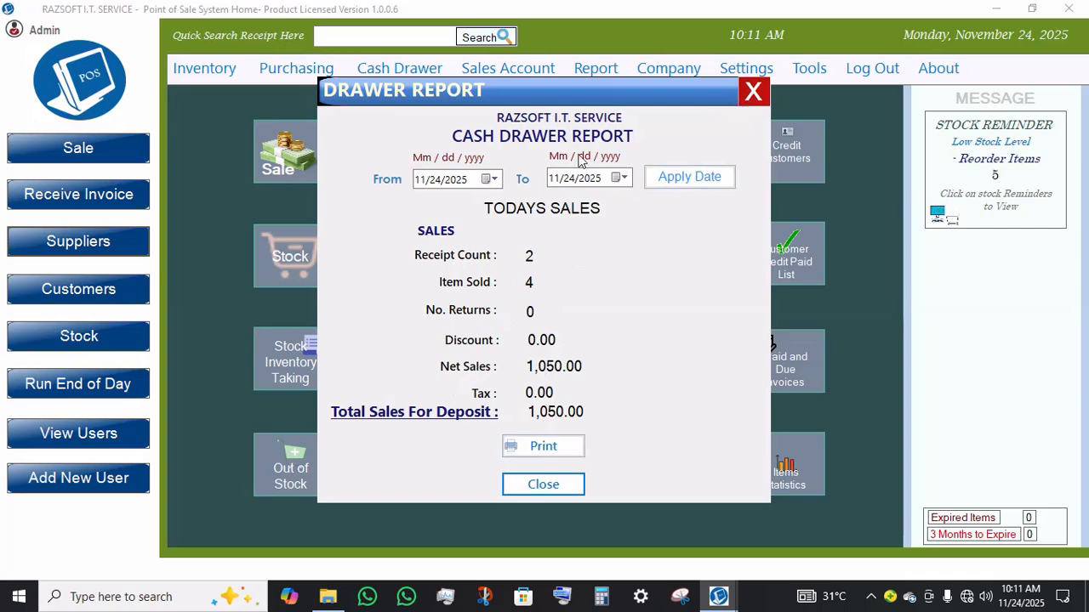
left_click(490, 180)
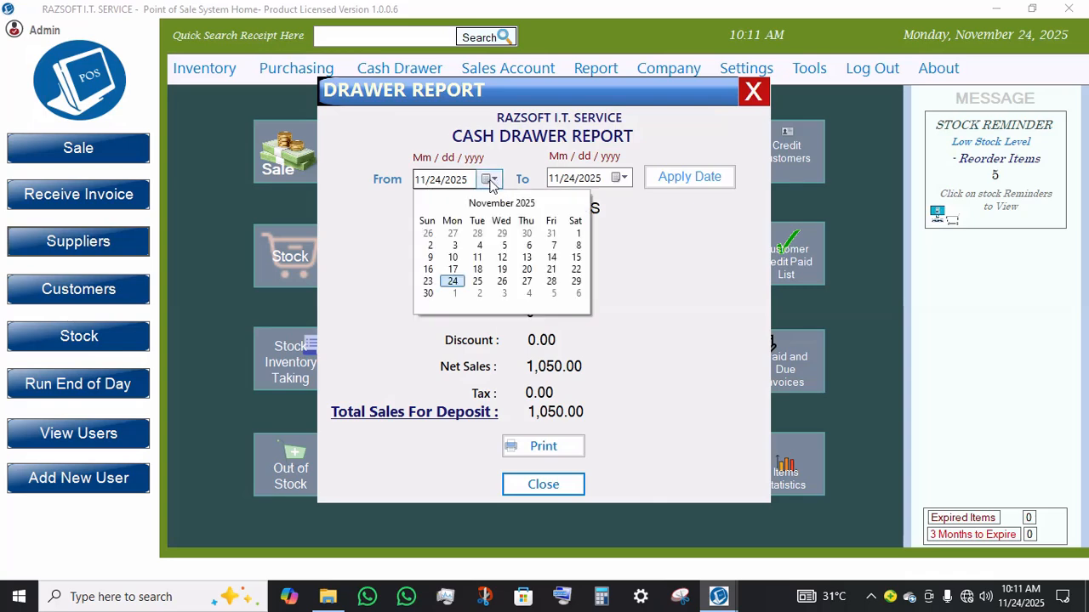
left_click(479, 246)
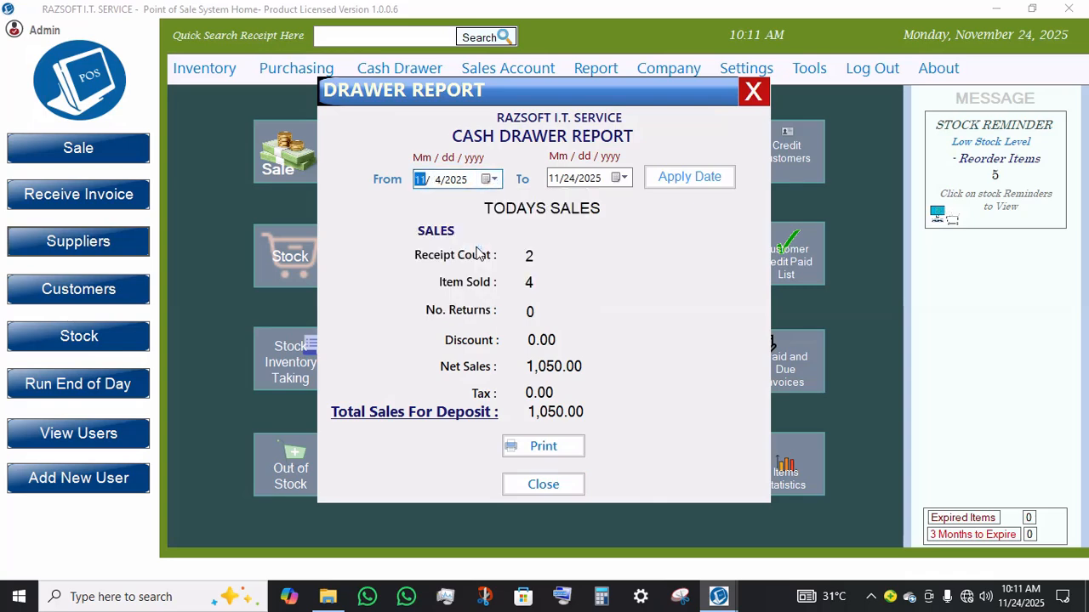
left_click(657, 182)
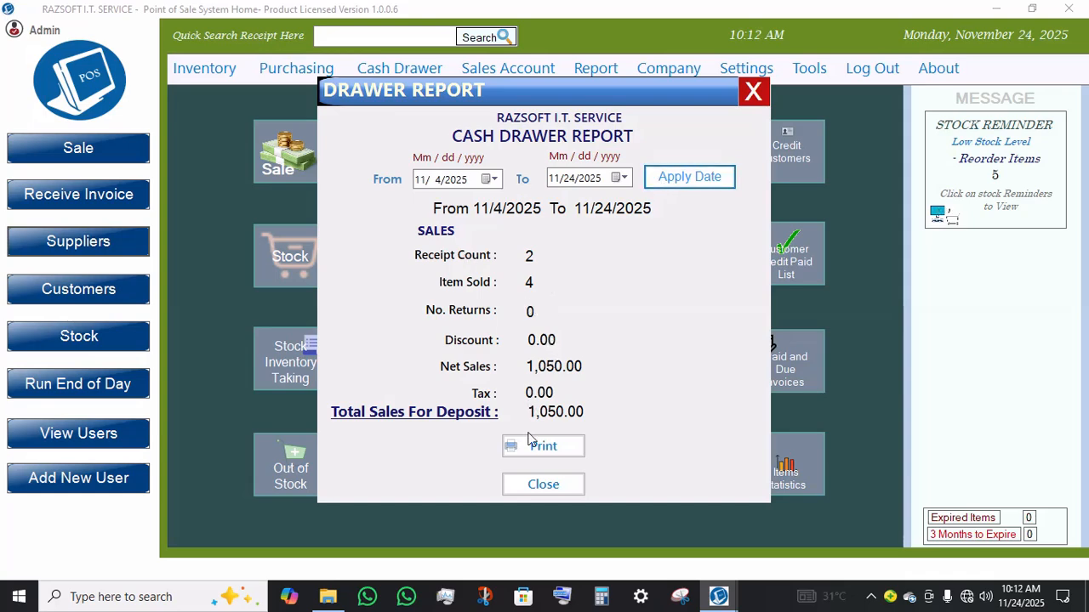
left_click(542, 485)
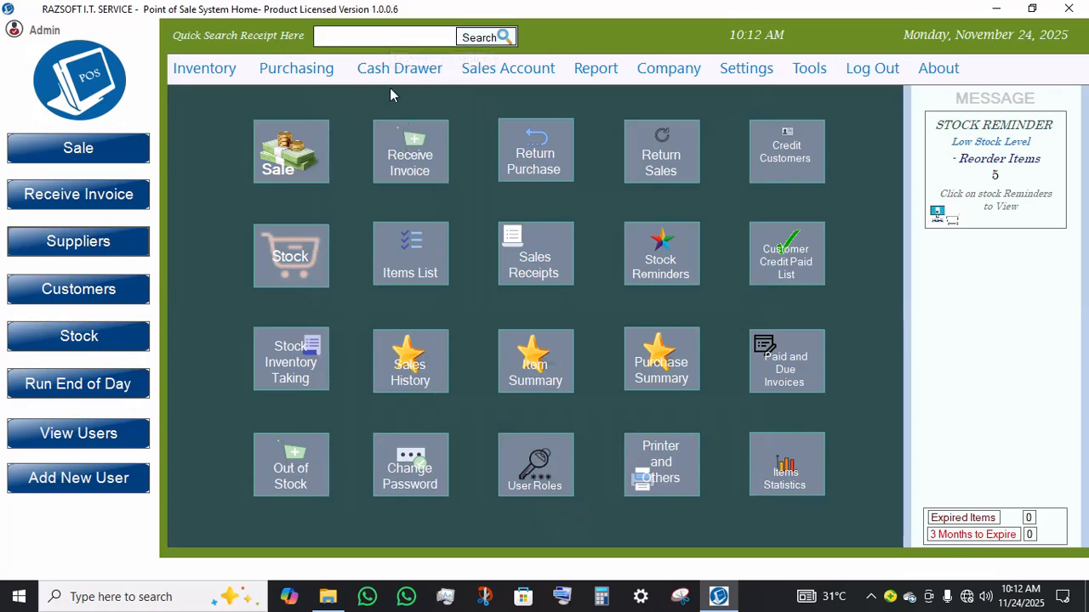
Step: Open Employee Daily Sales, show the detailed sales lines for Admin, hide them, and close the report
left_click(399, 68)
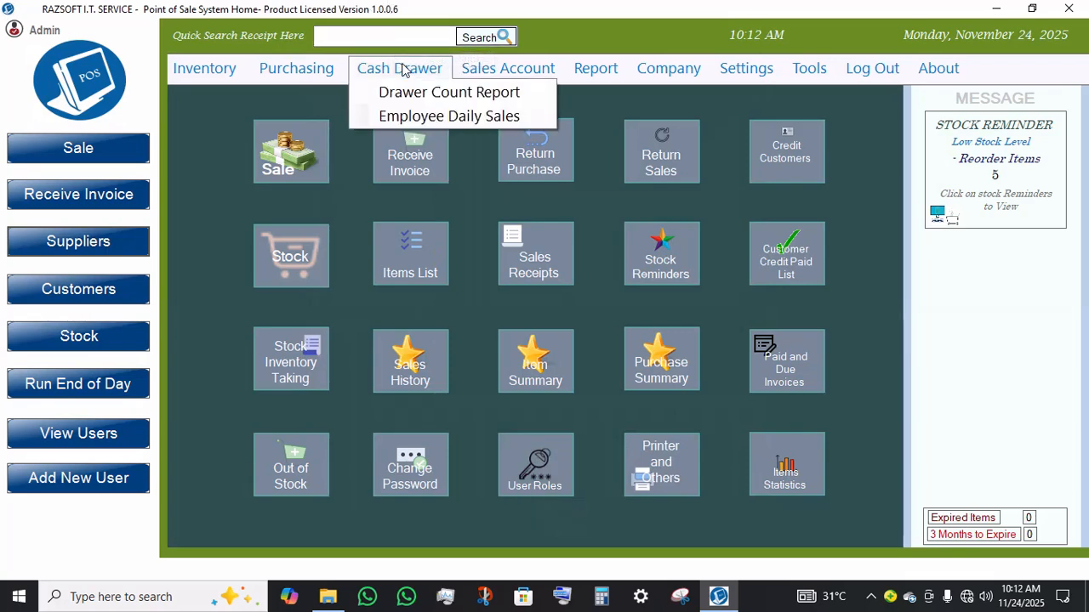
left_click(418, 120)
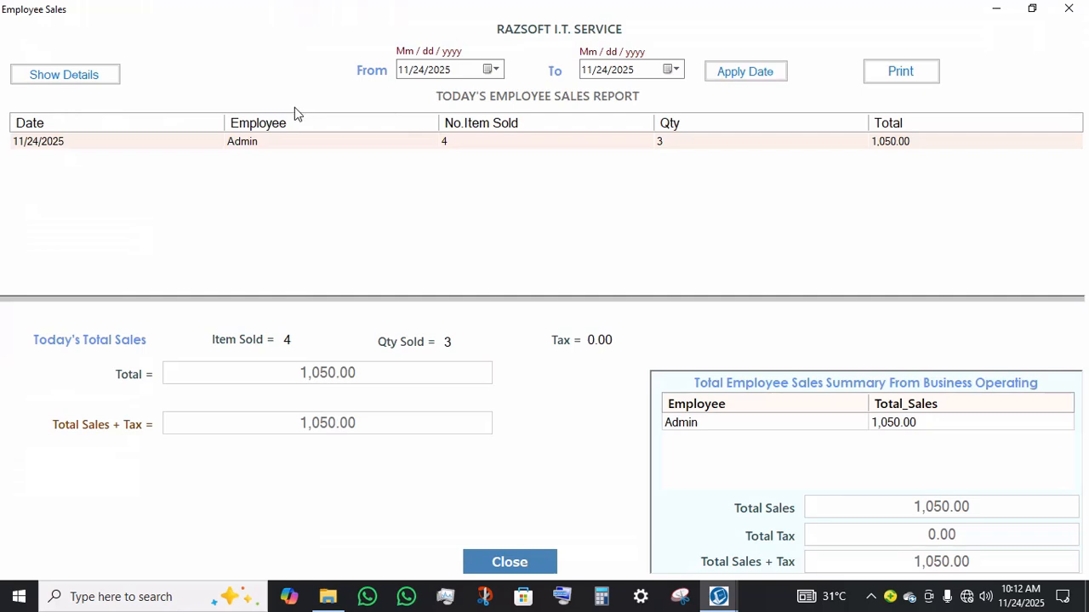
left_click(104, 72)
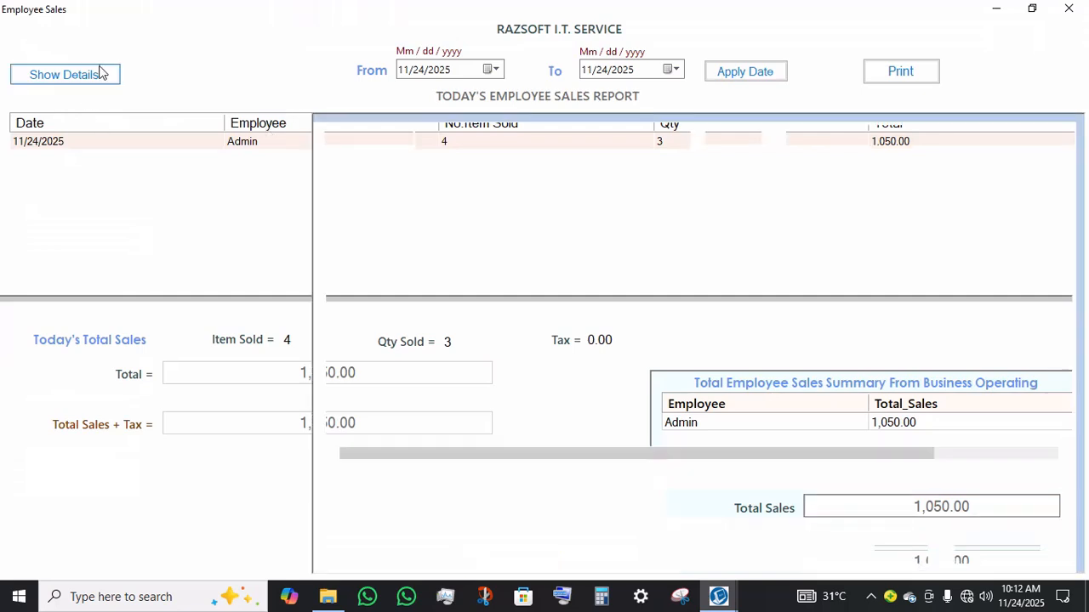
left_click(570, 230)
left_click(533, 257)
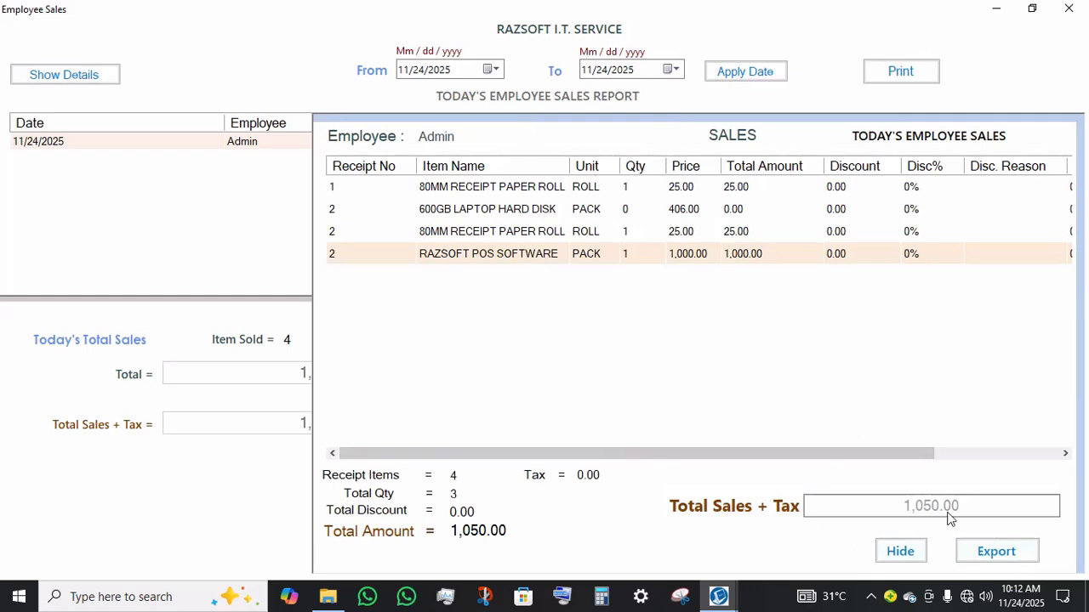
left_click(887, 553)
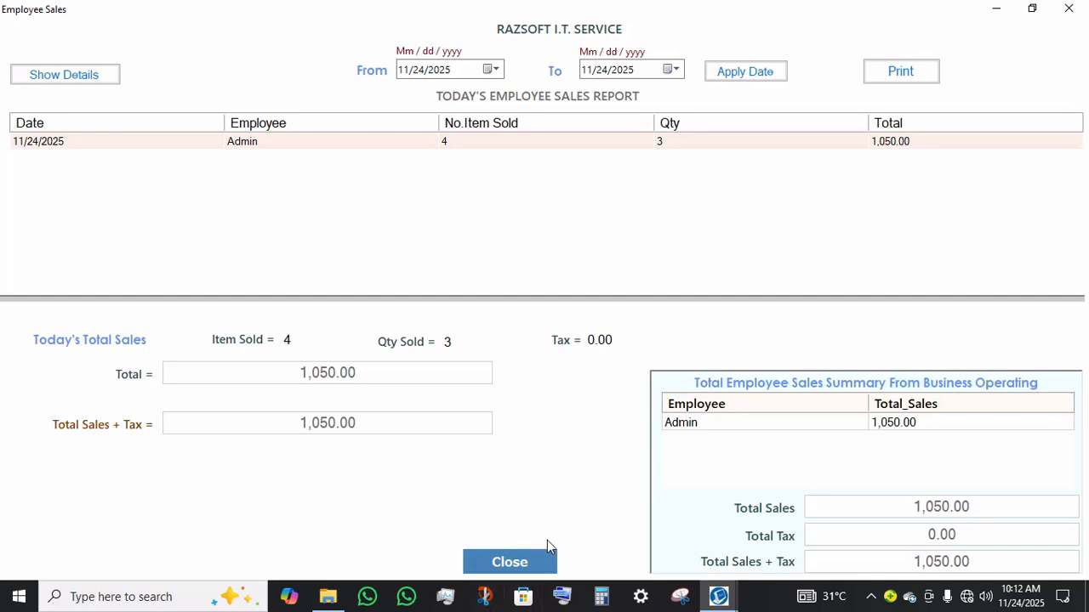
left_click(525, 562)
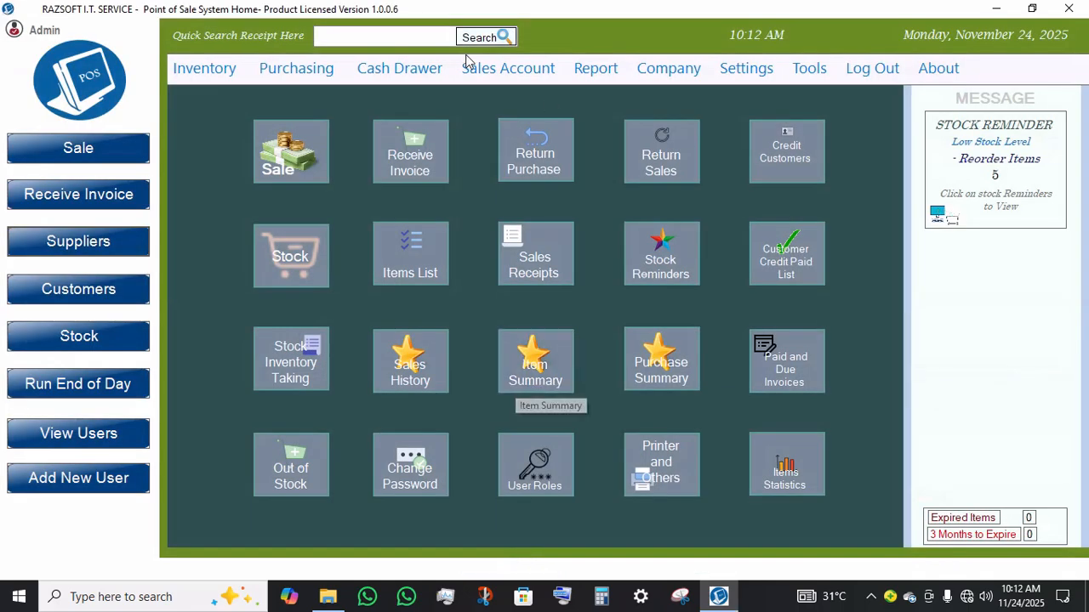
Step: View the sales payment account totals, then close the Sales Account window
left_click(460, 67)
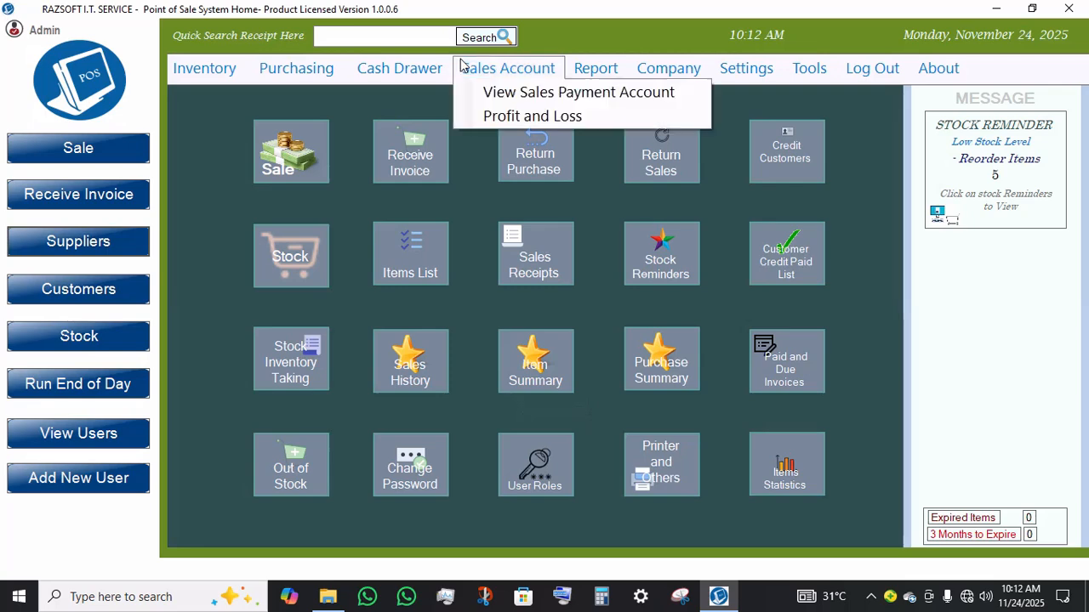
left_click(534, 91)
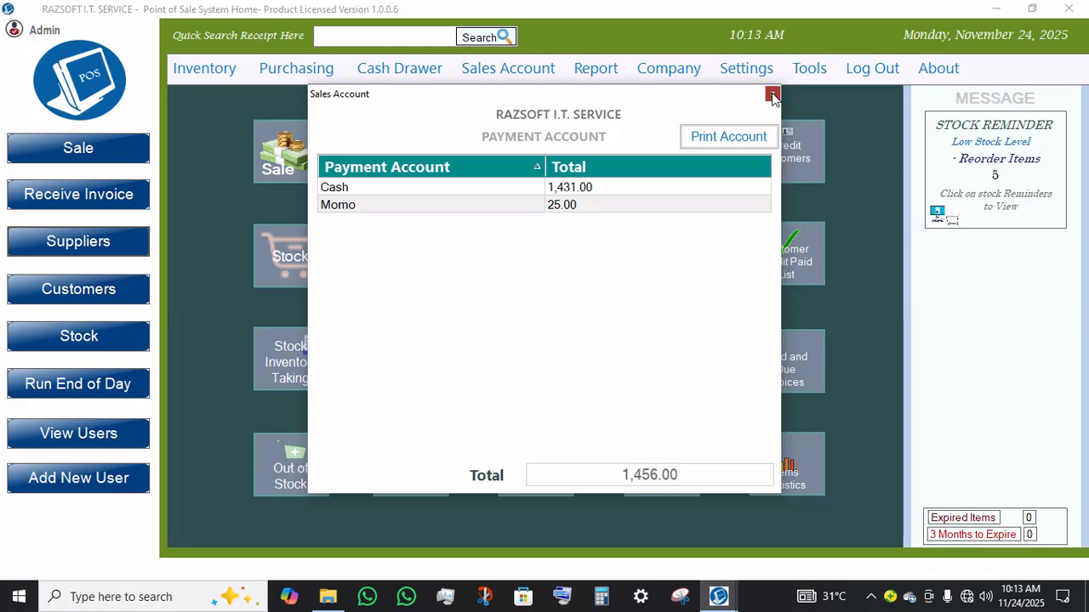
left_click(772, 95)
left_click(483, 75)
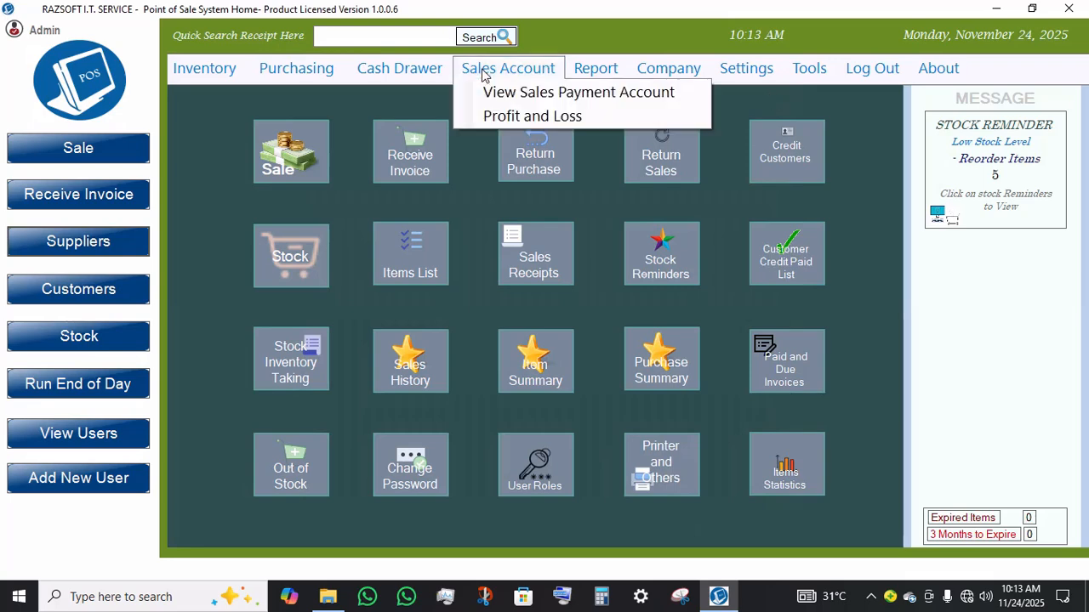
Step: Open the Sales Report and view its payment method report for today's receipts, then close it
left_click(576, 74)
mouse_move(632, 95)
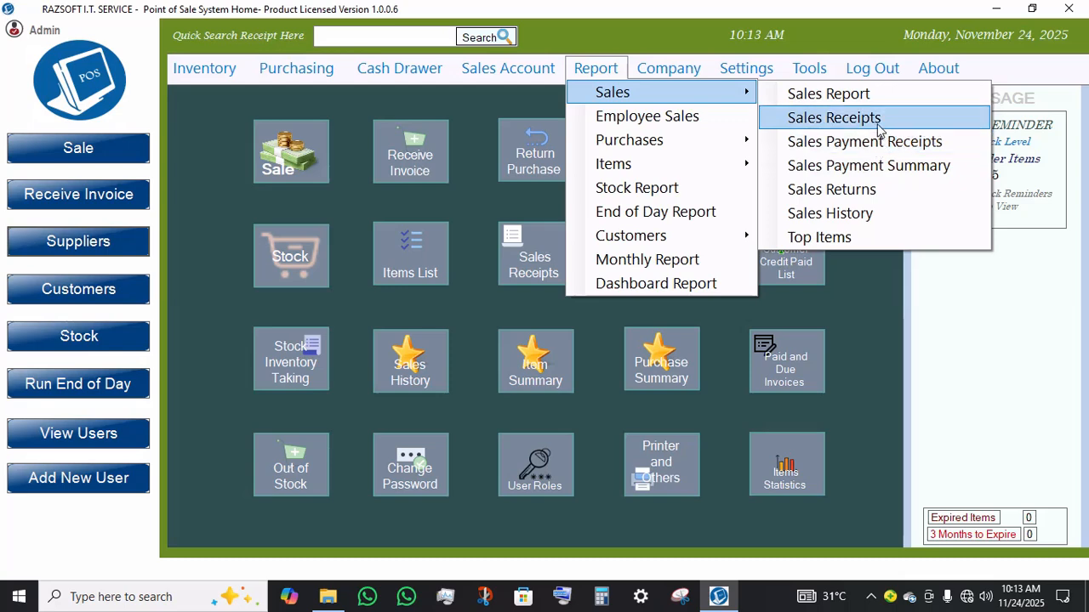
left_click(901, 102)
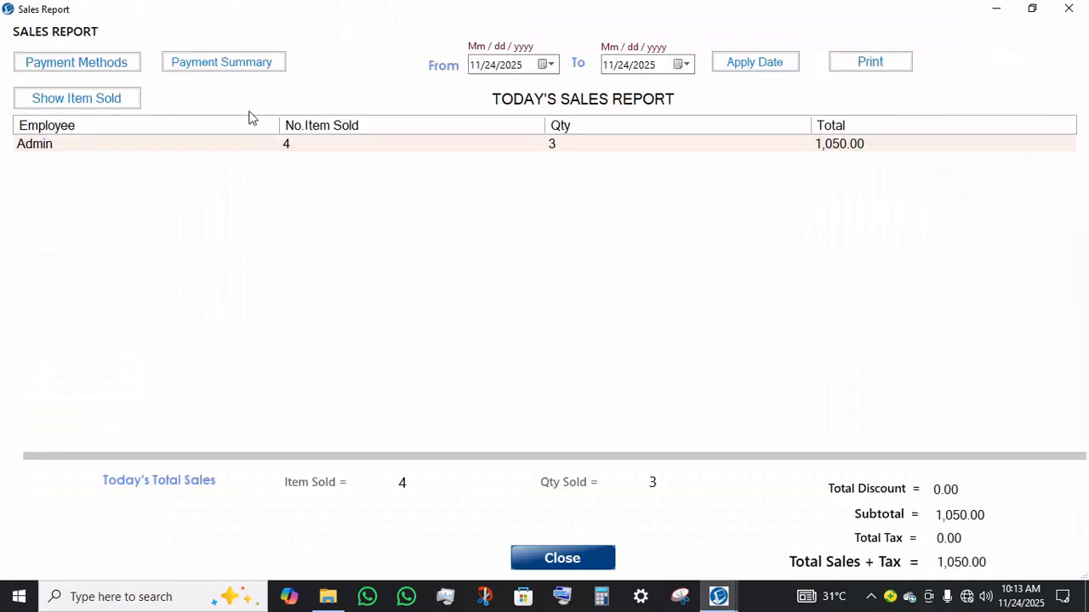
left_click(103, 68)
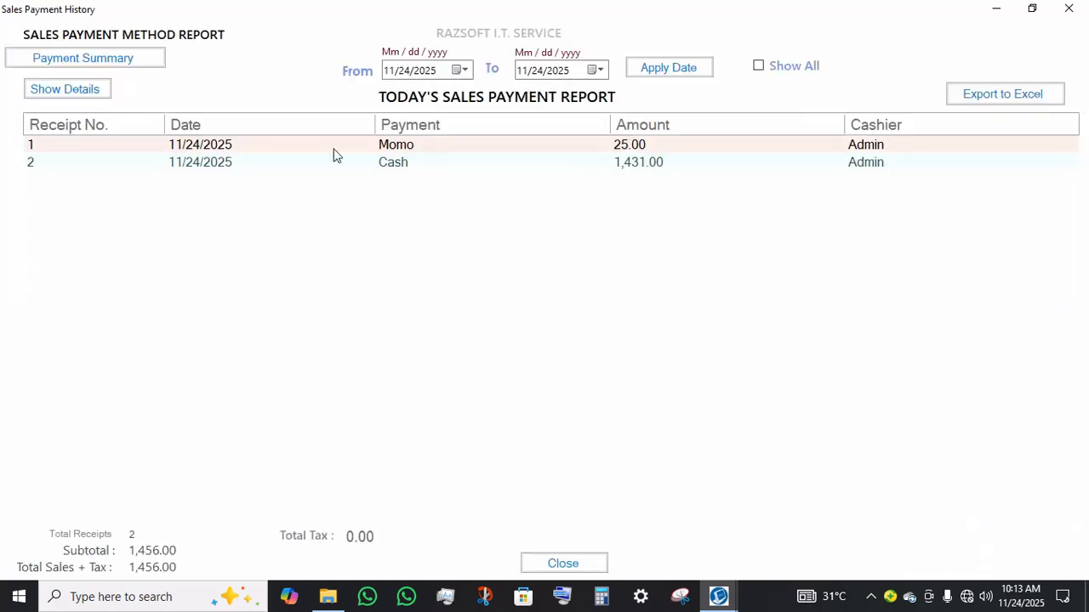
left_click(268, 165)
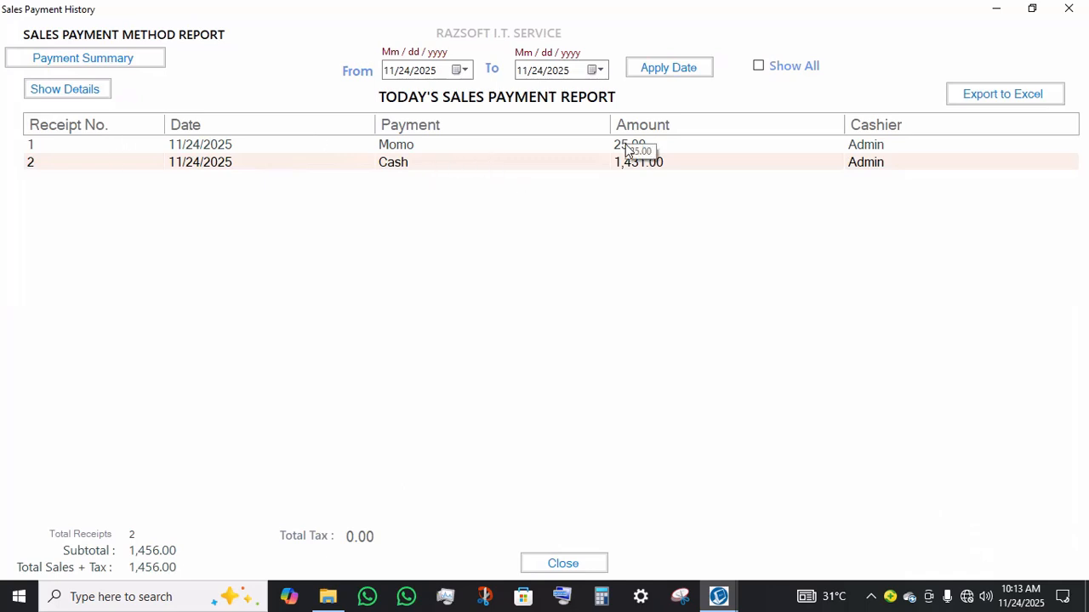
left_click(1084, 7)
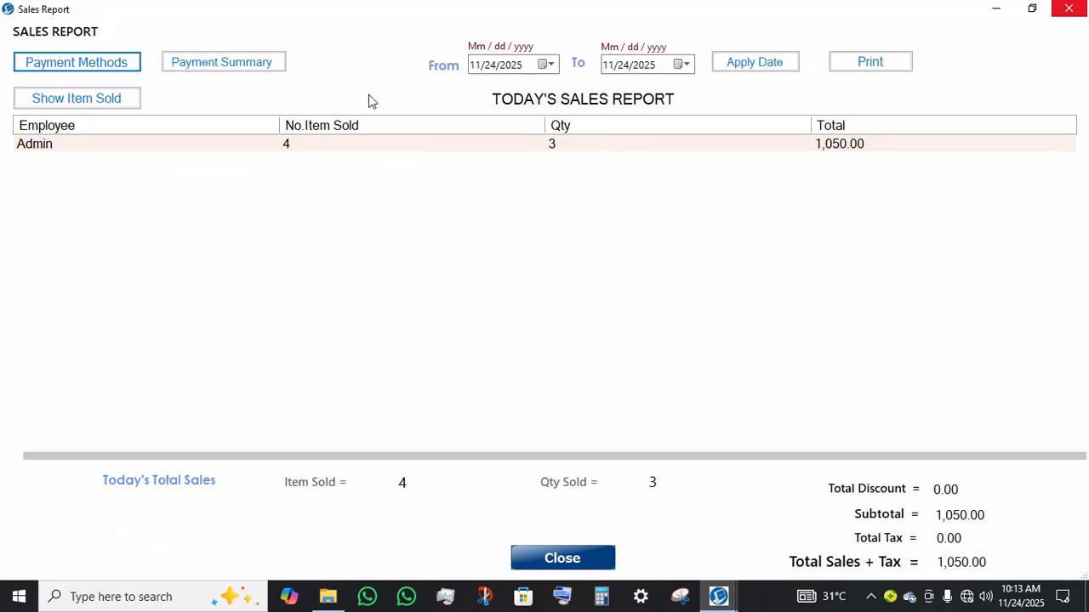
Step: View the end-of-day payment summary report, then close it and the Sales Report
left_click(266, 68)
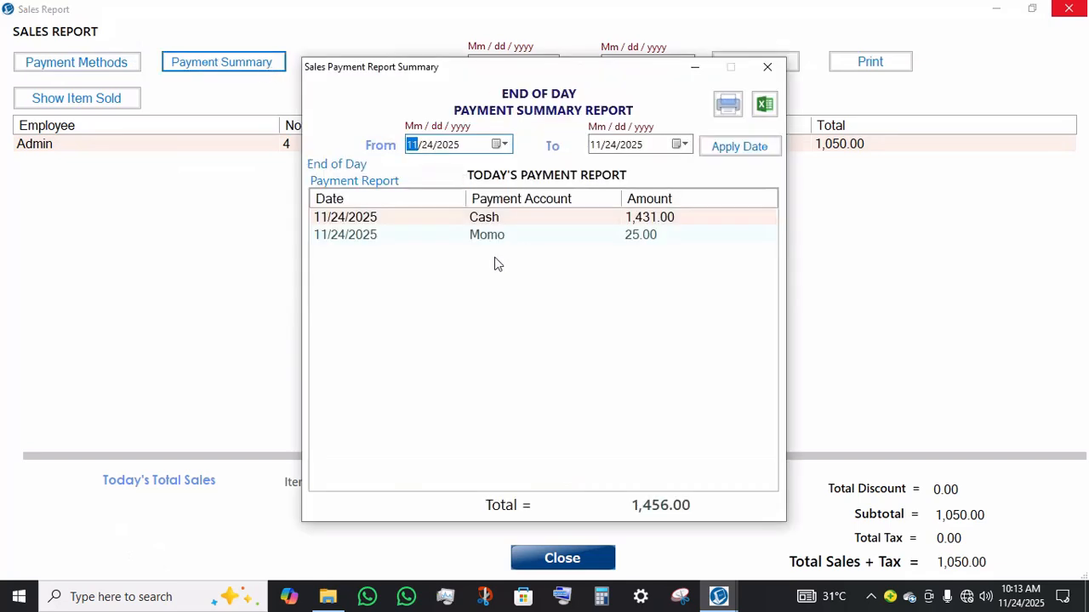
left_click(503, 239)
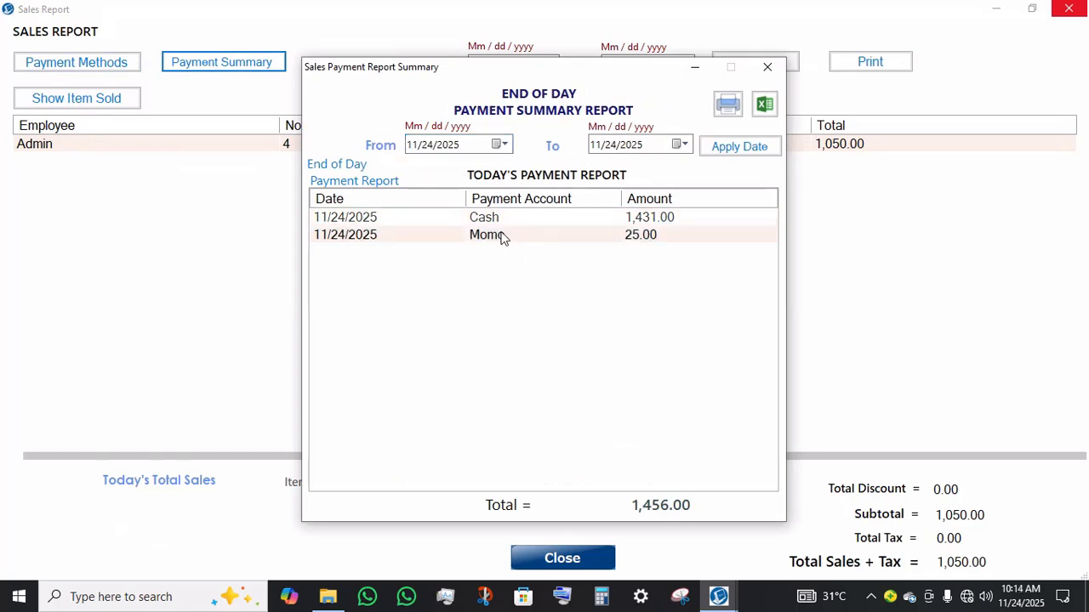
left_click(520, 223)
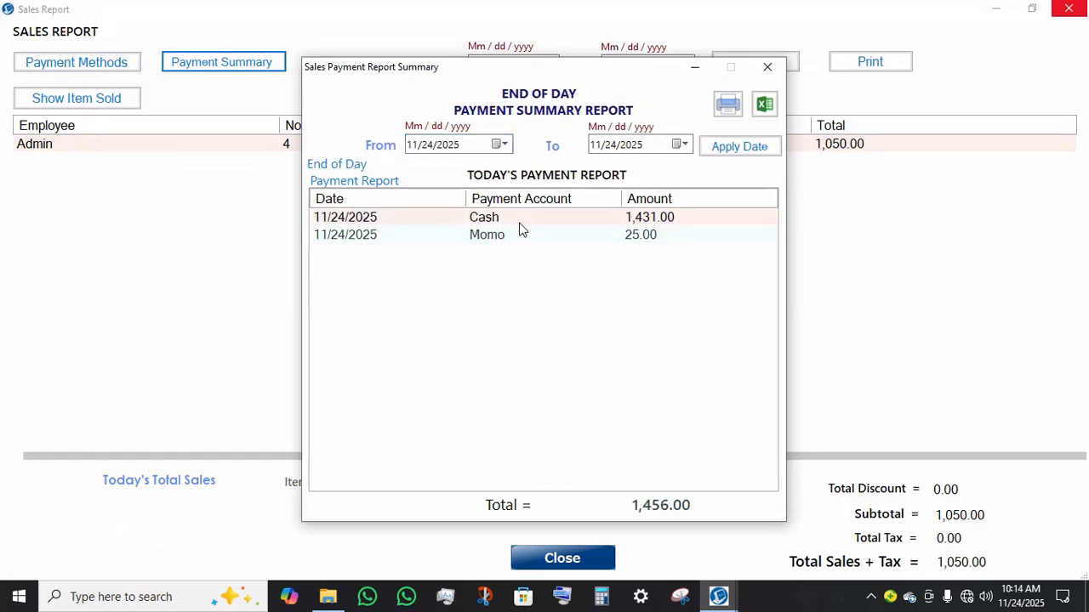
left_click(481, 242)
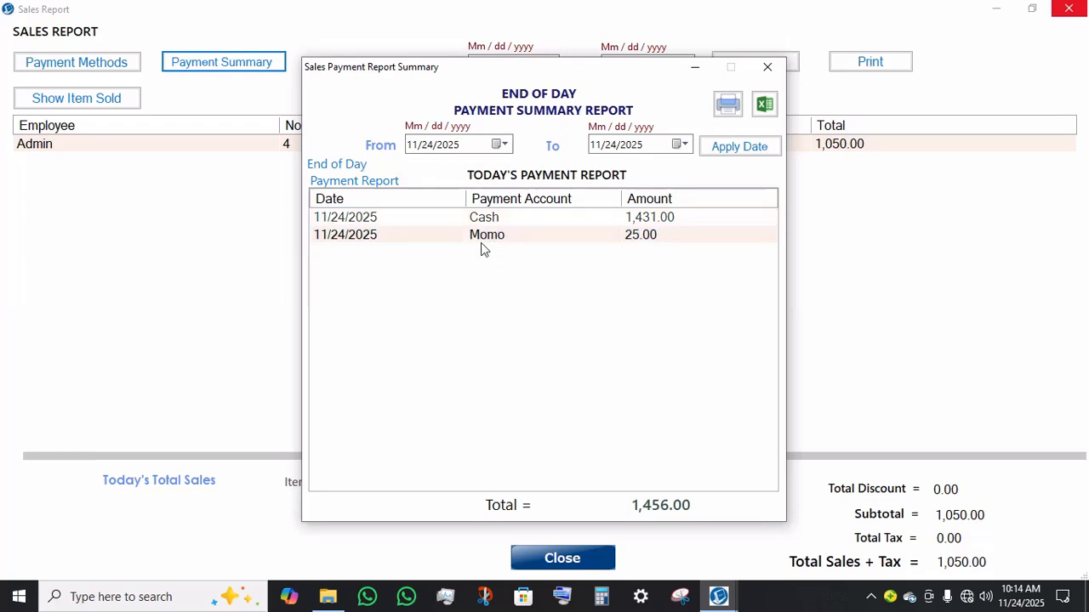
left_click(768, 66)
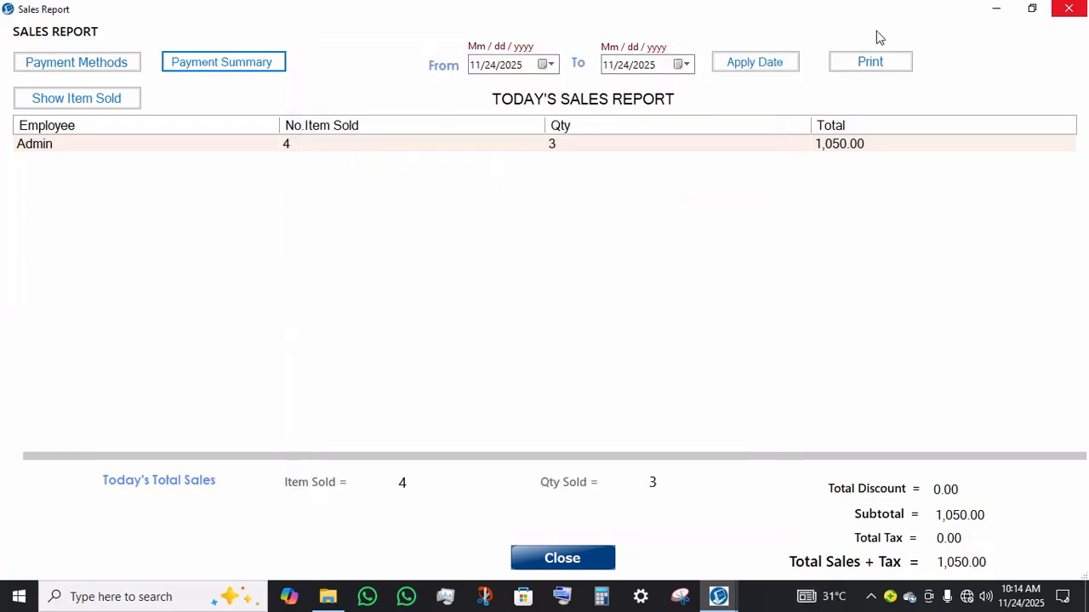
left_click(1065, 8)
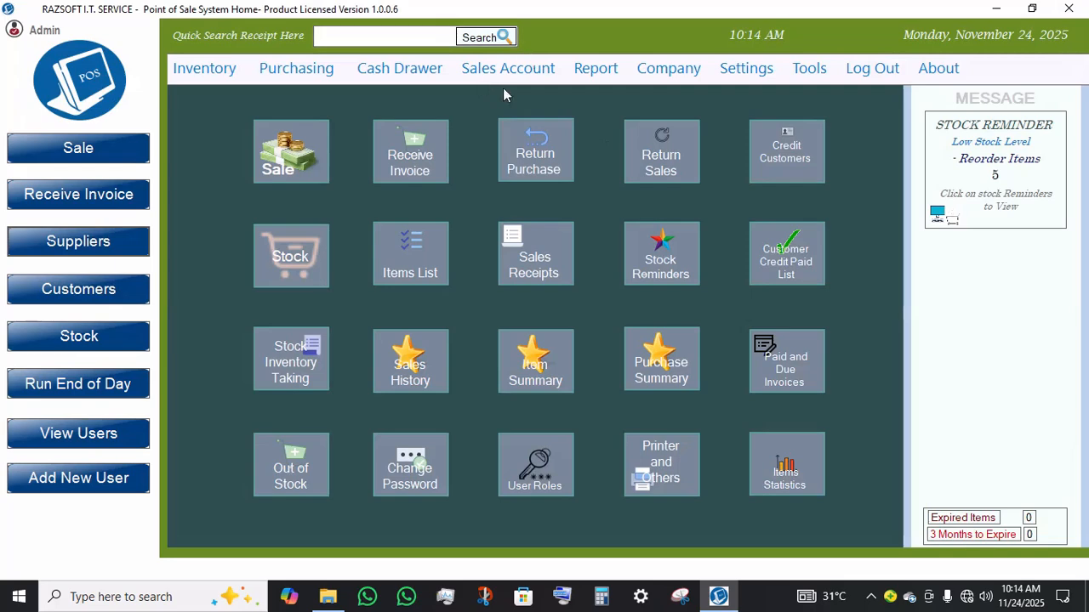
Step: Open the Purchase Summary report, view the selected invoice's item details, return to the summary and close it
left_click(516, 66)
mouse_move(588, 70)
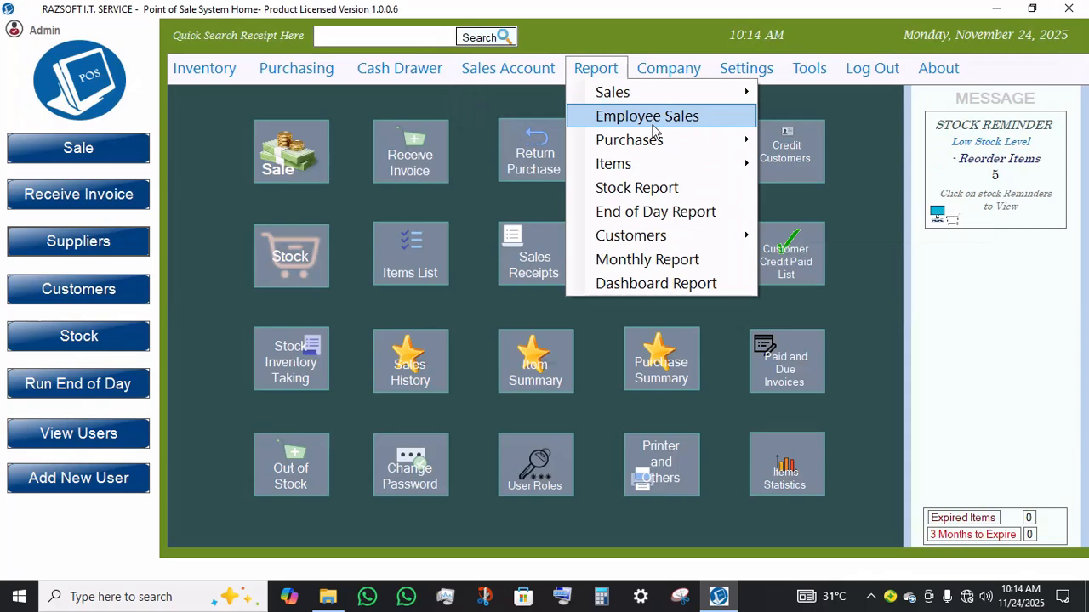
mouse_move(653, 146)
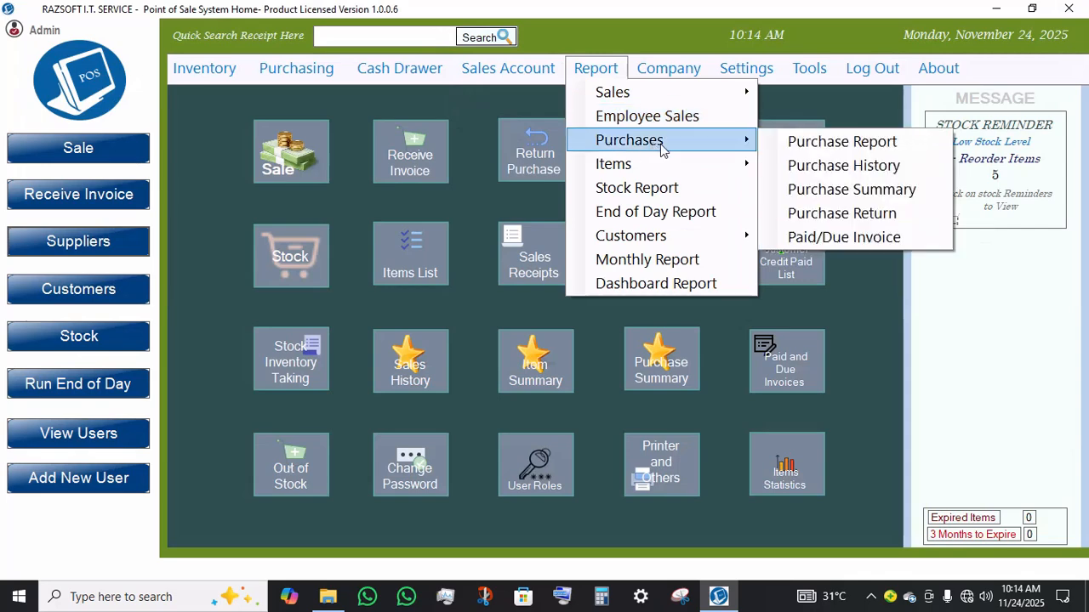
left_click(869, 189)
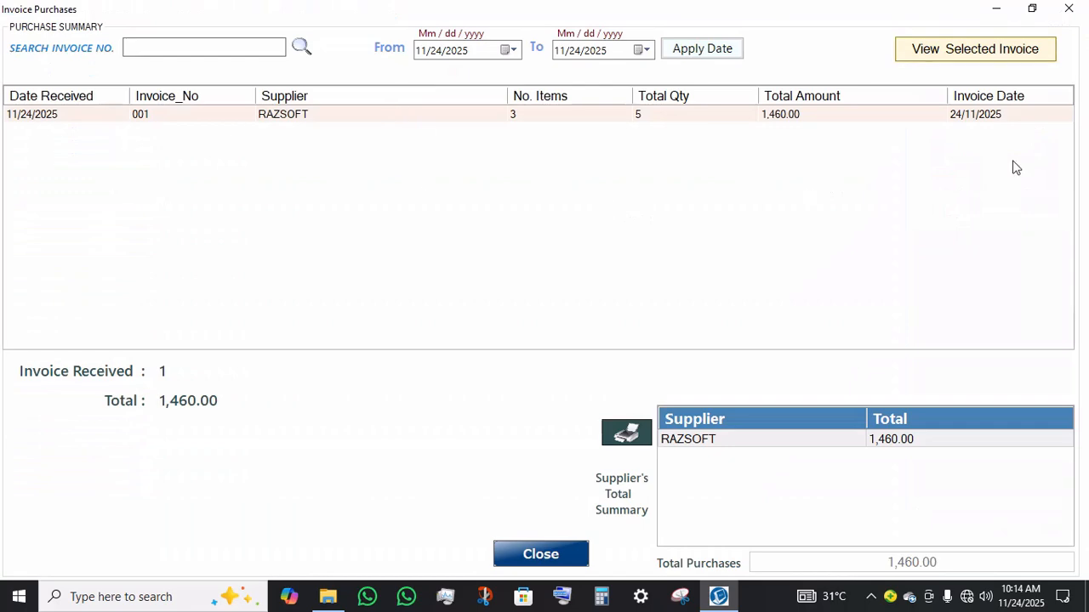
left_click(1005, 54)
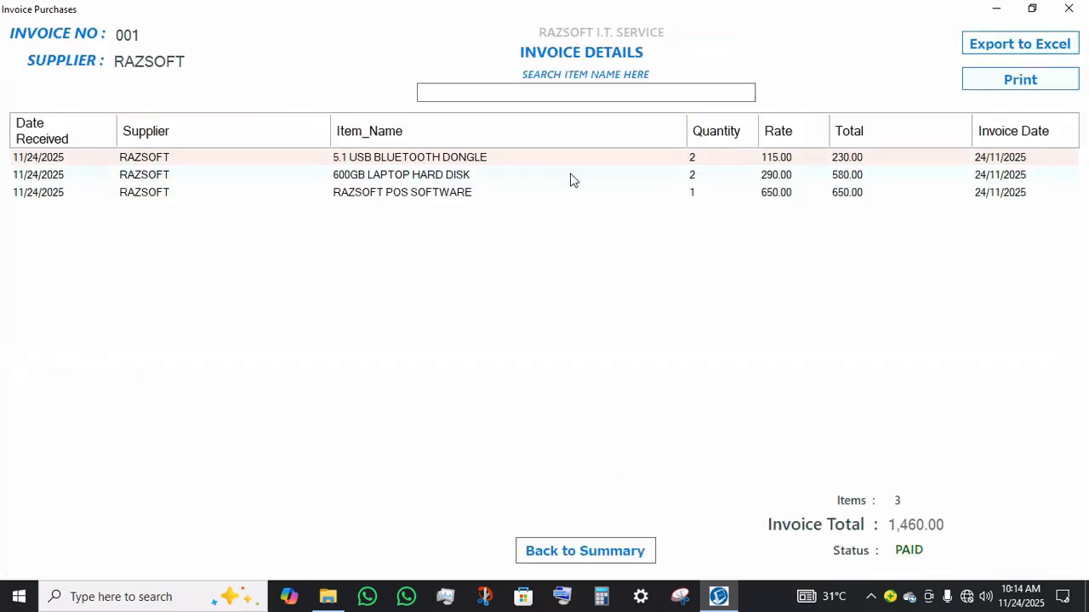
left_click(601, 549)
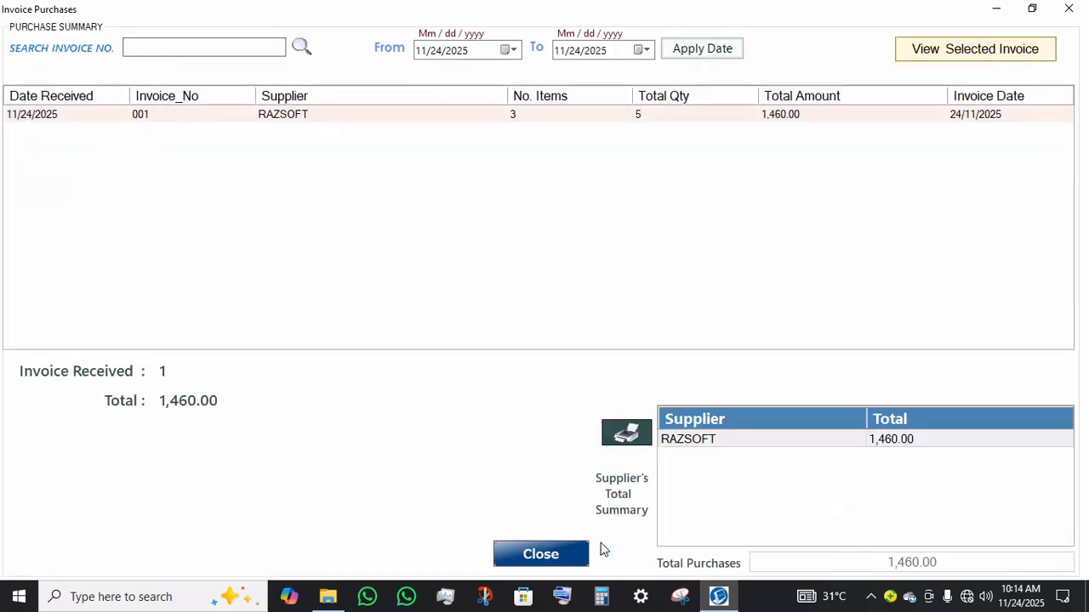
left_click(550, 551)
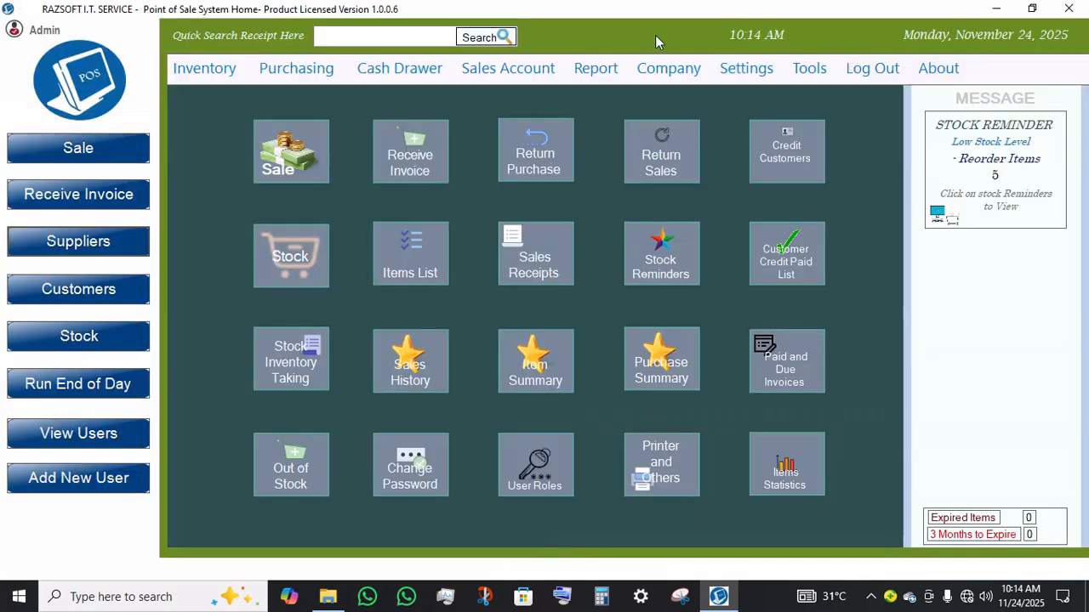
Step: Open the Item Statistics report and view the statistics of several items in the list
left_click(581, 69)
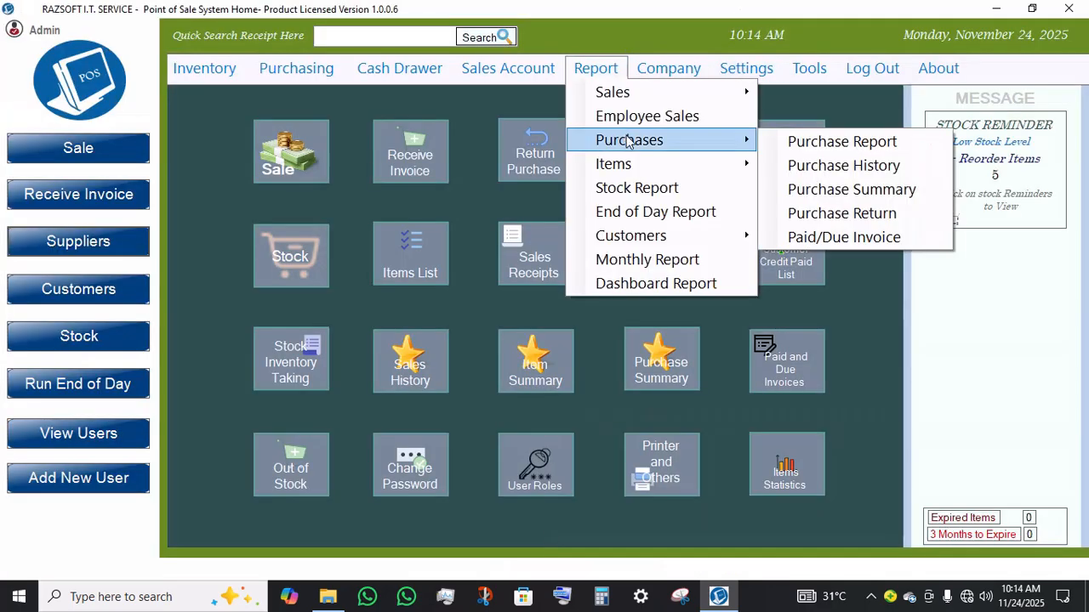
mouse_move(614, 166)
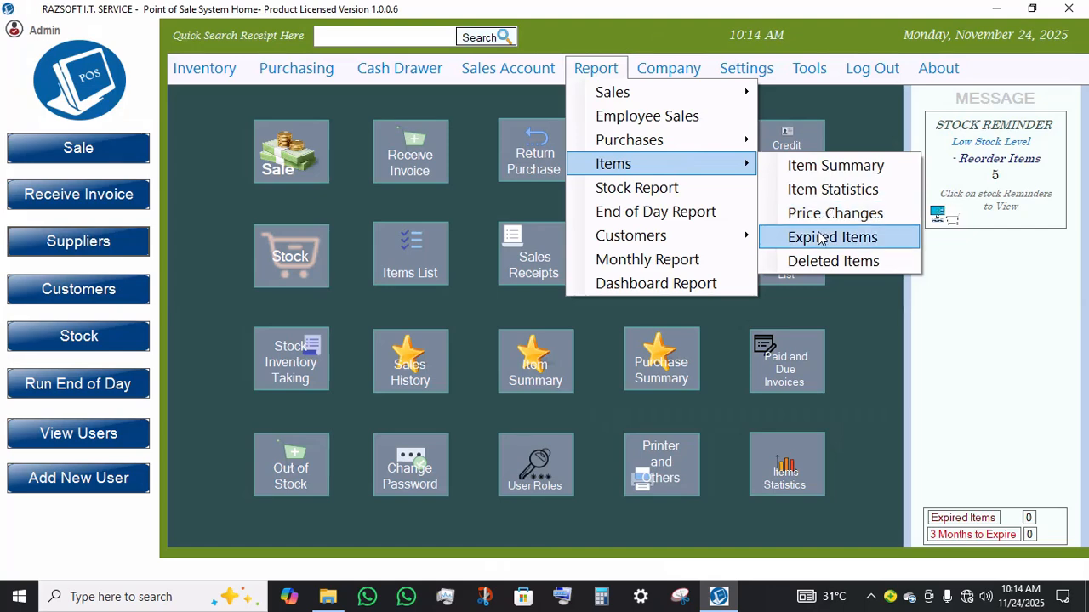
left_click(804, 199)
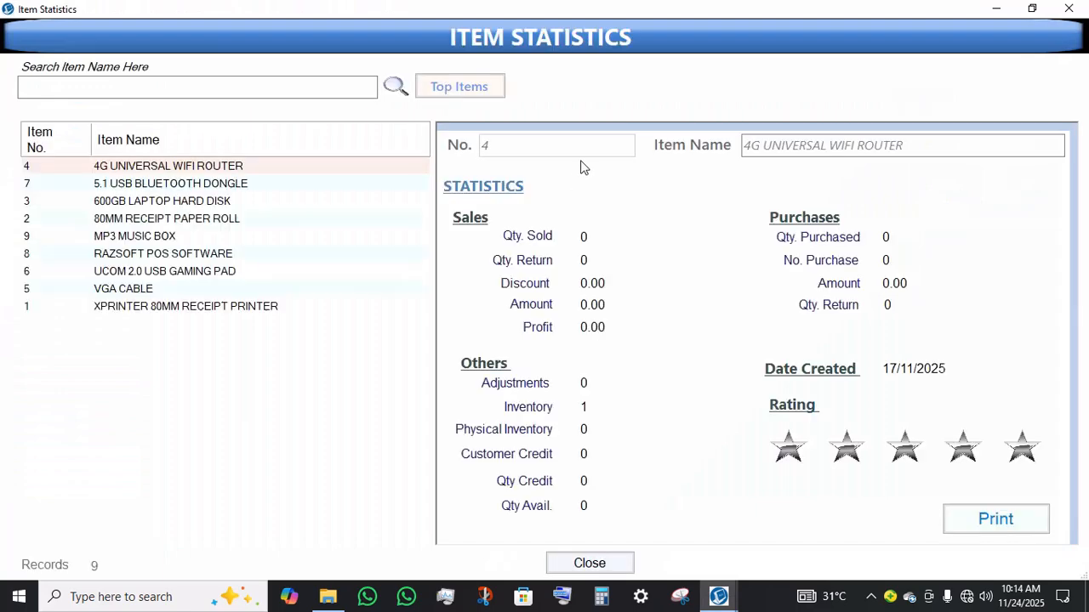
left_click(148, 204)
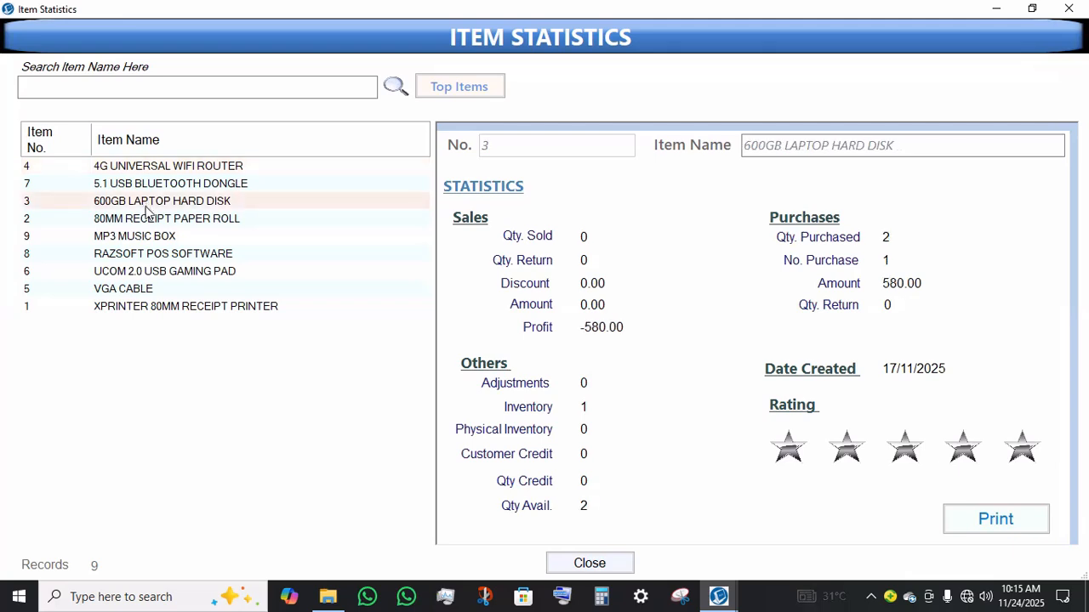
left_click(145, 219)
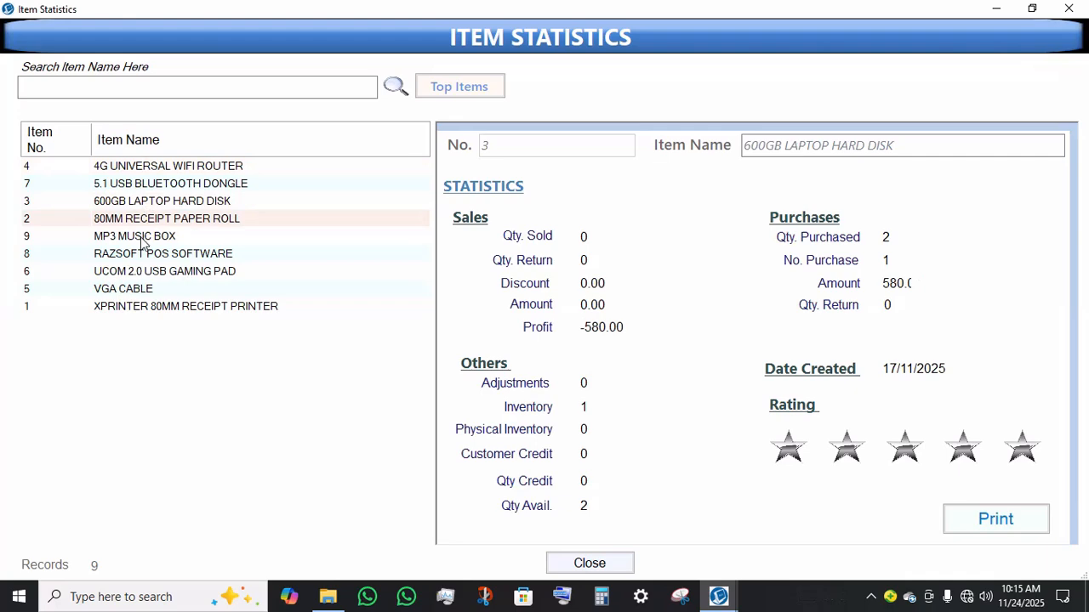
left_click(141, 239)
left_click(164, 293)
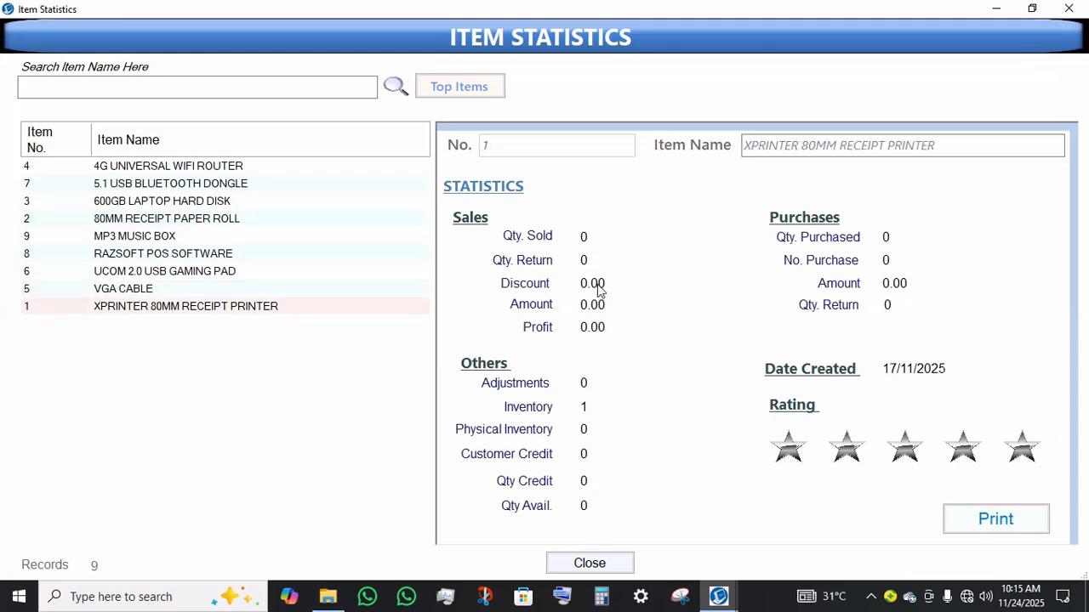
left_click(123, 185)
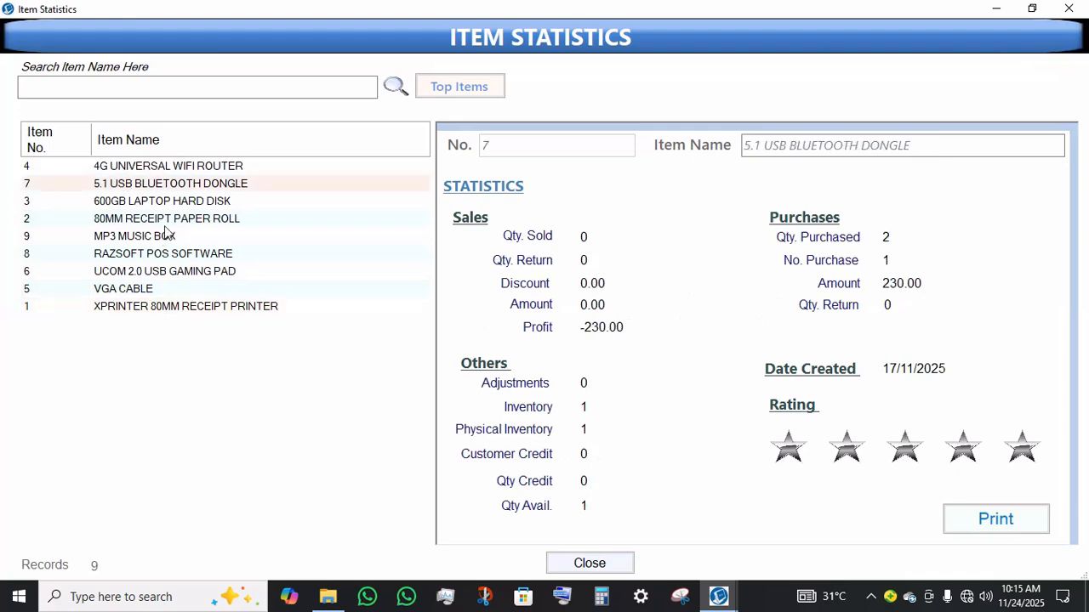
left_click(148, 240)
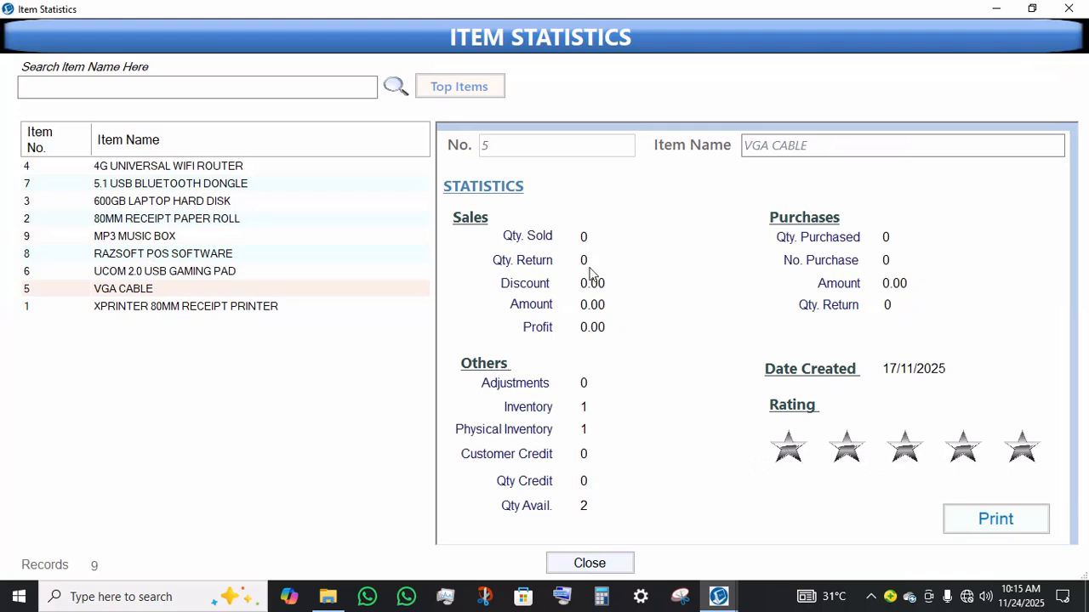
Step: Show the top items, choose Top 80 Items, then close the top items and Item Statistics windows
left_click(460, 86)
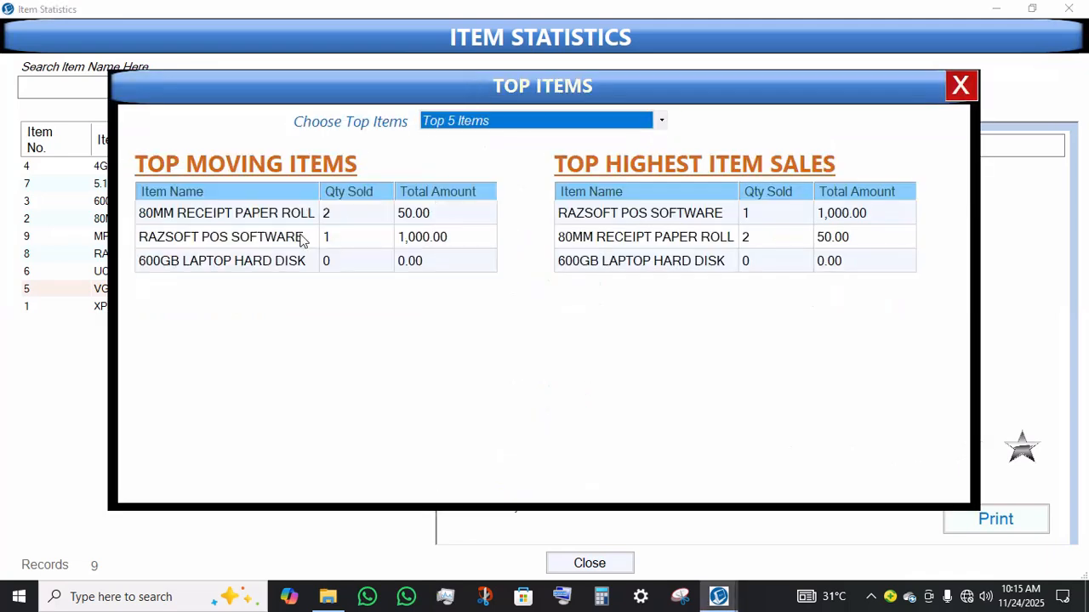
left_click(213, 241)
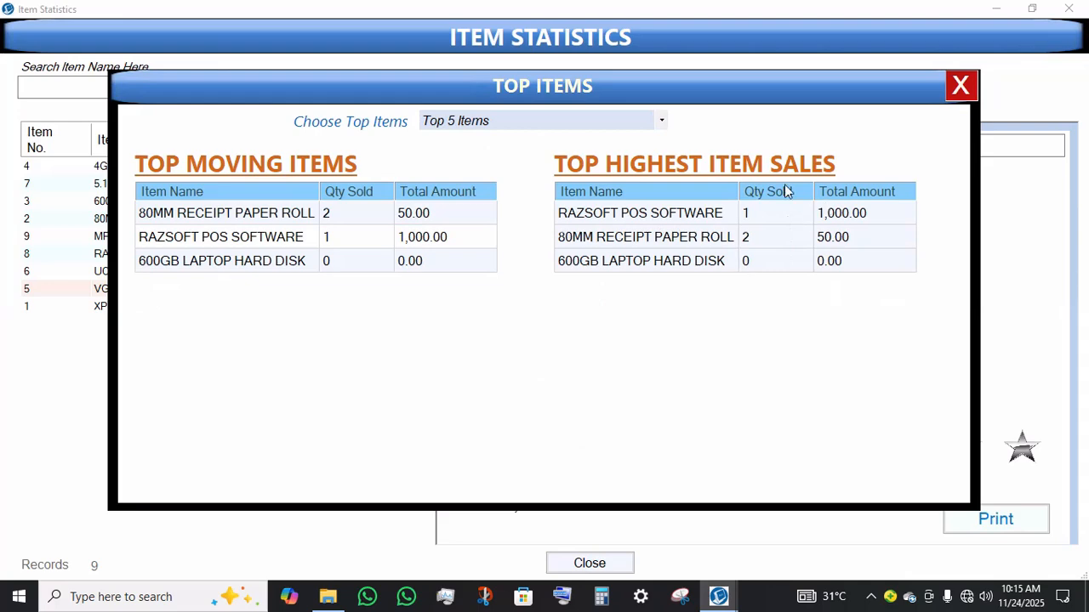
left_click(474, 124)
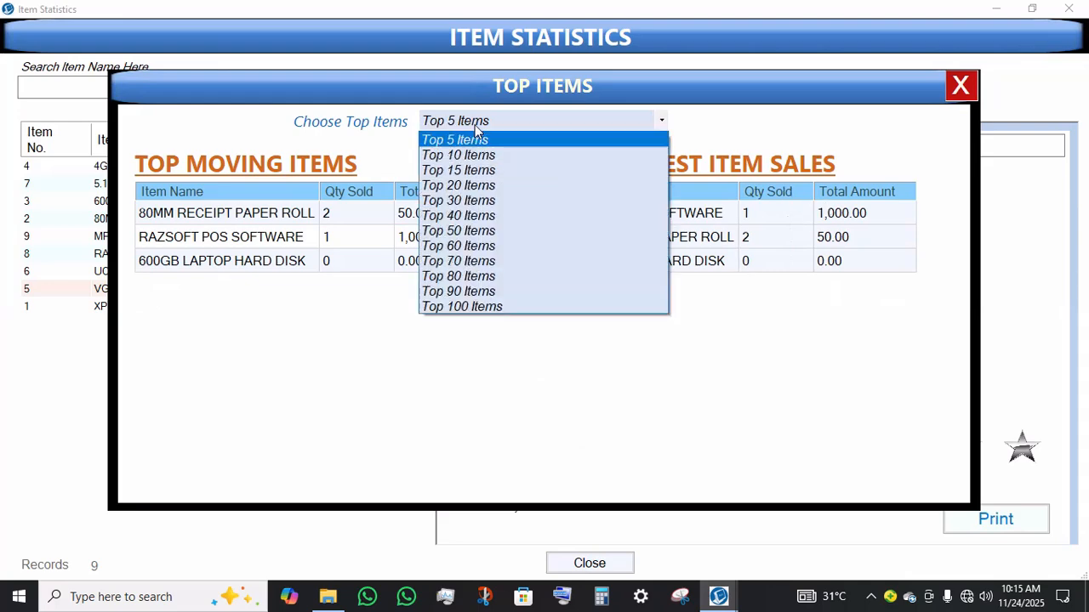
left_click(443, 276)
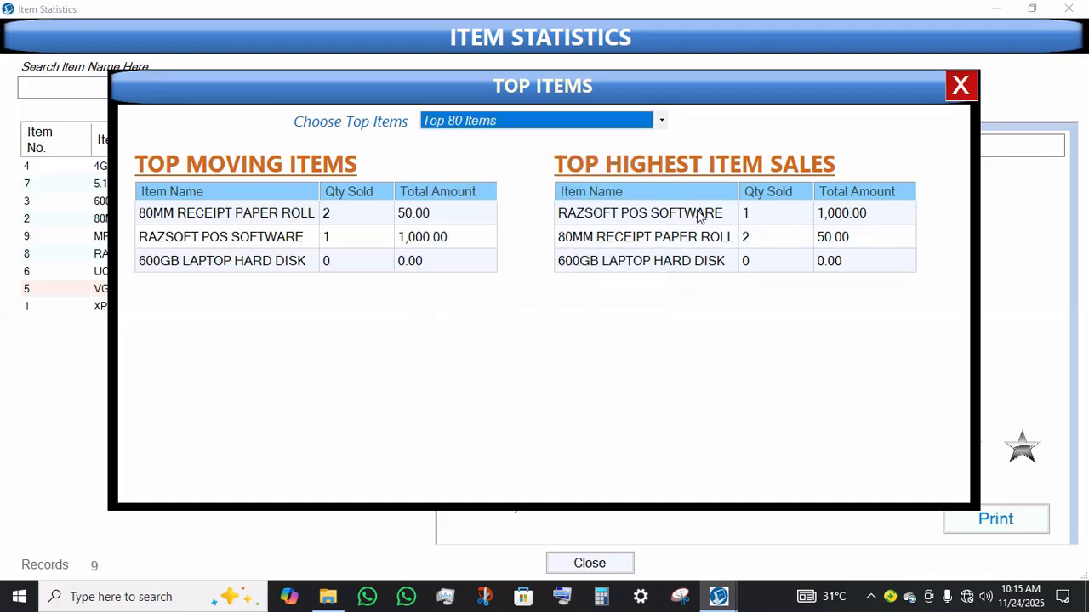
left_click(974, 87)
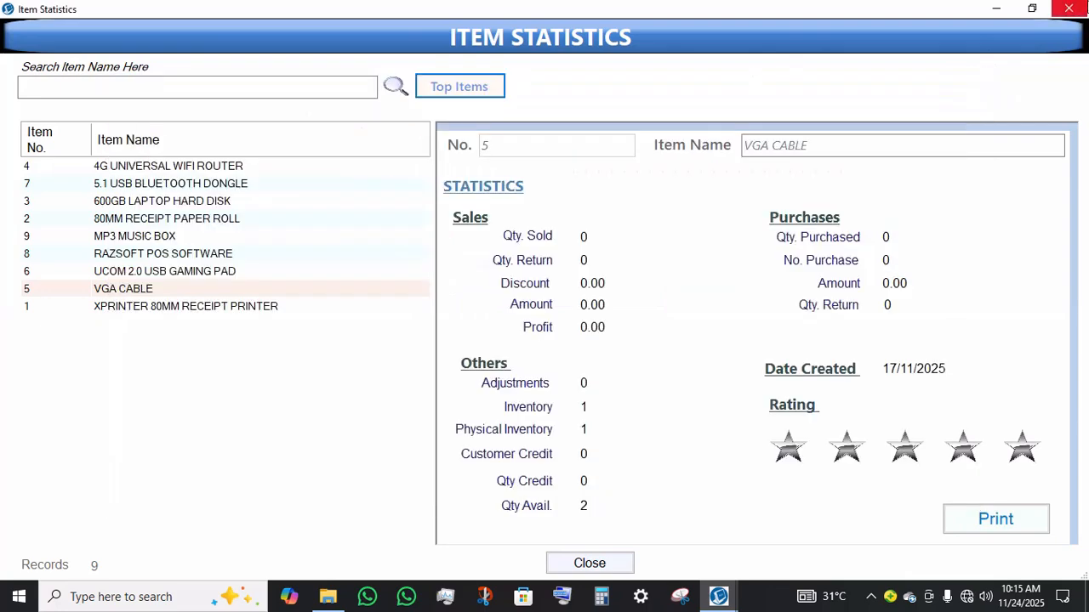
left_click(1068, 9)
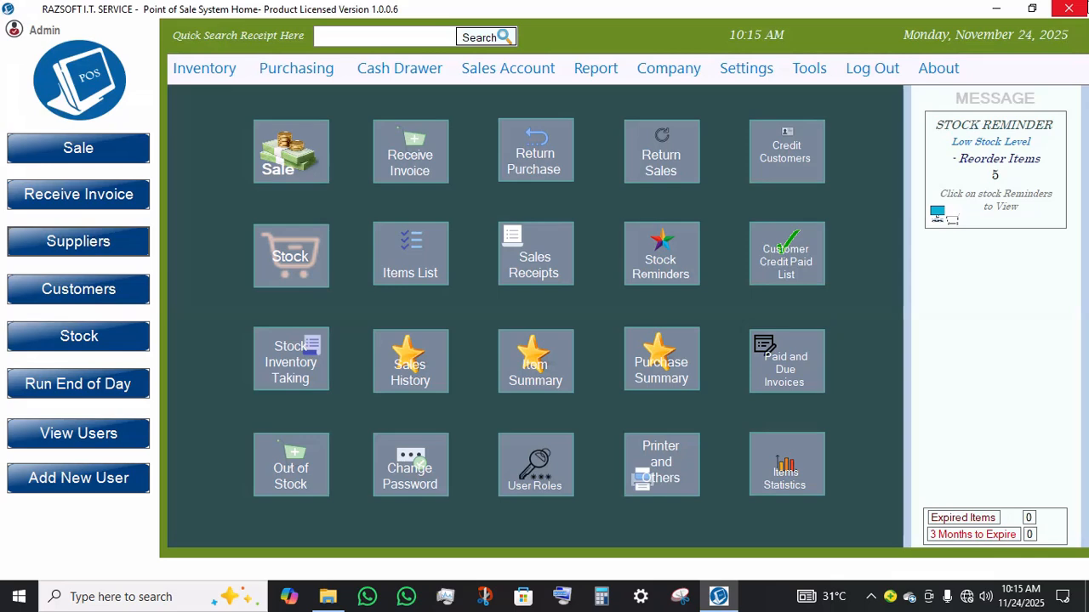
Step: Open the End of Day Report records and close them
left_click(592, 70)
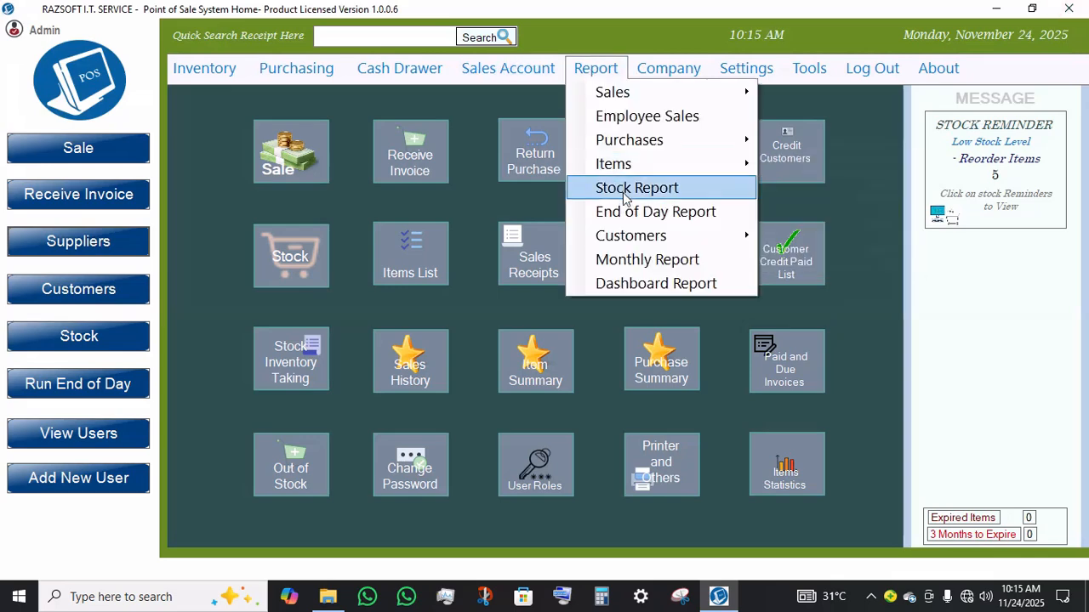
left_click(653, 215)
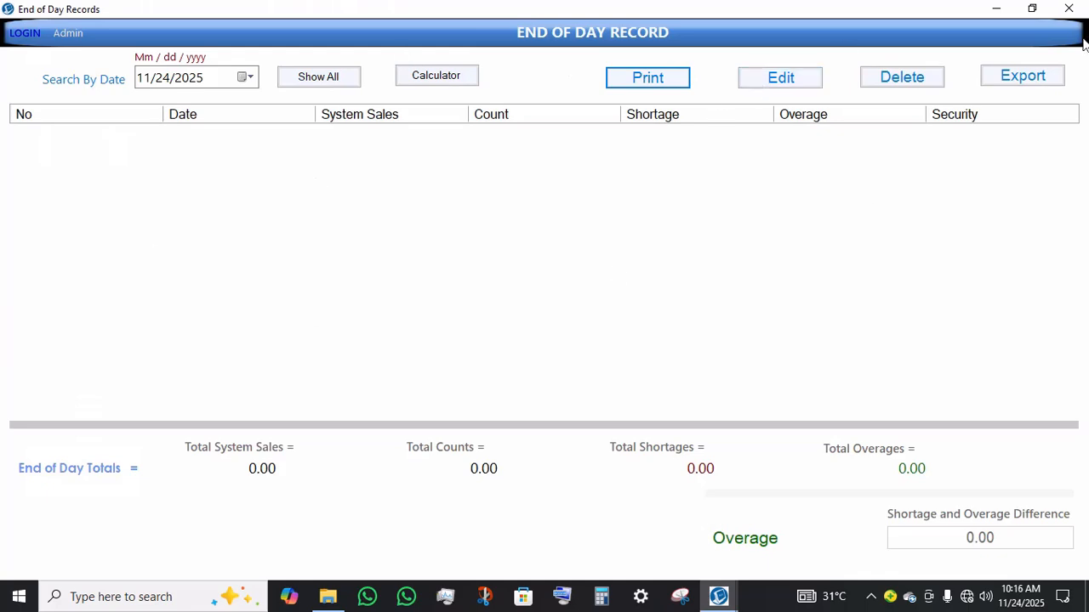
left_click(1068, 8)
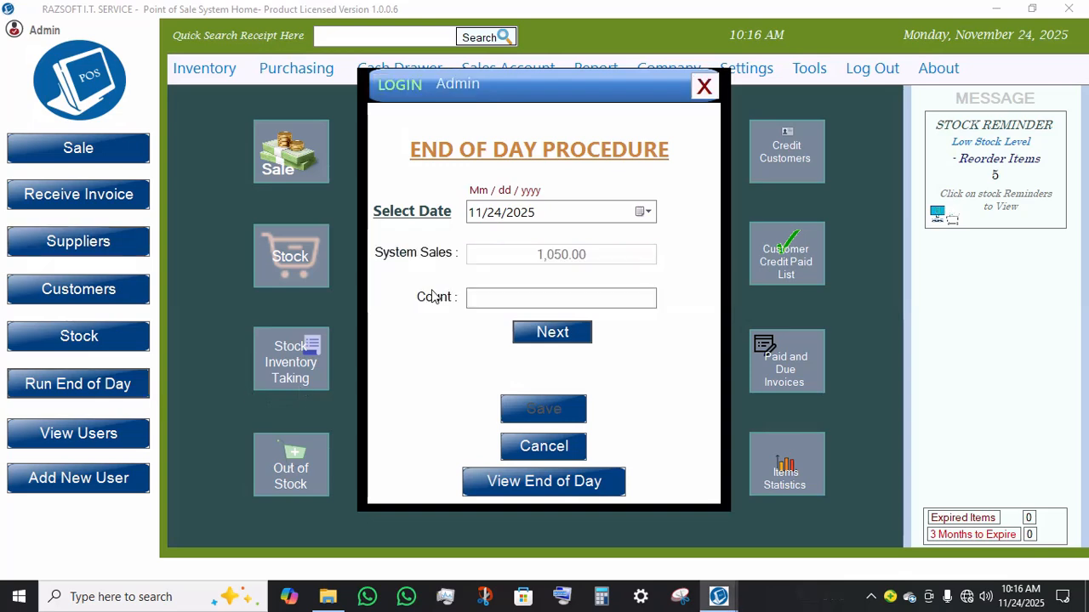
Step: Enter an end-of-day cash count of 1,100 for 11/24/2025 and check it against system sales
left_click(535, 302)
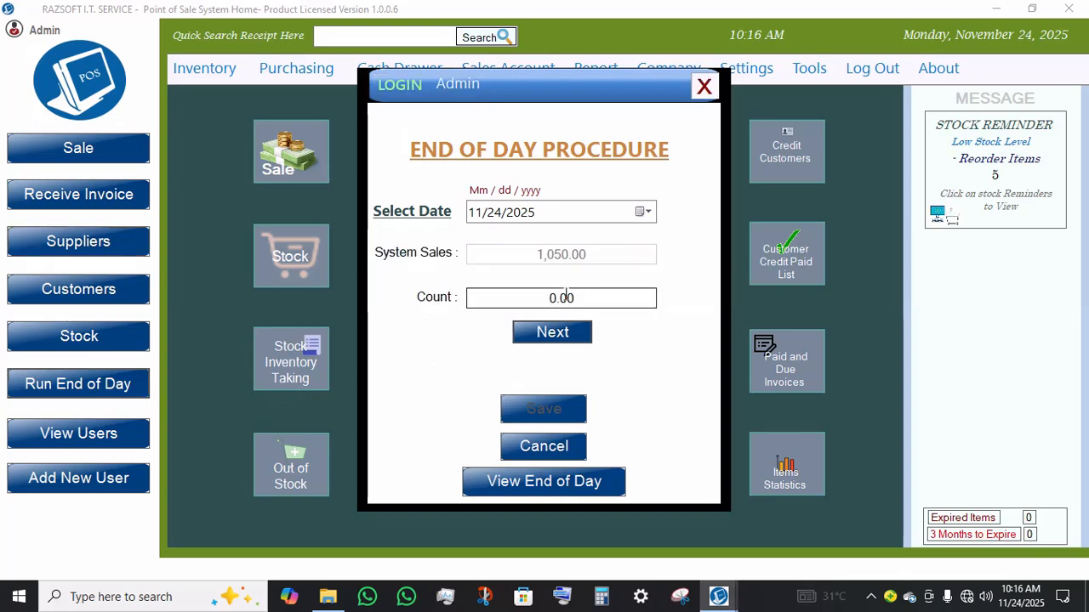
left_click_drag(583, 294, 513, 298)
type("1,10")
type("0")
key("Return")
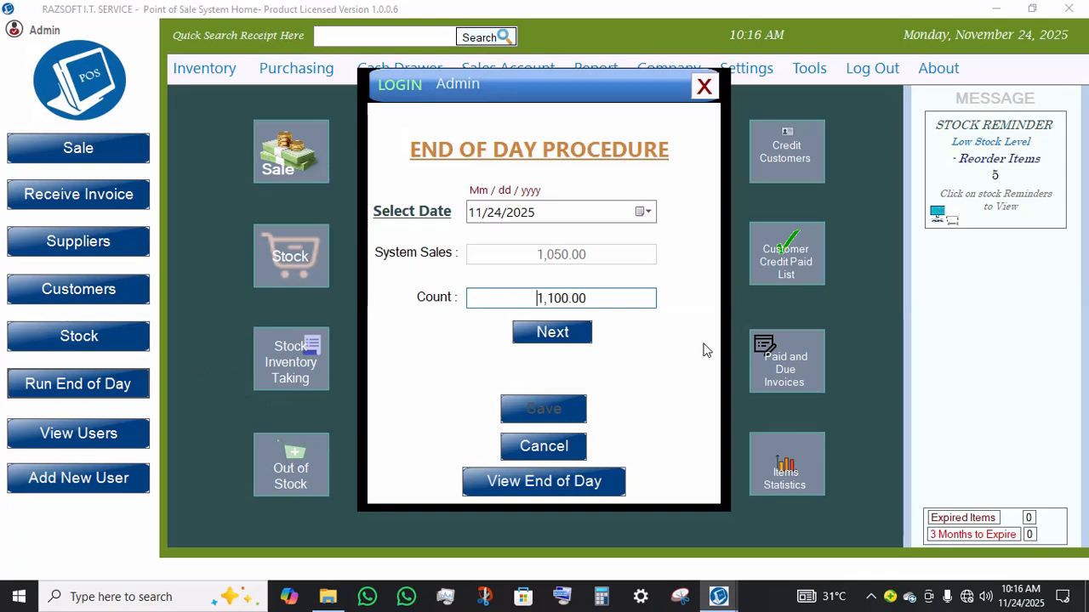
left_click(583, 340)
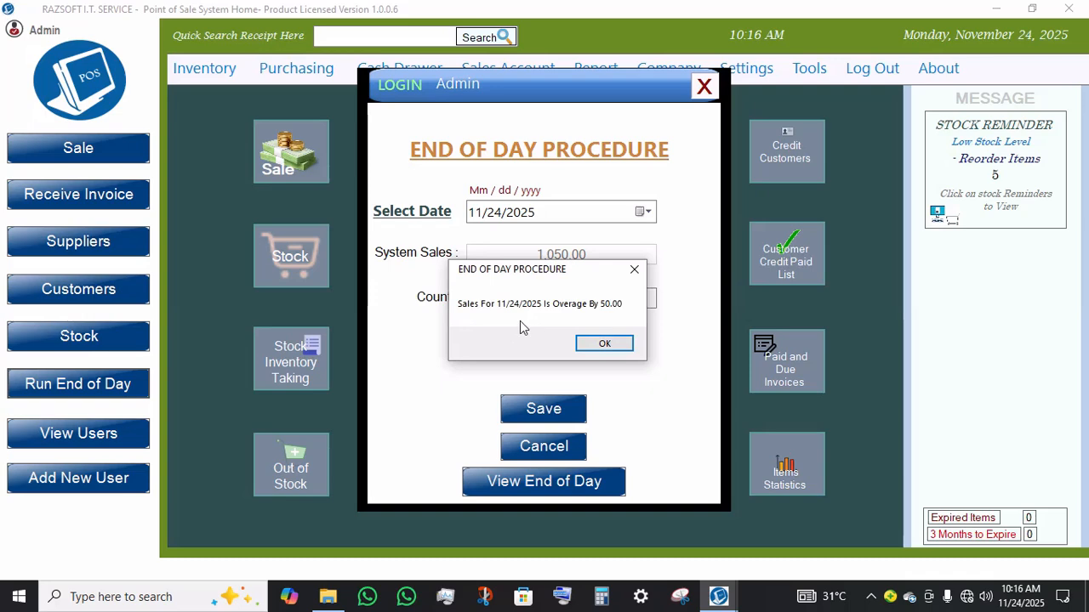
left_click(586, 345)
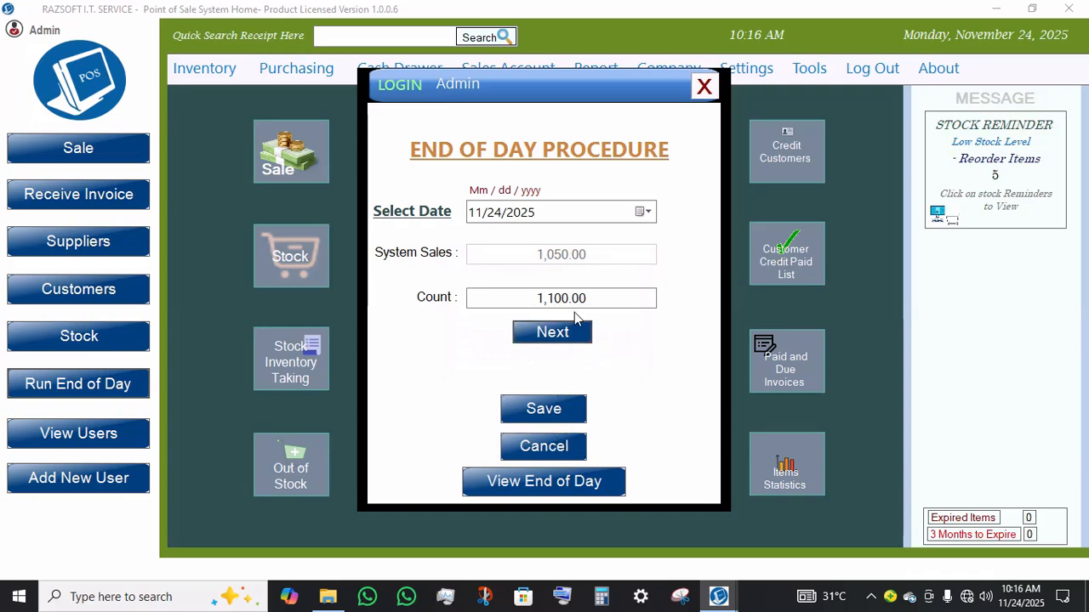
Step: Set the end-of-day count to 1050, check it, and save the end of day for 11/24/2025
left_click(607, 301)
left_click_drag(613, 301, 321, 290)
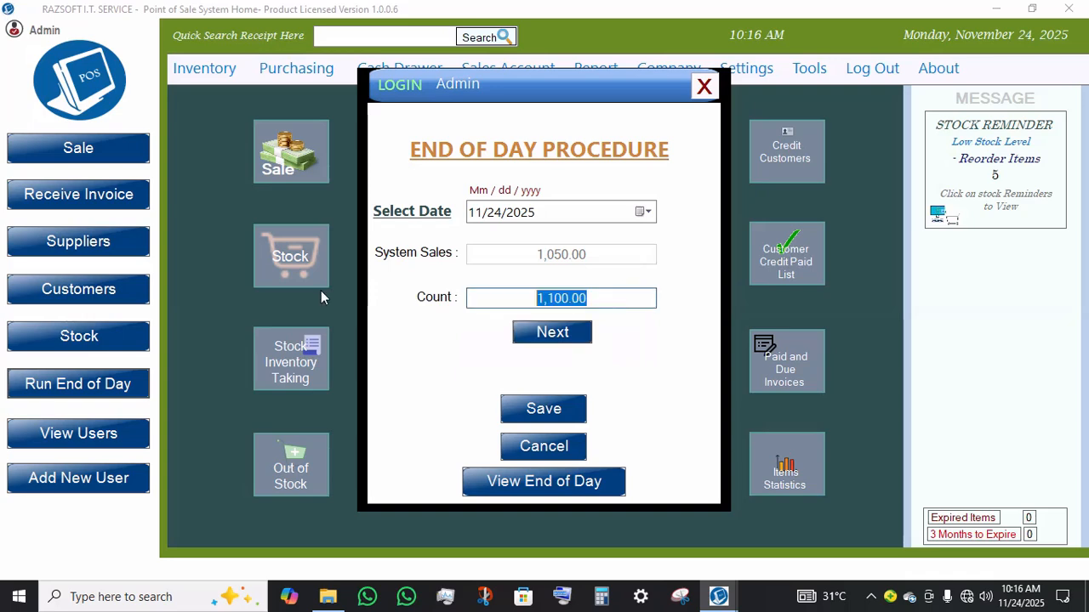
type("1050")
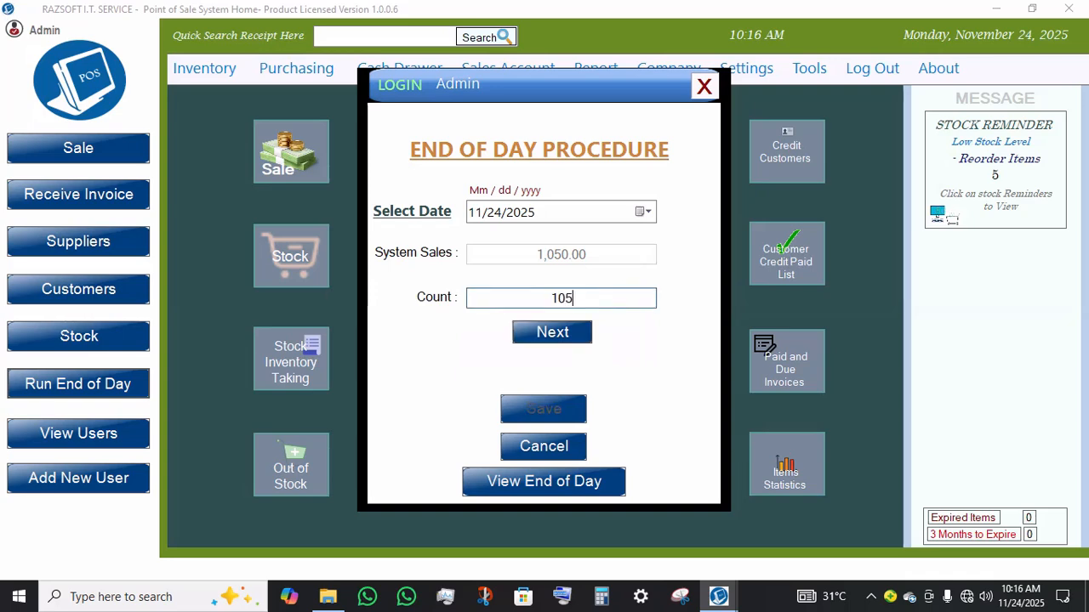
left_click(547, 338)
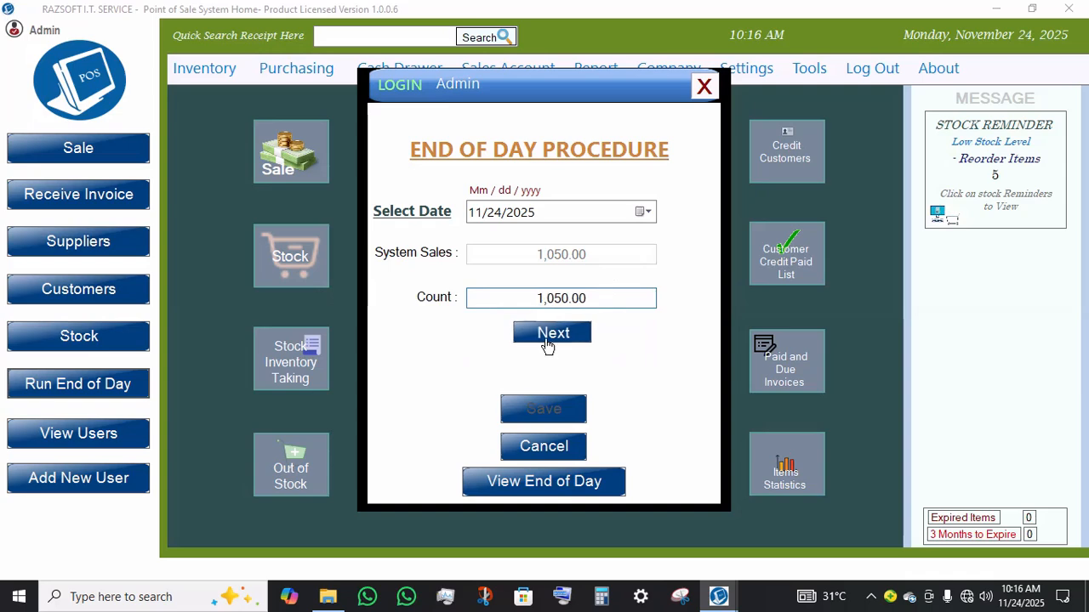
left_click(542, 412)
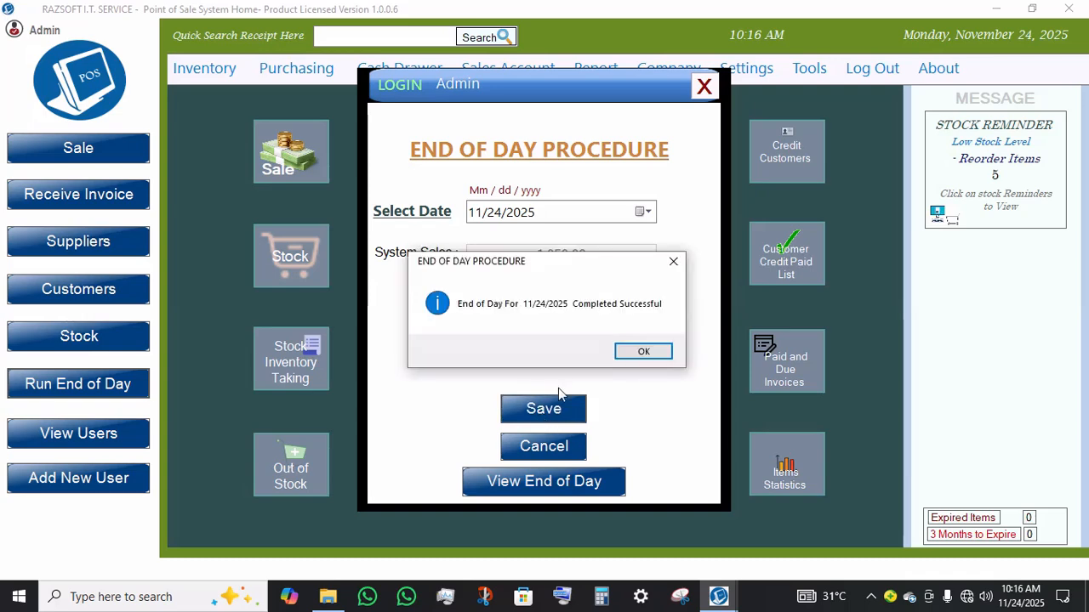
left_click(642, 352)
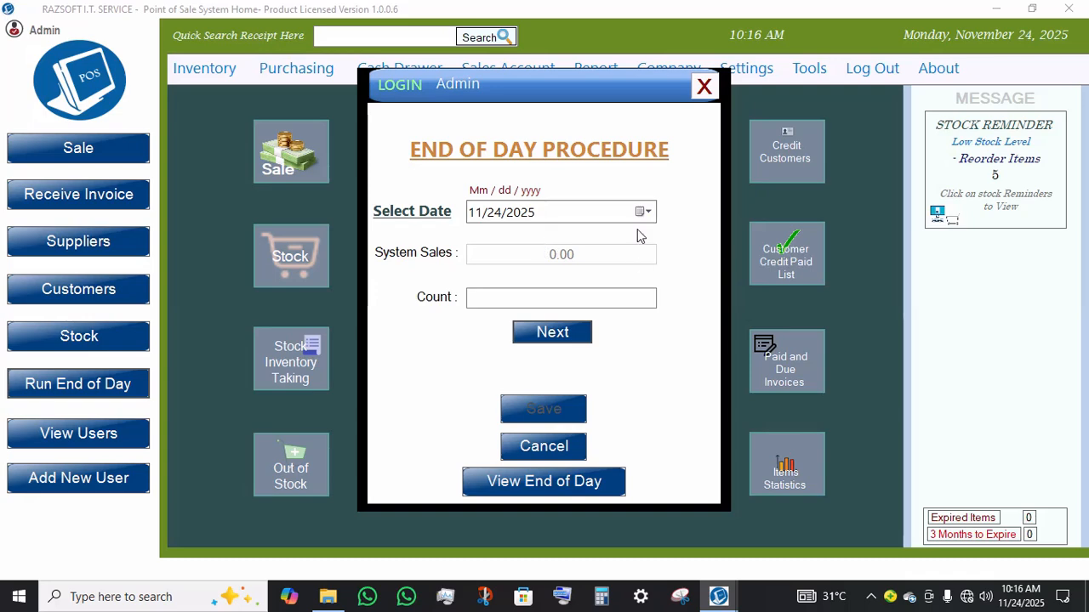
Step: Try to save an end of day for 11/24/2025 with a count of 1,565 after checking it
left_click(595, 294)
type("1,565")
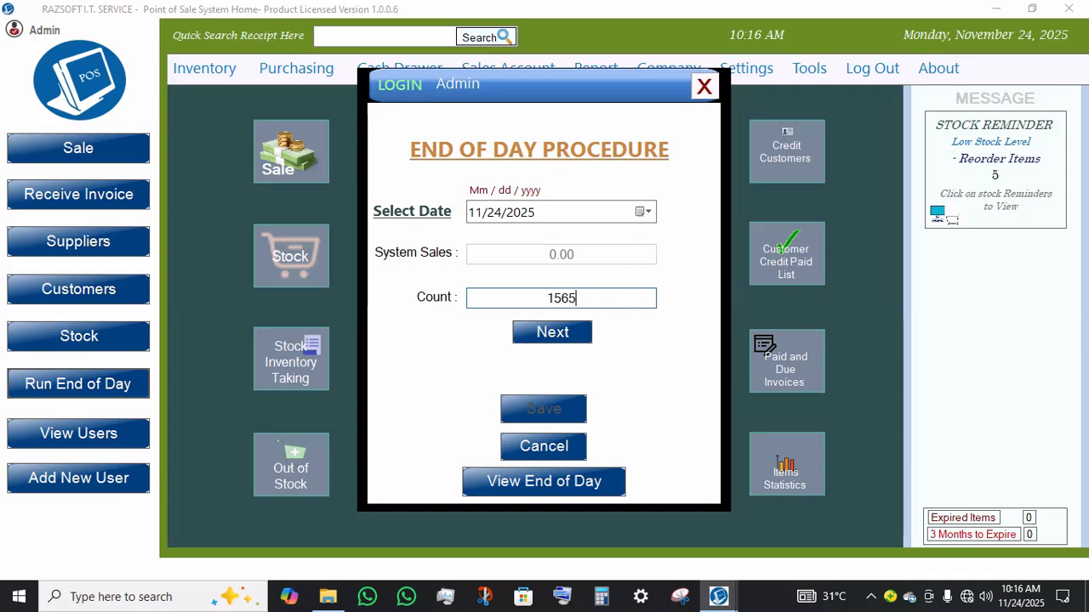
key("Return")
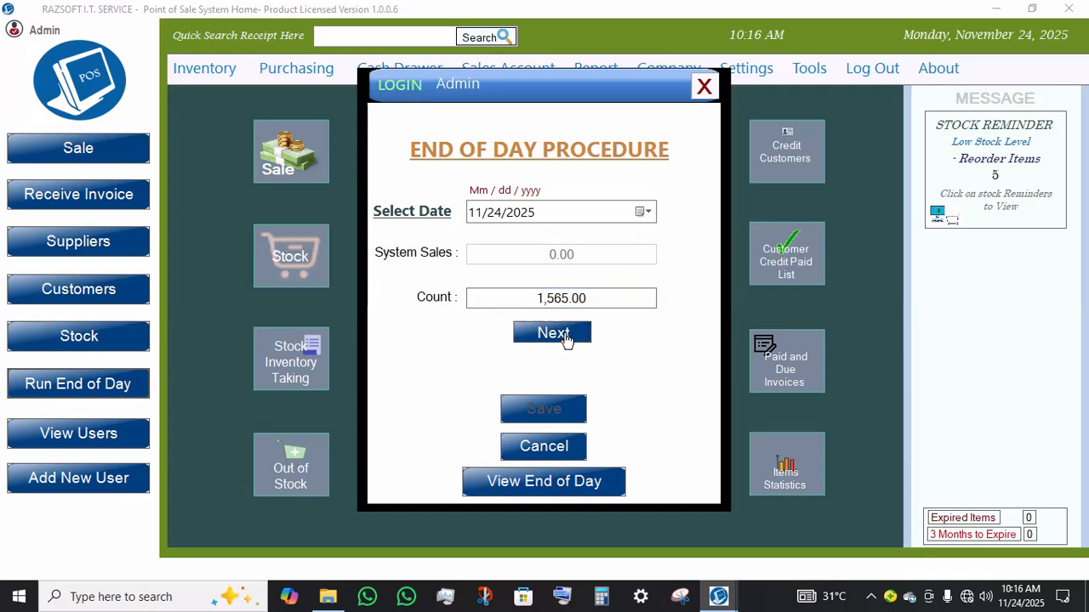
left_click(566, 336)
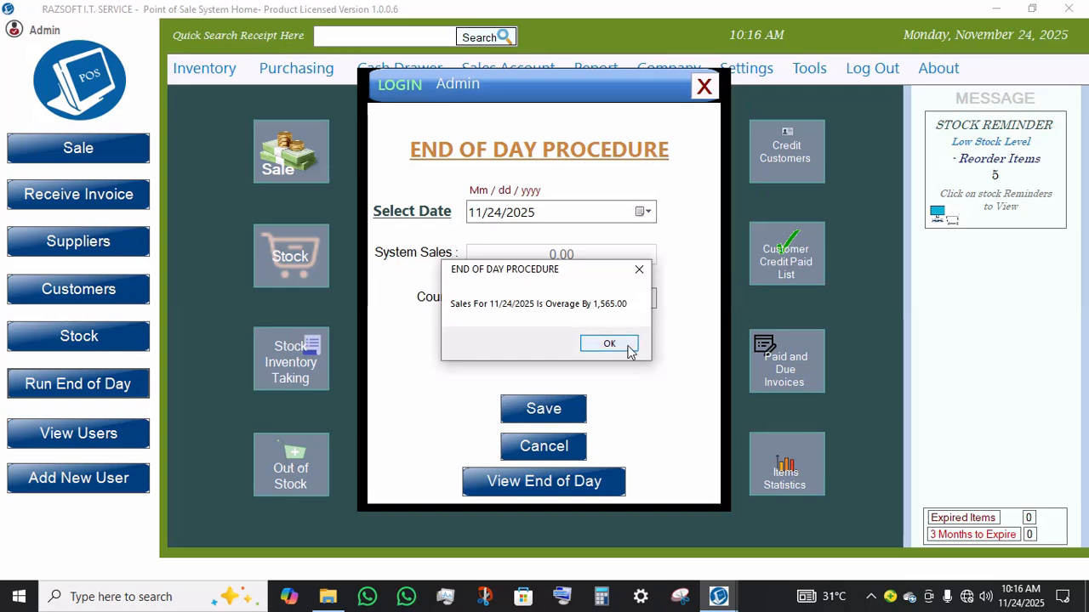
left_click(609, 344)
left_click(541, 412)
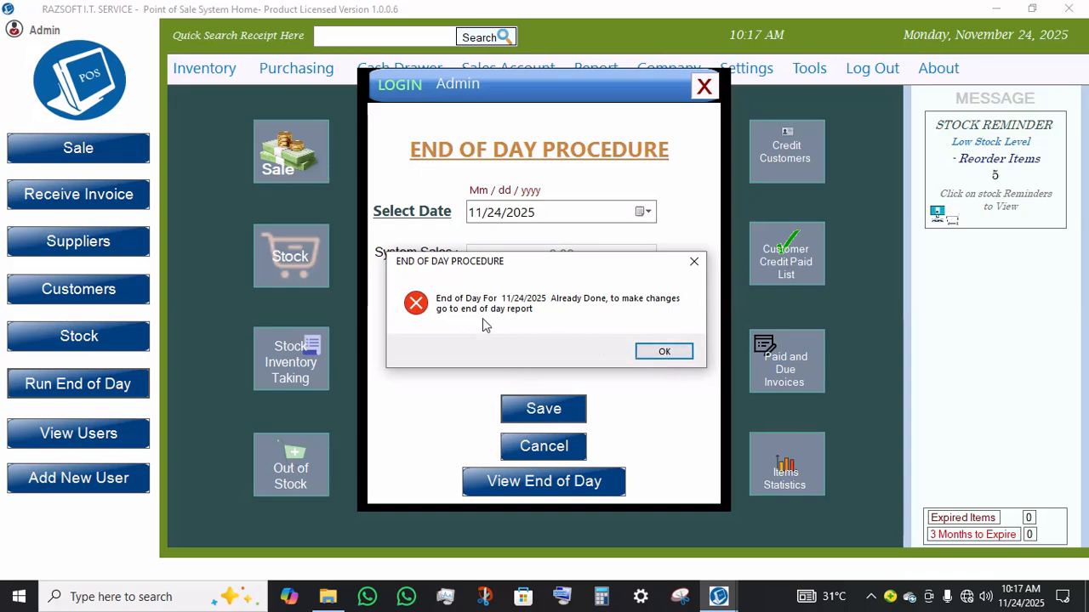
left_click(676, 360)
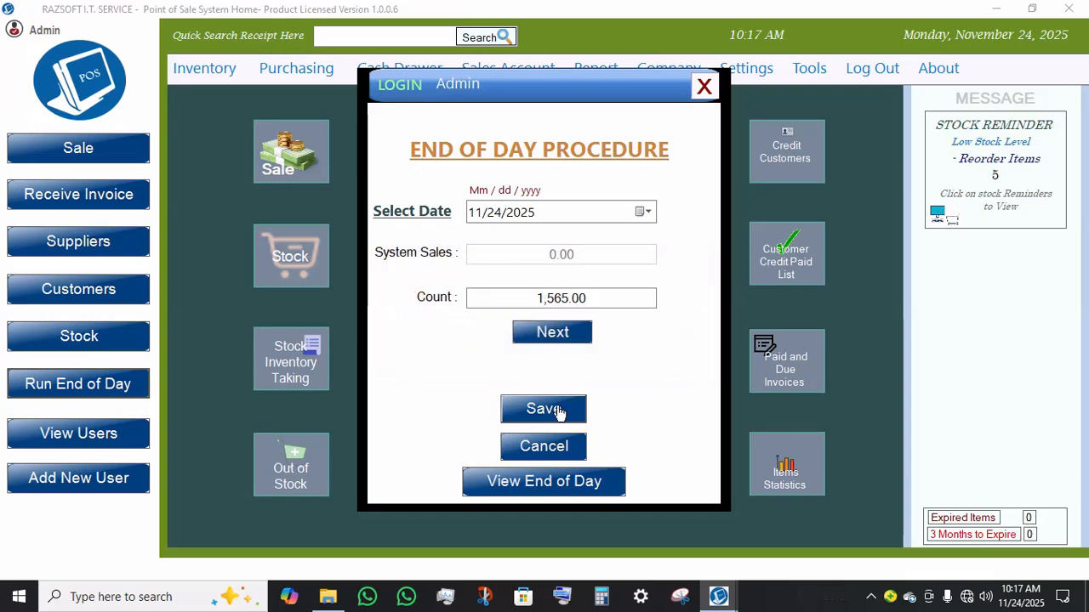
Step: Open the end-of-day records and the edit form, then close both and the End of Day Procedure
left_click(545, 483)
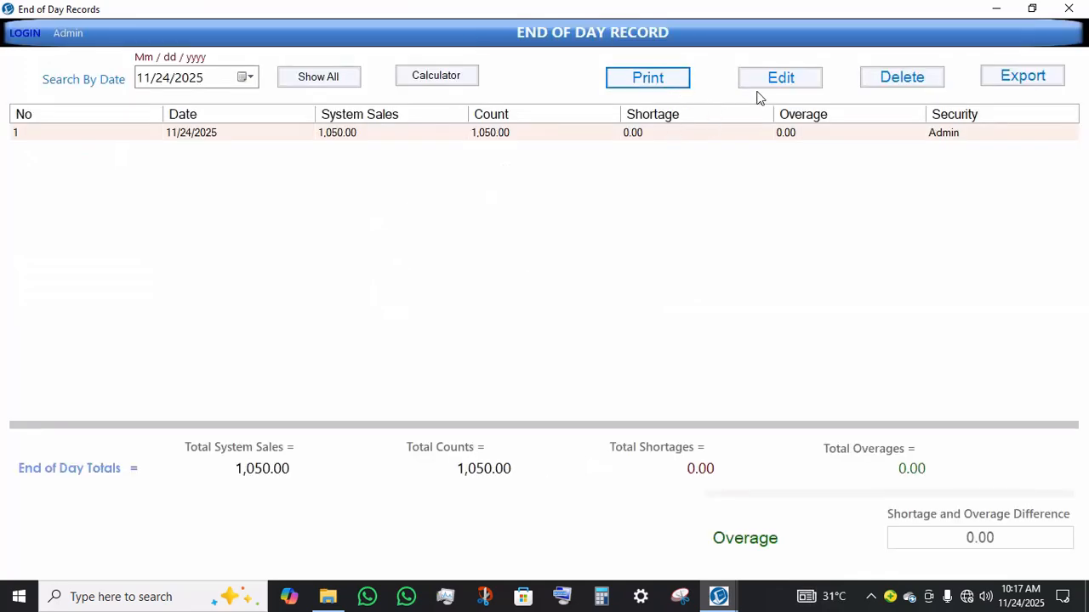
left_click(793, 81)
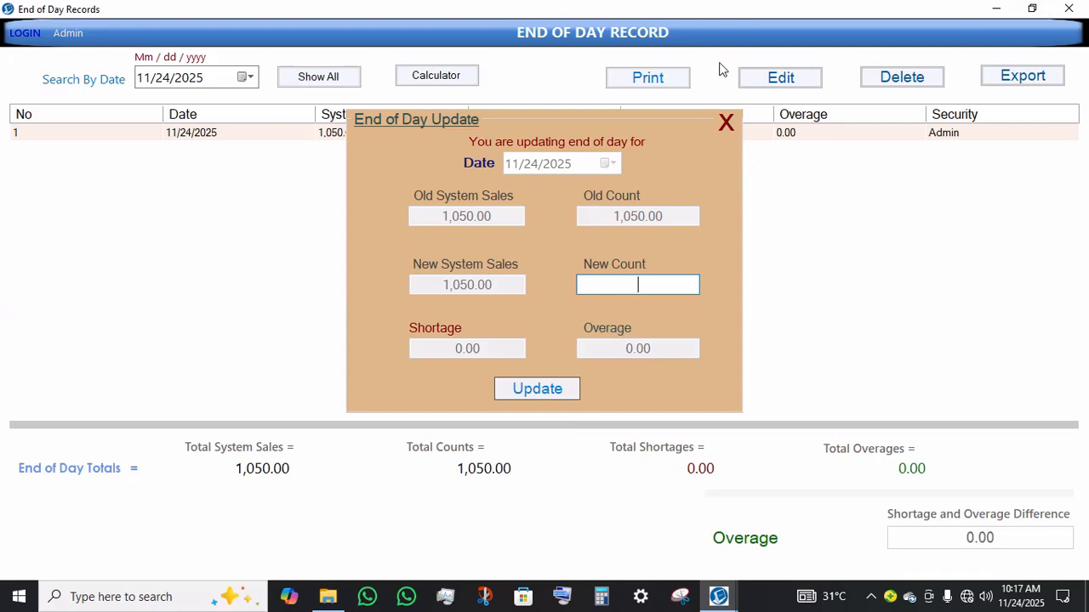
left_click(725, 121)
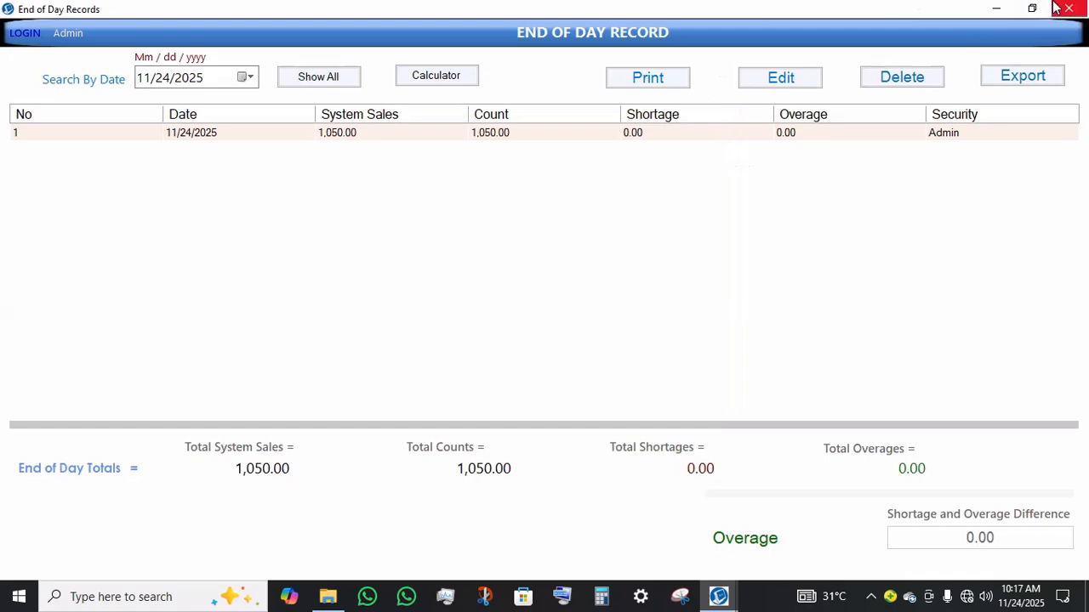
left_click(1055, 7)
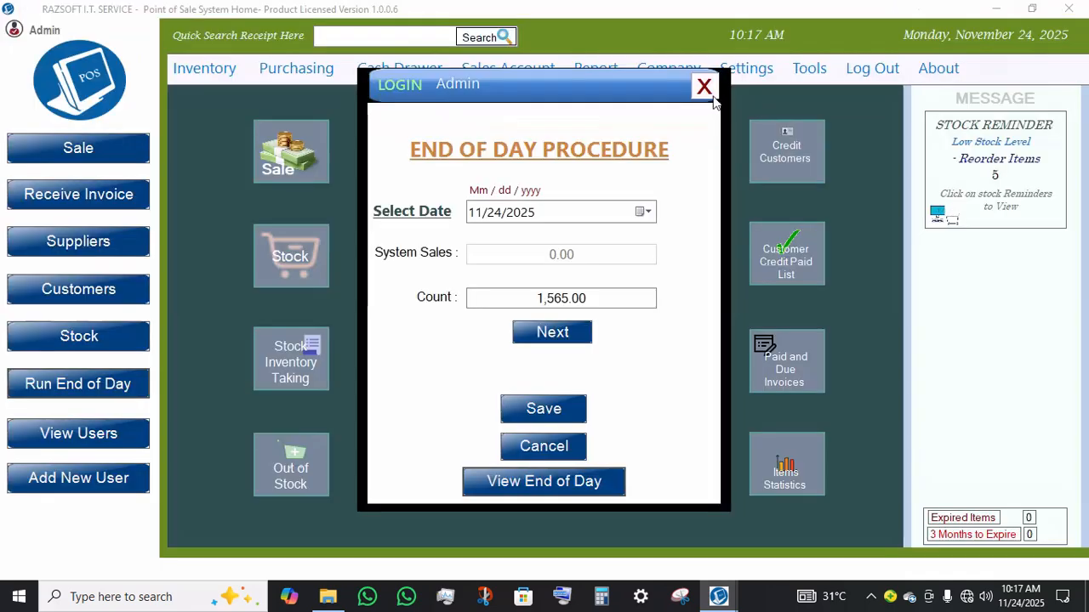
left_click(711, 84)
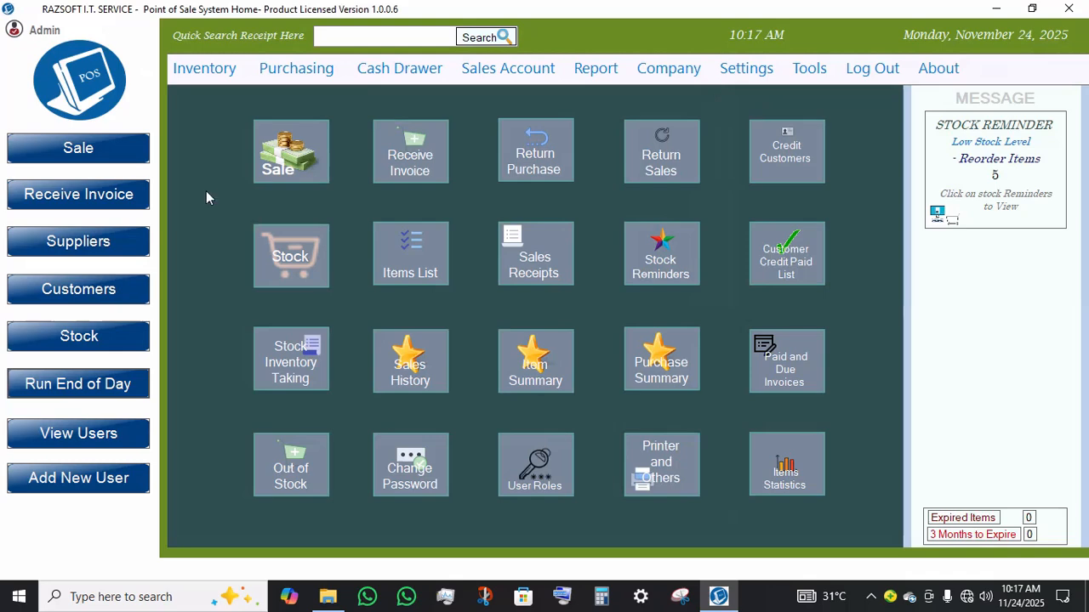
Step: Start a sale with the 4G Universal WiFi Router and 5.1 USB Bluetooth Dongle and open the sales date option
left_click(290, 152)
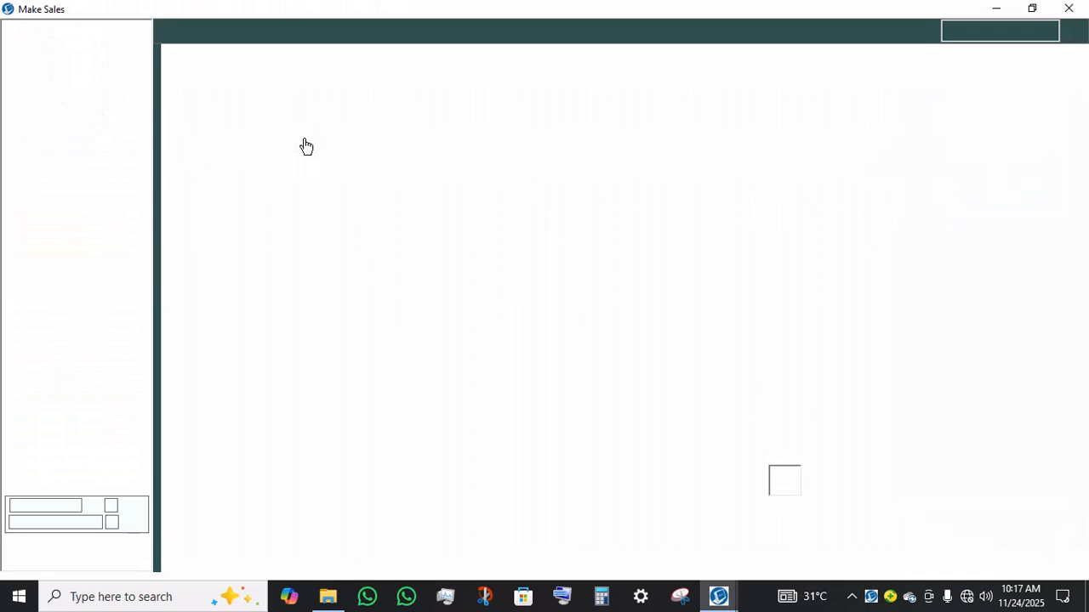
type("S")
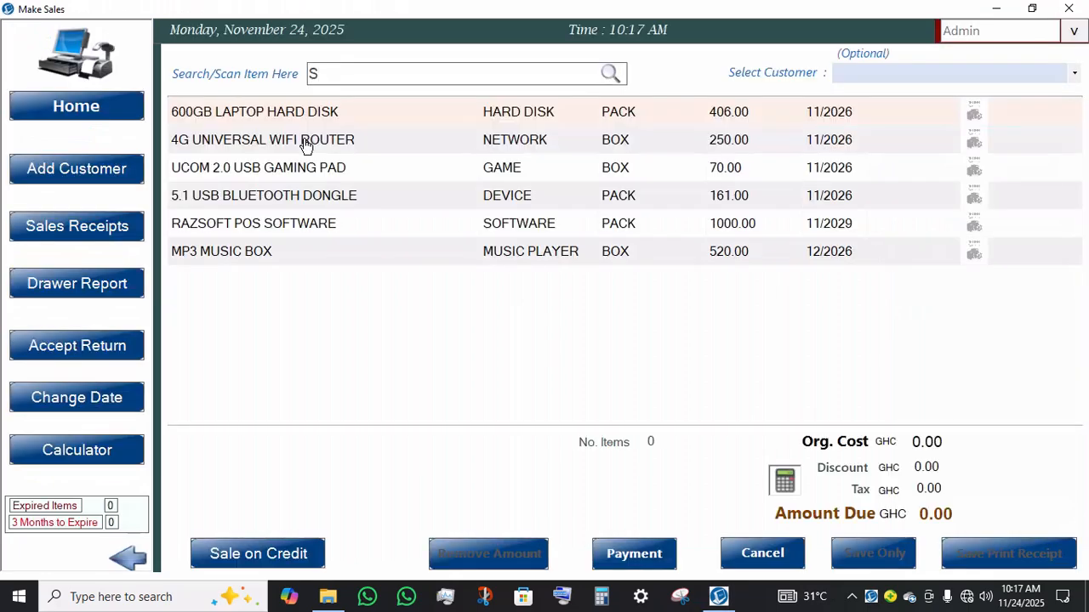
left_click(306, 145)
type("D")
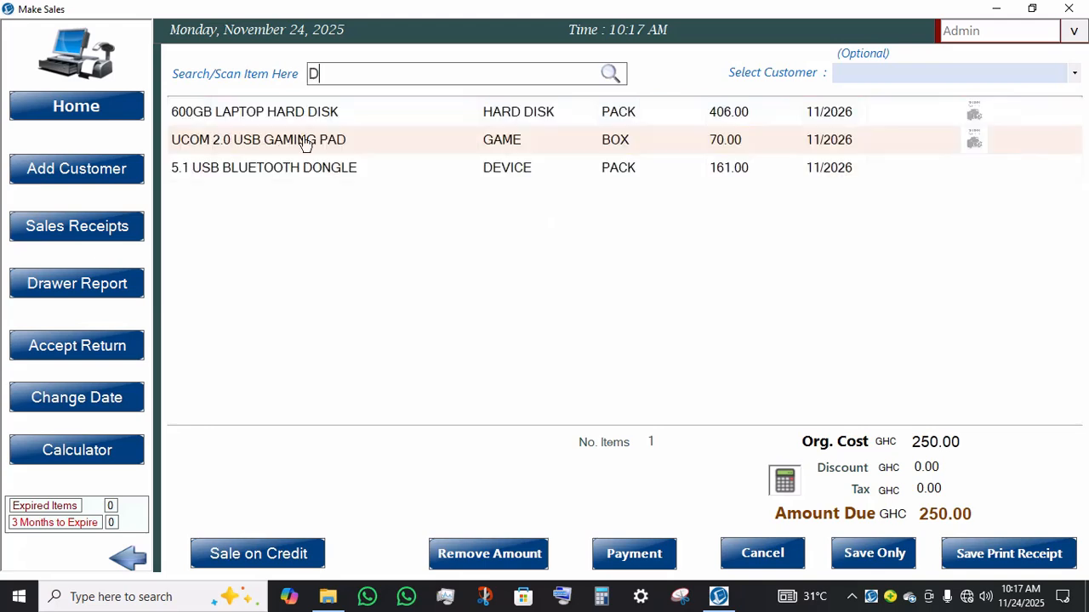
left_click(281, 169)
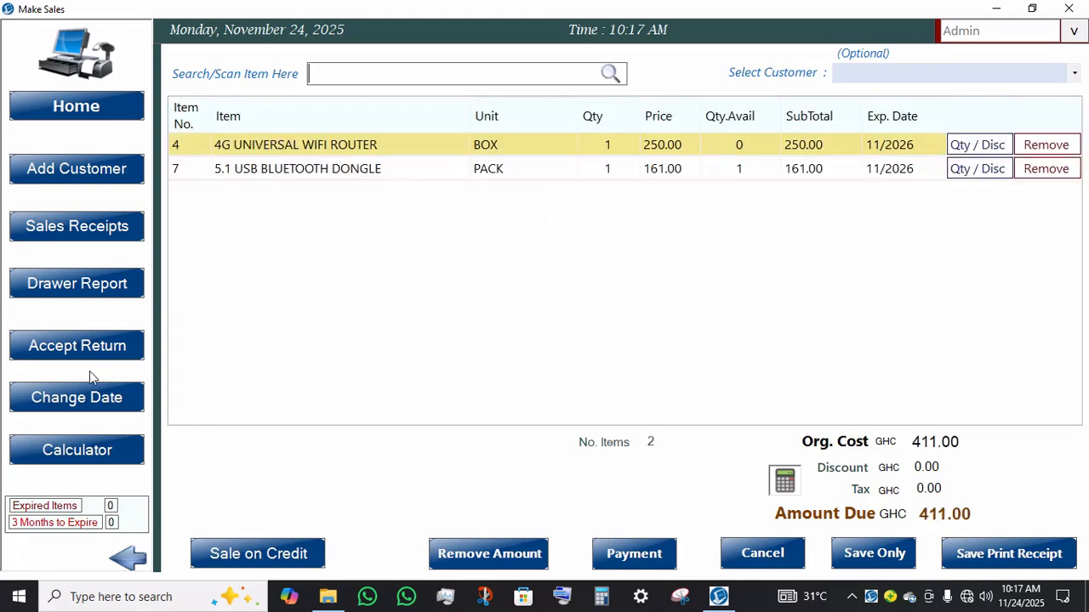
left_click(95, 396)
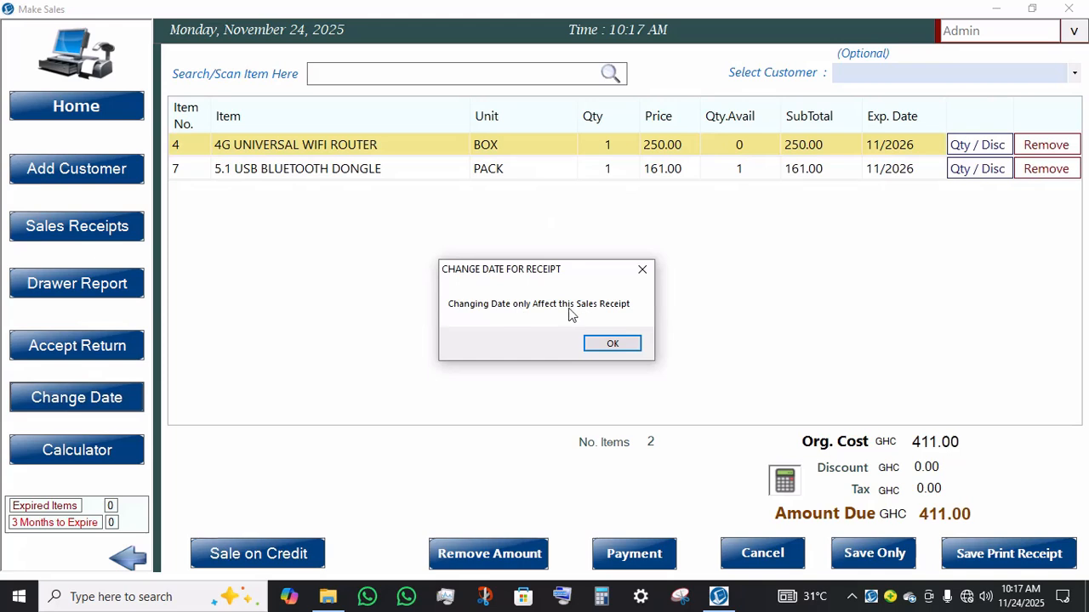
left_click(613, 345)
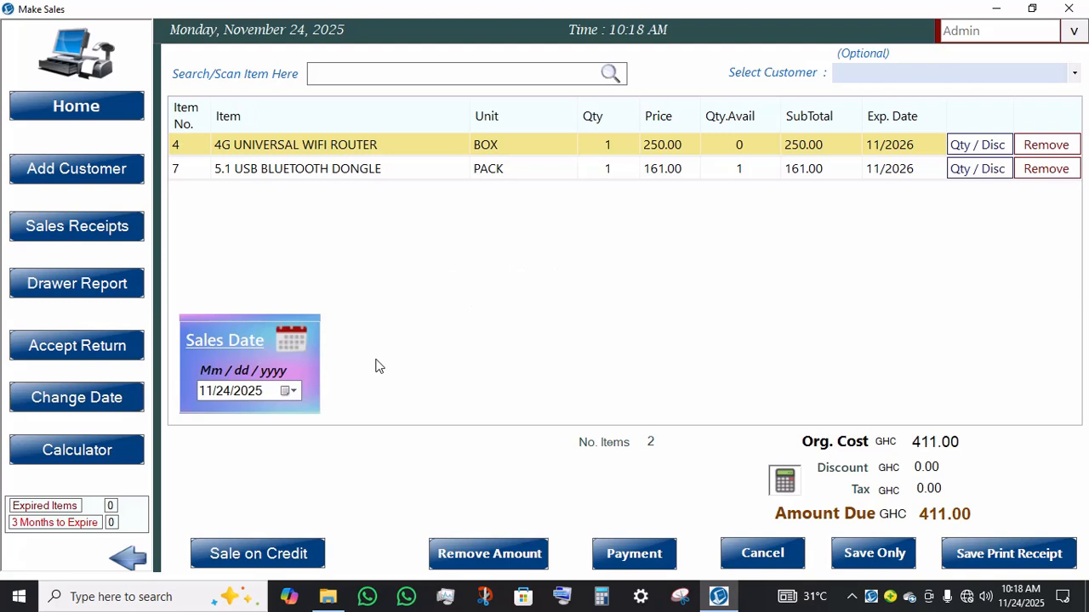
Step: Set the payment method to Momo, save the sale without printing, and return to the home screen
left_click(619, 555)
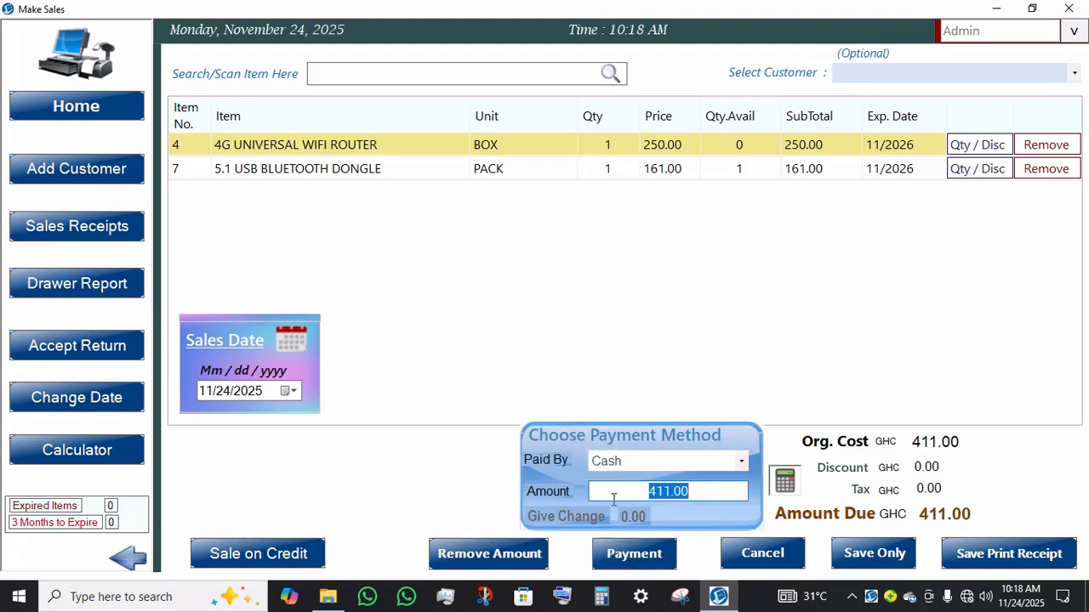
left_click(665, 493)
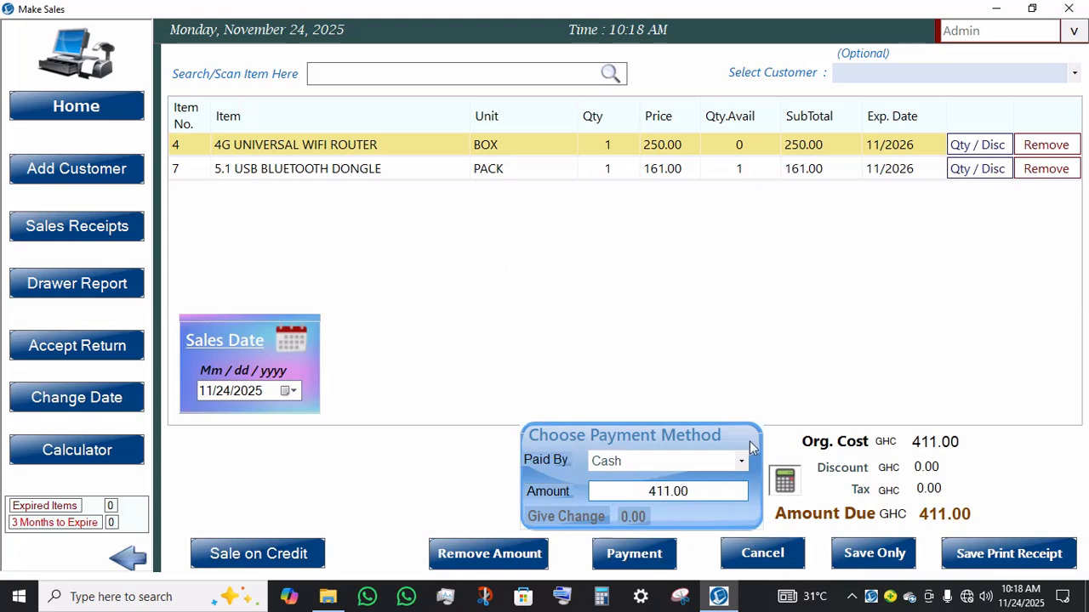
left_click(741, 462)
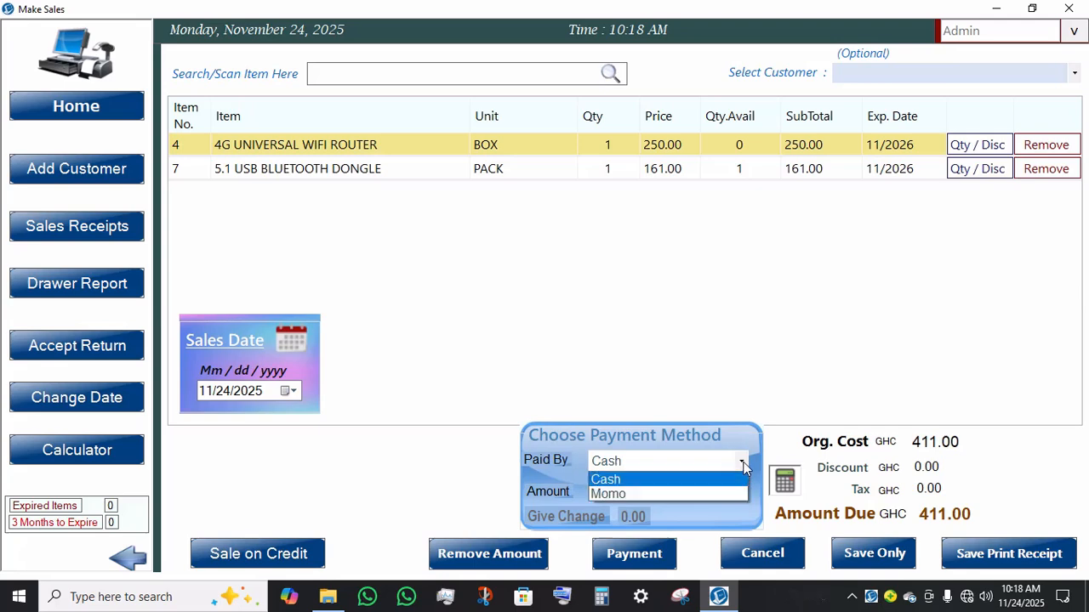
left_click(655, 493)
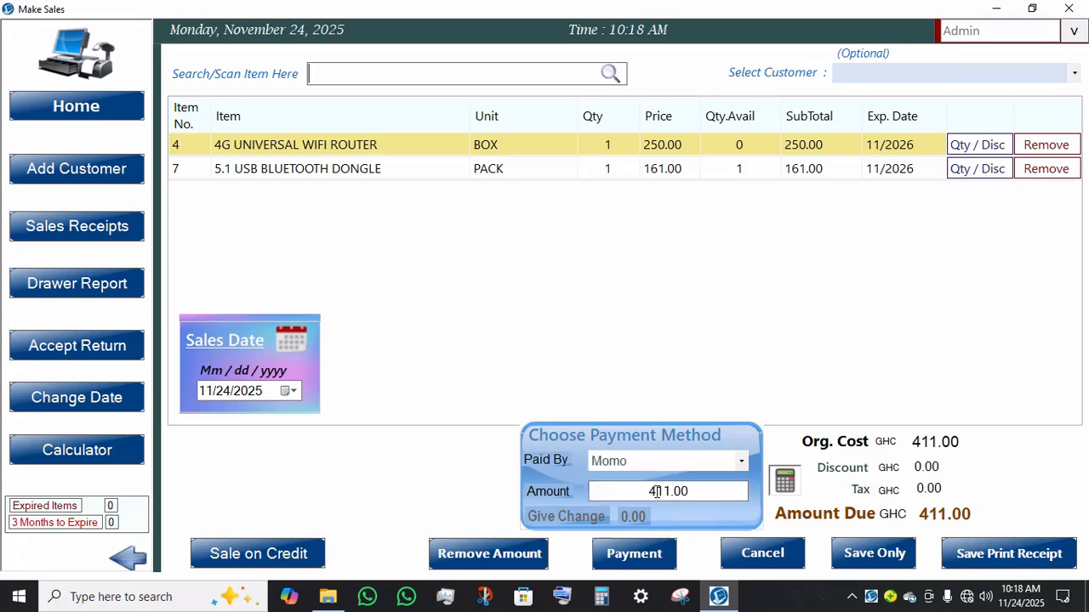
left_click(851, 553)
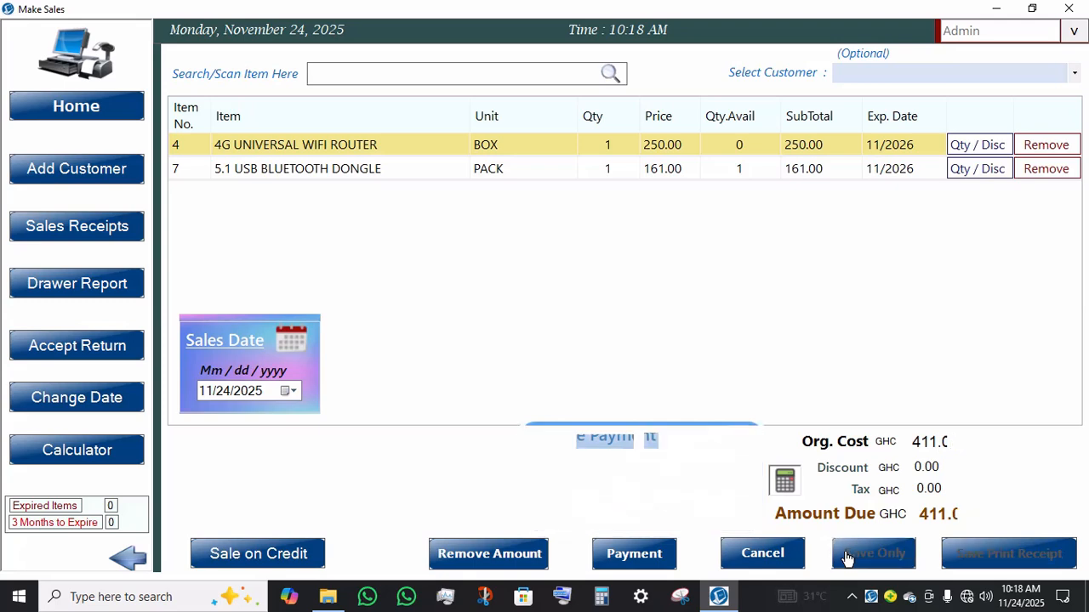
left_click(47, 103)
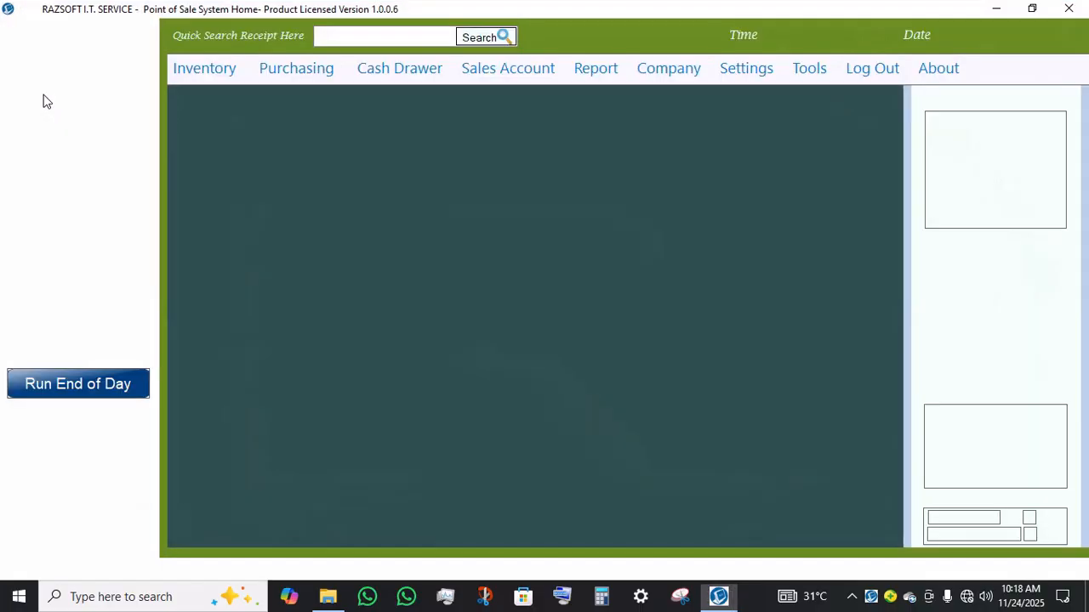
Step: Try to save the end of day for 11/24/2025 with a count of 1,461 after checking it
left_click(77, 385)
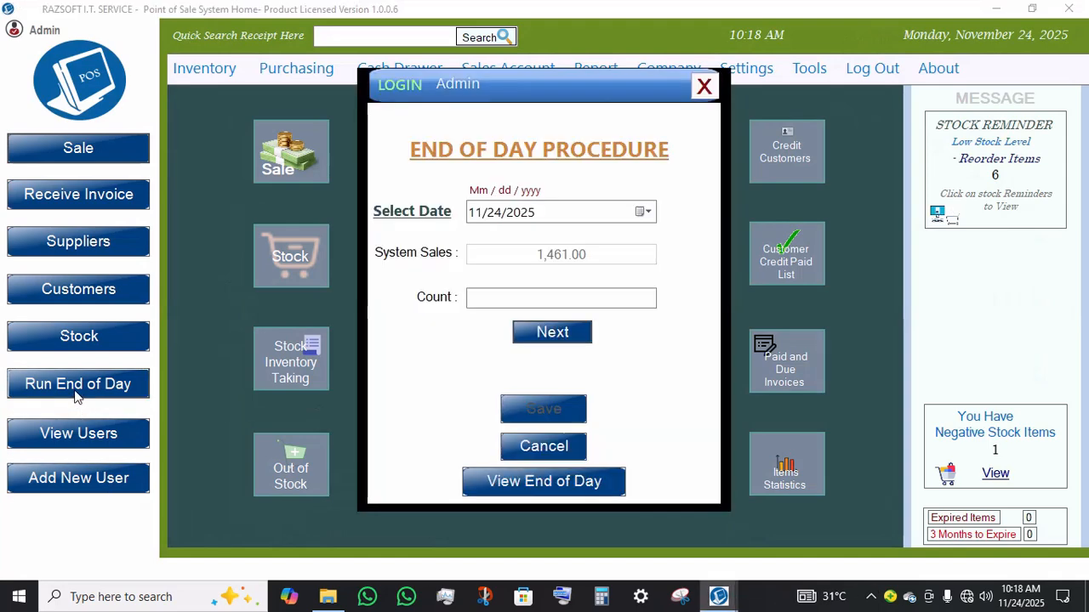
left_click(587, 296)
type("1,461")
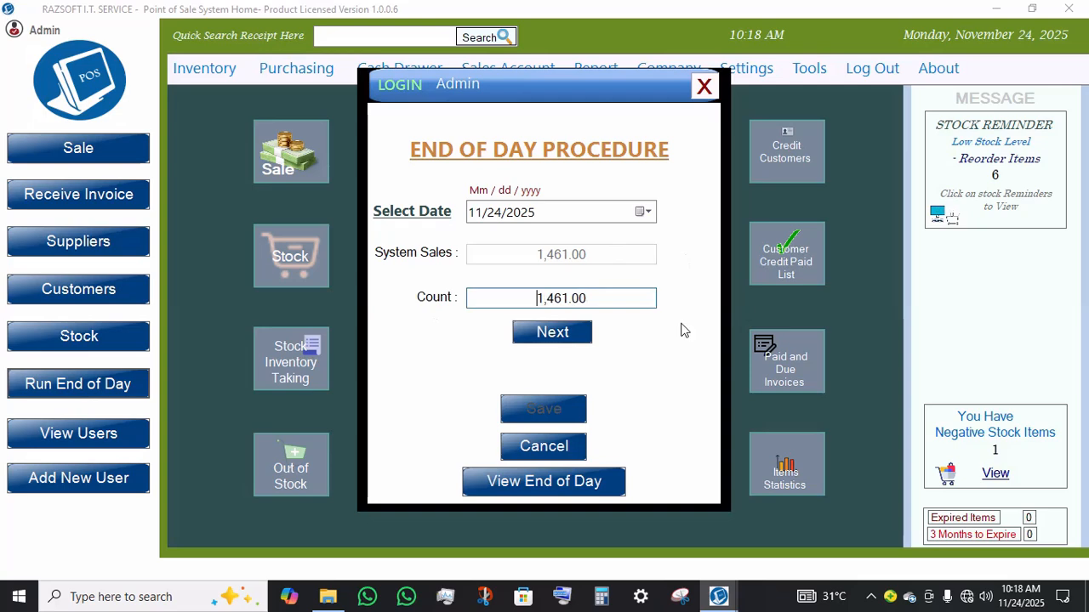
left_click(561, 332)
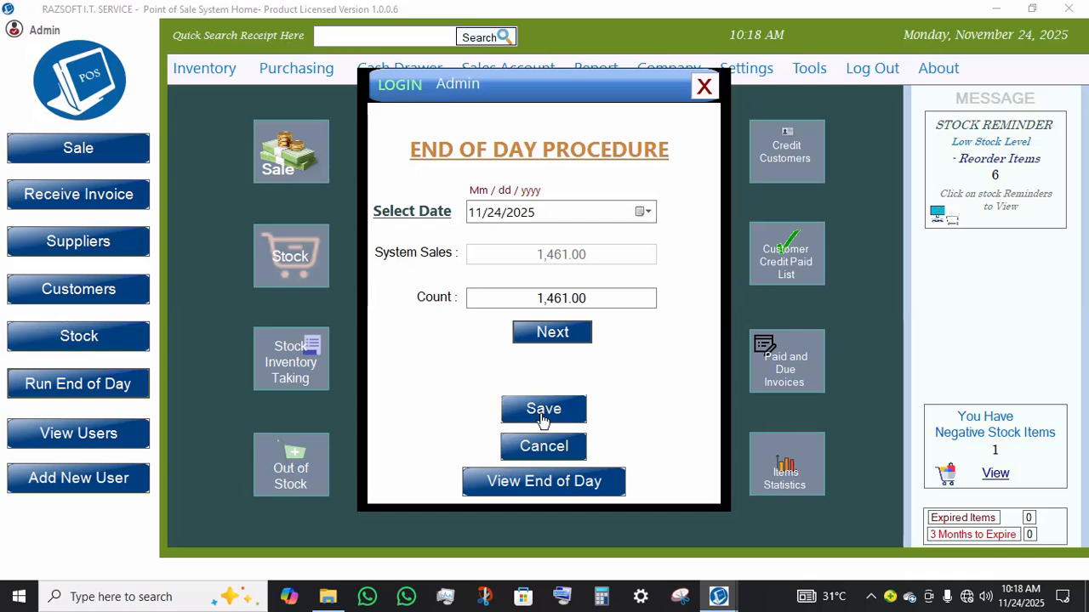
left_click(544, 411)
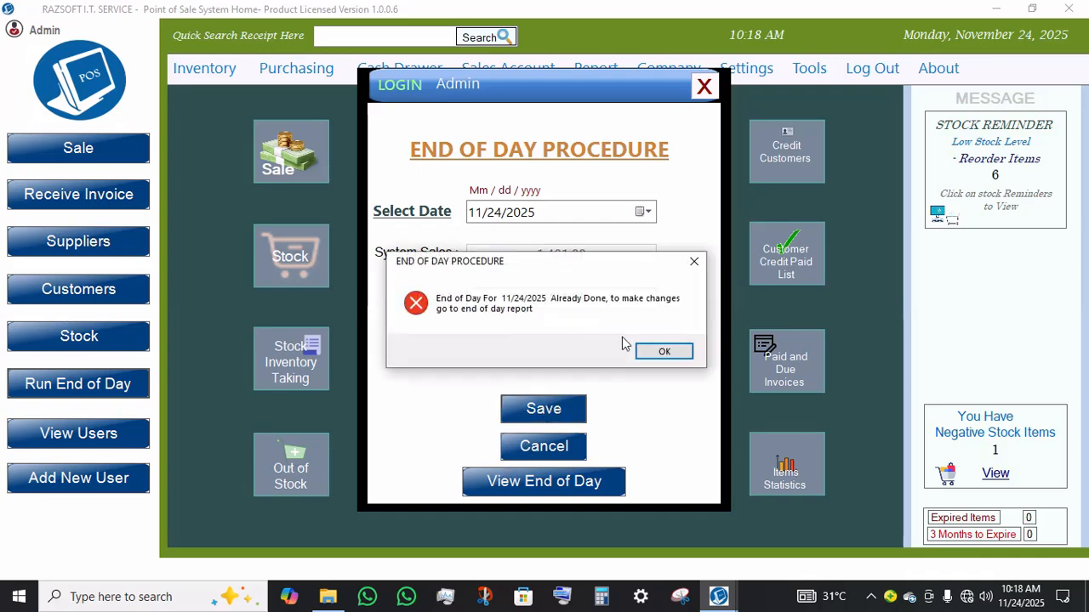
left_click(664, 352)
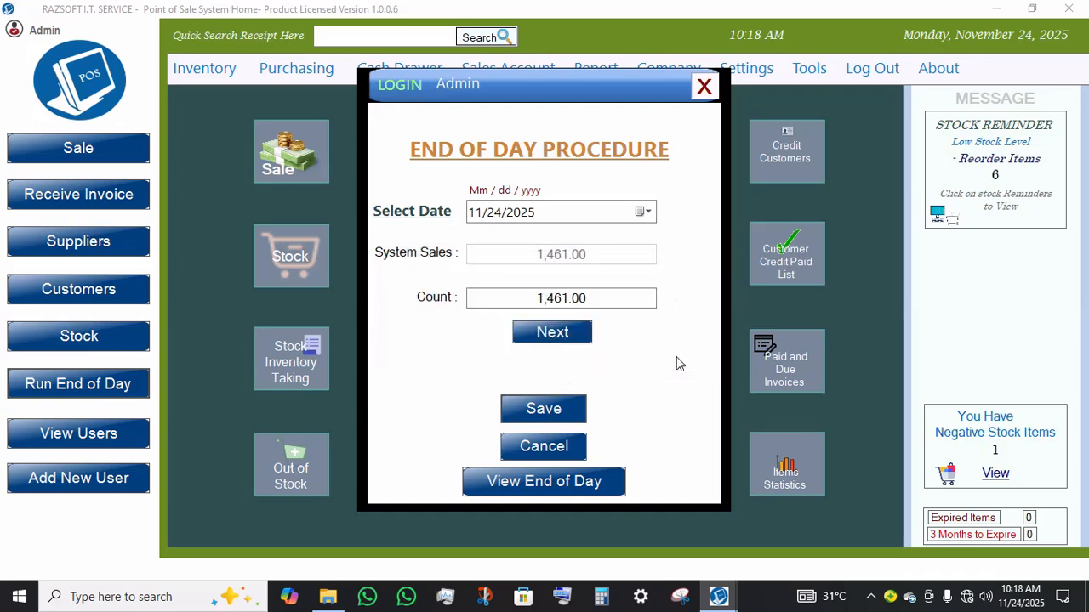
Step: Review the end-of-day record and its update form, then close them and the End of Day Procedure
left_click(524, 491)
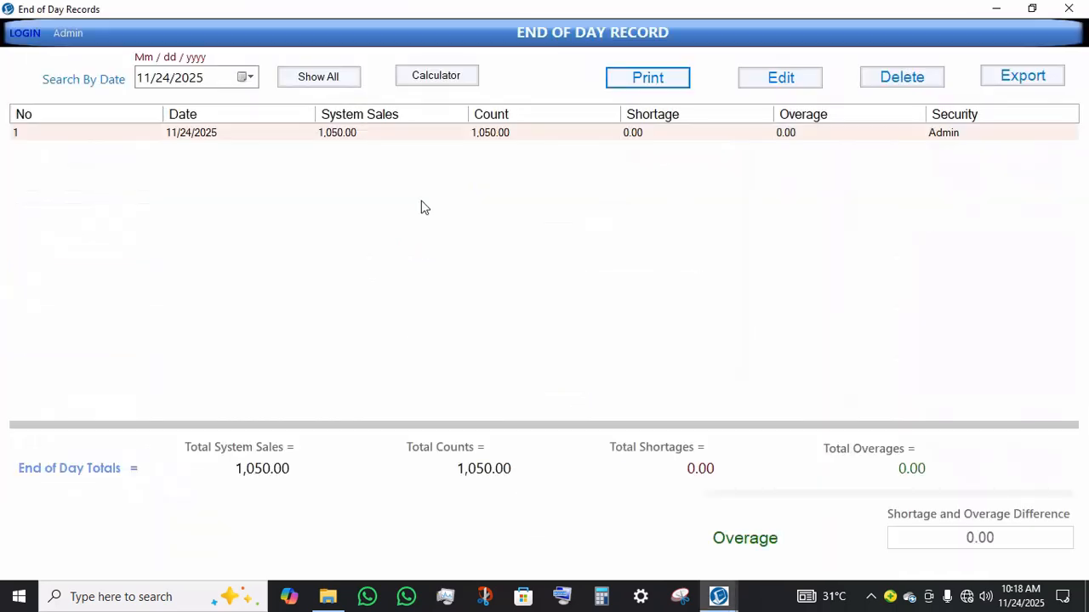
left_click(781, 81)
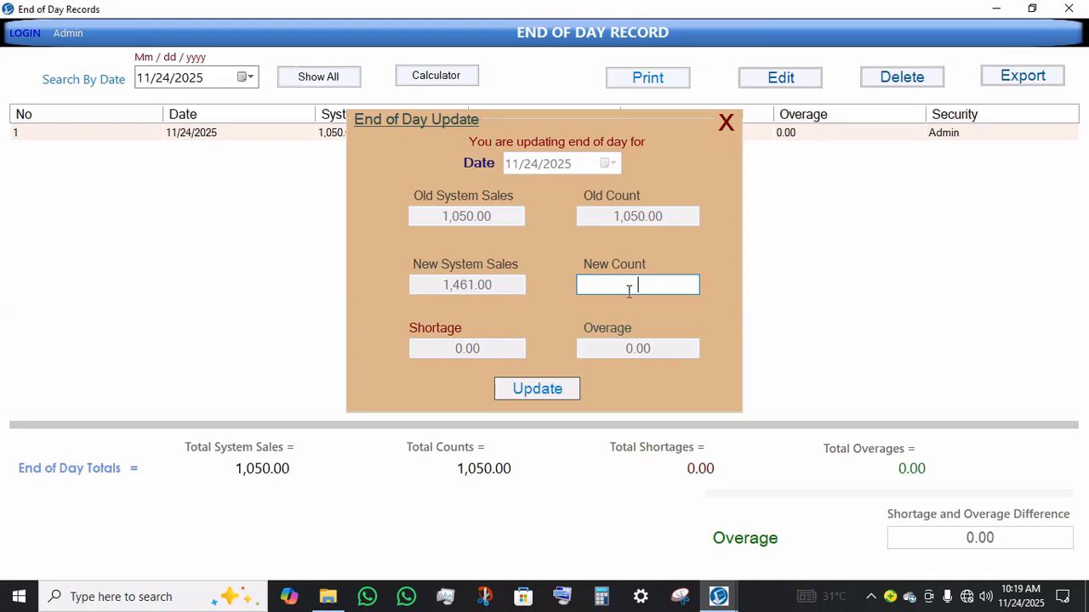
left_click(726, 125)
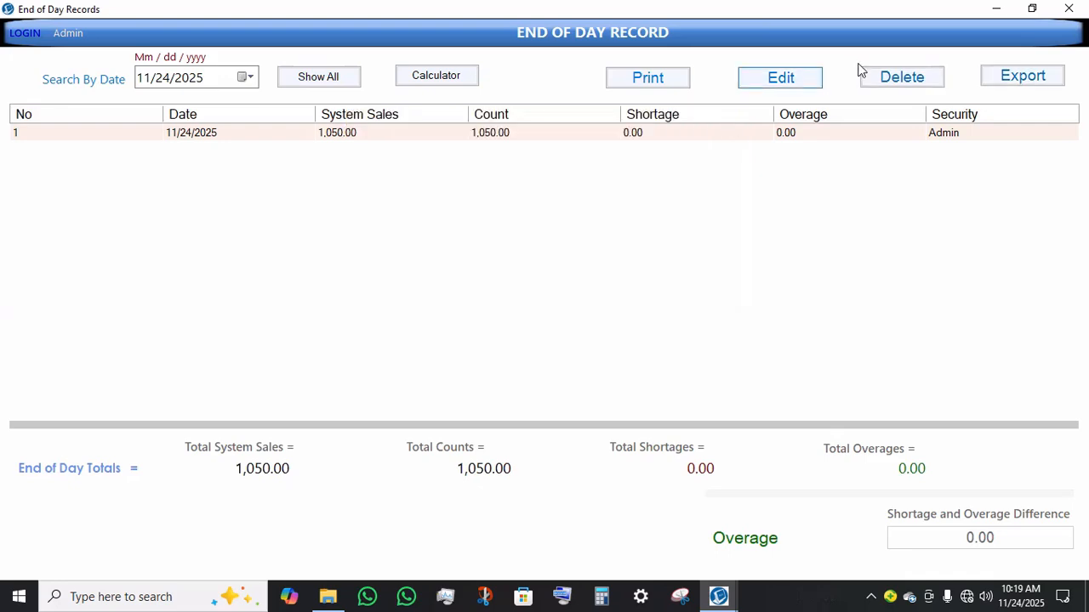
left_click(1084, 7)
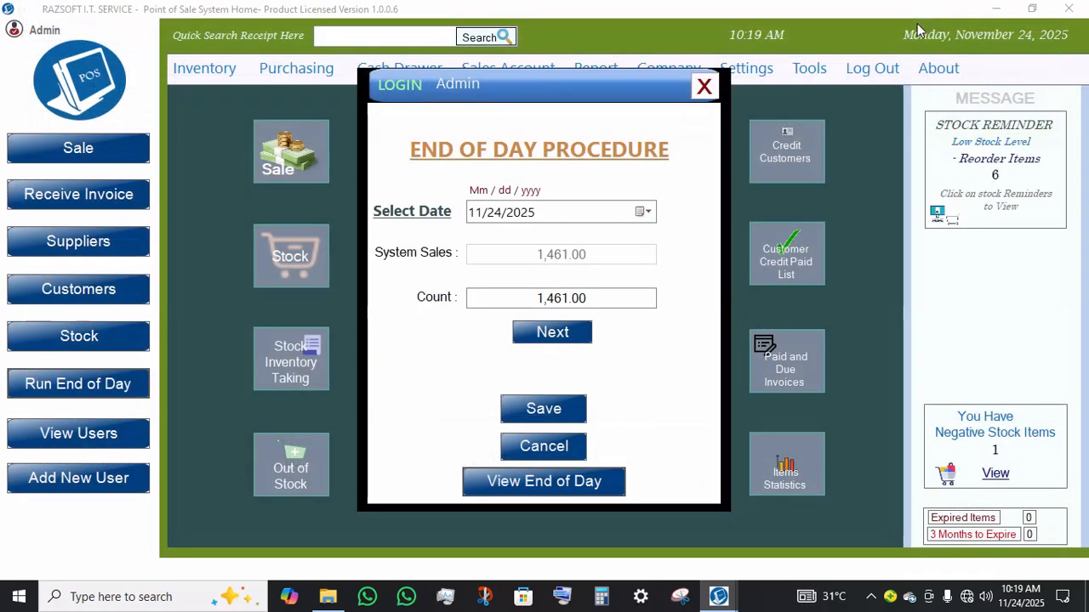
left_click(713, 95)
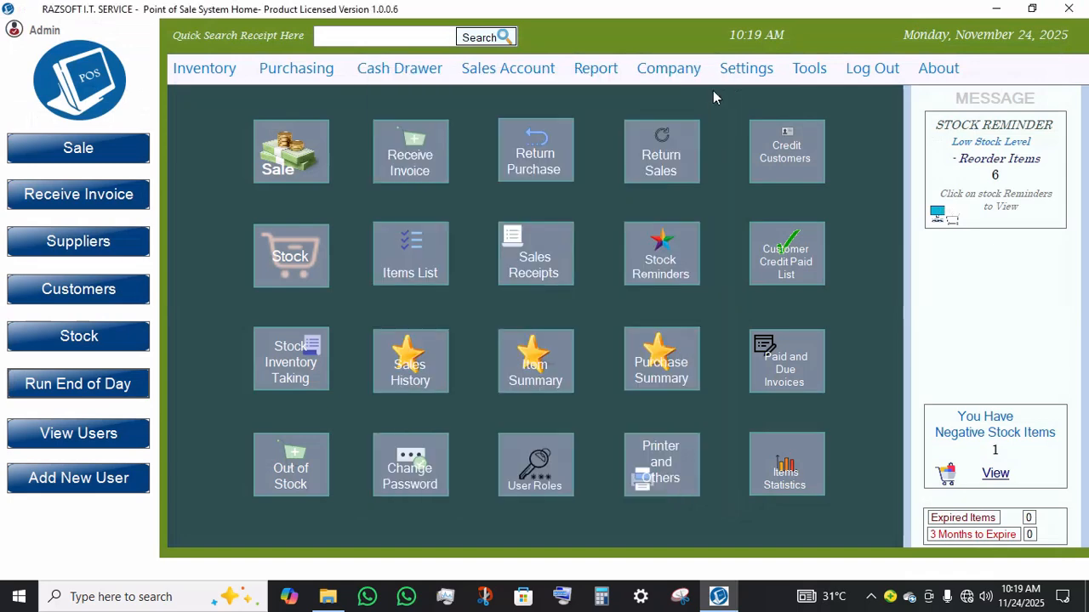
Step: Open Item History from Inventory and clear Show All to list only the 11/24/2025 range
left_click(210, 68)
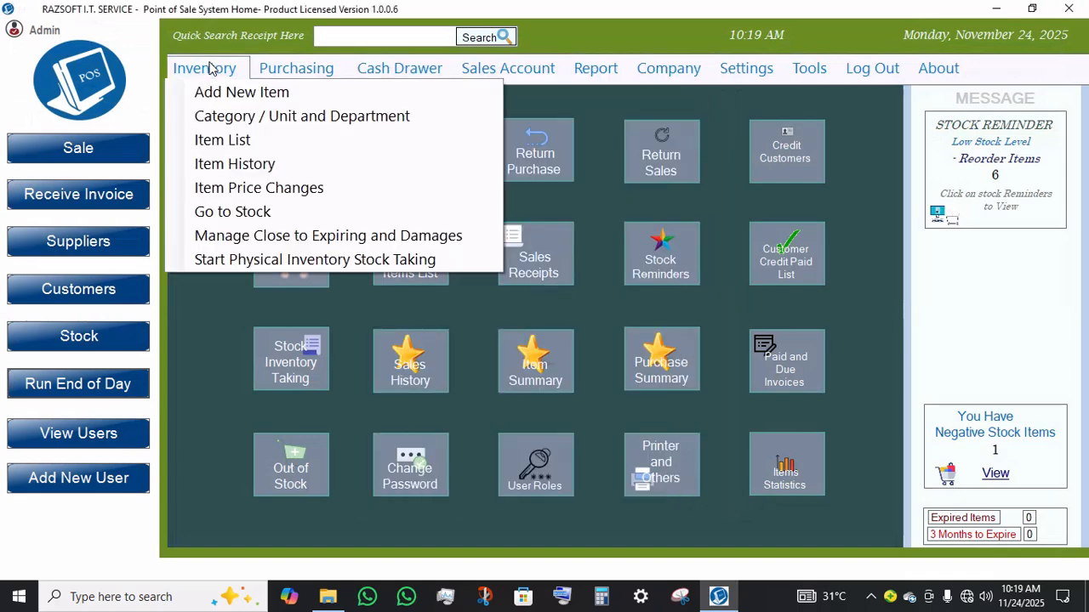
left_click(245, 168)
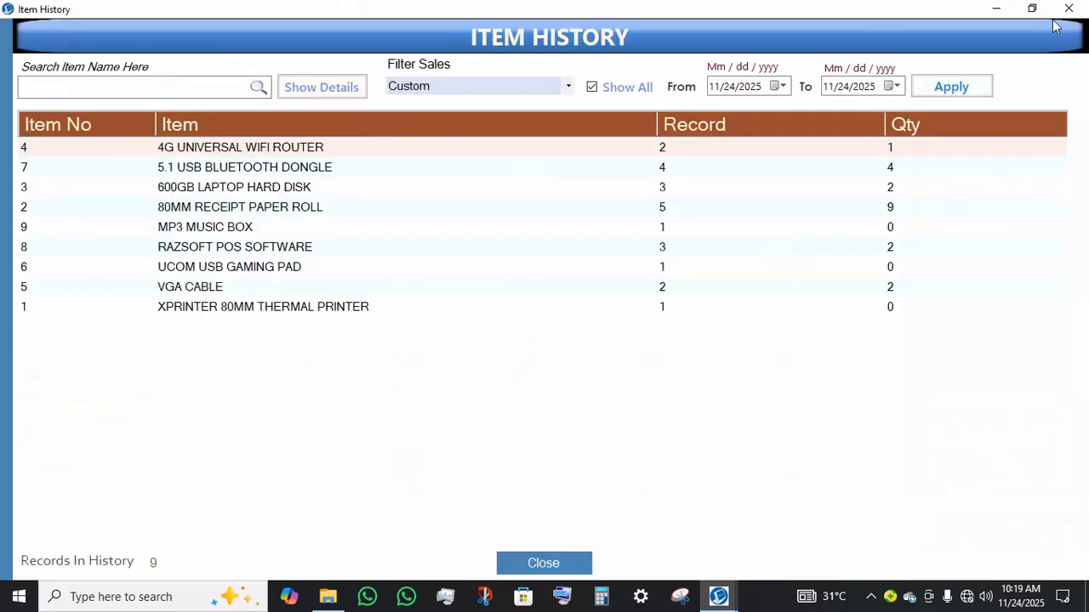
left_click(978, 84)
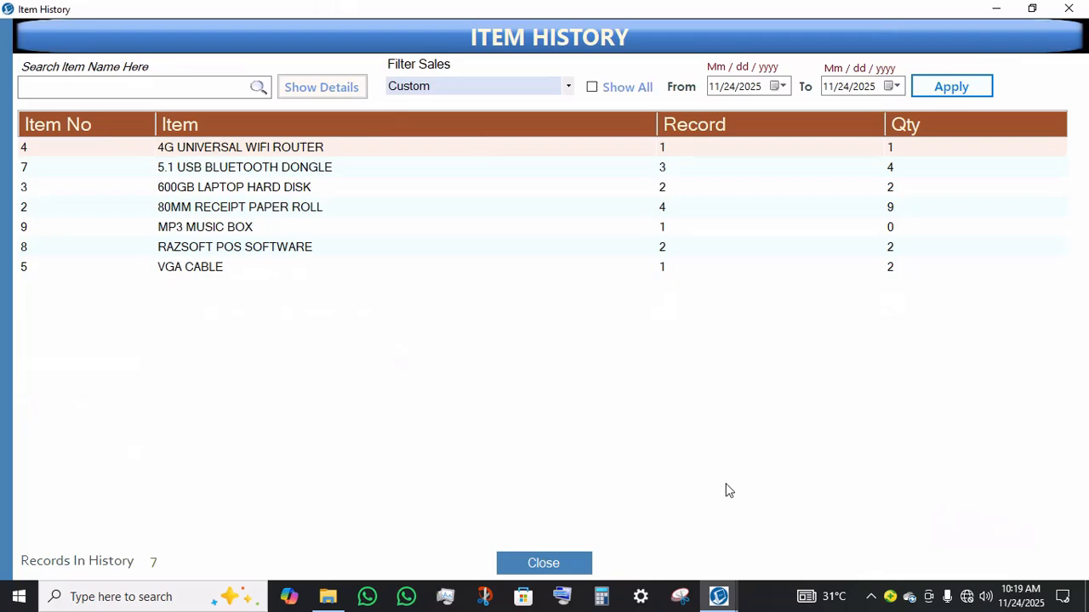
Step: Close Item History and open the Sales Receipts list from the home screen
left_click(530, 558)
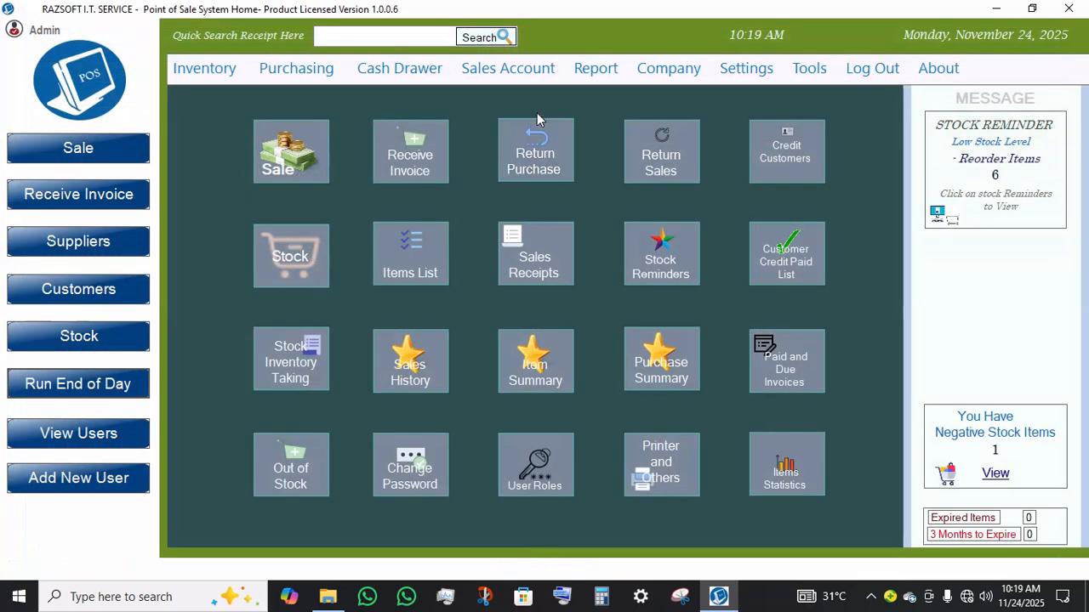
left_click(580, 71)
mouse_move(508, 68)
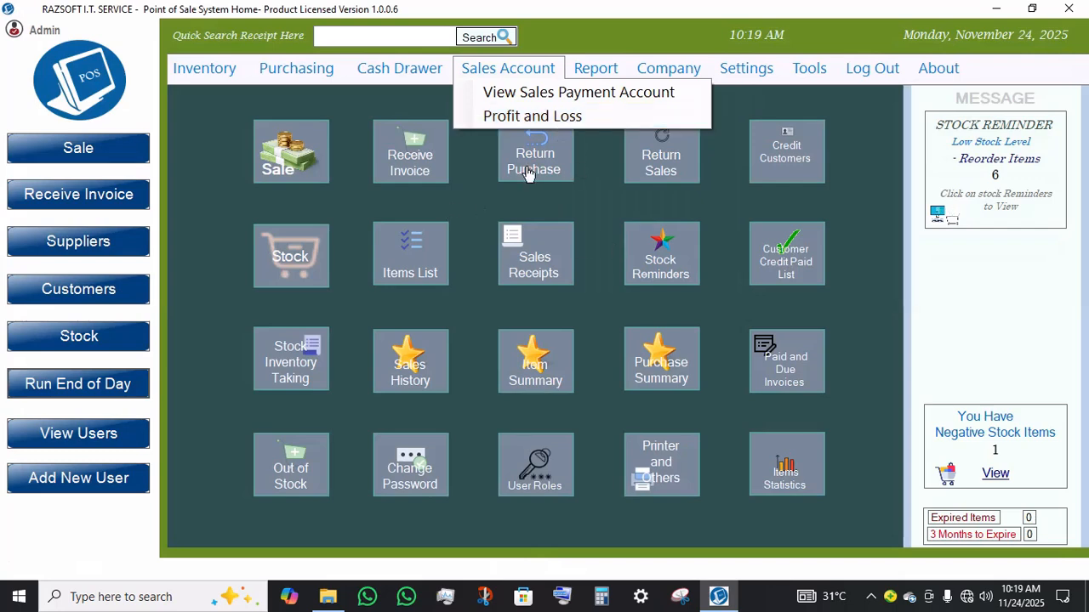
left_click(537, 254)
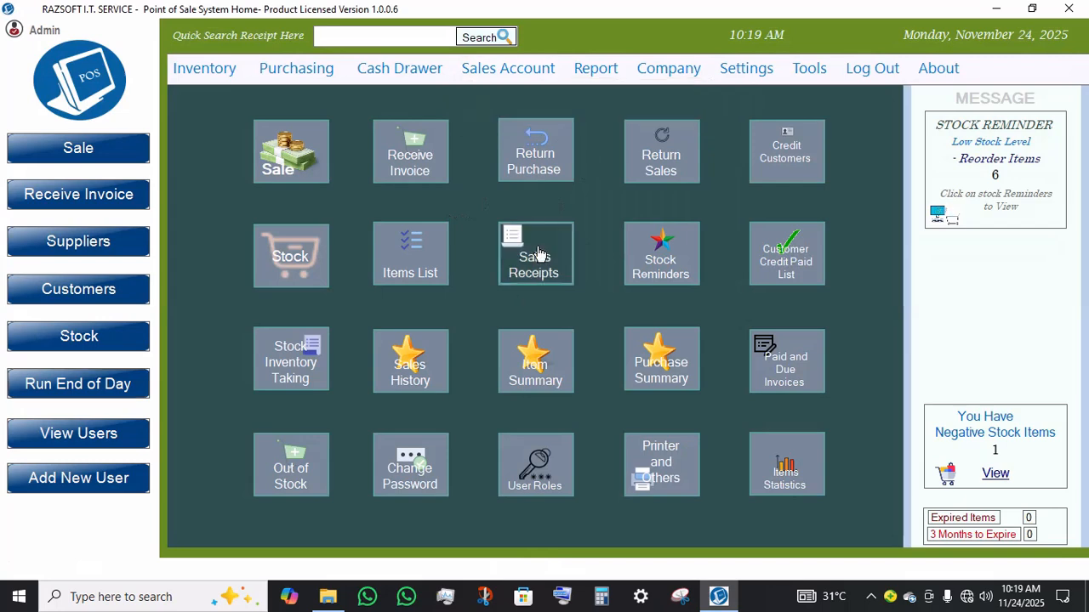
left_click(538, 255)
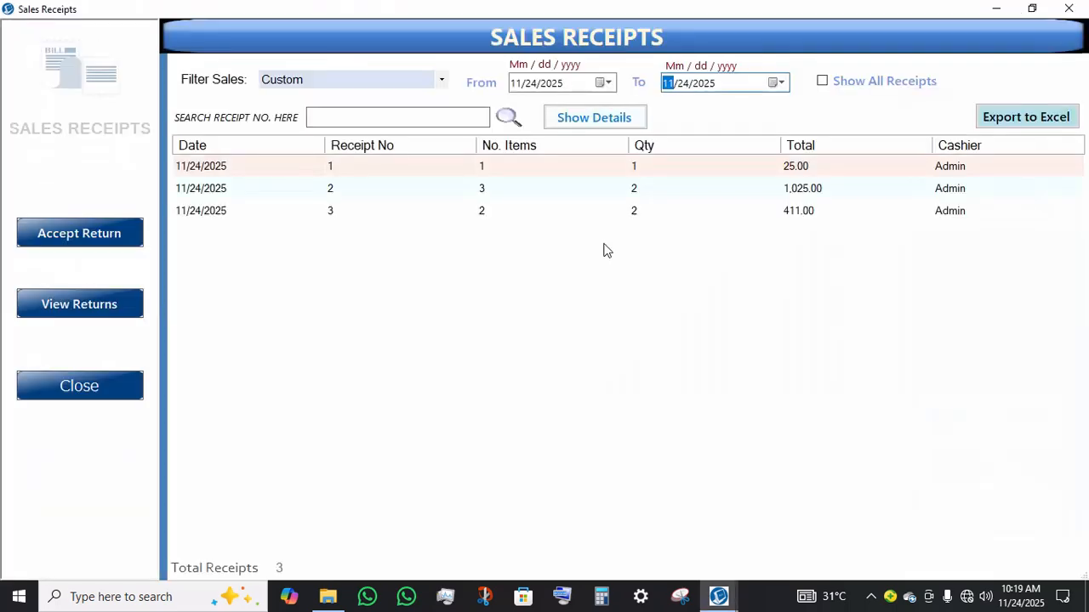
Step: Select each of today's sales receipts in turn to review them, then close Sales Receipts
left_click(537, 222)
left_click(539, 220)
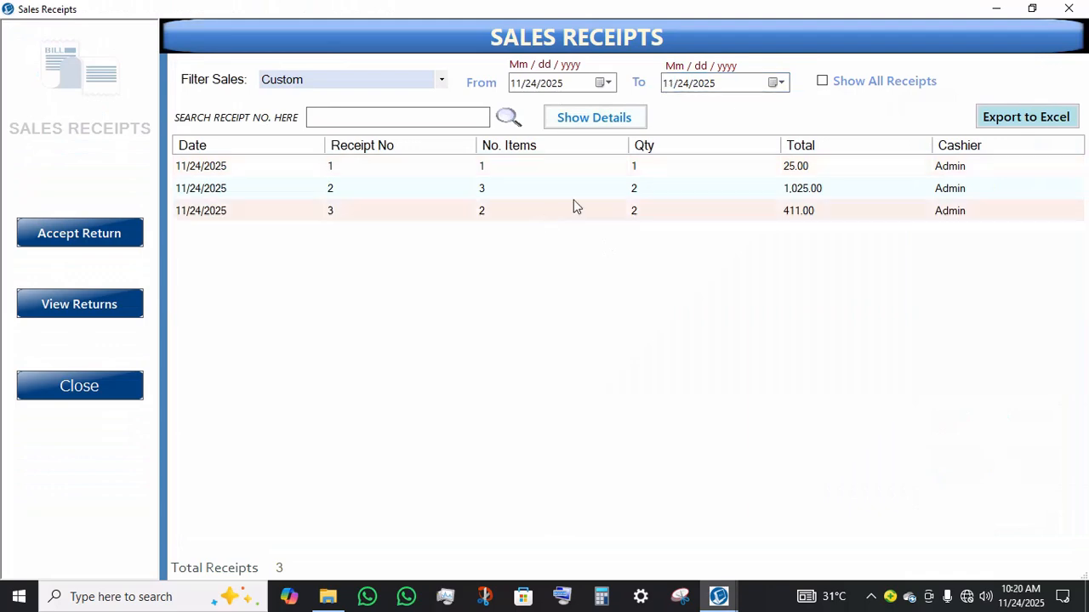
left_click(575, 202)
left_click(511, 215)
left_click(515, 199)
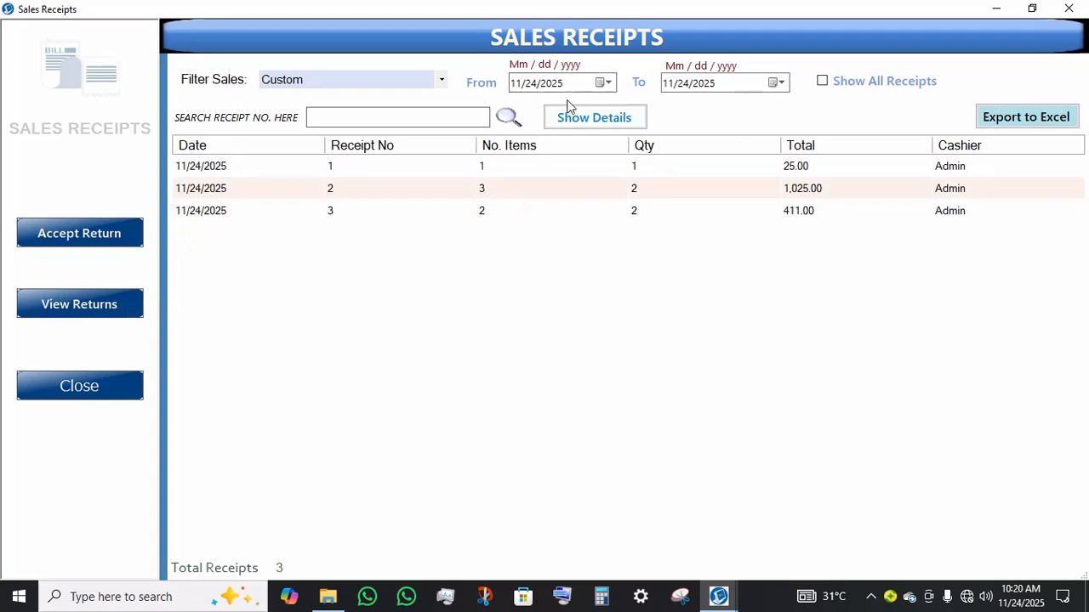
left_click(67, 386)
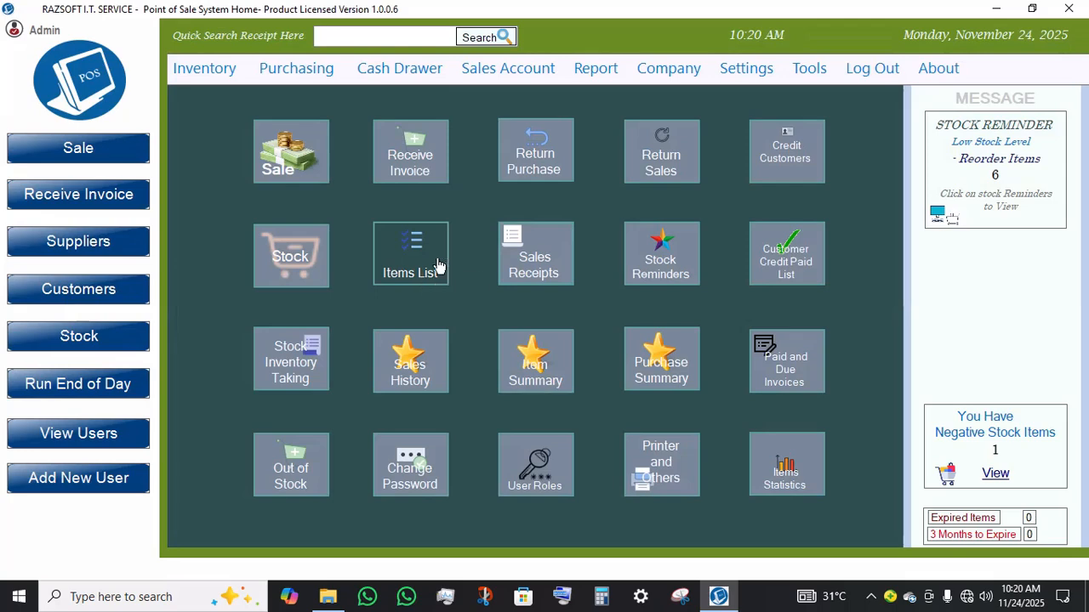
Step: Open the Employee Daily Sales report from Cash Drawer, review today's totals, and close it
left_click(595, 77)
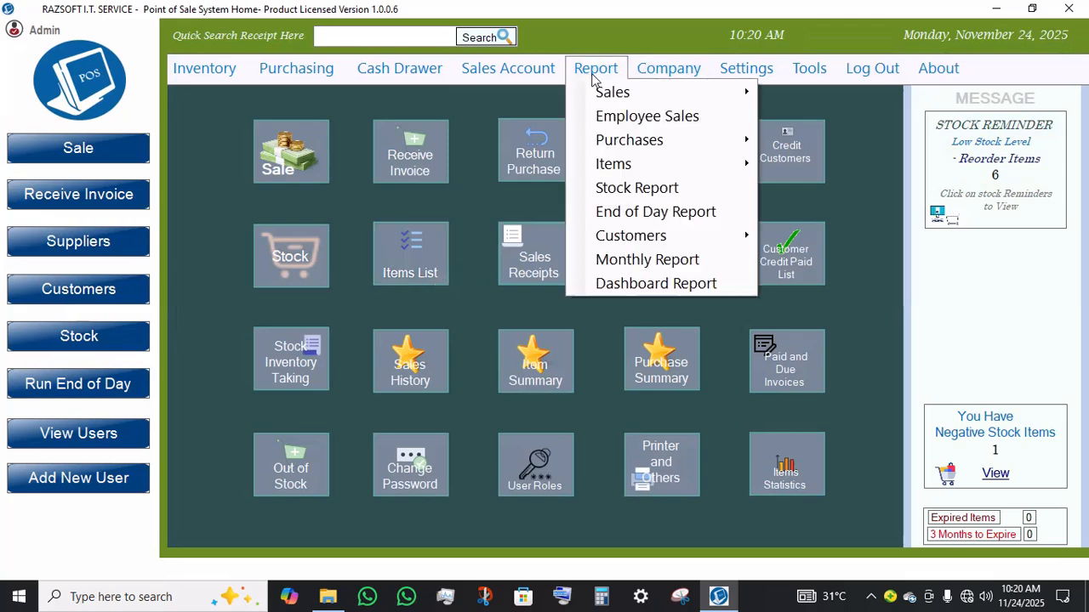
mouse_move(426, 74)
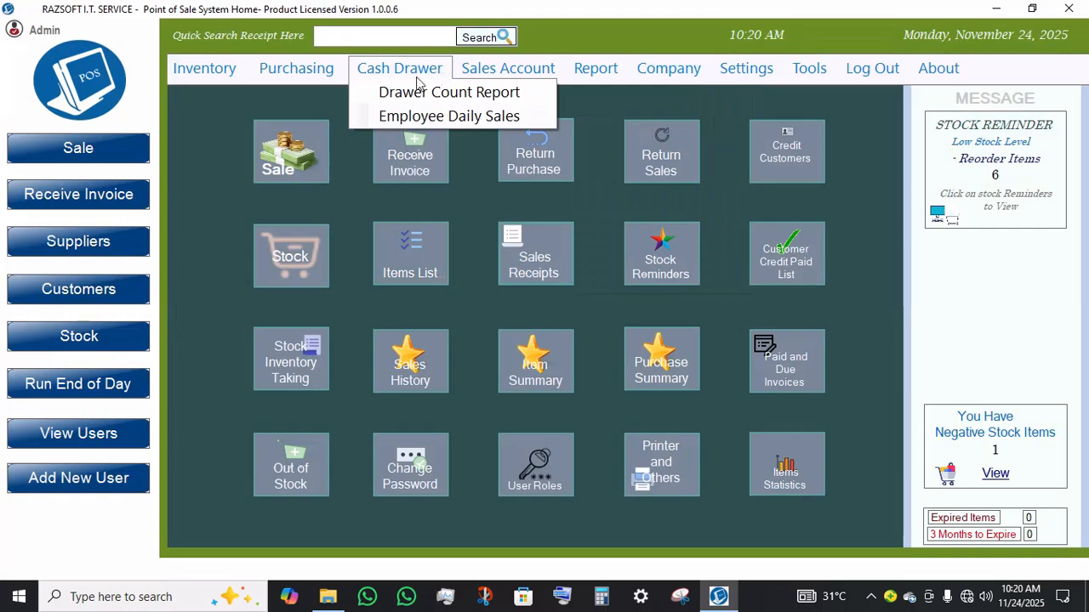
left_click(393, 116)
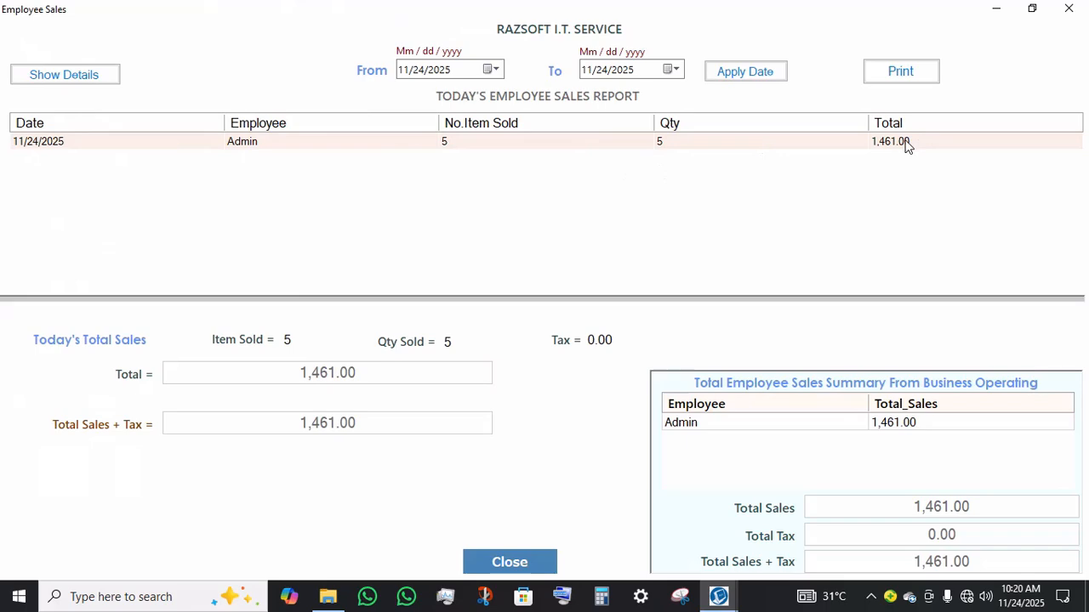
left_click(1069, 8)
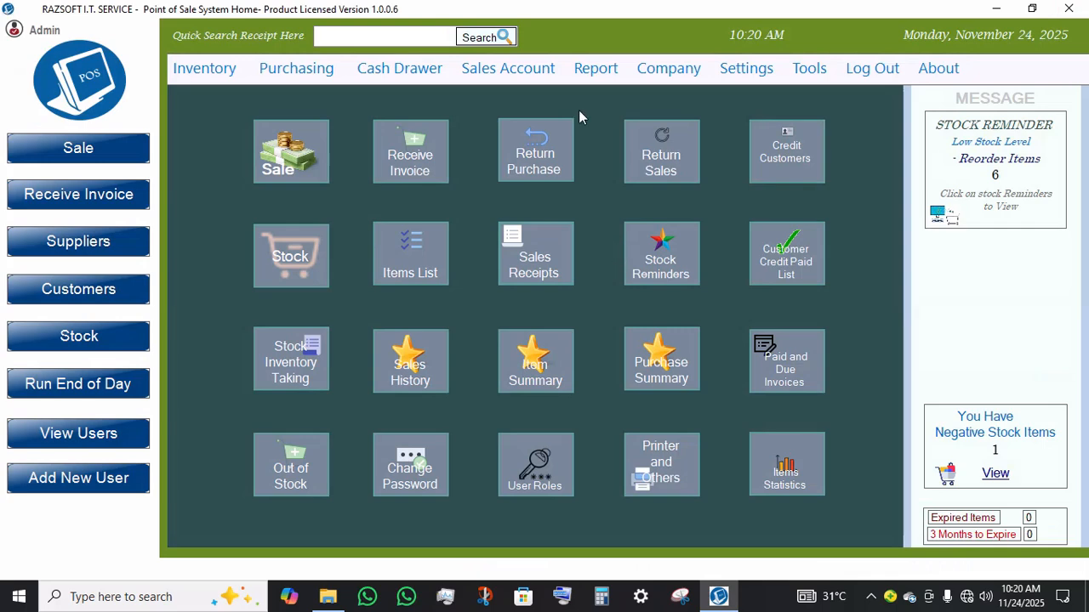
Step: View the sales payment account totals per payment method, then close that window
left_click(517, 76)
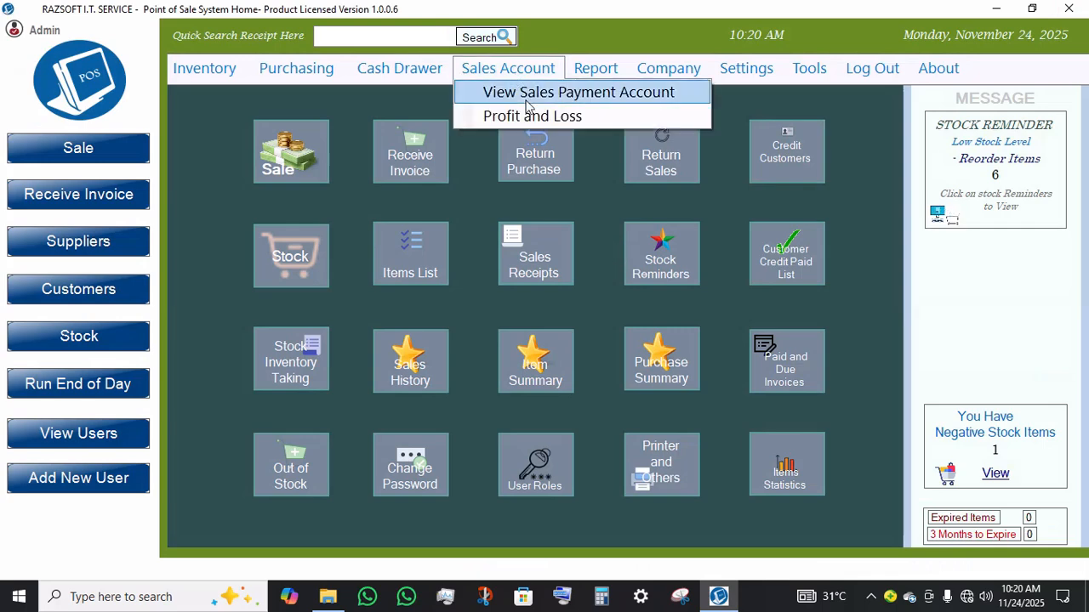
left_click(539, 100)
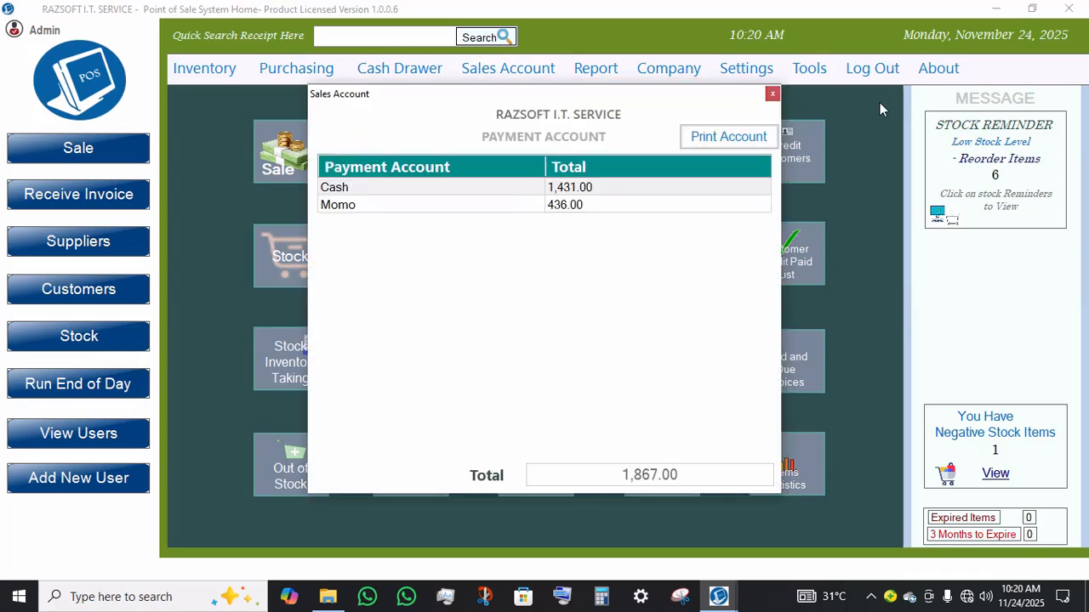
left_click(772, 94)
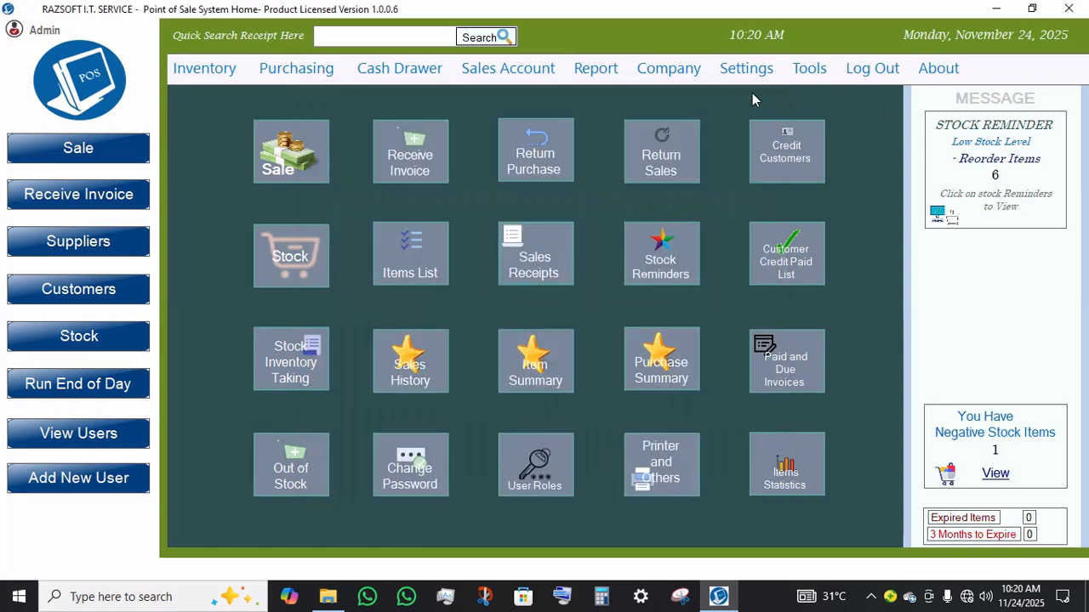
Step: Open the Sales Payment Summary report, select the Momo row to review it, and close the report
left_click(614, 72)
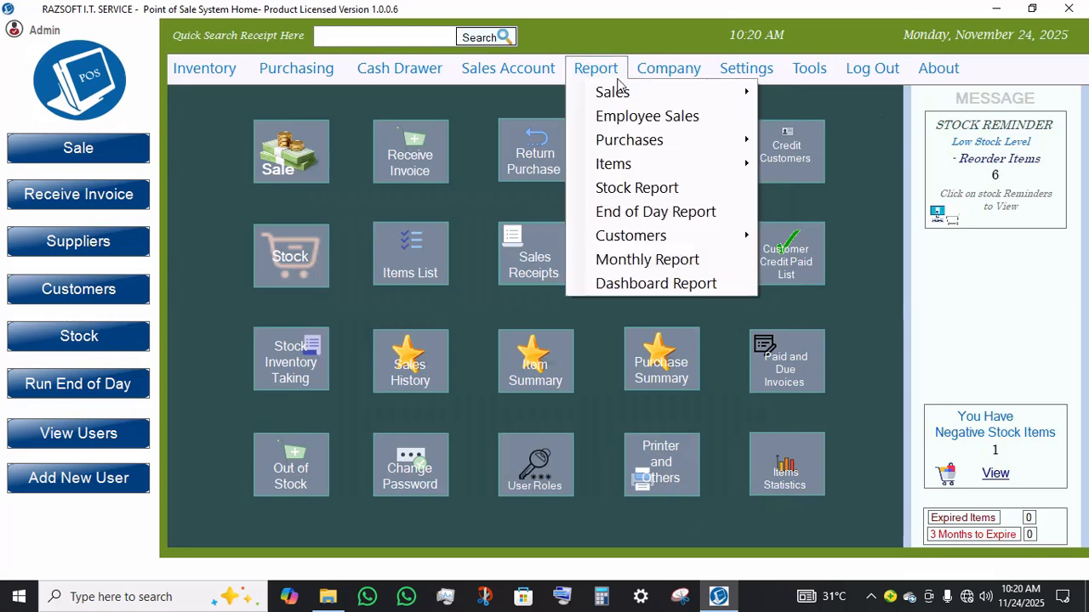
mouse_move(628, 91)
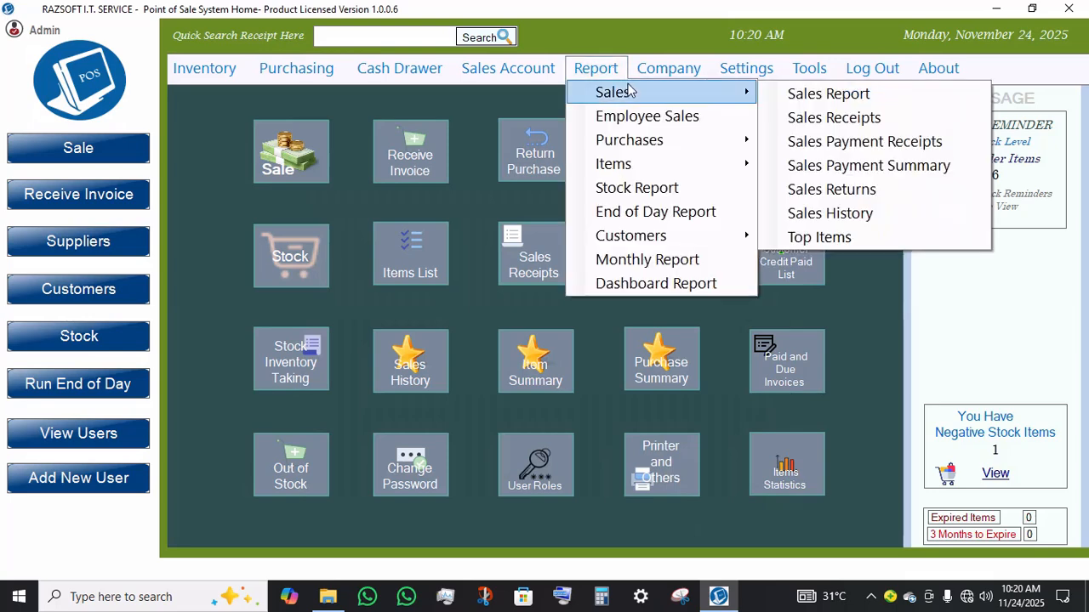
left_click(895, 167)
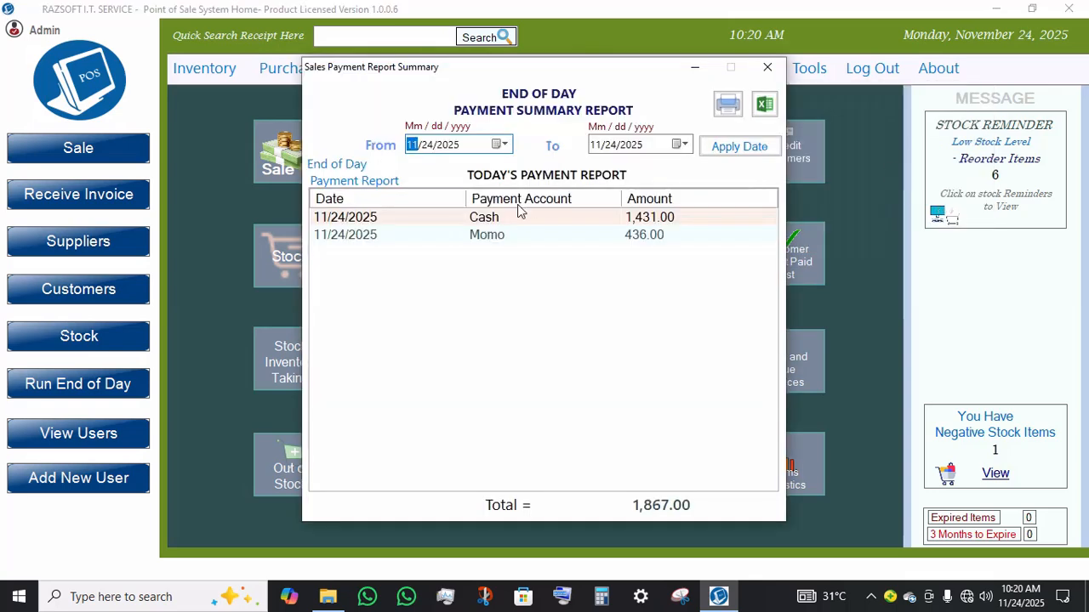
left_click(645, 241)
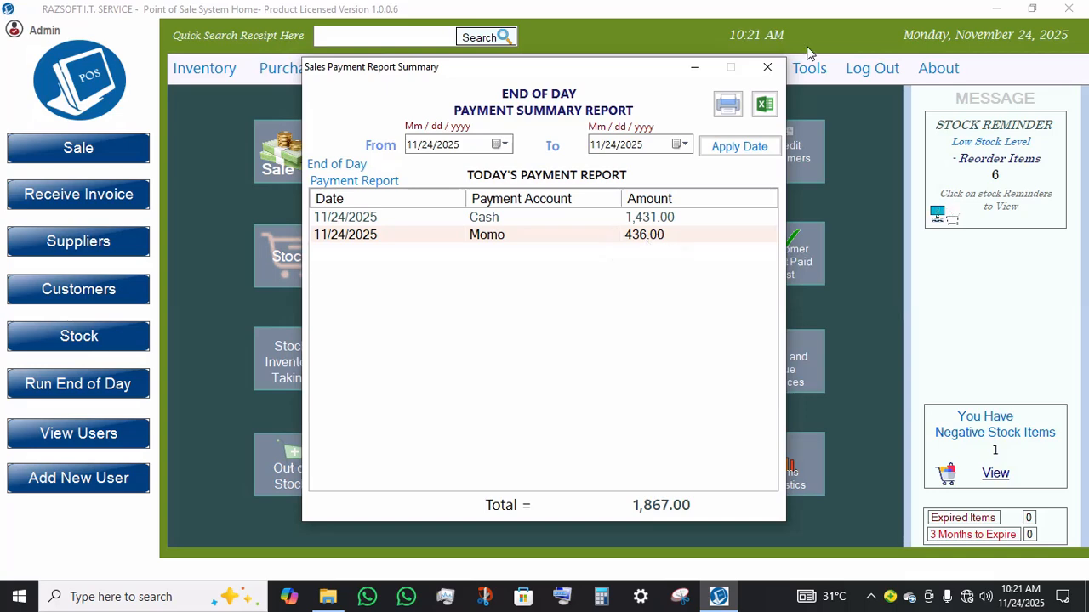
left_click(767, 69)
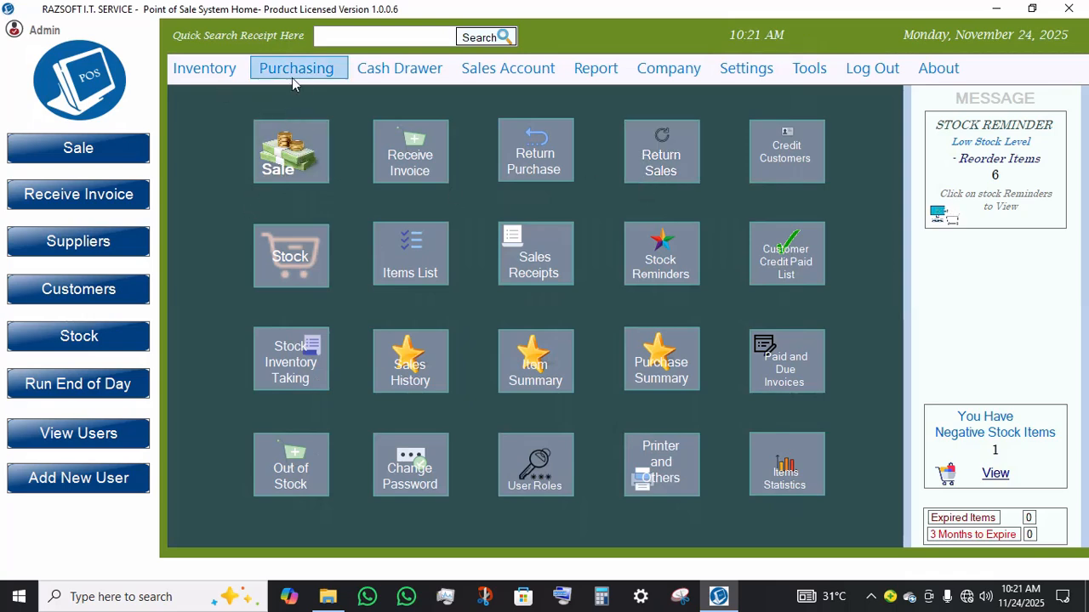
Step: Open the Profit and Loss report and apply a date range from 11/9/2025 to 11/24/2025
left_click(269, 72)
mouse_move(620, 79)
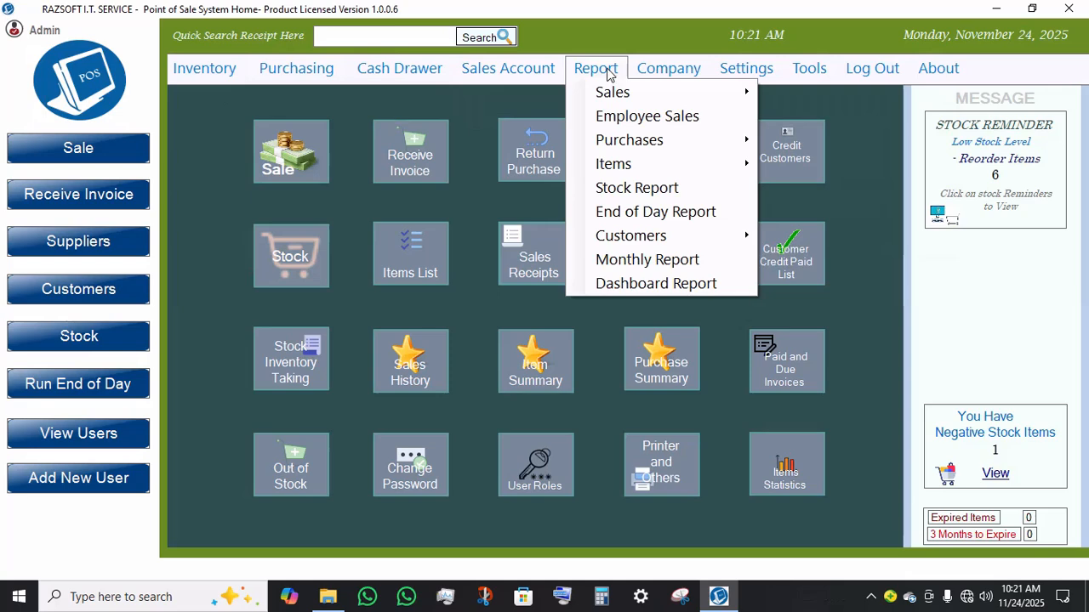
mouse_move(514, 79)
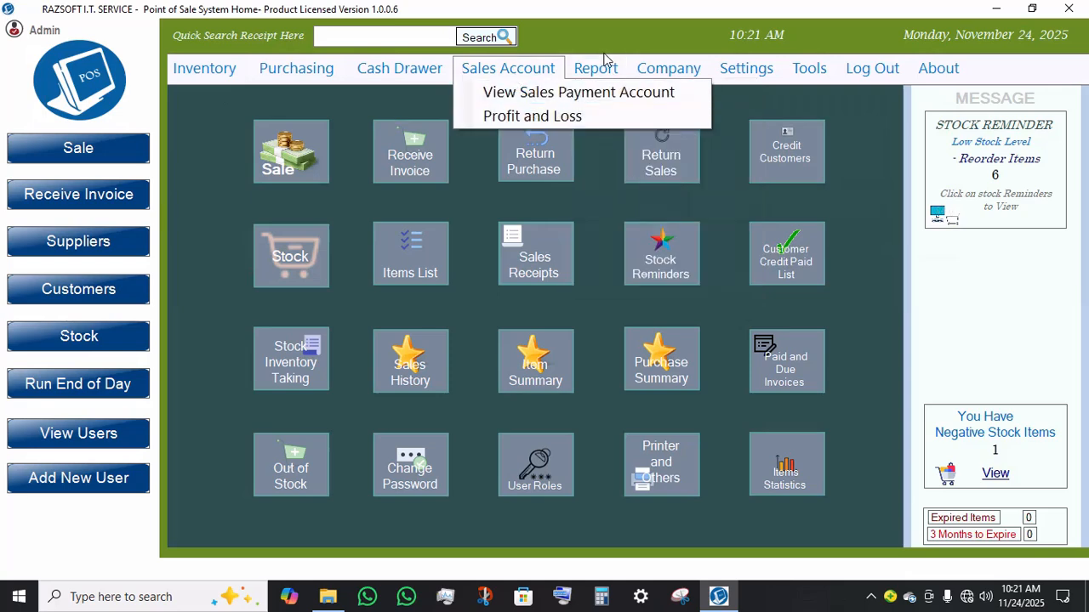
left_click(520, 116)
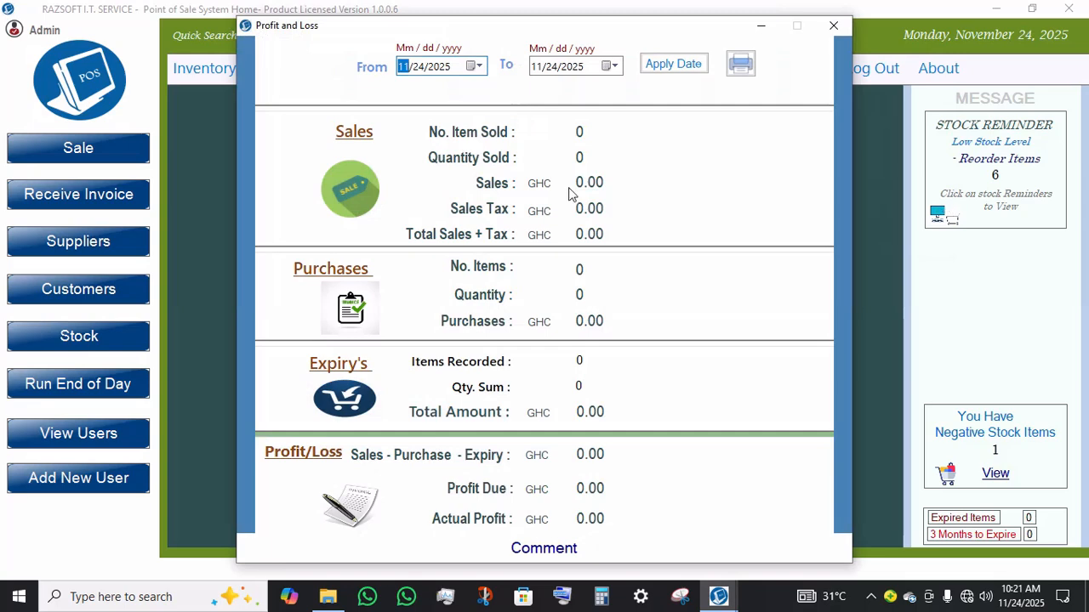
left_click(470, 65)
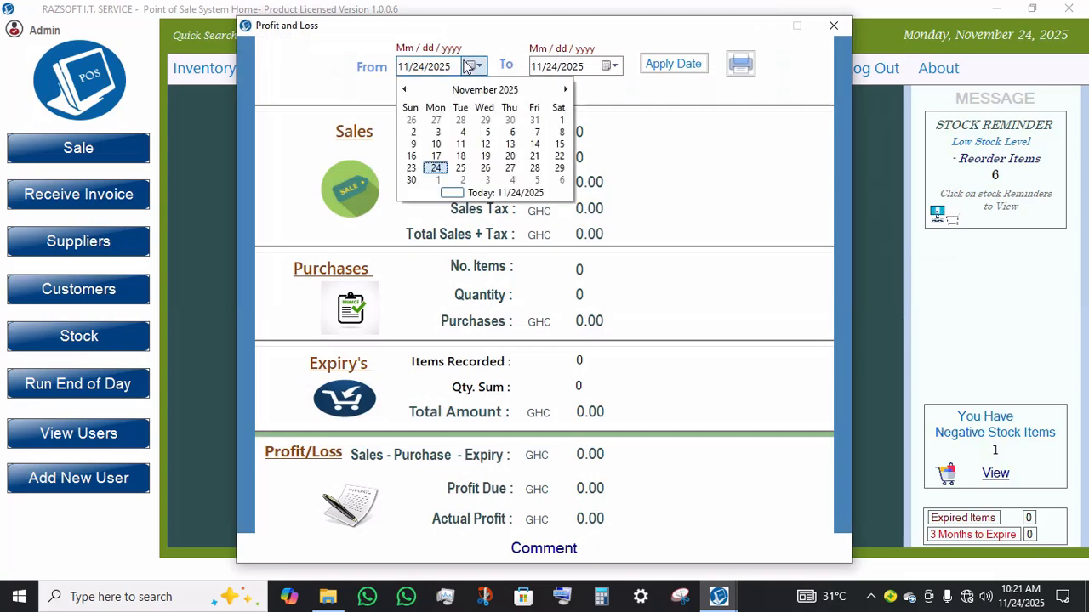
left_click(414, 145)
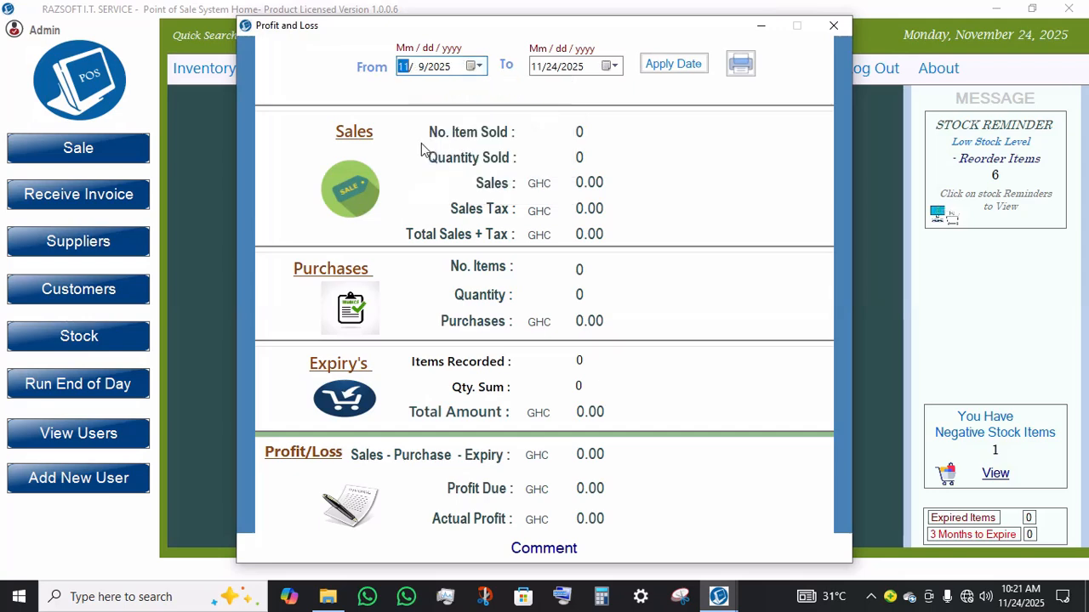
left_click(681, 68)
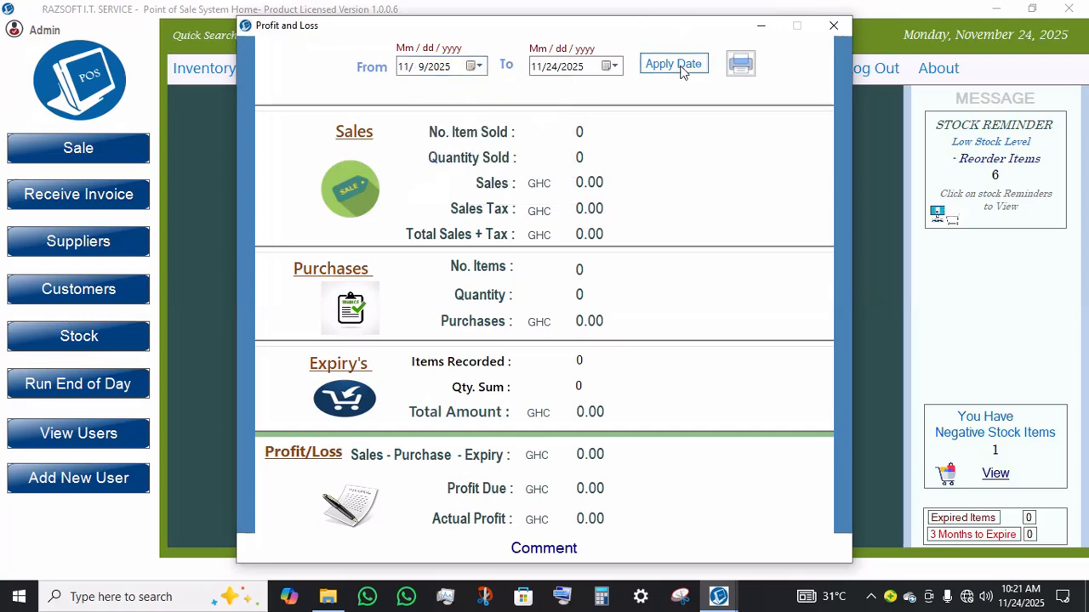
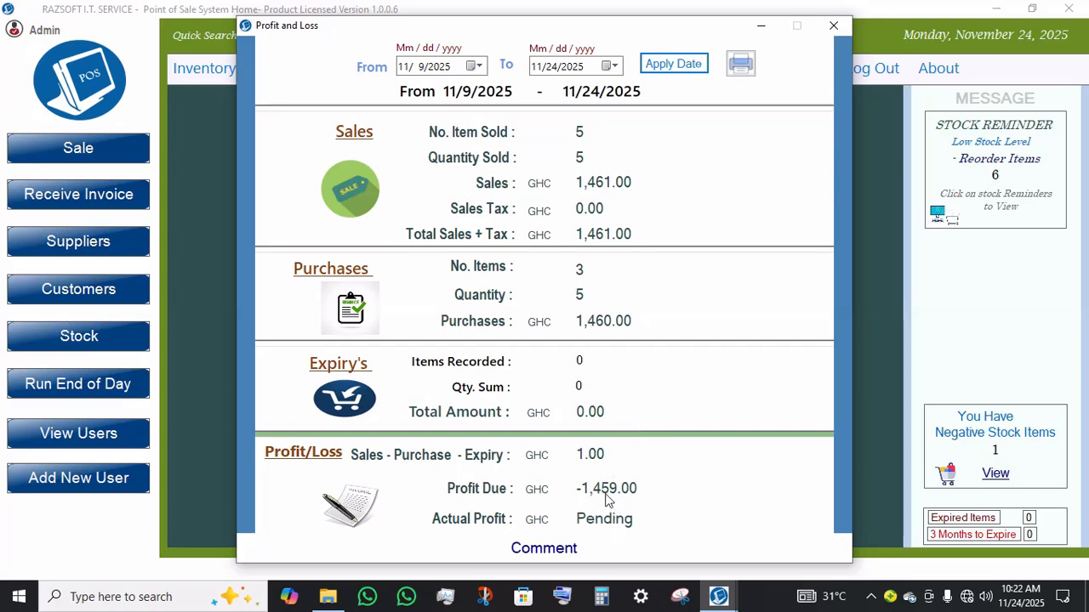
Step: Open Company Settings and set Other Info to WhatsApp followed by the company phone number, then save the update
left_click(847, 28)
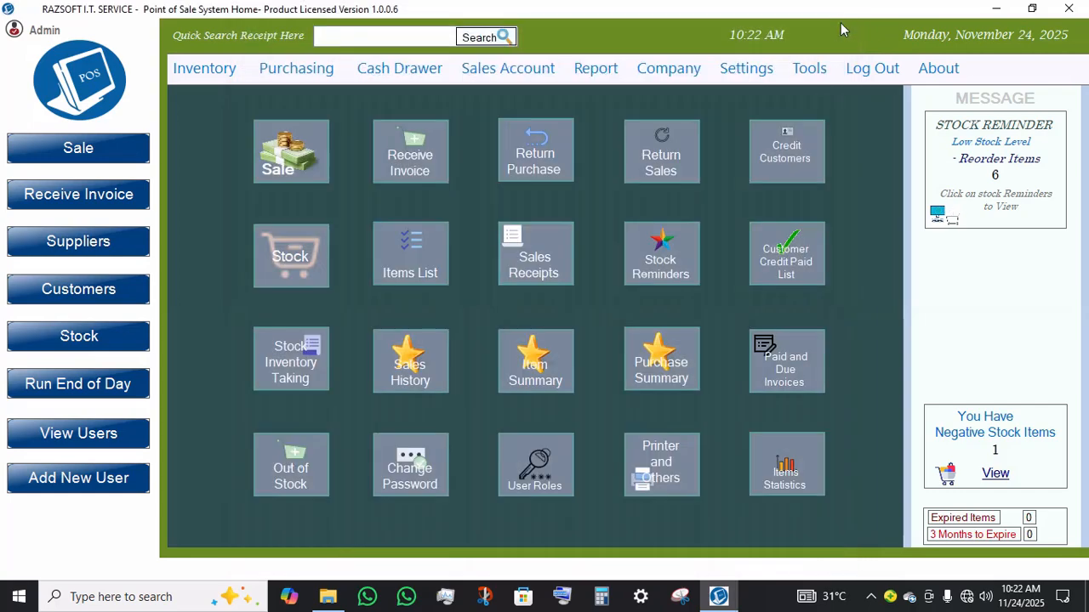
left_click(665, 75)
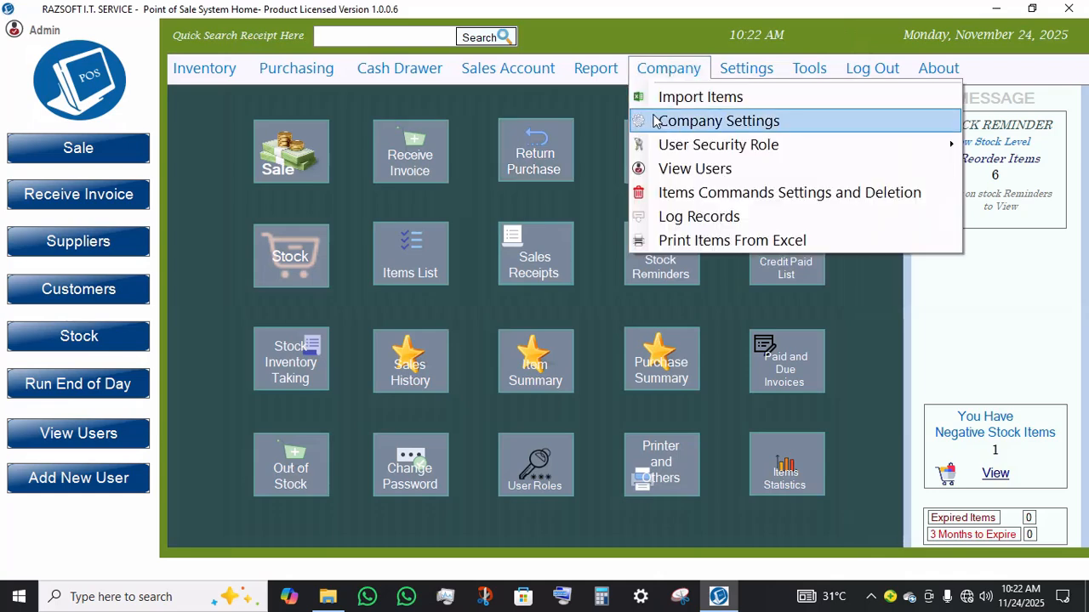
left_click(728, 125)
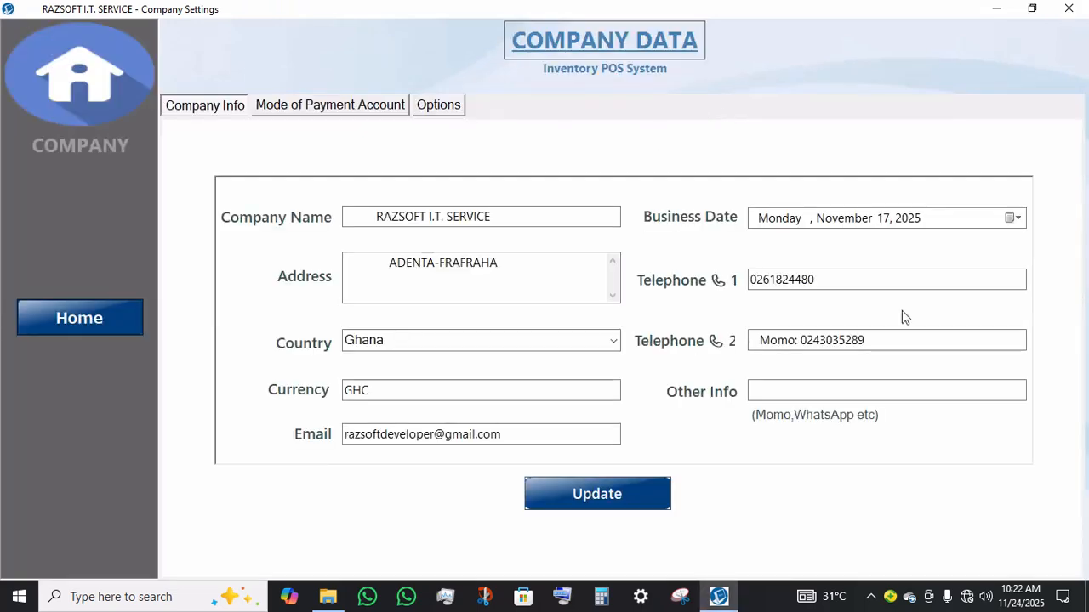
left_click(790, 390)
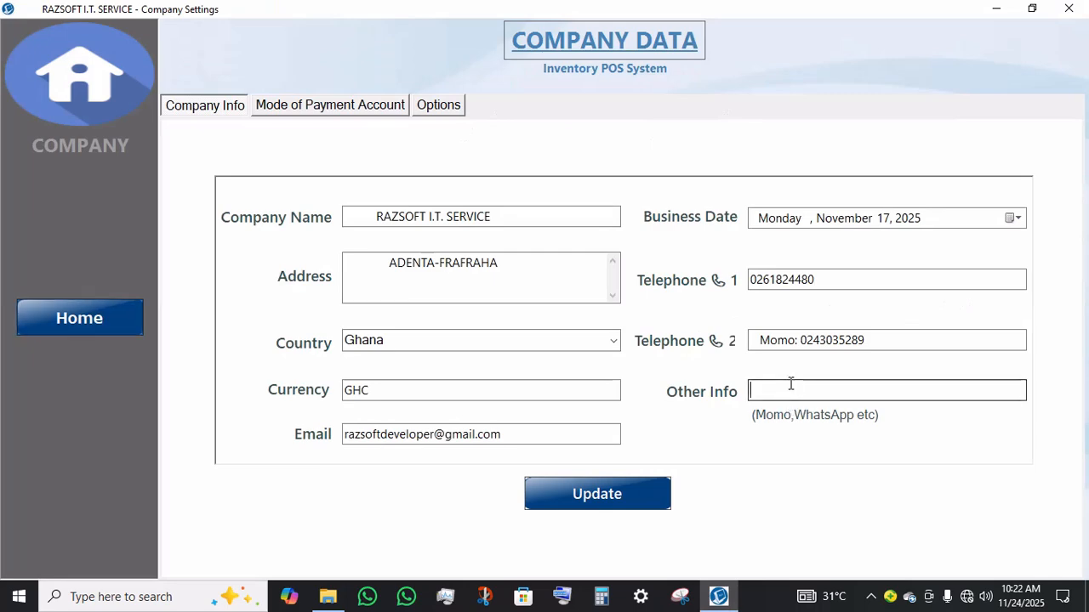
type("w")
key("BackSpace")
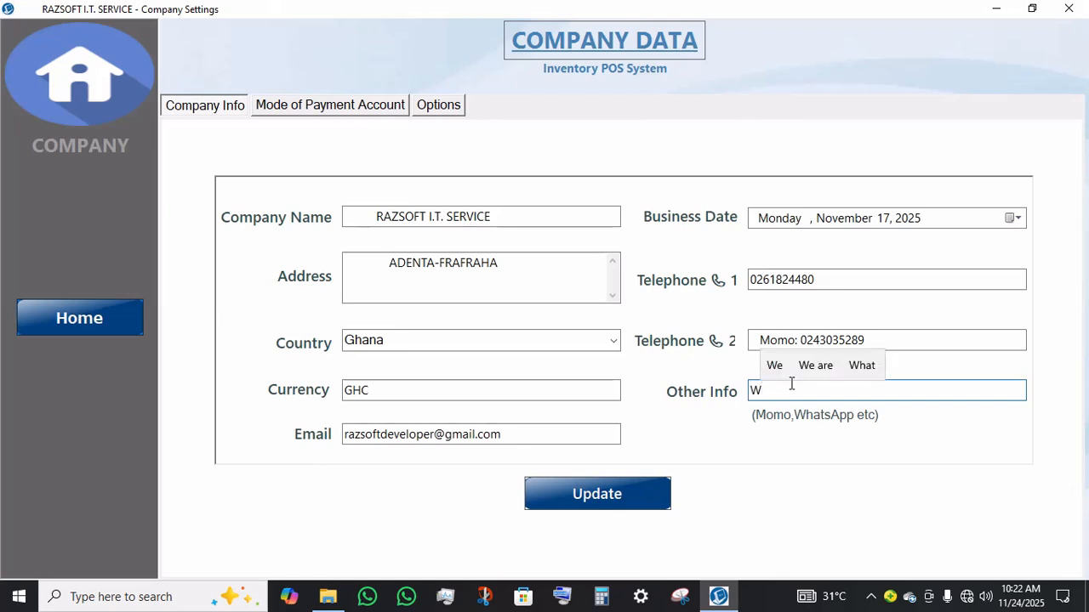
type("Wt")
key("BackSpace")
key("BackSpace")
type("Whatsa")
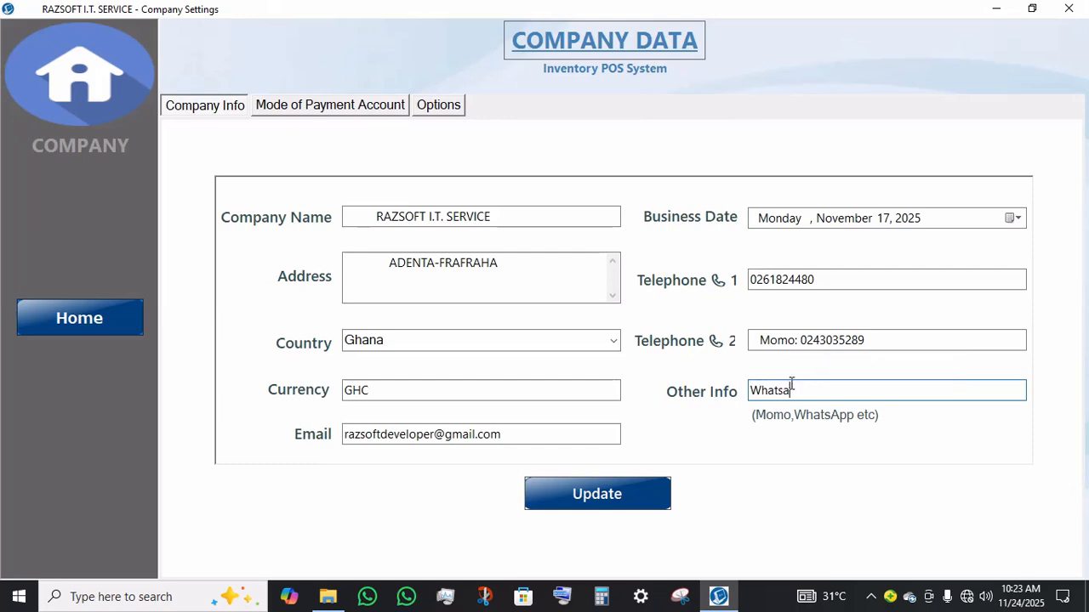
type("S")
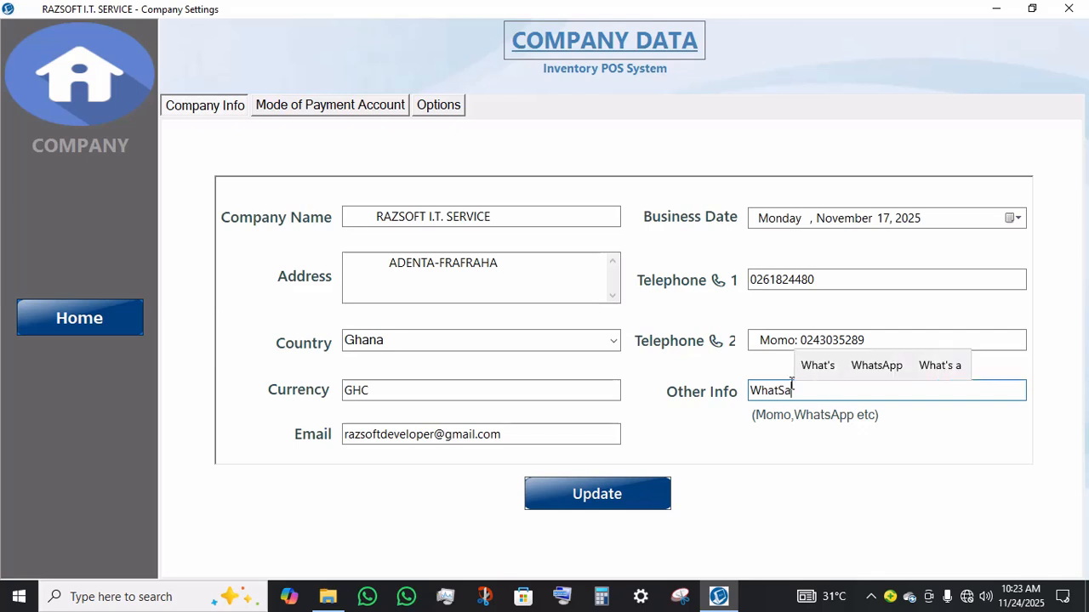
left_click(857, 383)
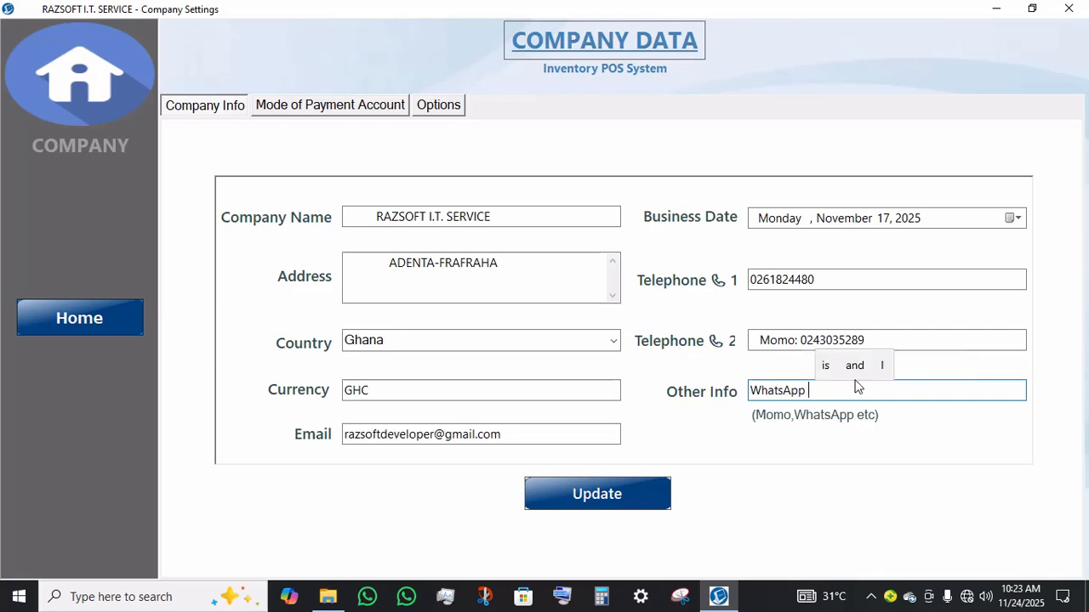
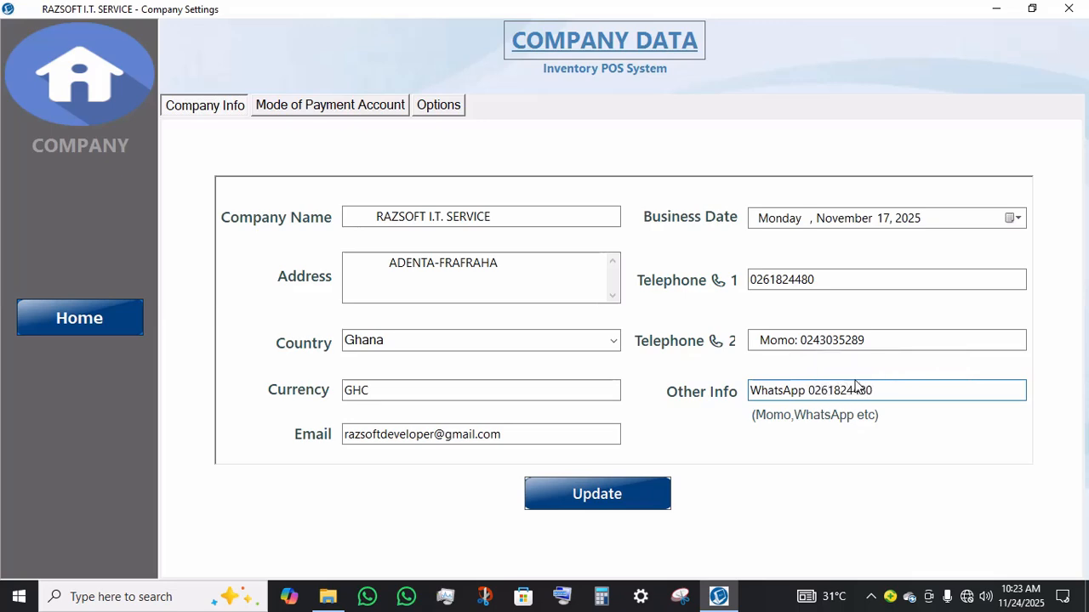
left_click(657, 495)
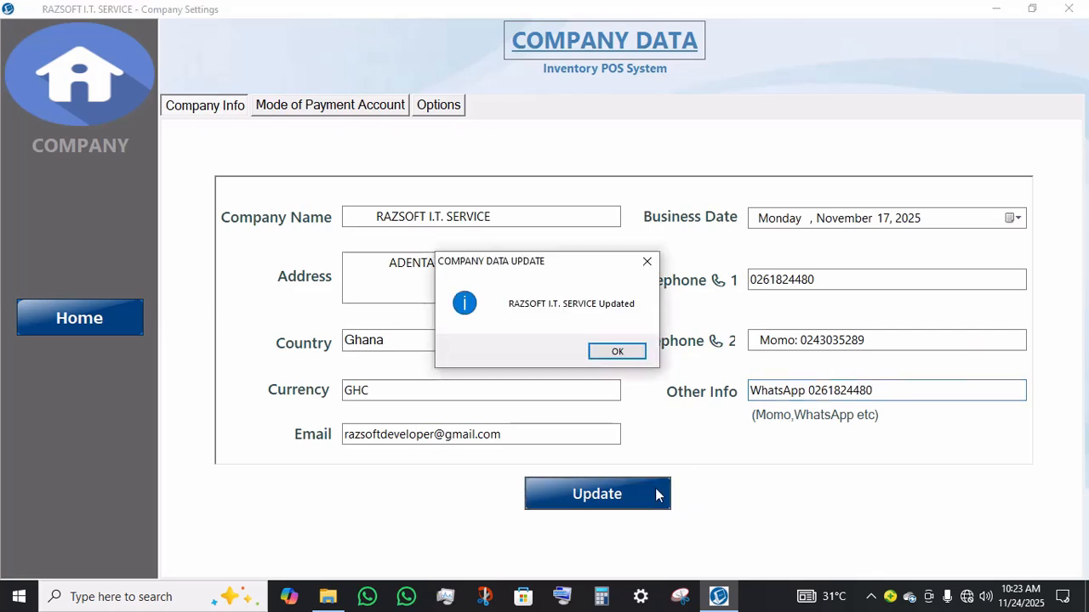
key("Return")
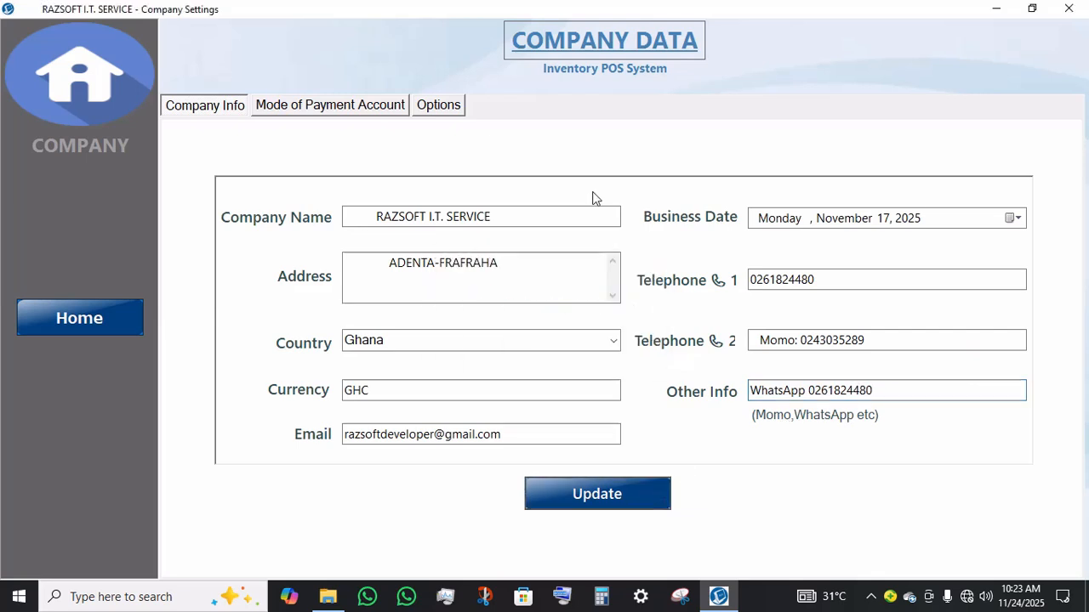
Step: Add a new sales payment account named Visa Card
left_click(306, 106)
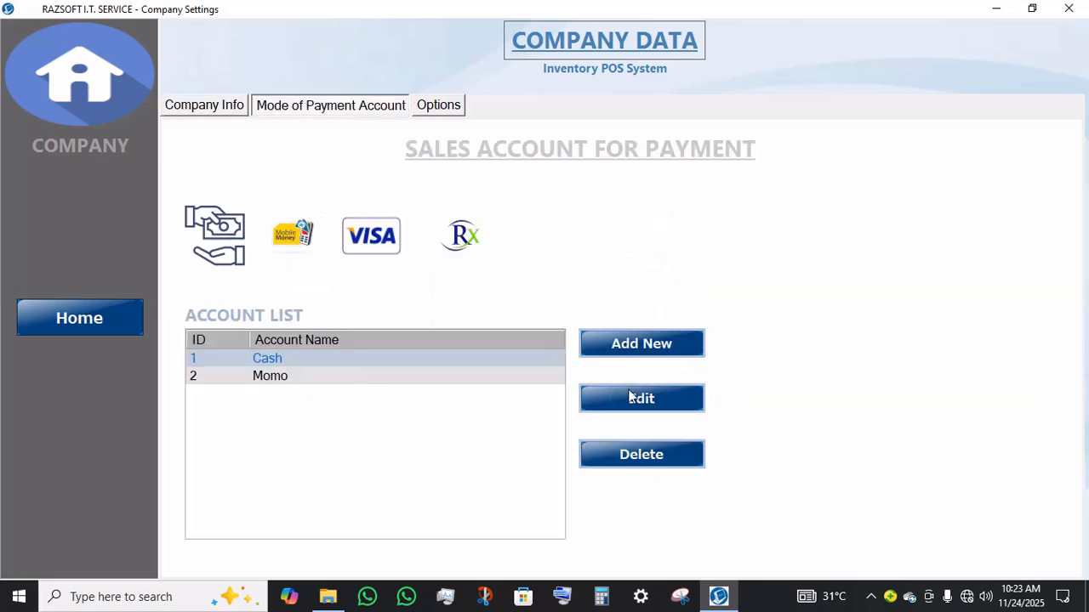
left_click(645, 344)
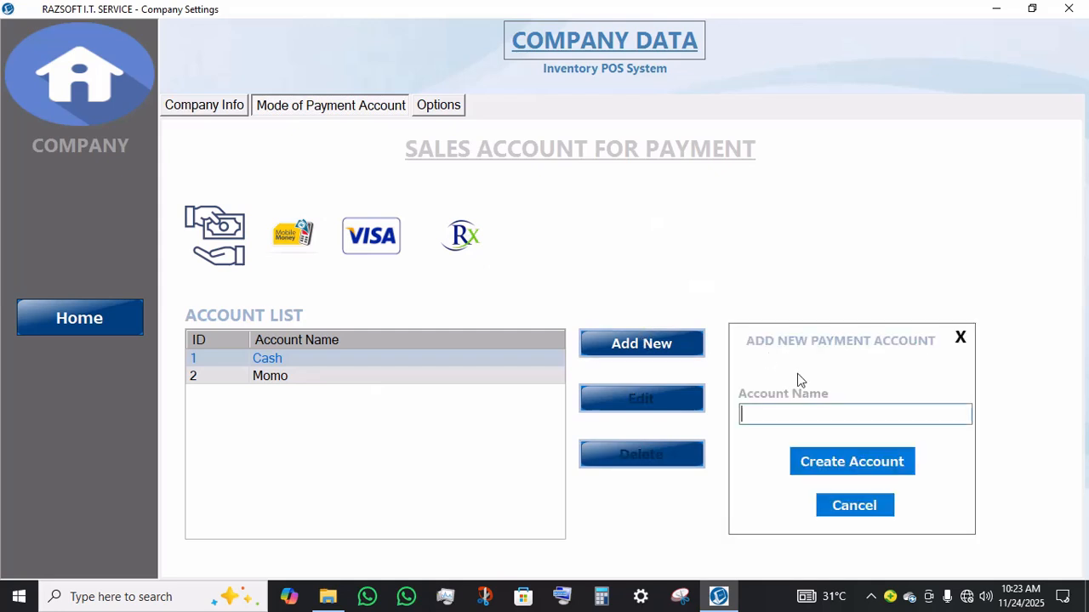
type("Visa")
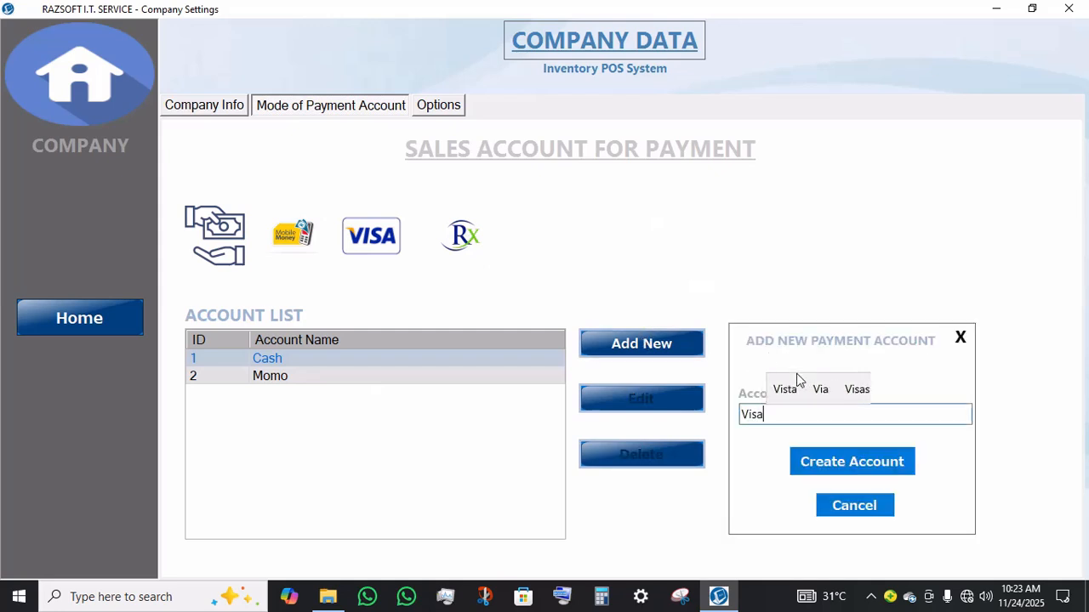
type(" Card")
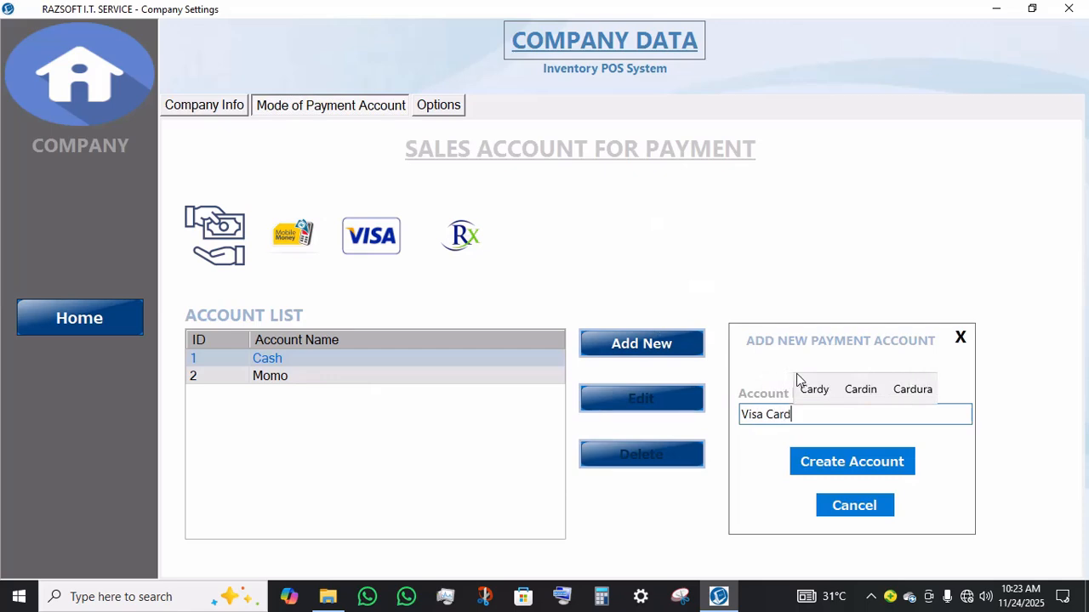
left_click(870, 475)
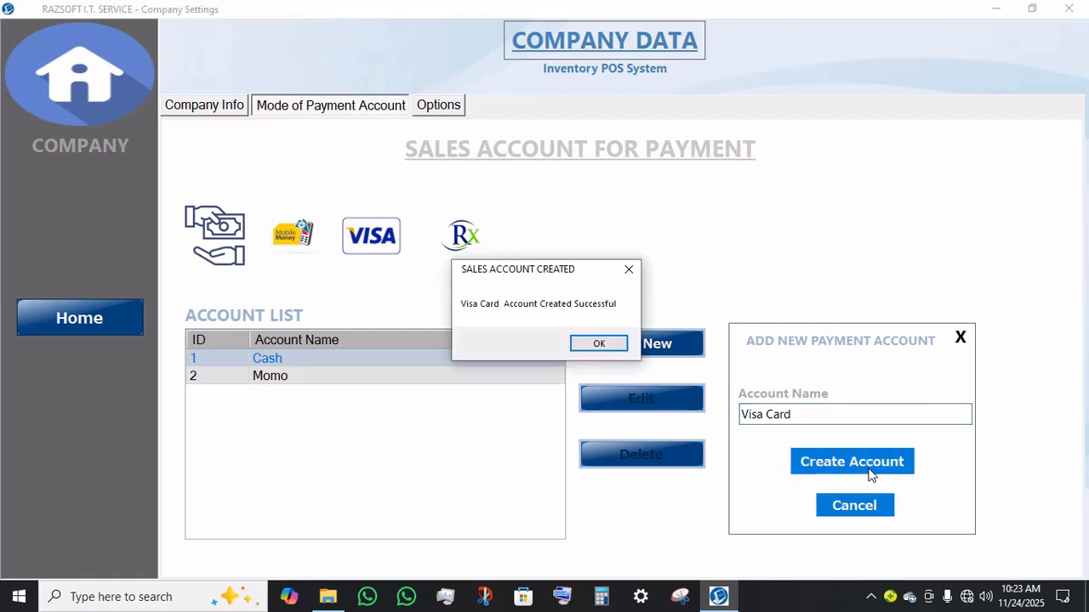
key("Return")
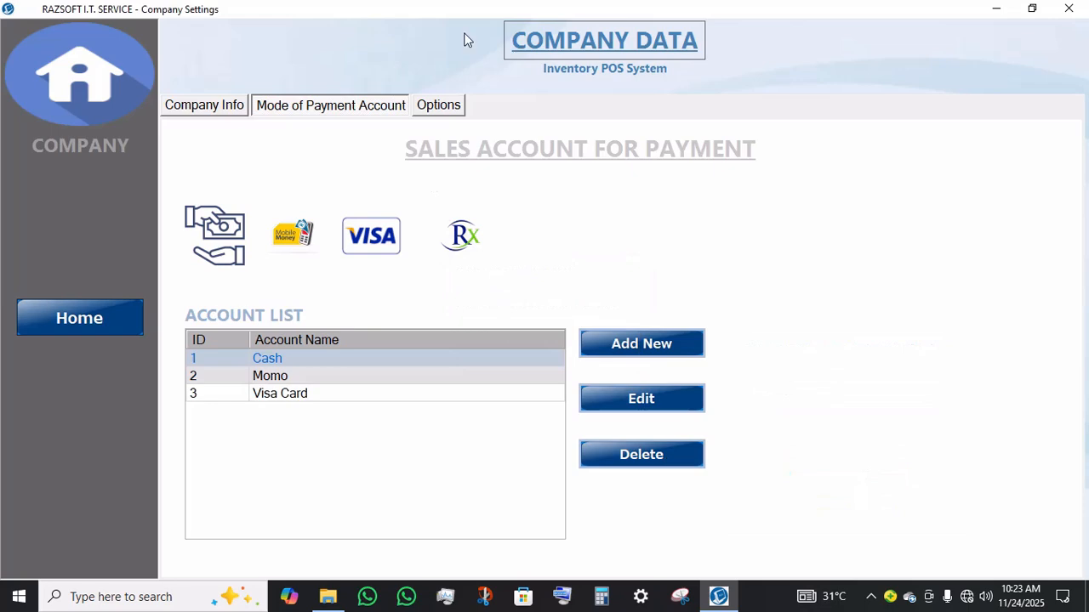
Step: Try creating a new company by entering the admin password, then decline the data deletion confirmation
left_click(450, 105)
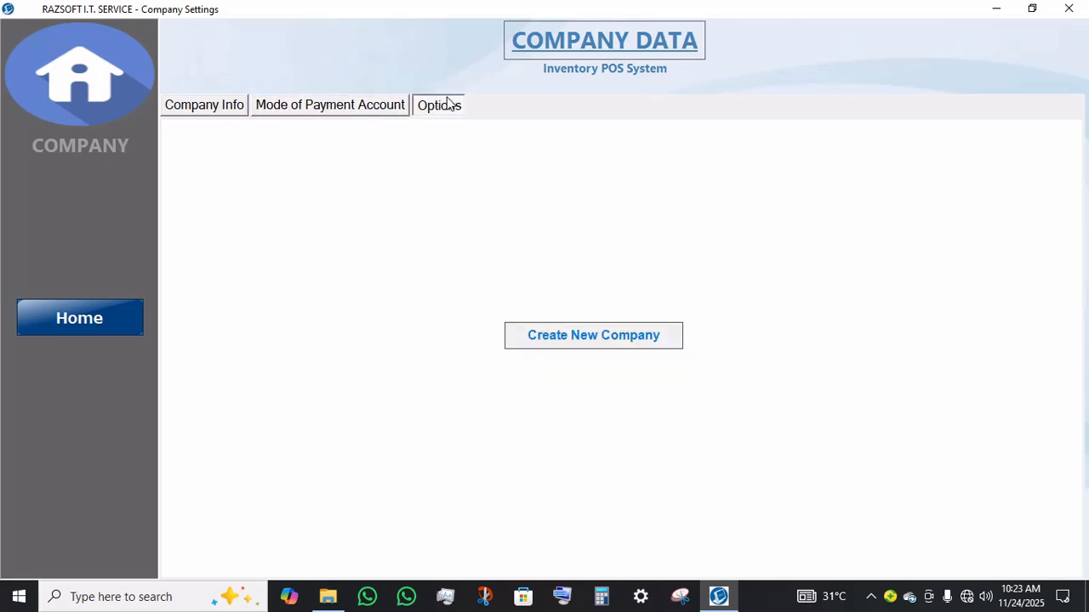
left_click(659, 343)
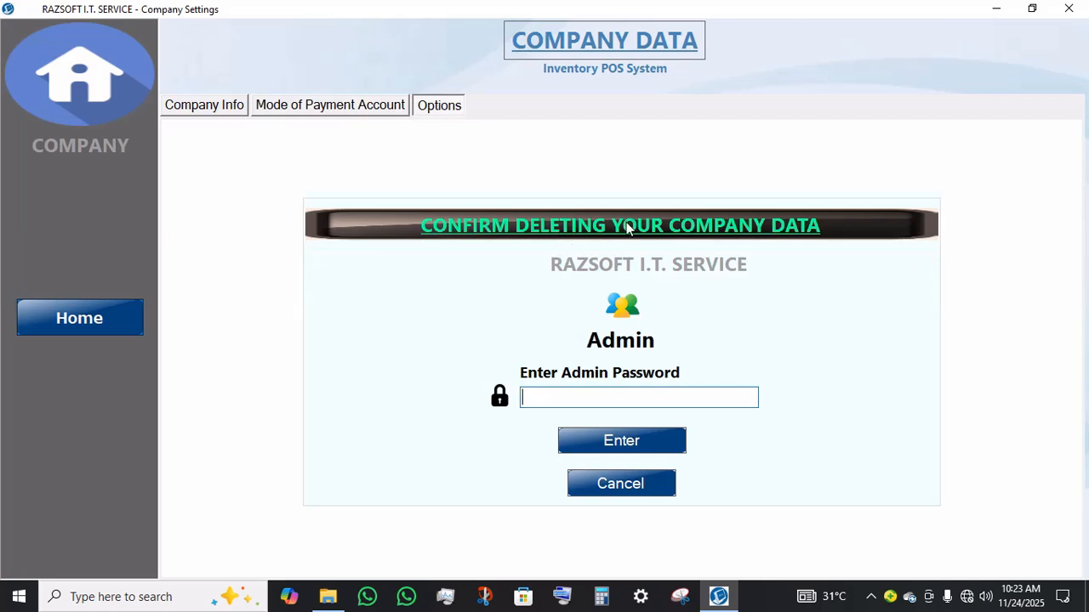
type("1")
left_click(671, 452)
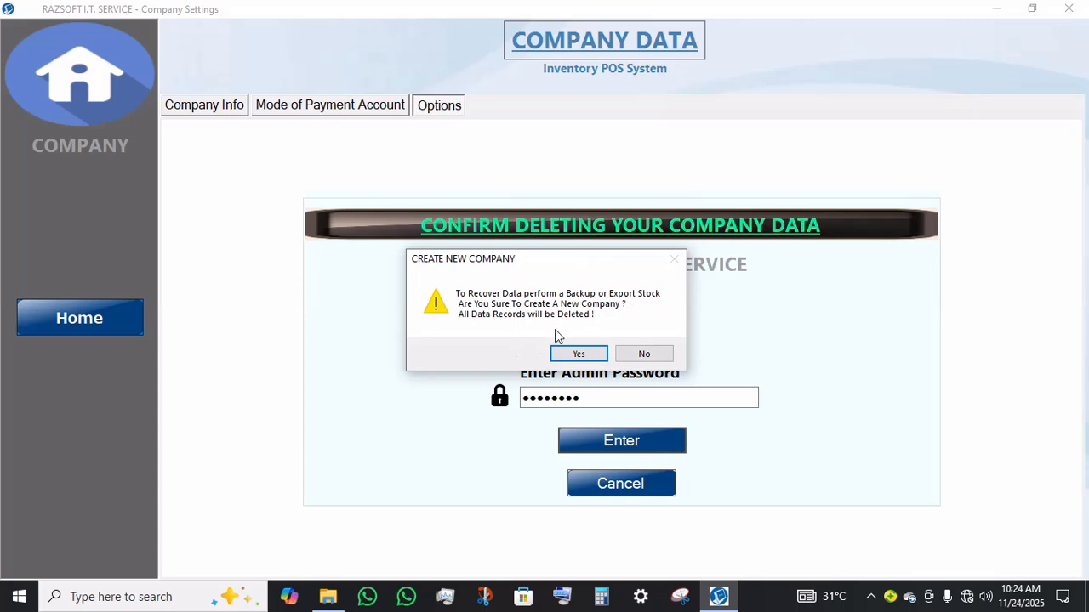
left_click(637, 355)
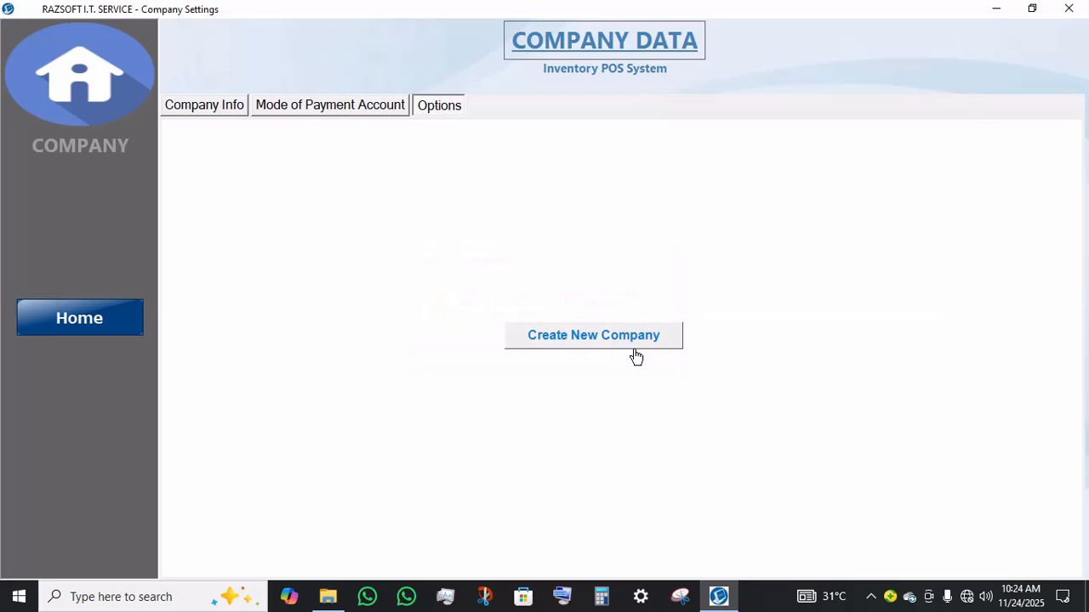
Step: Return home, open User Role Settings and select the Admin user, acknowledging the primary account notice
left_click(76, 318)
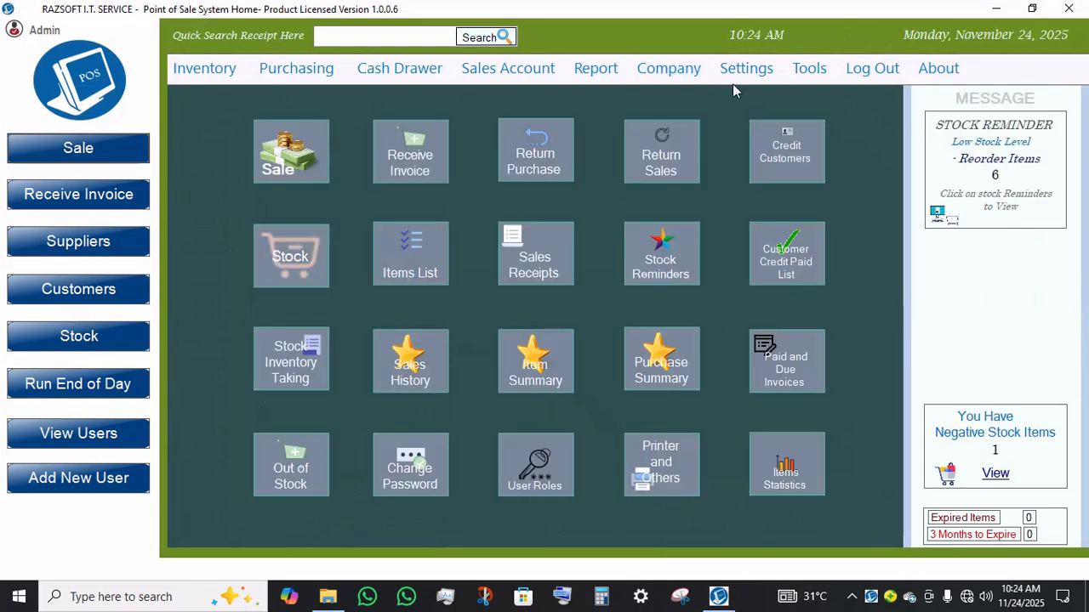
left_click(772, 76)
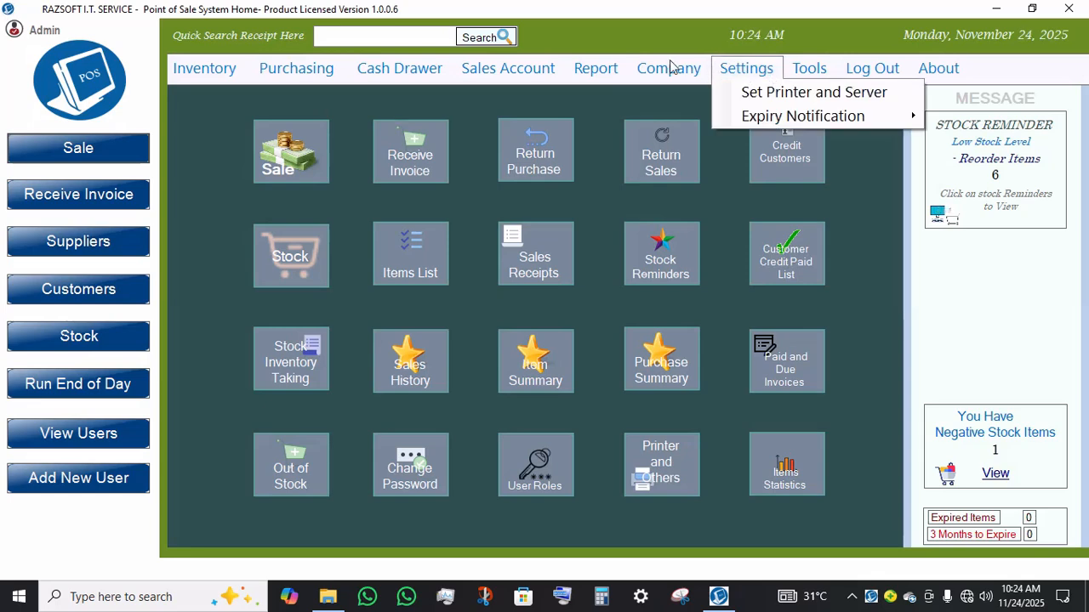
mouse_move(672, 68)
mouse_move(696, 150)
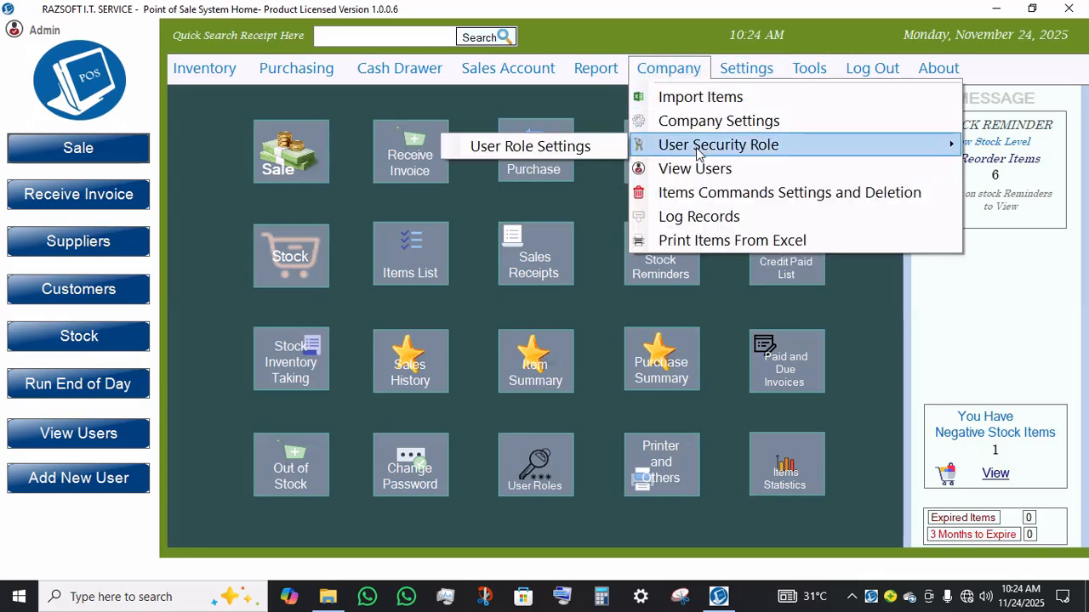
left_click(599, 146)
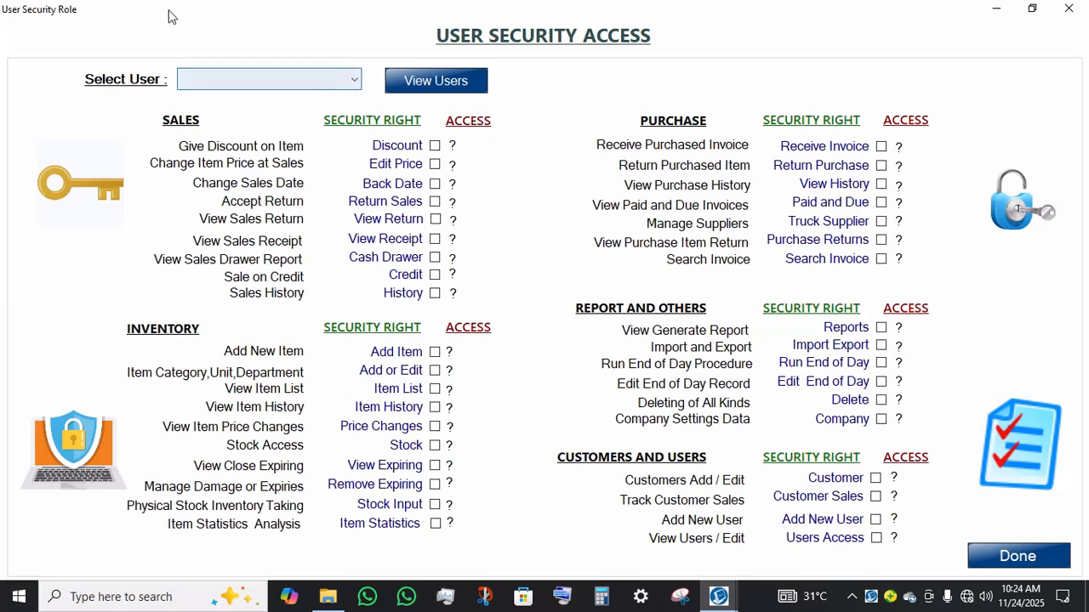
left_click(356, 81)
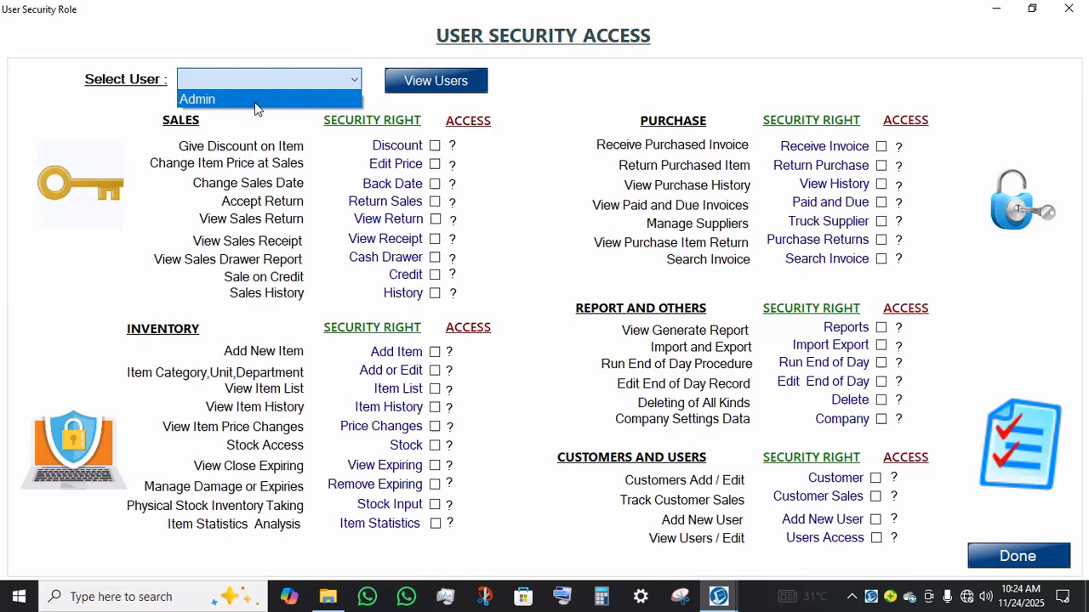
left_click(254, 102)
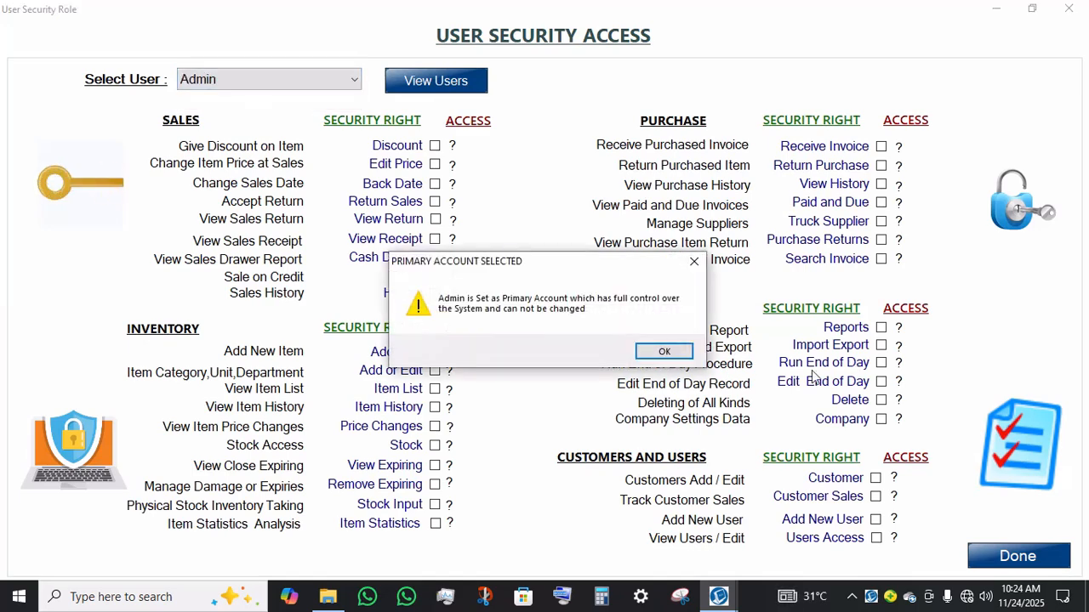
left_click(664, 351)
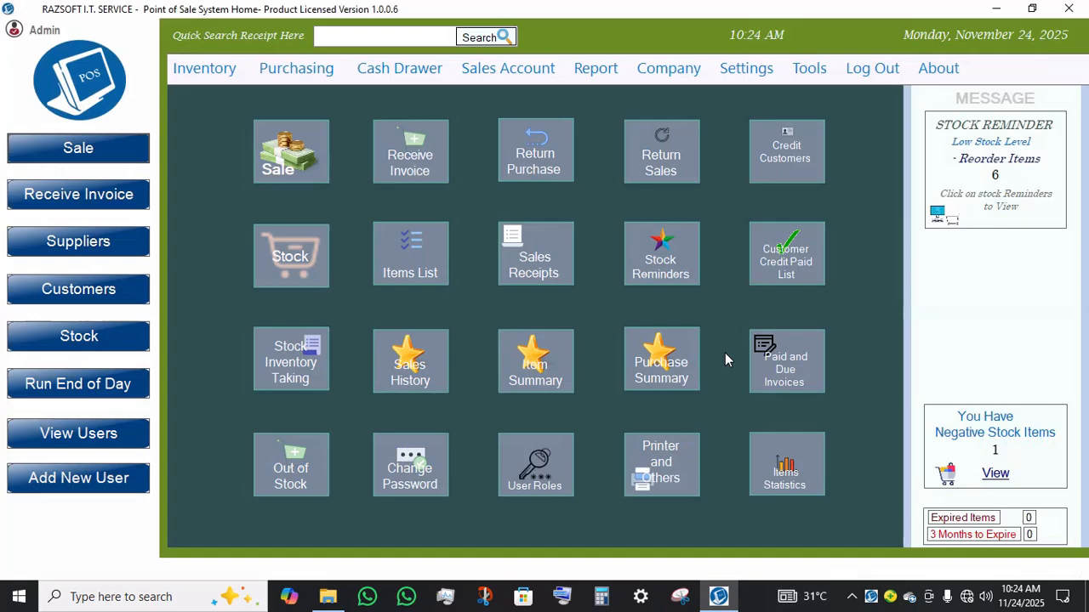
Step: Open the log records and examine the latest log history entries, then close the window
left_click(656, 73)
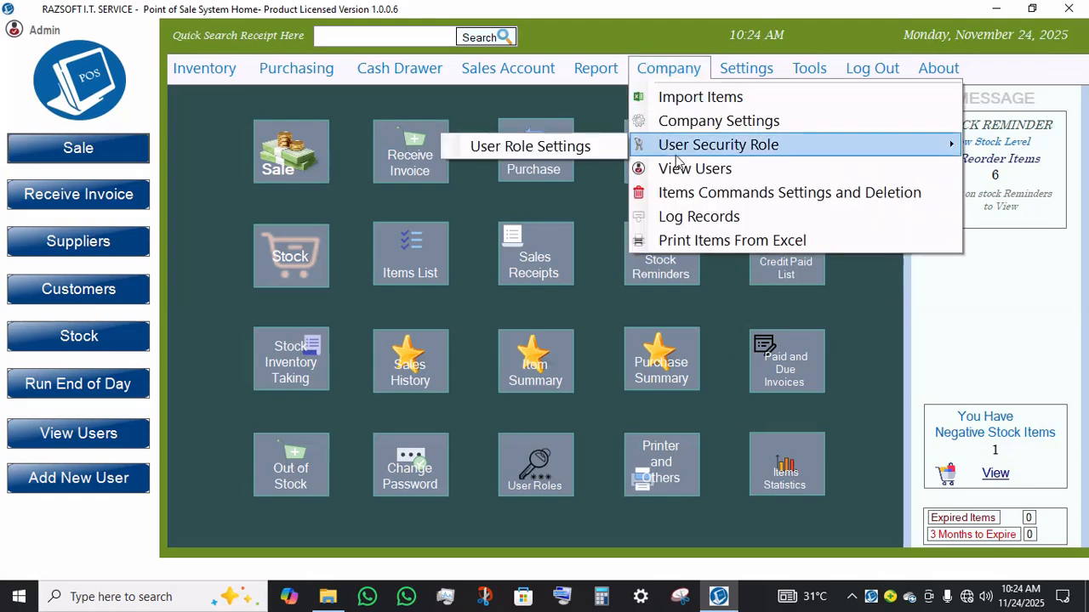
left_click(696, 213)
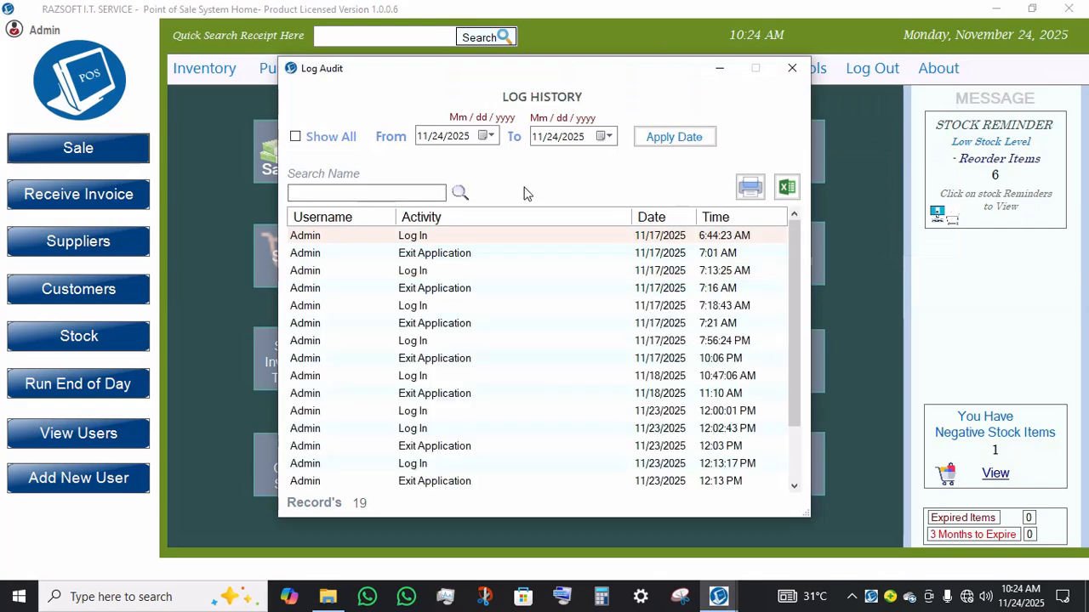
scroll(656, 445, "down", 2)
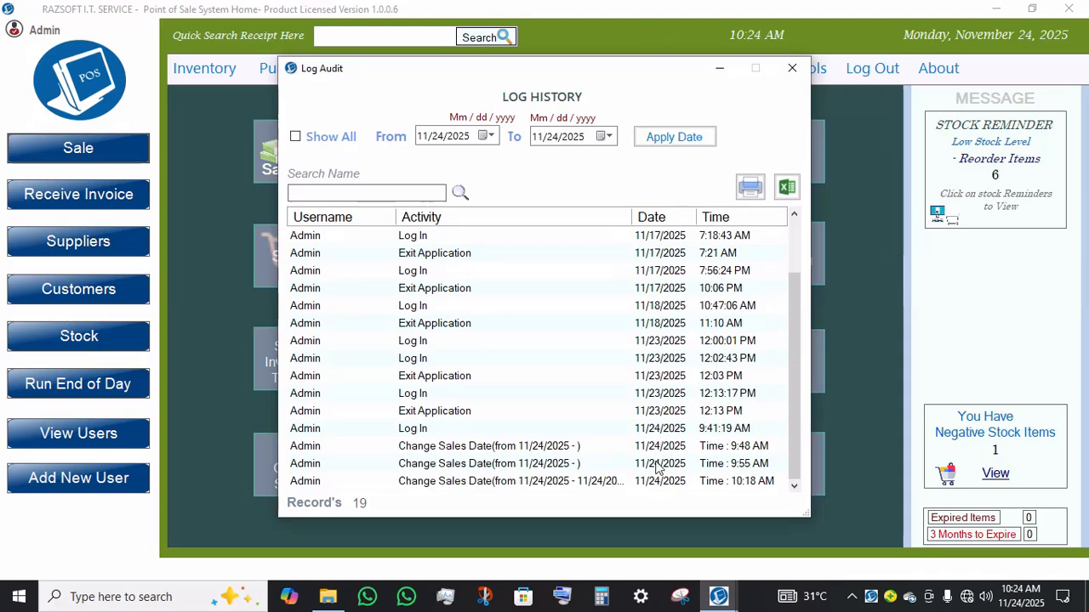
left_click(509, 450)
left_click(497, 471)
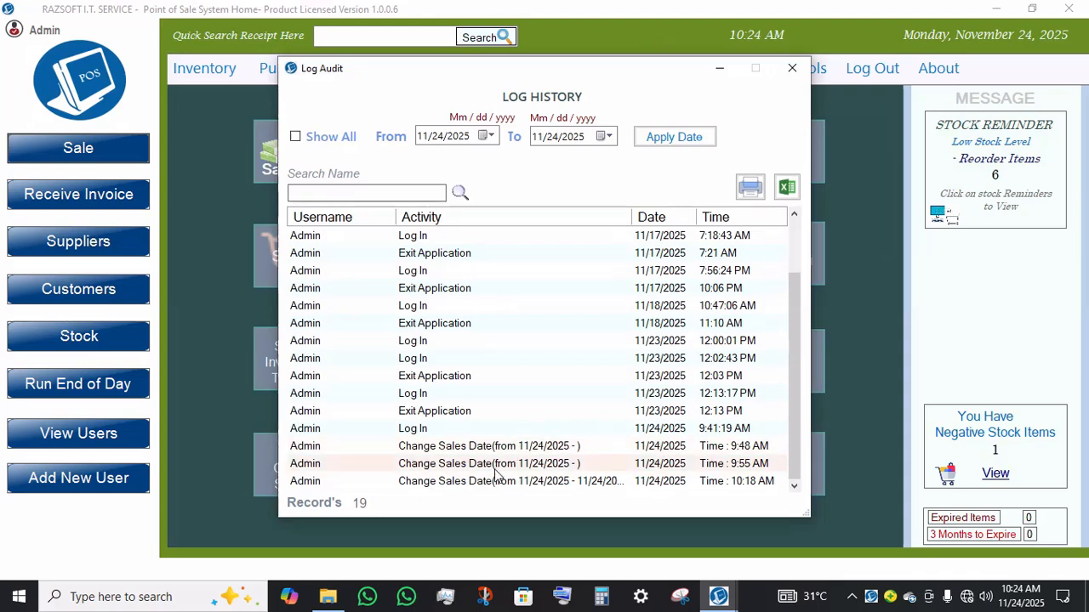
left_click(496, 484)
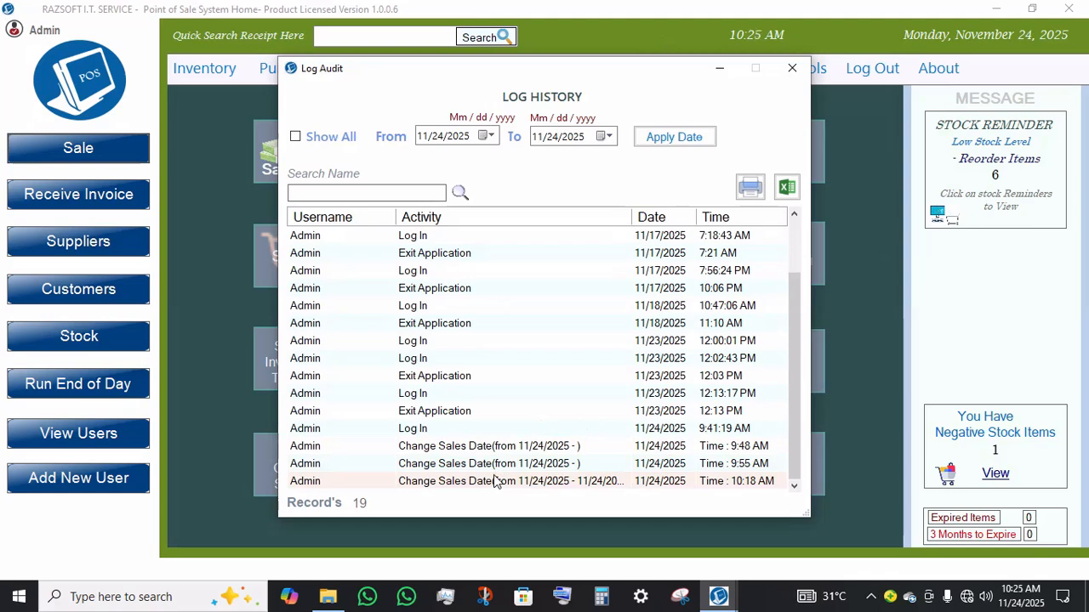
left_click(519, 469)
left_click(561, 485)
left_click(801, 70)
Step: Open the list of system users
left_click(653, 71)
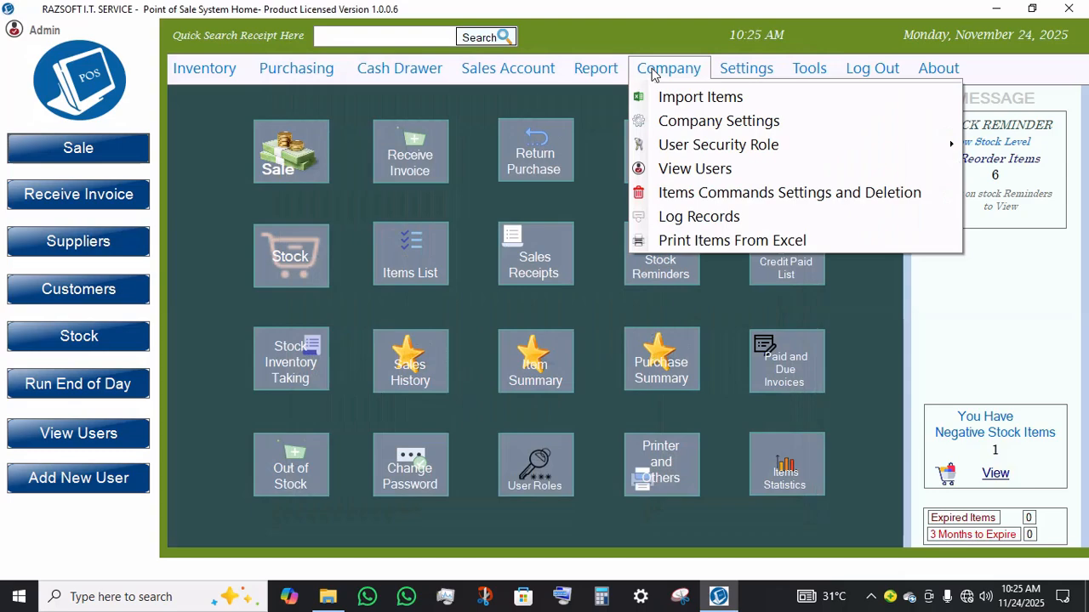
left_click(715, 172)
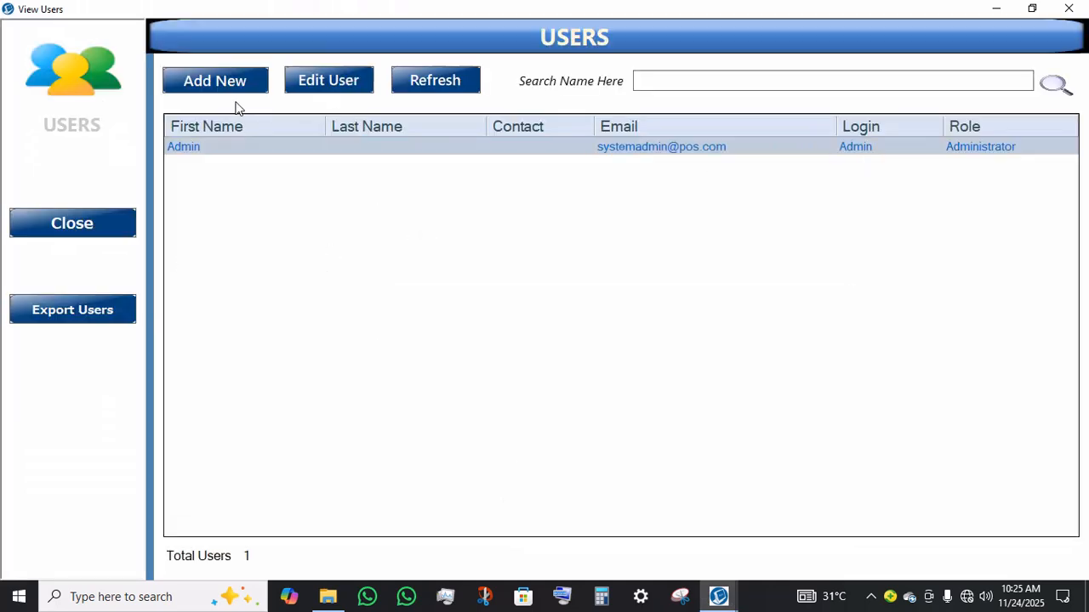
Step: Start registering a new user and enter RAZSOFT as both first and last name
left_click(205, 88)
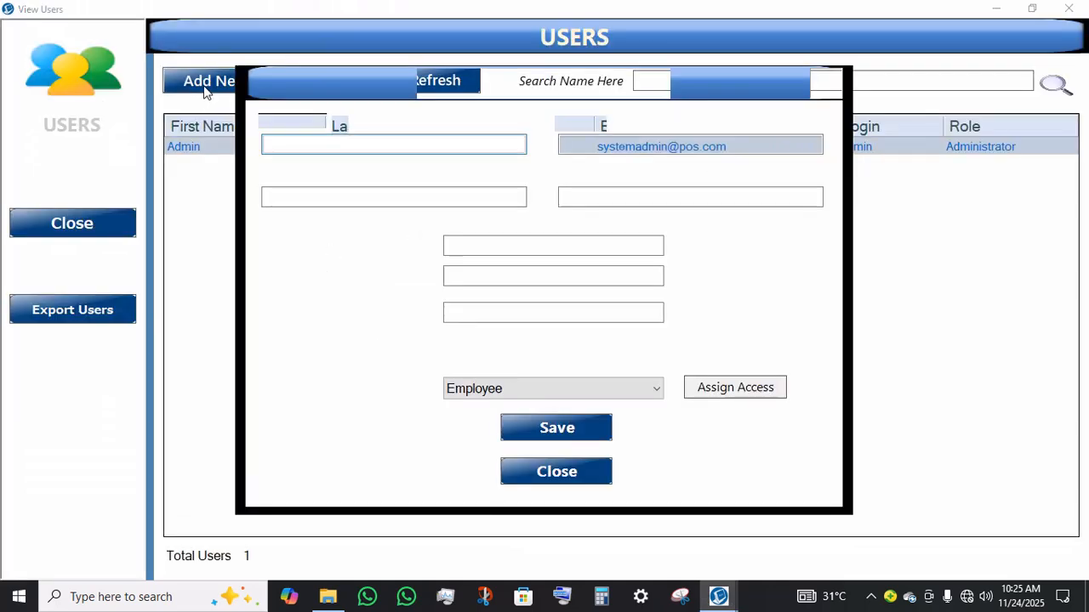
type("RAZSOFT")
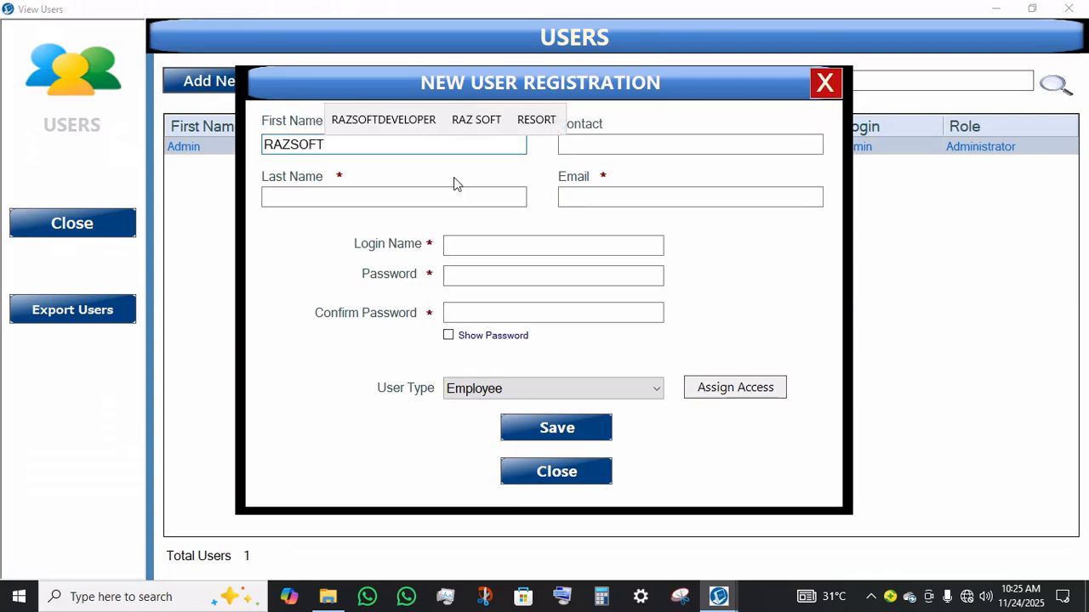
key("ctrl+a")
key("ctrl+c")
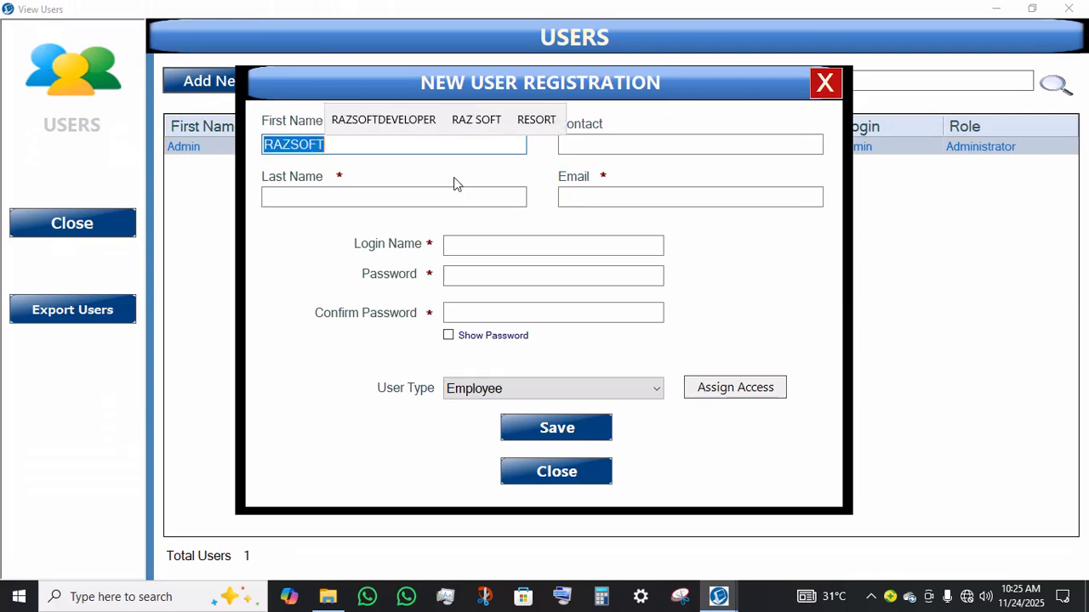
key("Tab")
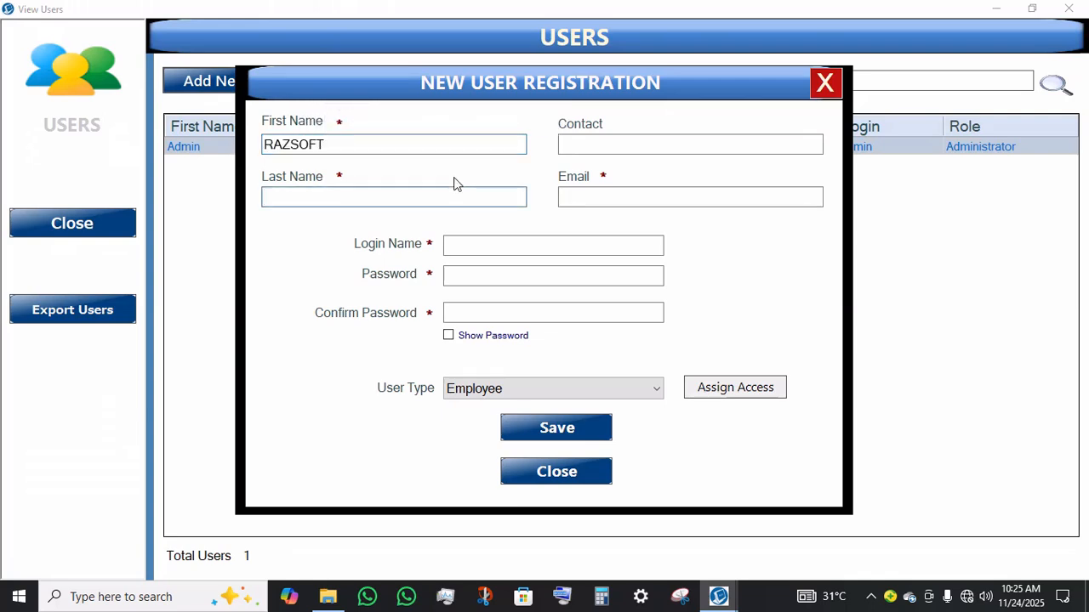
key("ctrl+v")
key("Tab")
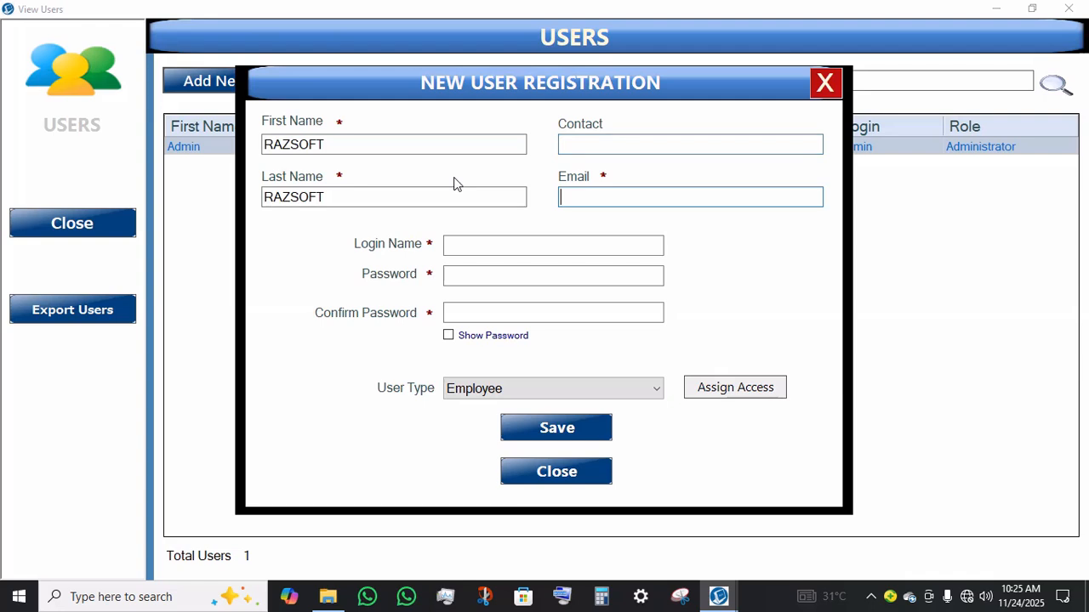
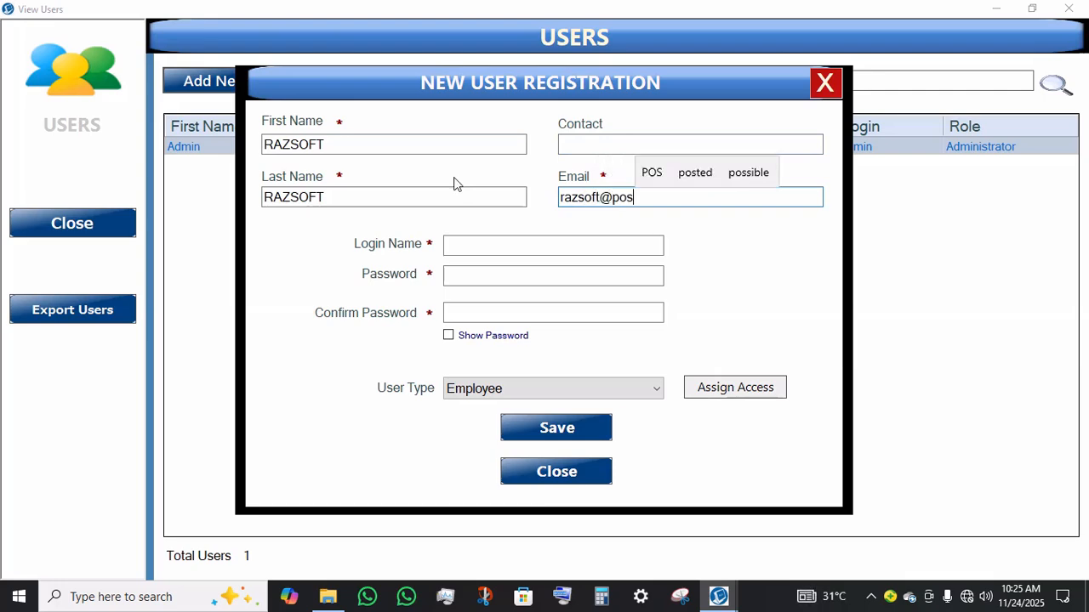
Step: Fill in the new user's e-mail address
key("Tab")
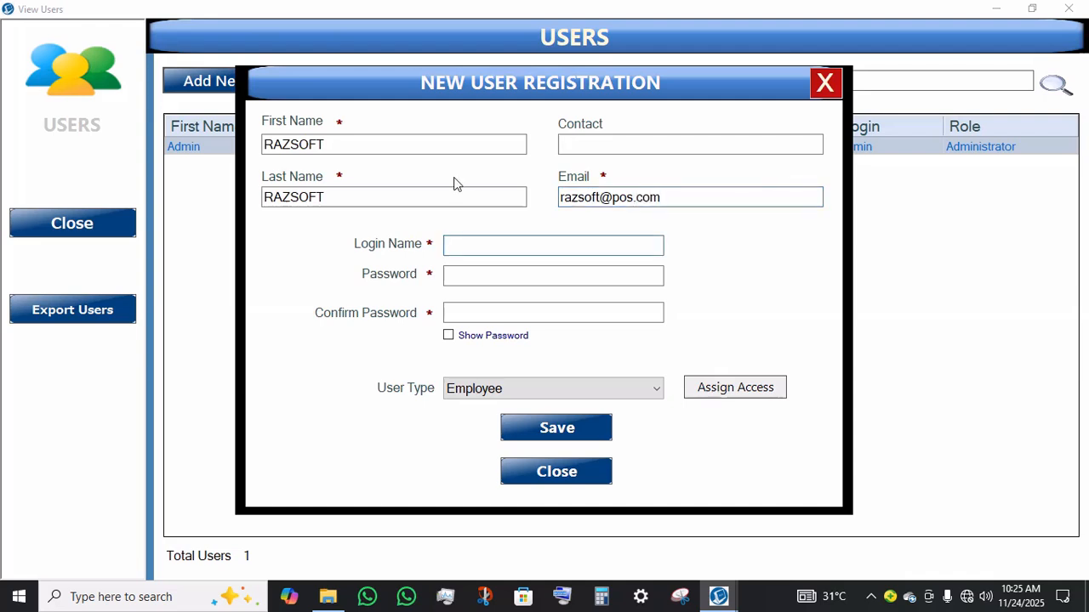
Step: Set the login name to RAZSOFT and enter the password and its confirmation
key("ctrl+v")
key("Tab")
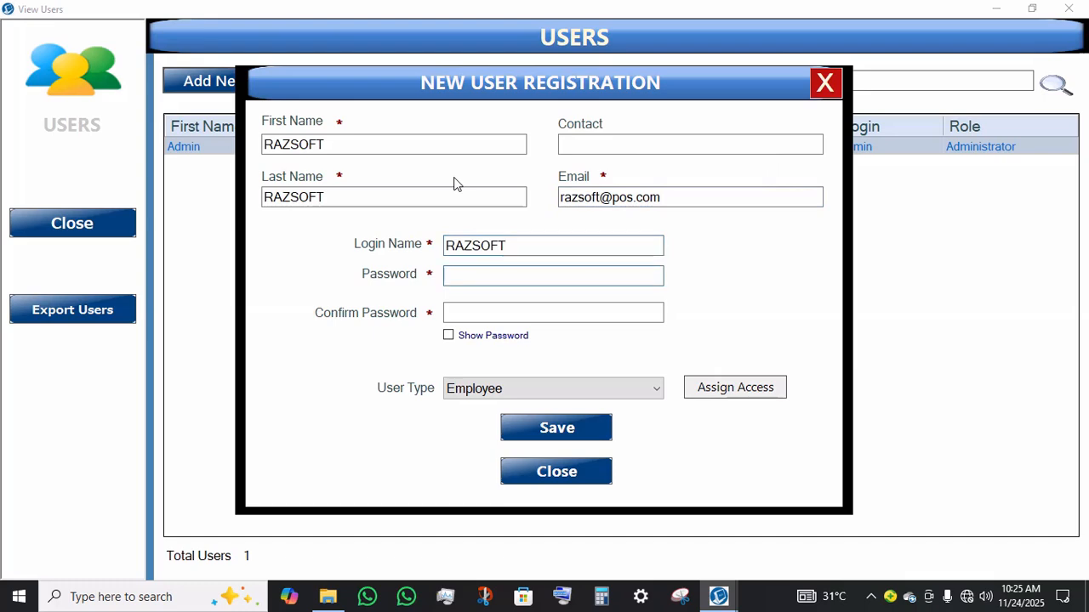
type("1")
key("Tab")
key("Tab")
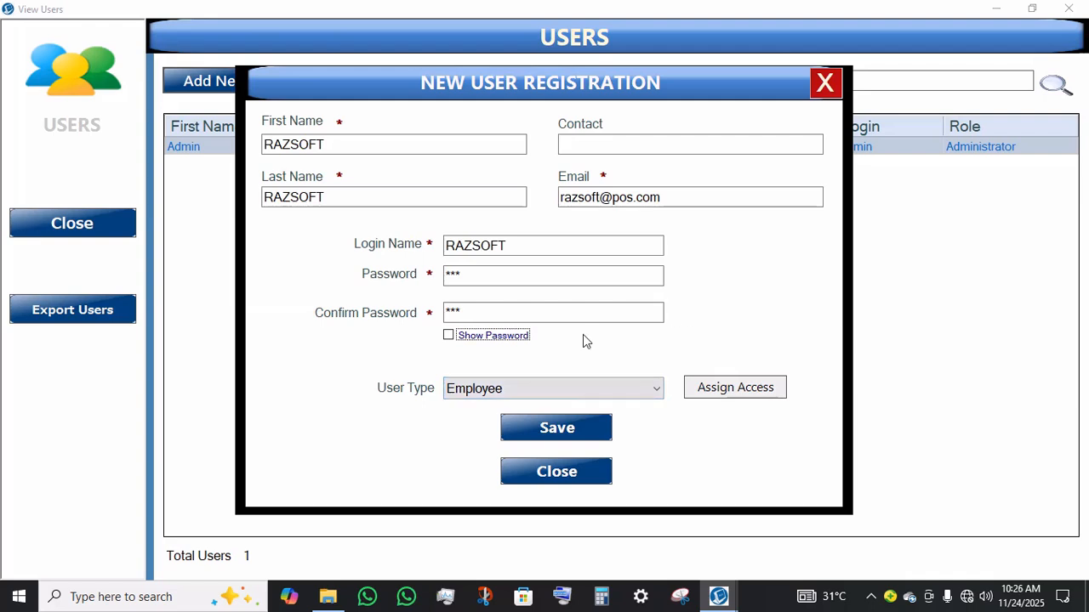
left_click(598, 315)
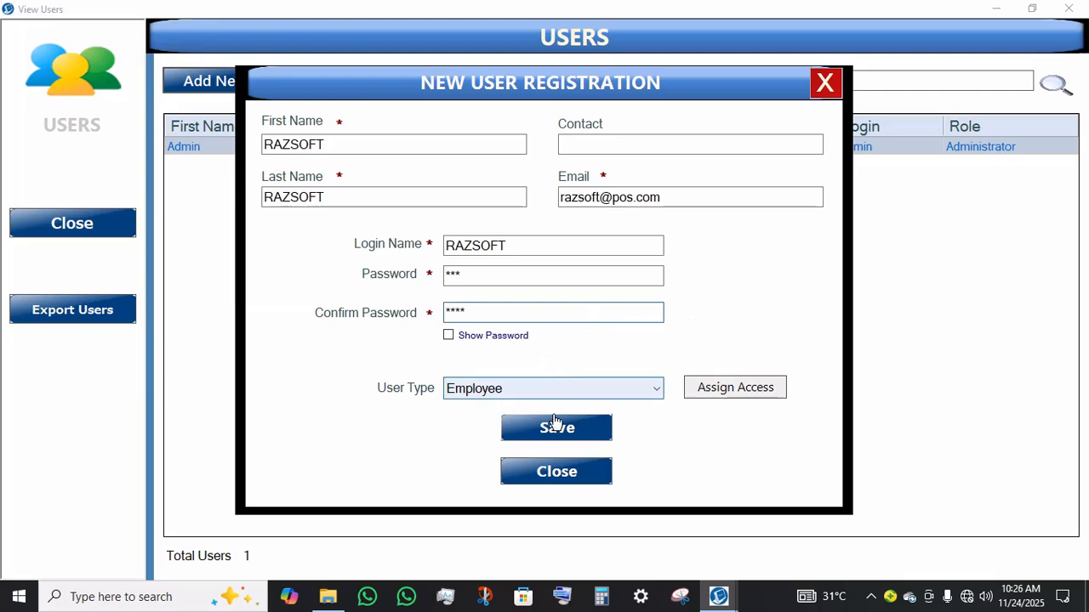
Step: Set the user type to Manager and try saving the new user
left_click(626, 393)
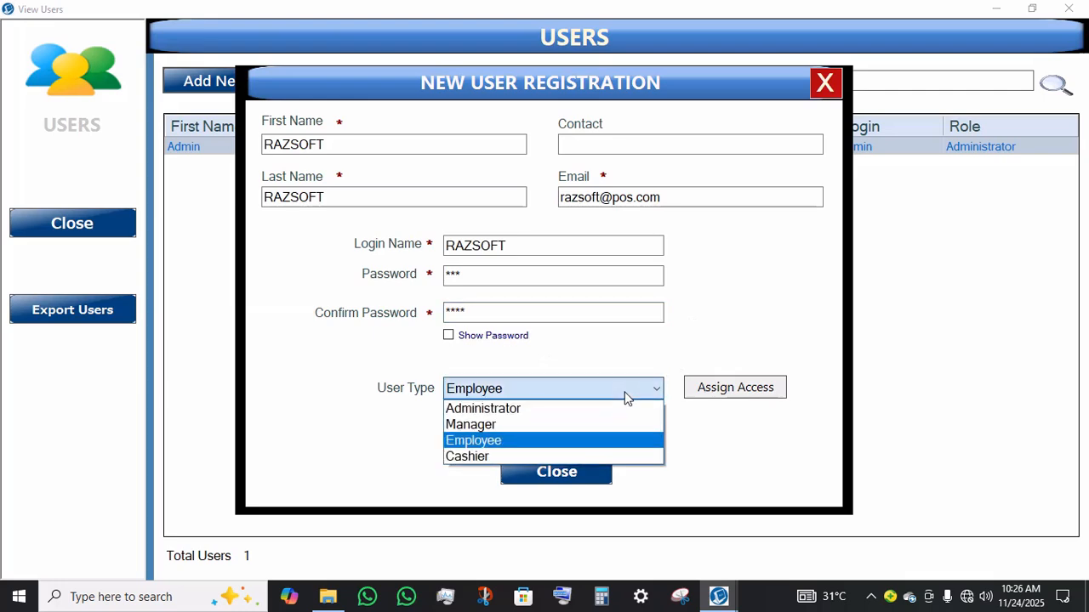
left_click(500, 425)
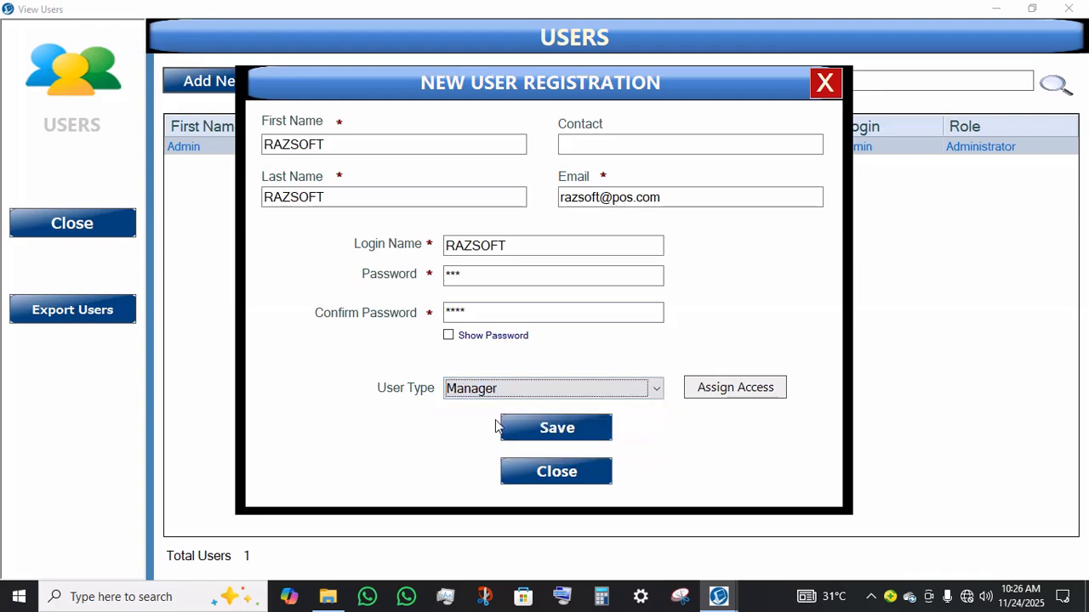
left_click(538, 438)
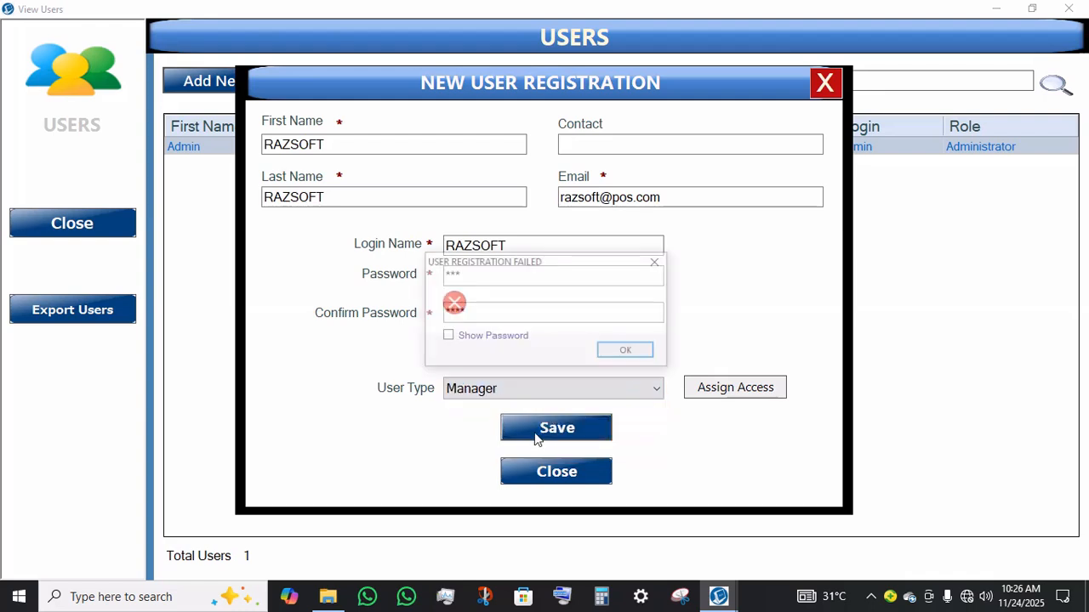
left_click(622, 349)
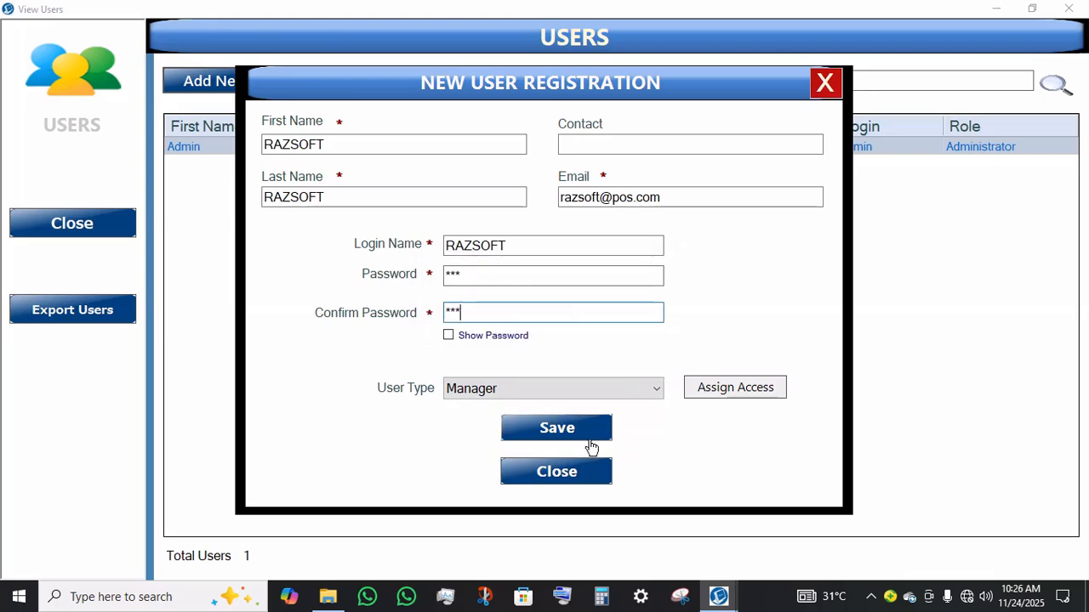
Step: Toggle Show Password on and off, then save the RAZSOFT user and acknowledge the confirmation
left_click(482, 336)
left_click(482, 337)
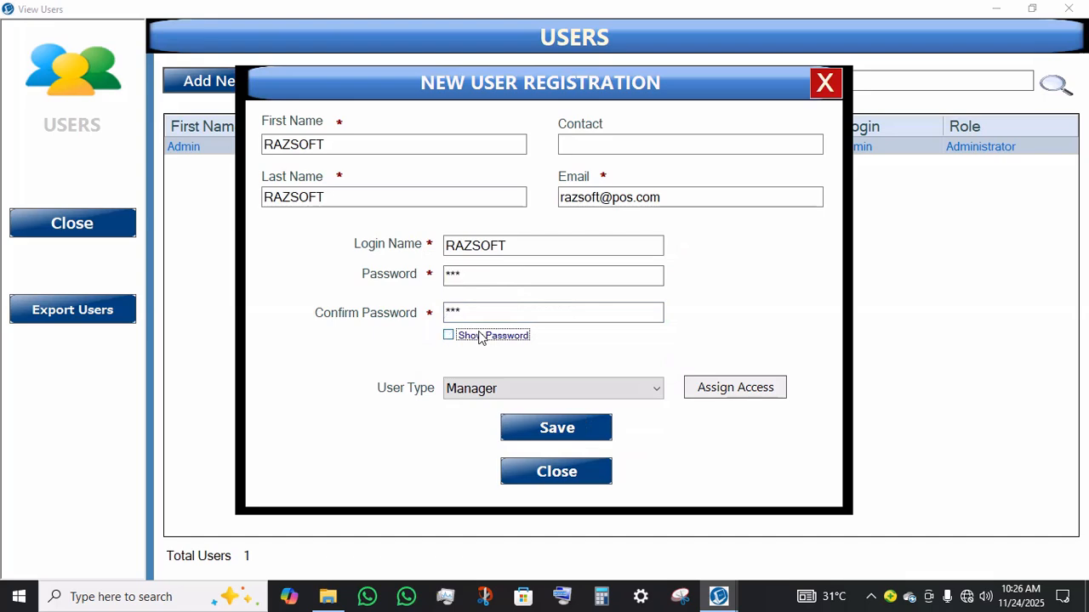
left_click(565, 443)
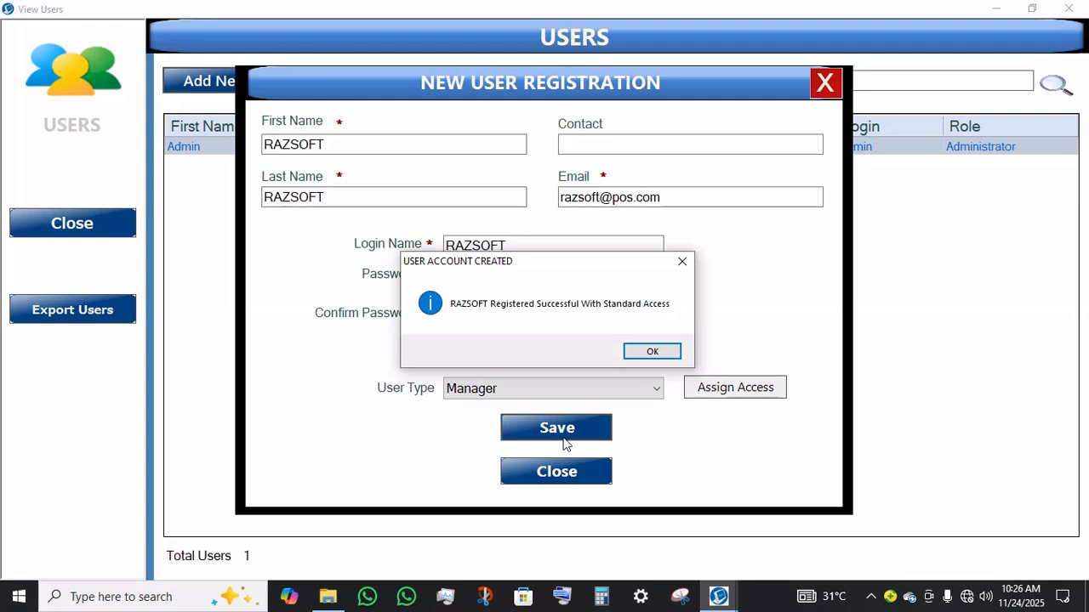
left_click(654, 352)
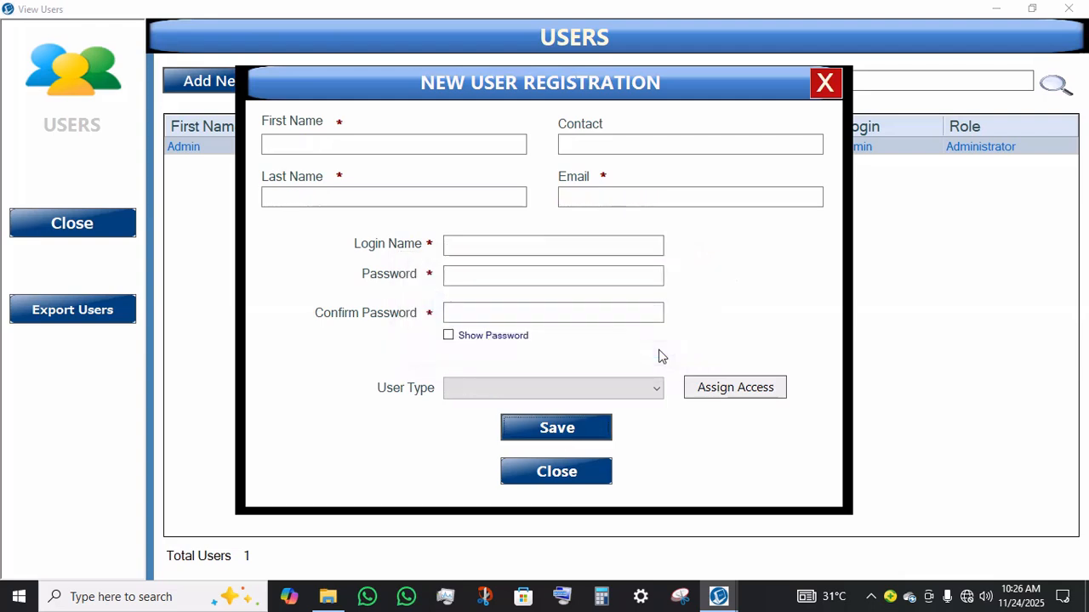
Step: Open Assign Access, select the RAZSOFT user to review its security rights, and close the window
left_click(705, 388)
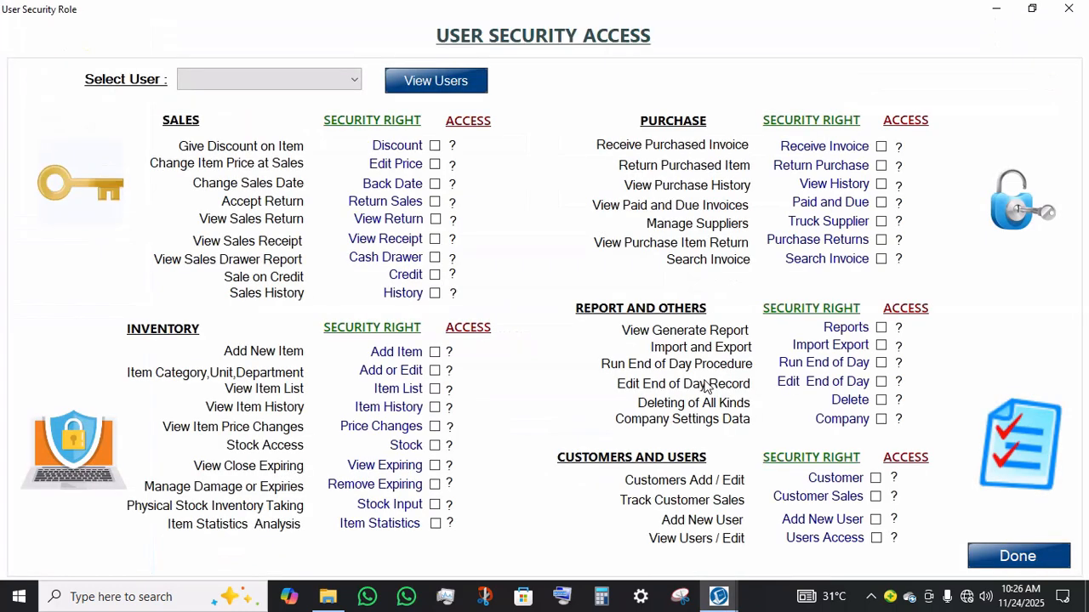
left_click(272, 85)
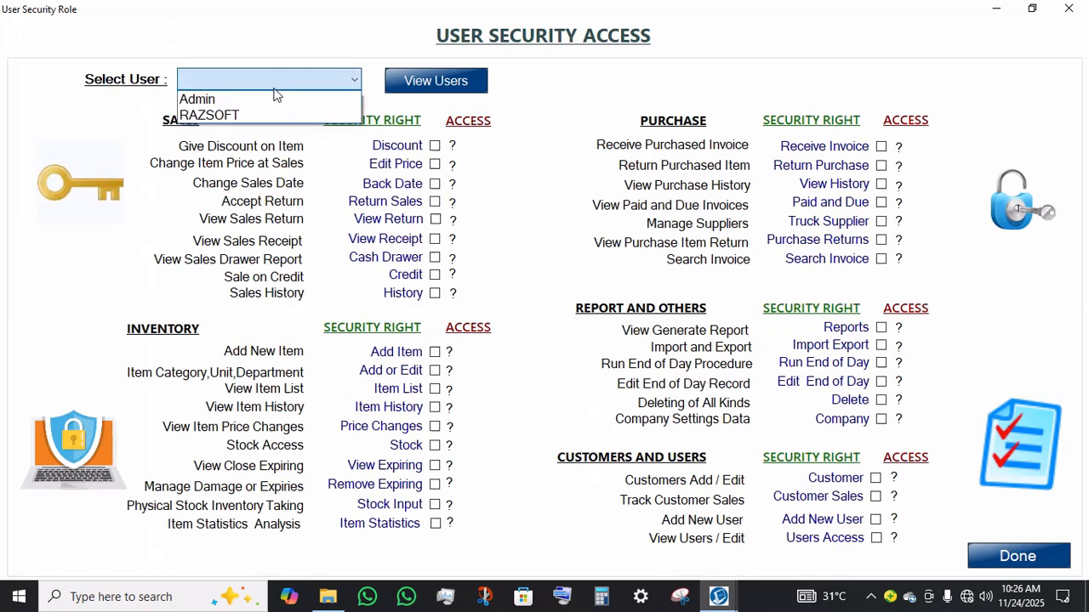
left_click(238, 121)
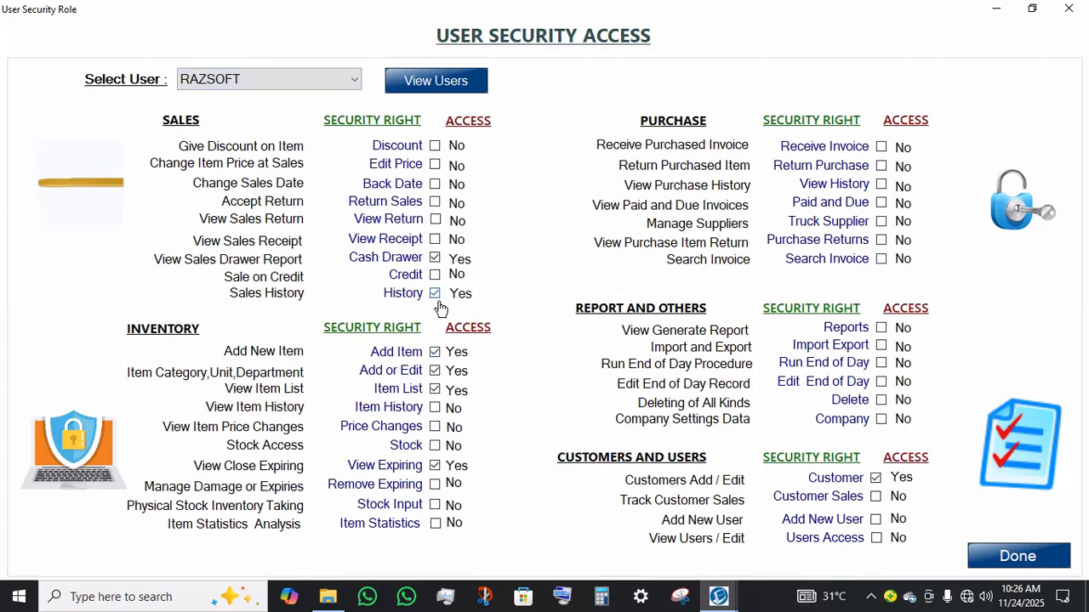
left_click(1068, 9)
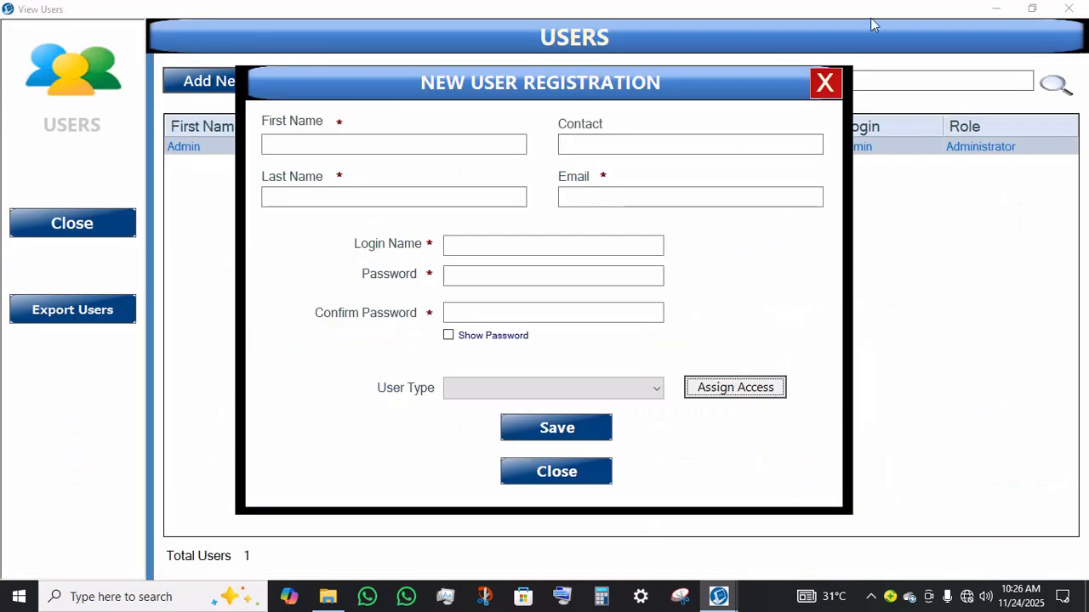
Step: Close the registration dialog and users list, then log out of the Admin account
left_click(825, 83)
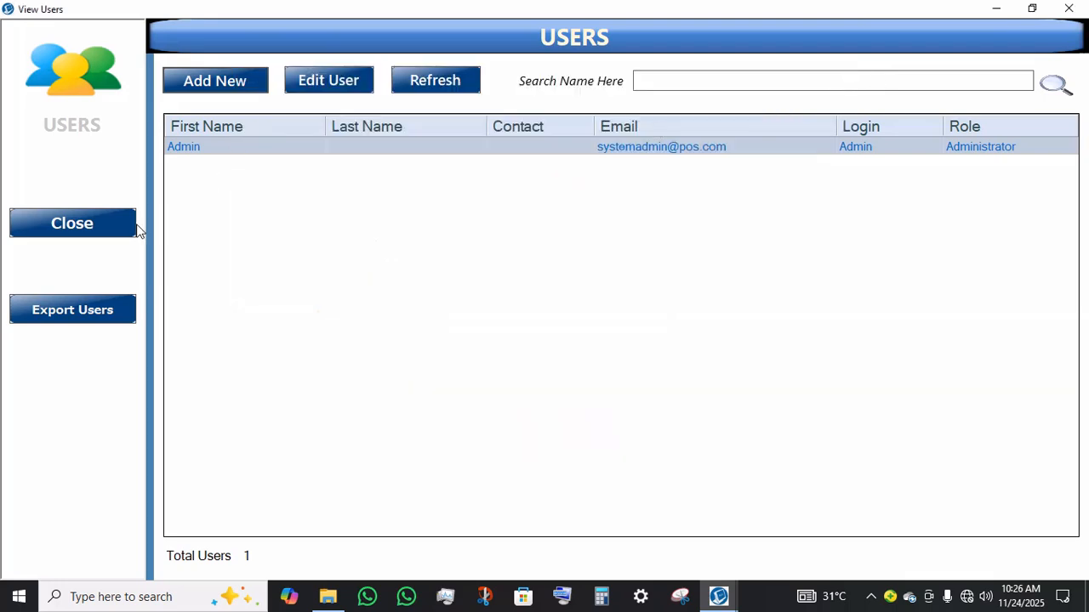
left_click(111, 235)
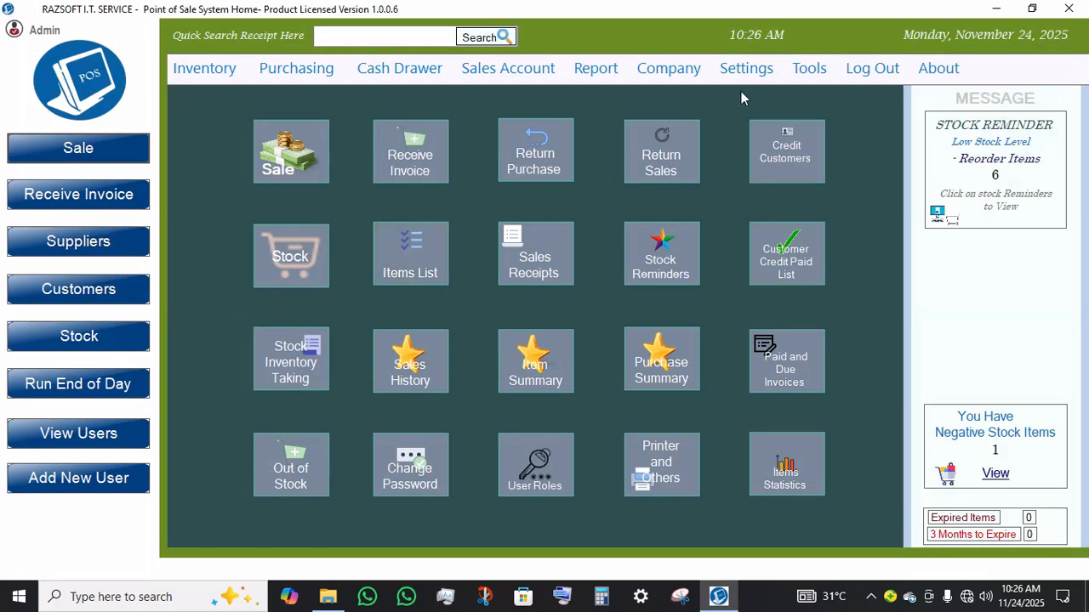
left_click(869, 70)
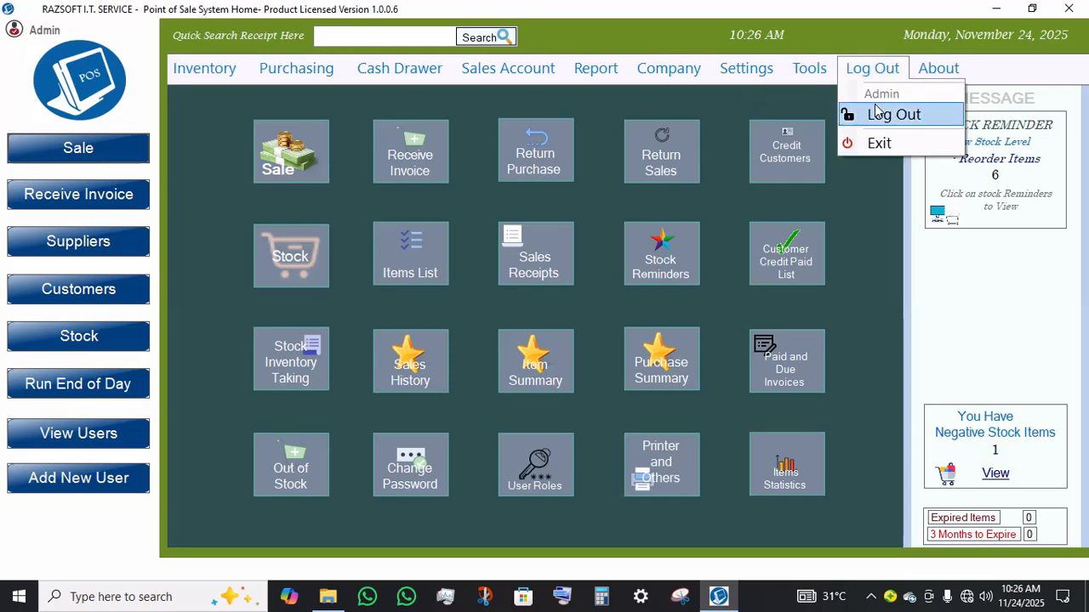
left_click(877, 116)
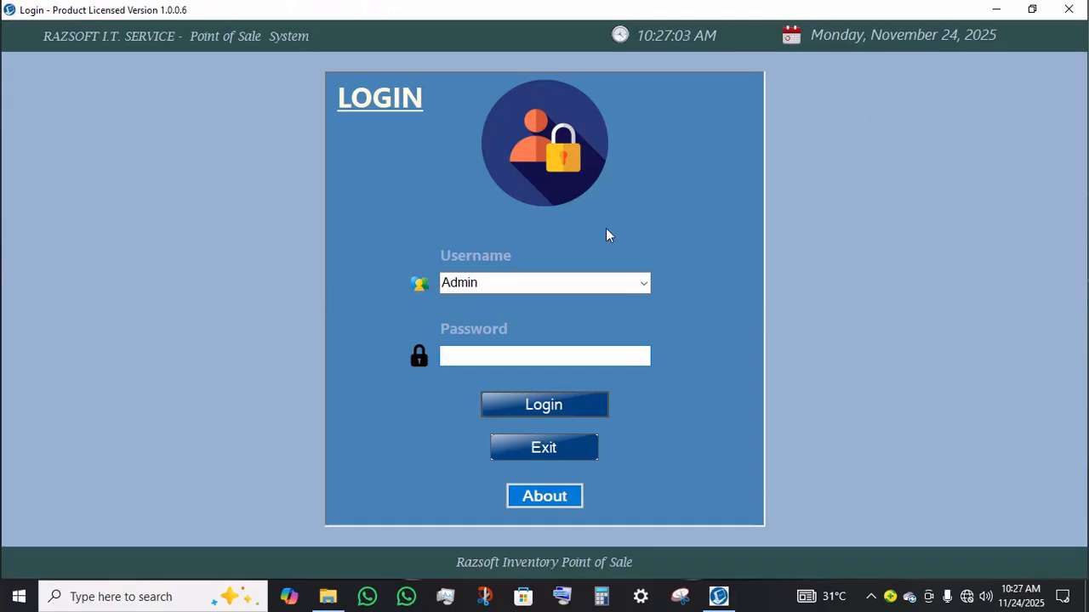
Step: Log in as RAZSOFT, re-entering the account password after the first attempt
left_click(644, 284)
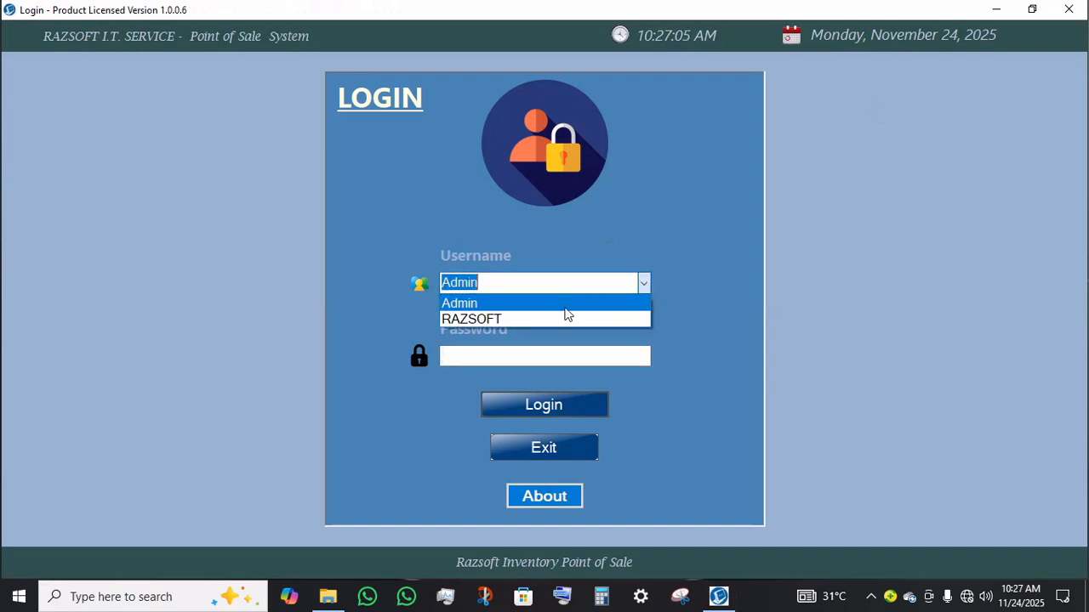
left_click(512, 319)
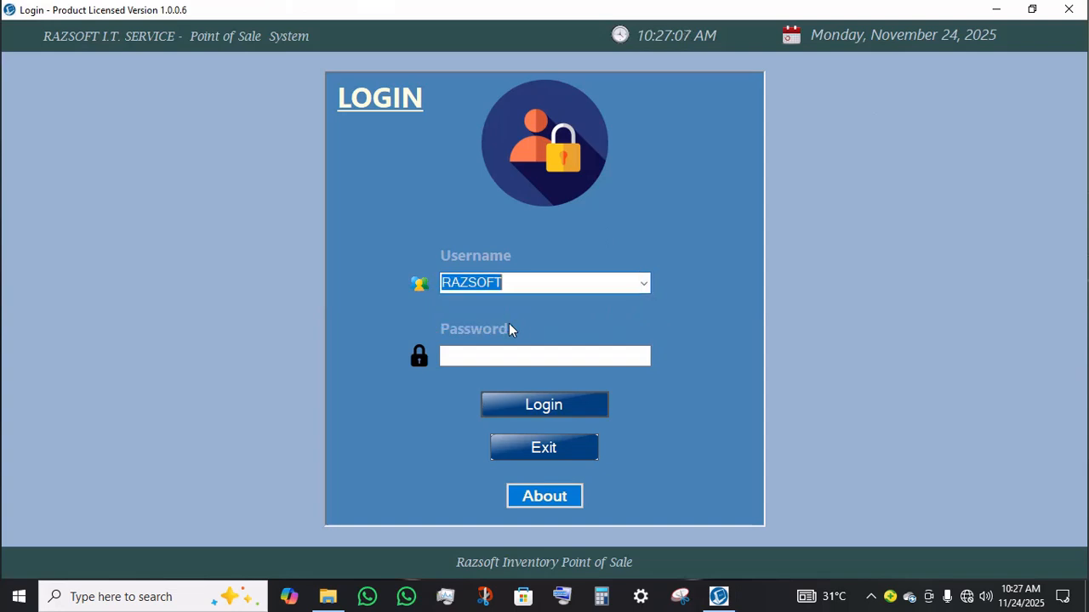
left_click(509, 351)
type("12345")
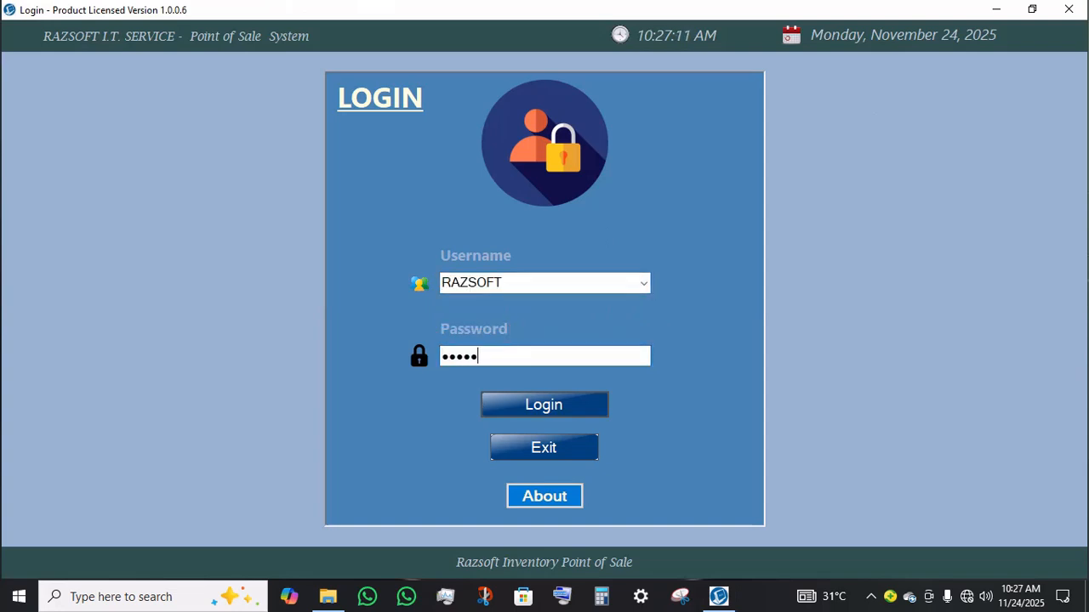
type("67")
key("Return")
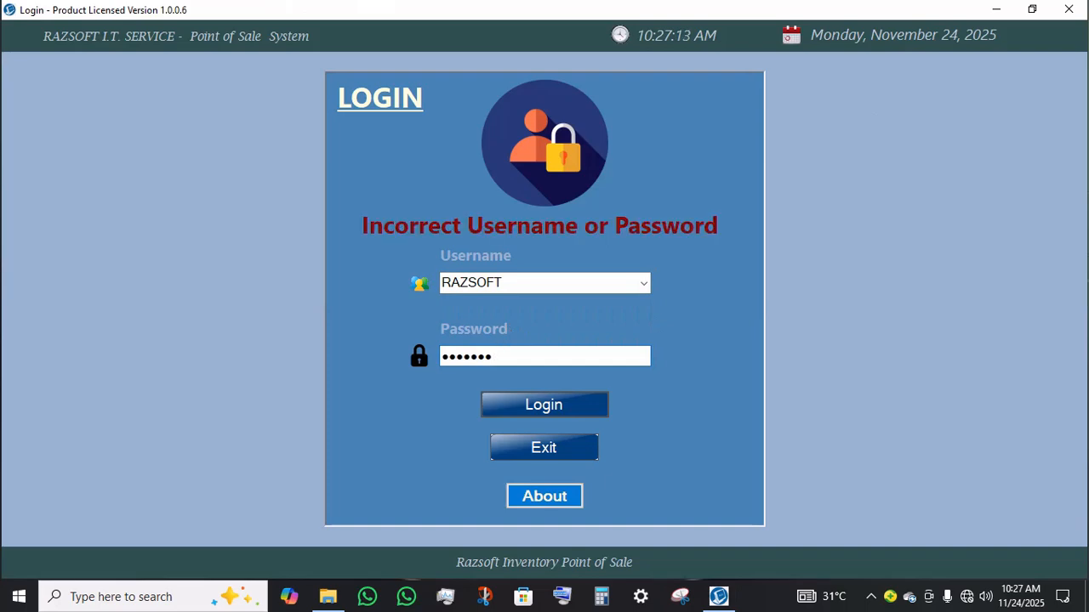
key("BackSpace")
key("BackSpace")
key("BackSpace")
key("BackSpace")
key("BackSpace")
key("BackSpace")
key("BackSpace")
type("123")
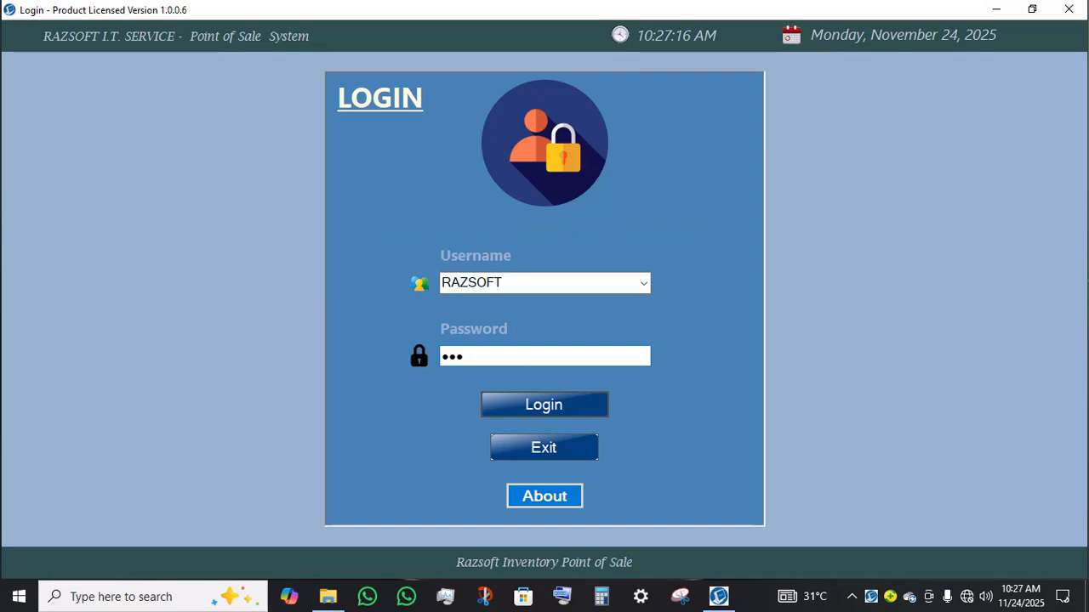
key("Return")
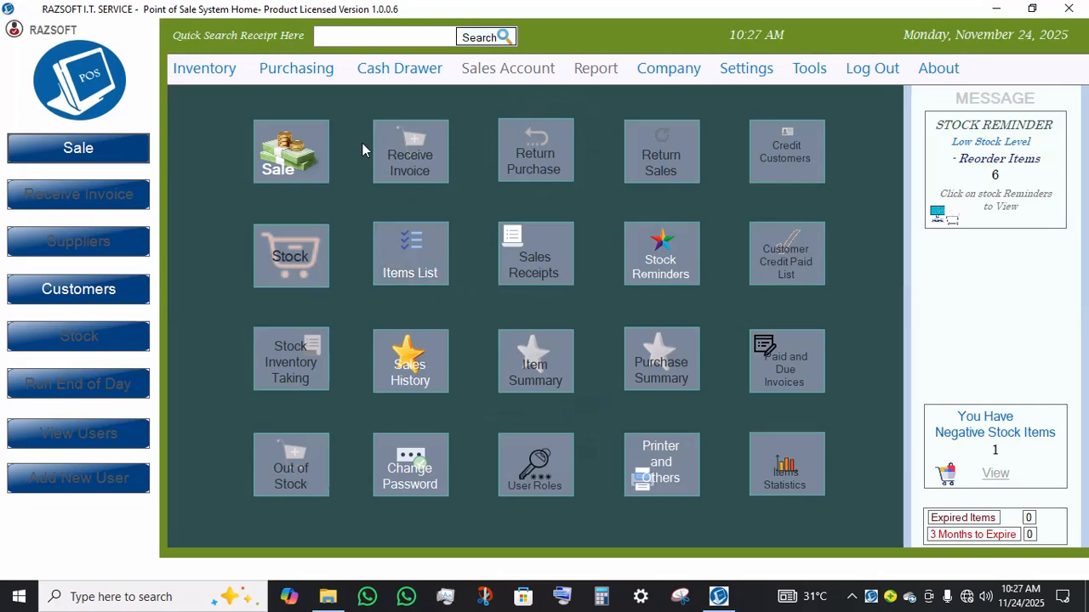
Step: Open Manage Close to Expiring and Damages from the inventory options as the RAZSOFT user
left_click(197, 78)
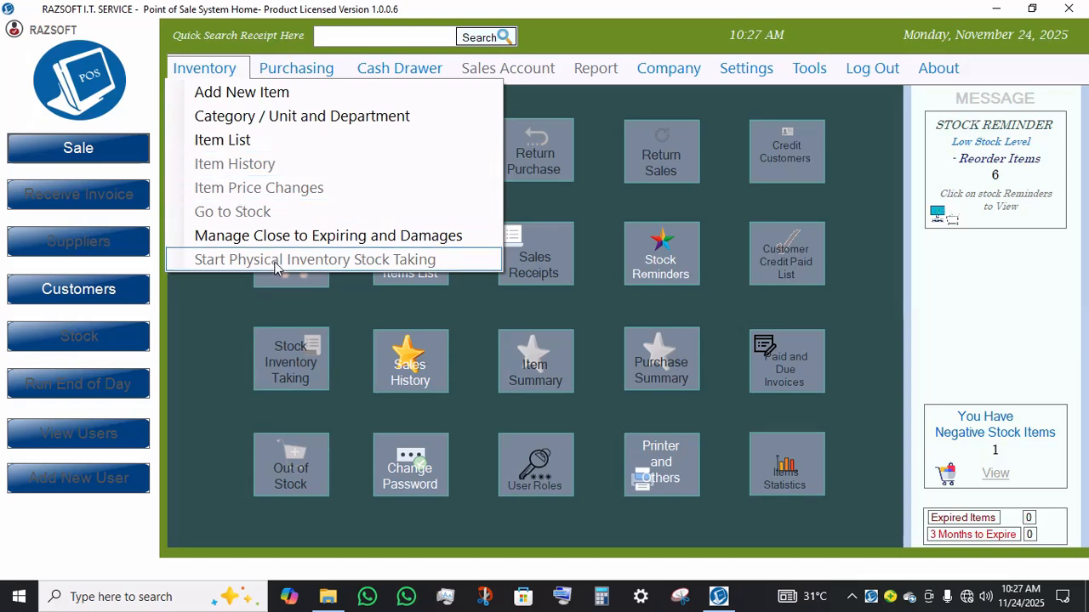
left_click(322, 244)
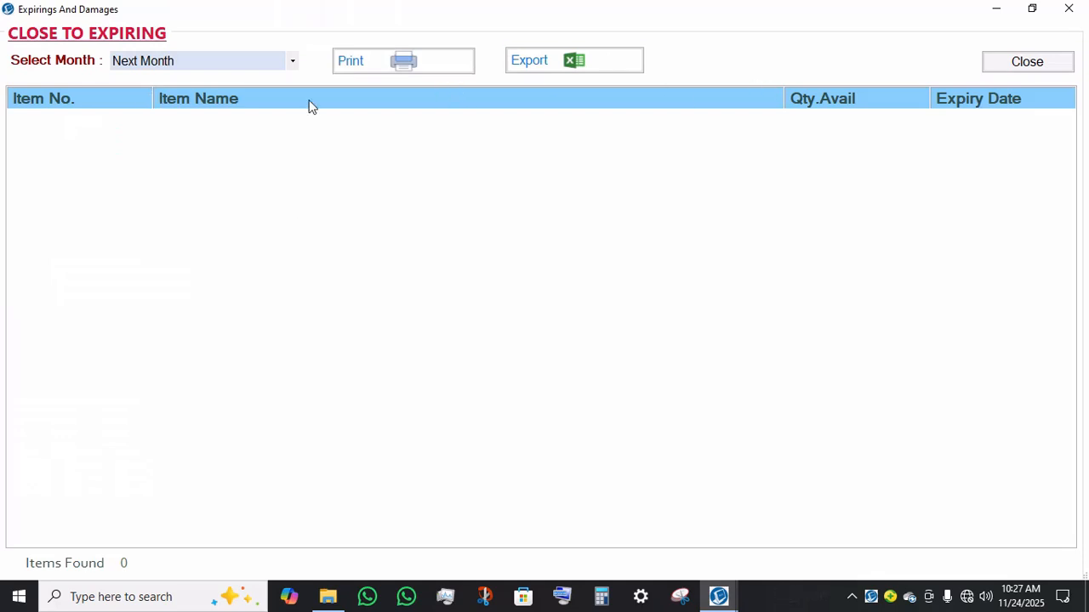
Step: Switch between the close-to-expiring and expired item views, then close the Expirings and Damages window
left_click(1002, 72)
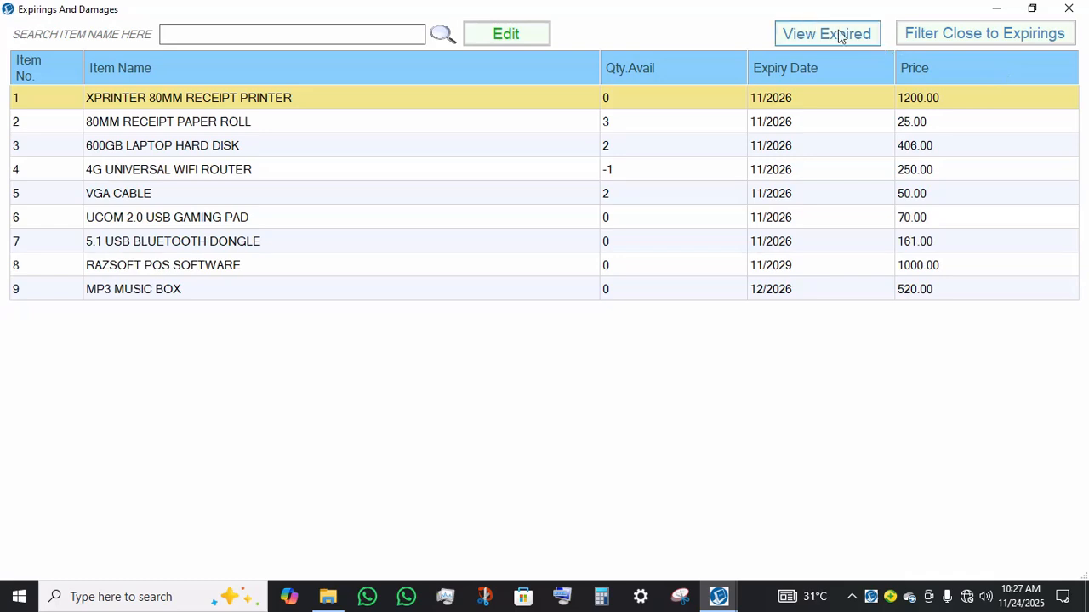
left_click(844, 38)
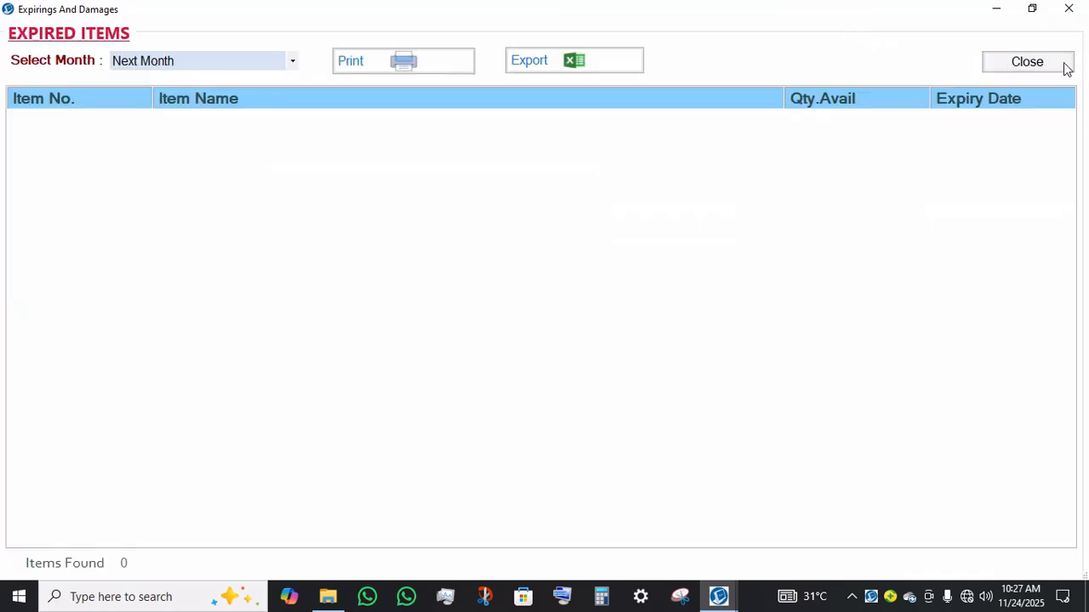
left_click(1027, 62)
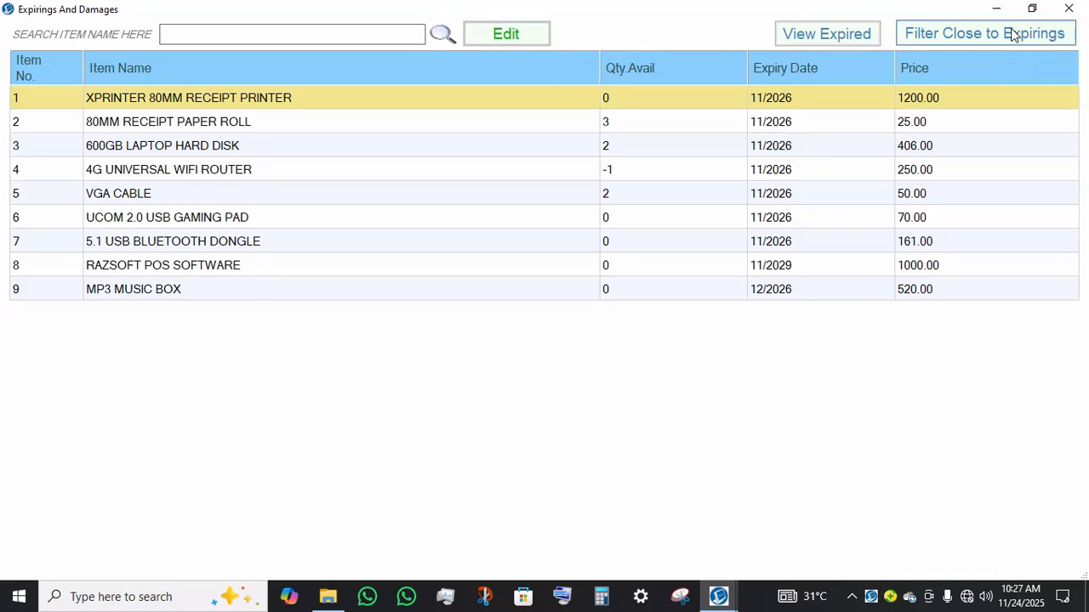
left_click(1068, 8)
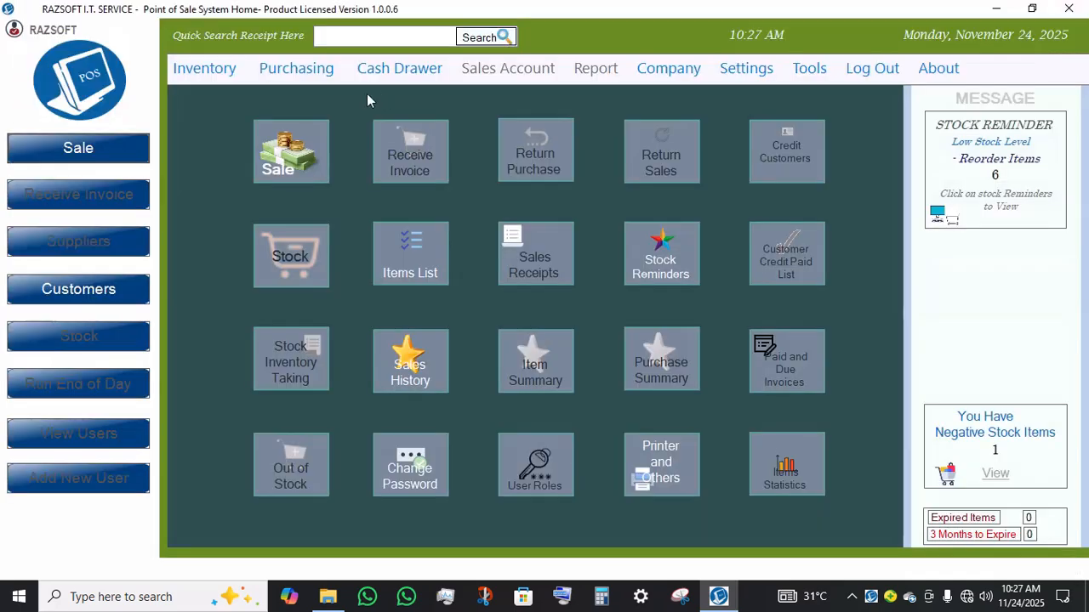
Step: Open the Add New Supplier dialog from purchasing and close it without adding a supplier
left_click(261, 67)
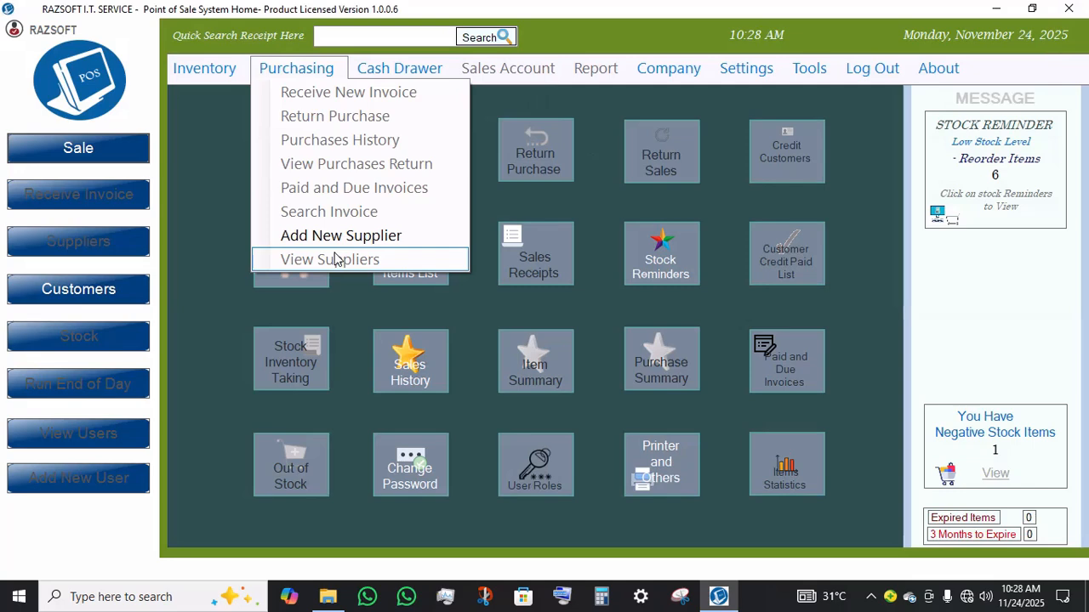
left_click(357, 239)
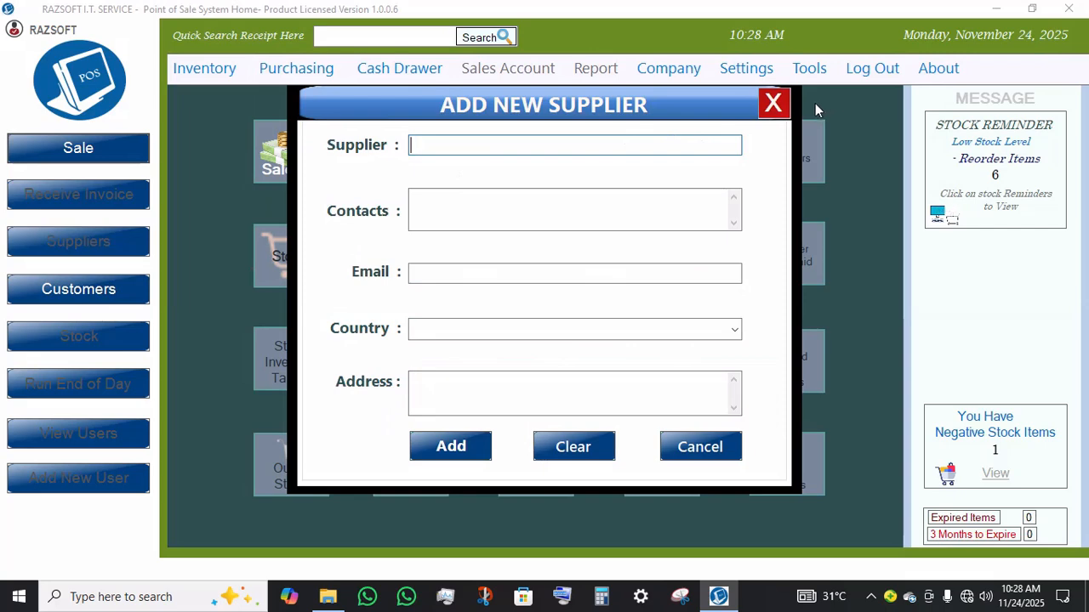
left_click(771, 105)
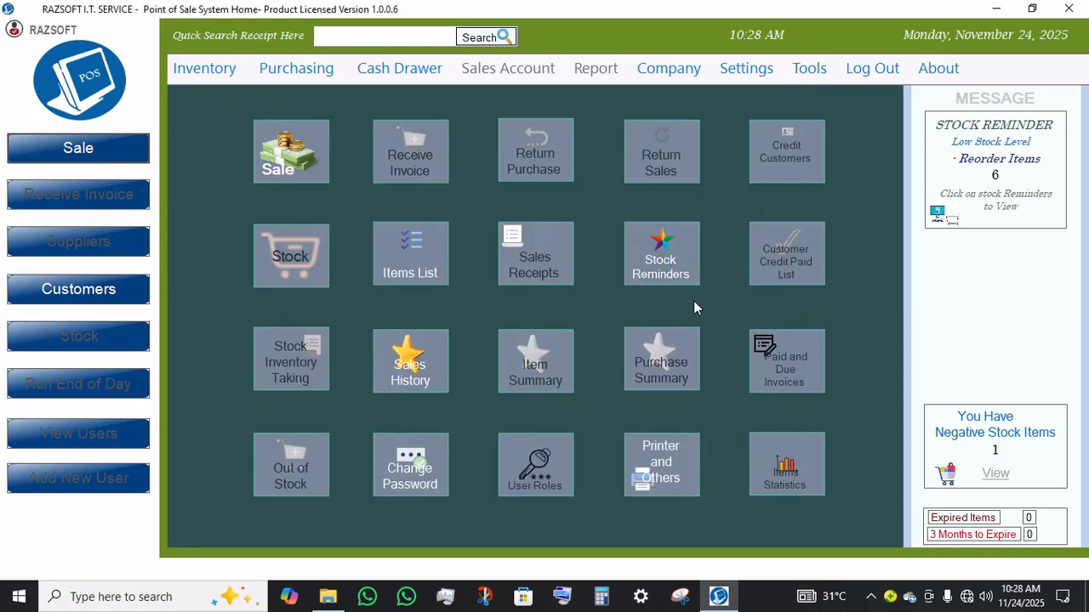
Step: Open Stock Reminders to review the reorder point item list, then close it
left_click(655, 245)
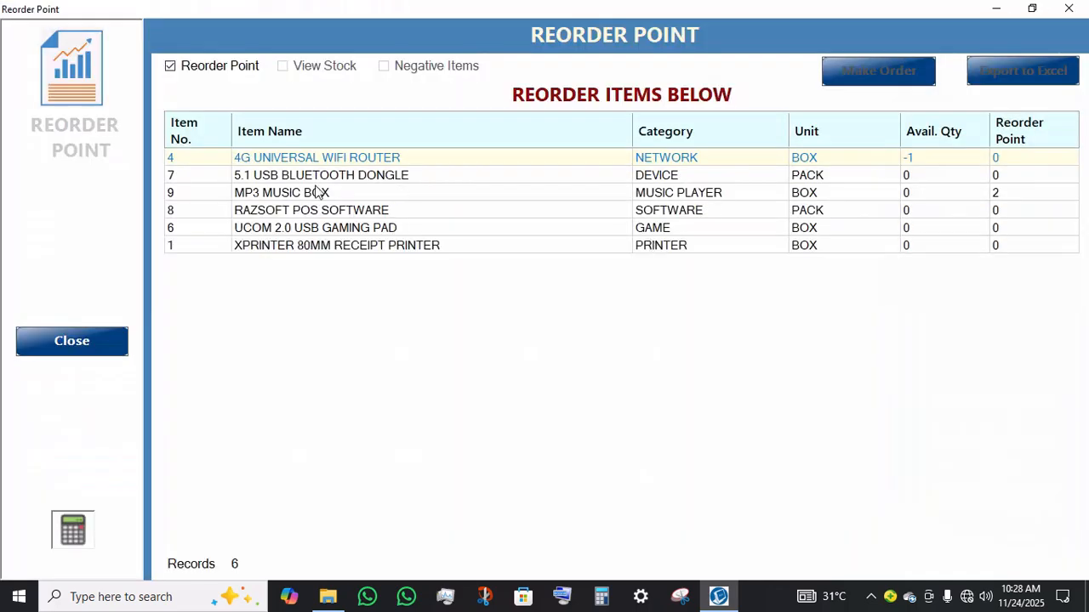
left_click(292, 253)
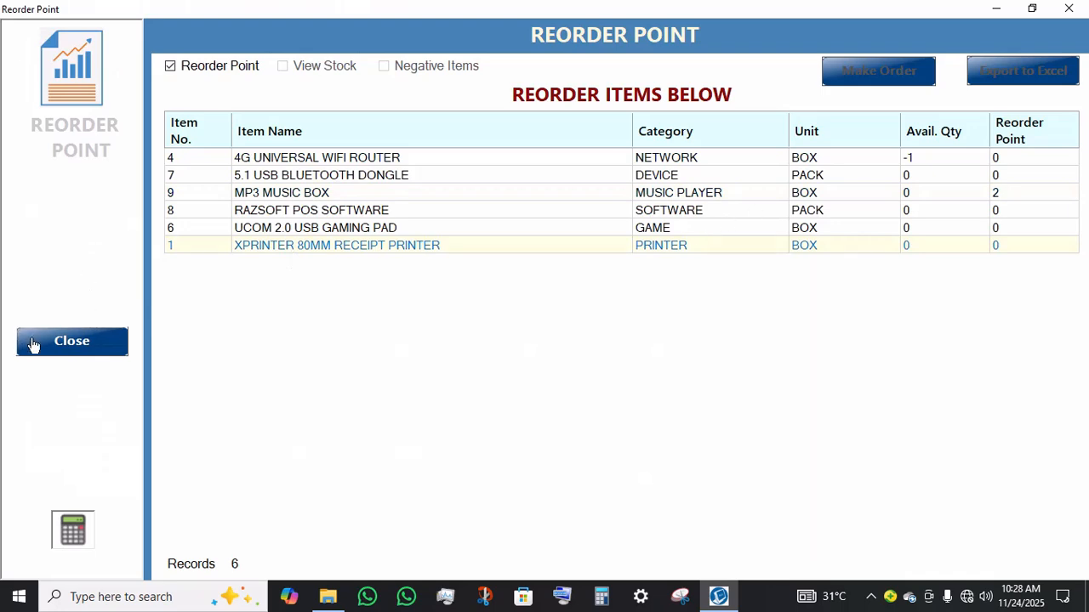
left_click(89, 349)
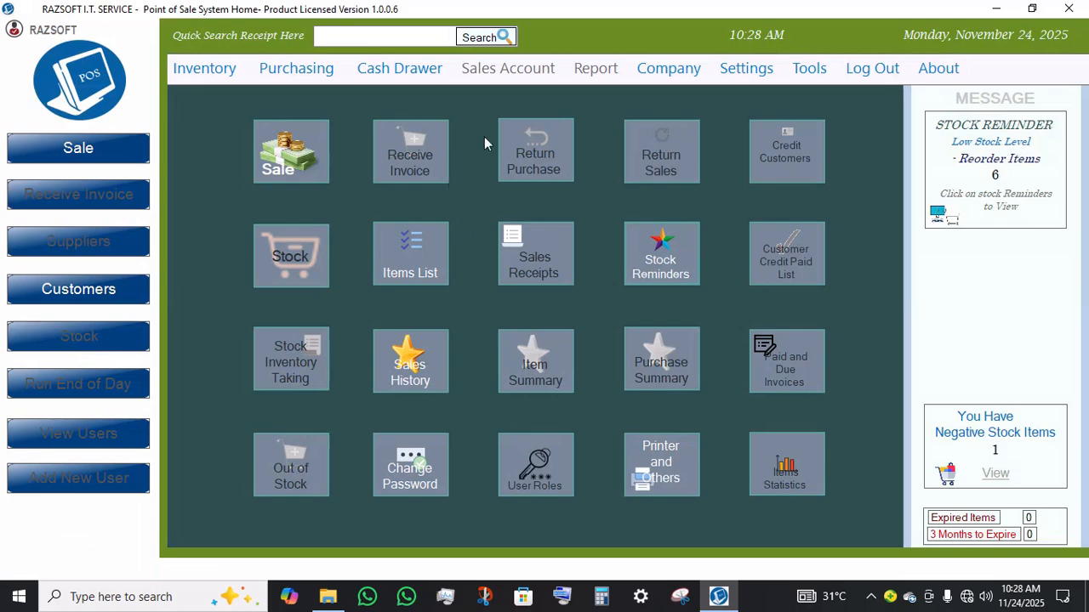
left_click(679, 66)
mouse_move(738, 78)
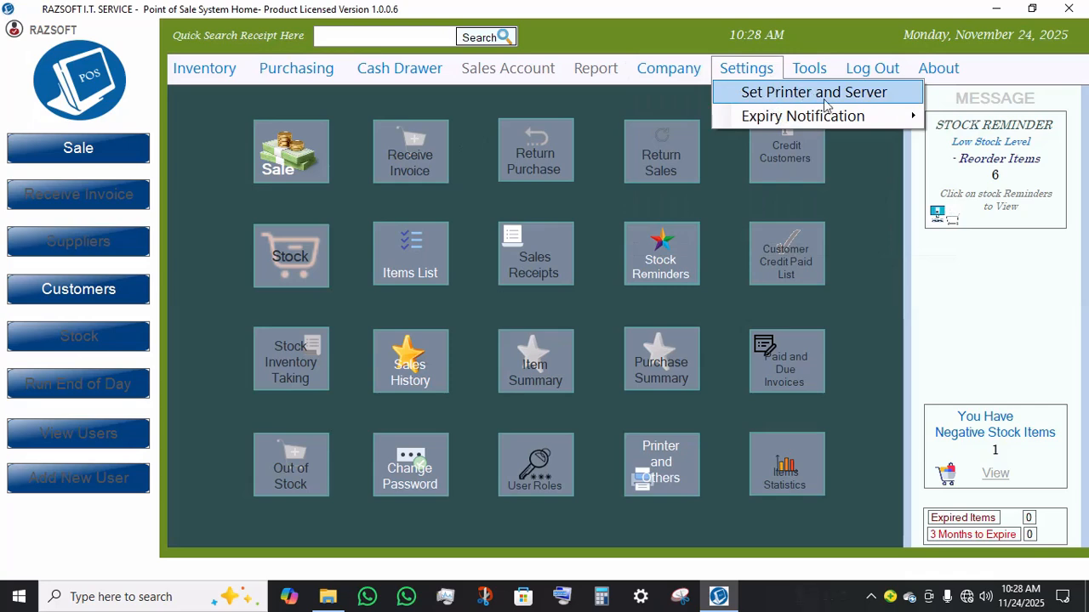
mouse_move(817, 127)
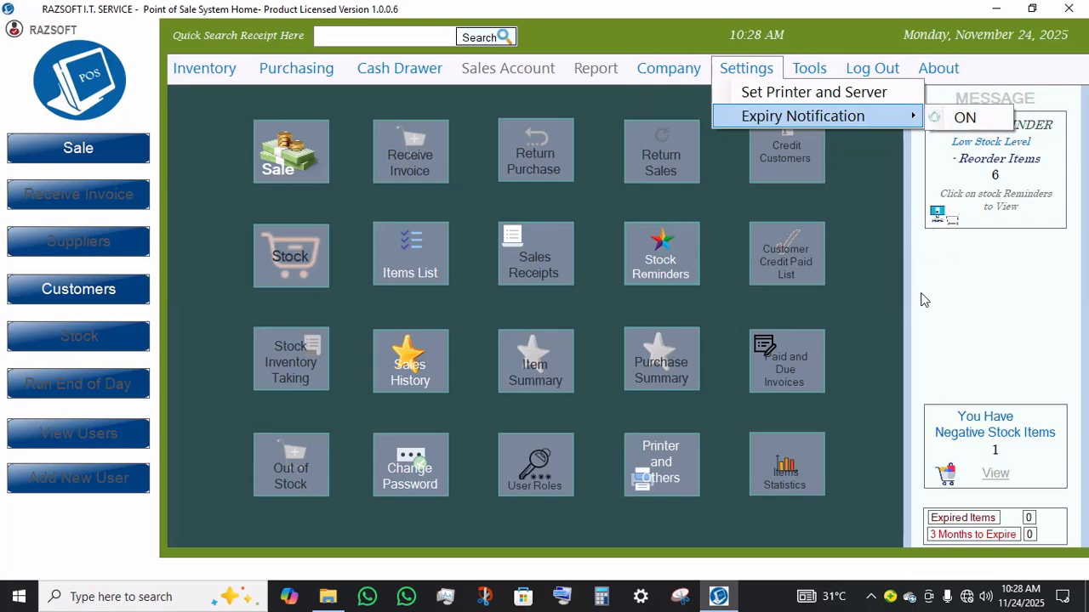
mouse_move(952, 76)
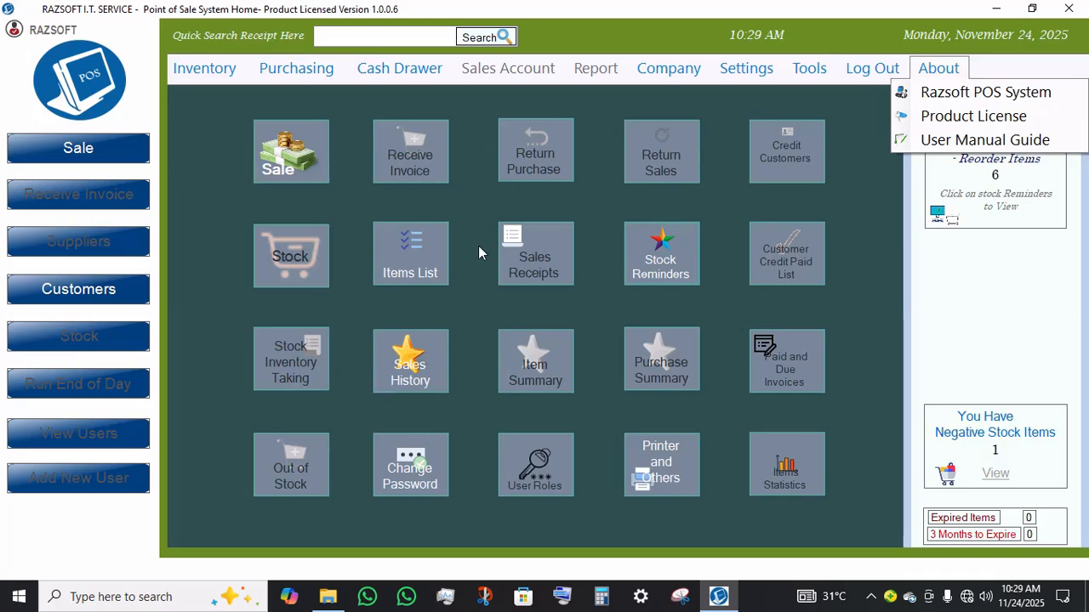
left_click(438, 315)
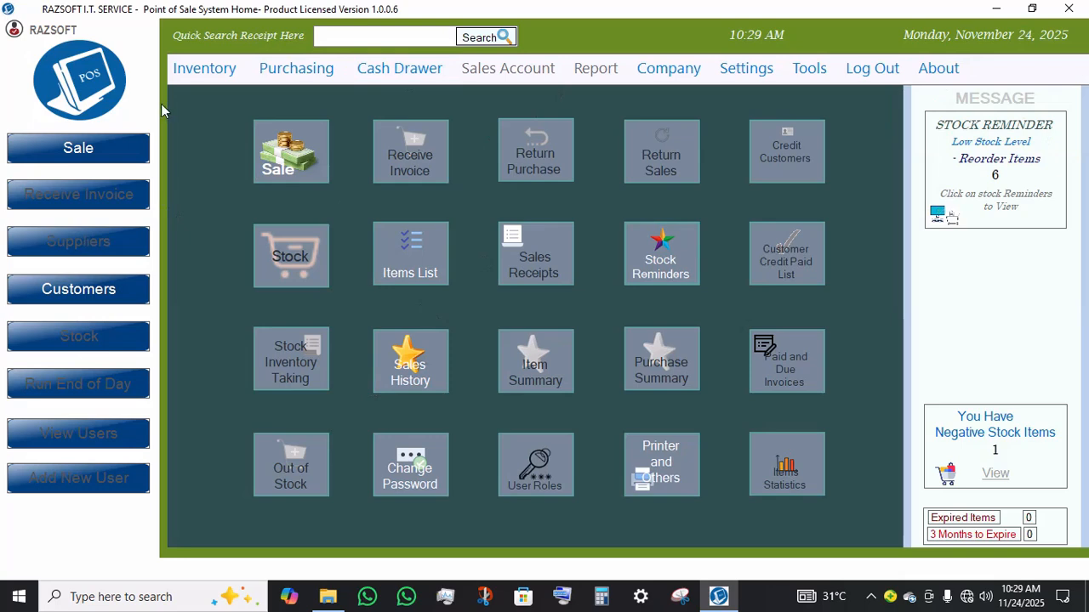
Step: Open the Item List, view Item History details for 80MM RECEIPT PAPER ROLL, then close both windows
left_click(202, 66)
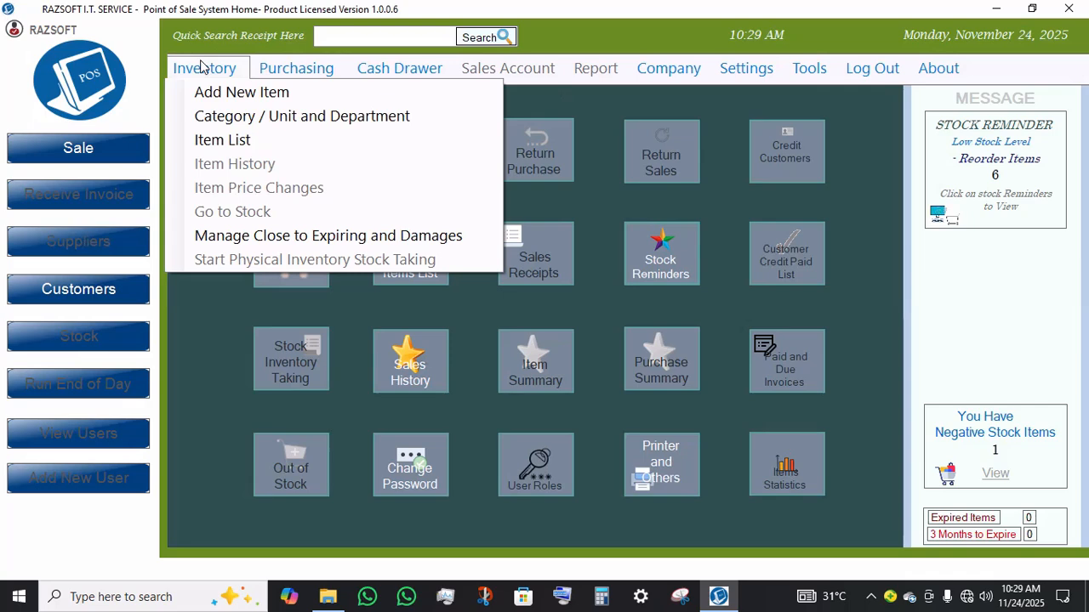
left_click(235, 143)
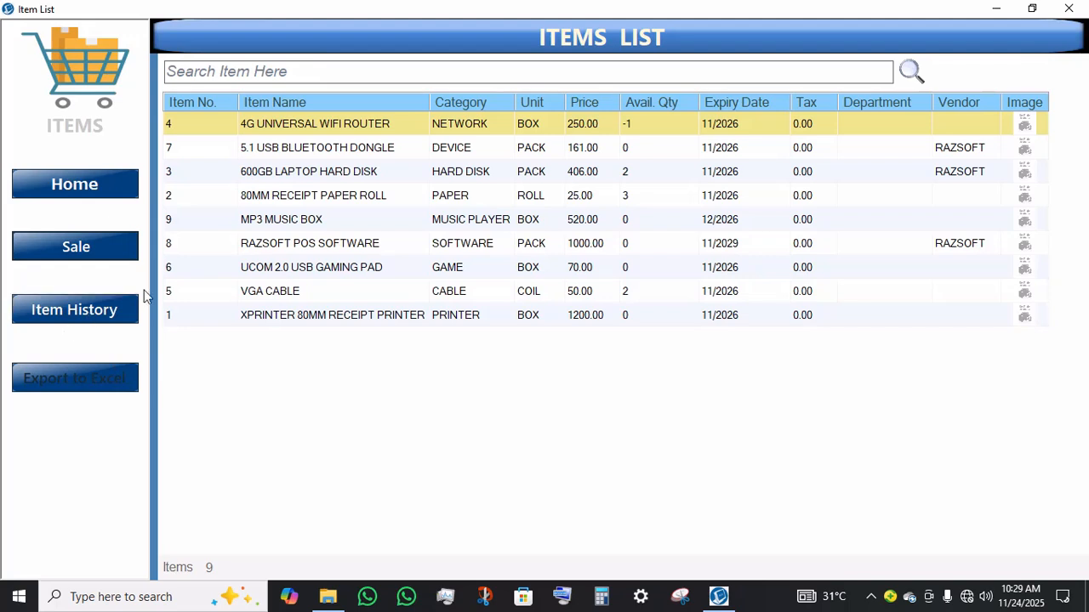
left_click(102, 311)
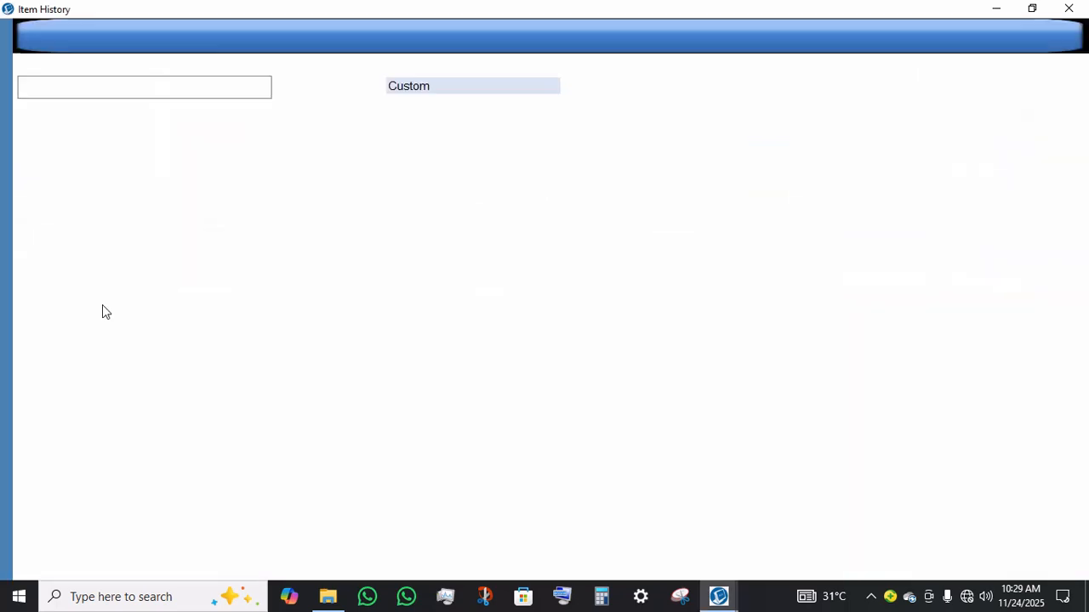
left_click(413, 209)
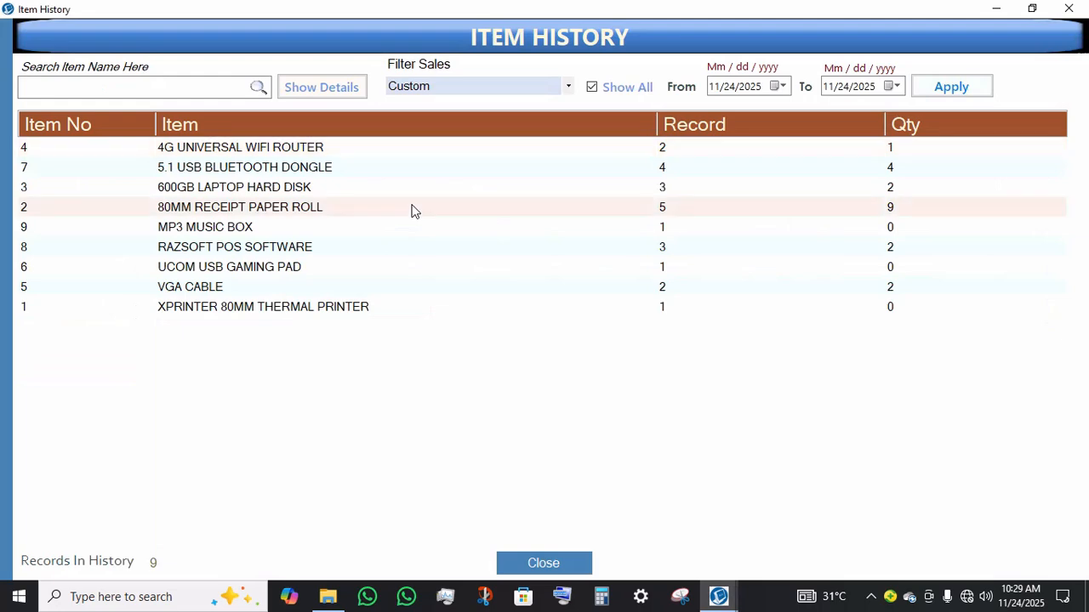
left_click(325, 92)
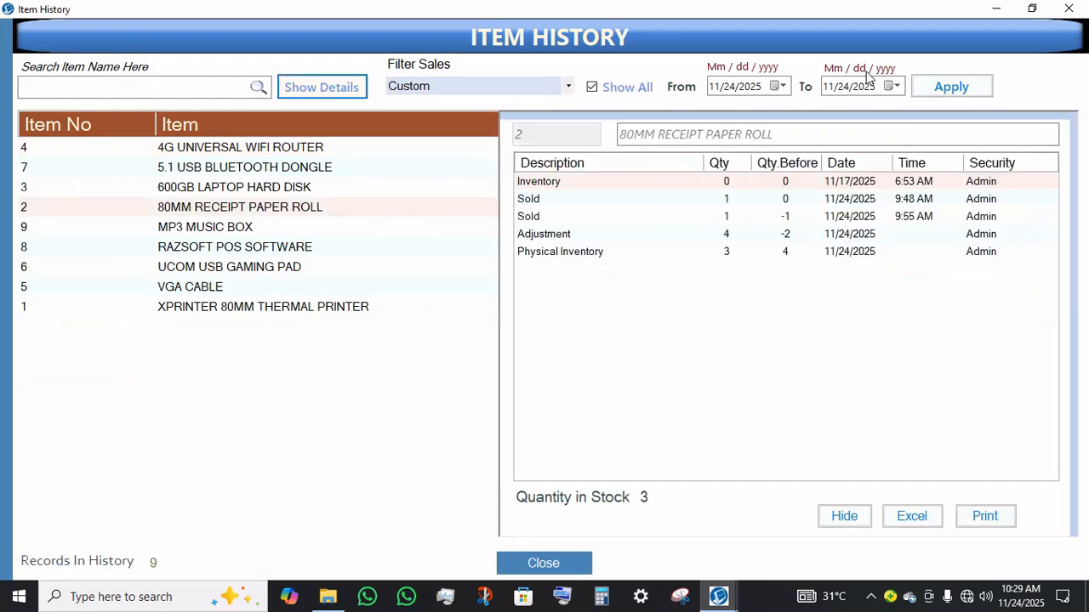
left_click(544, 563)
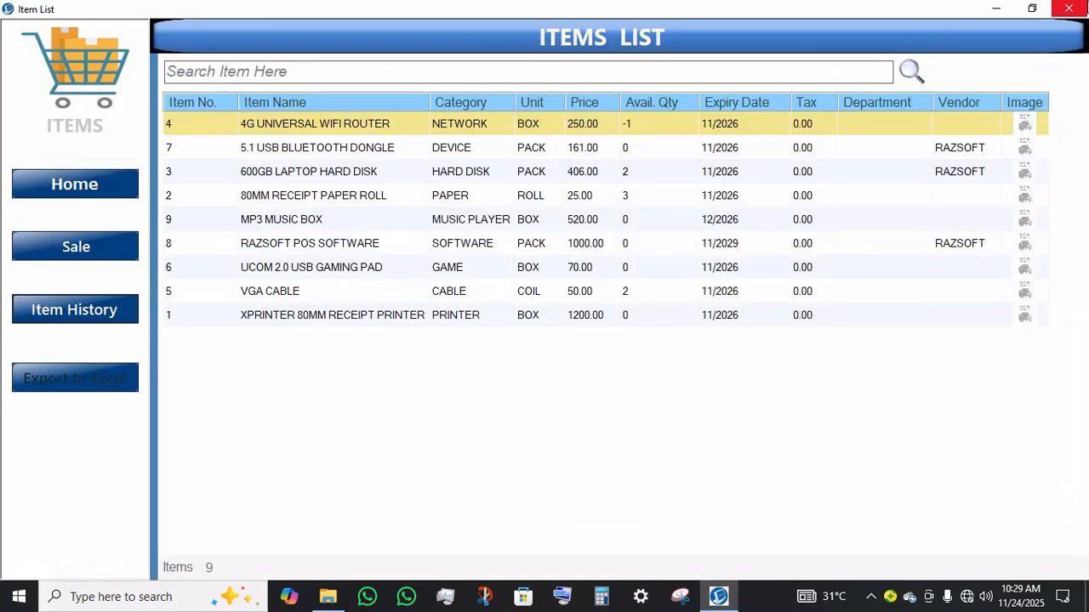
left_click(1068, 8)
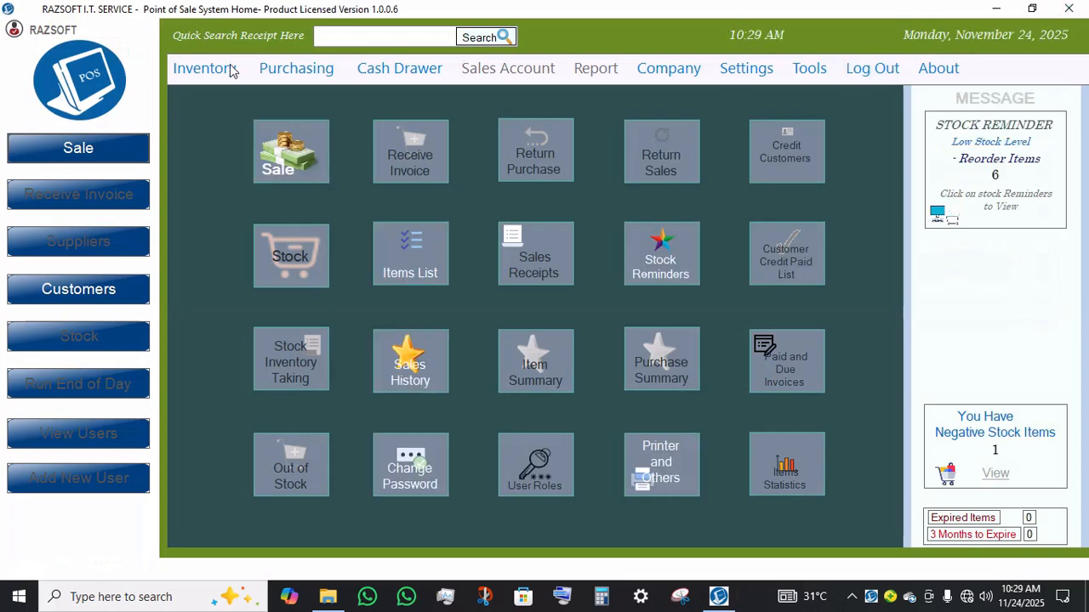
Step: Log out of the RAZSOFT account and log back in as Admin with the account password
left_click(883, 76)
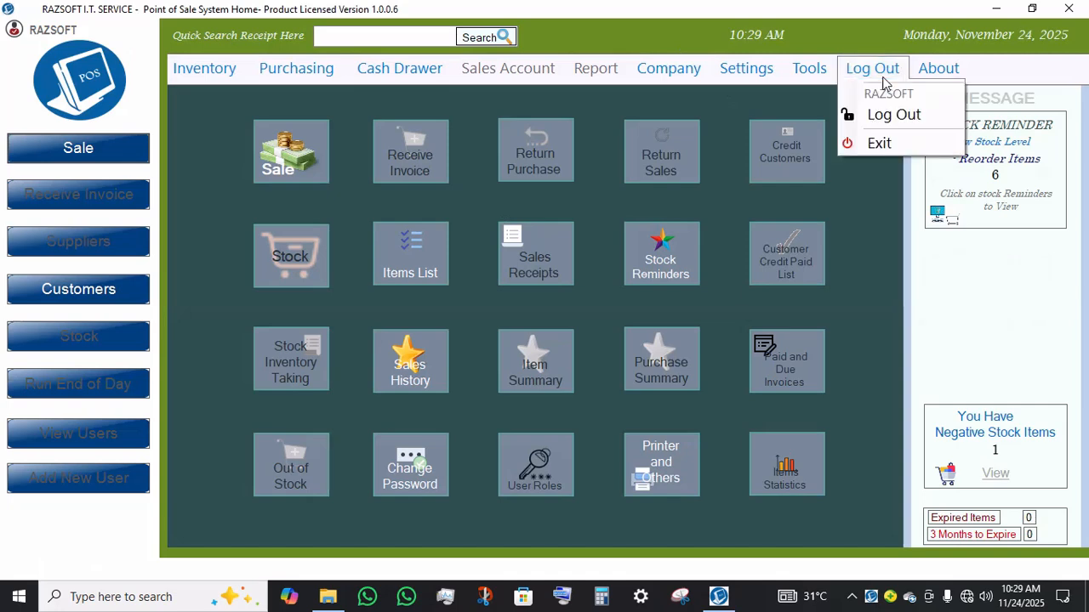
left_click(893, 120)
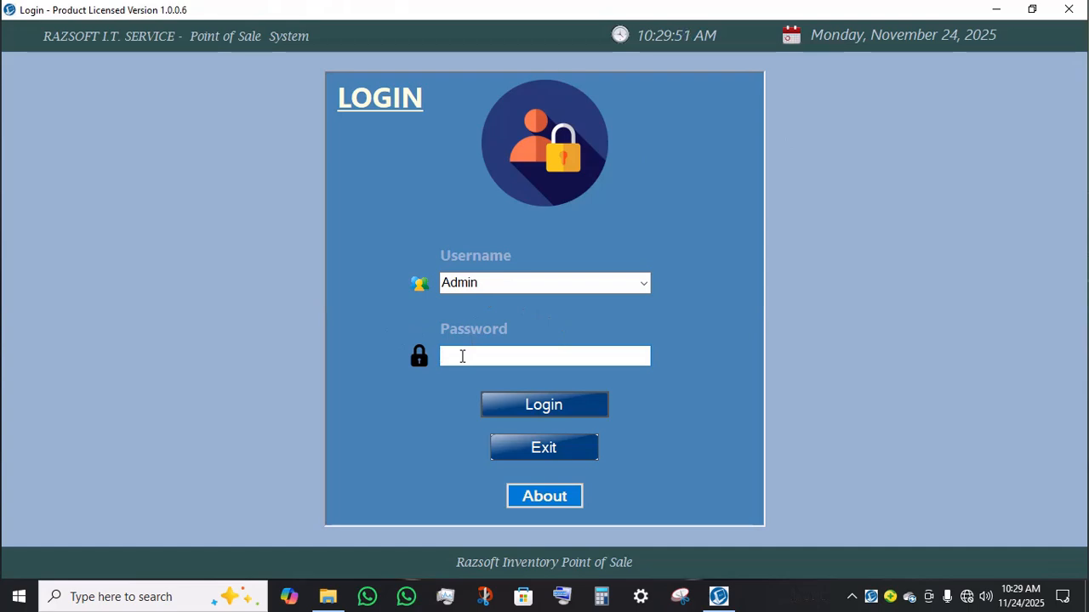
type("12345678")
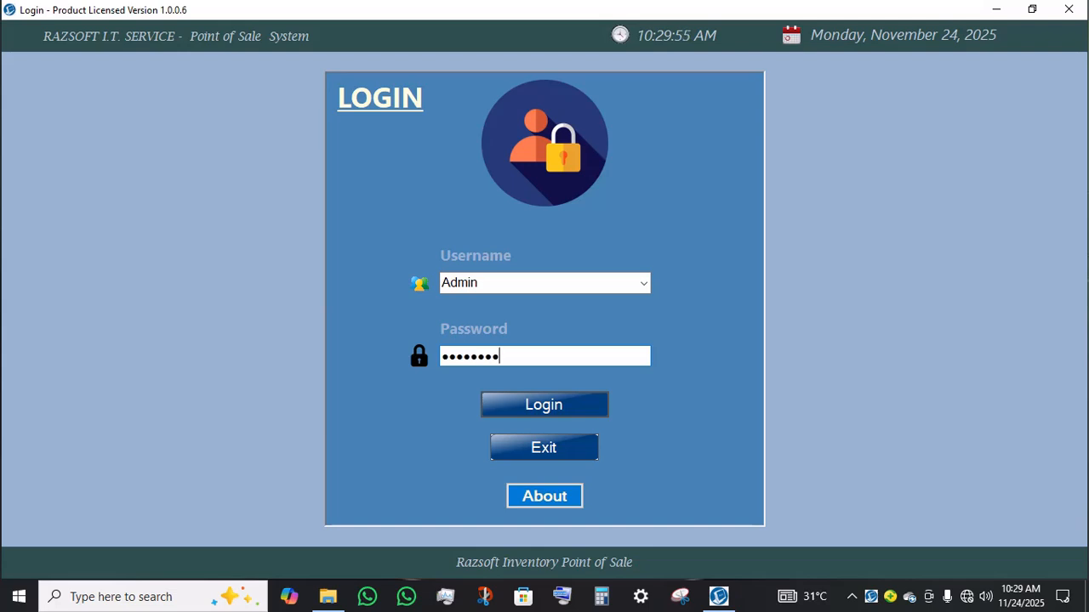
key("Return")
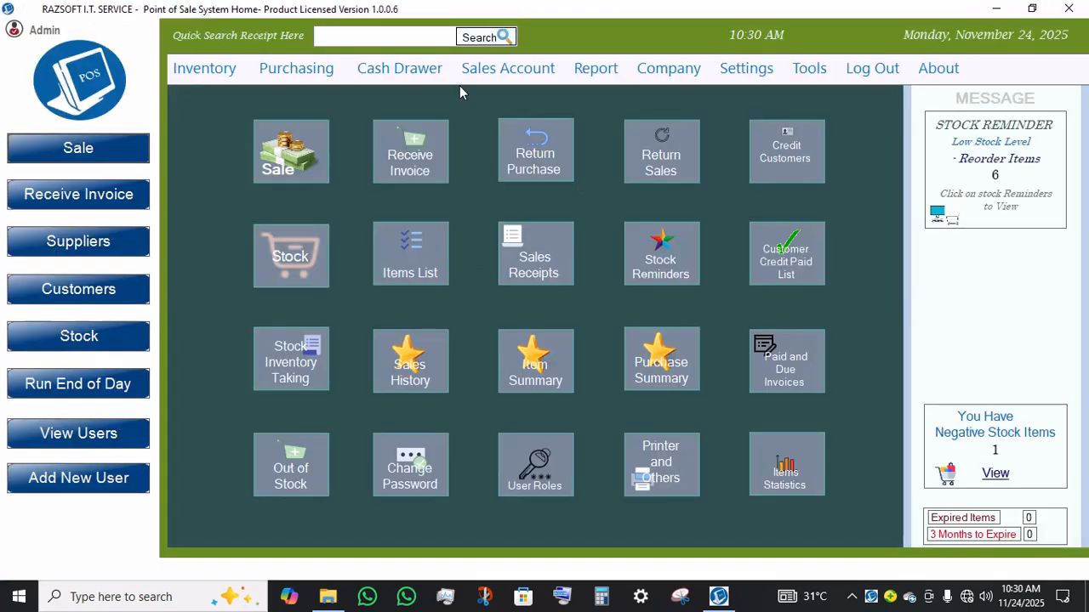
Step: Open User Roles for RAZSOFT and grant Discount, Edit Price, Back Date, Return Sales, View Return, View Receipt and Credit rights
left_click(215, 74)
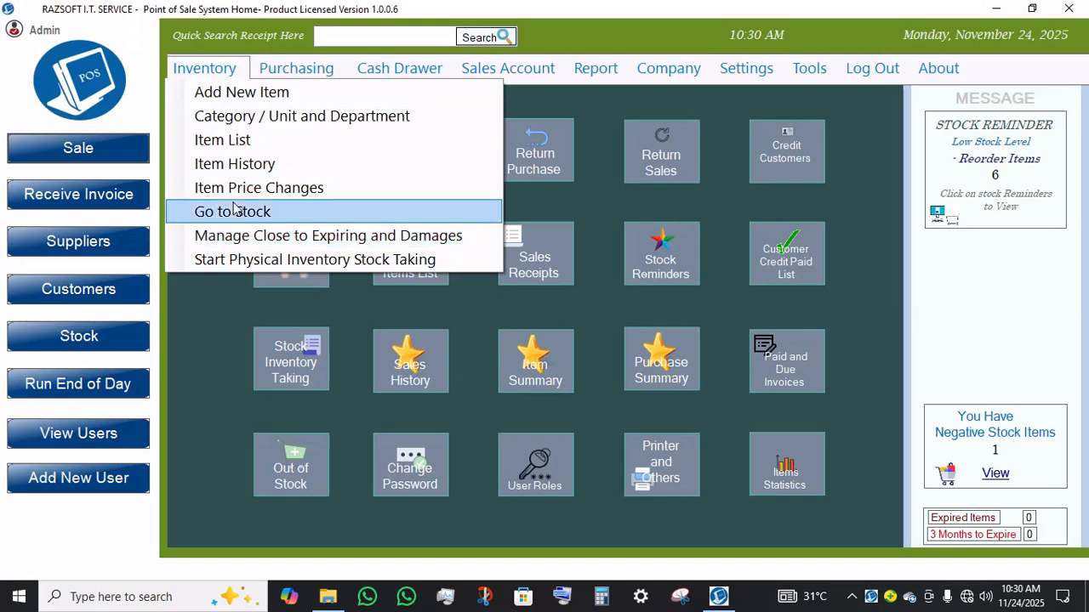
left_click(670, 35)
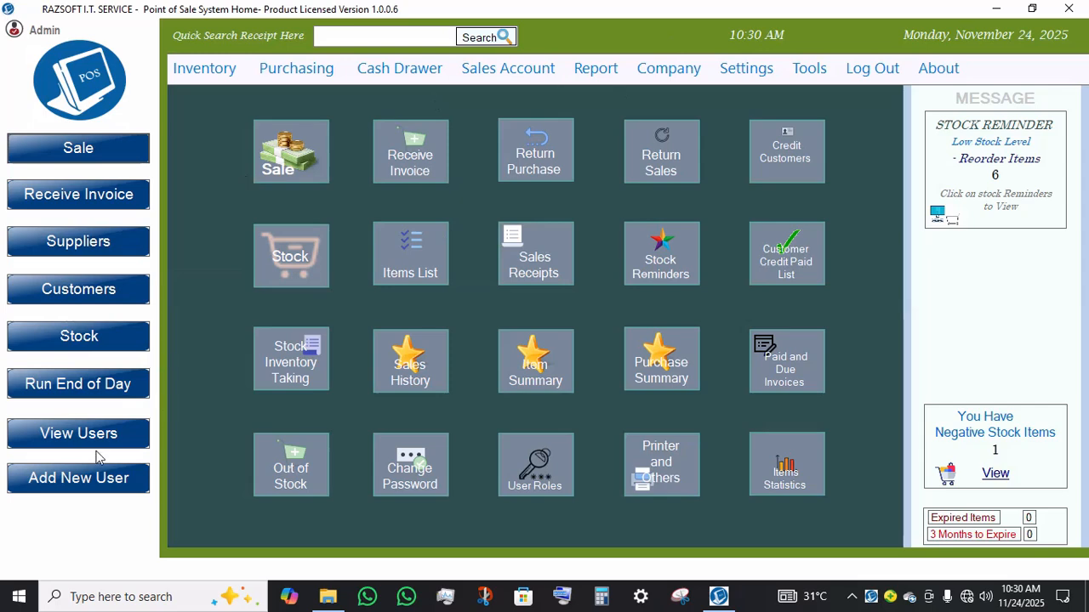
left_click(517, 461)
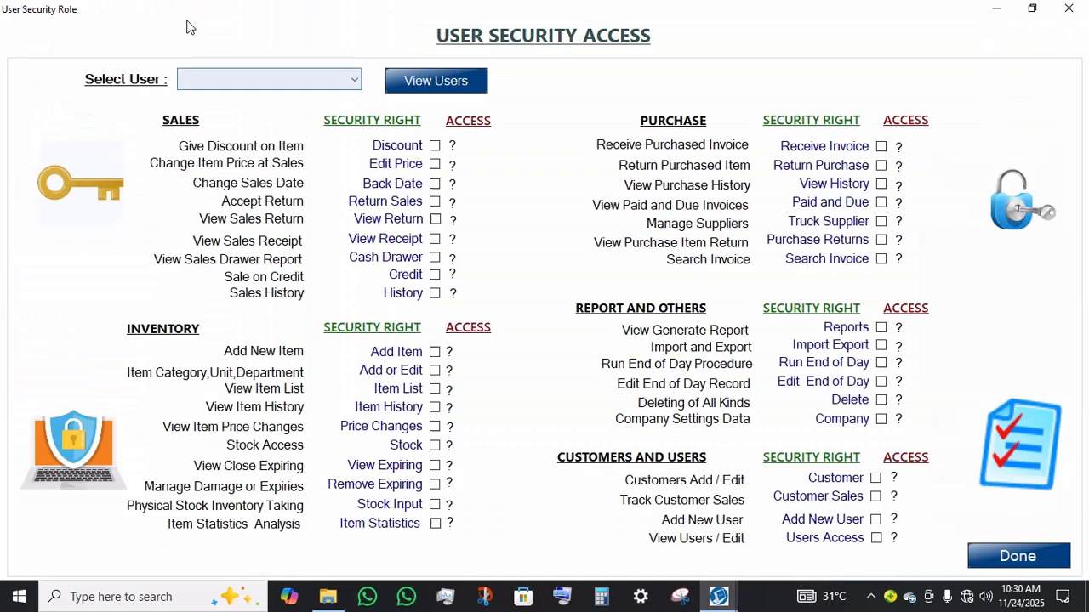
left_click(246, 81)
left_click(214, 117)
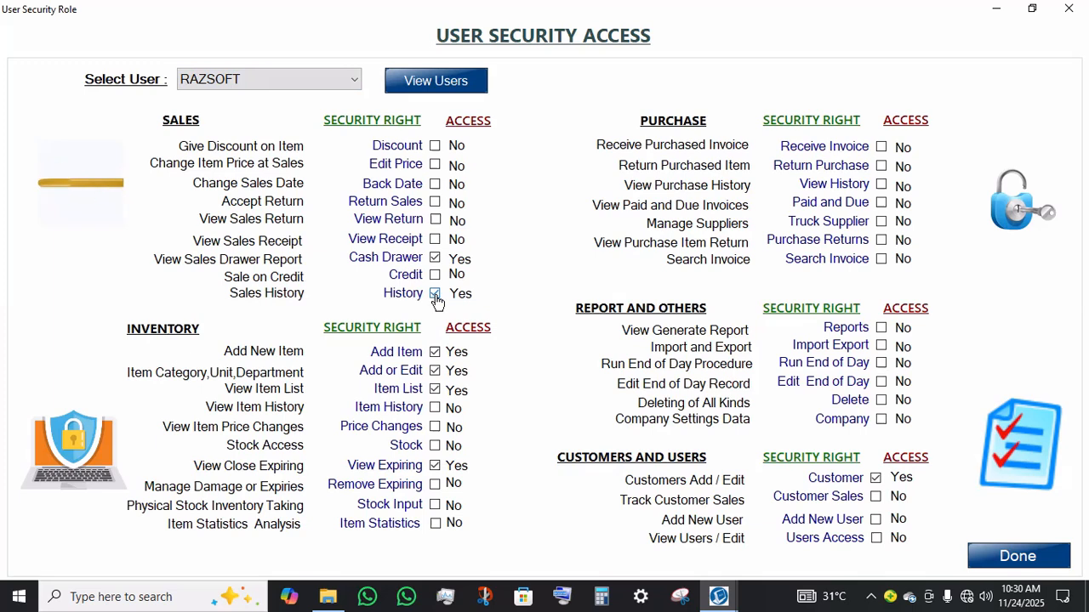
left_click(403, 276)
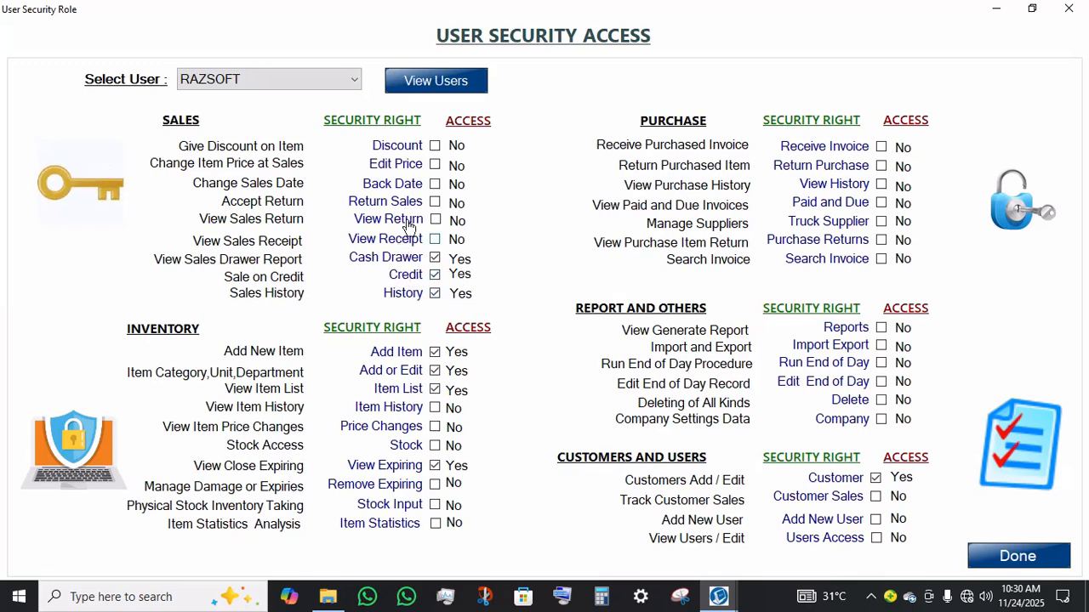
left_click(403, 241)
left_click(387, 185)
left_click(387, 219)
left_click(387, 219)
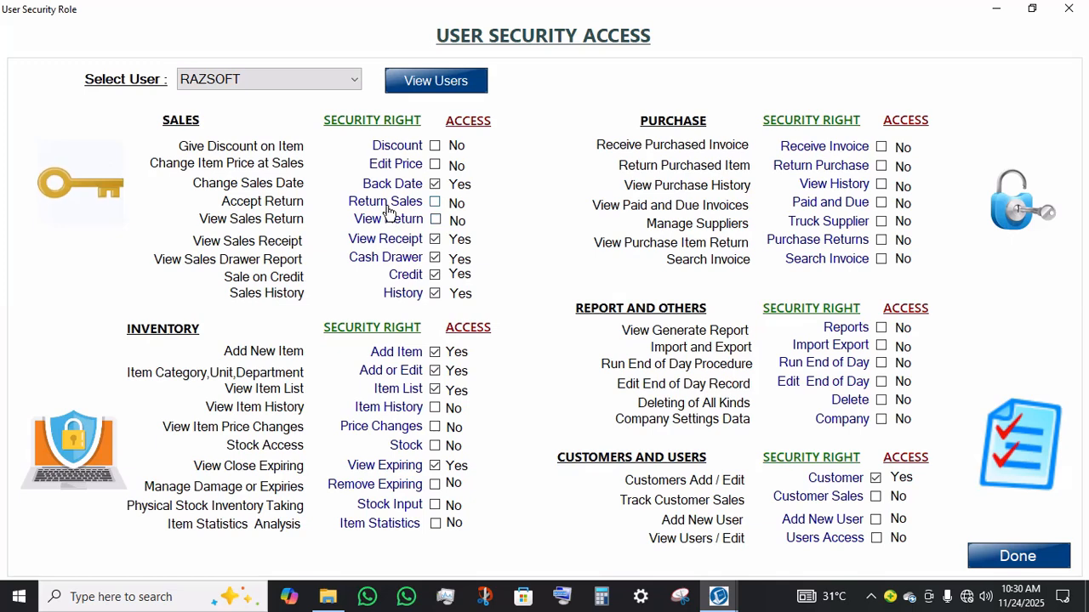
left_click(388, 203)
left_click(395, 221)
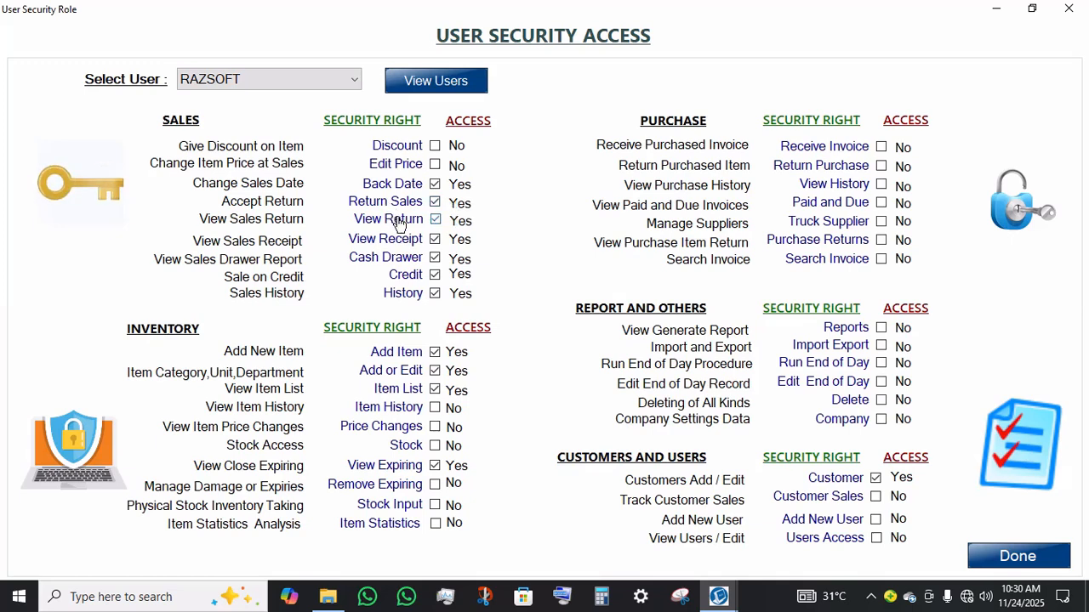
left_click(408, 163)
left_click(400, 147)
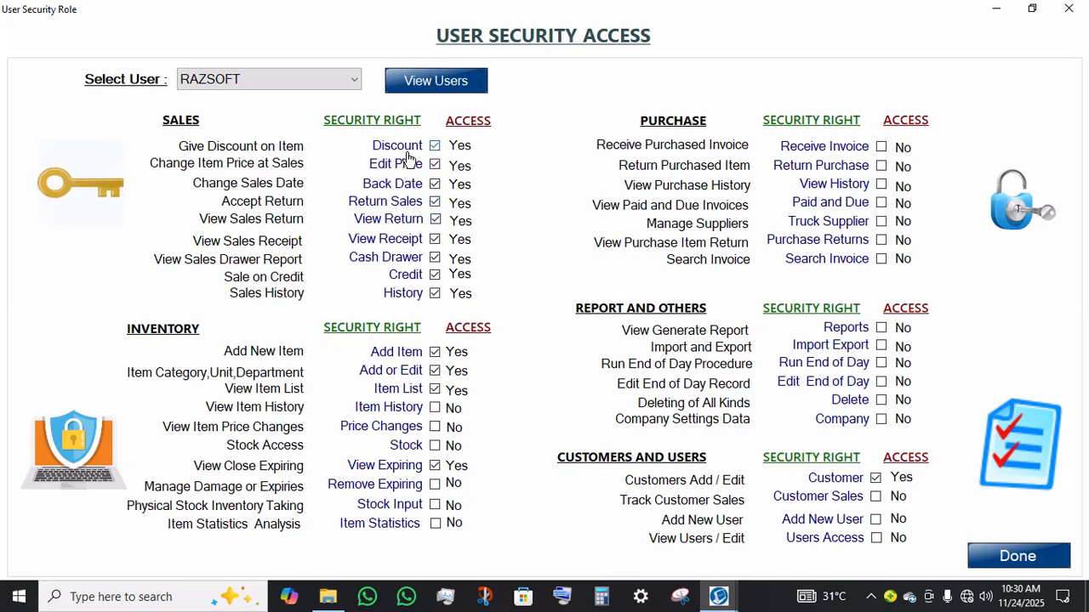
Step: Grant RAZSOFT the Item History access right while keeping Item List enabled
left_click(380, 399)
left_click(387, 401)
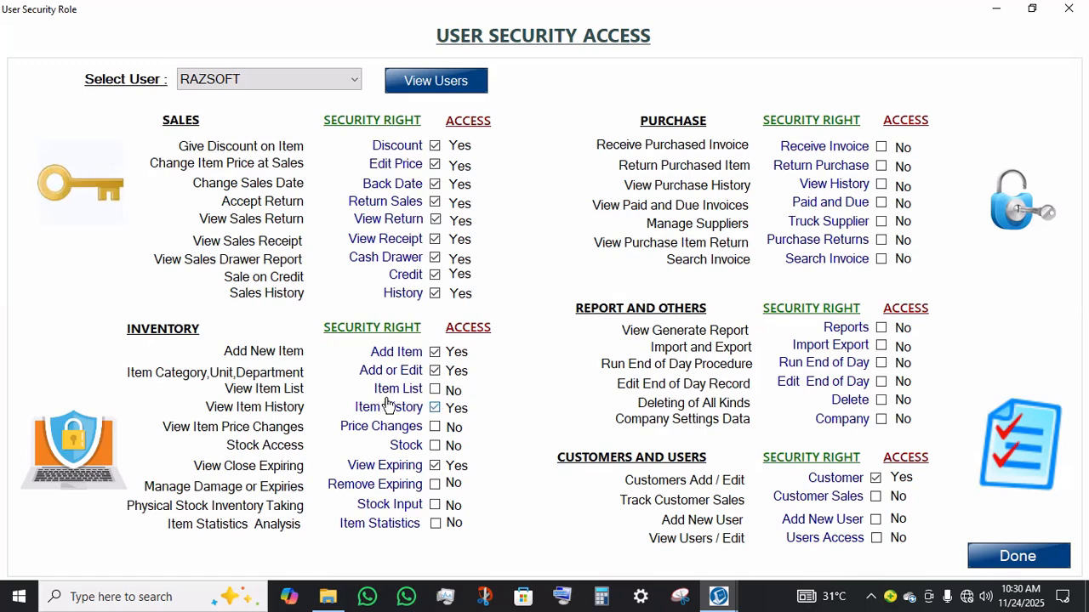
left_click(419, 392)
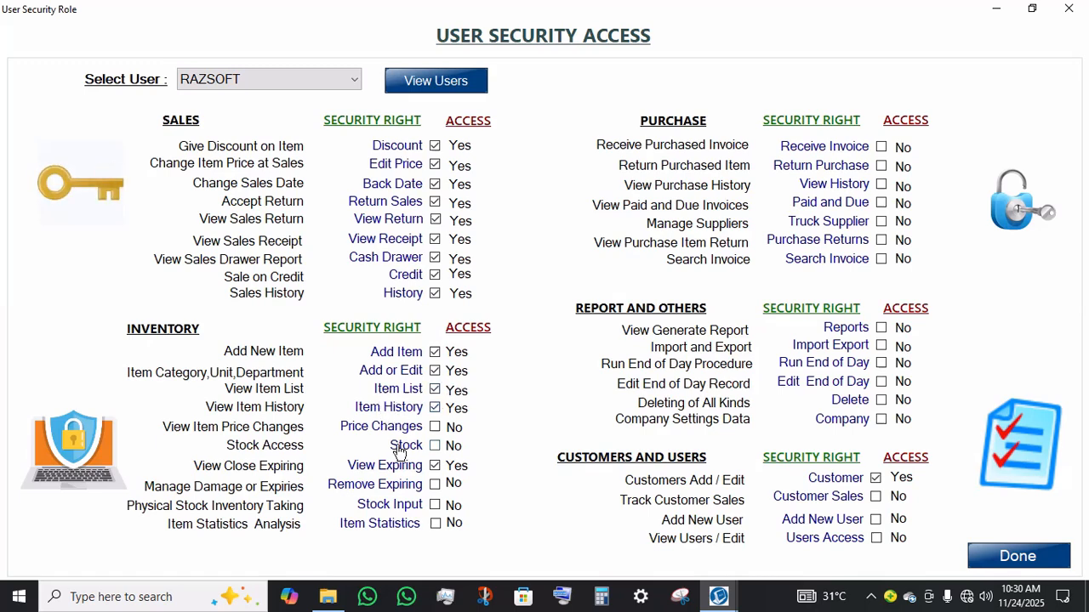
Step: Grant RAZSOFT the Price Changes, Stock, Remove Expiring, Stock Input and Item Statistics inventory rights
left_click(414, 432)
left_click(413, 445)
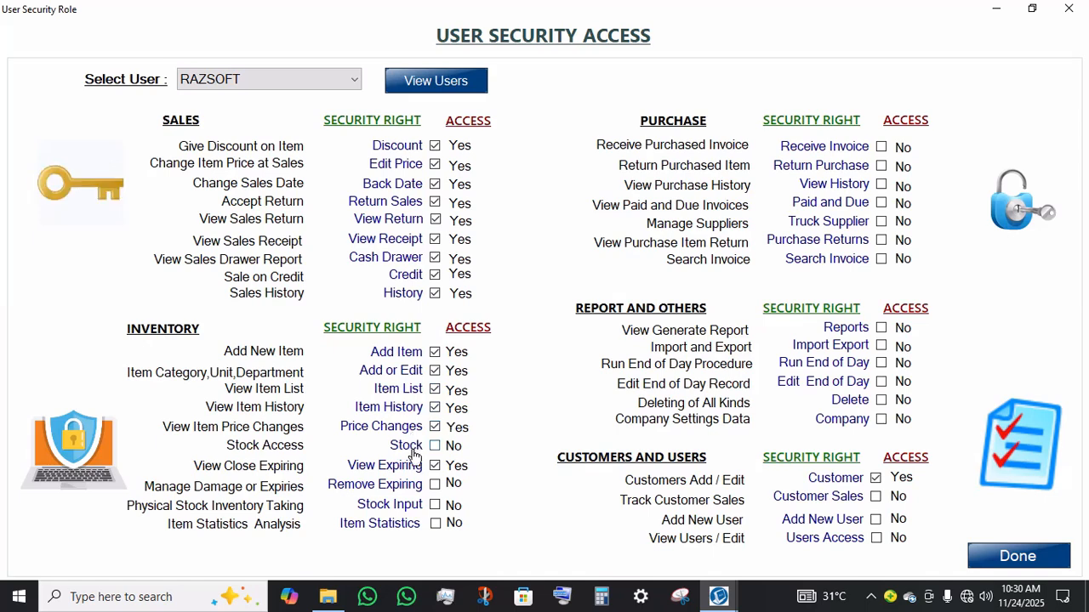
left_click(408, 485)
left_click(406, 509)
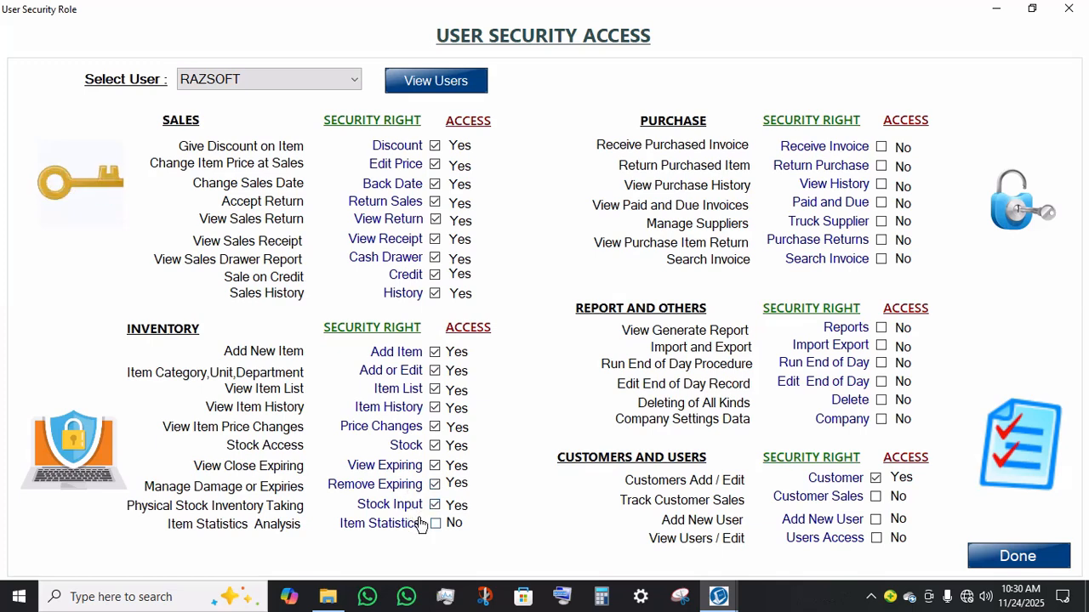
left_click(429, 523)
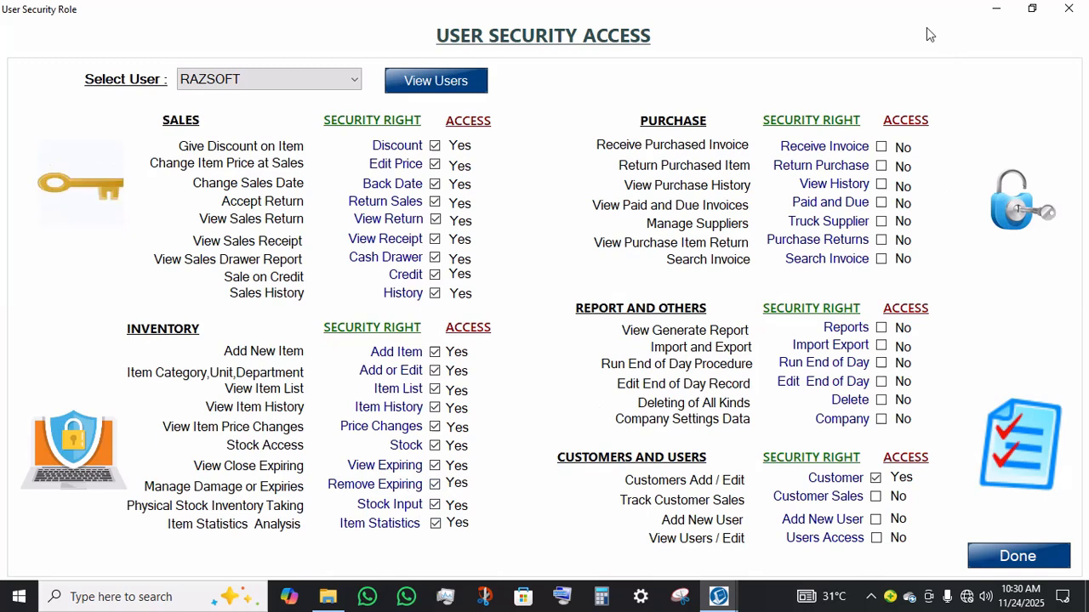
Step: Grant all purchase rights: Receive Invoice, Return Purchase, View History, Paid and Due, Purchase Returns, Truck Supplier and Search Invoice
left_click(853, 146)
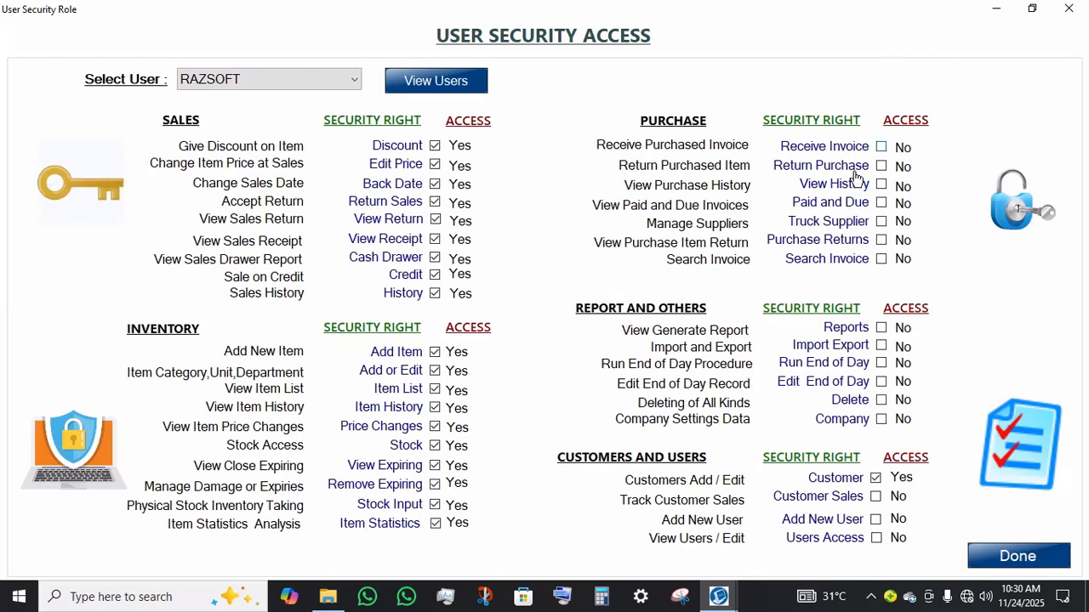
left_click(858, 170)
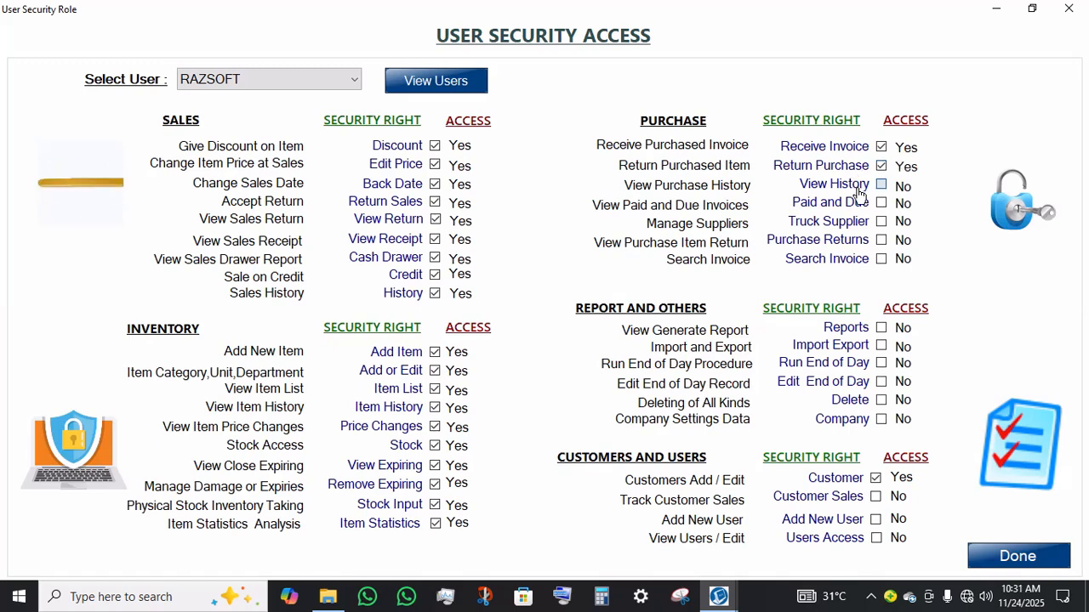
left_click(857, 189)
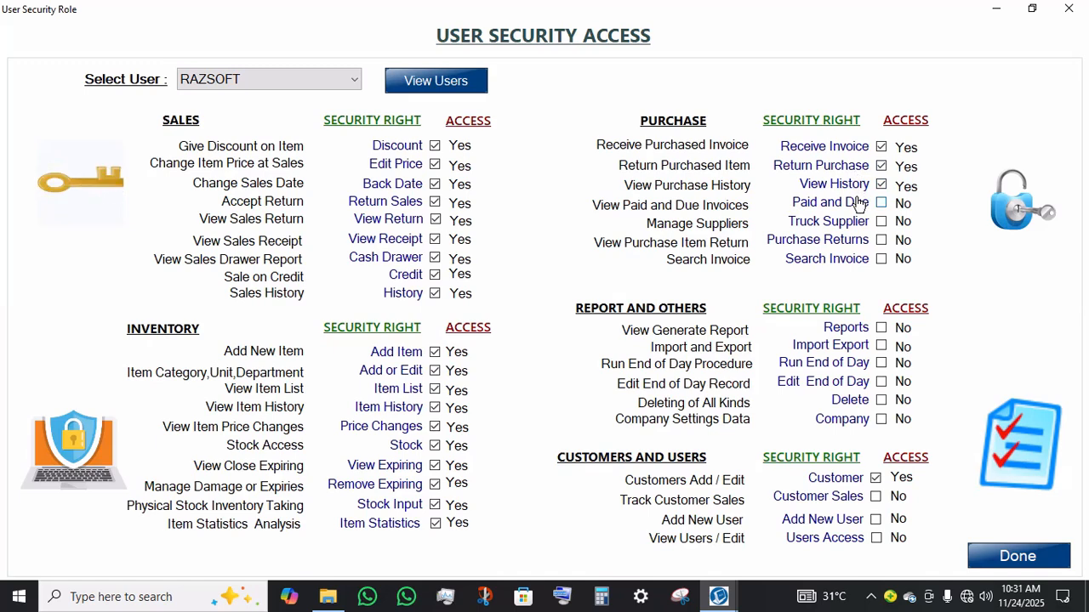
left_click(854, 214)
left_click(852, 245)
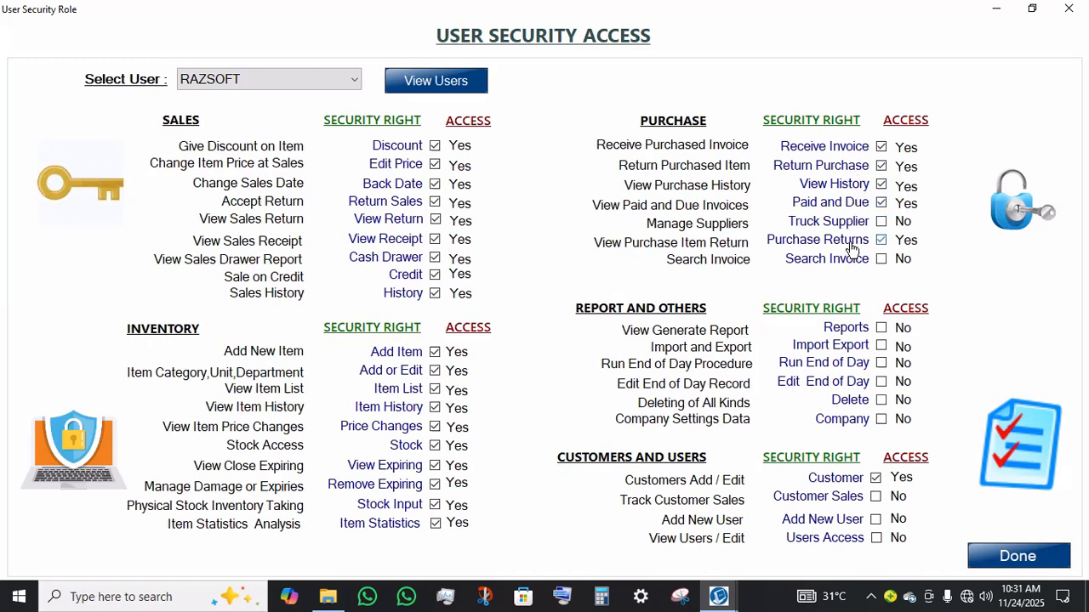
left_click(861, 227)
left_click(849, 262)
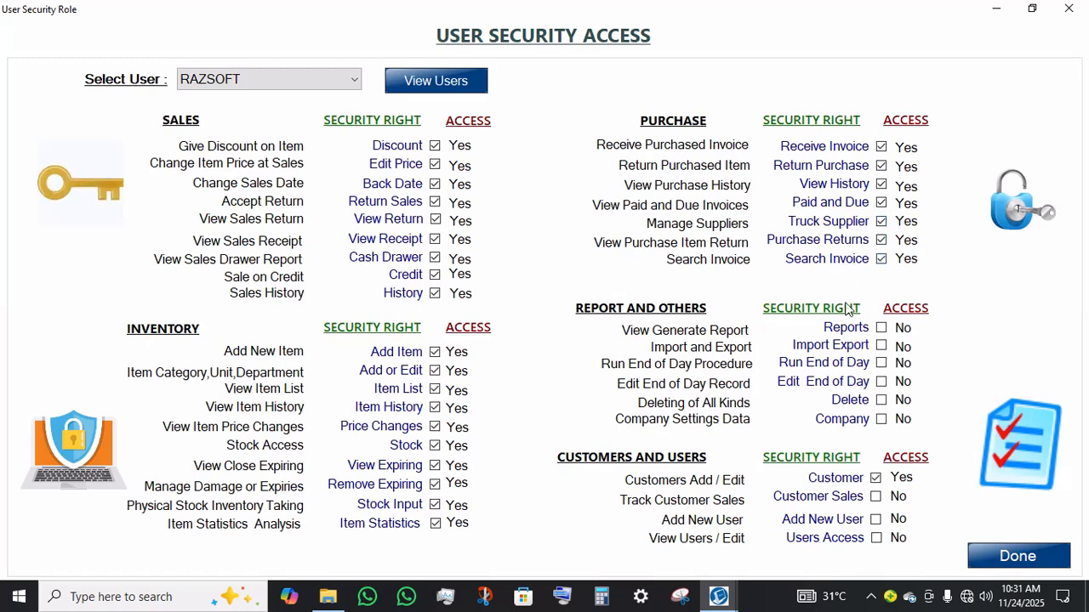
Step: Grant the Reports, Import Export, Run End of Day, Edit End of Day, Delete and Company rights
left_click(848, 349)
left_click(858, 330)
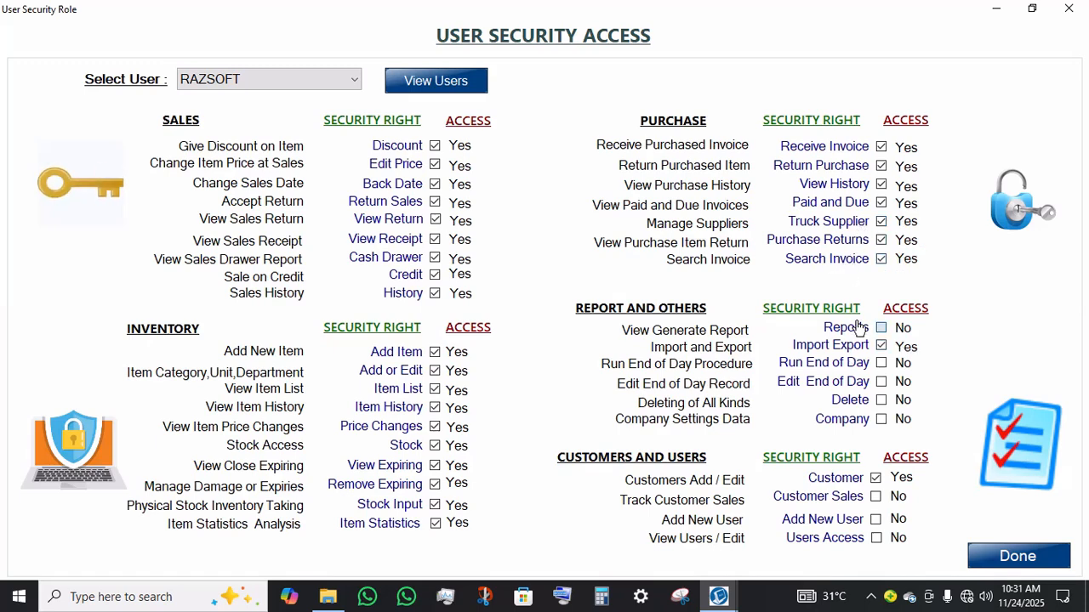
left_click(848, 366)
left_click(844, 383)
left_click(856, 401)
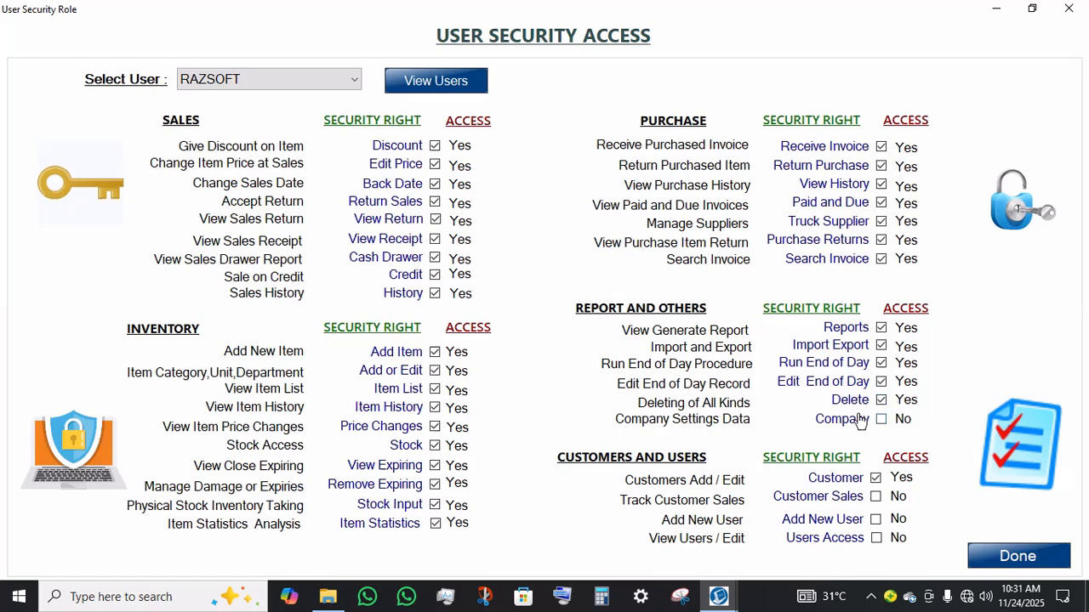
left_click(861, 421)
Step: Grant Customer Sales, Users Access and Add New User rights, then save the security settings
left_click(868, 500)
left_click(823, 541)
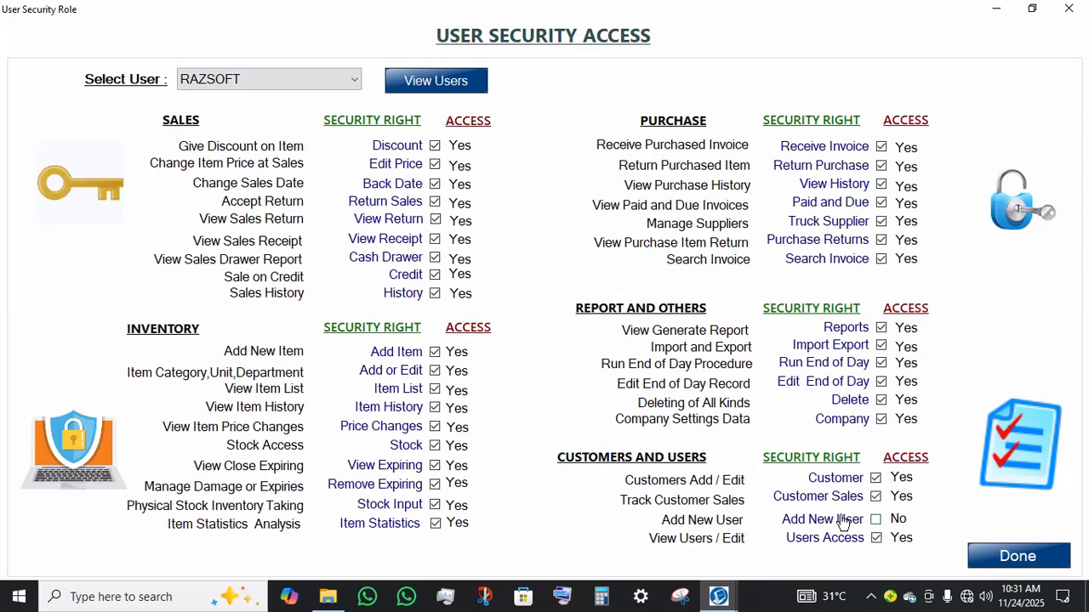
left_click(842, 520)
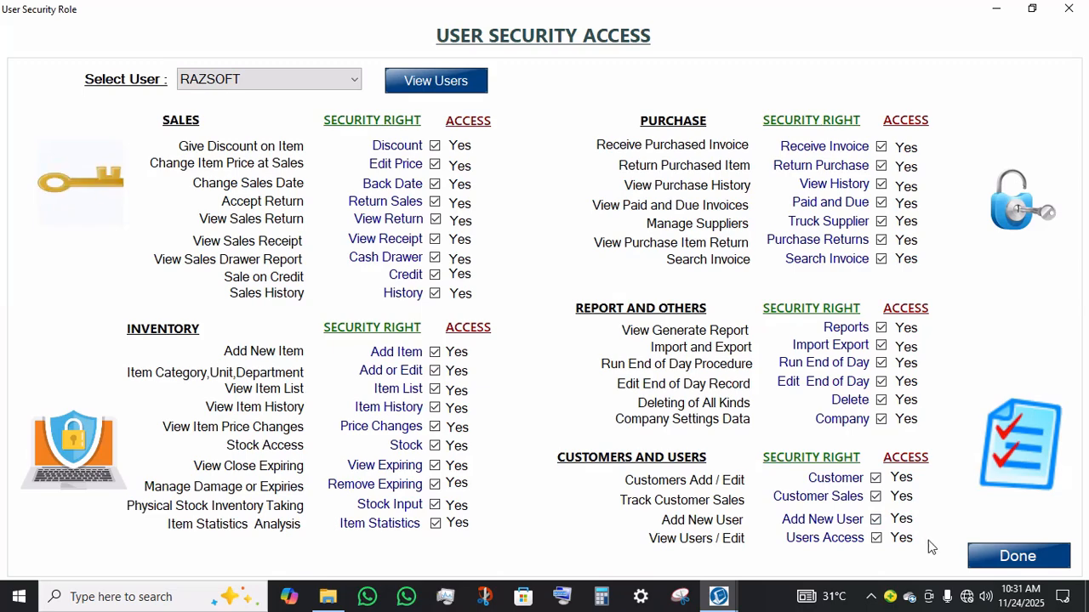
left_click(978, 558)
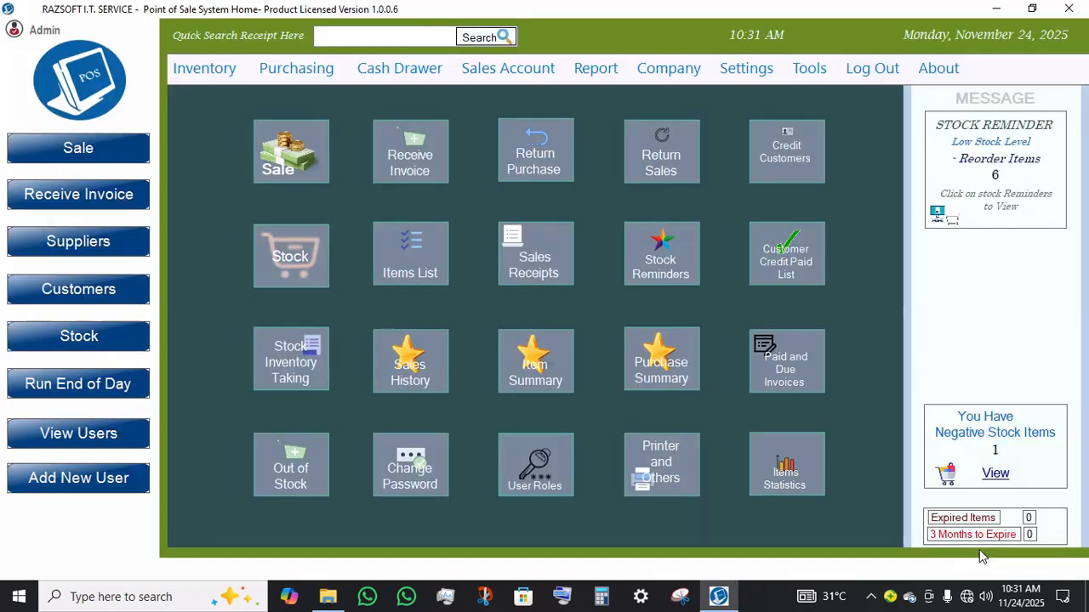
Step: Log out of the Admin account
left_click(553, 69)
mouse_move(732, 70)
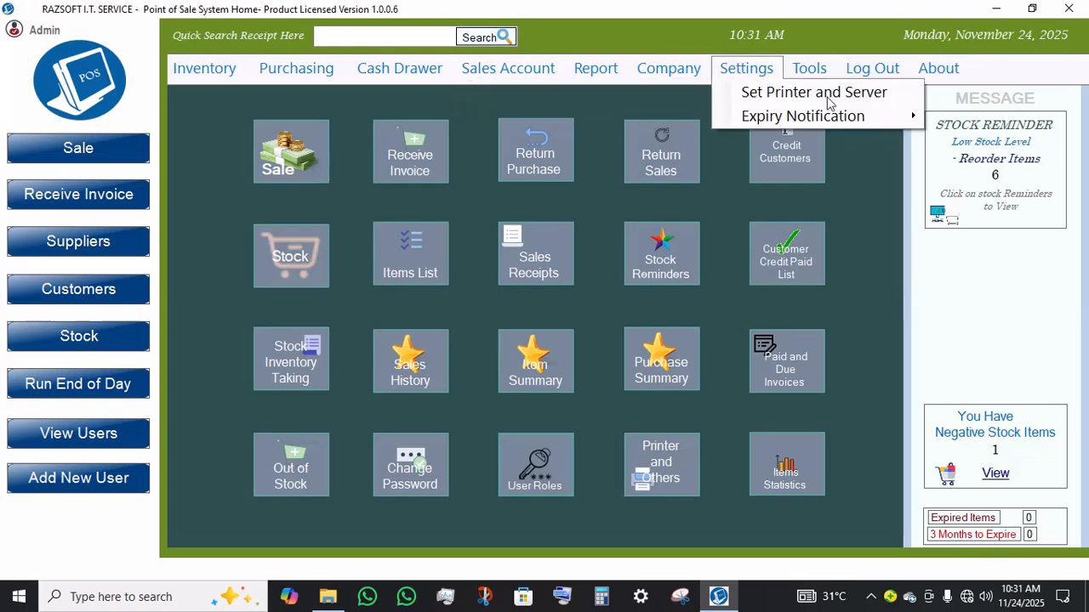
mouse_move(902, 71)
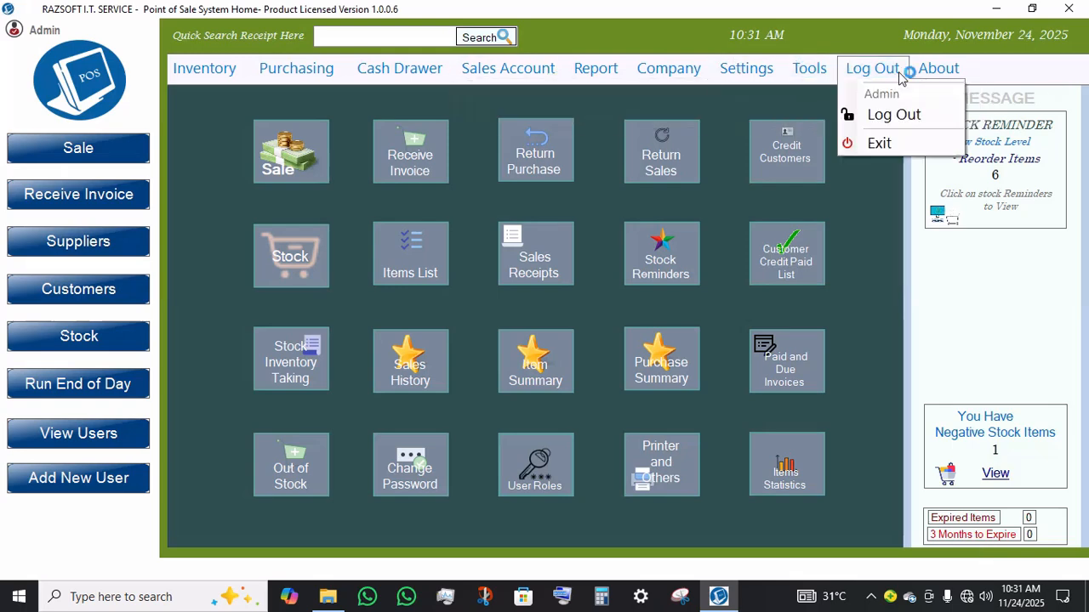
left_click(910, 115)
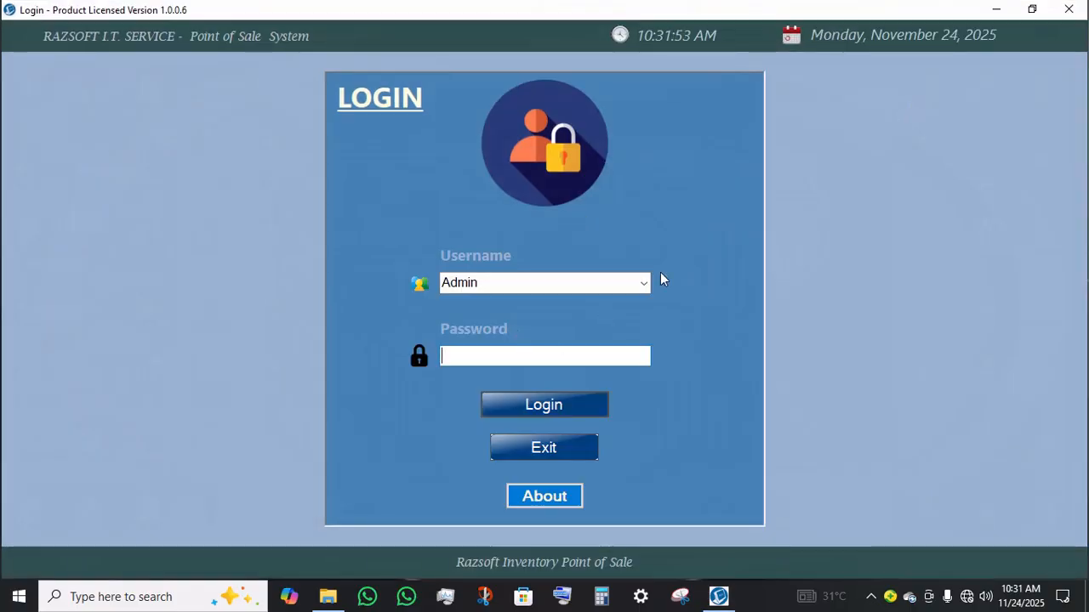
Step: Log in as RAZSOFT with the account password
left_click(529, 281)
key("BackSpace")
type("razSOFT")
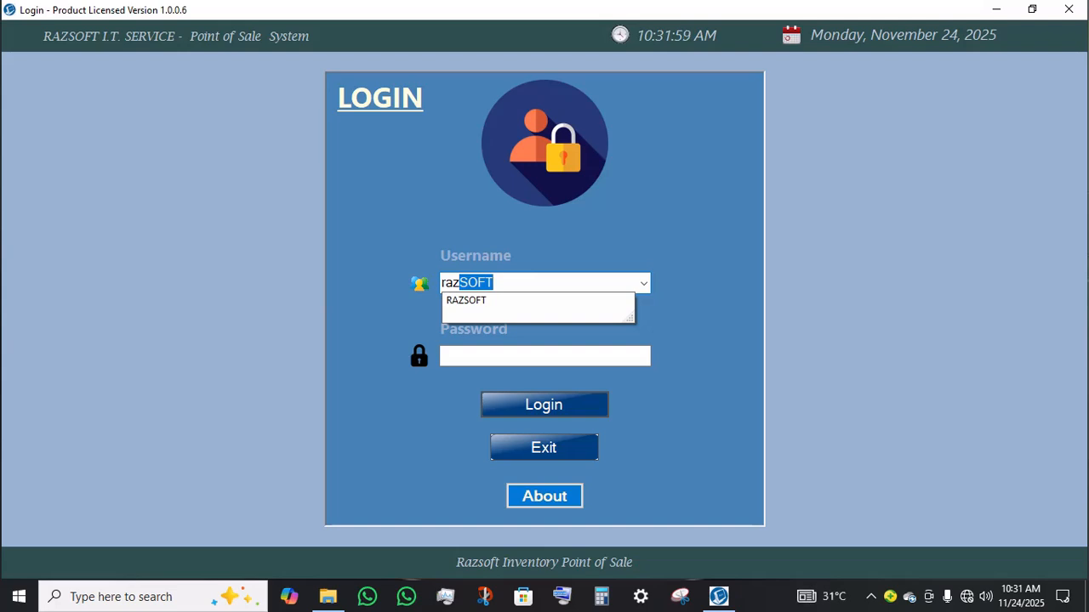
key("Tab")
key("Tab")
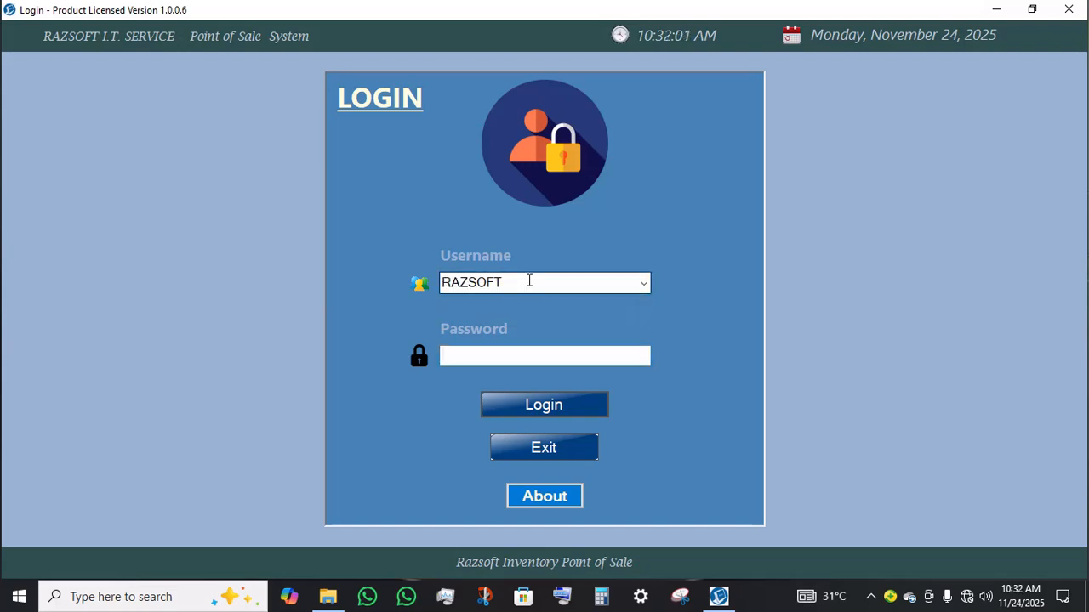
type("•••")
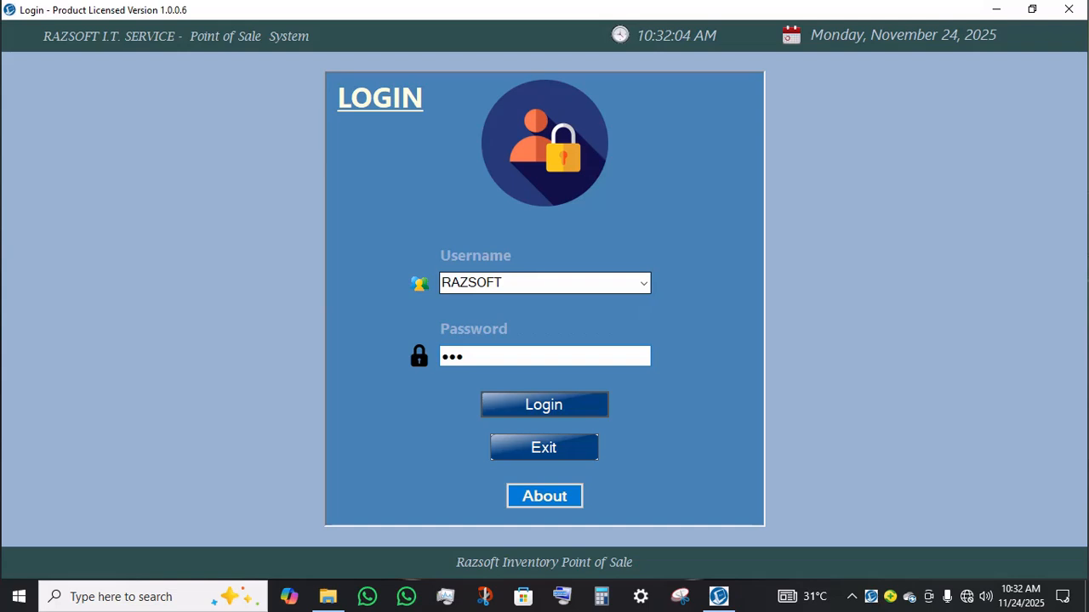
key("Return")
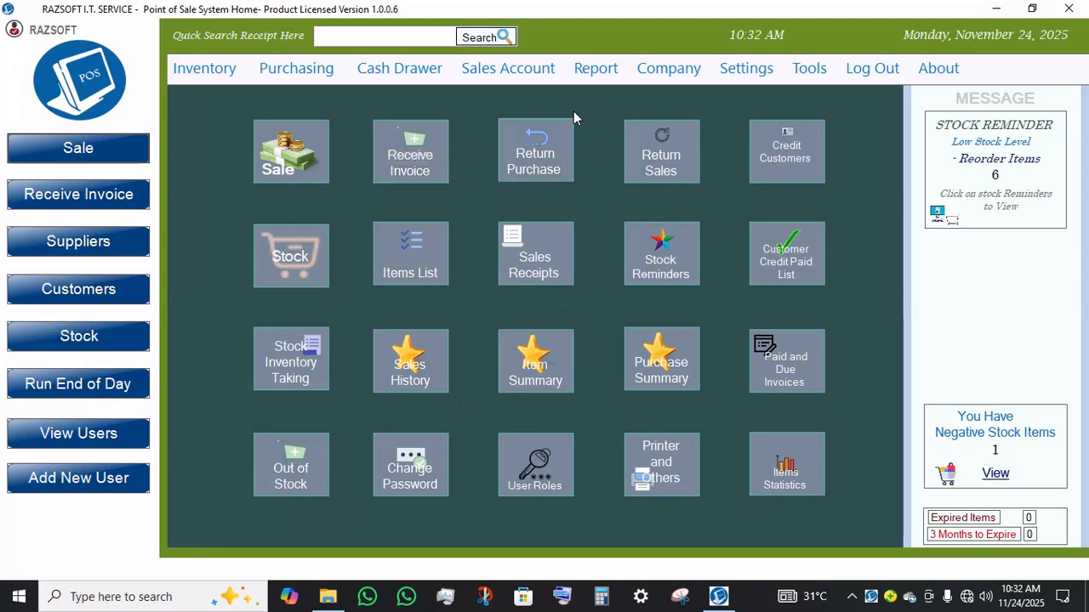
Step: Open the Sale screen and return to the home screen
left_click(311, 141)
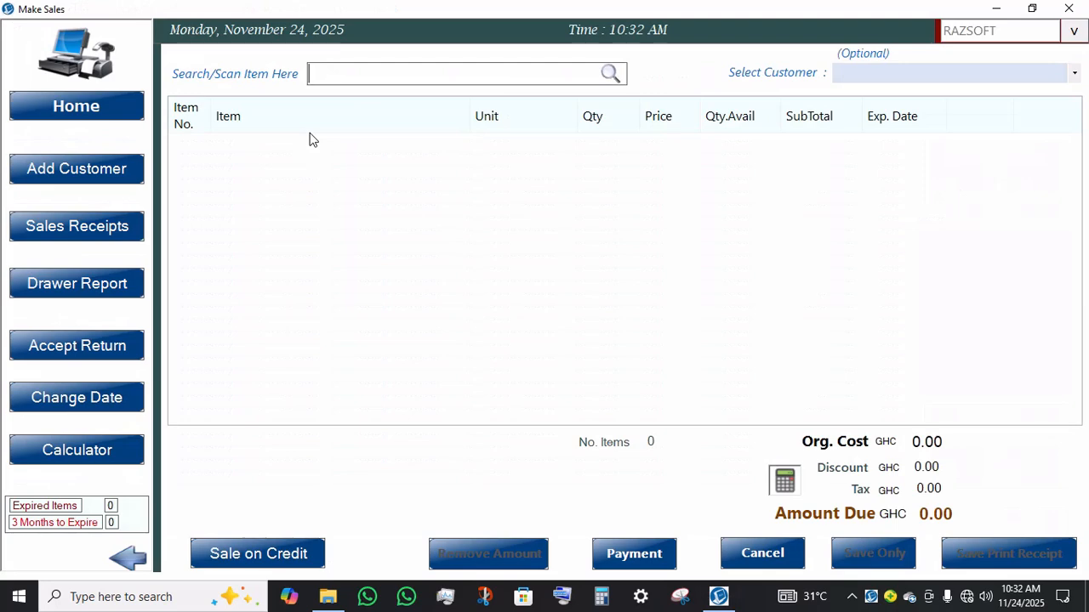
left_click(88, 118)
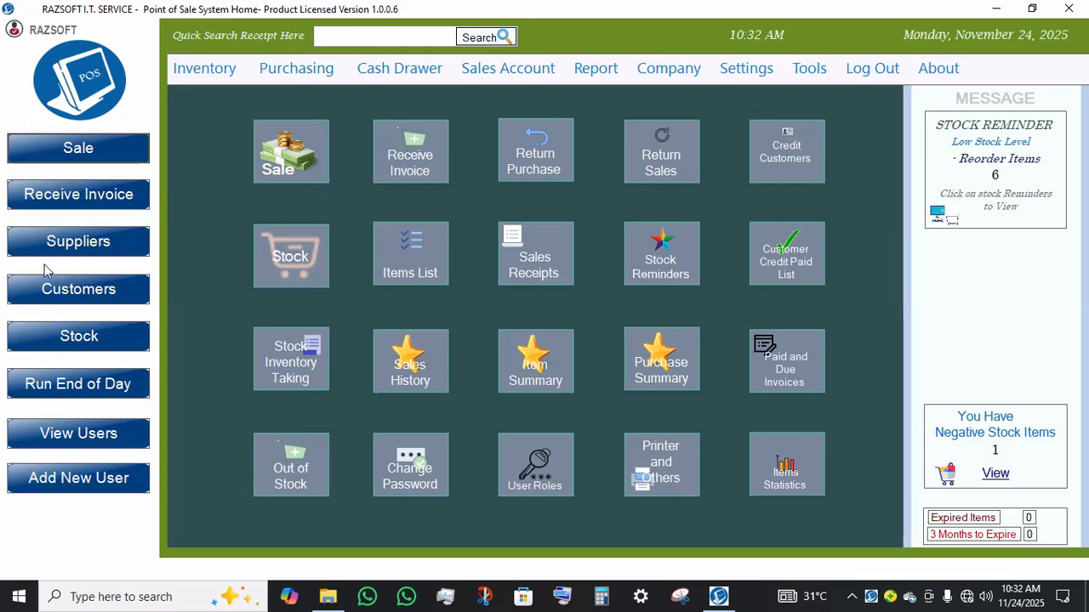
Step: Open Customers and add a new customer named MR. RAZSOFT
left_click(79, 290)
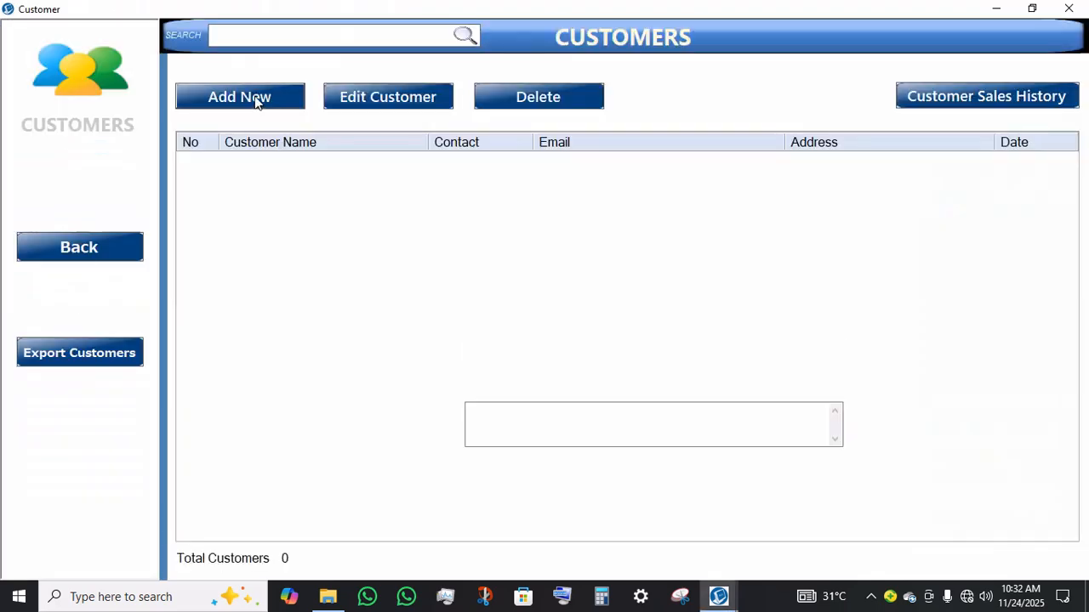
left_click(256, 99)
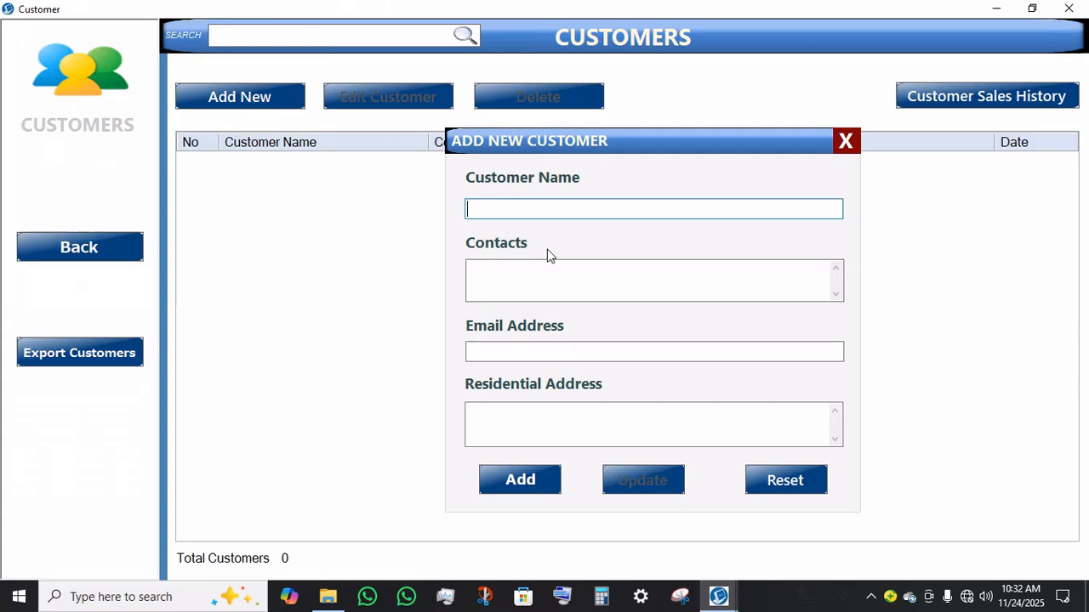
type("raz")
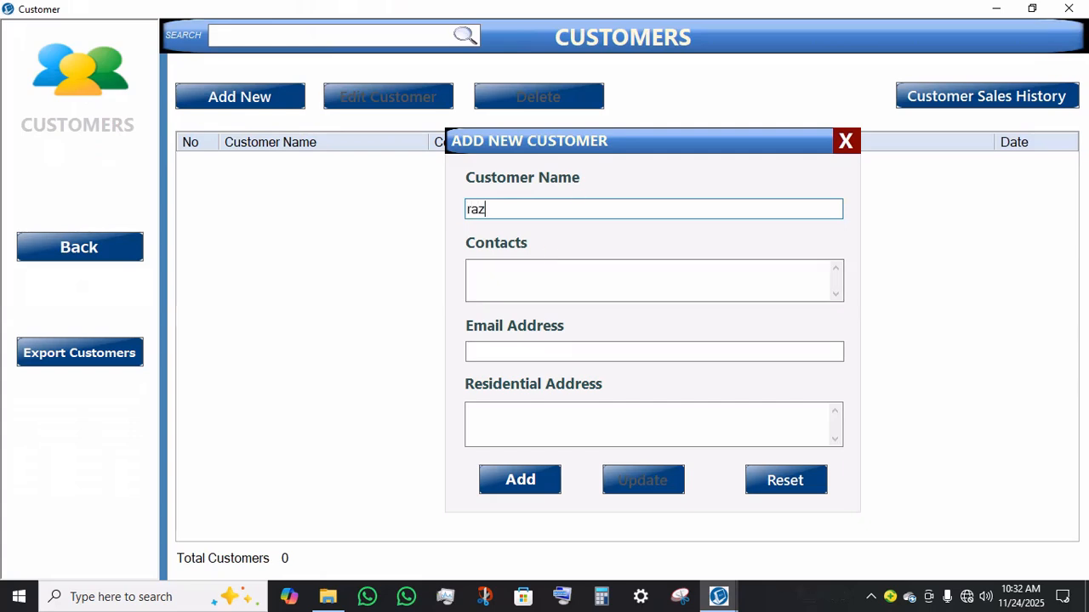
key("BackSpace")
key("BackSpace")
key("BackSpace")
type("MR. ")
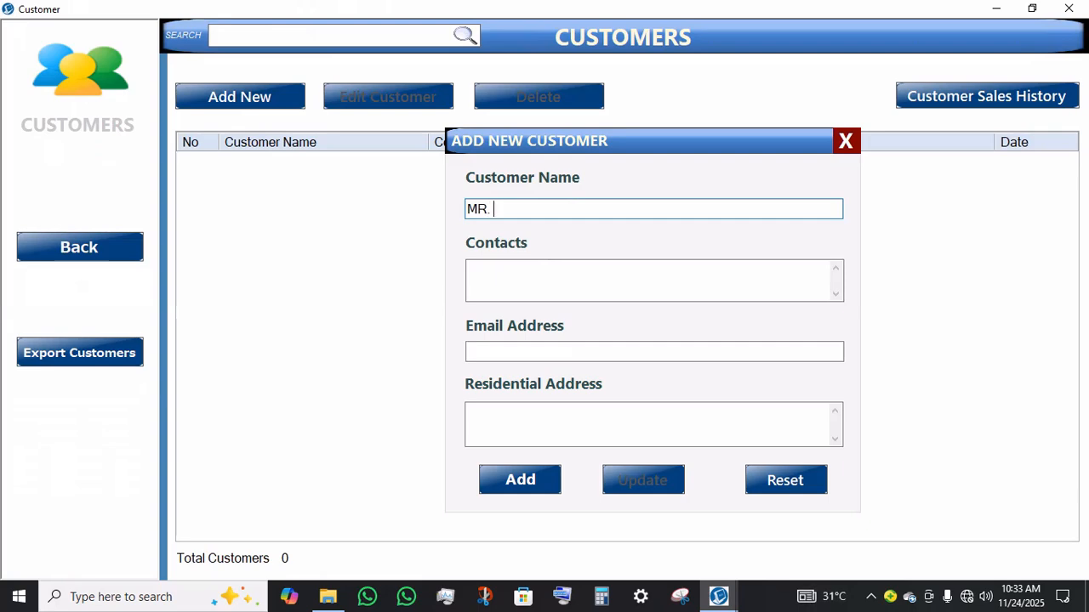
type("RAZSOFT")
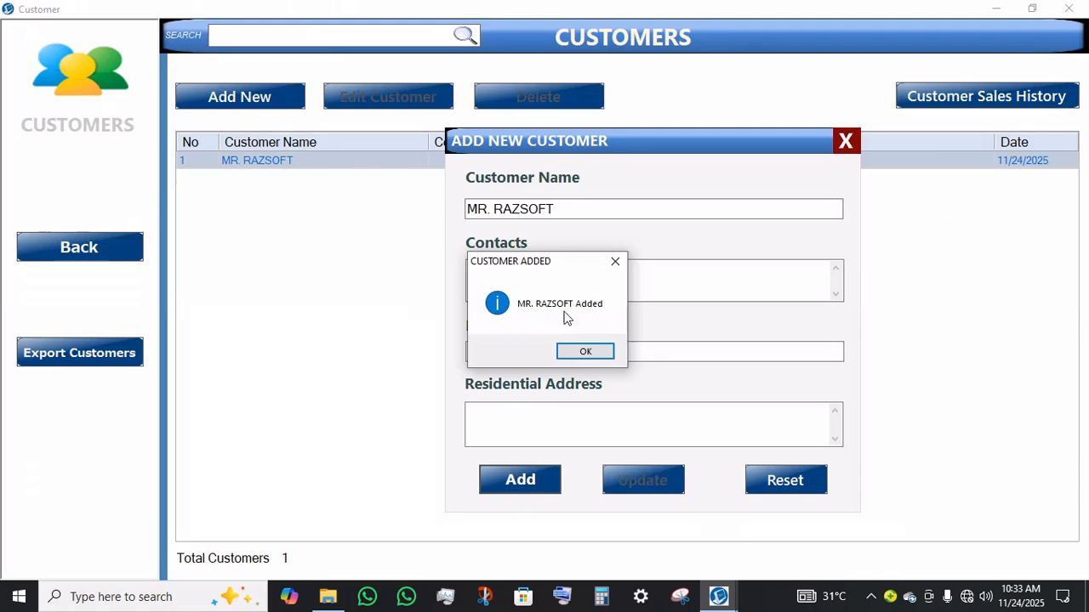
key("Return")
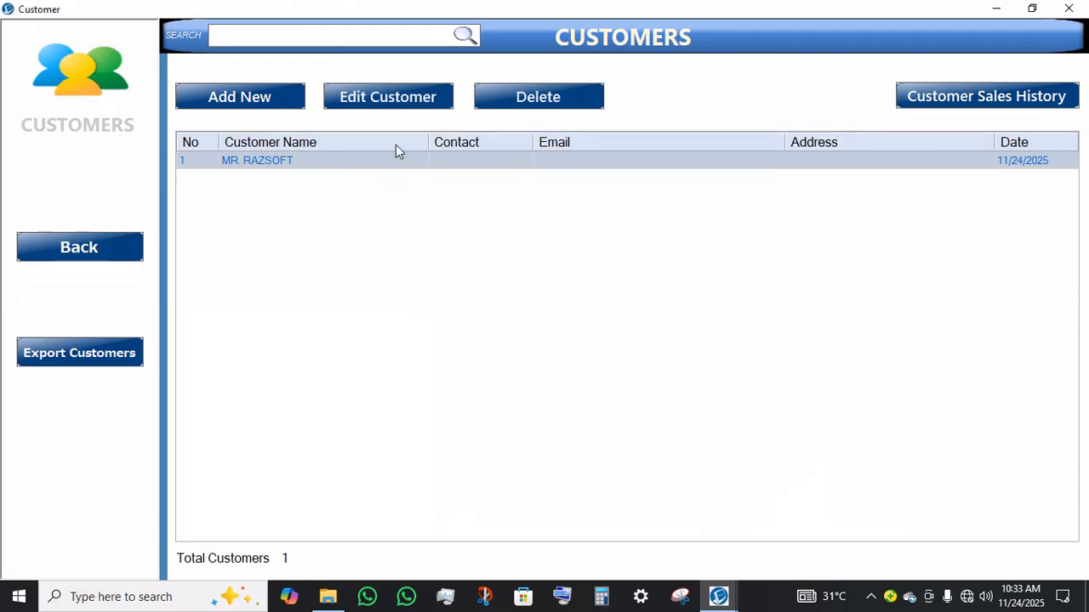
Step: Edit the MR. RAZSOFT customer to add the customer's contact phone number and update it
left_click(408, 107)
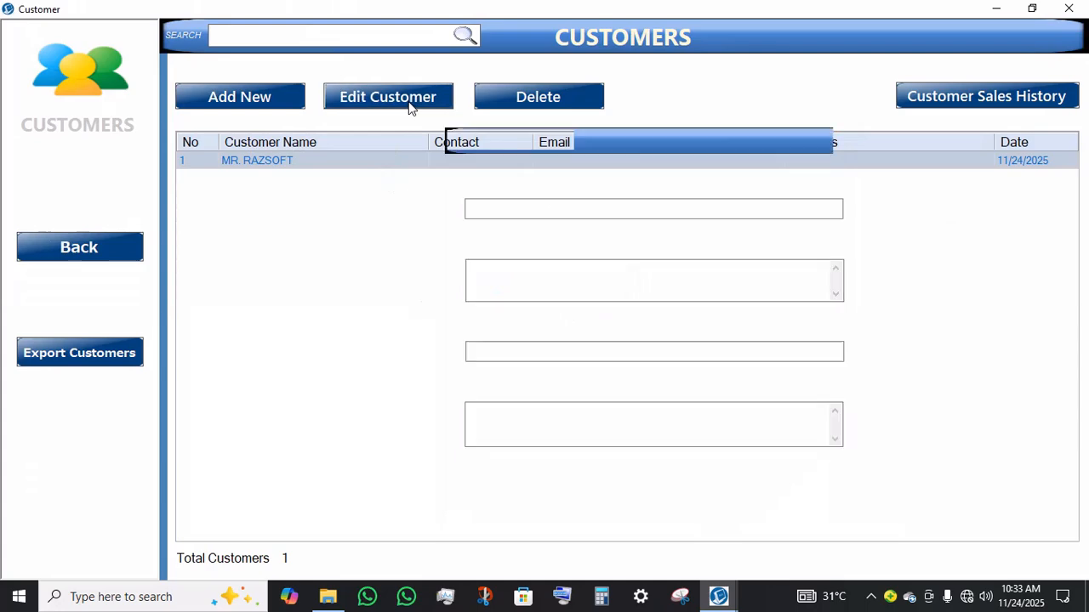
left_click(499, 349)
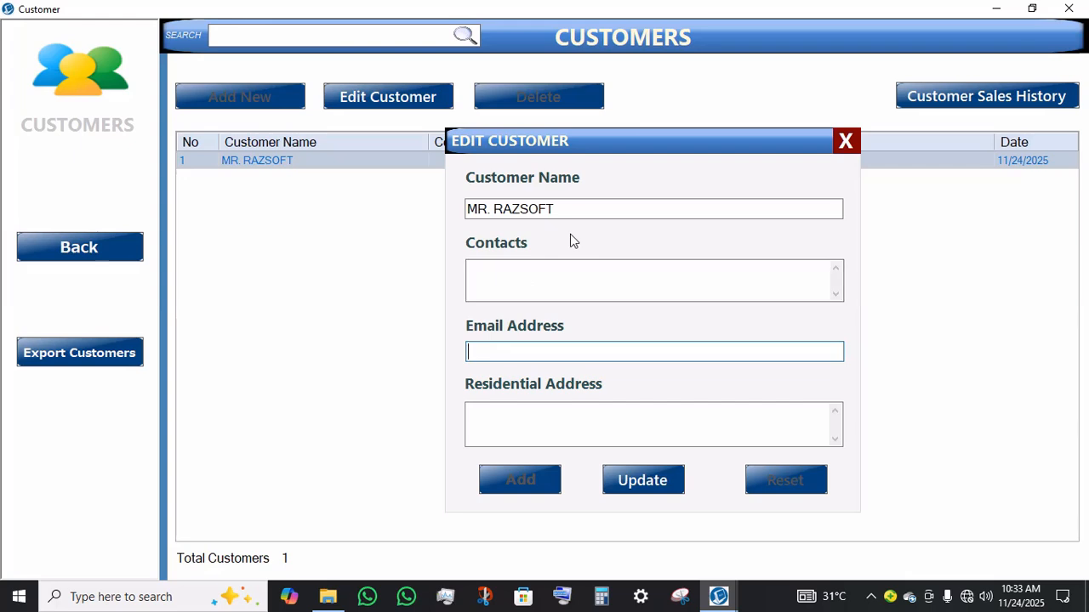
left_click(550, 284)
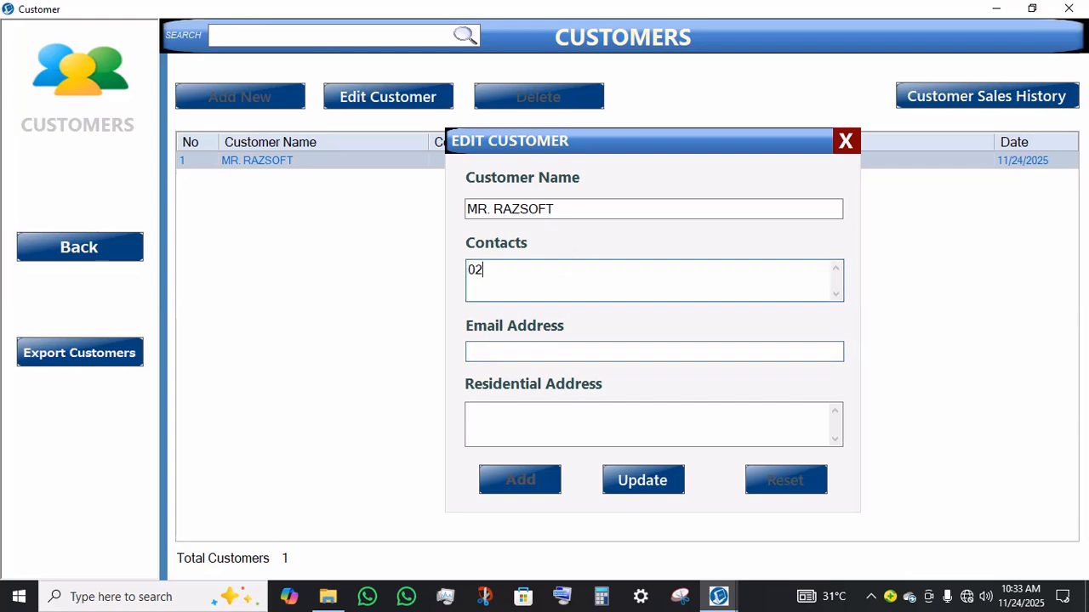
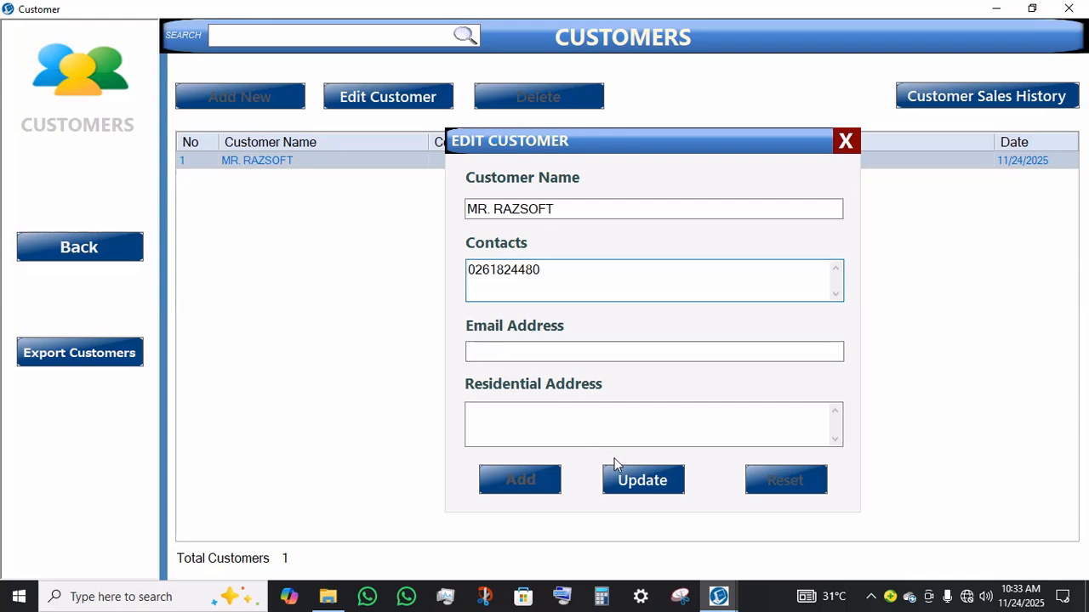
left_click(623, 467)
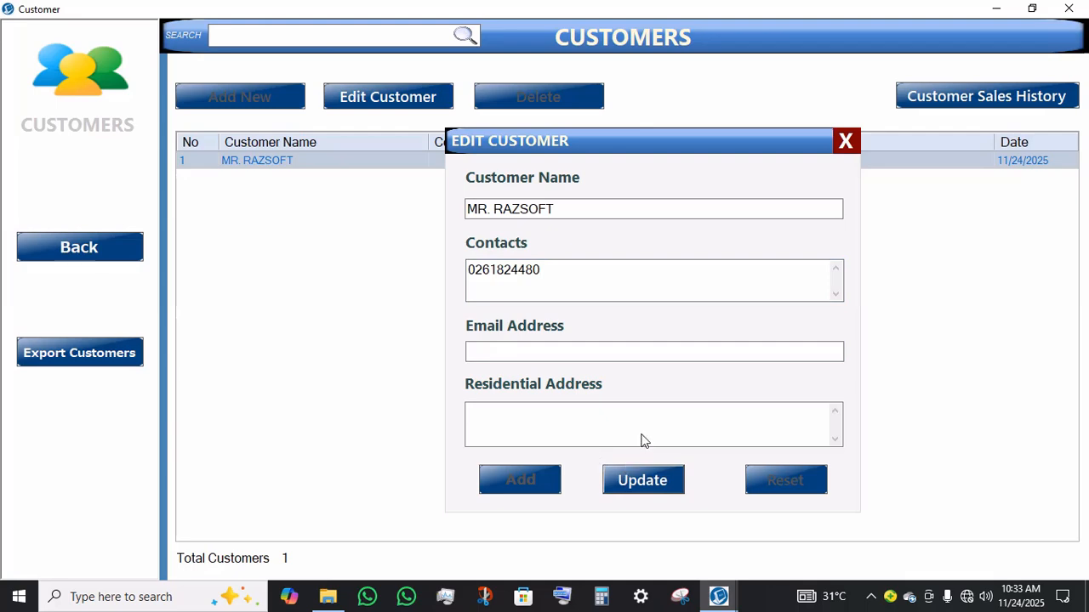
key("Return")
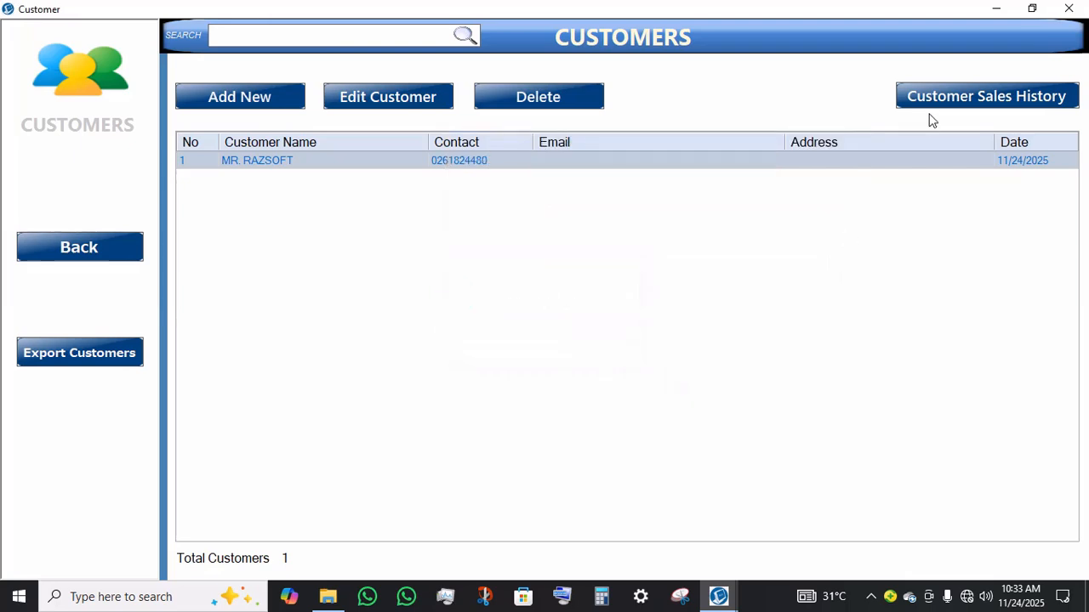
Step: Open the customer sales history for MR. RAZSOFT
left_click(965, 104)
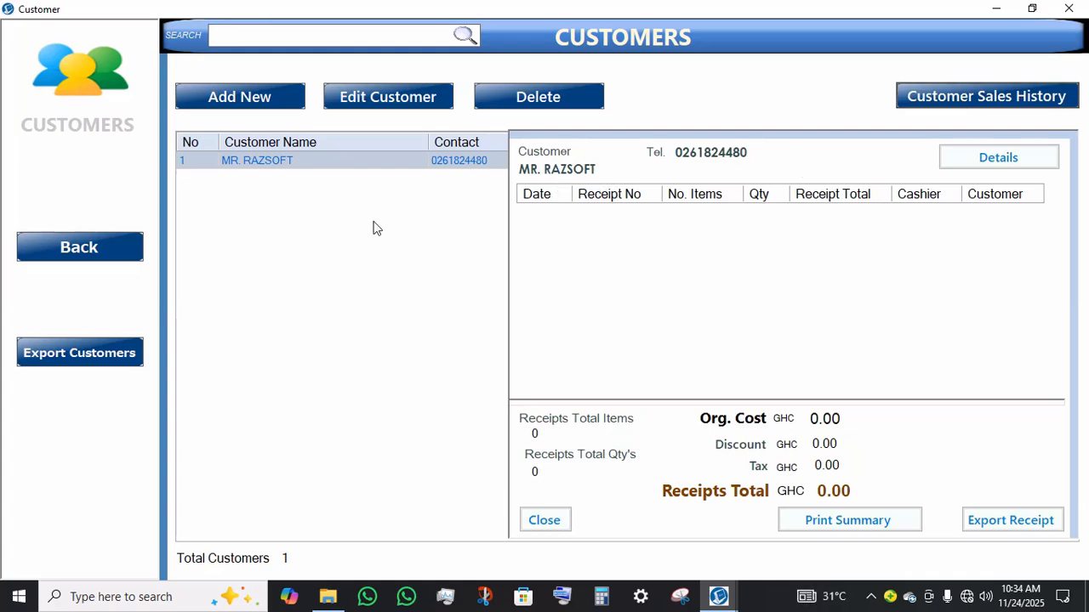
Step: Start a new sale and search for S to add the hard disk, WiFi router, gaming pad, Bluetooth dongle, POS software and MP3 music box
left_click(86, 253)
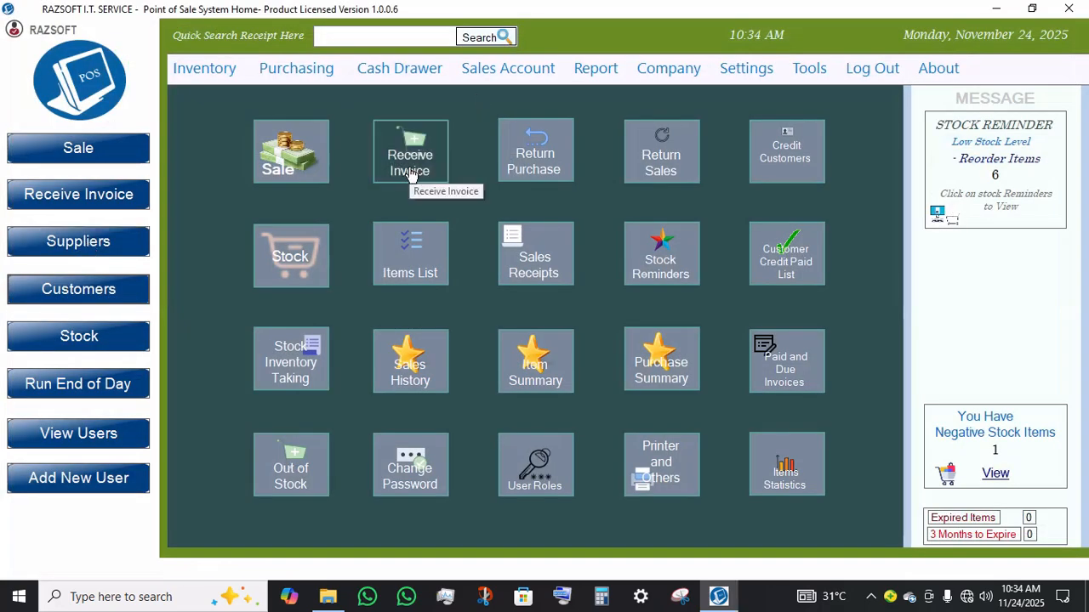
left_click(291, 155)
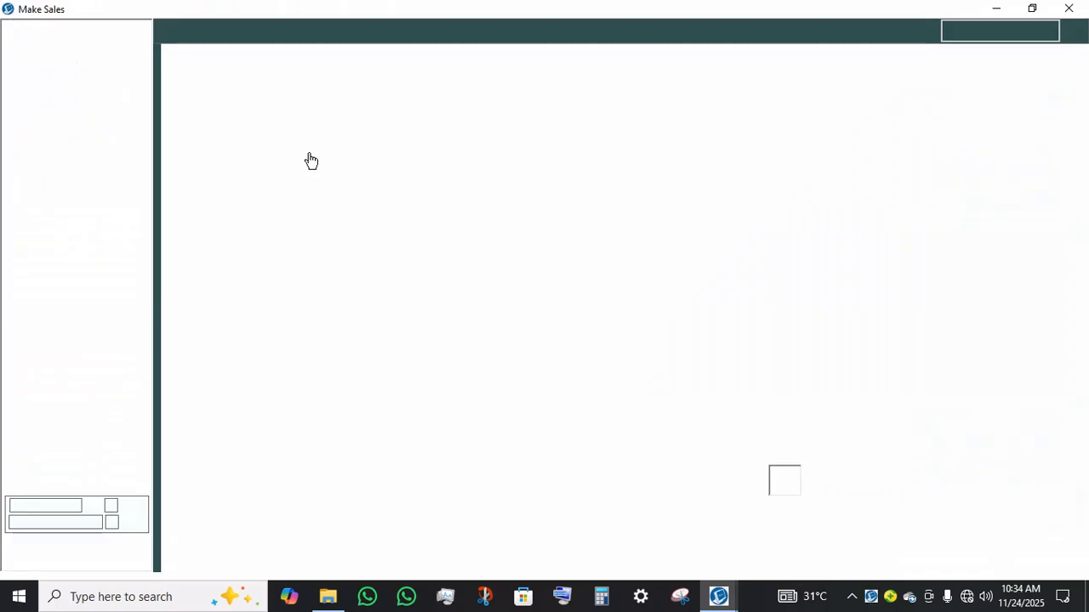
type("S")
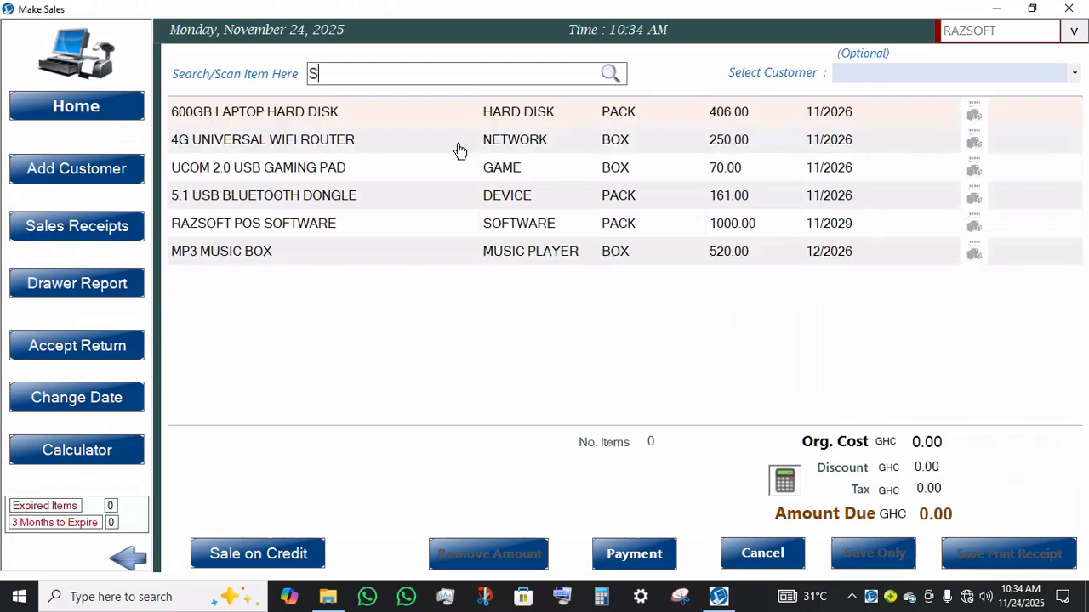
left_click(521, 123)
type("S")
left_click(508, 141)
type("S")
left_click(496, 173)
type("S")
left_click(480, 204)
type("S")
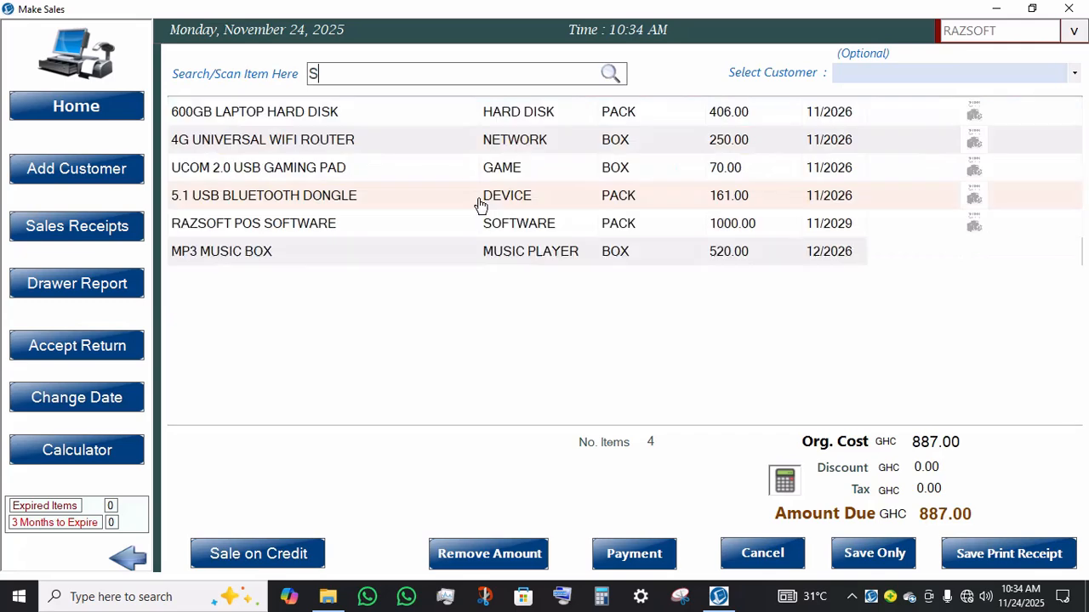
left_click(482, 231)
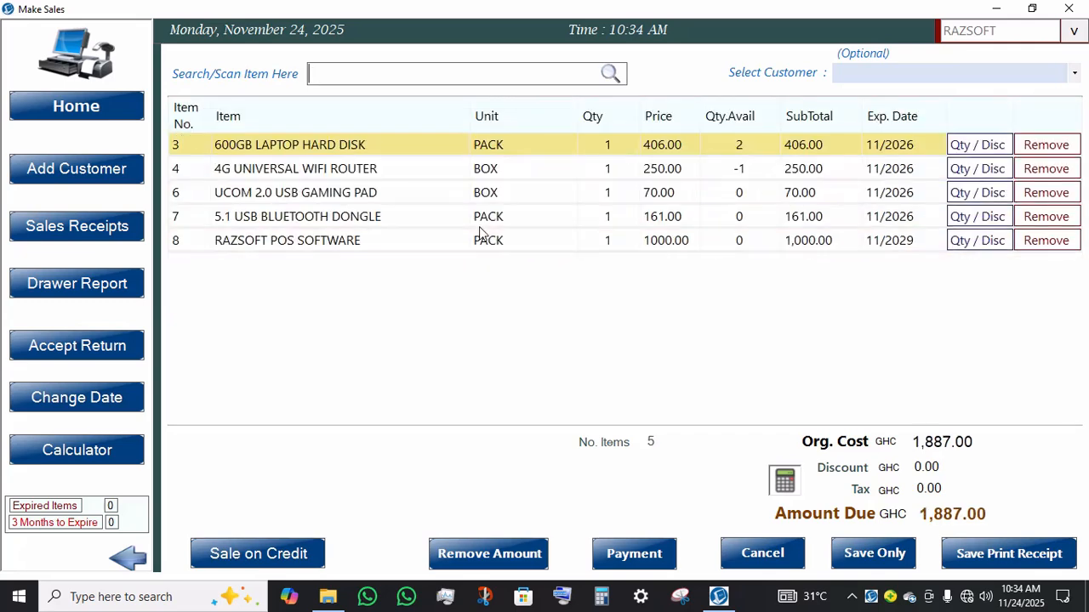
type("S")
left_click(471, 262)
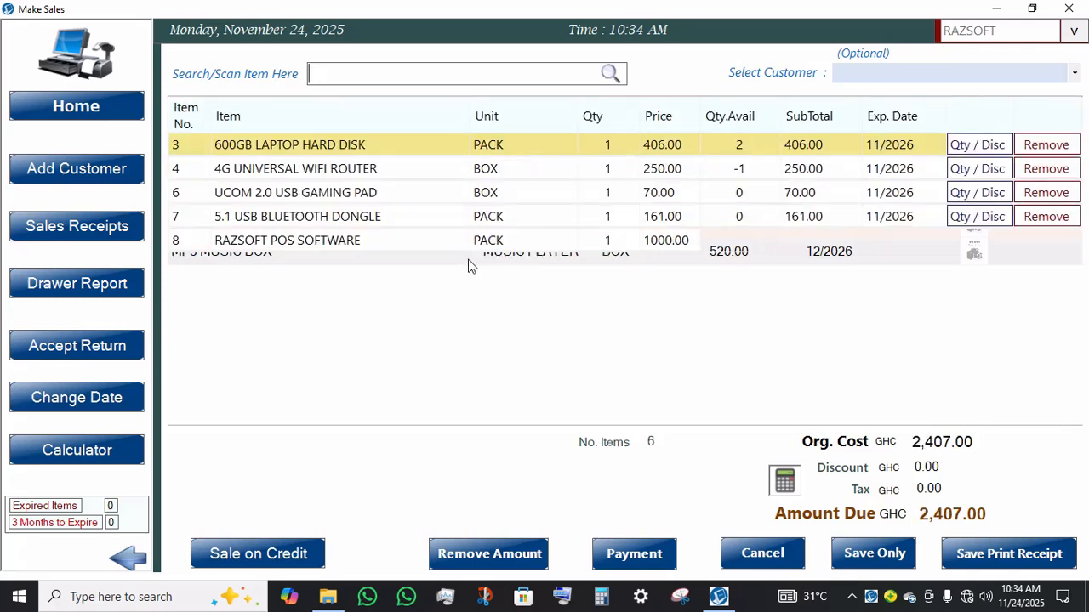
Step: Set the quantities of the UCOM USB gaming pad and the 5.1 USB Bluetooth dongle to 2 each
left_click(632, 199)
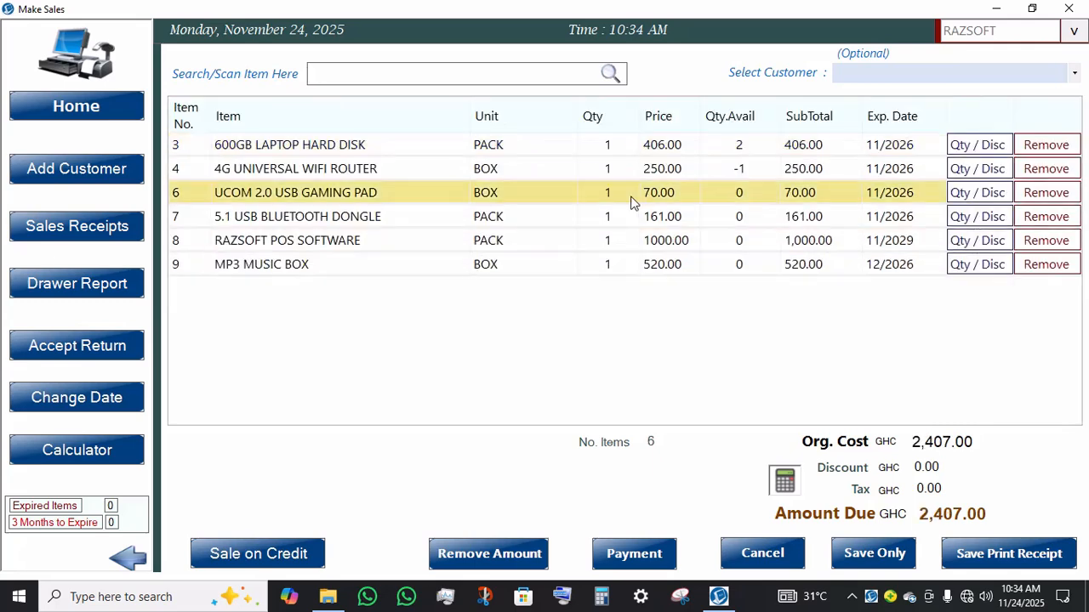
left_click(610, 221)
type("2")
left_click(616, 198)
type("2")
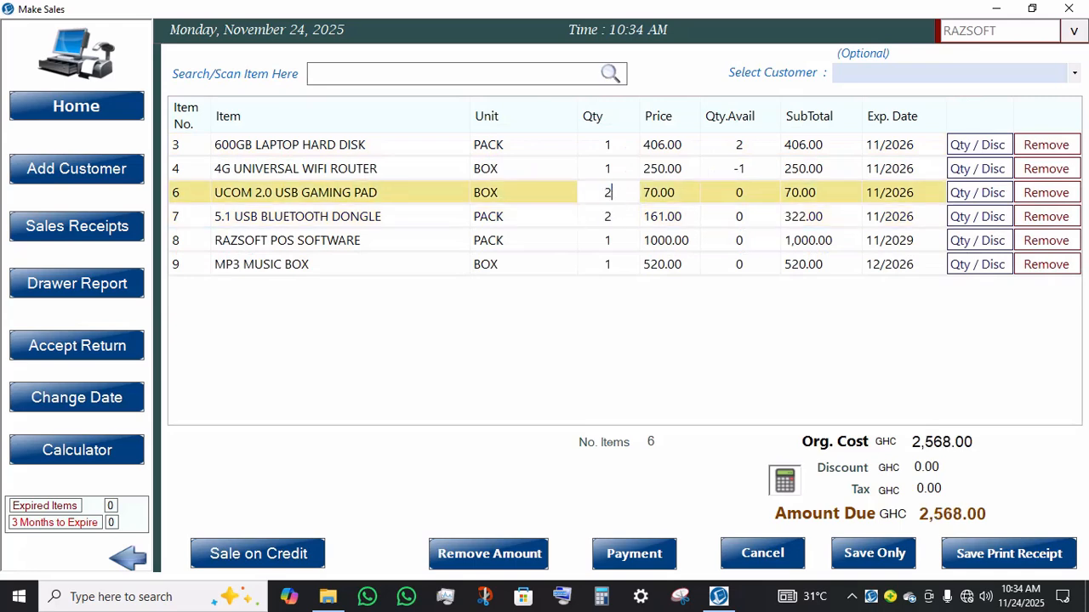
Step: Set the MP3 music box's original price to 530 and its quantity to 2
left_click(619, 263)
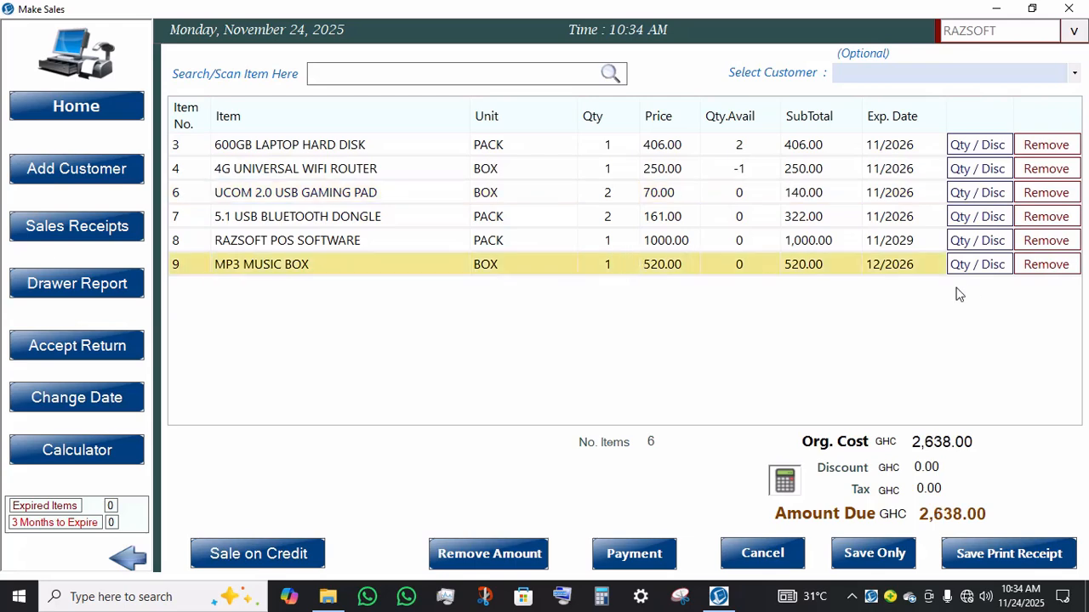
left_click(969, 266)
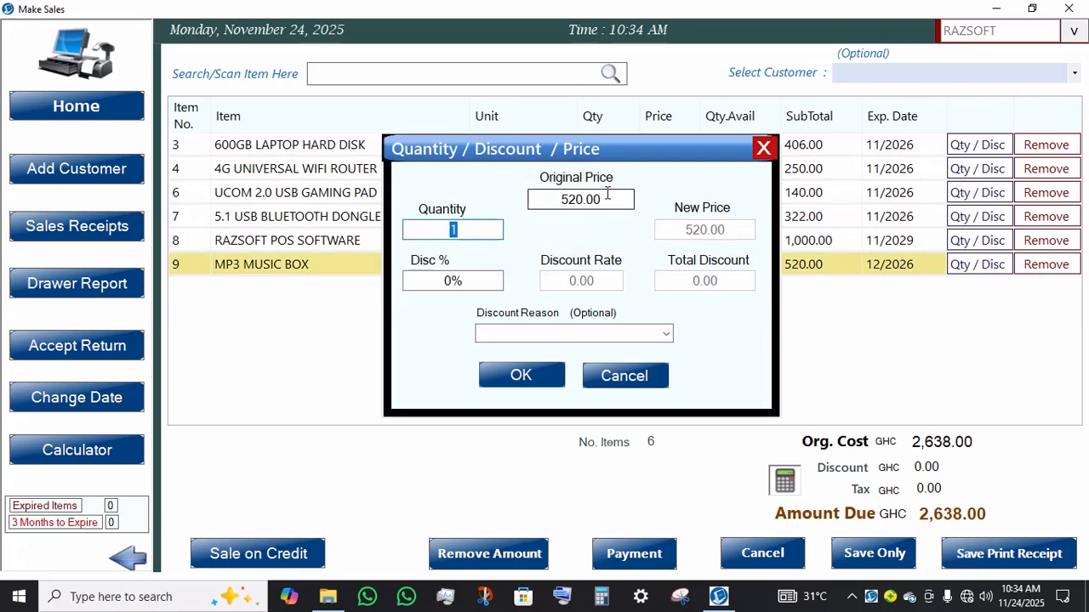
left_click(609, 199)
left_click_drag(609, 201, 468, 215)
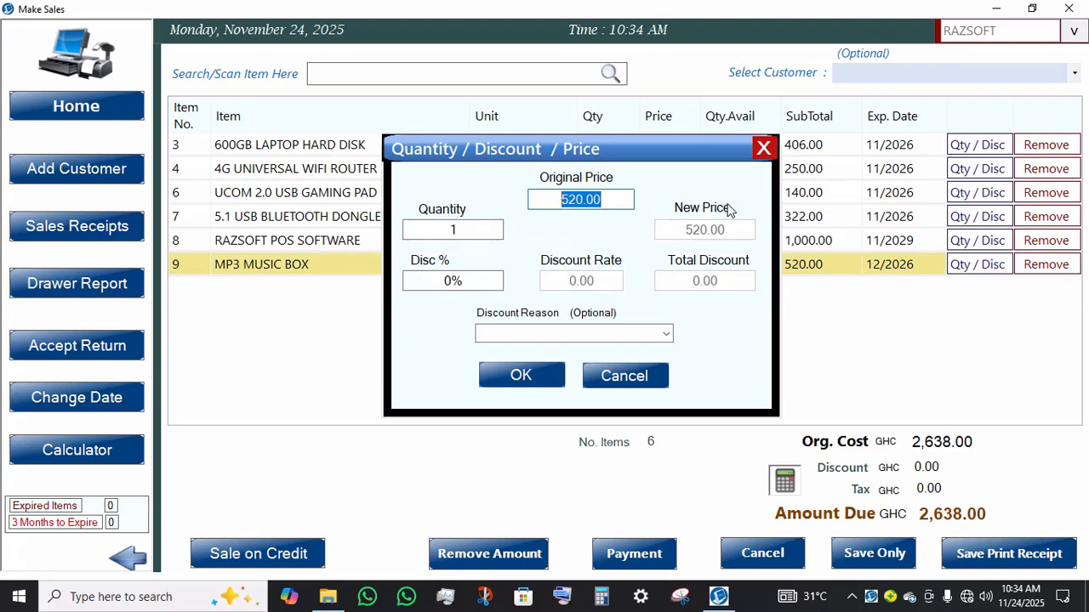
type("530")
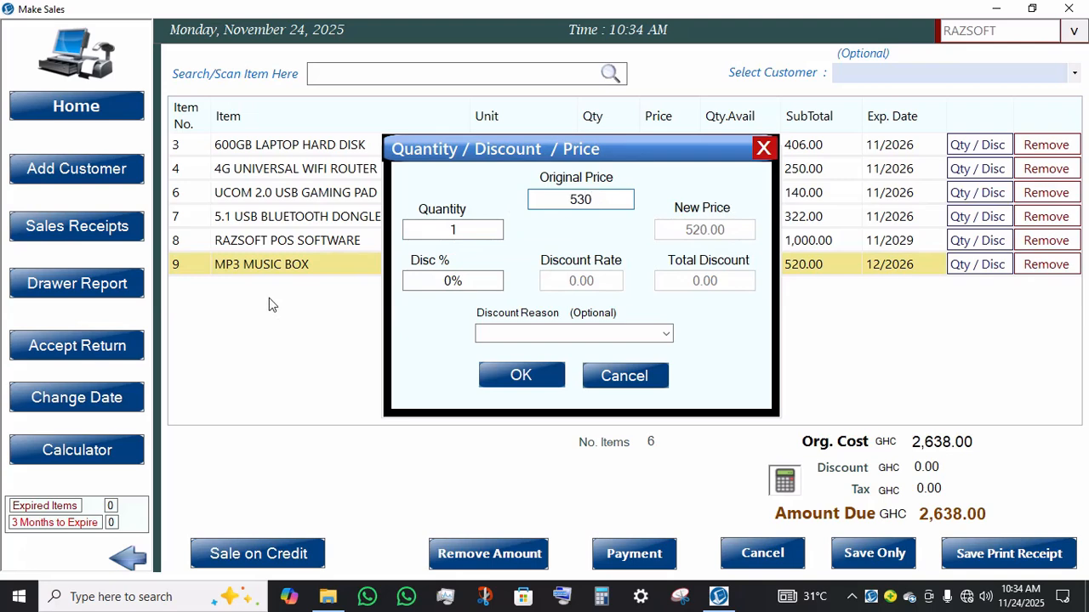
left_click(472, 233)
key("BackSpace")
type("2")
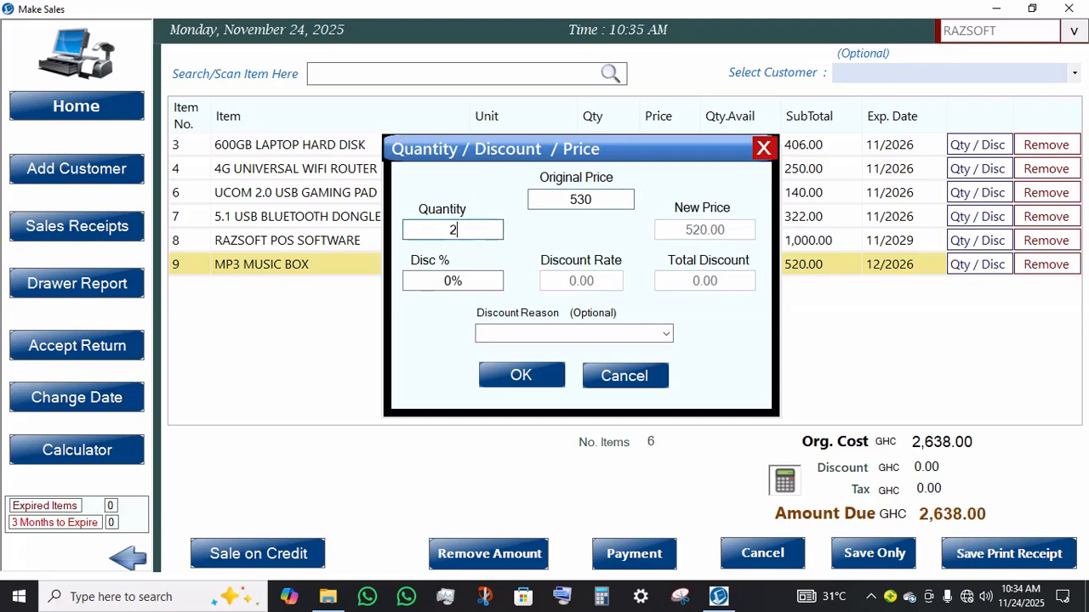
left_click(500, 373)
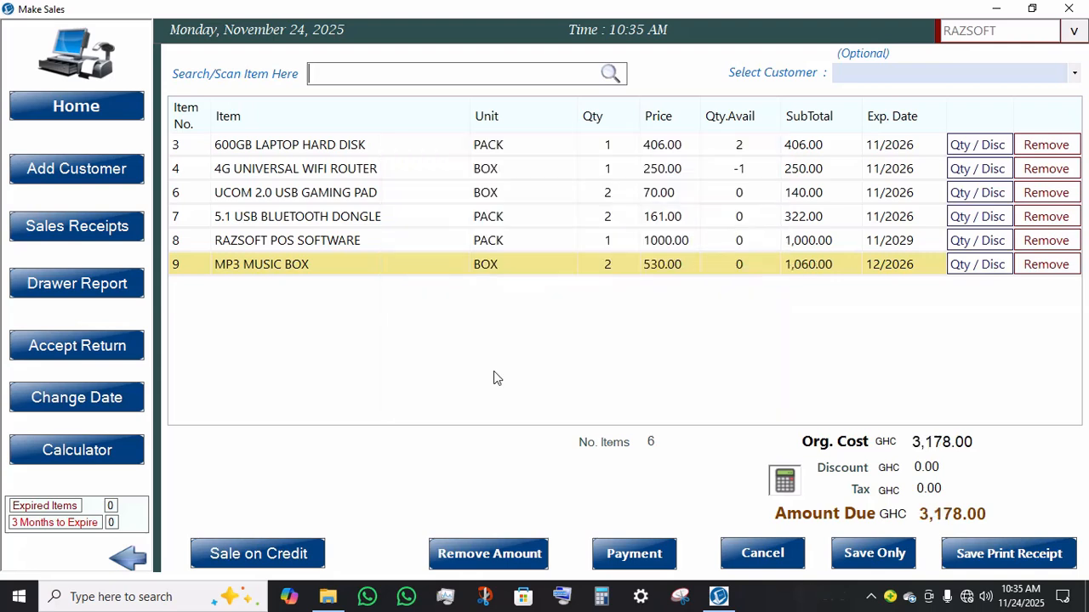
left_click(647, 203)
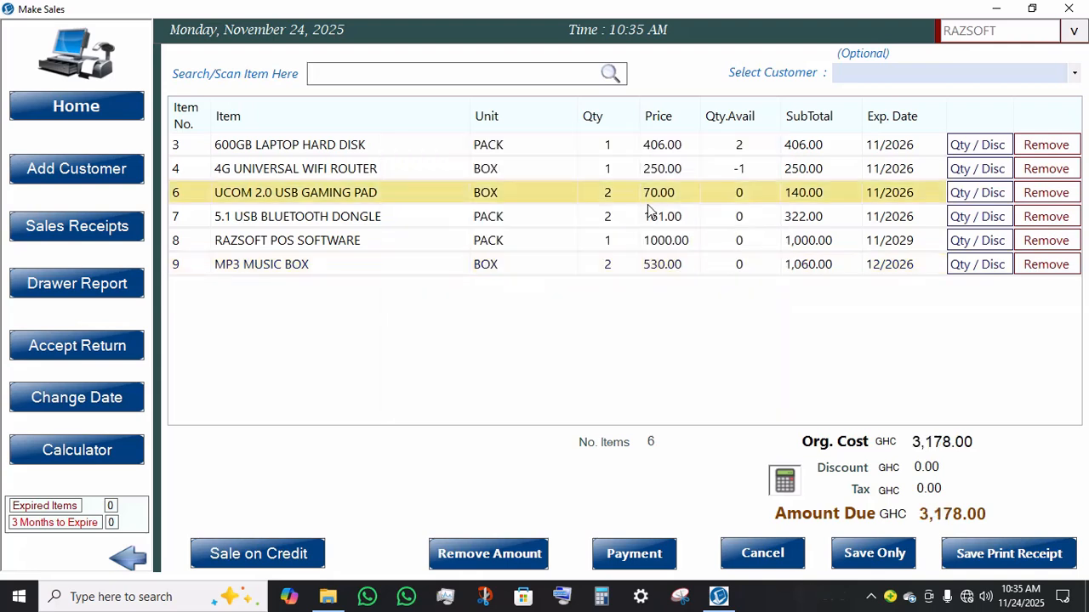
left_click(635, 250)
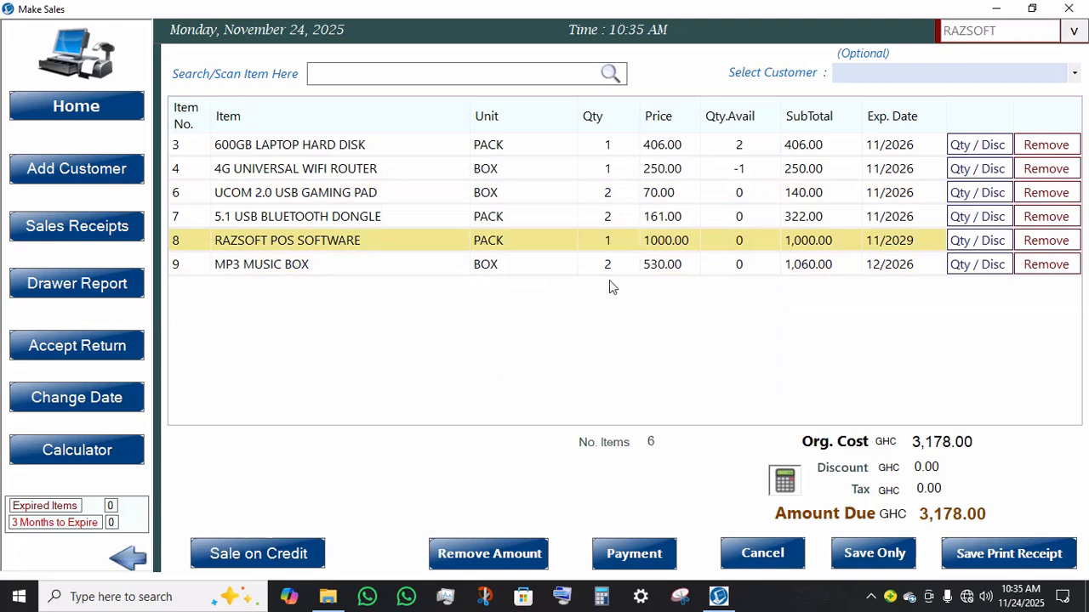
left_click(626, 268)
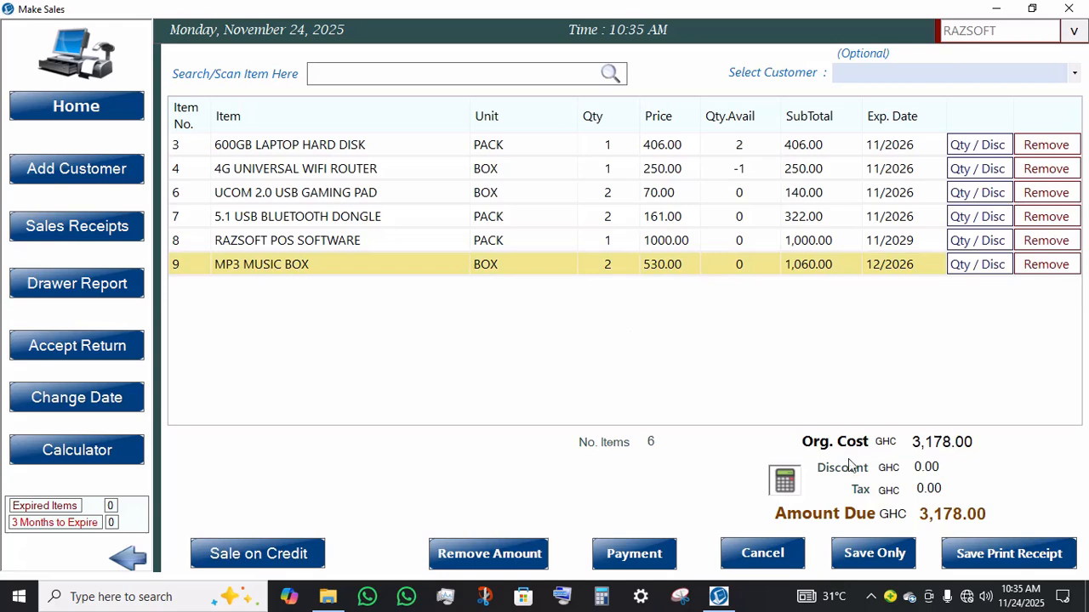
Step: Try to save the sale without choosing a payment method
left_click(891, 561)
left_click(501, 82)
key("F12")
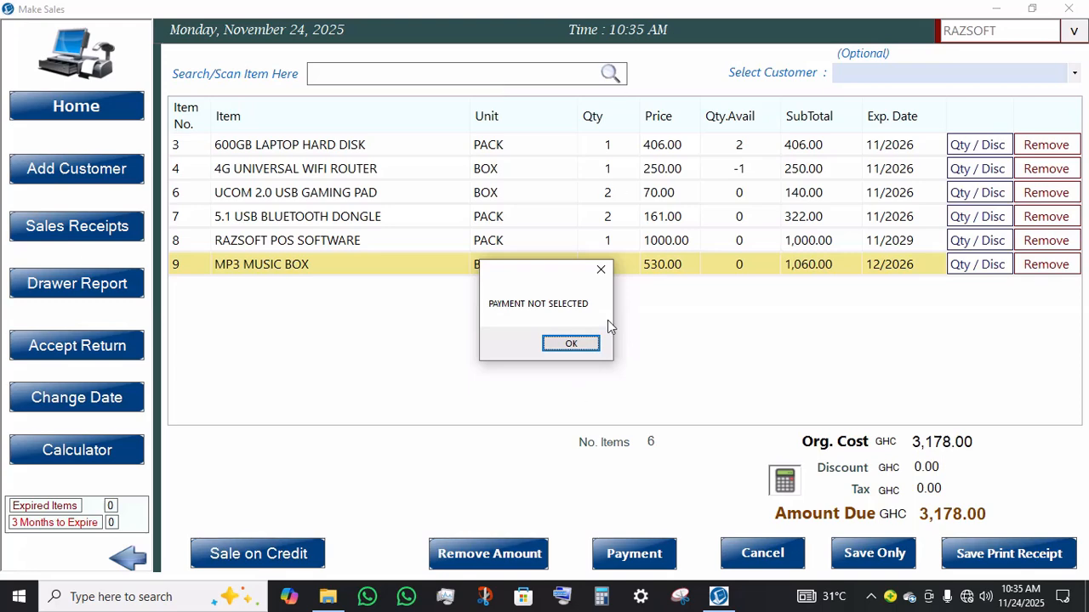
key("Return")
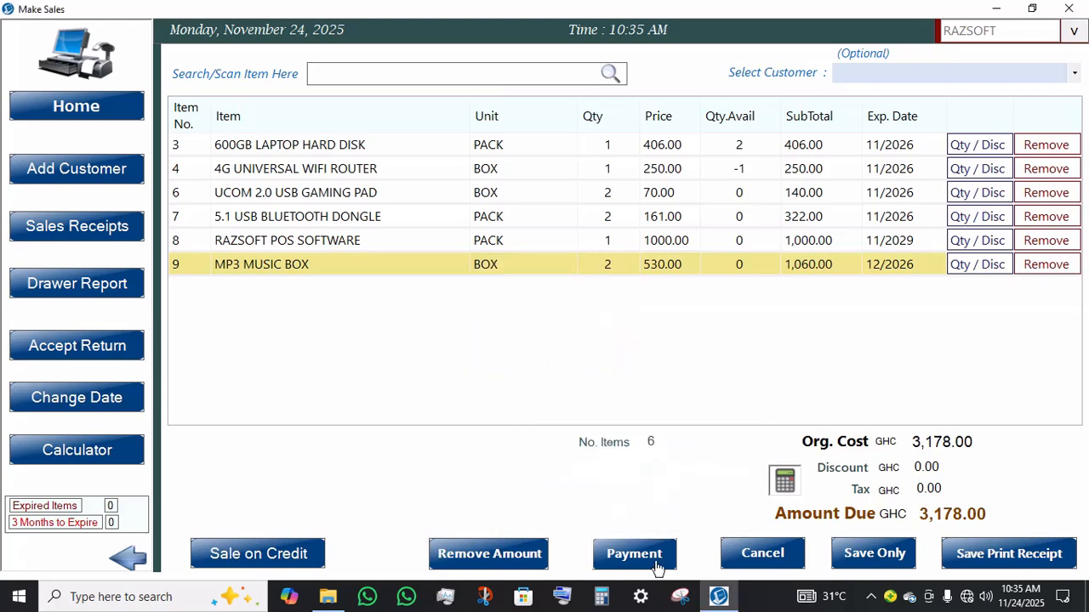
Step: Choose Visa Card as the payment method for the sale
left_click(652, 564)
left_click(651, 565)
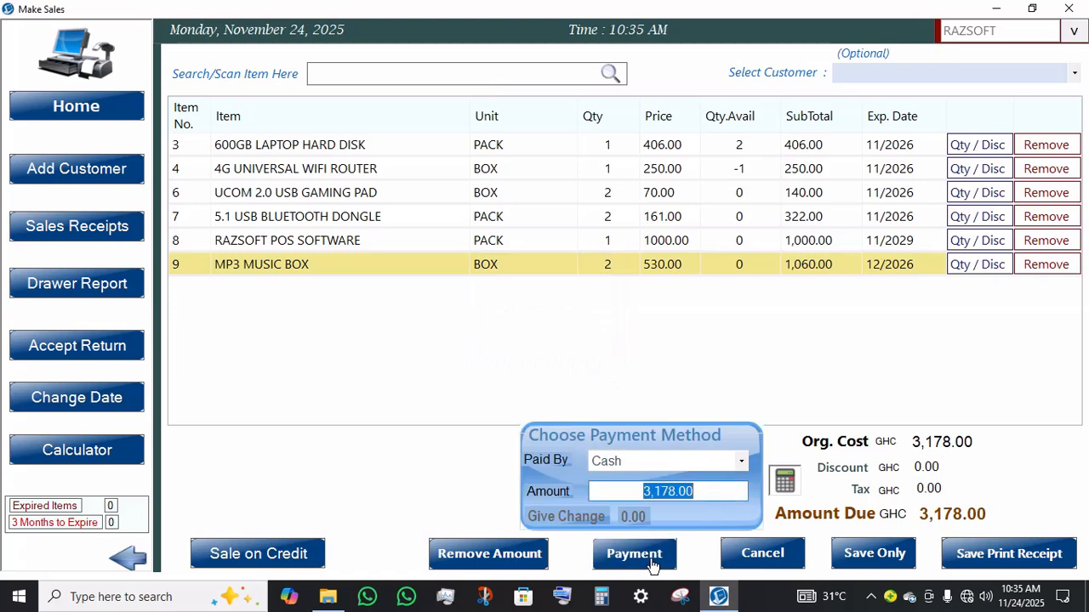
left_click(740, 461)
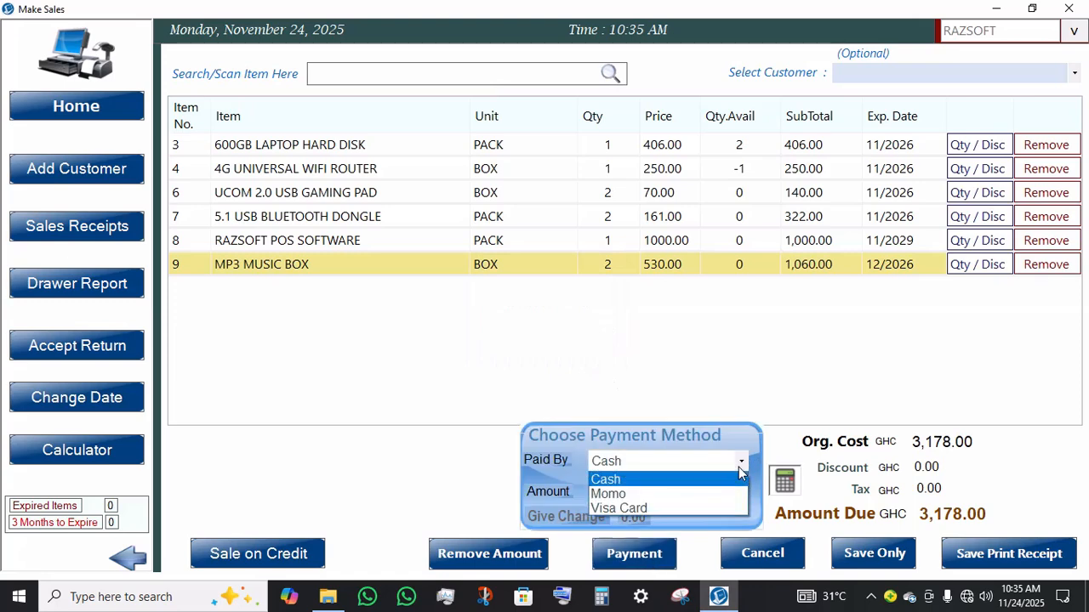
left_click(607, 508)
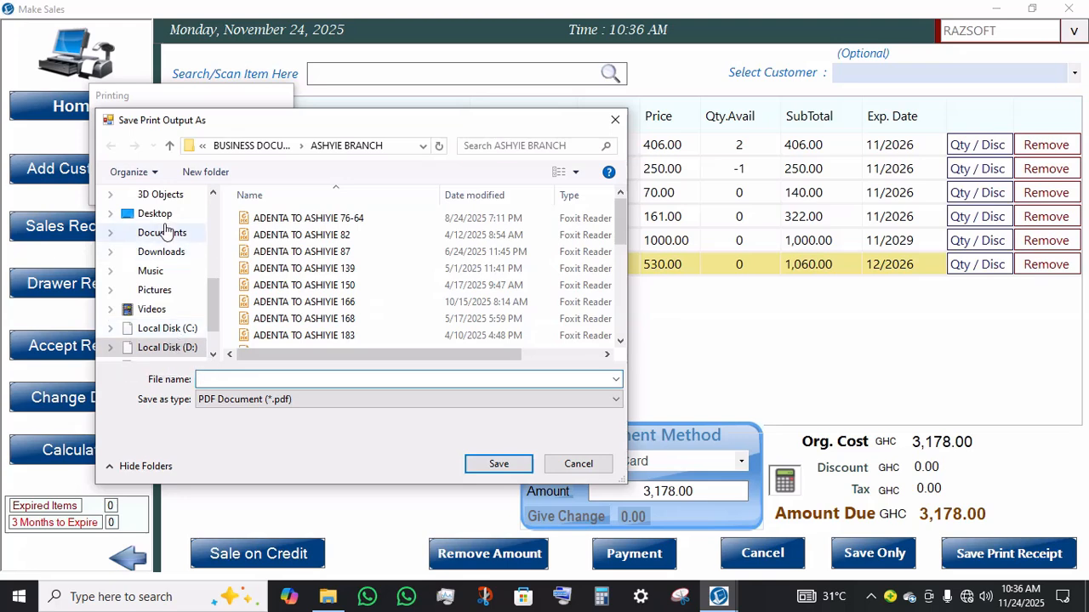
Step: Save the printed receipt as a PDF named SALES 1 in the Print folder on the Desktop
left_click(162, 218)
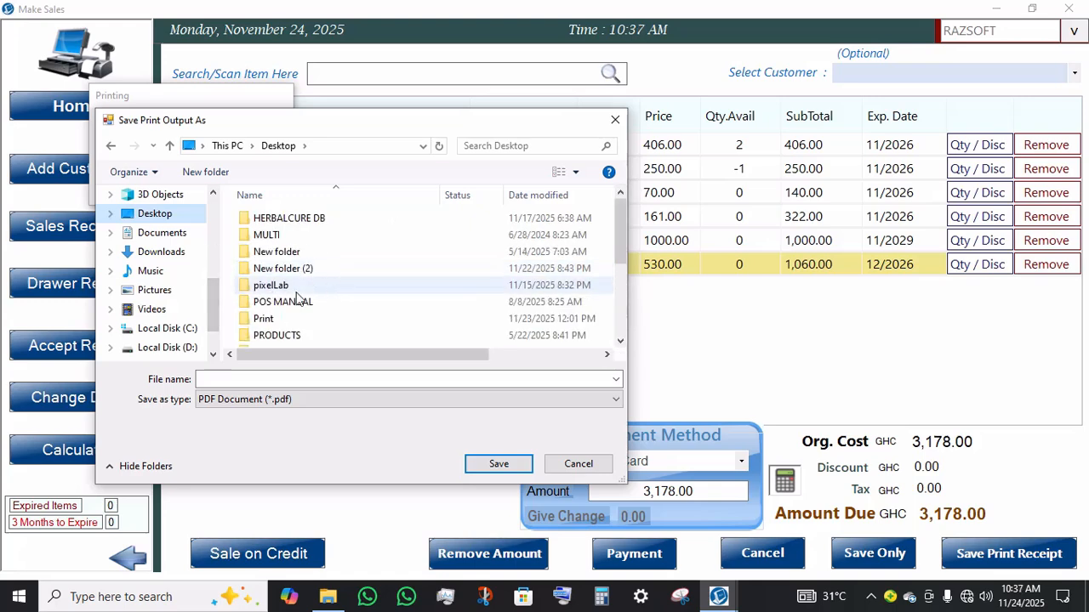
left_click(274, 320)
double_click(274, 320)
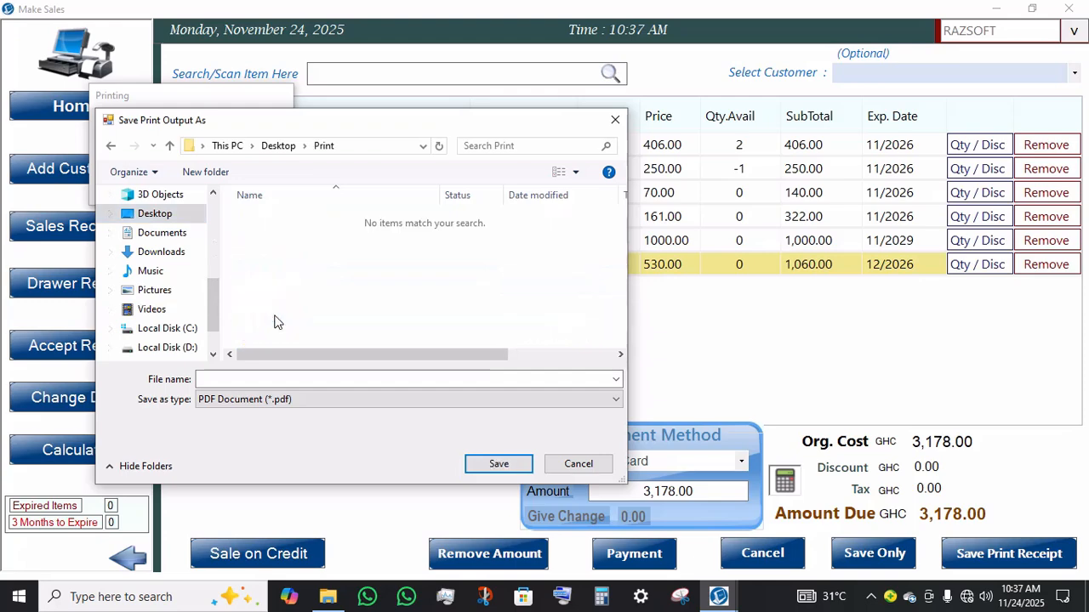
left_click(370, 379)
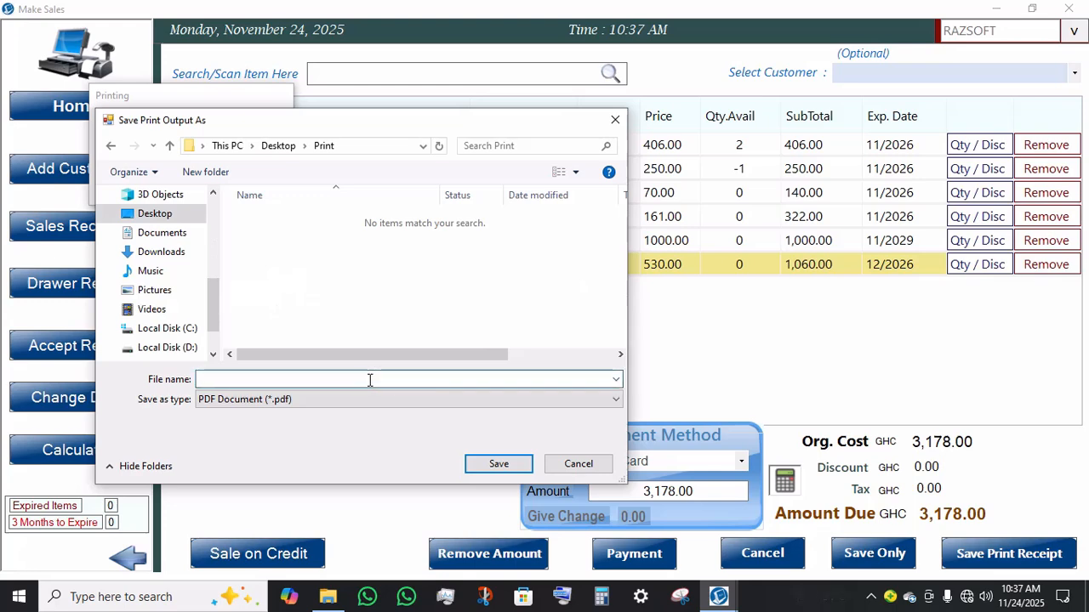
type("sa")
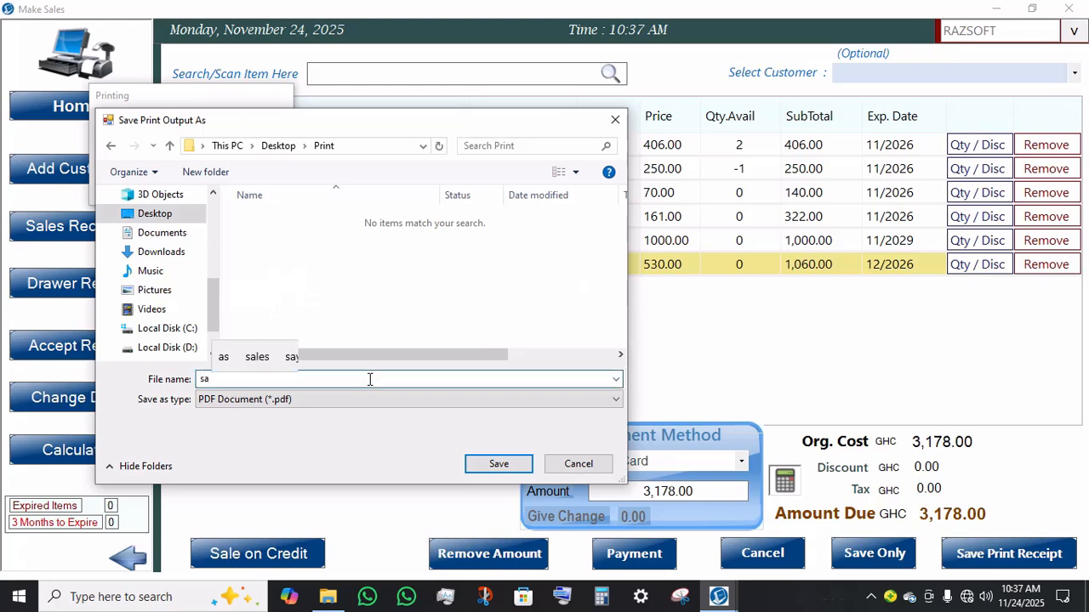
key("BackSpace")
key("BackSpace")
type("SA")
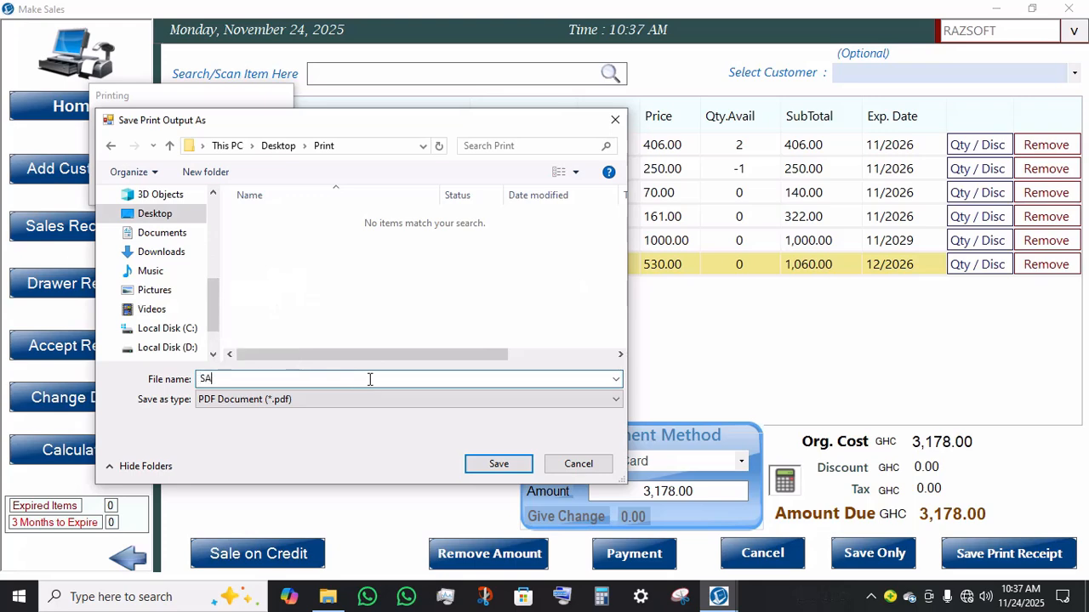
type("LES")
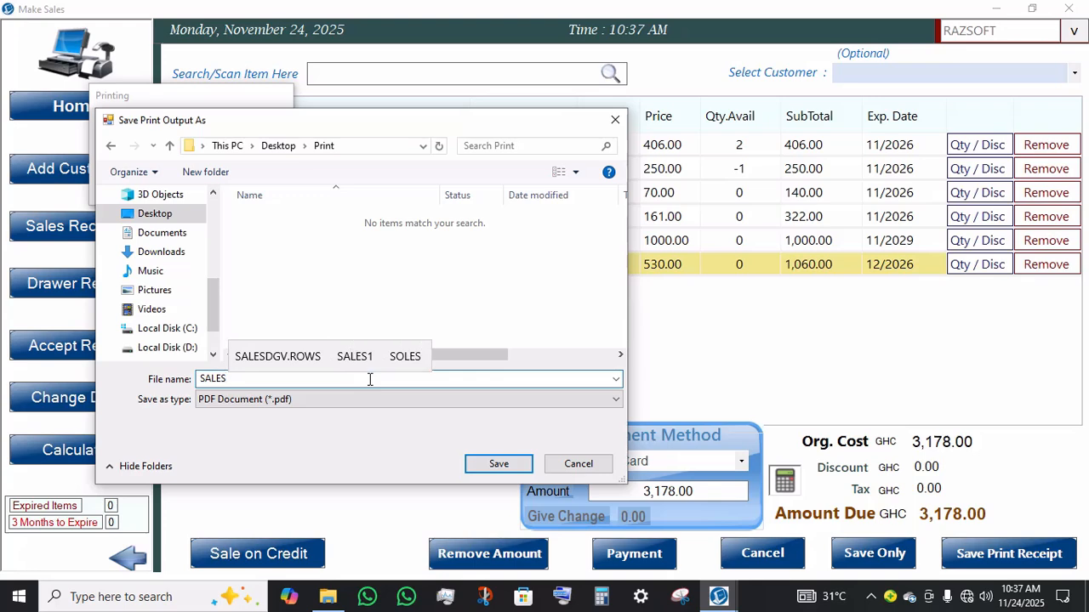
type(" 1")
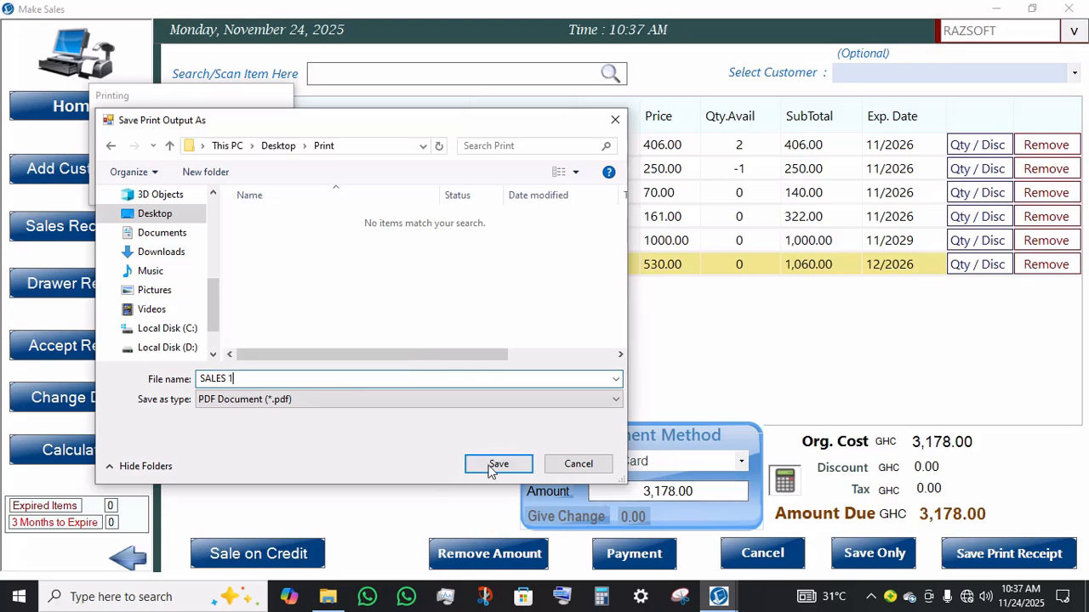
left_click(494, 465)
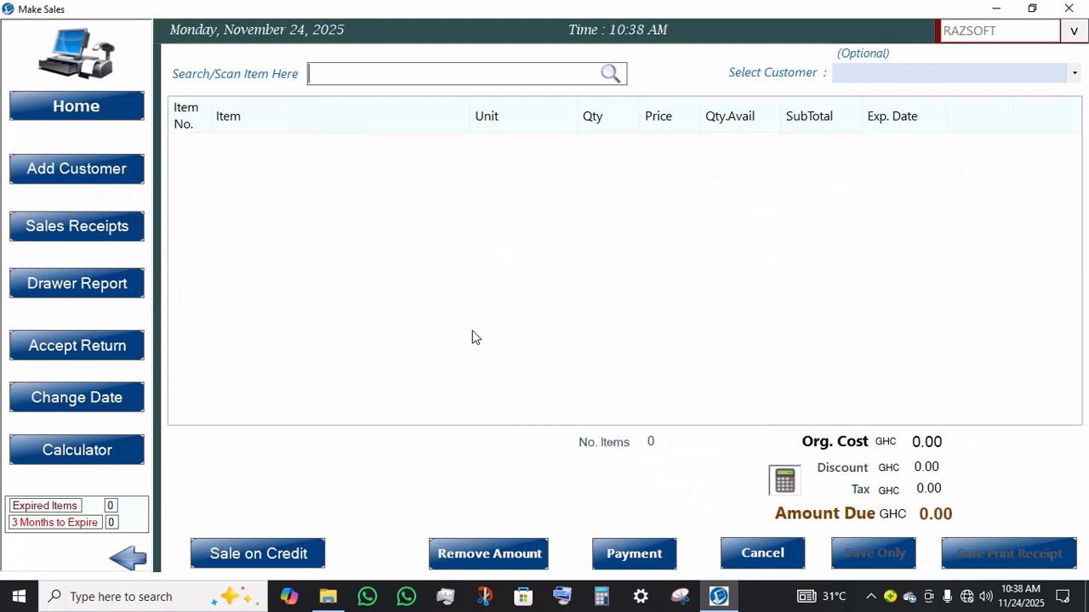
Step: Minimize the sales window and open the Desktop Print folder to check the saved receipt file
left_click(997, 11)
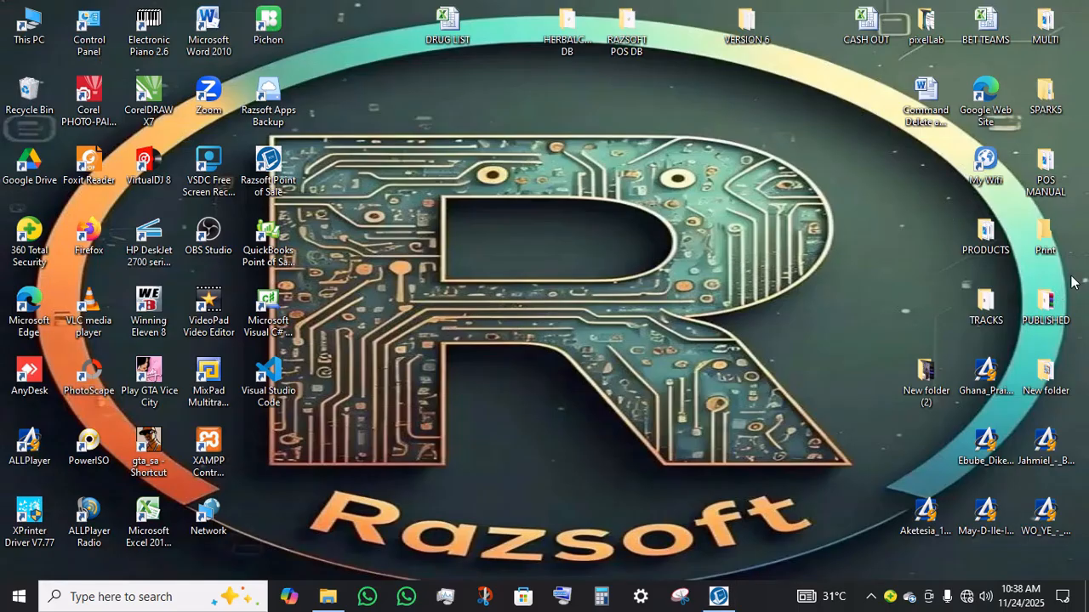
left_click(1038, 228)
double_click(1054, 242)
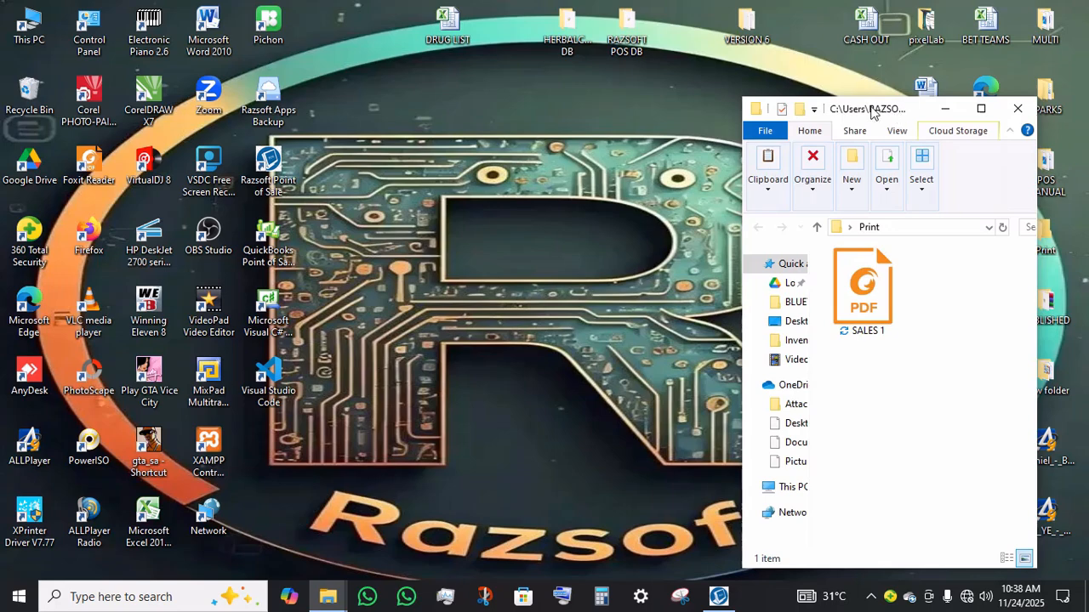
left_click_drag(783, 100, 736, 83)
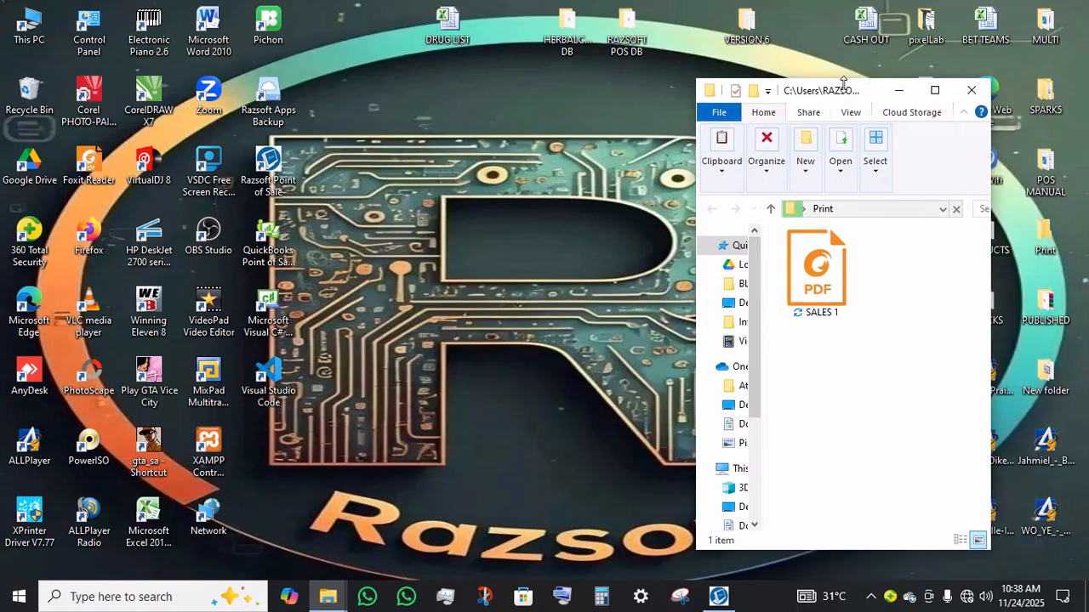
left_click_drag(846, 101, 904, 60)
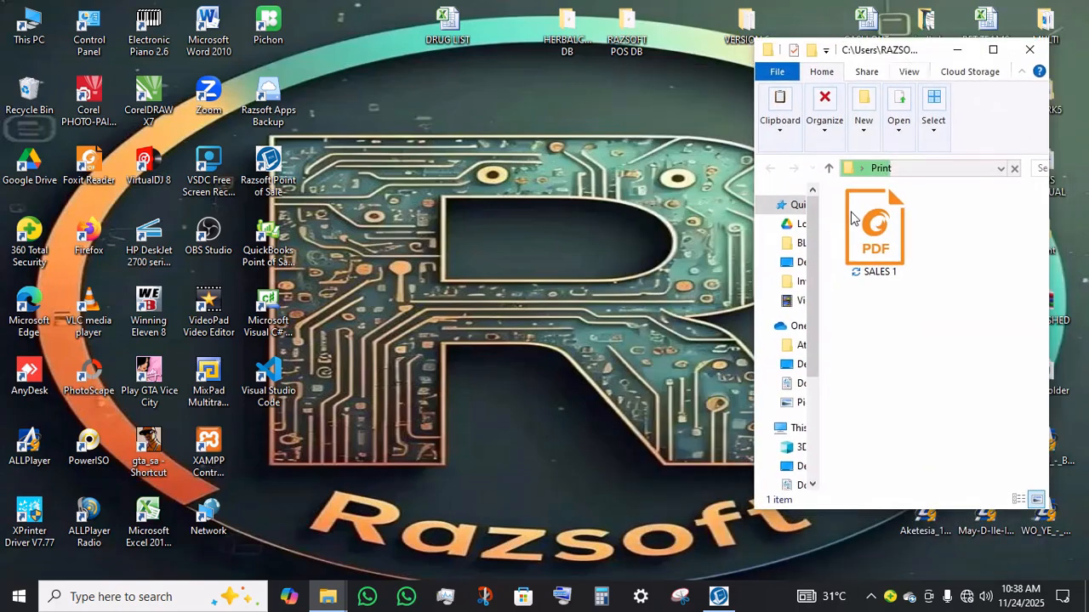
Step: Open the saved SALES 1 receipt PDF from the Print folder
left_click(880, 224)
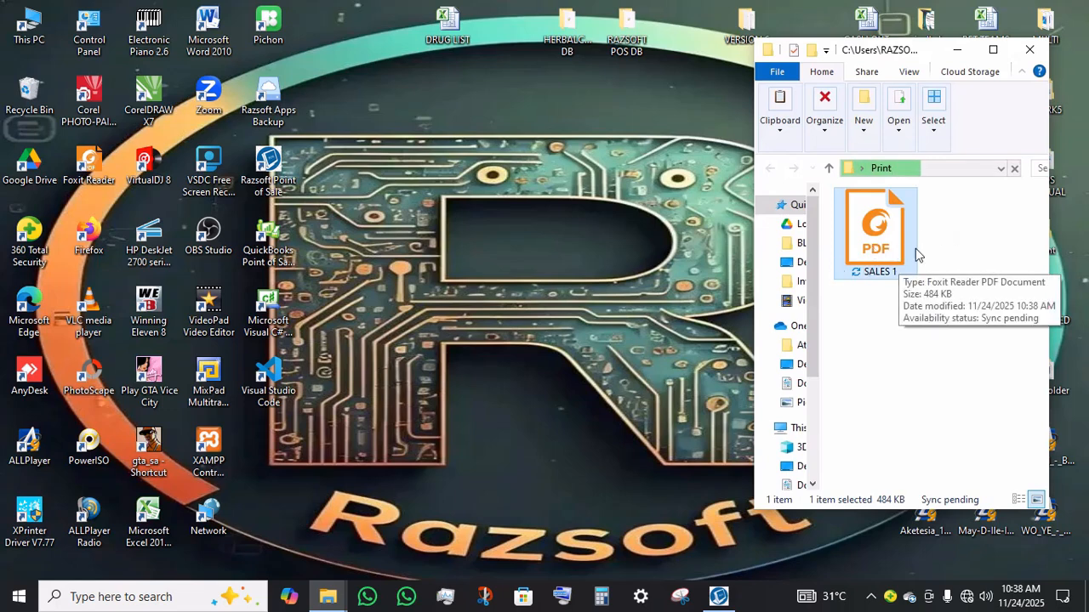
left_click(619, 200)
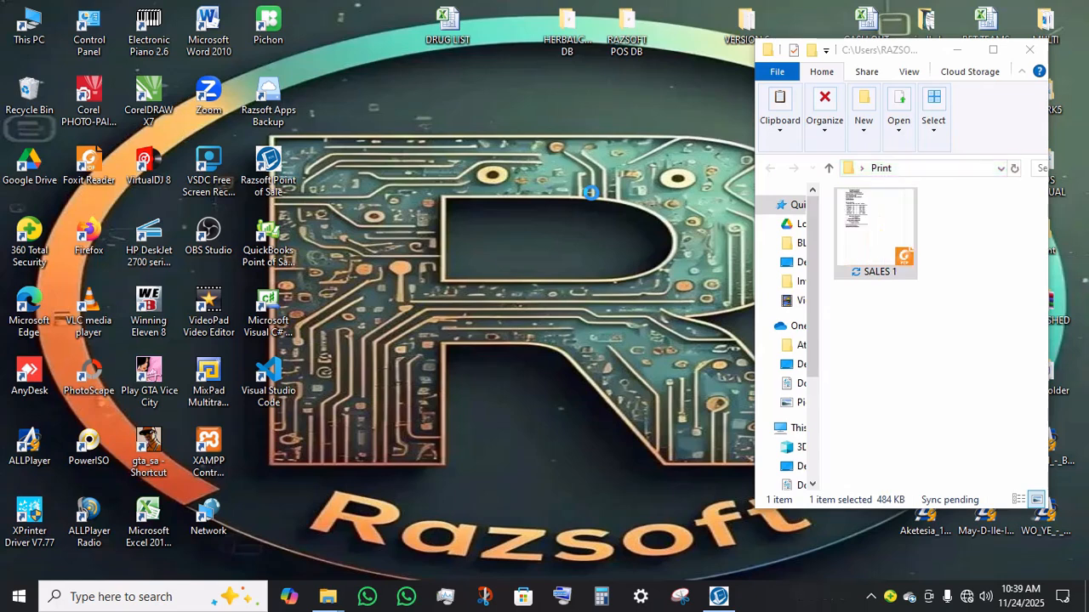
left_click(870, 235)
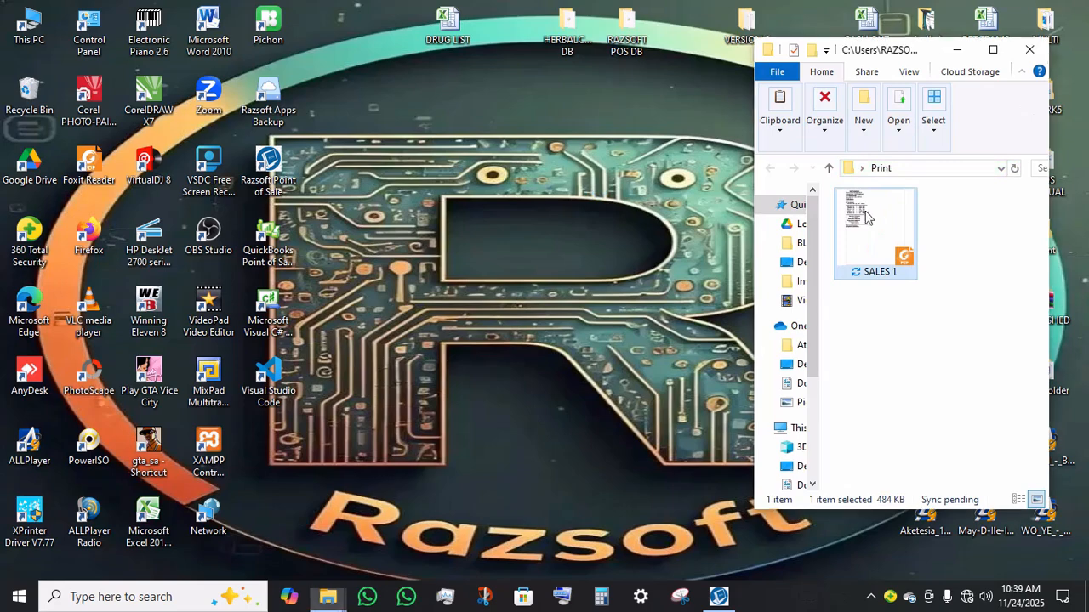
double_click(870, 236)
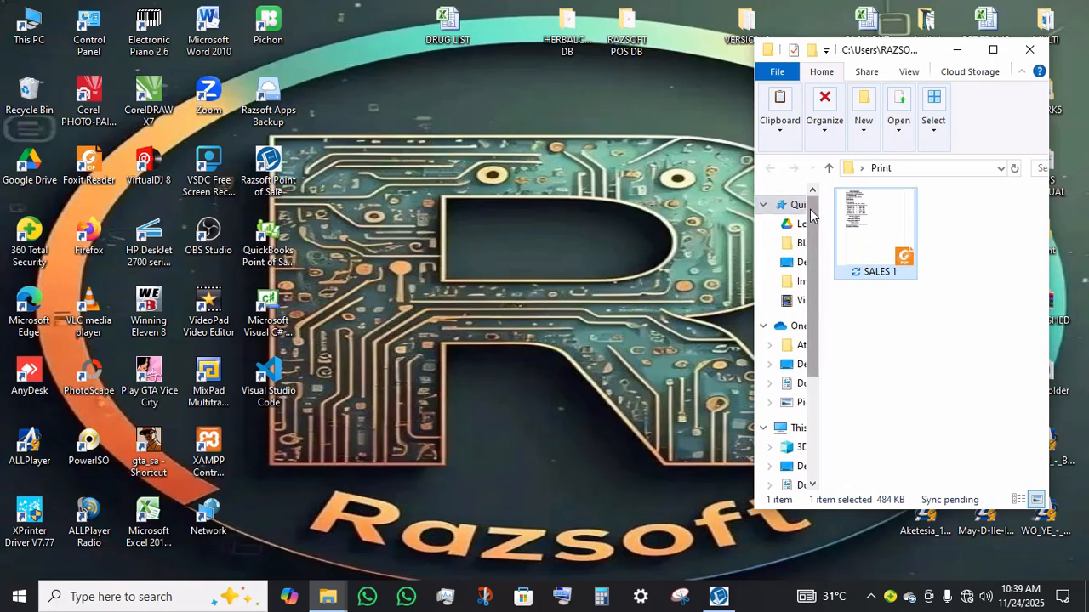
double_click(855, 237)
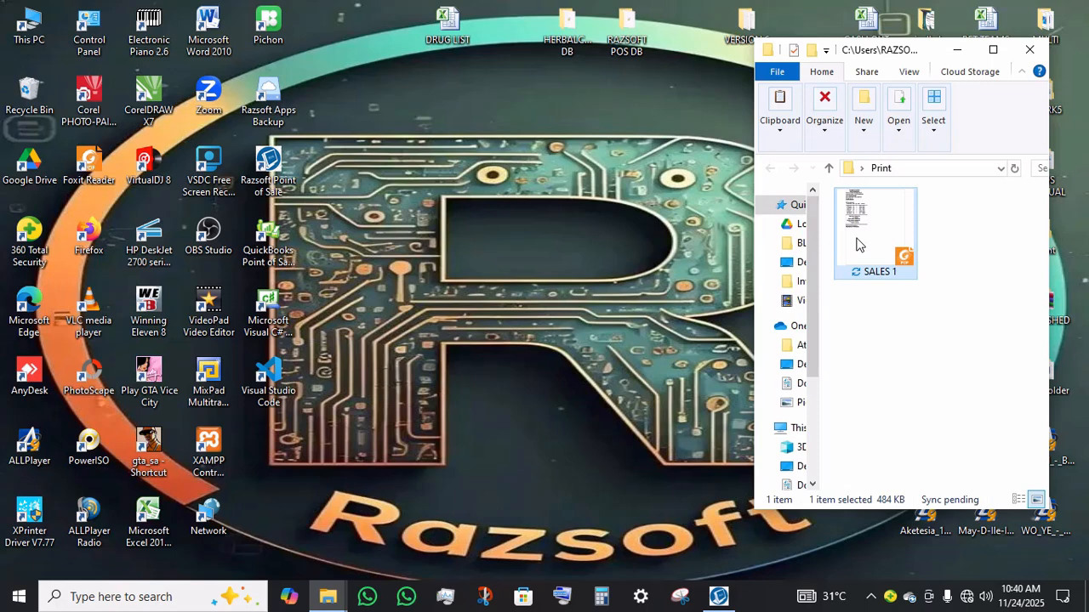
double_click(856, 242)
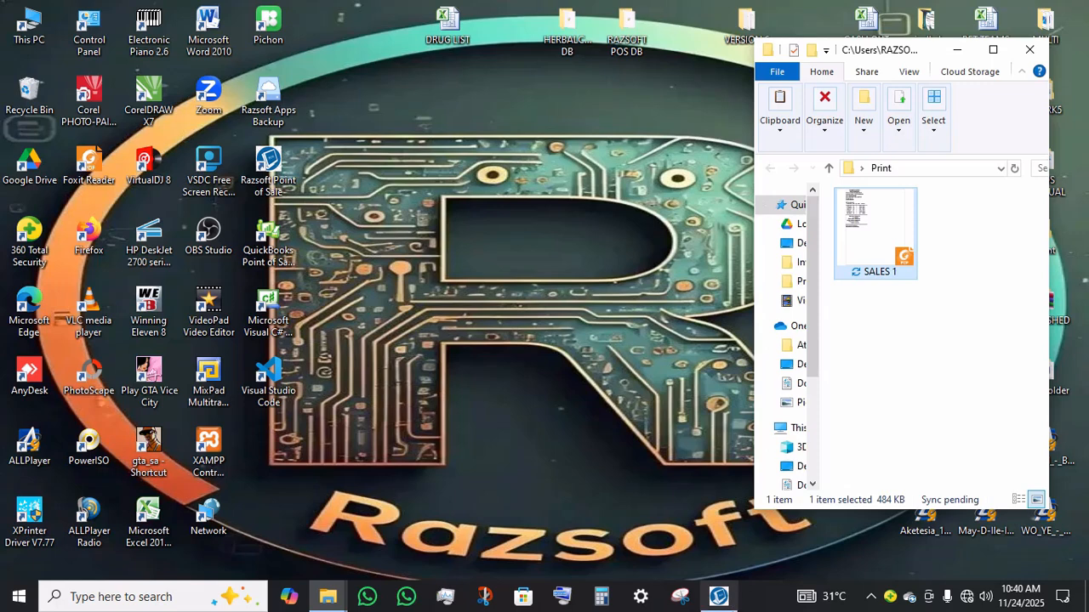
Step: Return to the sales window and add 5.1 USB Bluetooth Dongle and 600GB Laptop Hard Disk to a new sale
left_click(737, 609)
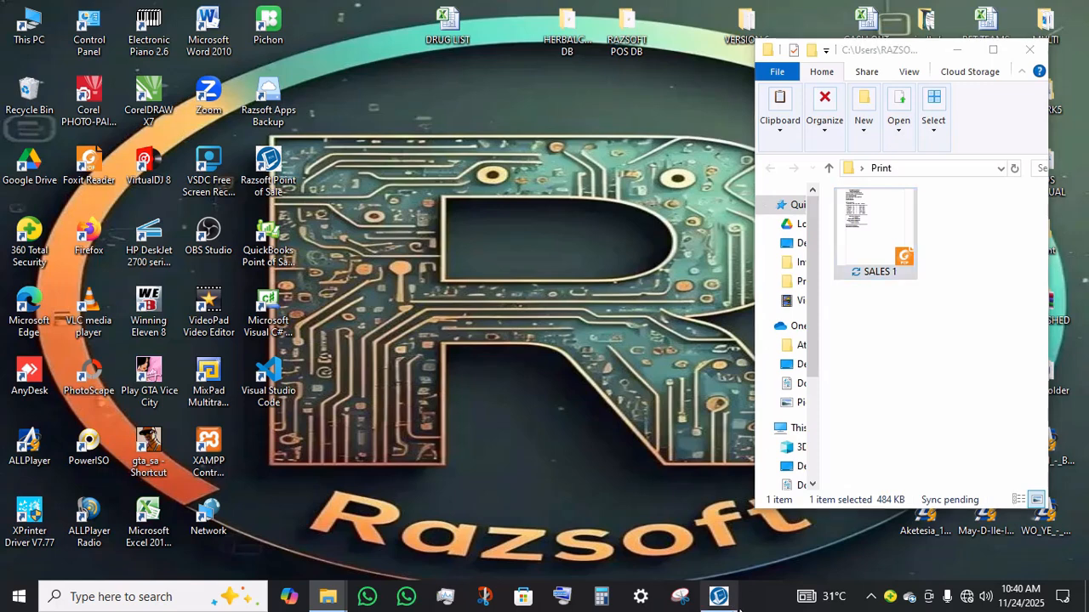
mouse_move(719, 596)
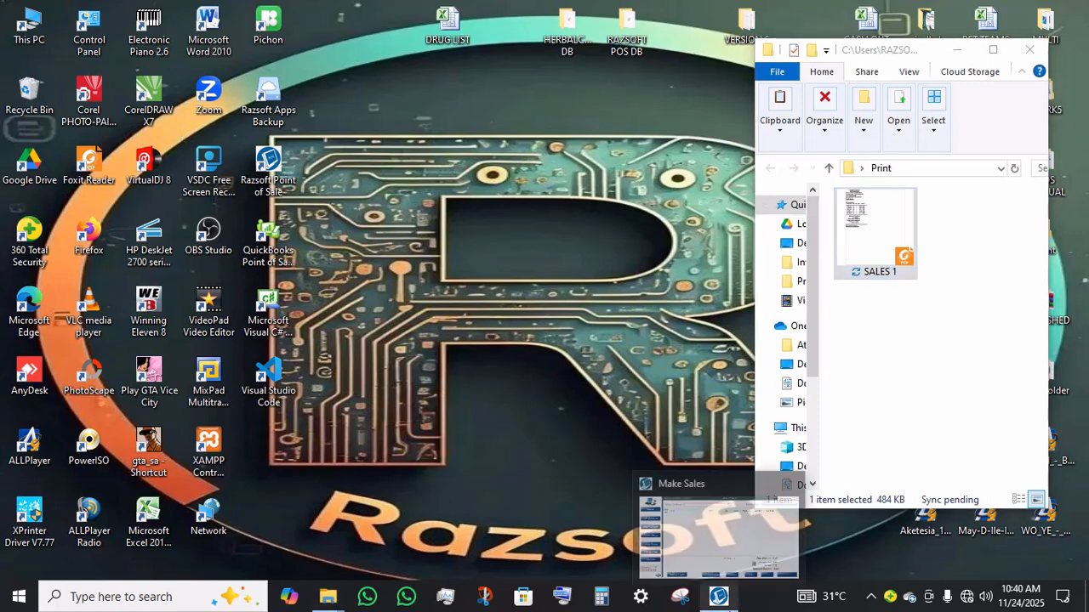
left_click(719, 505)
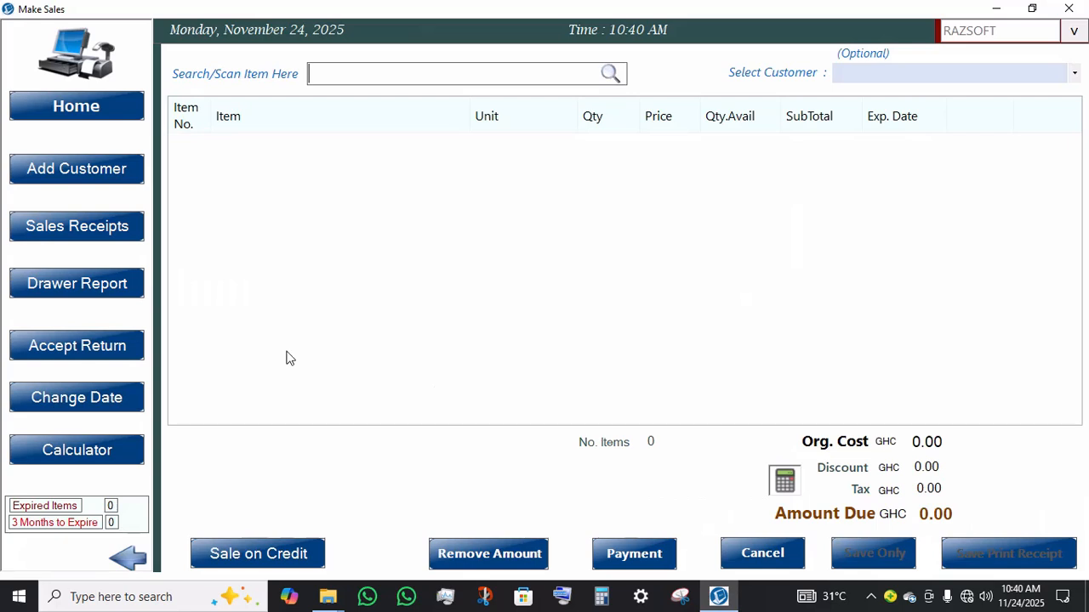
type("H")
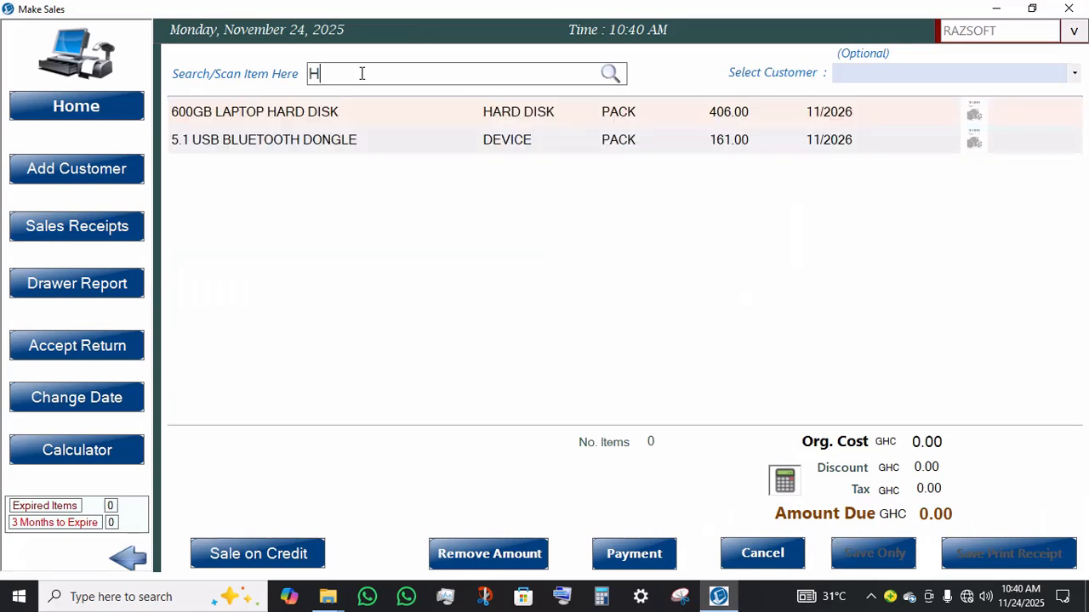
left_click(348, 143)
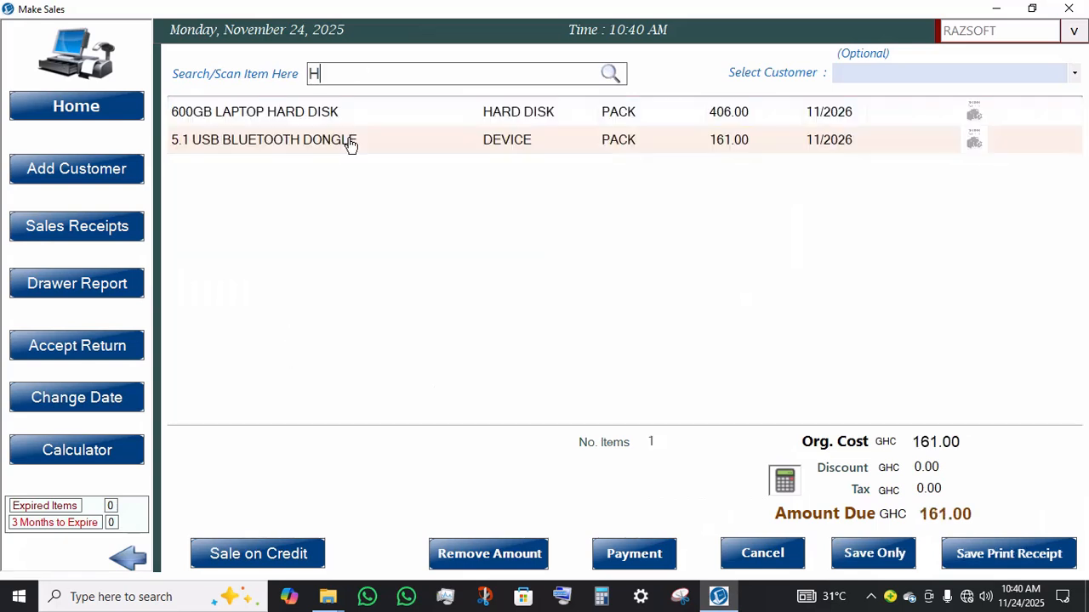
left_click(401, 128)
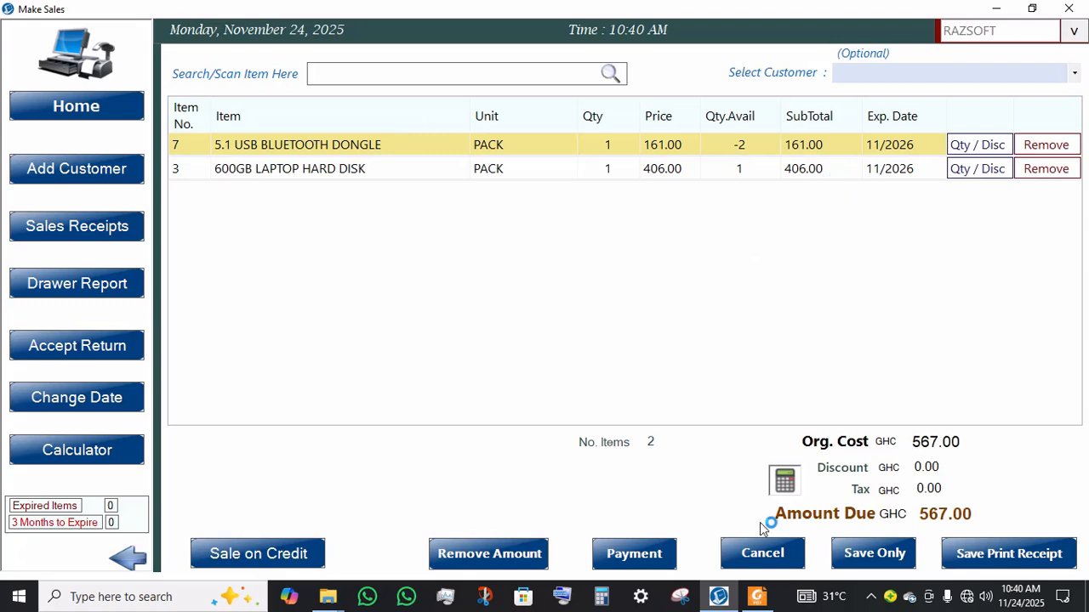
Step: Select MR. RAZSOFT as the customer for the sale
mouse_move(769, 605)
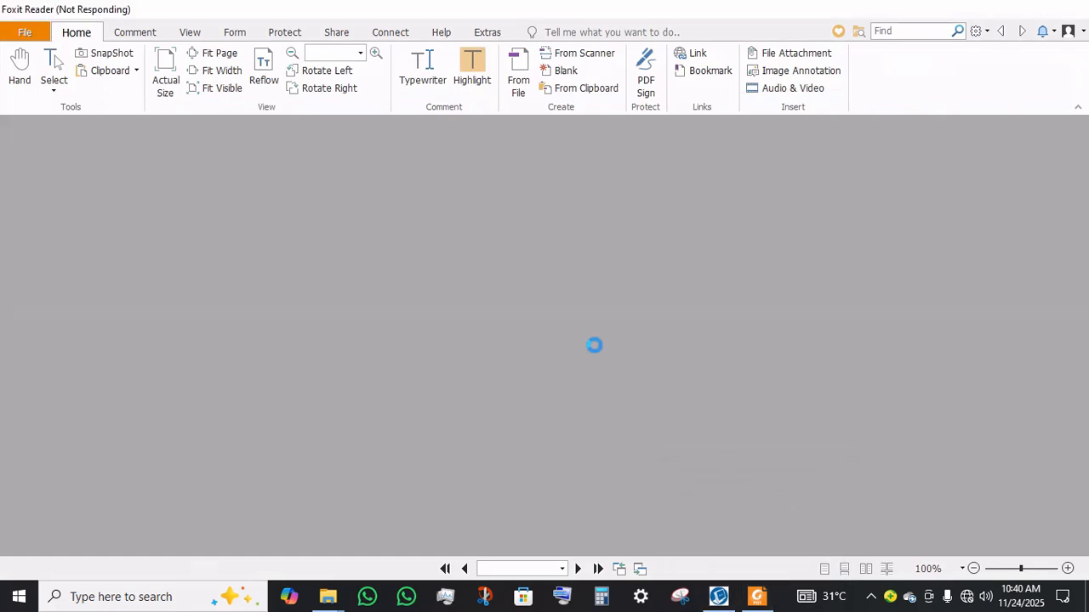
left_click(718, 597)
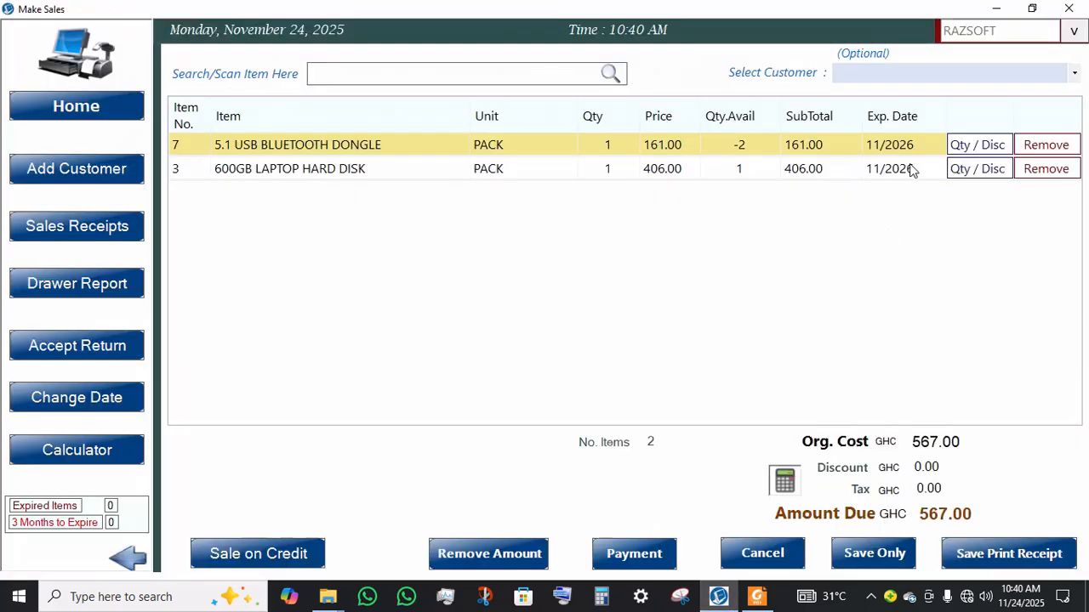
left_click(951, 73)
left_click(946, 78)
left_click(918, 81)
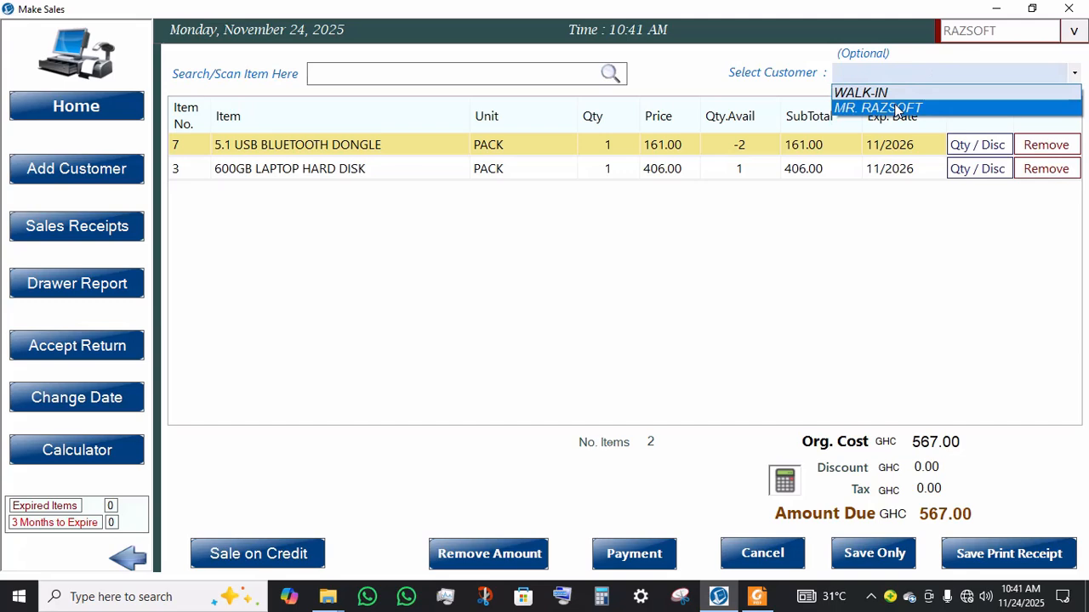
left_click(893, 108)
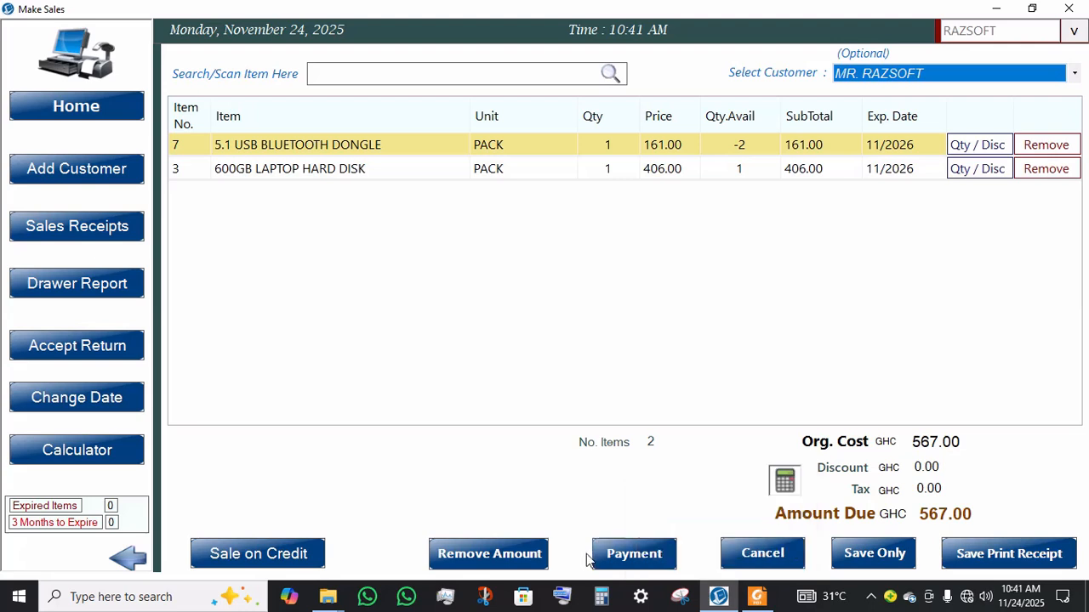
Step: Open the payment method and save the sale with a printed receipt, keeping Cash payment of 567.00
left_click(633, 557)
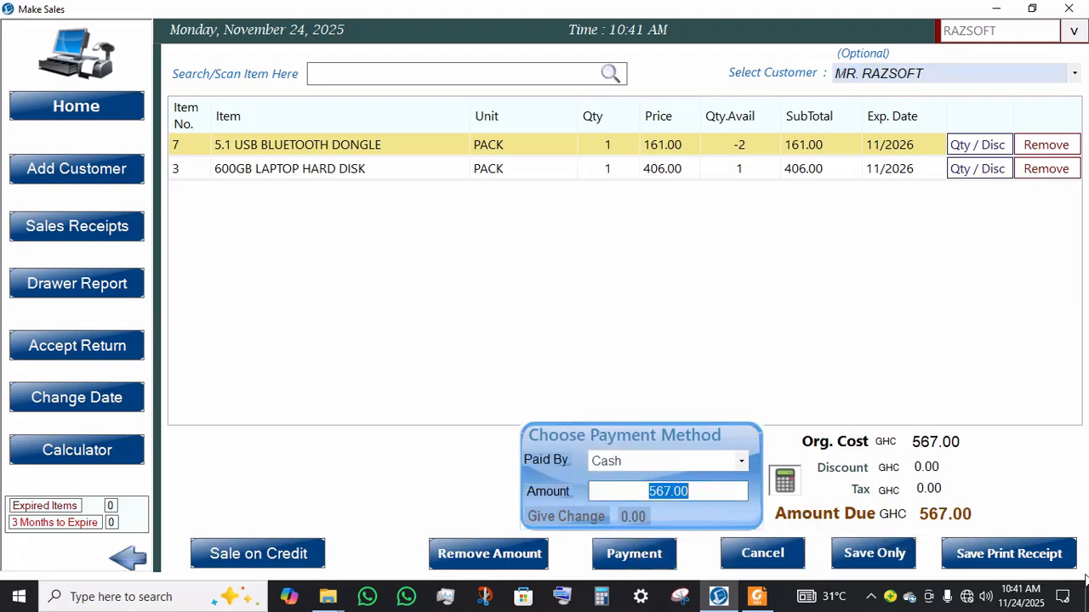
left_click(986, 563)
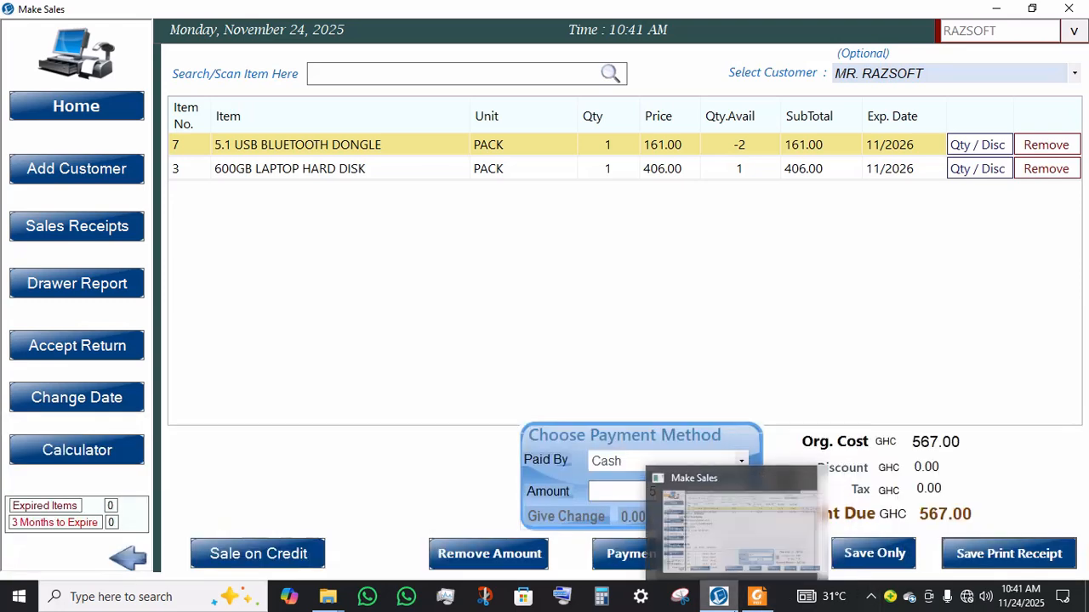
Step: Zoom out to view the whole SALES 1 receipt PDF, then restore the viewer window
mouse_move(757, 601)
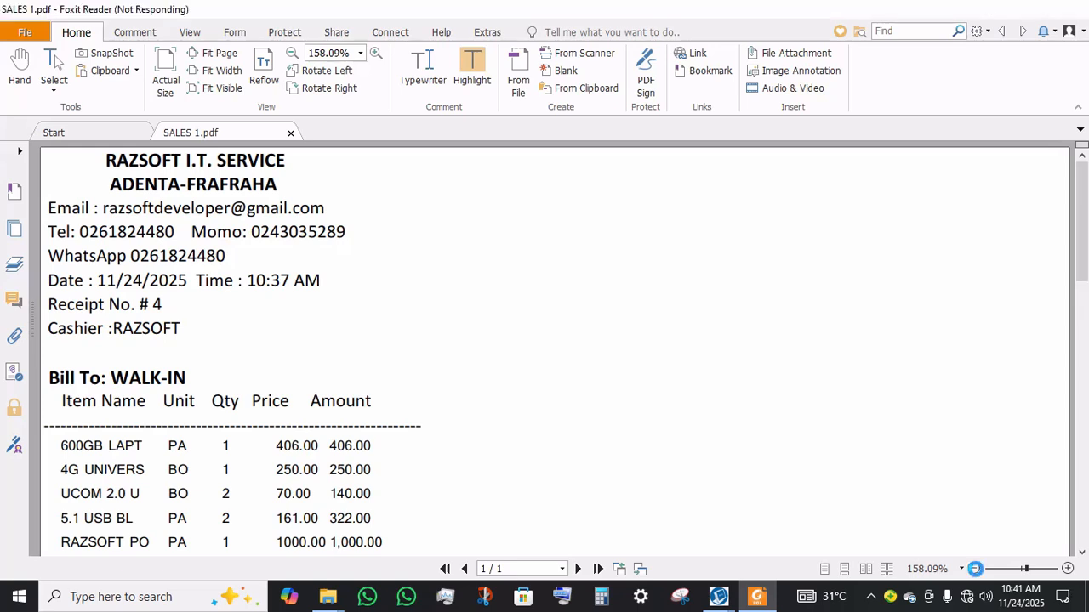
left_click(974, 569)
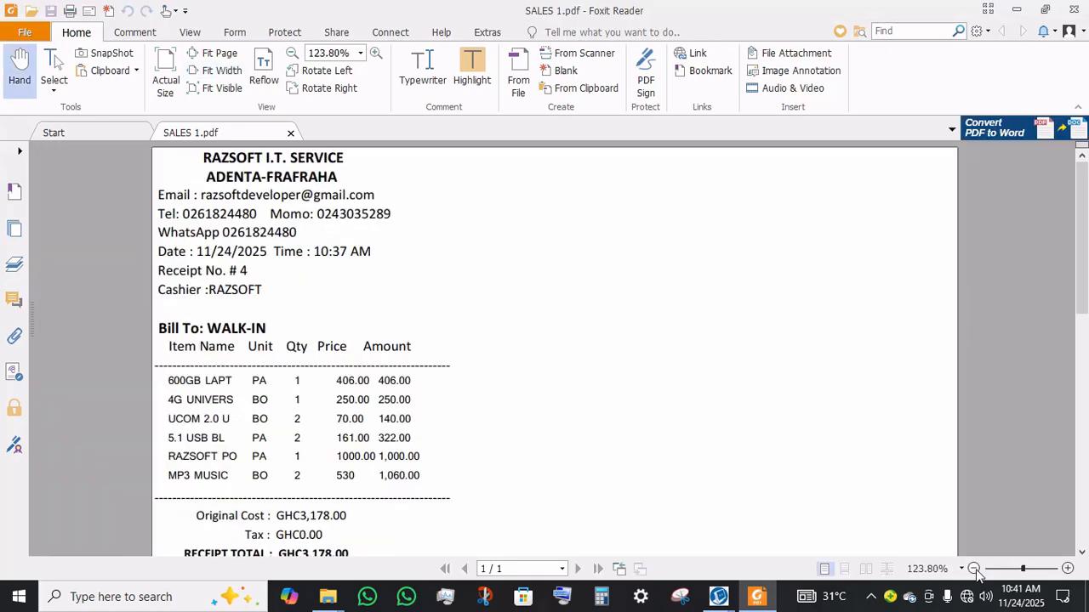
left_click(974, 569)
left_click(974, 569)
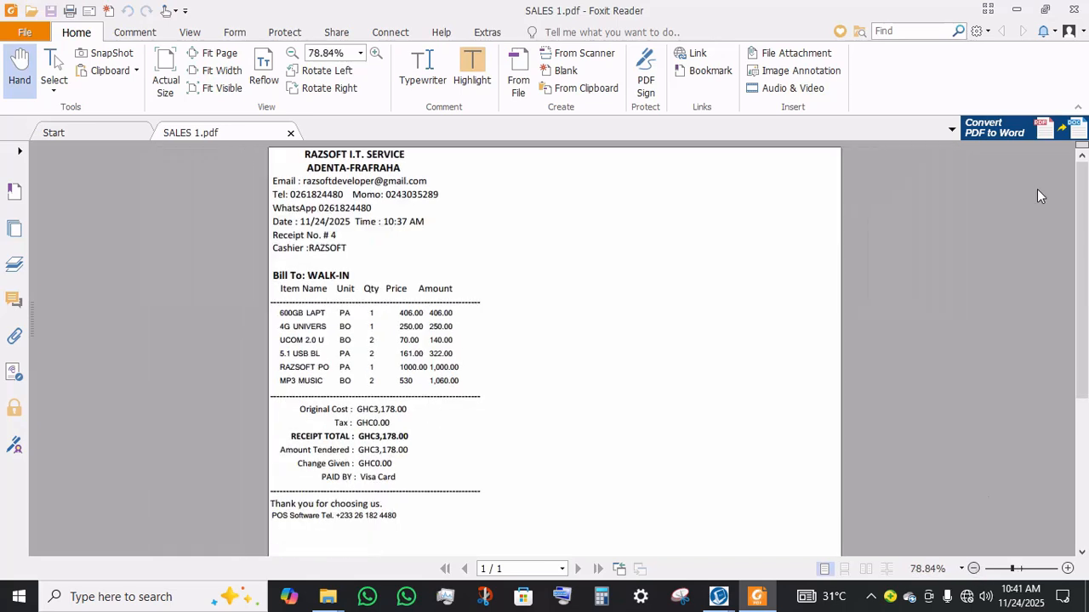
left_click(1046, 10)
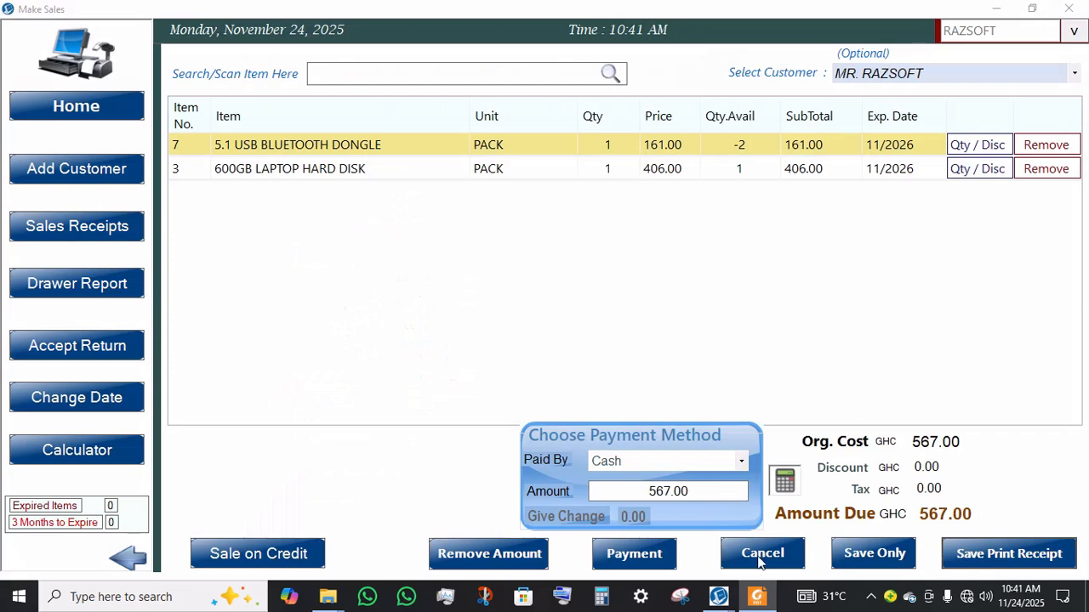
Step: Save the printed receipt as a PDF named SALES 2 in the Print folder on the Desktop
mouse_move(723, 596)
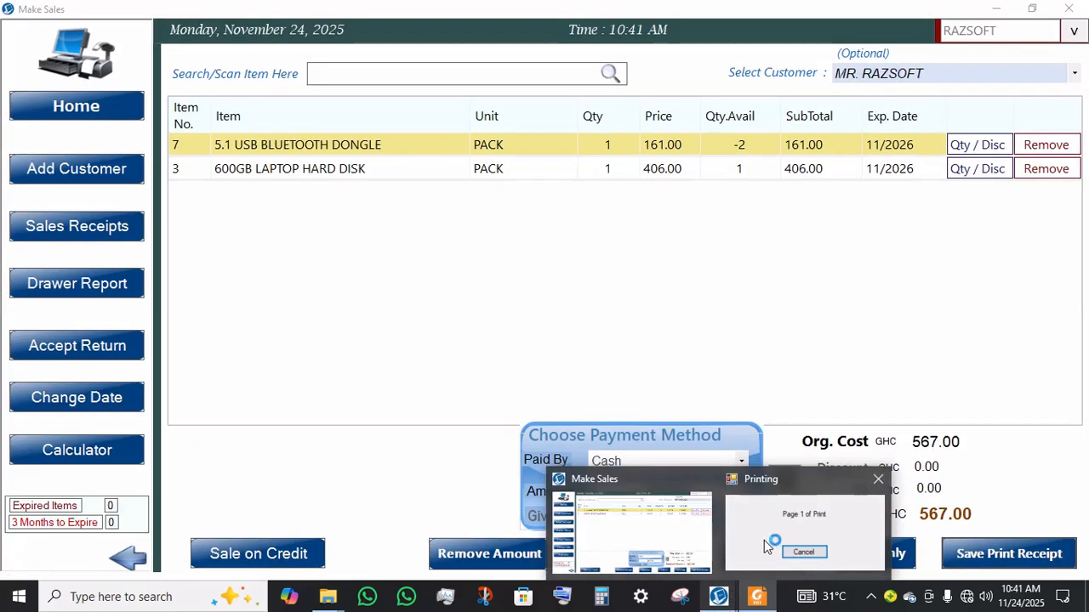
mouse_move(762, 544)
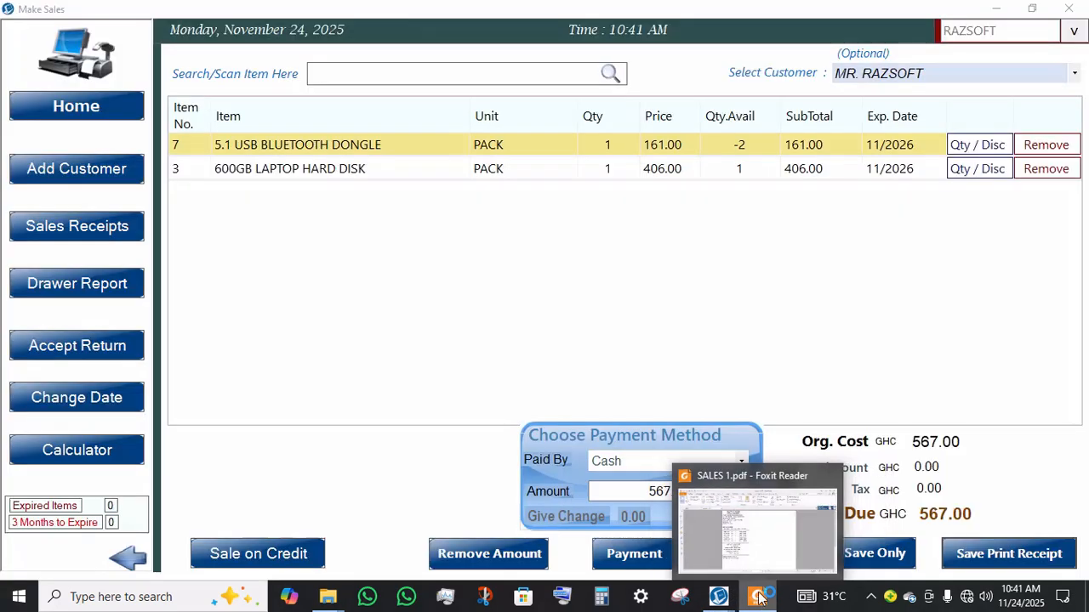
mouse_move(761, 520)
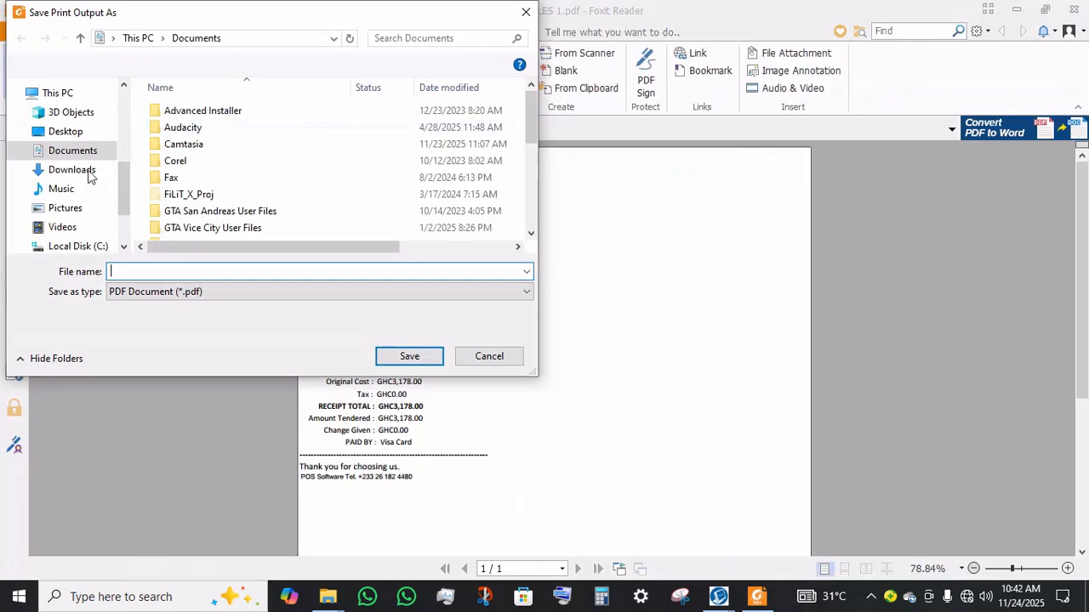
scroll(89, 179, "up", 5)
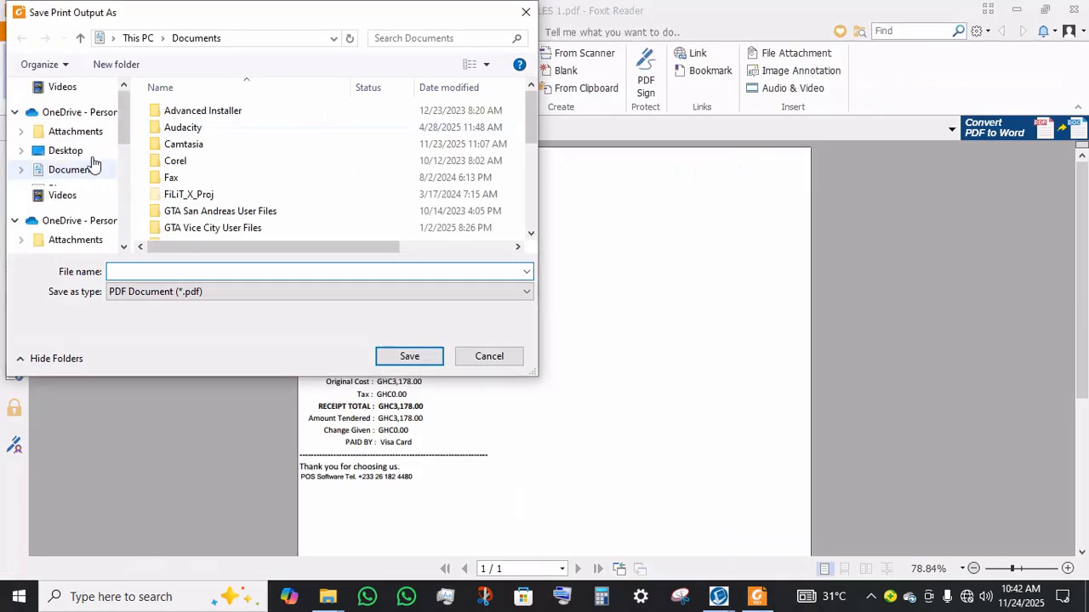
scroll(85, 194, "up", 3)
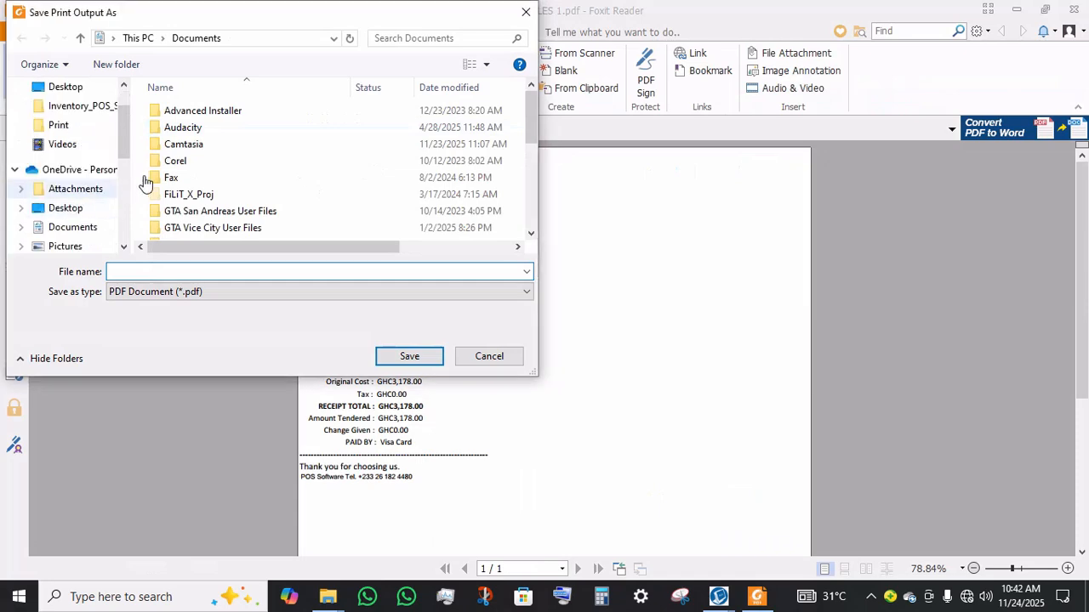
left_click(75, 210)
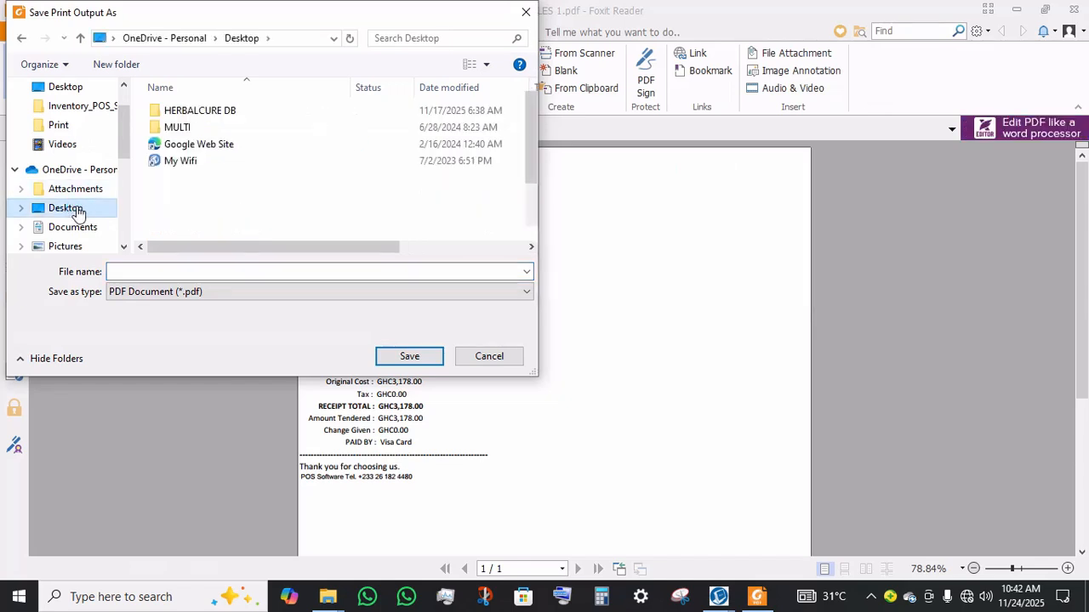
double_click(206, 215)
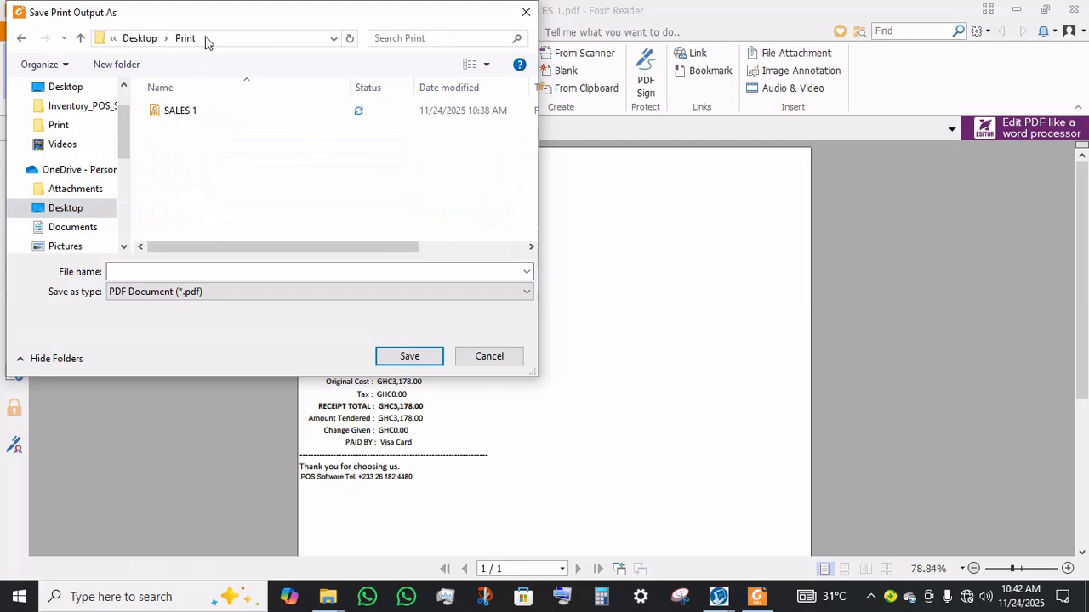
left_click(185, 270)
type("SALES 2")
key("Return")
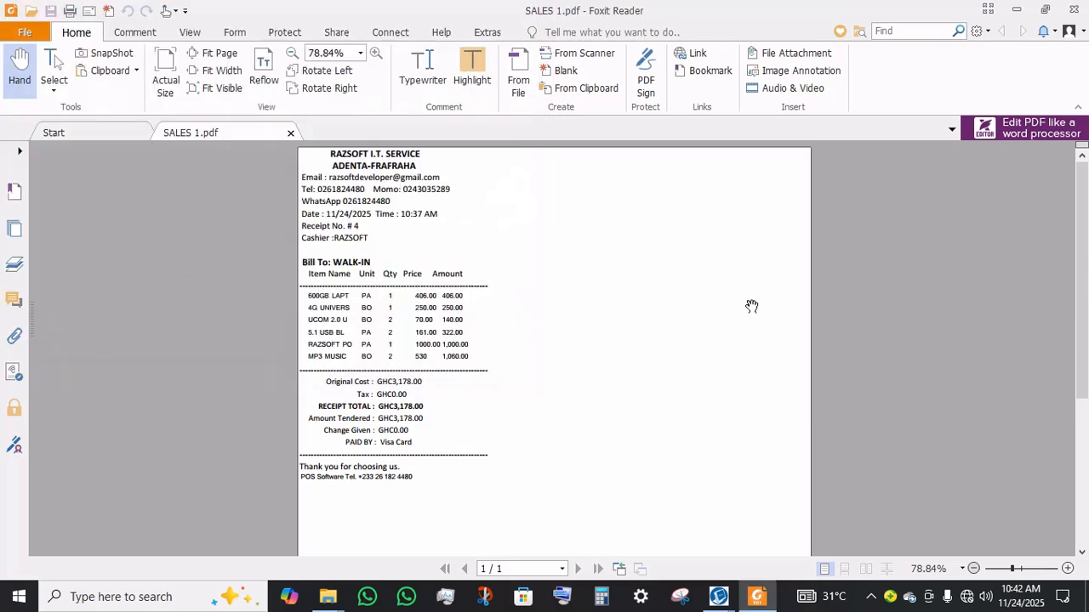
Step: Move the PDF viewer window beside the sales screen and adjust its zoom to view the receipt
left_click(1043, 7)
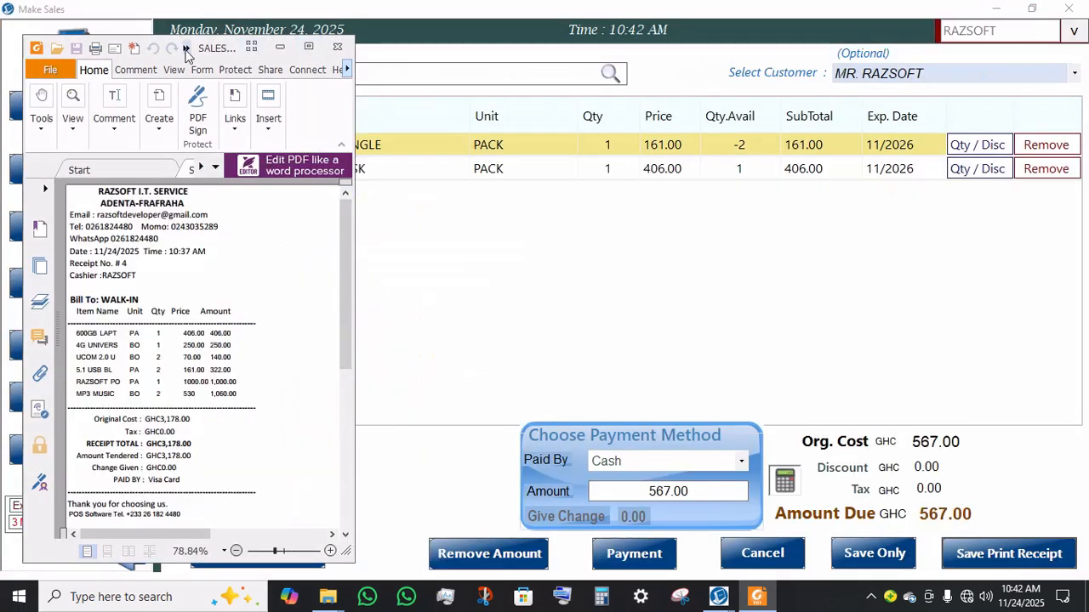
left_click_drag(203, 55, 692, 59)
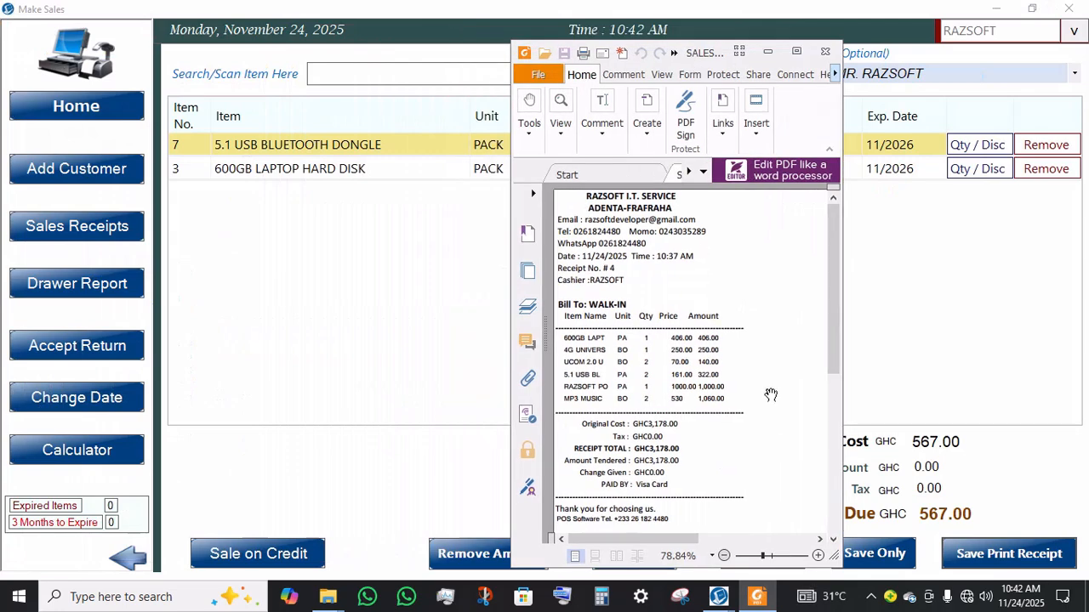
mouse_move(838, 268)
left_mouse_down()
mouse_move(841, 331)
mouse_move(837, 268)
left_mouse_up()
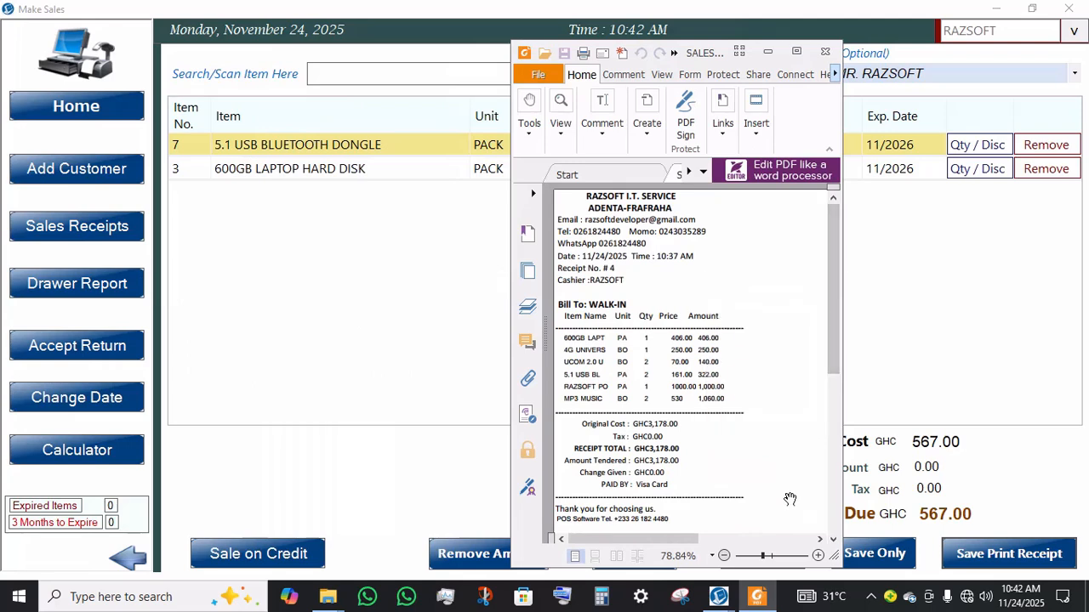
scroll(820, 558, "down", 3)
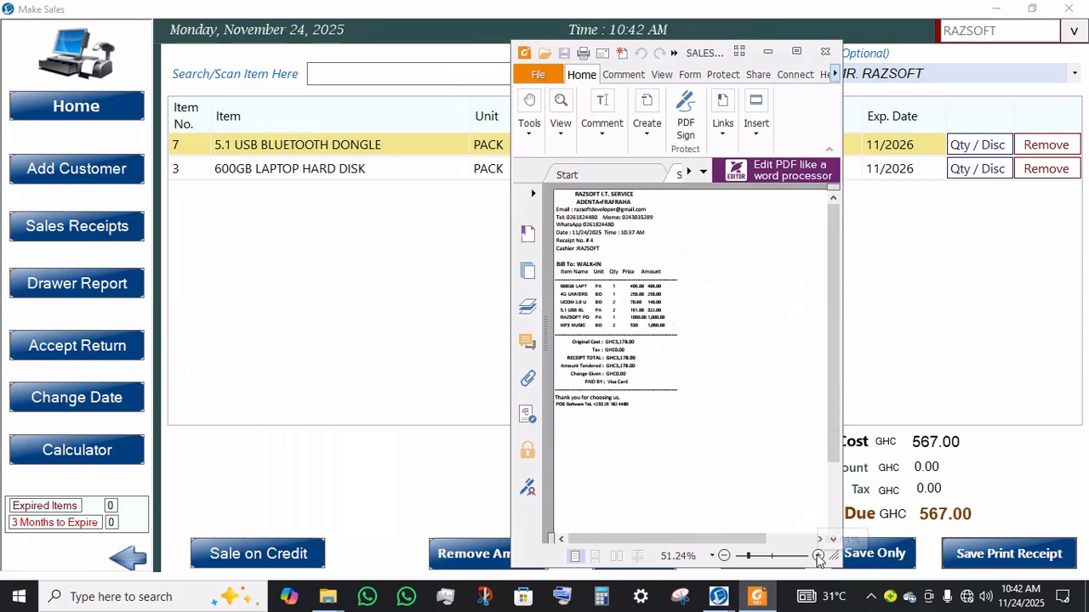
left_click(818, 556)
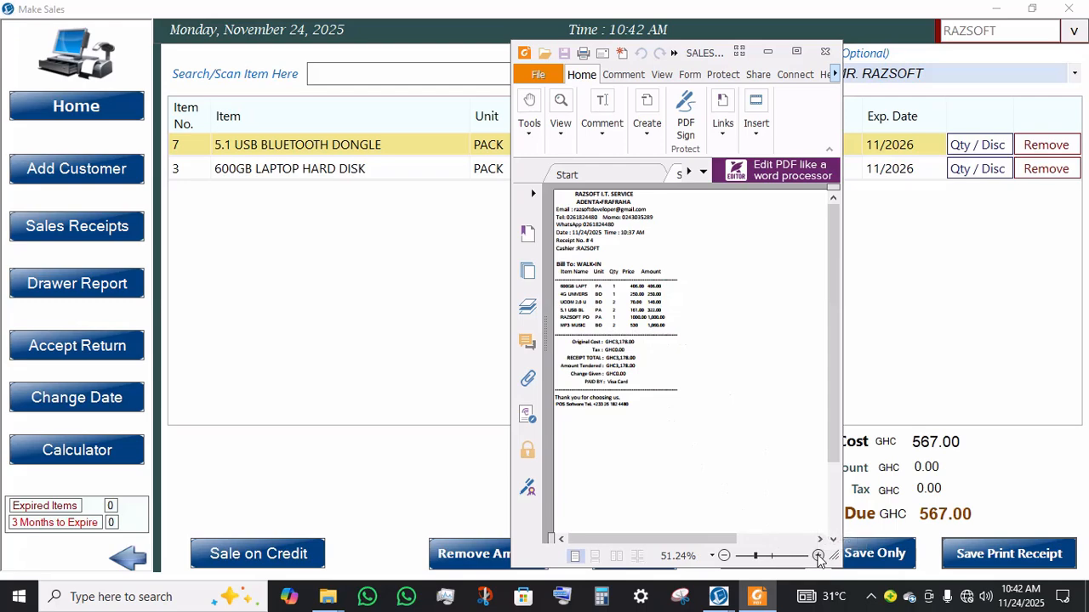
Step: Zoom in on the receipt PDF and scroll through its contents to examine the sale details
left_click(818, 556)
left_click(817, 556)
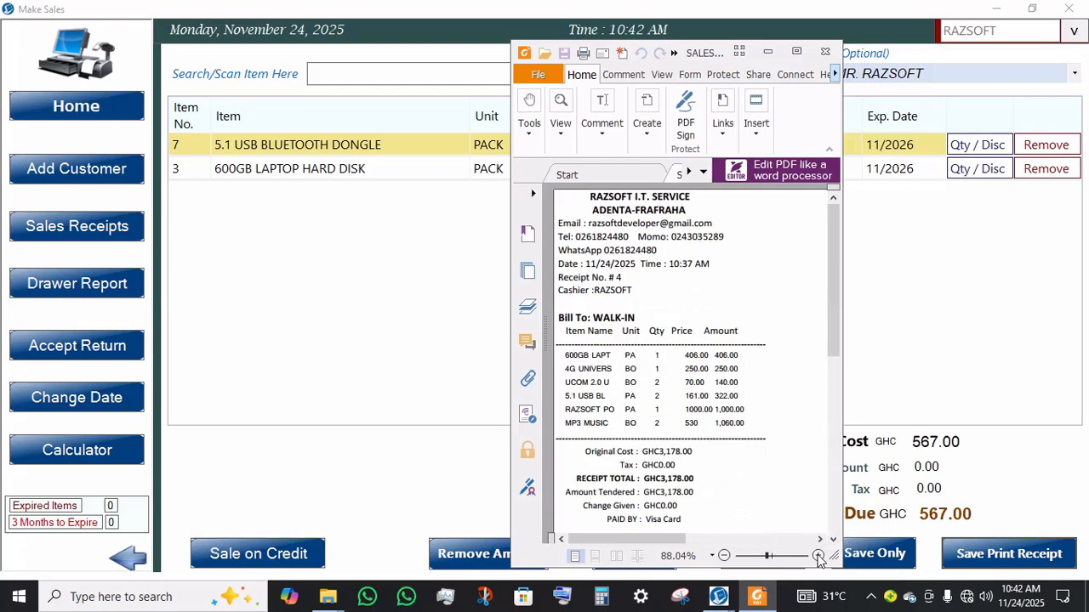
left_click(818, 556)
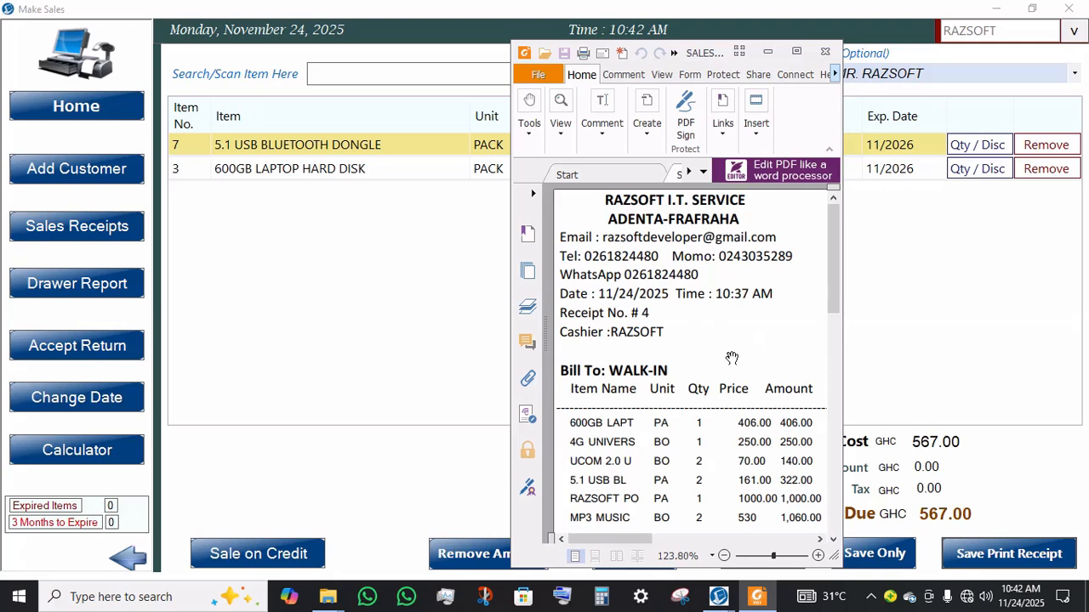
scroll(654, 213, "down", 6)
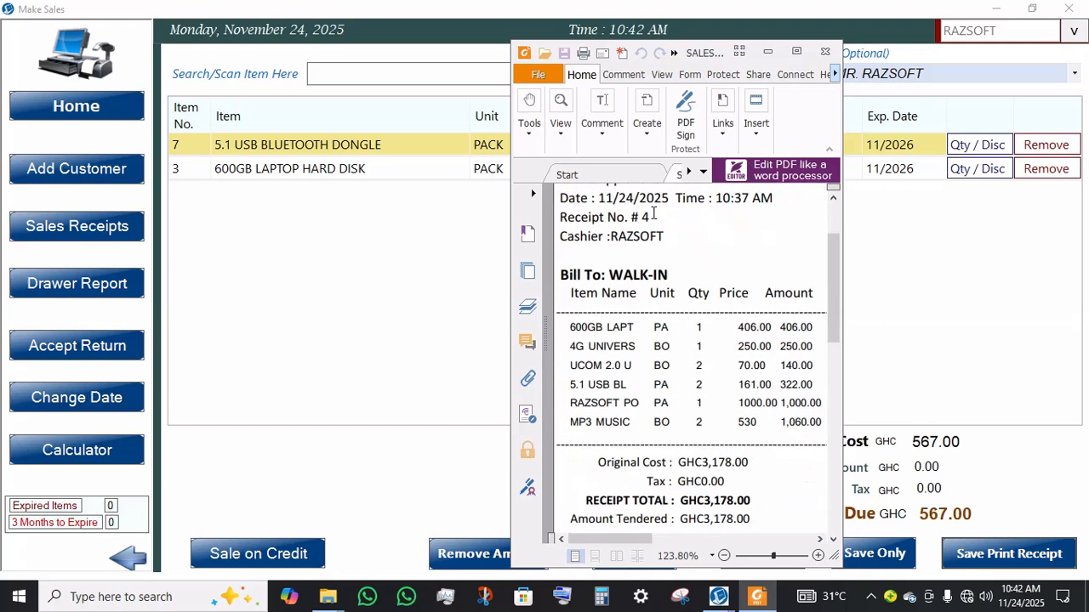
scroll(693, 353, "up", 6)
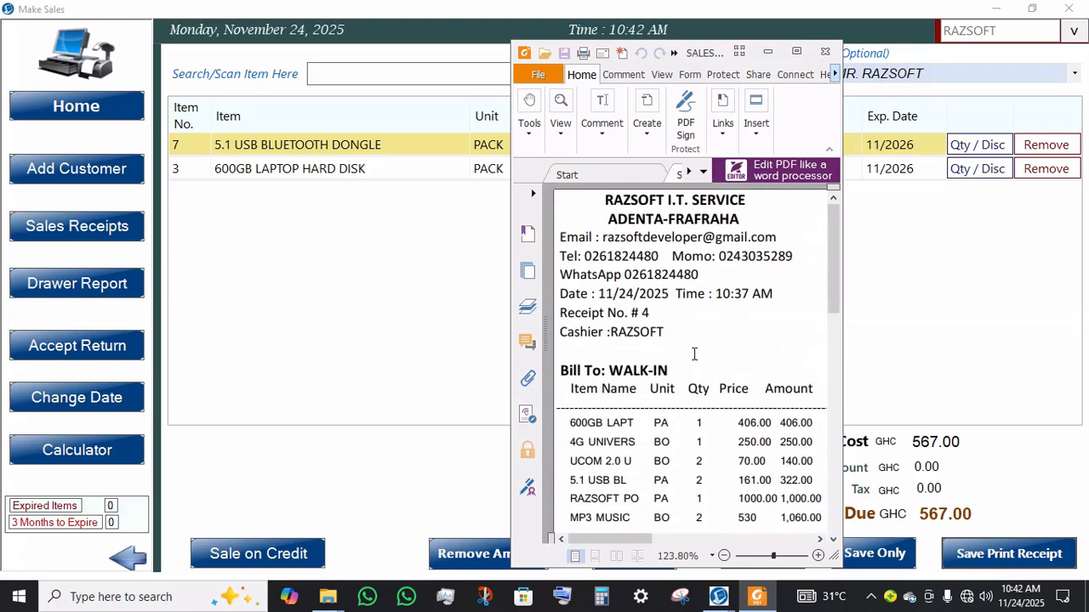
scroll(694, 354, "down", 8)
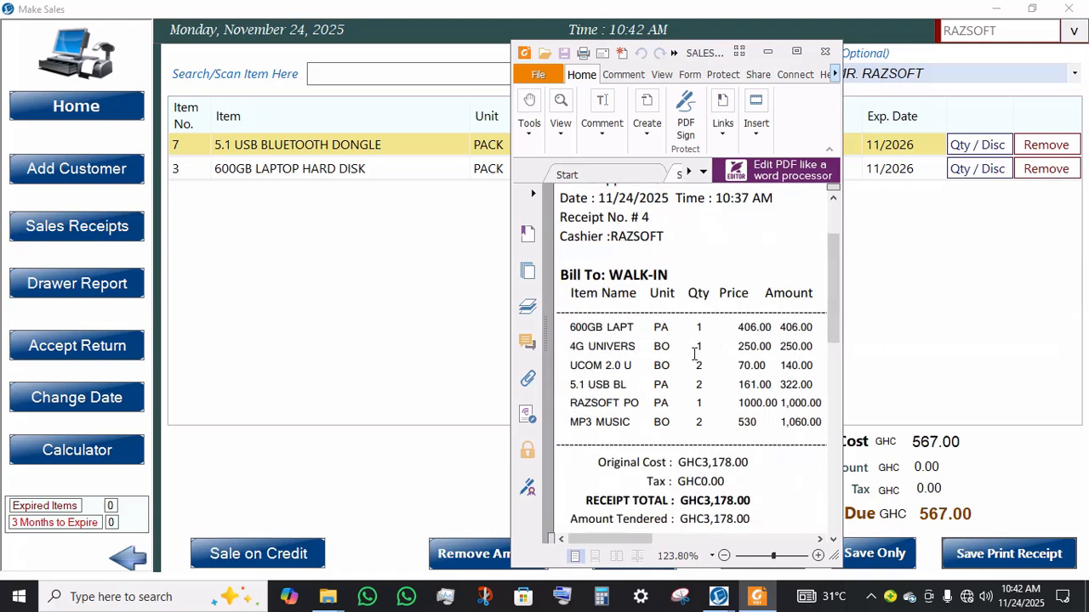
scroll(694, 353, "up", 8)
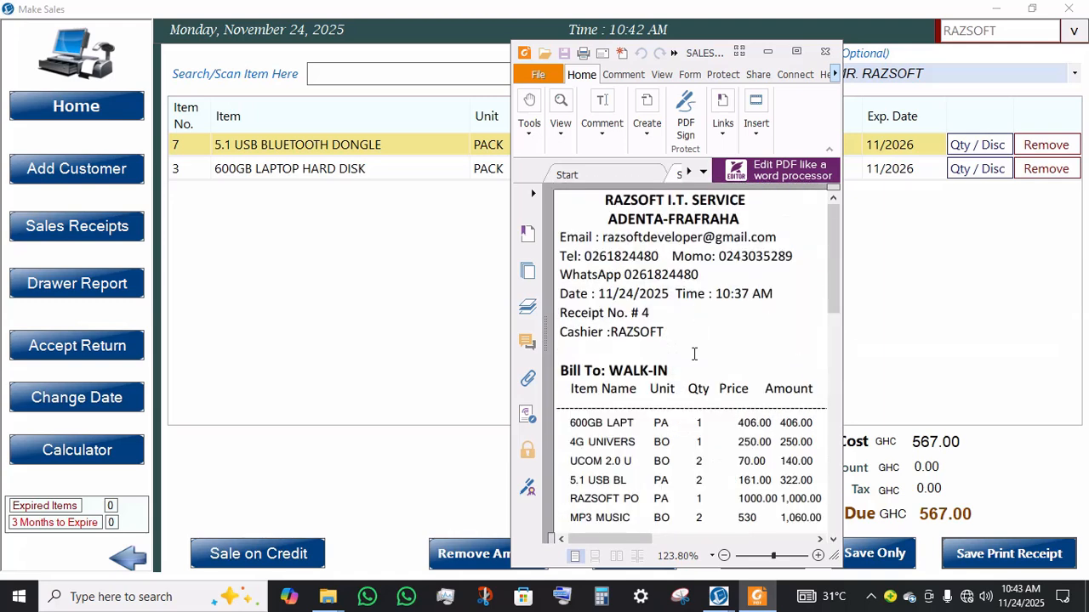
scroll(694, 354, "down", 3)
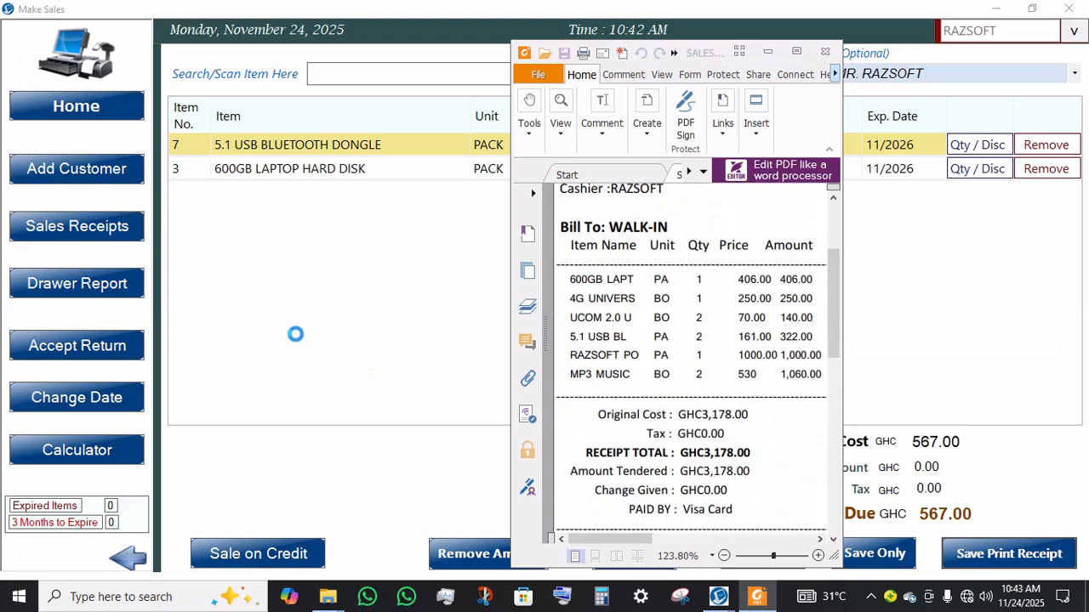
Step: Finish the printing job, return to the home screen and open the Sales Receipts list
mouse_move(719, 598)
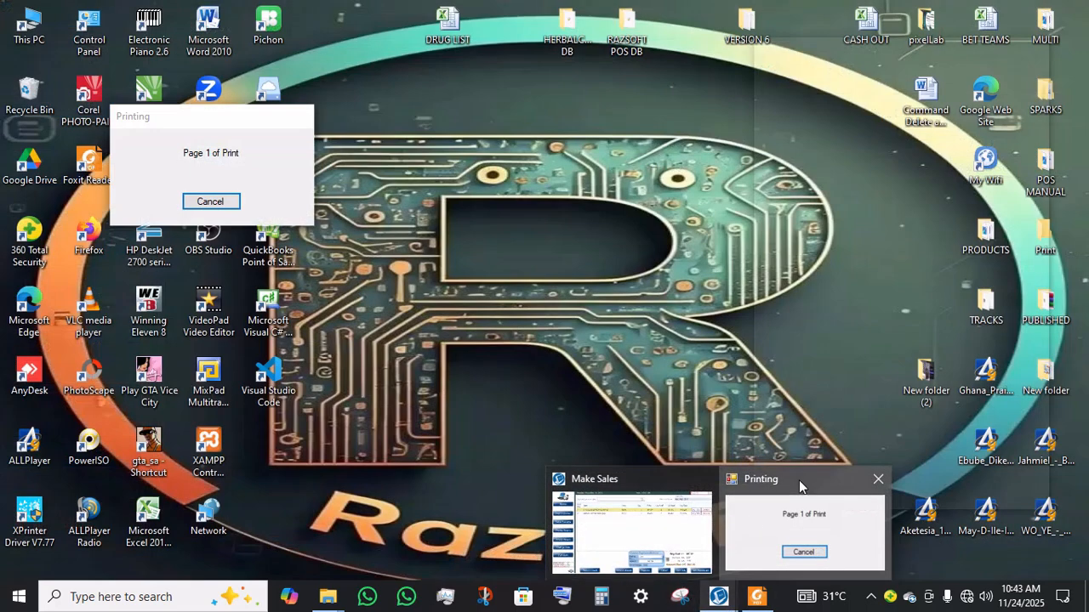
left_click(799, 482)
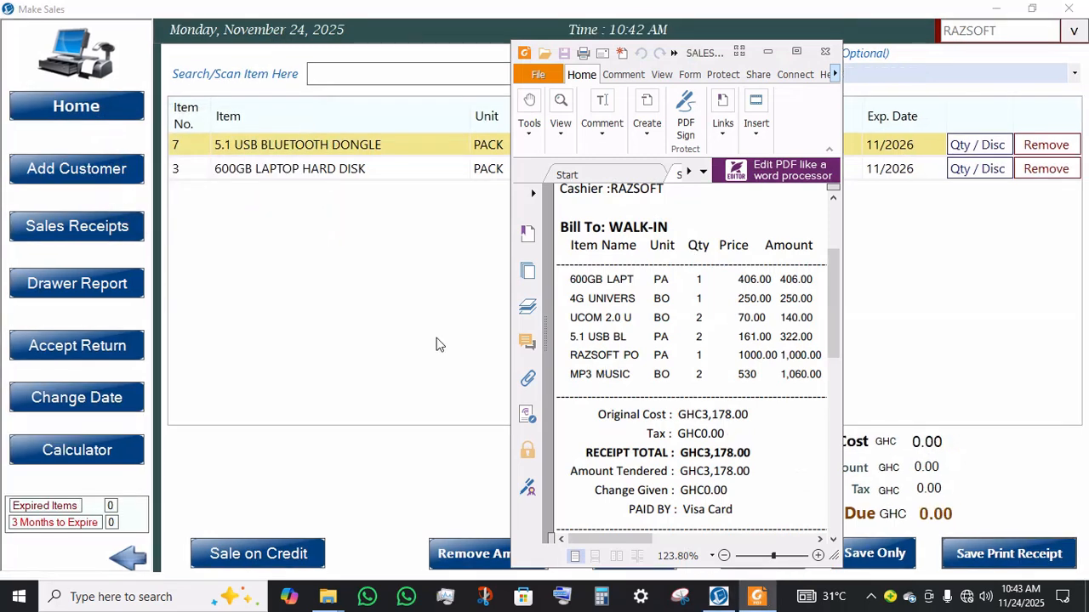
left_click(99, 114)
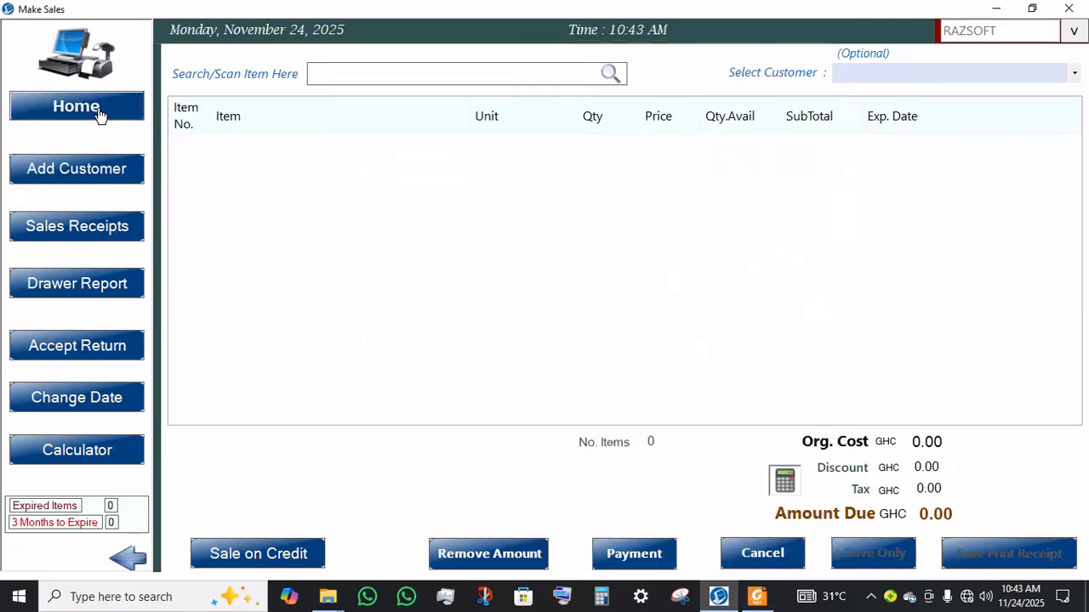
left_click(101, 238)
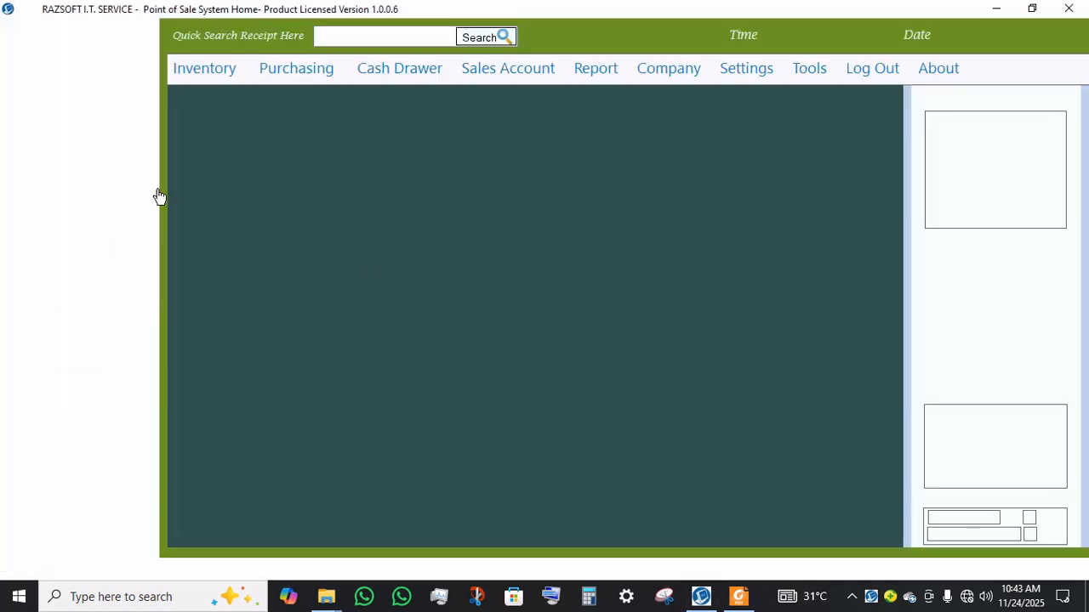
left_click(537, 263)
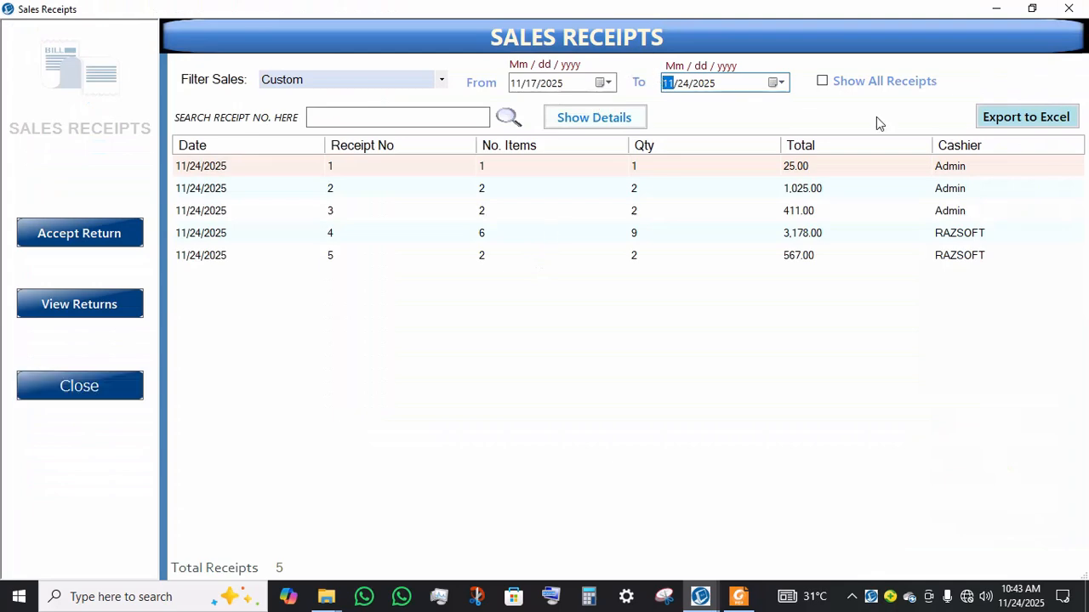
Step: Set the receipt filter's From date to 11/24/2025 and open the details of receipts 5 and 4
left_click(606, 86)
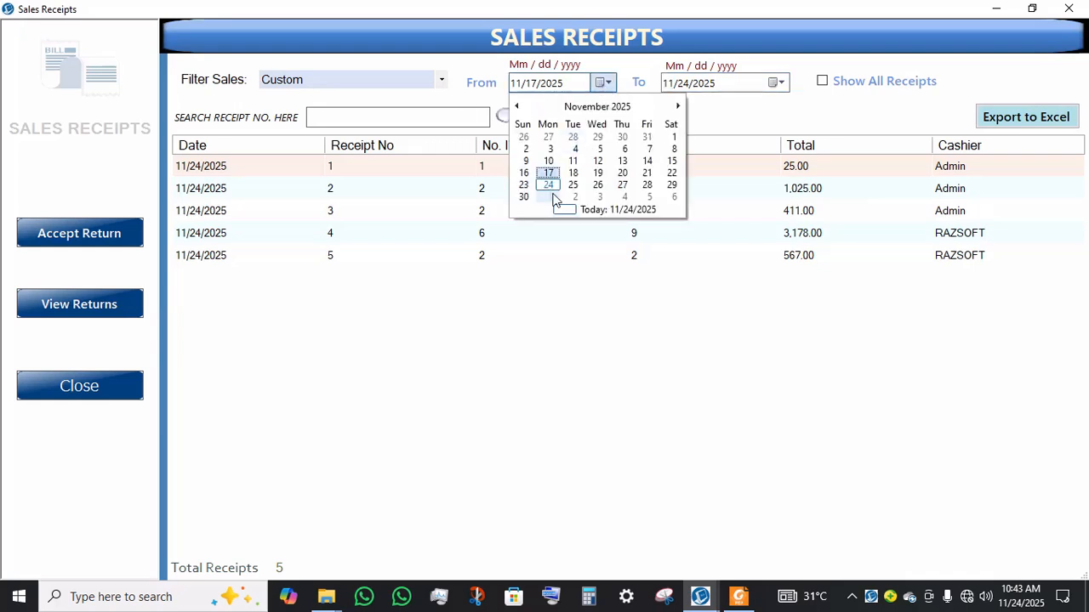
left_click(548, 185)
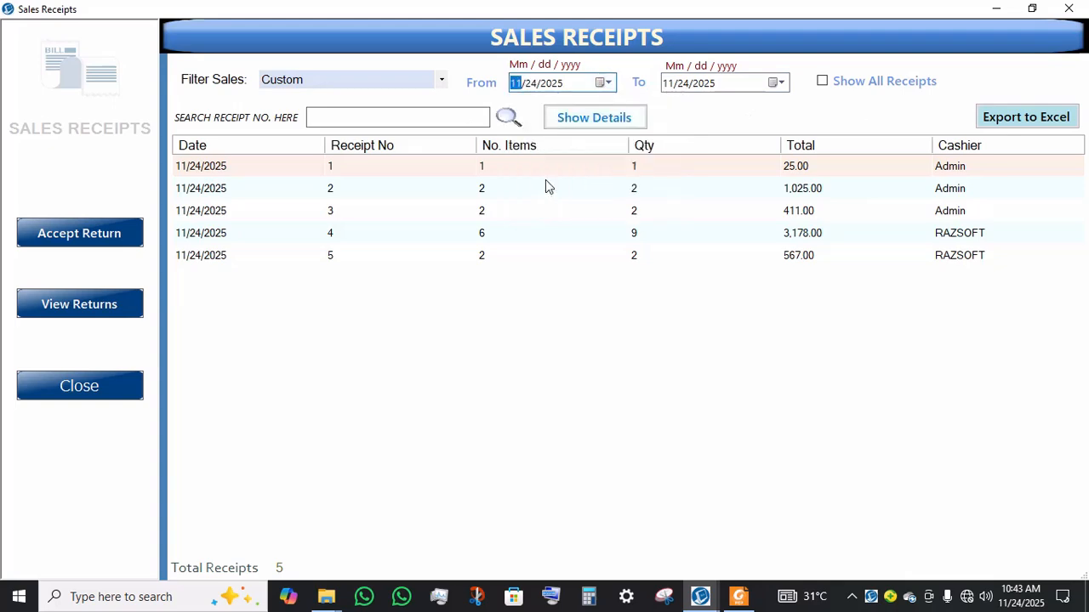
double_click(484, 252)
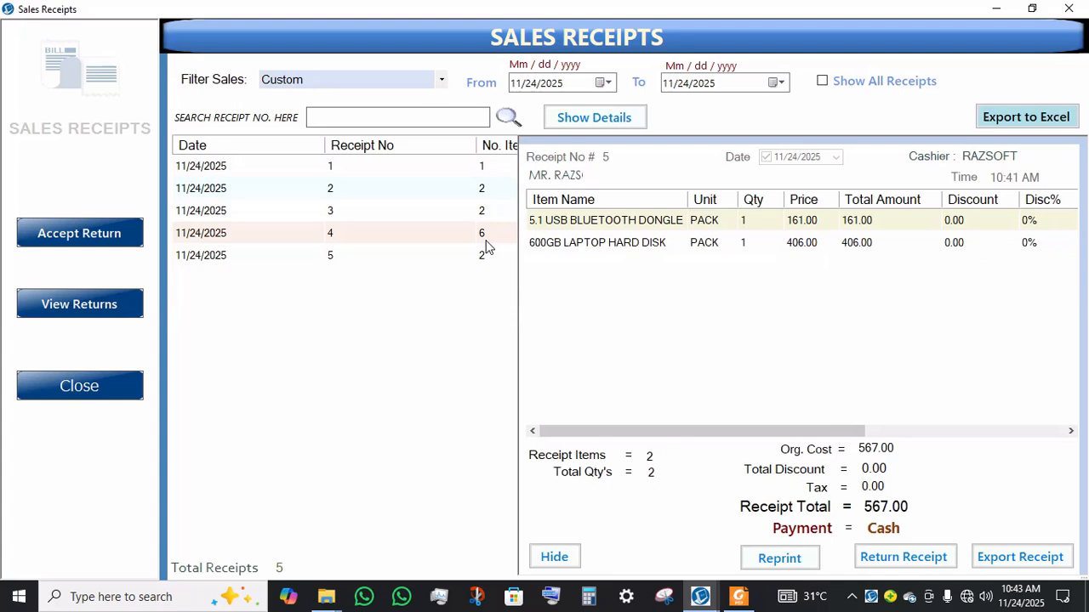
double_click(485, 241)
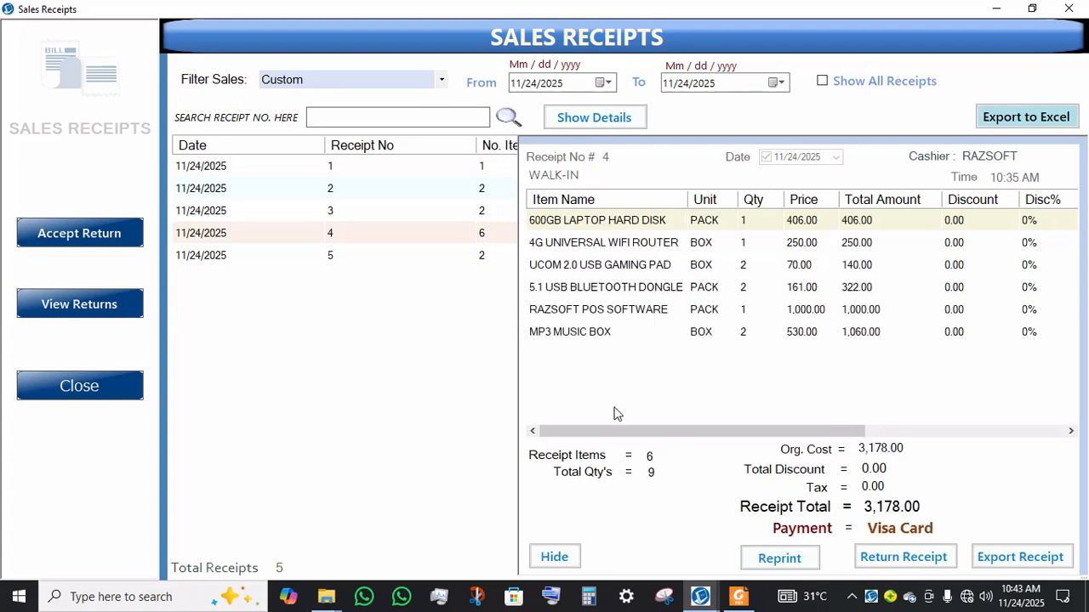
Step: Bring the receipt PDF beside the receipt 4 details and scroll through it to compare
left_click(746, 599)
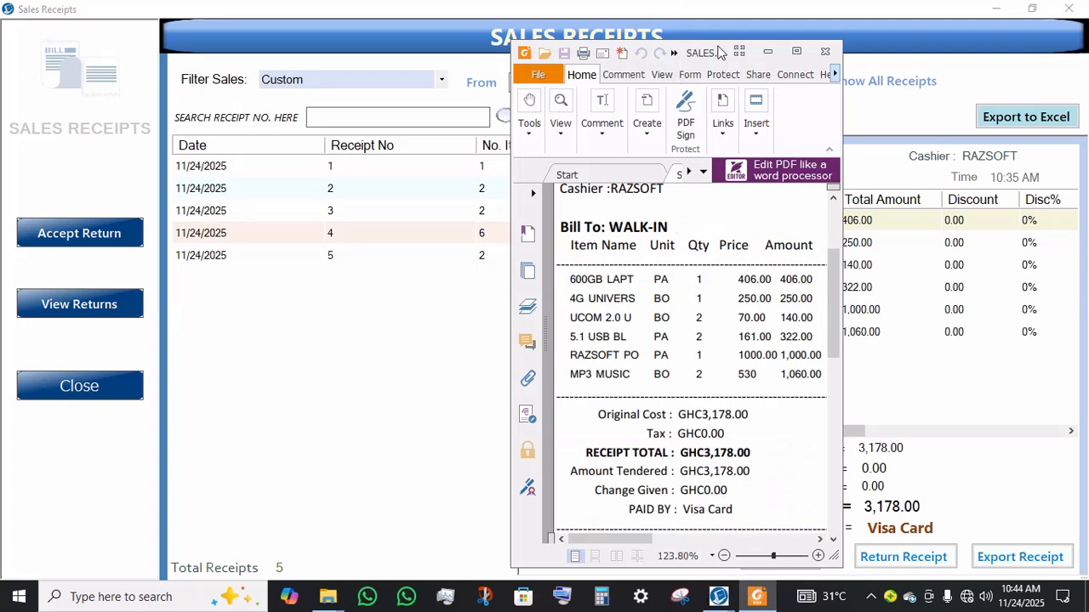
left_click_drag(717, 52, 390, 18)
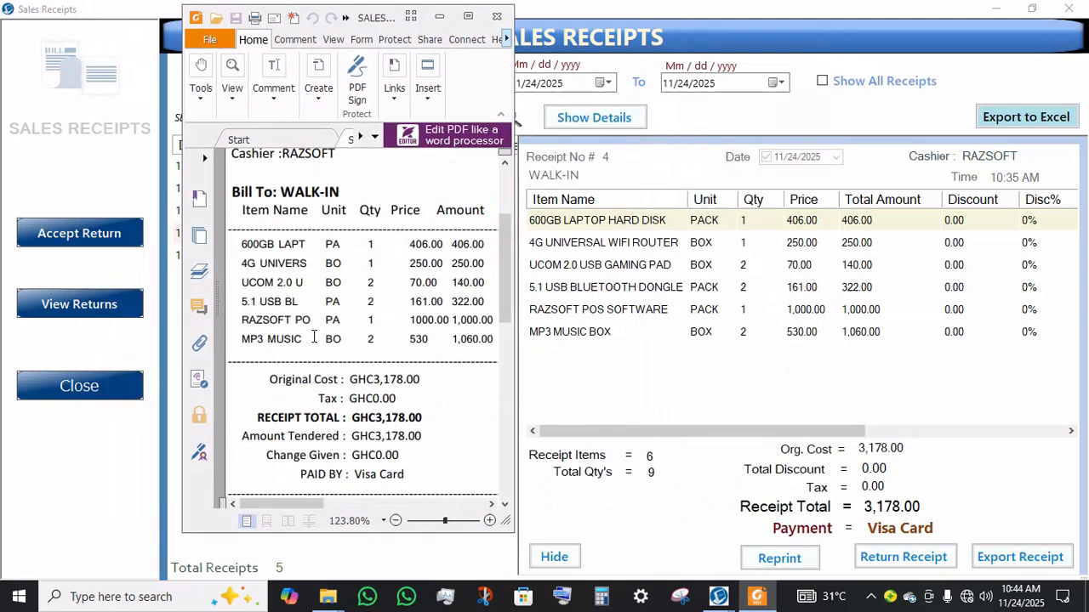
scroll(315, 337, "down", 5)
scroll(315, 337, "up", 5)
scroll(315, 338, "down", 3)
scroll(314, 337, "down", 4)
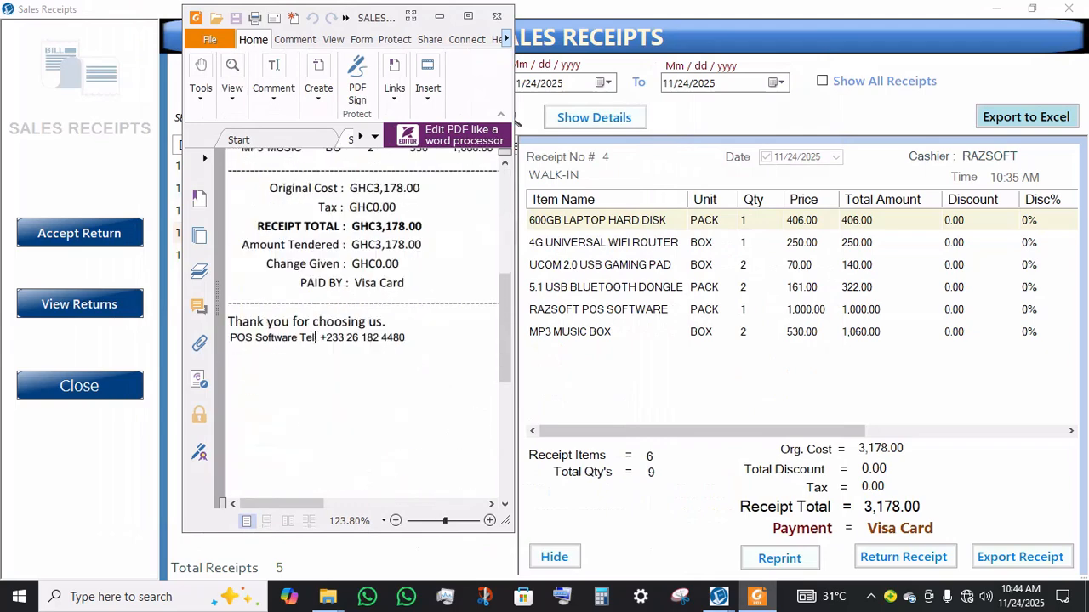
scroll(314, 337, "up", 5)
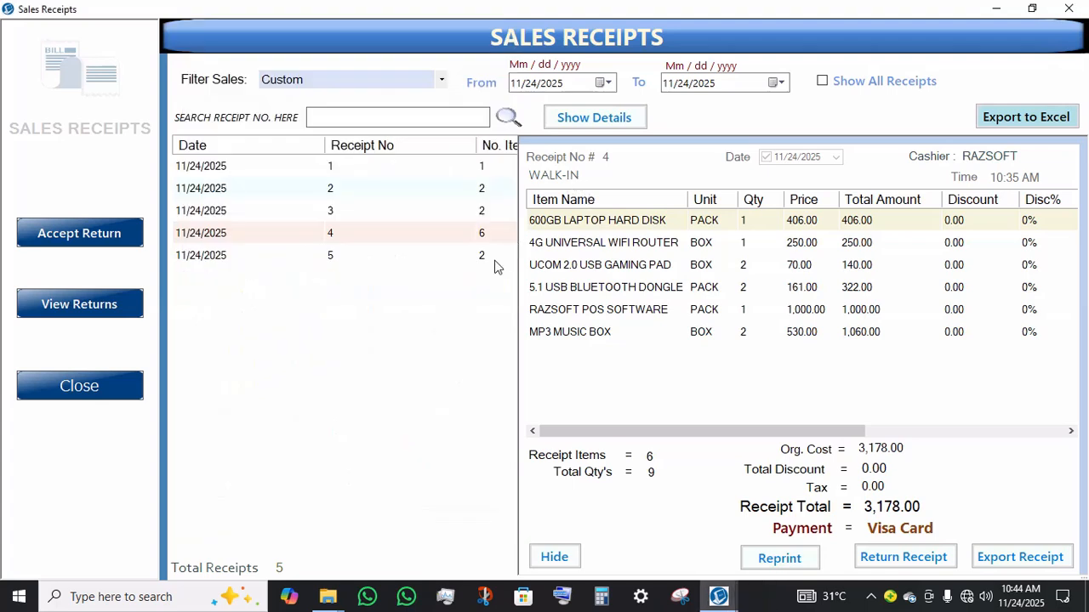
Step: Review receipt 5's details and close the Sales Receipts window
left_click(495, 259)
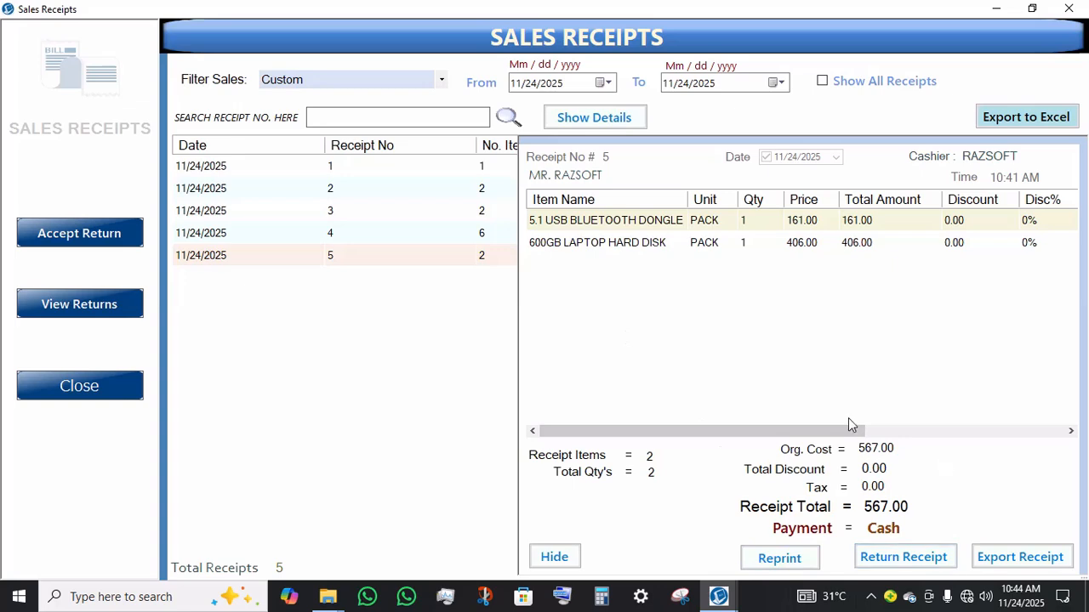
left_click(70, 391)
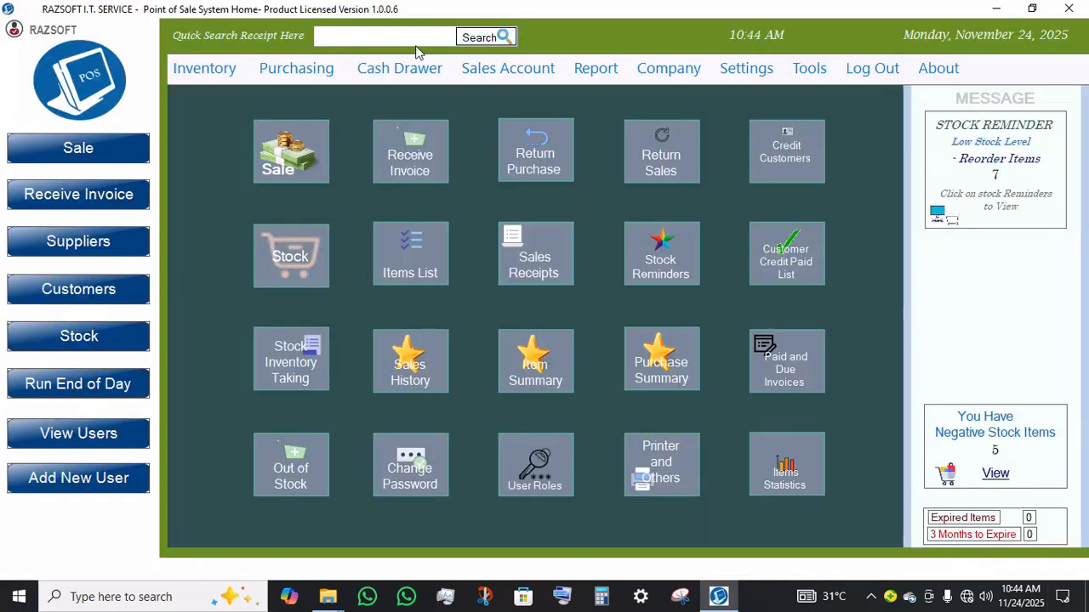
Step: Open the Customers list, view the customer's sales history with item details, then go back
left_click(97, 302)
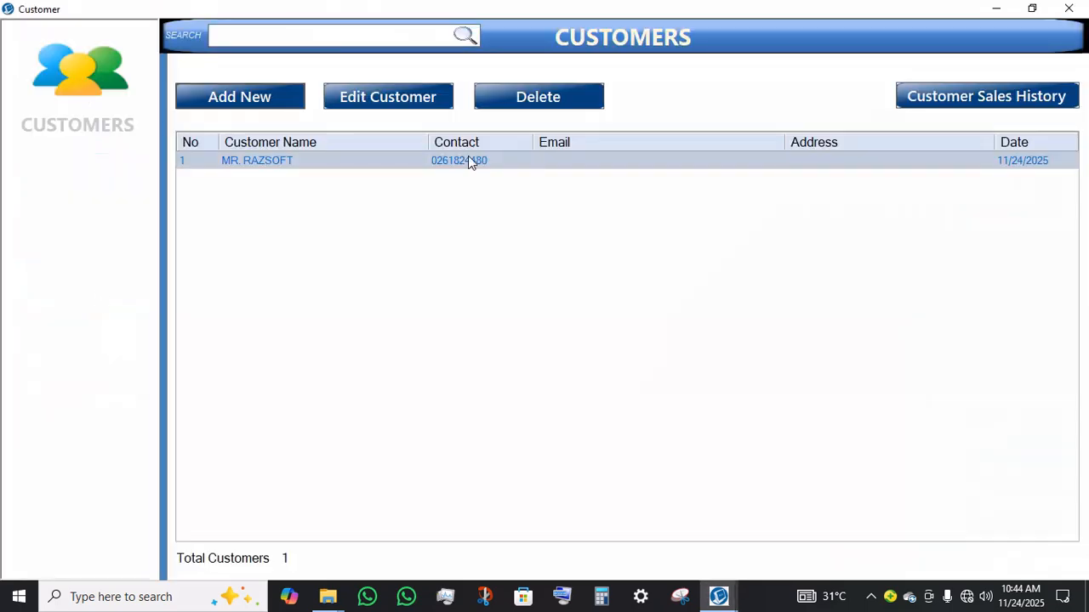
left_click(991, 100)
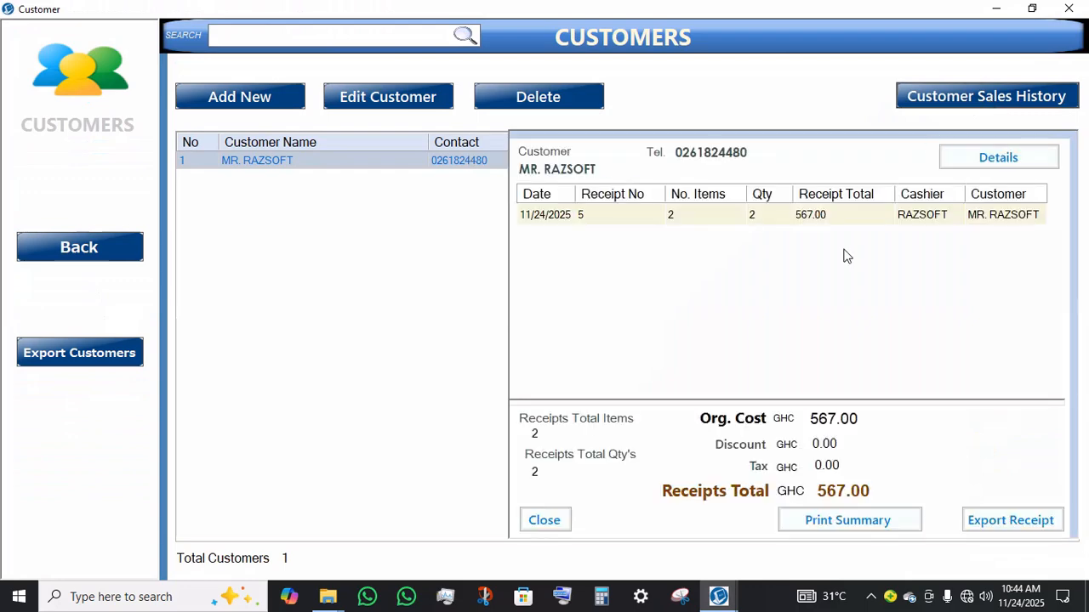
left_click(1006, 161)
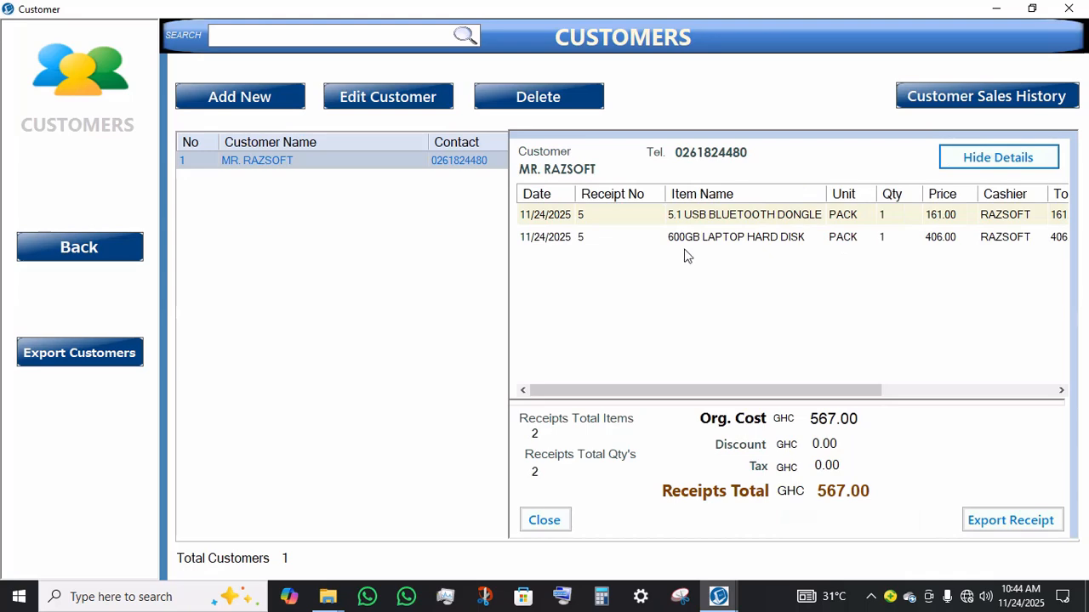
left_click(711, 243)
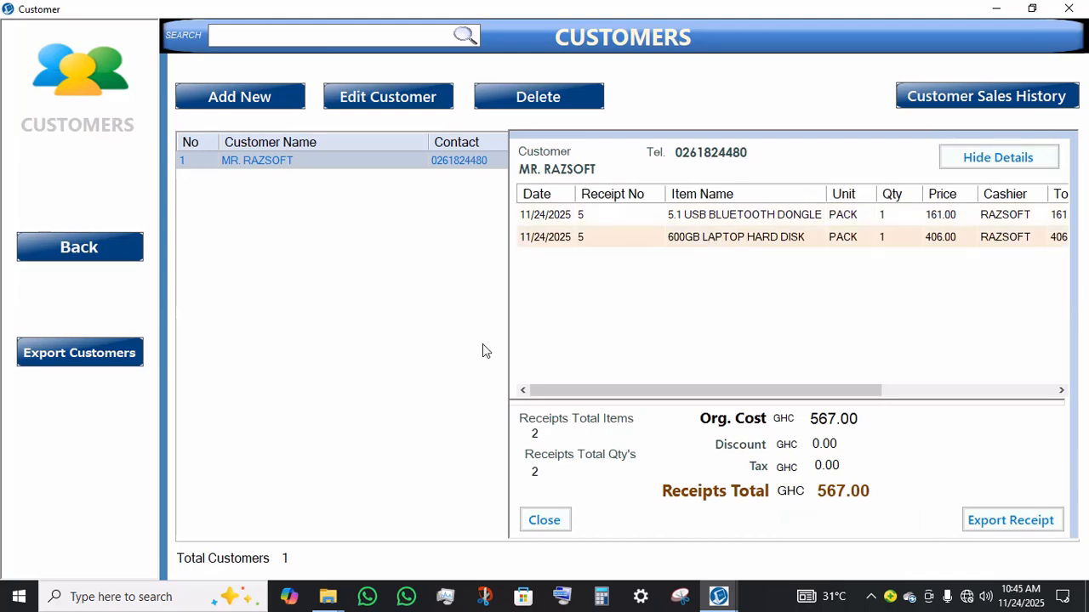
left_click(61, 247)
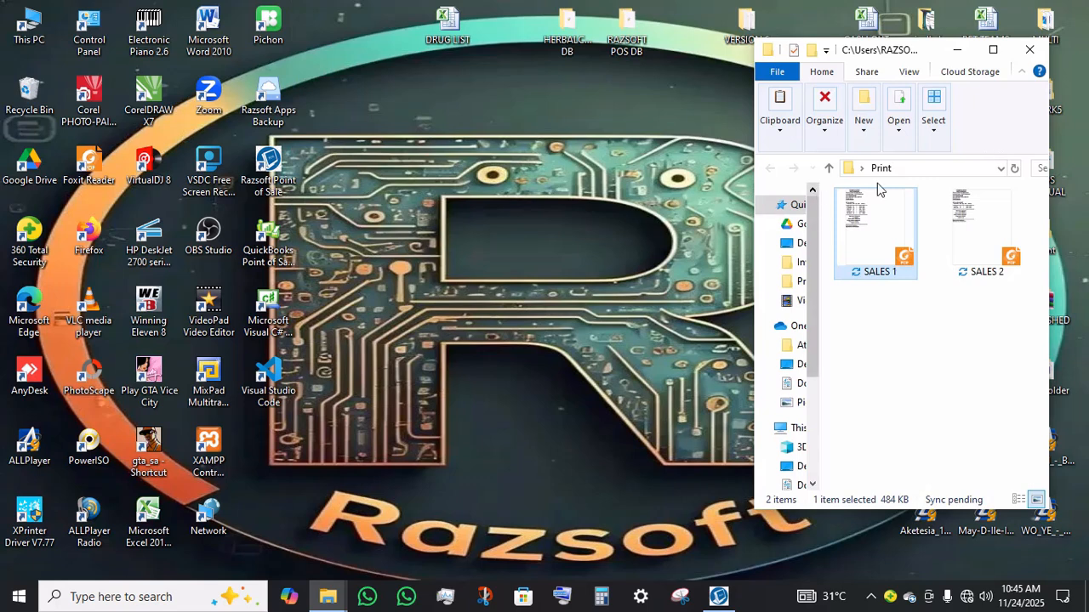
Step: Open the SALES 2 receipt PDF from the Print folder
left_click(953, 231)
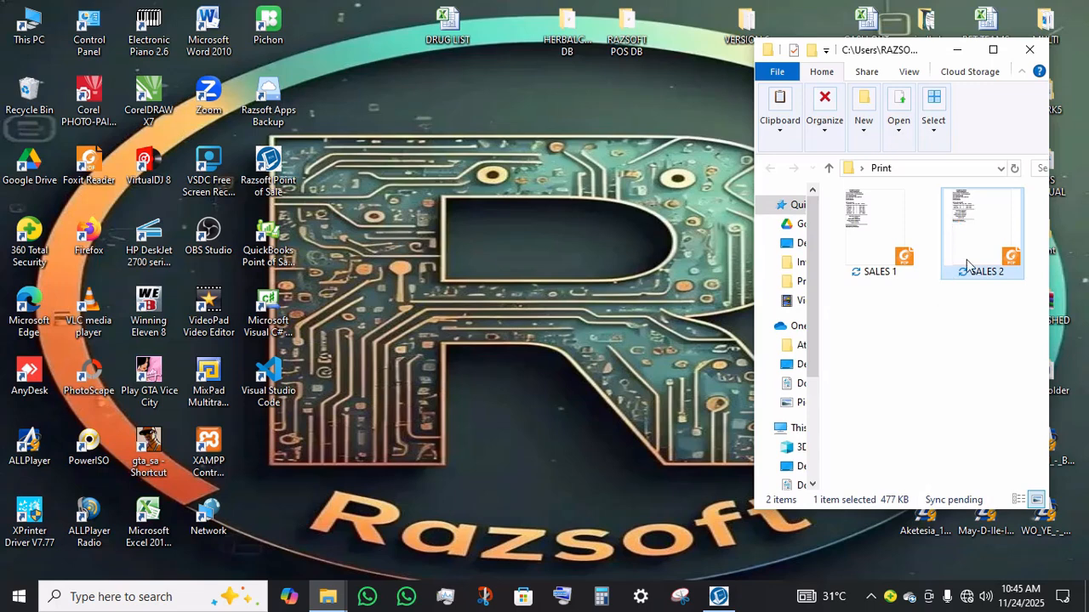
double_click(966, 265)
Step: Return to the POS home screen and open Return Sales
left_click(716, 600)
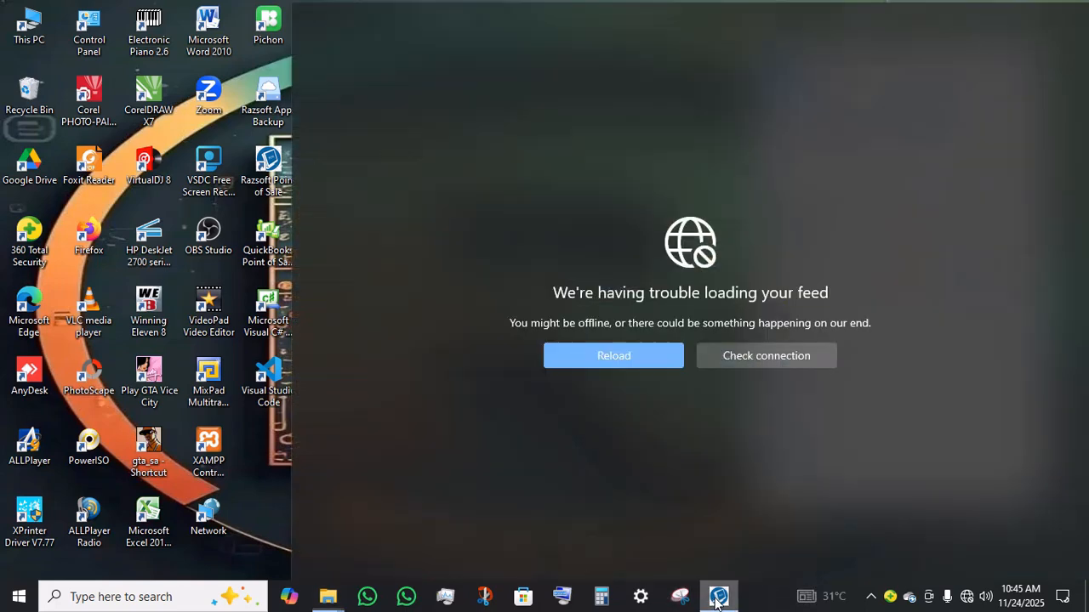
left_click(243, 218)
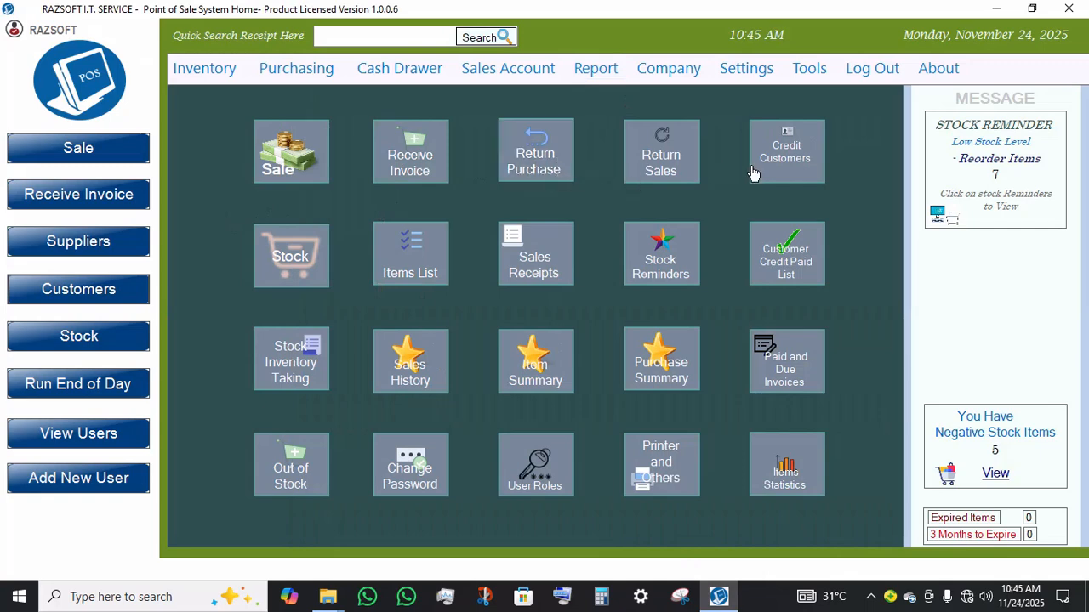
left_click(661, 152)
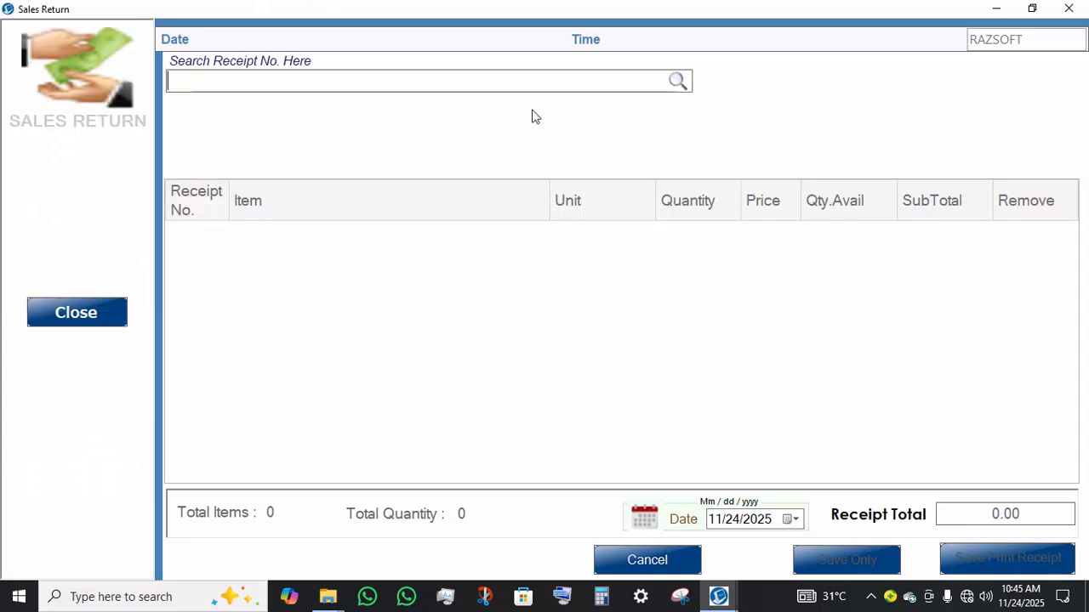
Step: Look up receipt 4 and add one UCOM 2.0 USB GAMING PAD to the sales return
type("4")
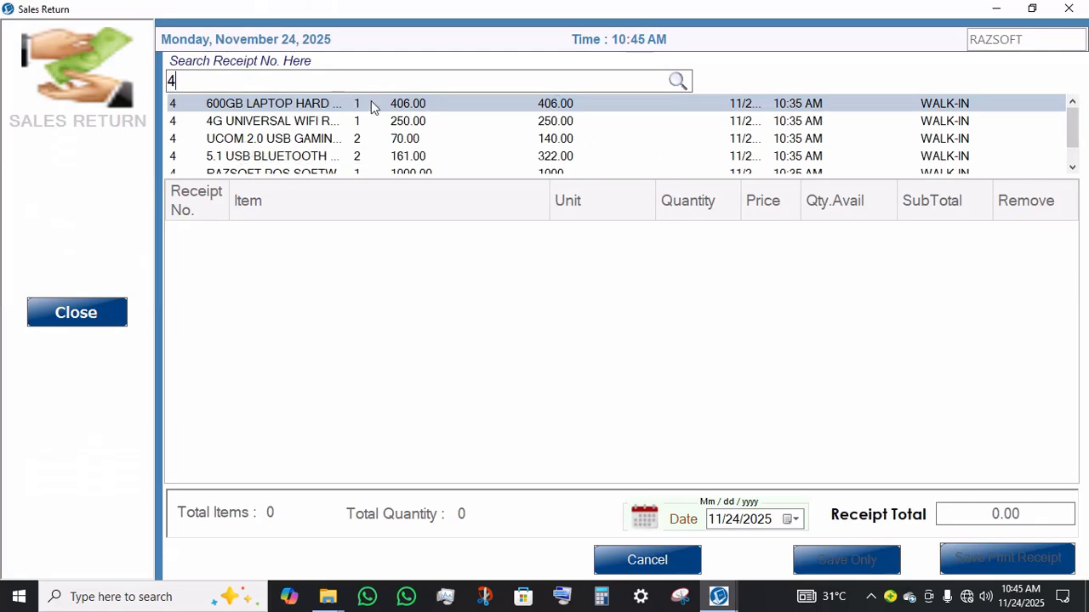
left_click(315, 138)
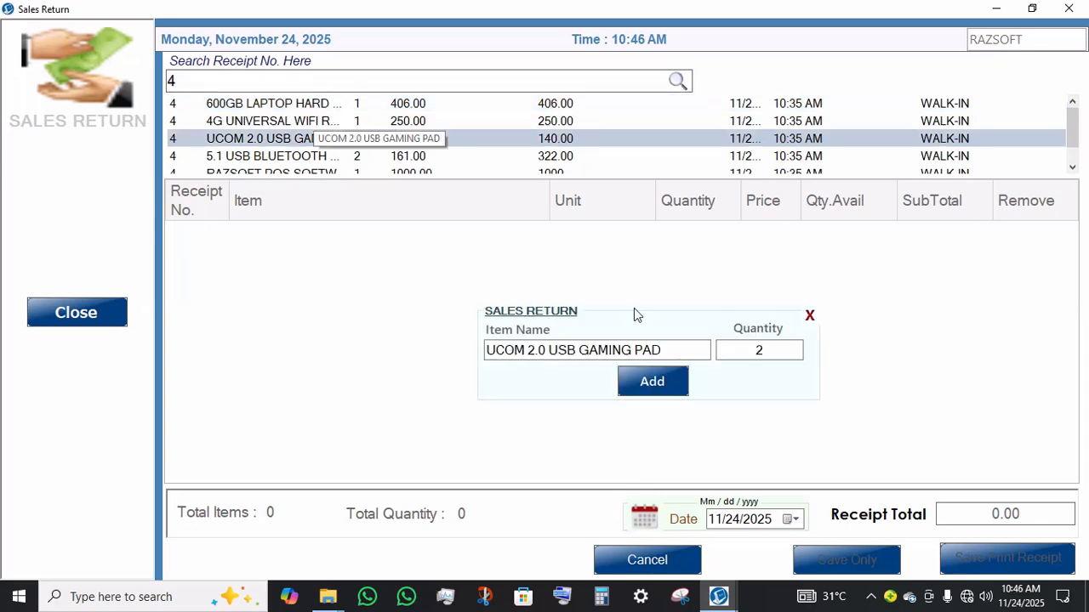
left_click(769, 351)
key("BackSpace")
type("1")
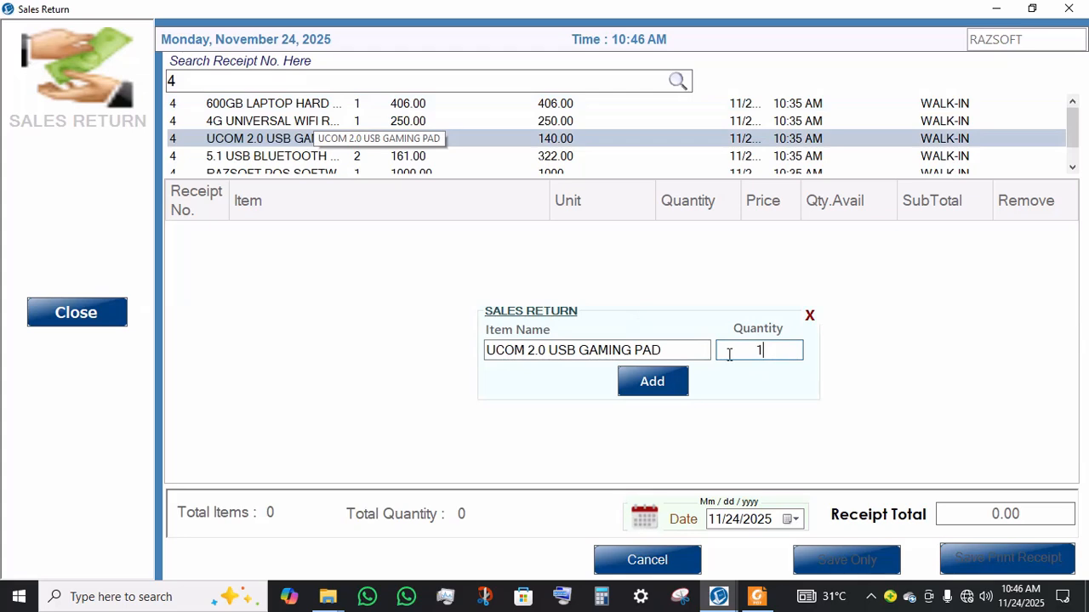
left_click(647, 389)
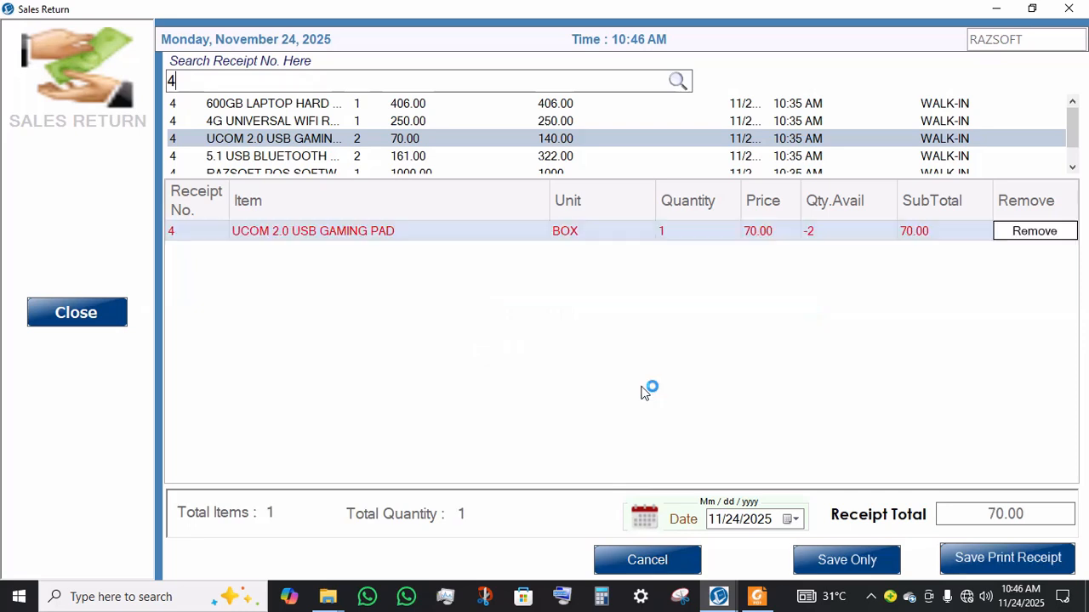
Step: Add one RAZSOFT POS SOFTWARE from receipt 4 to the sales return and save the return without printing
scroll(553, 158, "down", 1)
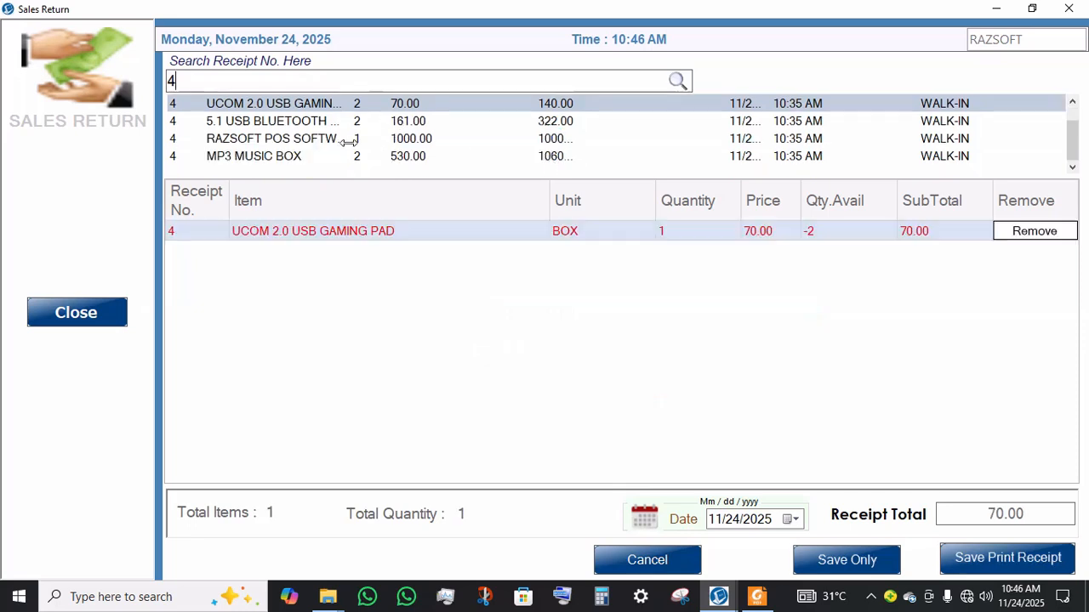
double_click(429, 140)
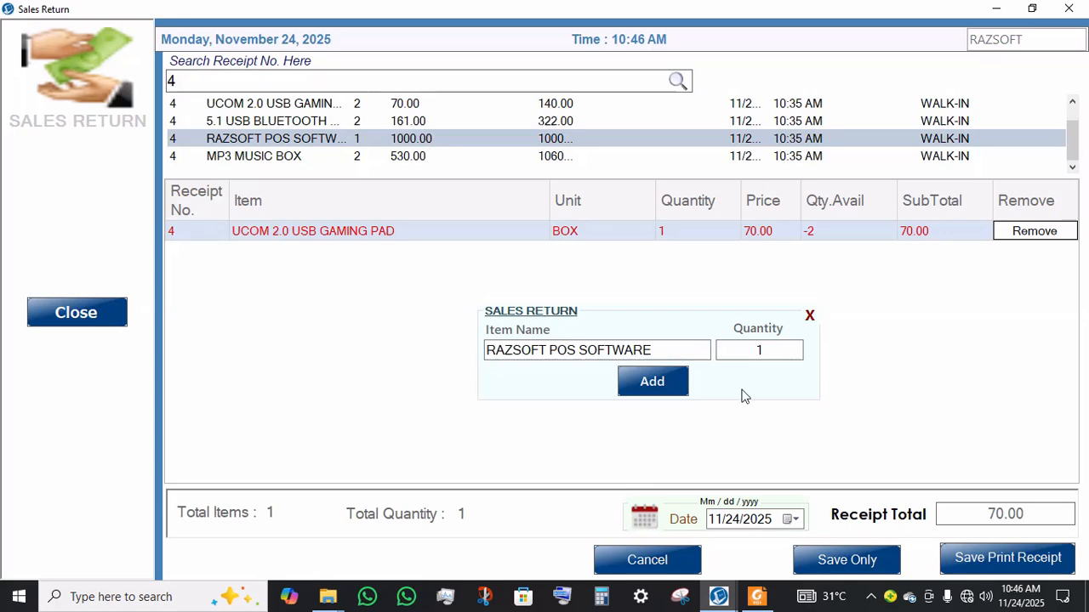
left_click(666, 382)
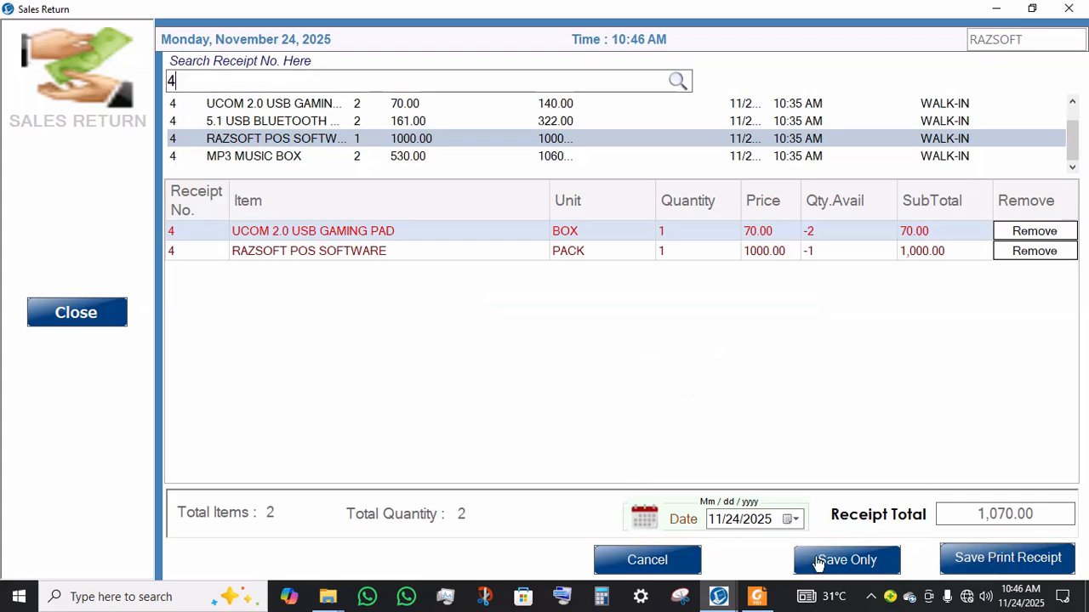
left_click(887, 563)
left_click(676, 439)
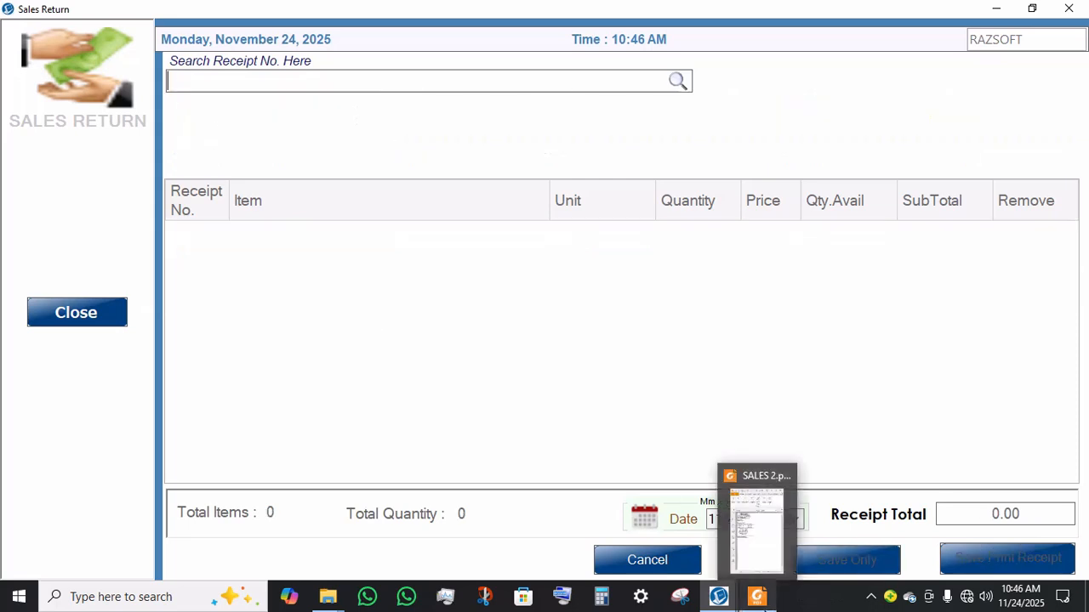
Step: Switch to the SALES 2 receipt PDF and examine it at a larger zoom, then put the viewer away
left_click(761, 600)
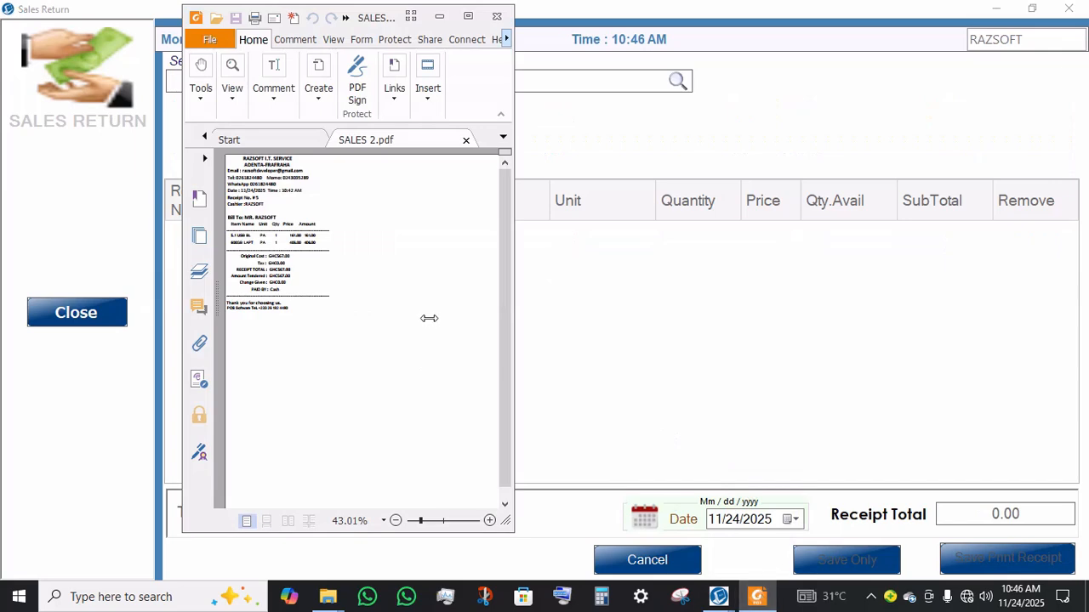
left_click(489, 522)
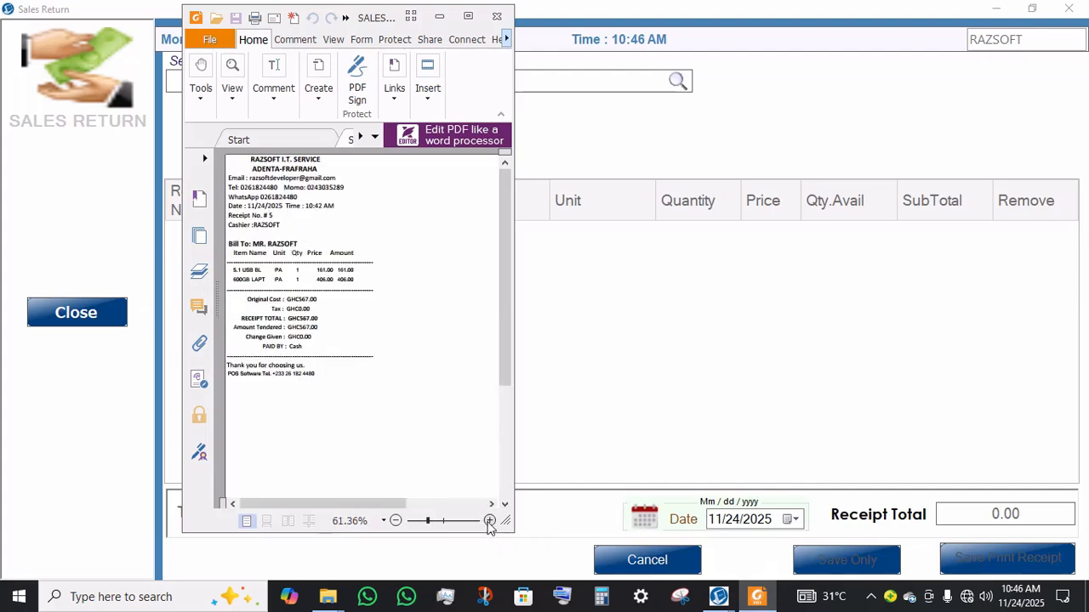
left_click(489, 522)
left_click(489, 522)
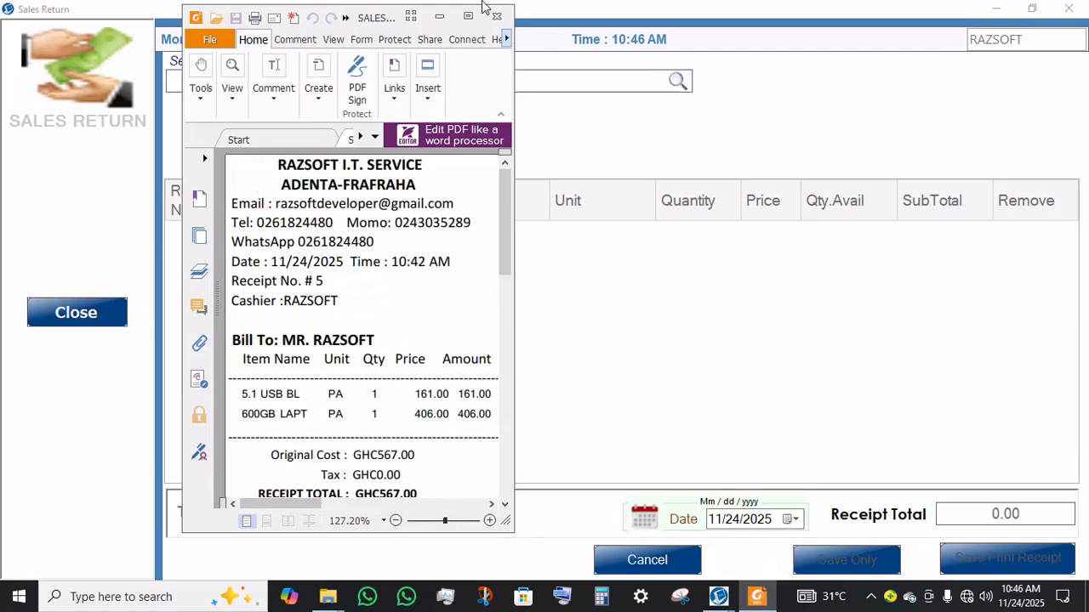
left_click(460, 38)
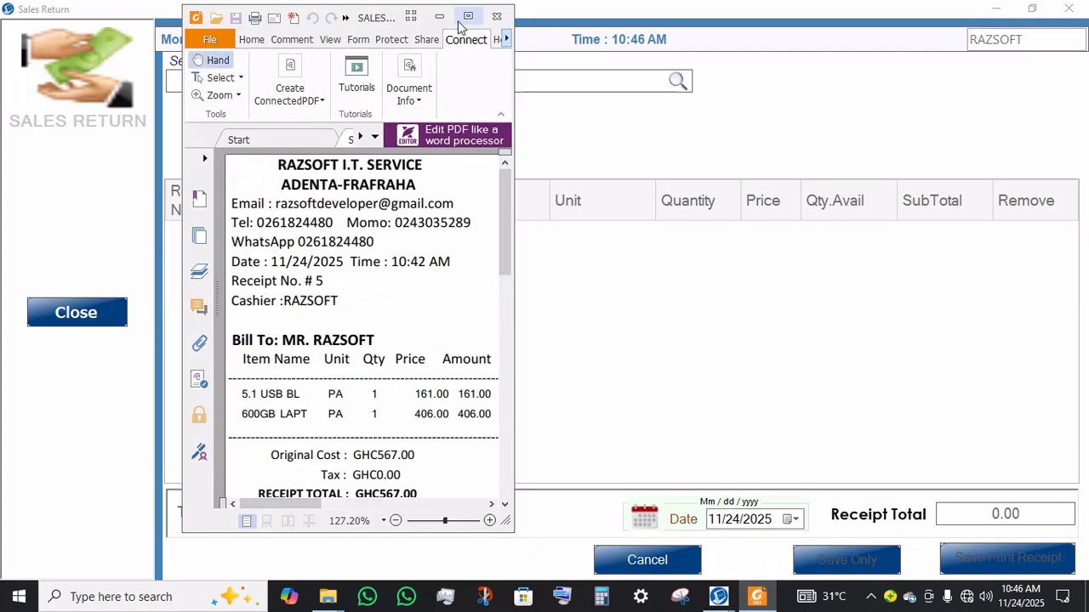
left_click(468, 17)
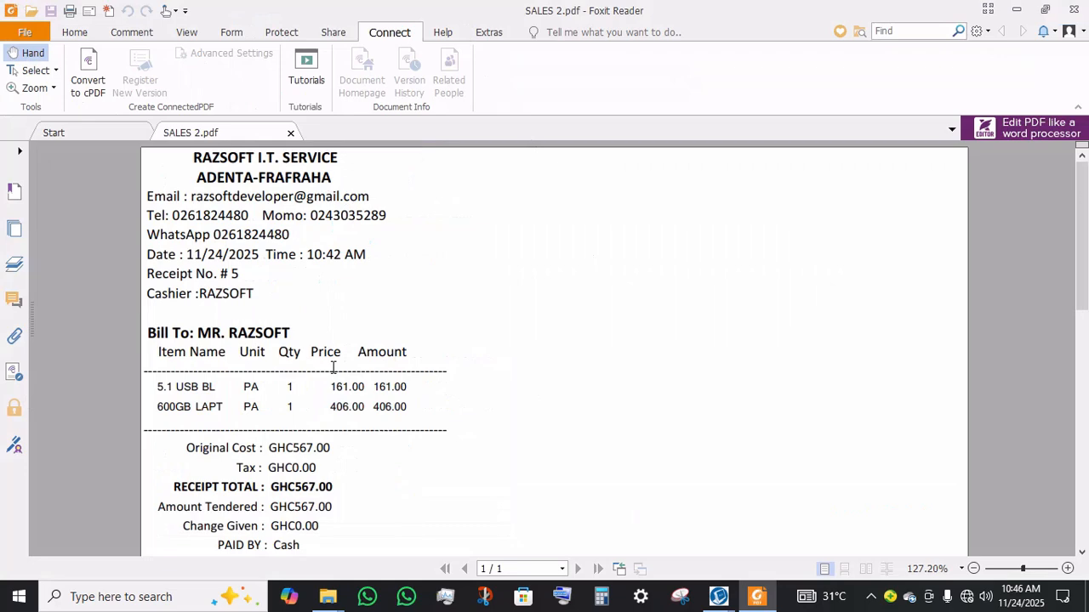
scroll(334, 367, "down", 1)
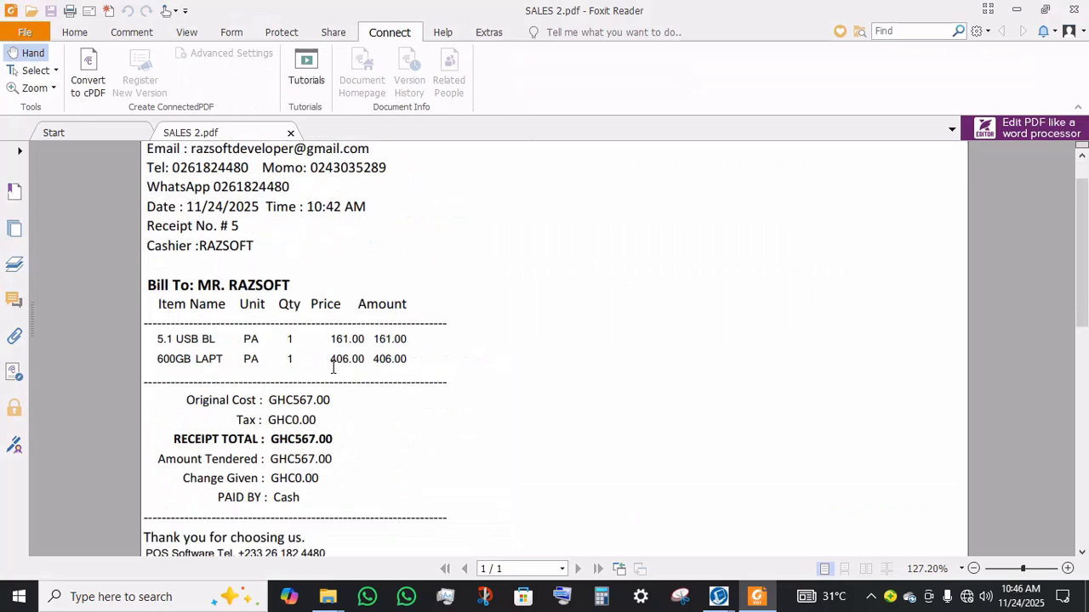
scroll(334, 368, "down", 2)
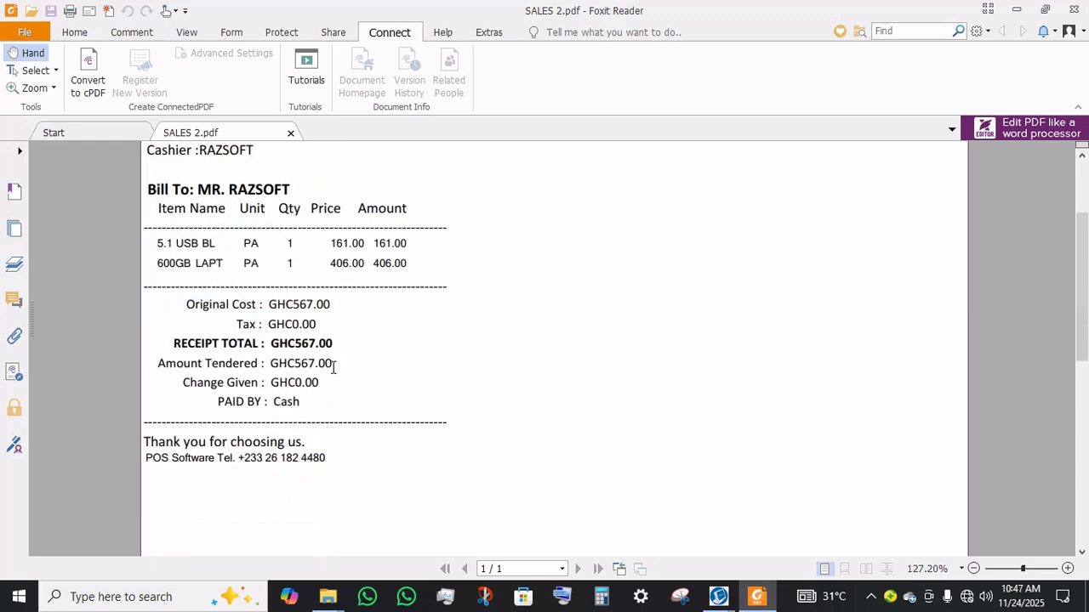
scroll(334, 367, "up", 3)
scroll(328, 367, "down", 4)
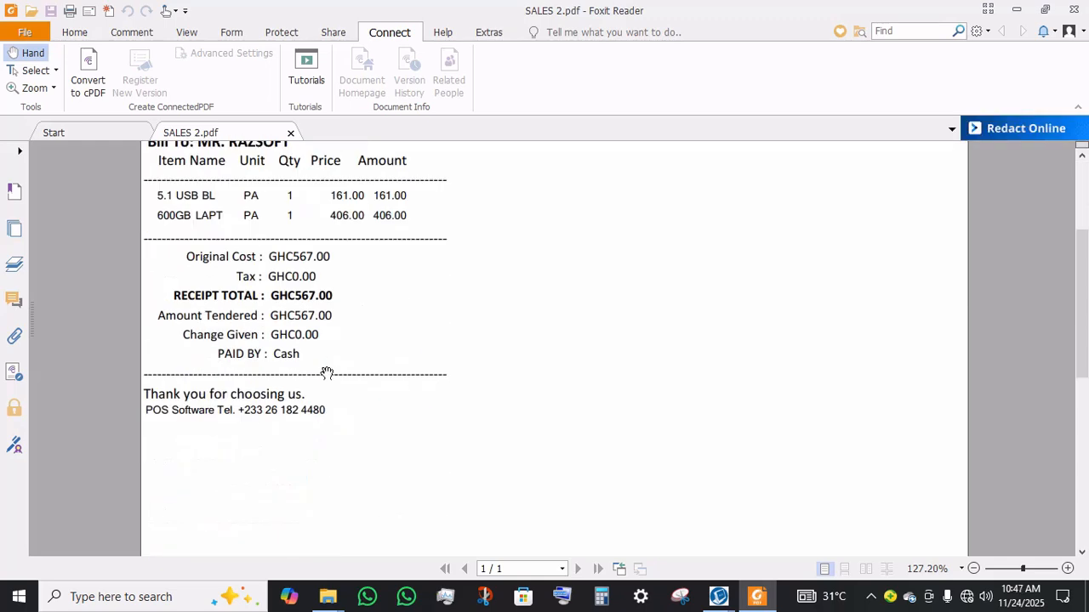
left_click(974, 569)
left_click(974, 570)
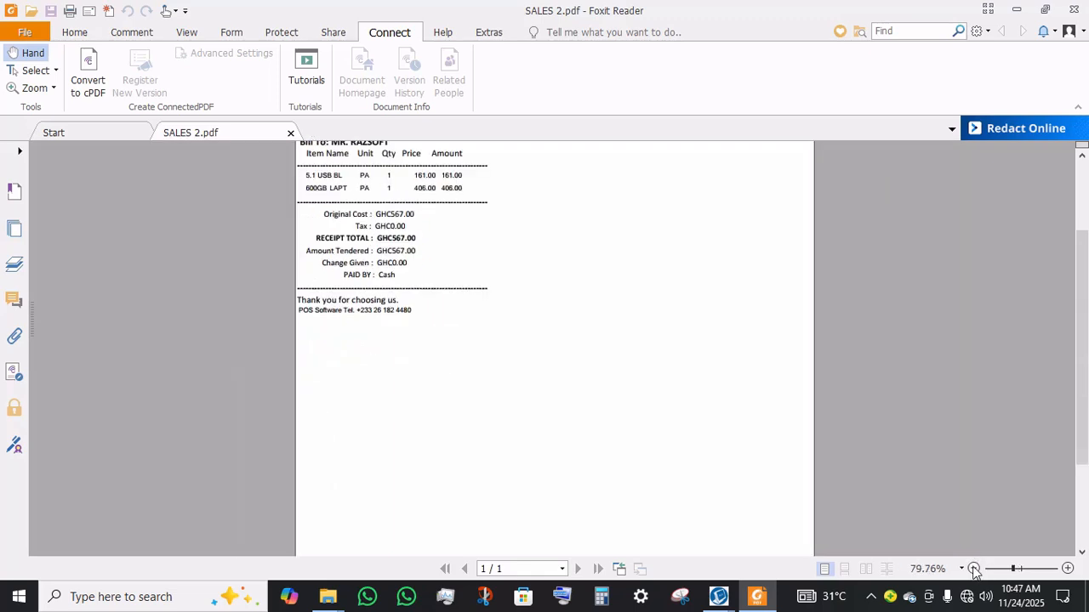
scroll(465, 177, "up", 3)
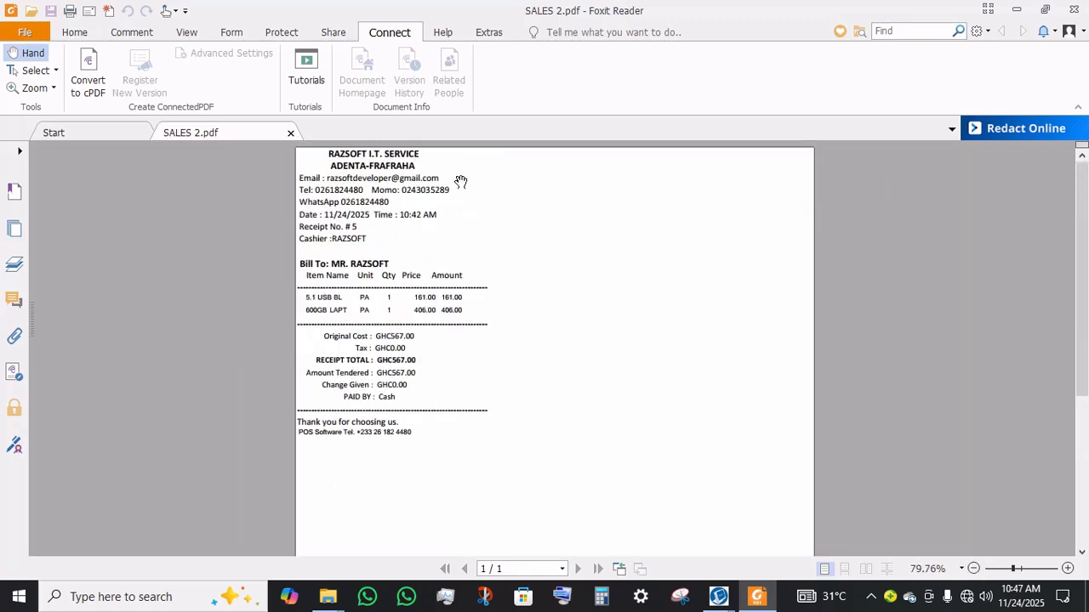
left_click(1047, 9)
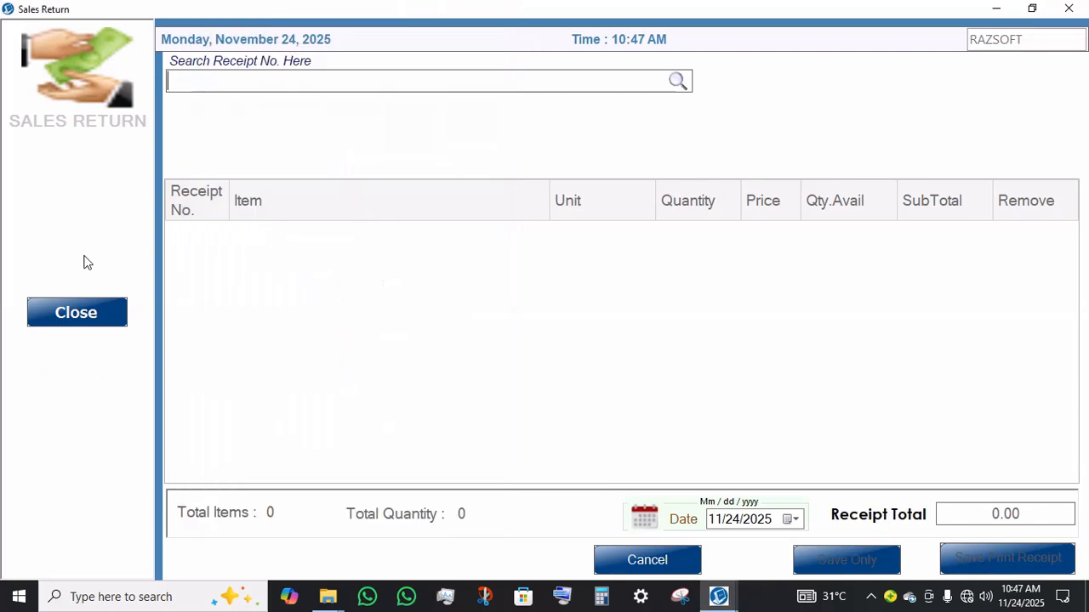
Step: Close Sales Return and open the Sales Returns report from the sales reports
left_click(83, 301)
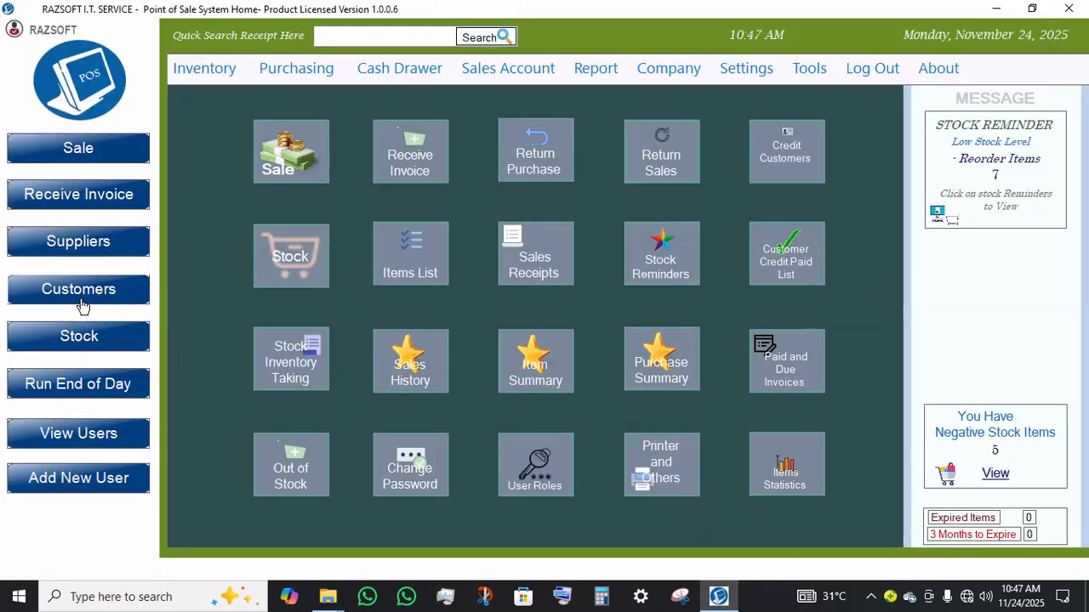
left_click(300, 74)
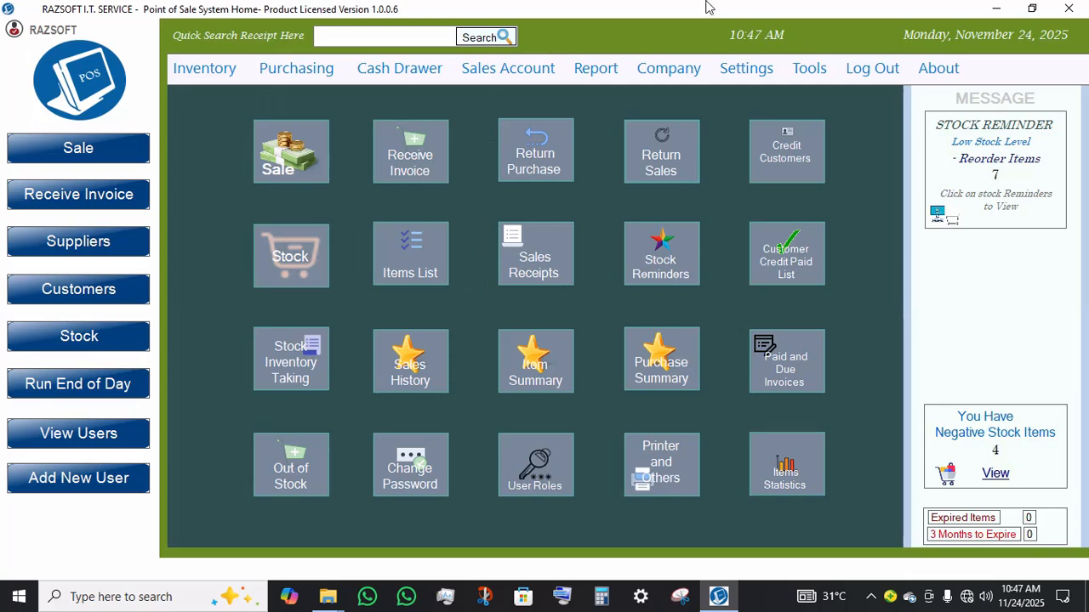
left_click(595, 71)
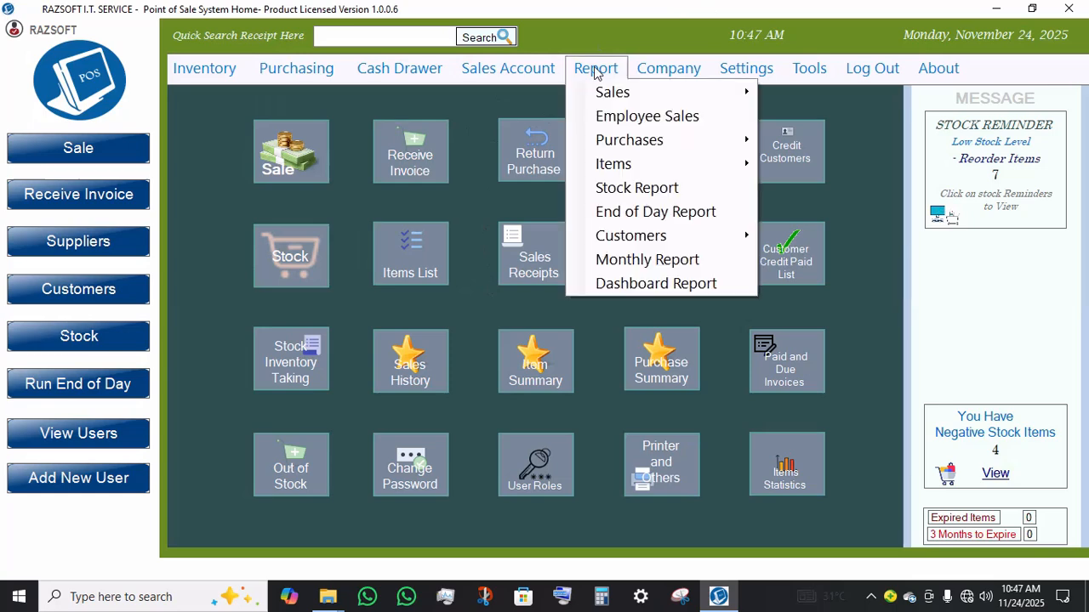
mouse_move(634, 101)
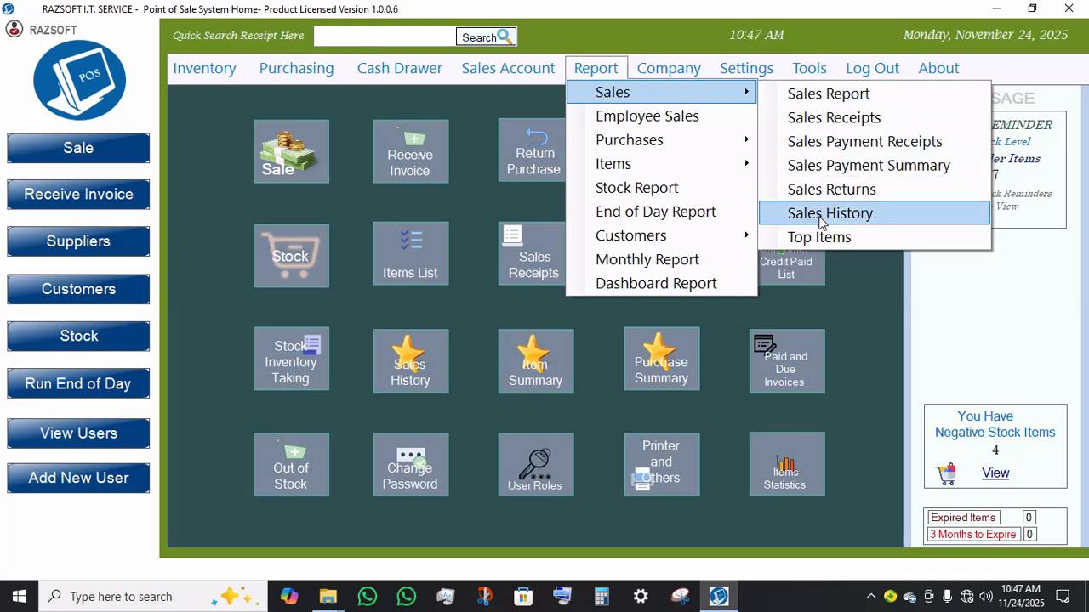
left_click(824, 190)
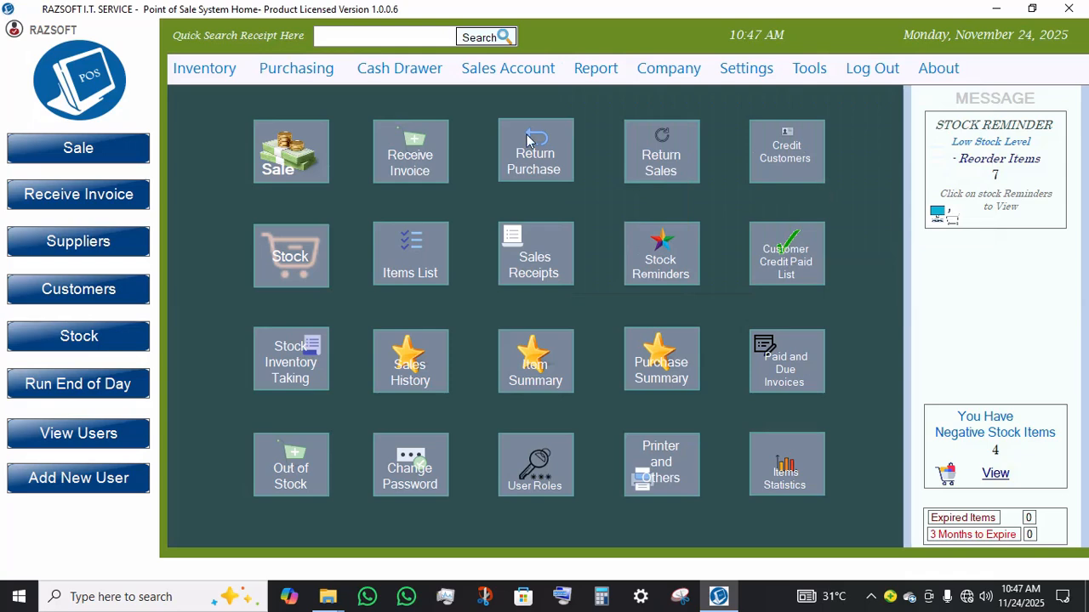
left_click(450, 136)
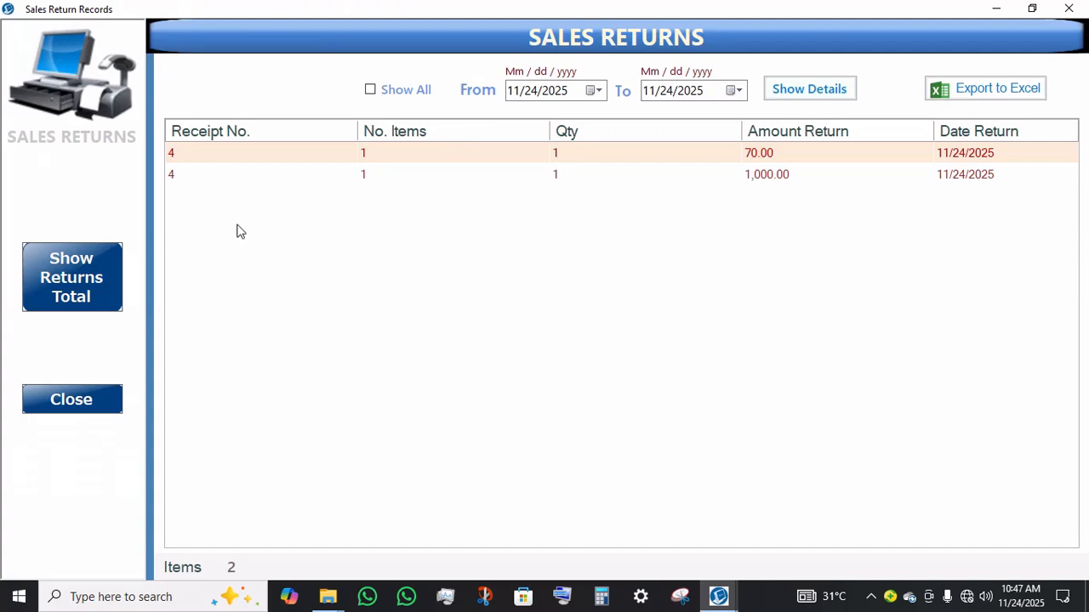
Step: Show details of each returned receipt in the Sales Returns report, then hide them and close the report
left_click(841, 98)
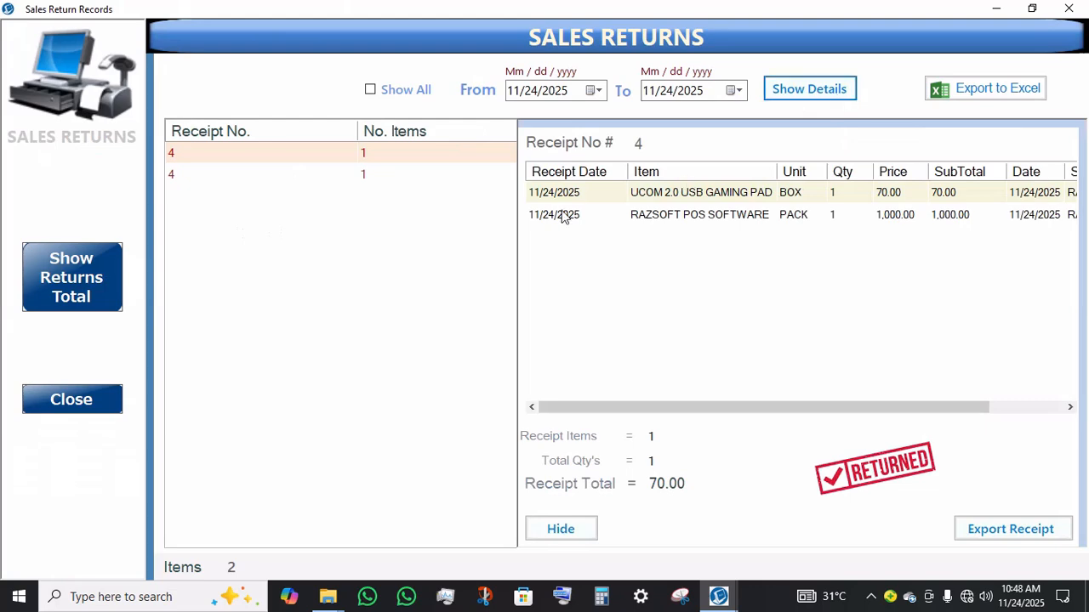
left_click(460, 180)
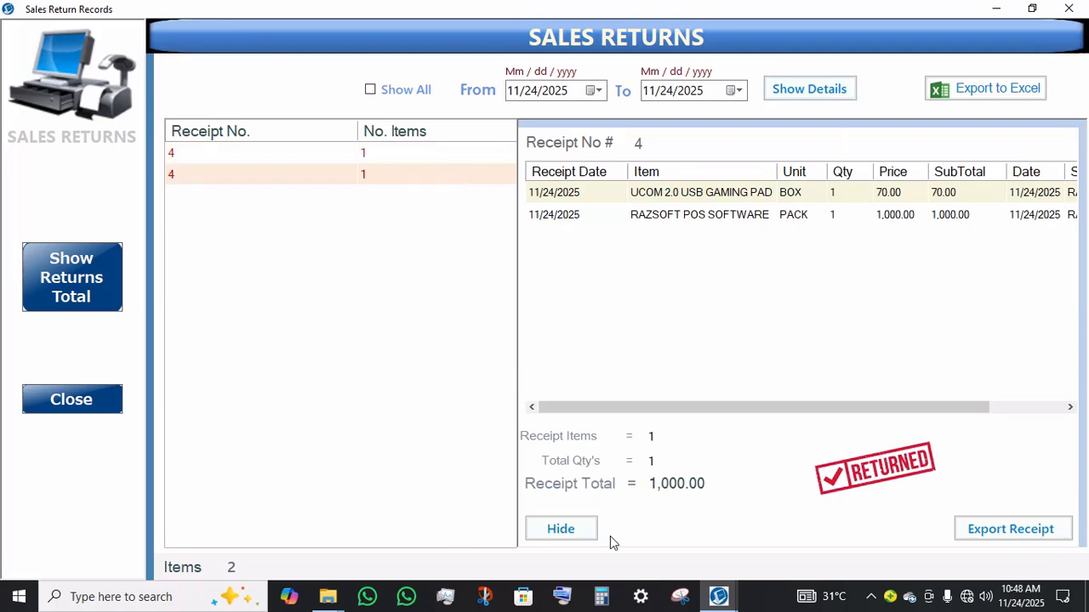
left_click(531, 517)
left_click(94, 411)
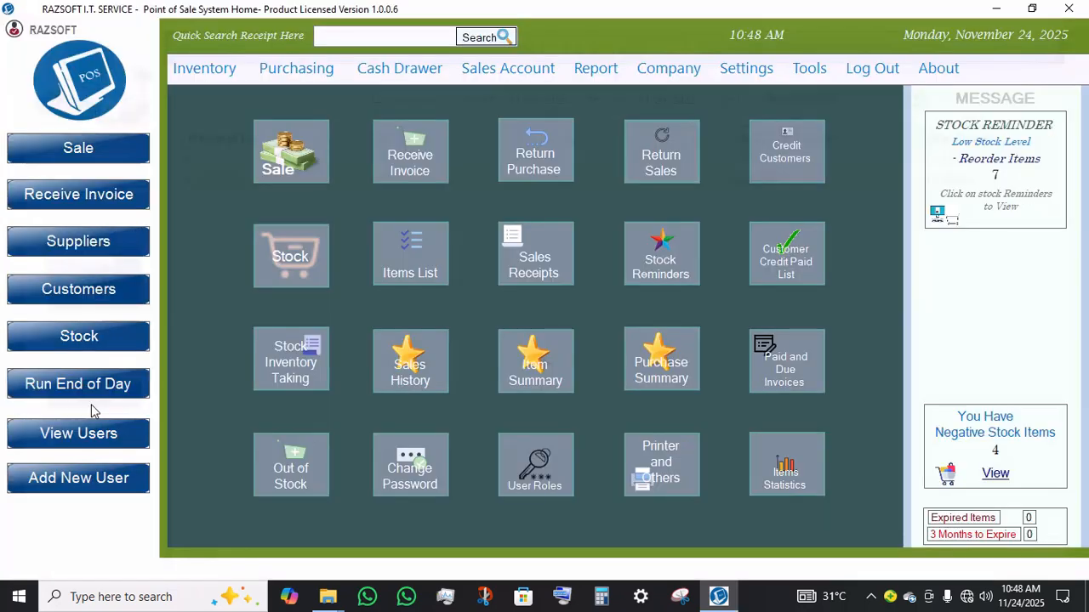
Step: Open Item History and view the details for UCOM 2.0 USB GAMING PAD, then close the window
left_click(211, 68)
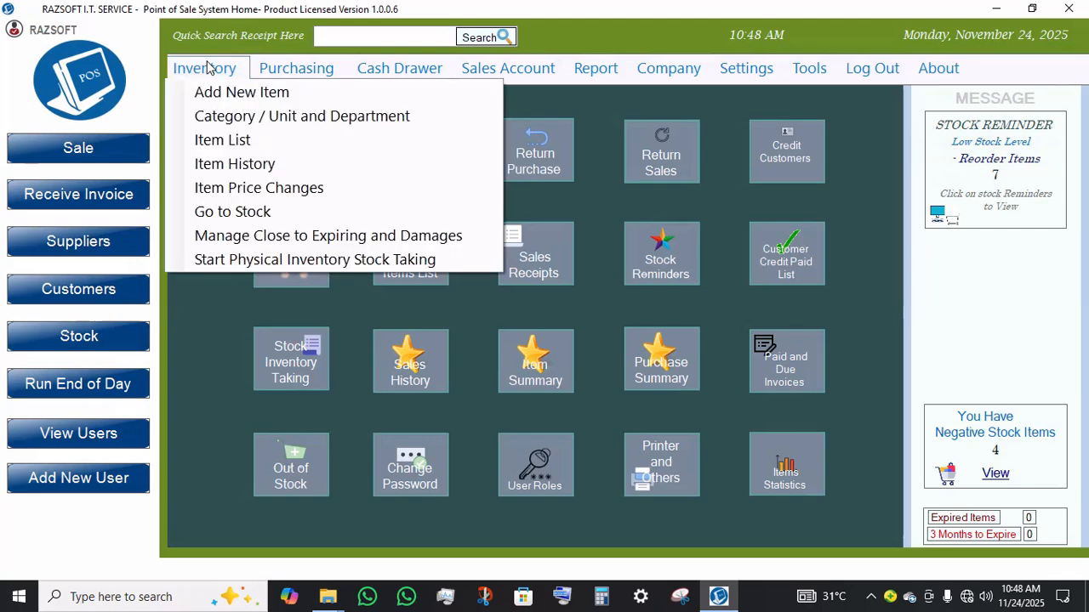
left_click(270, 156)
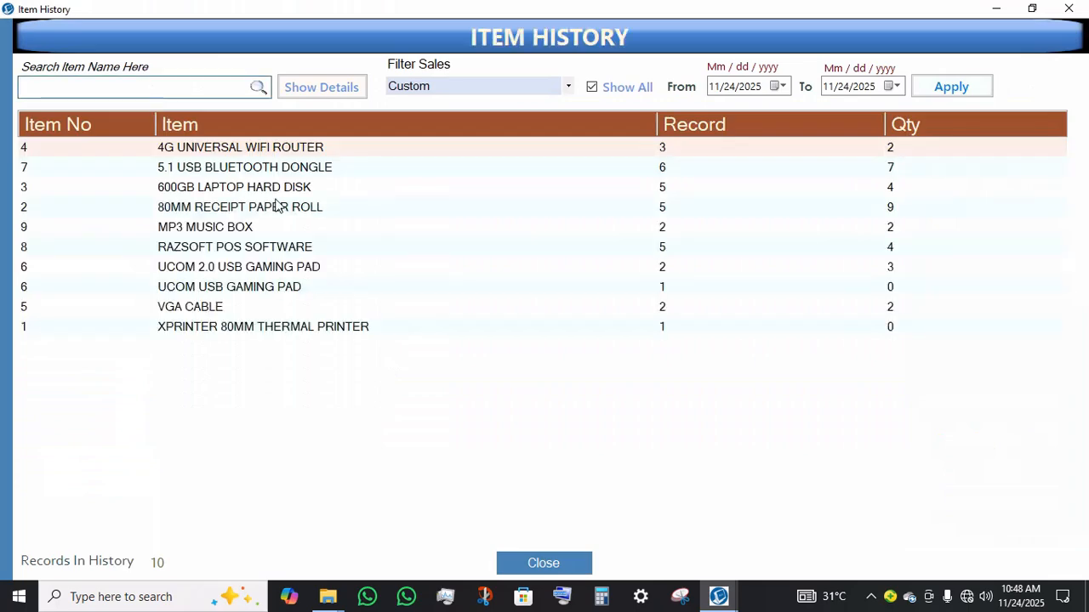
left_click(272, 268)
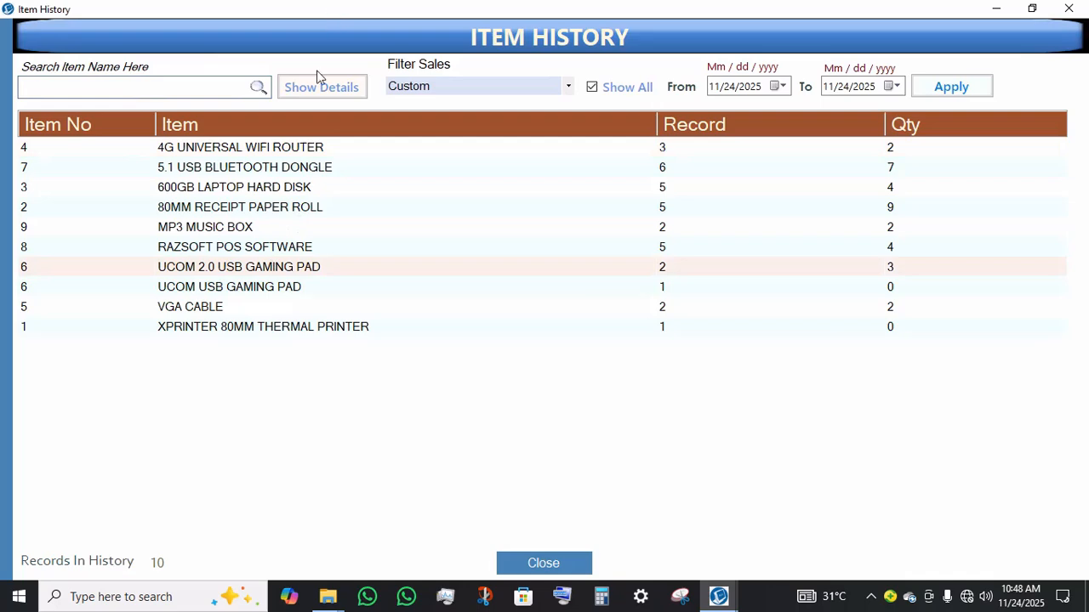
left_click(342, 96)
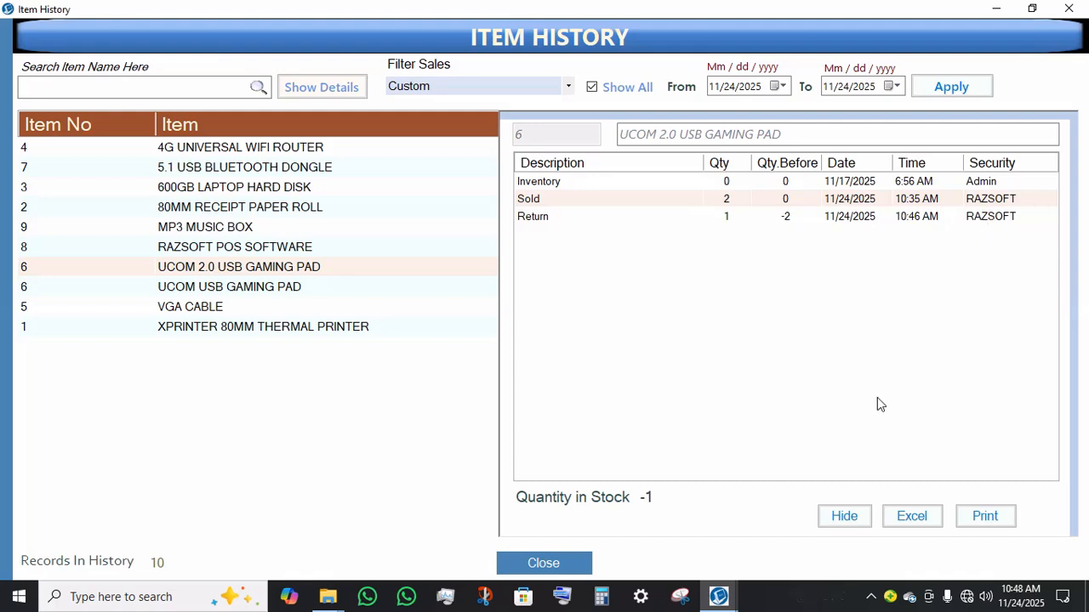
left_click(847, 527)
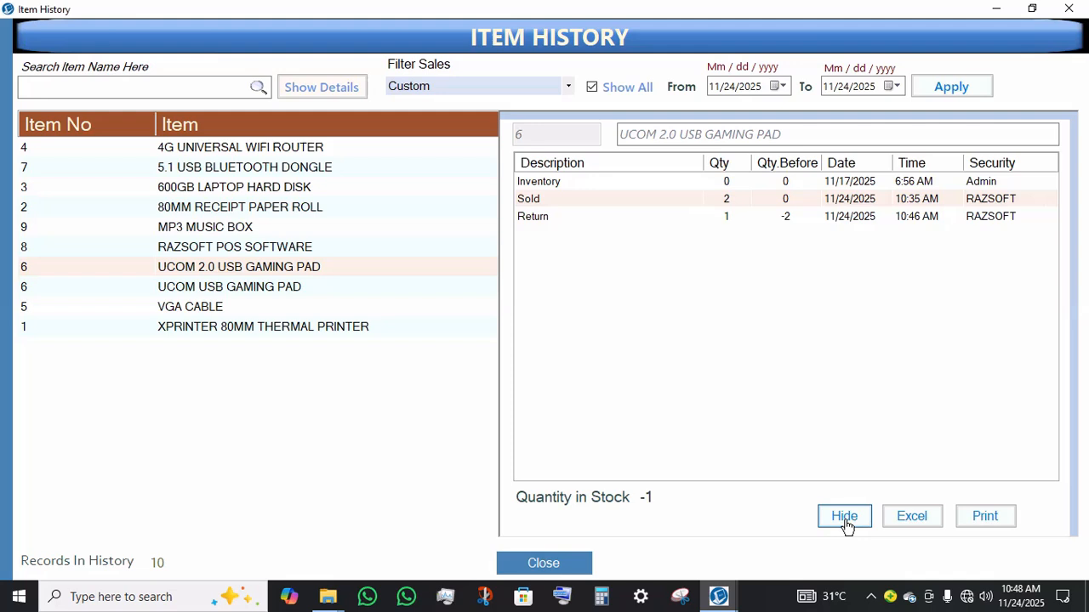
left_click(847, 525)
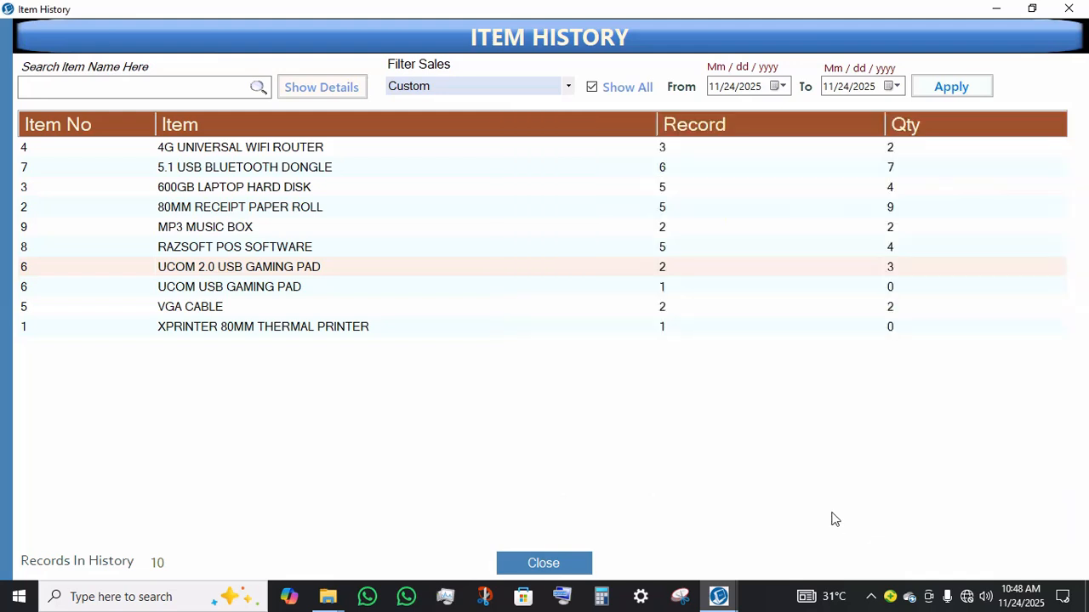
left_click(1078, 8)
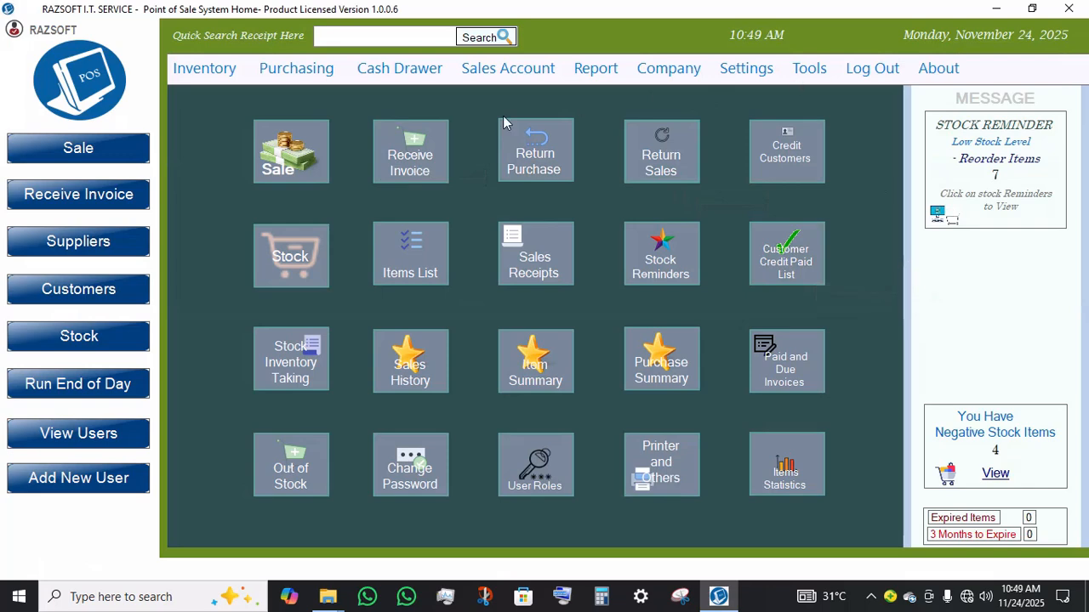
Step: Start a new sale and add the 4G UNIVERSAL WIFI ROUTER to it
left_click(288, 157)
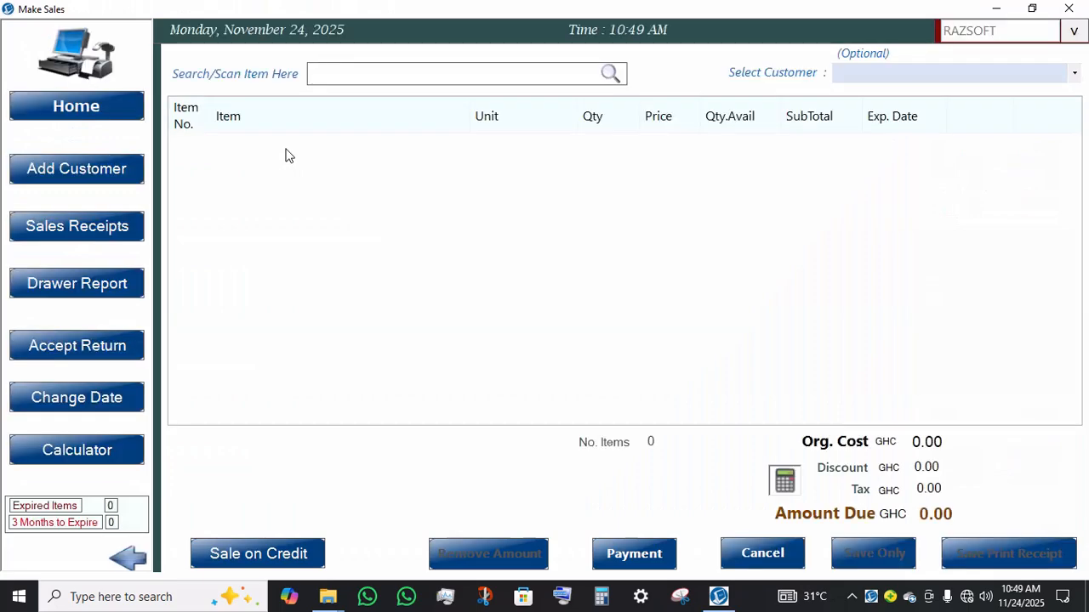
type("S")
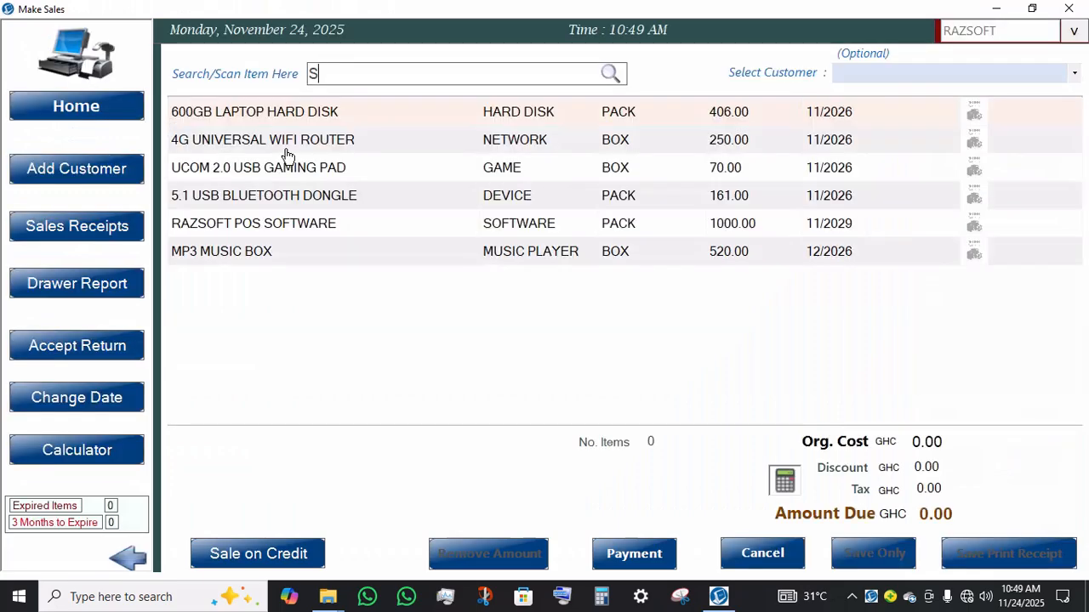
left_click(286, 150)
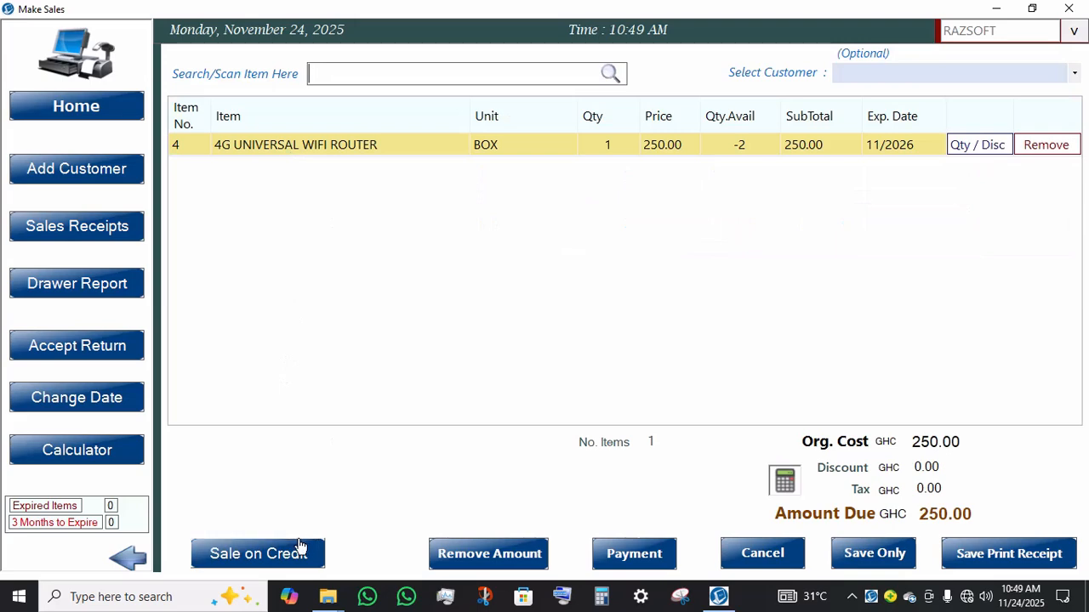
Step: Record the sale on credit for customer MR. RAZSOFT
left_click(253, 557)
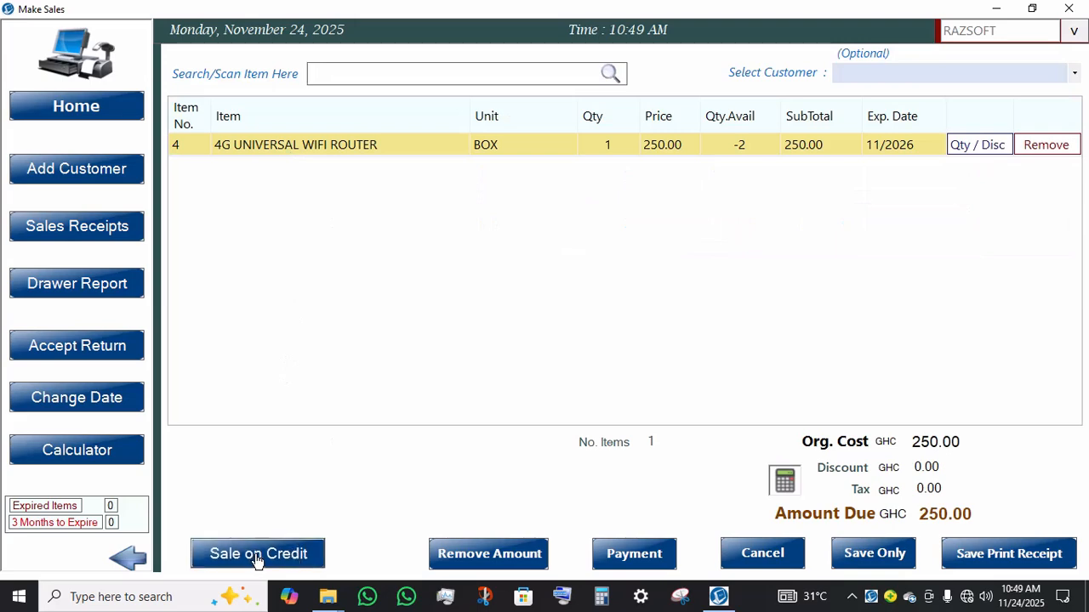
left_click(382, 457)
left_click(253, 554)
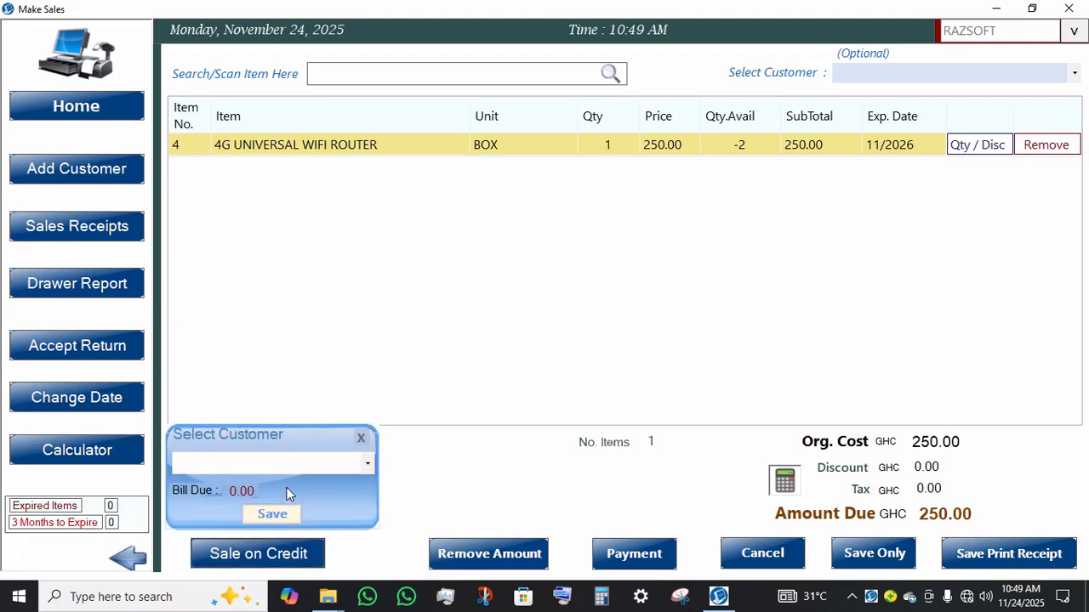
left_click(305, 473)
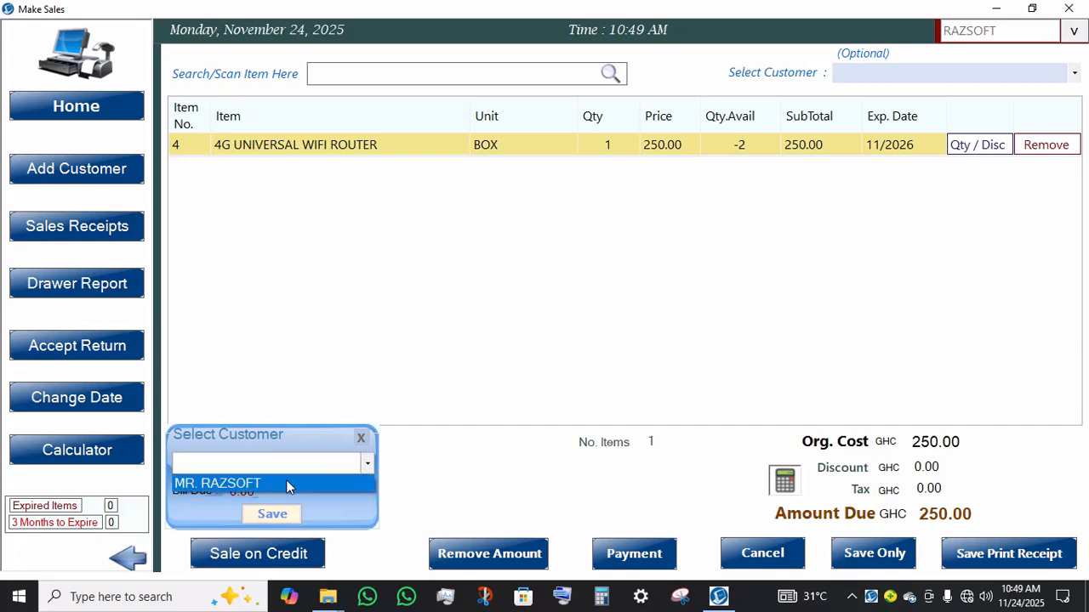
left_click(286, 482)
left_click(251, 484)
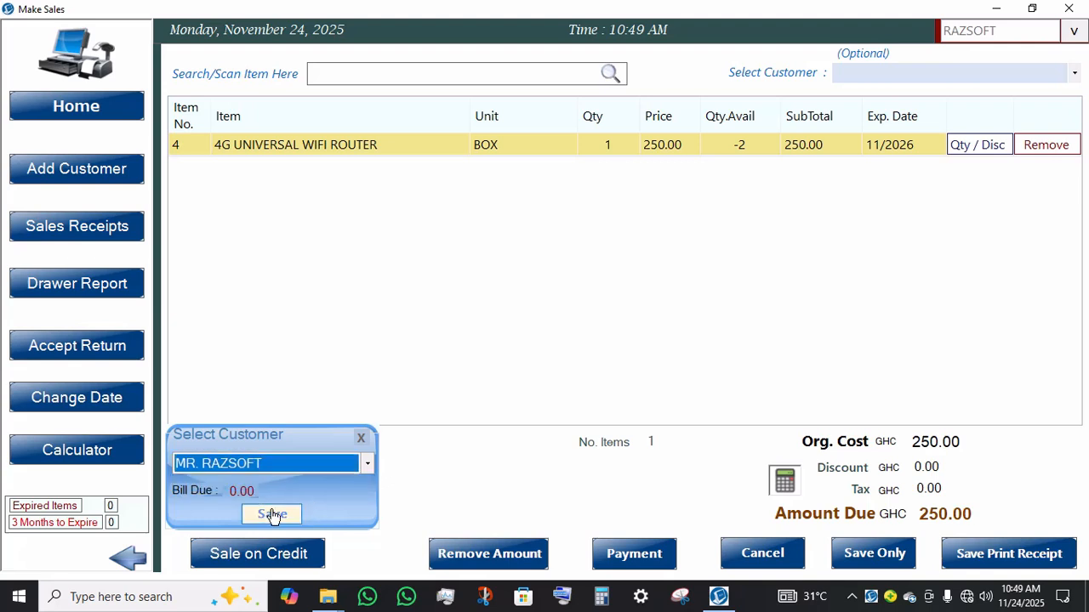
left_click(272, 515)
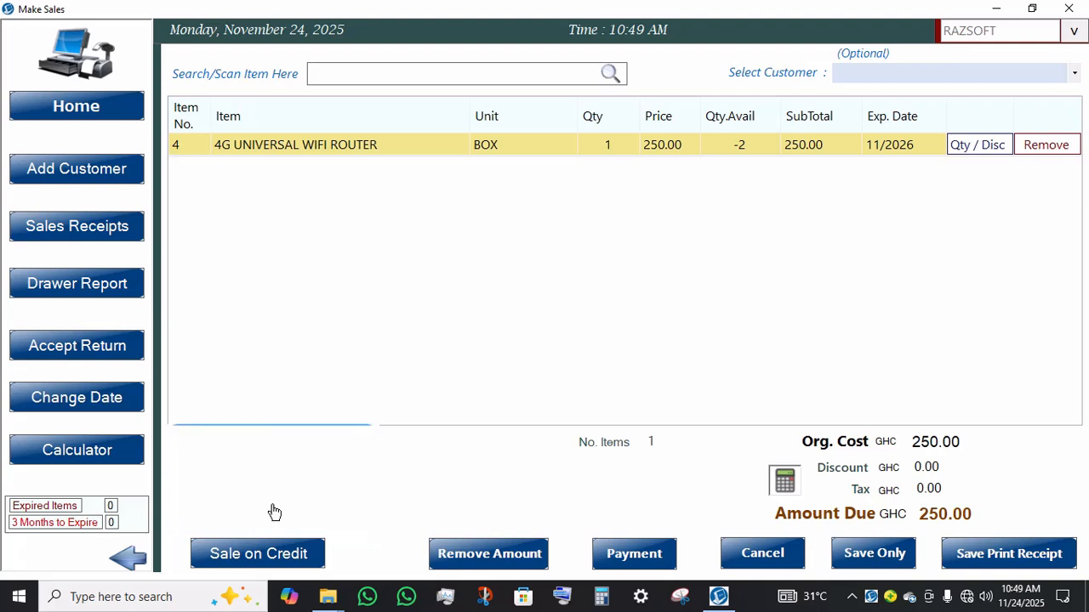
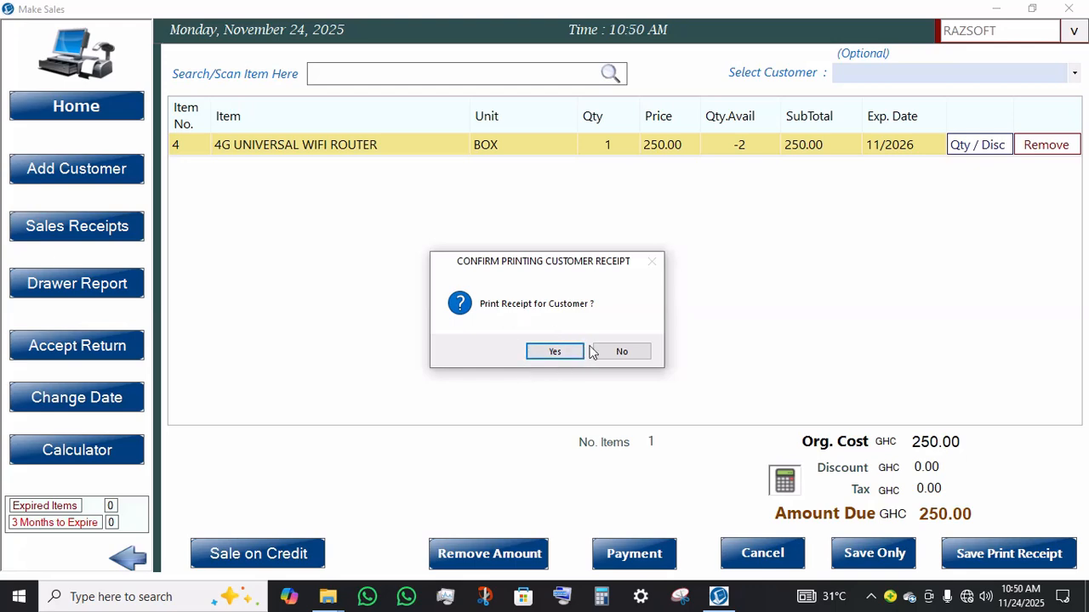
Step: Decline printing the customer receipt and return to the home screen
left_click(622, 352)
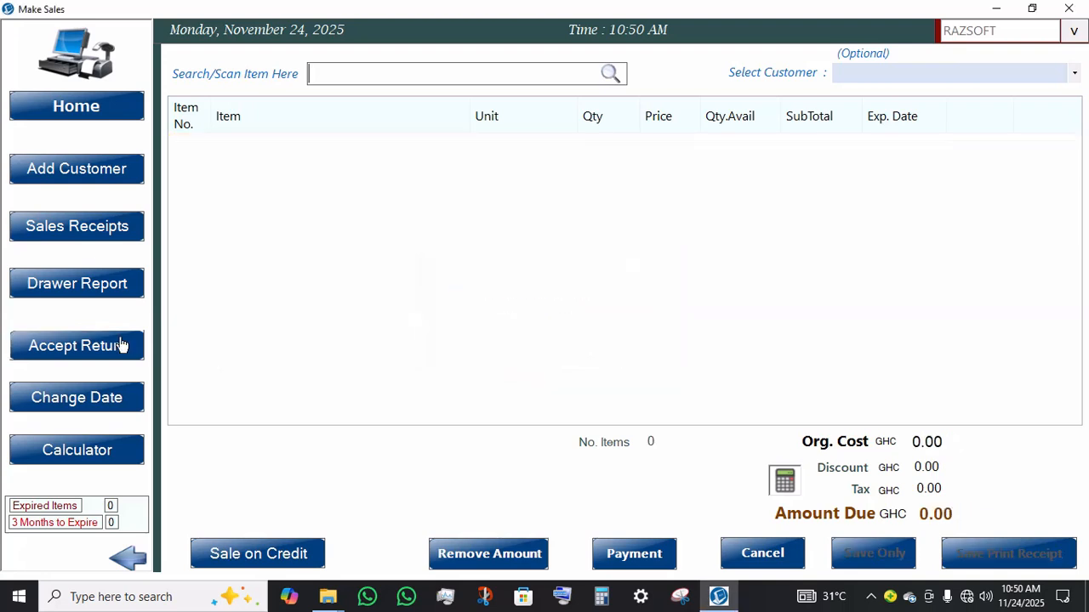
left_click(102, 106)
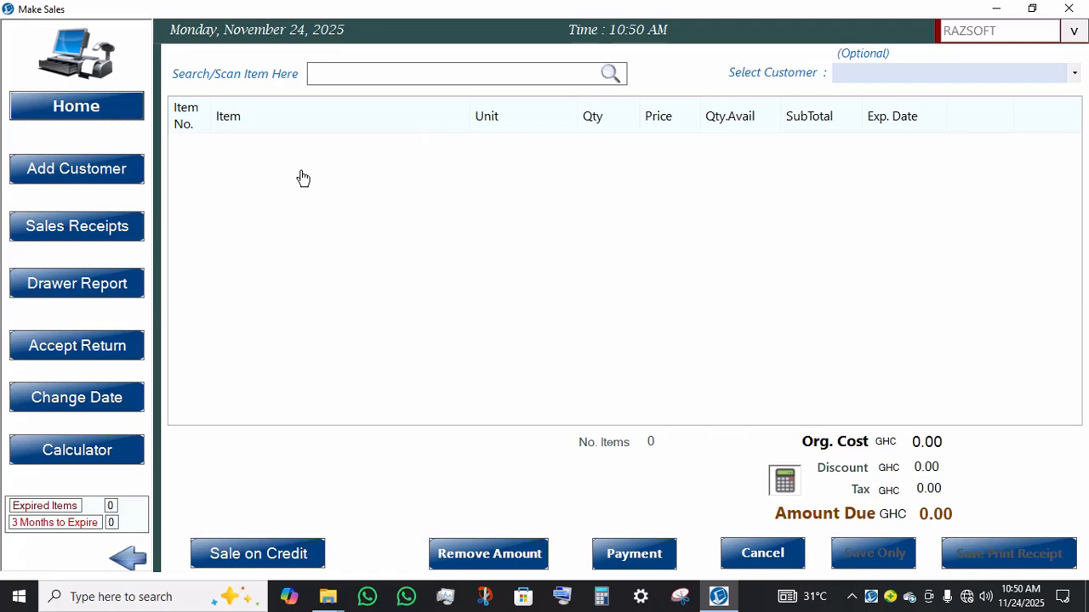
left_click(76, 107)
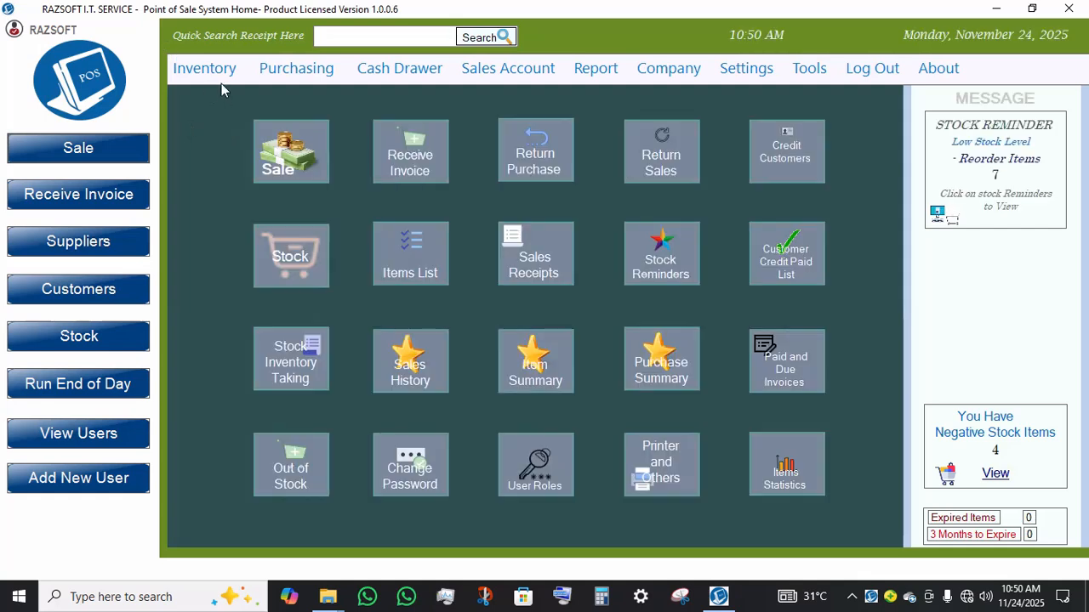
Step: Open Item History, show the details for the 4G UNIVERSAL WIFI ROUTER, then hide them and close the window
left_click(204, 68)
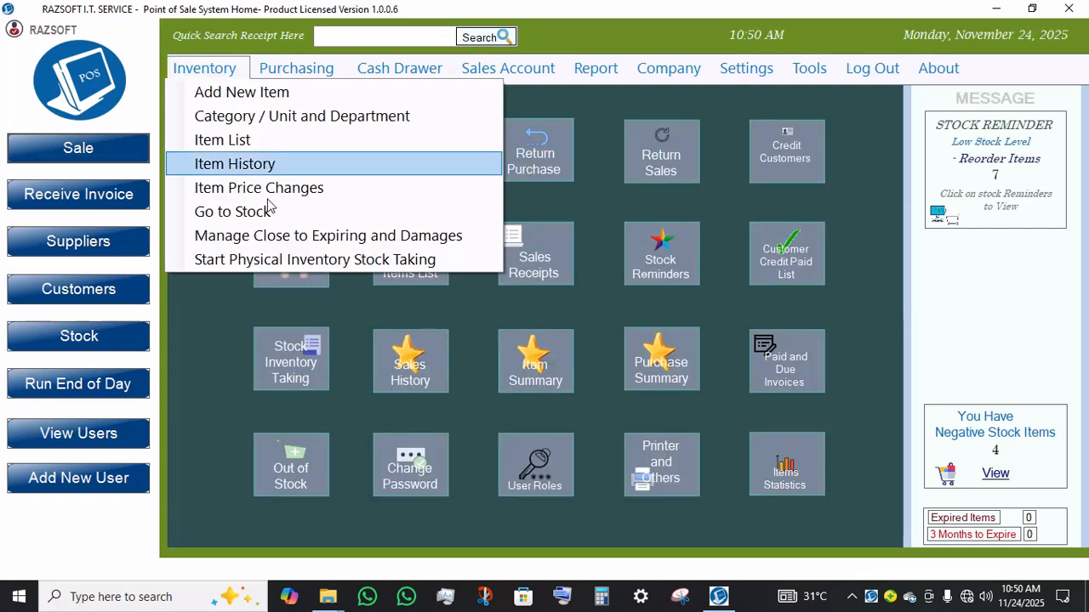
left_click(279, 163)
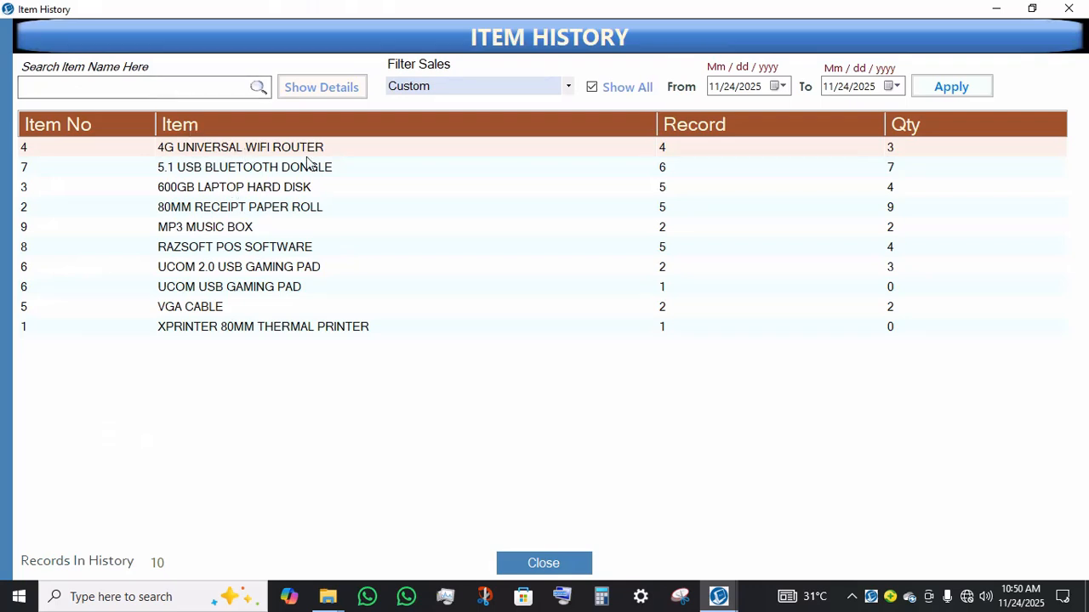
left_click(325, 93)
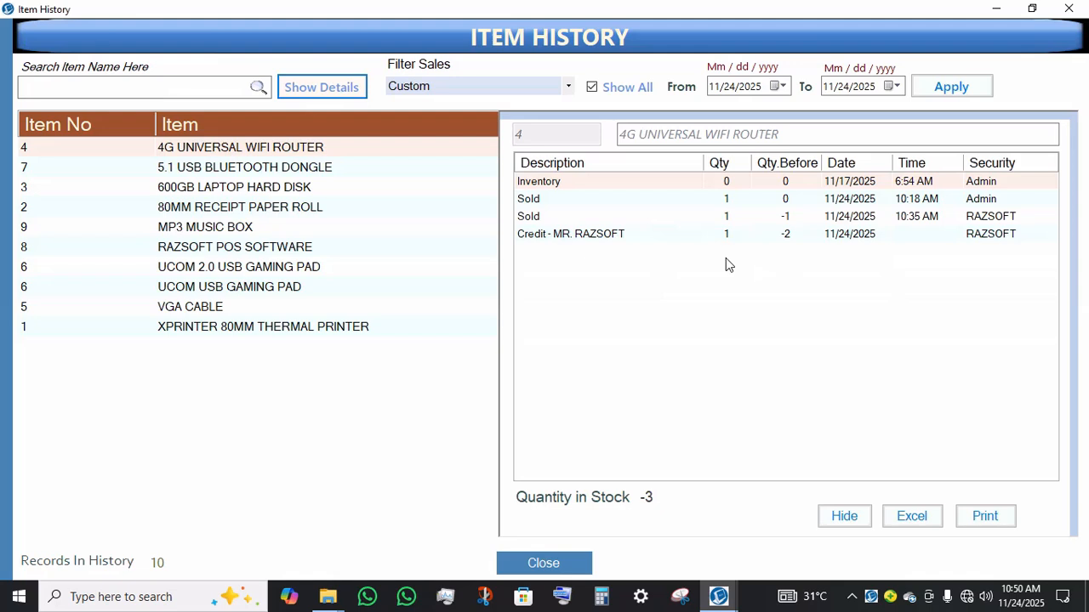
left_click(706, 235)
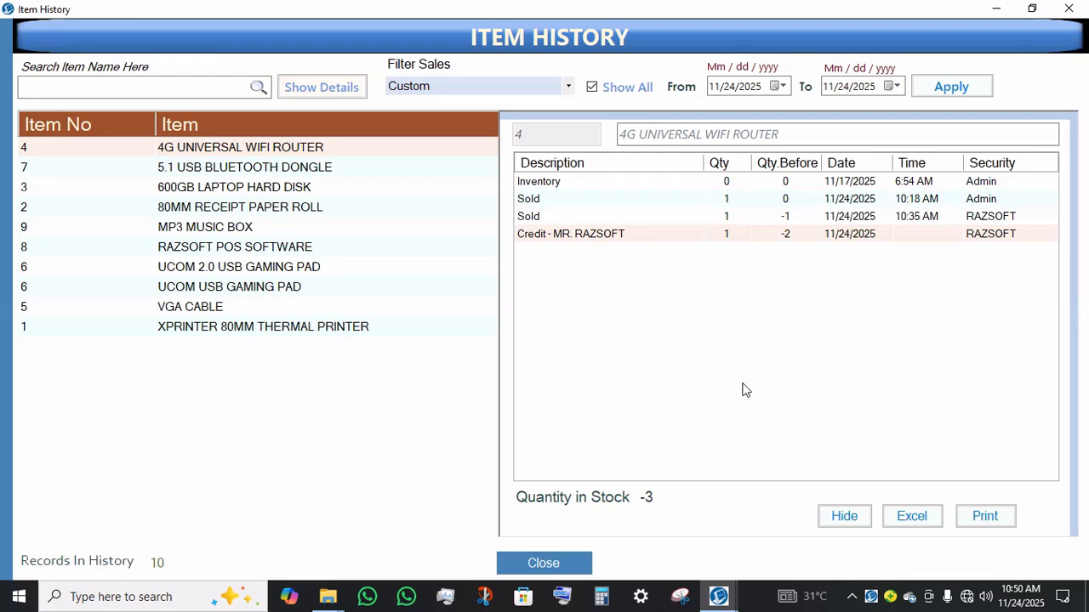
left_click(853, 521)
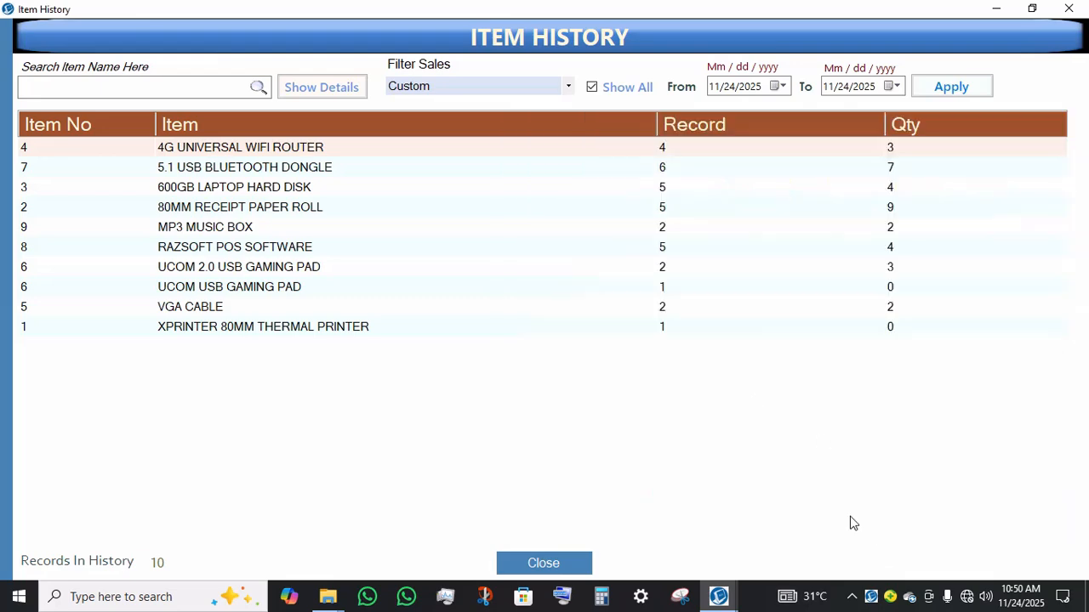
left_click(520, 561)
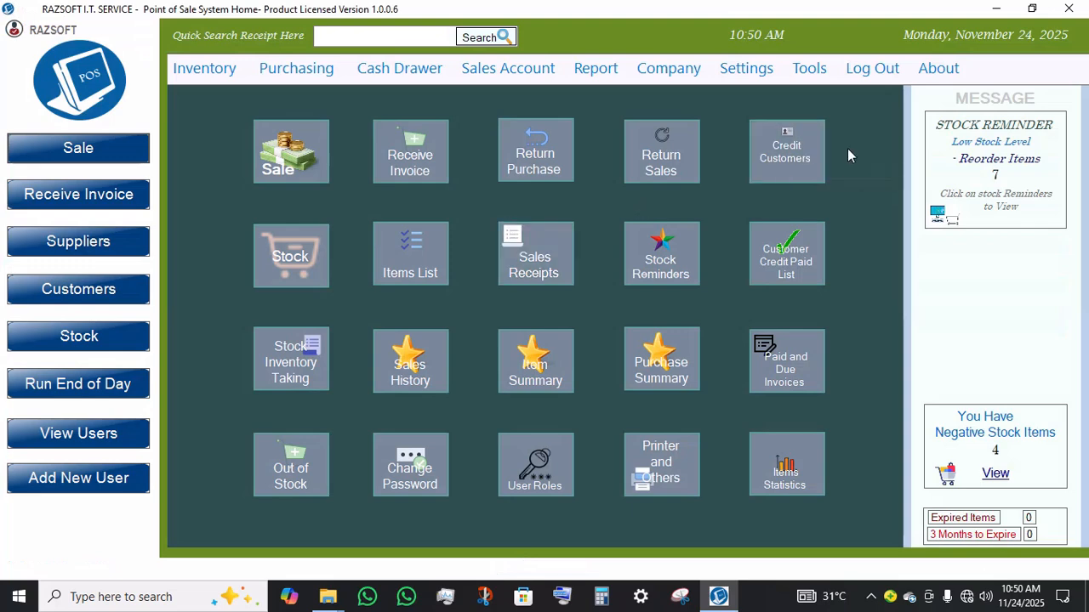
Step: Open Credit Customers, show MR. RAZSOFT's credit details and mark the 250.00 credit as paid
left_click(774, 169)
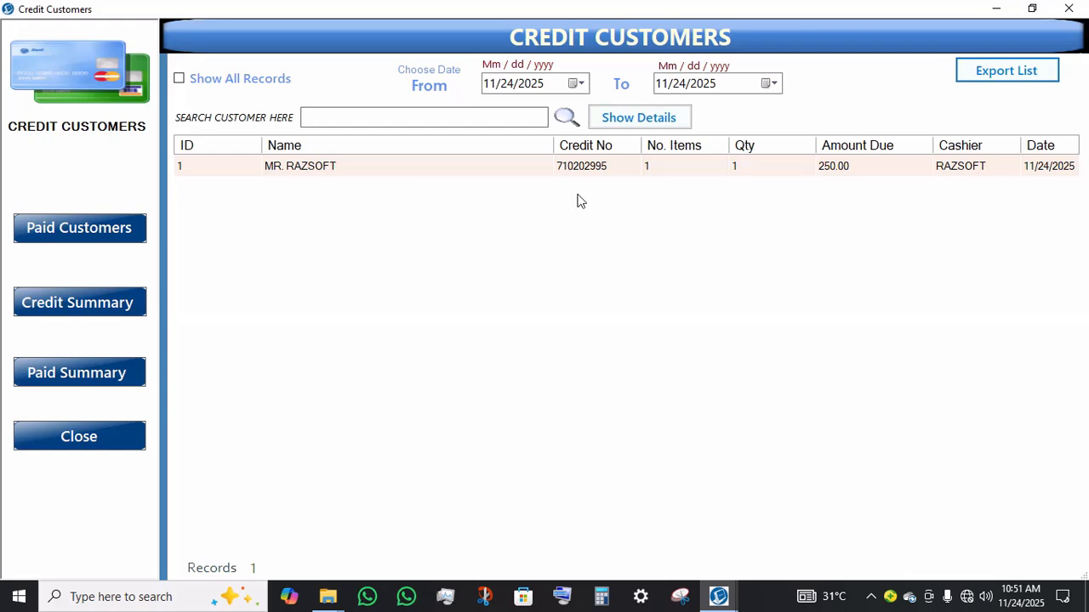
left_click(646, 122)
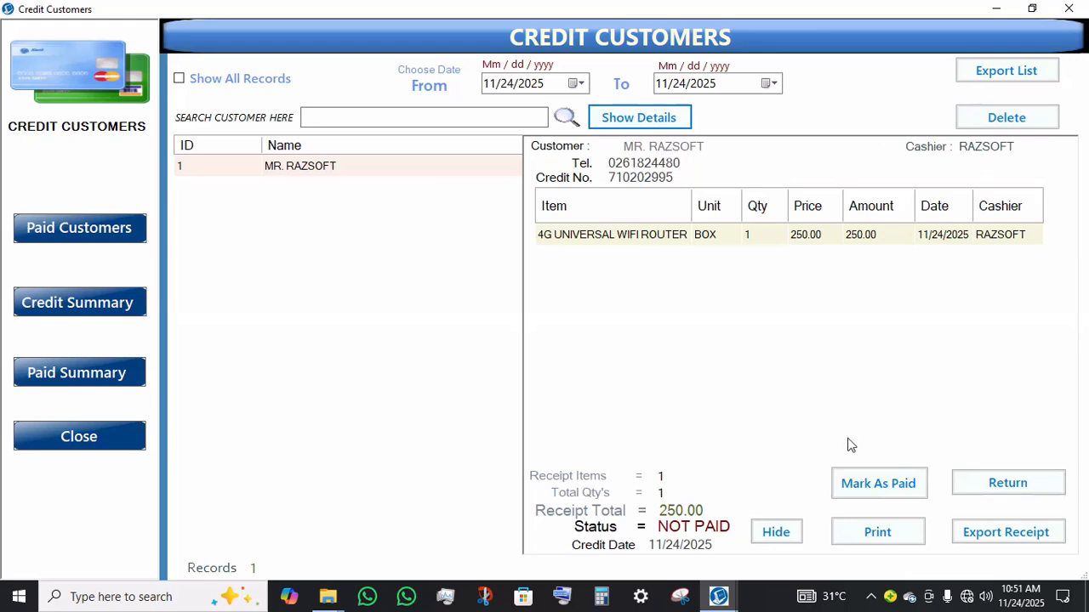
left_click(884, 484)
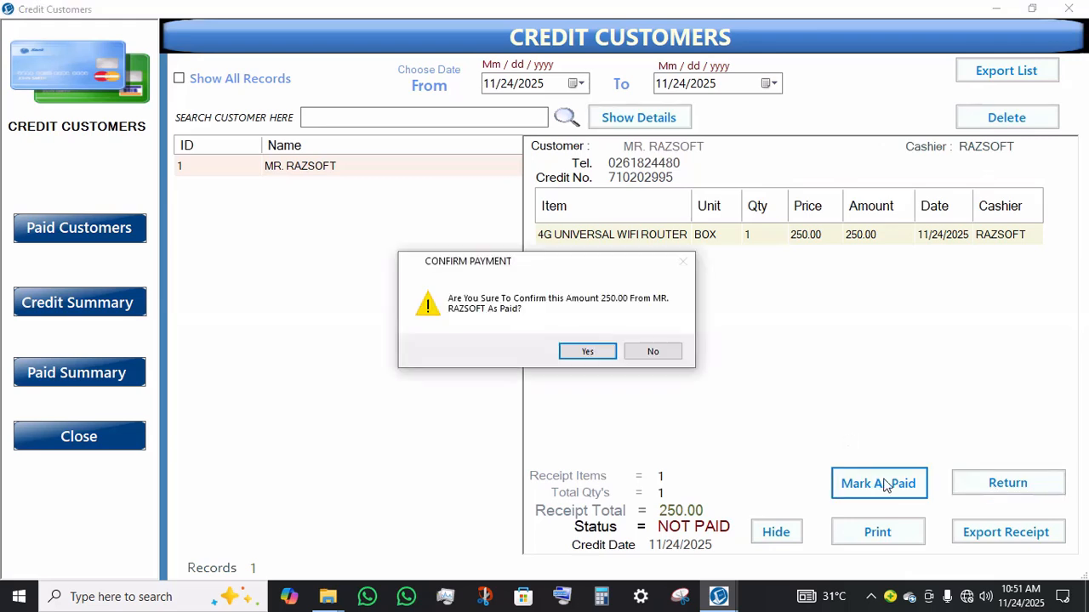
left_click(566, 355)
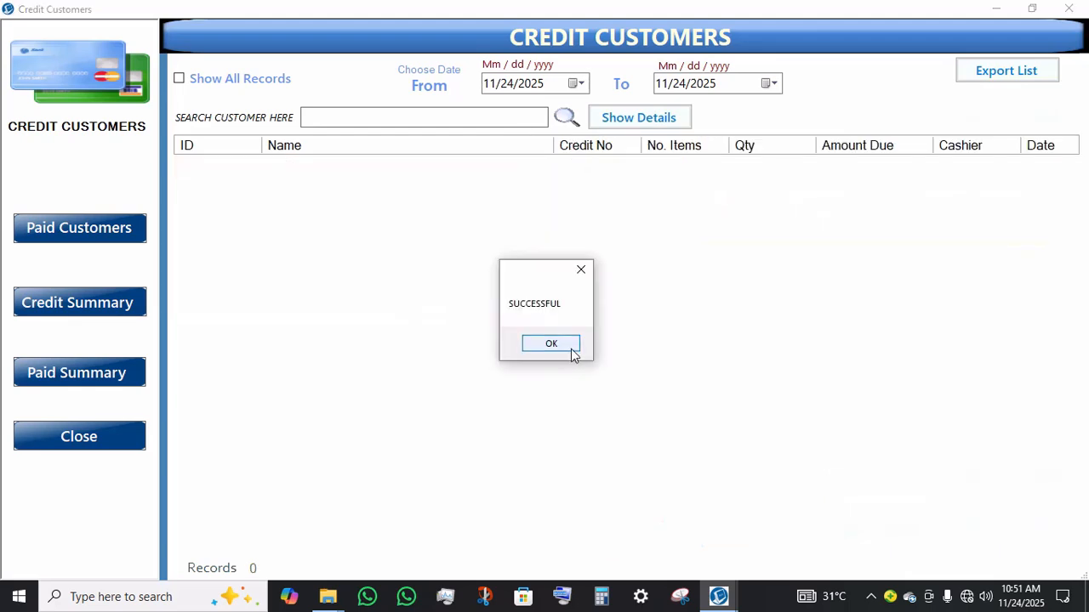
left_click(572, 354)
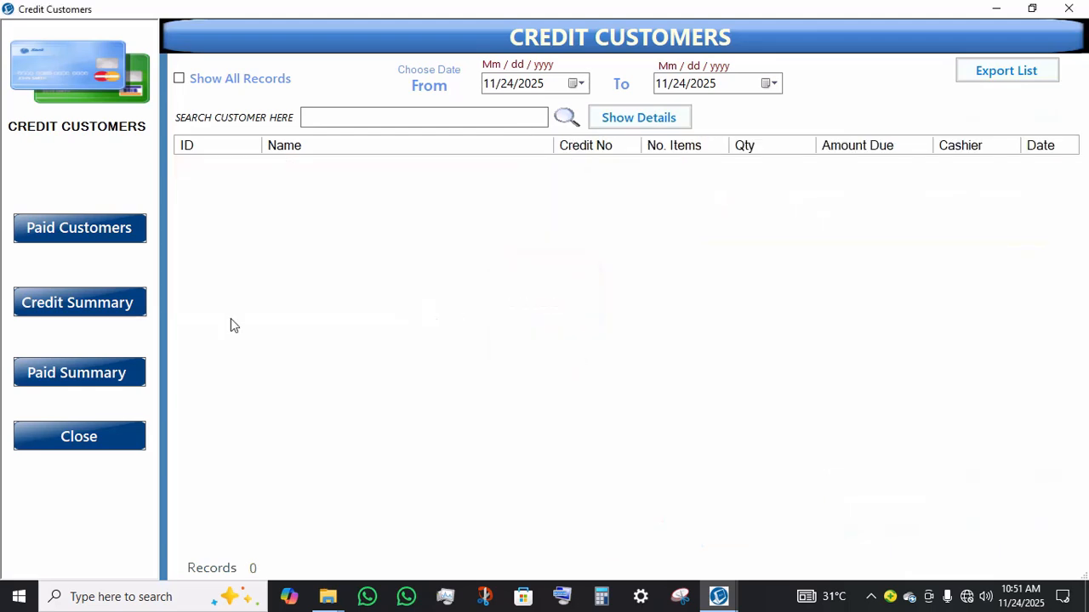
Step: Open Paid Customers, show MR. RAZSOFT's paid credit details, then hide them and close both windows
left_click(99, 223)
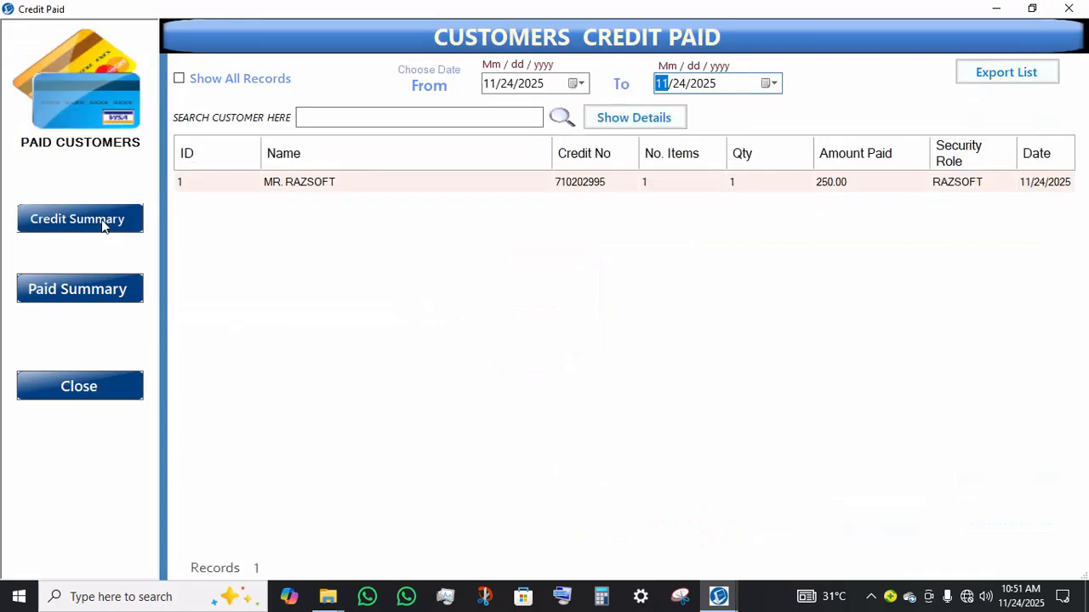
left_click(630, 126)
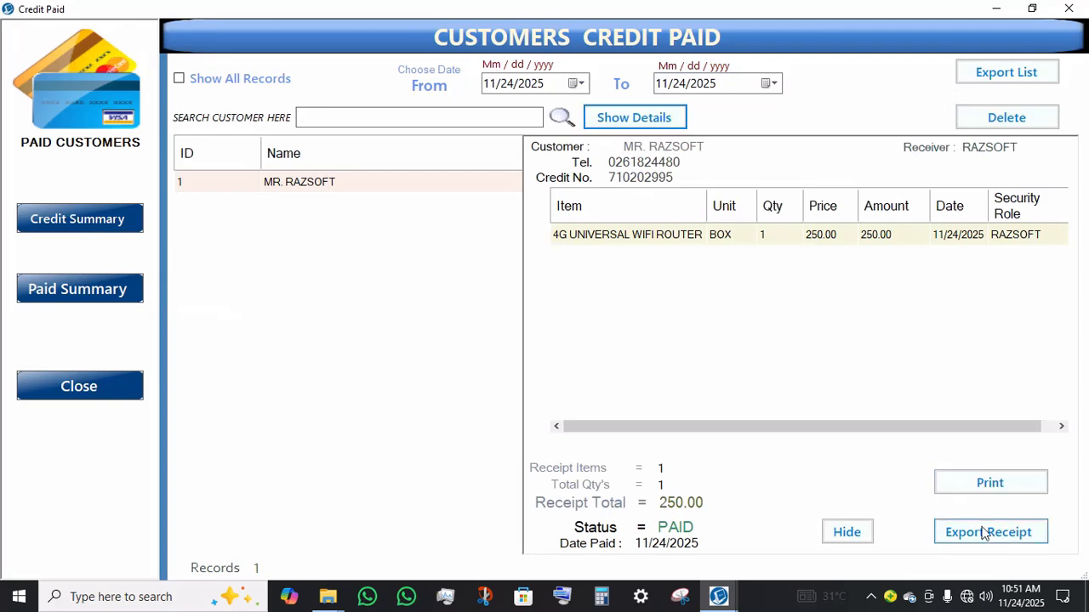
left_click(848, 532)
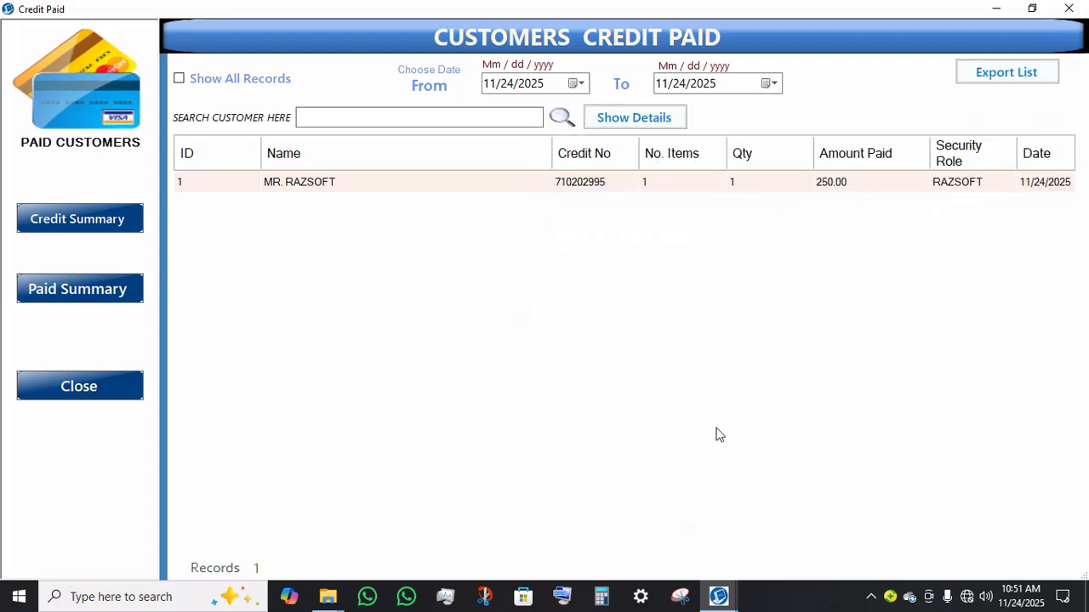
left_click(109, 393)
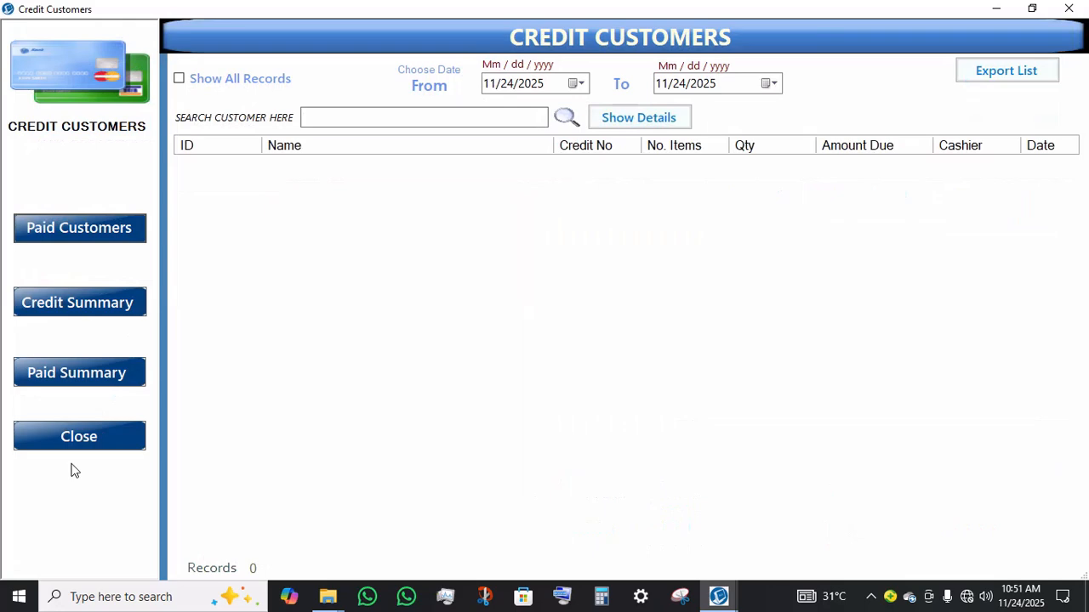
left_click(98, 425)
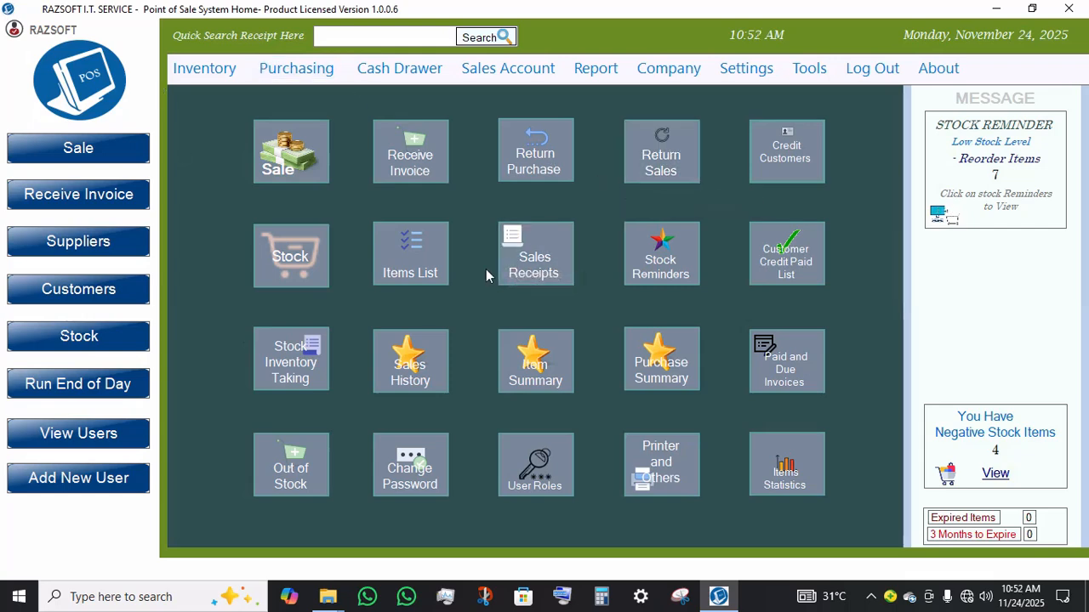
Step: Open Sales Receipts, view the details of receipt 6, then hide them and close the window
left_click(530, 264)
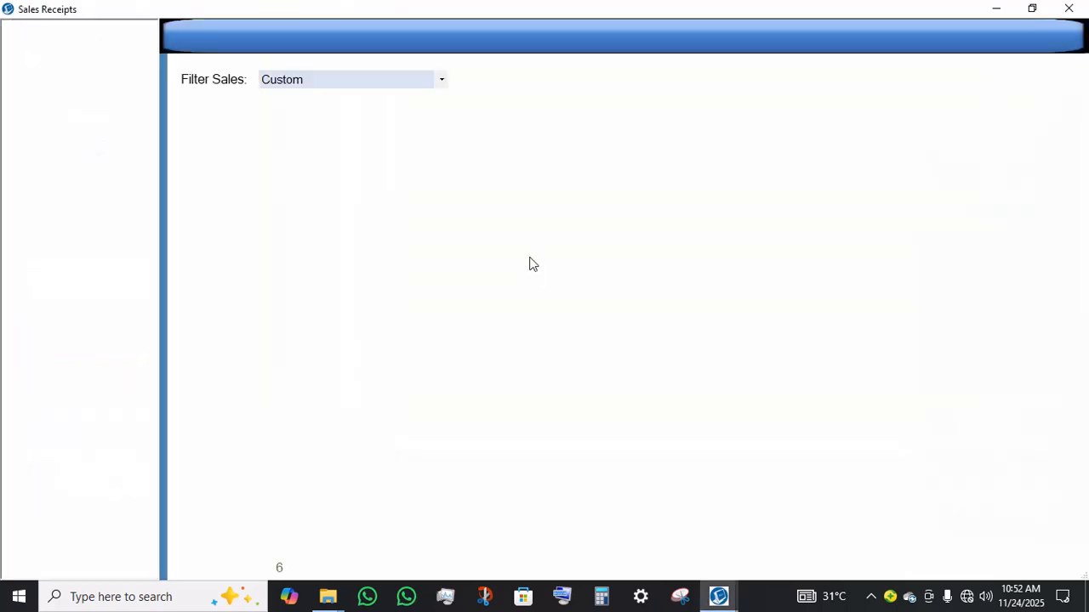
left_click(442, 280)
double_click(442, 280)
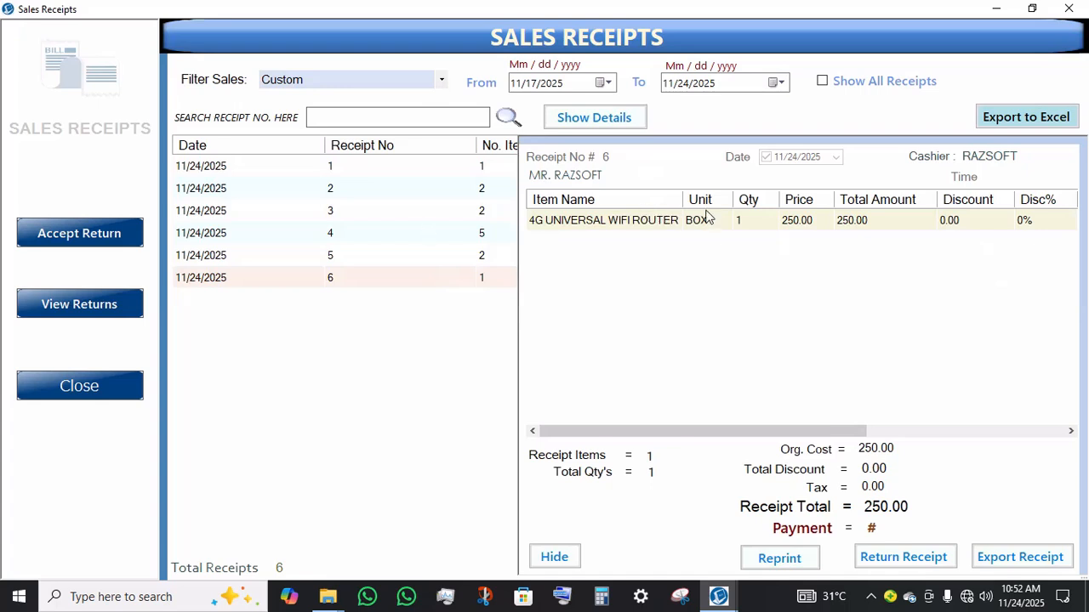
left_click(554, 557)
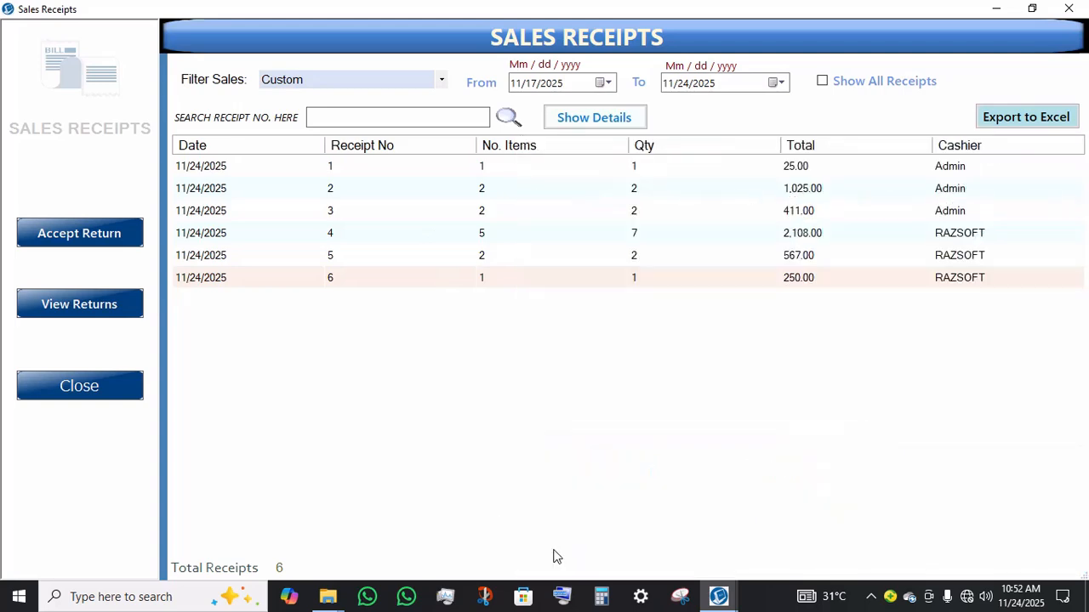
left_click(89, 378)
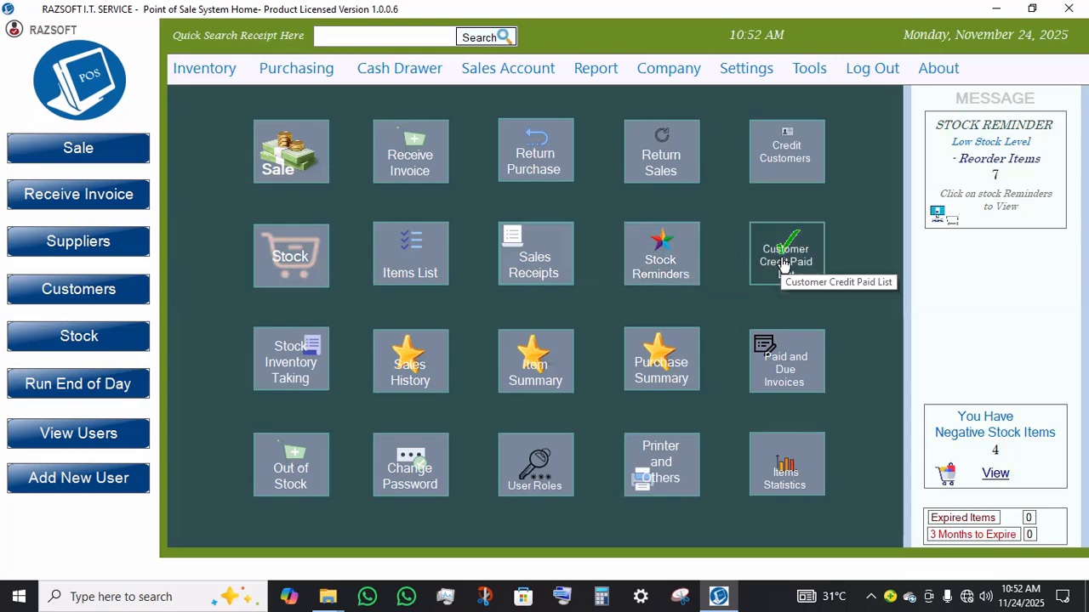
Step: Open Stock Reminders and start an order list from the reorder items
left_click(657, 273)
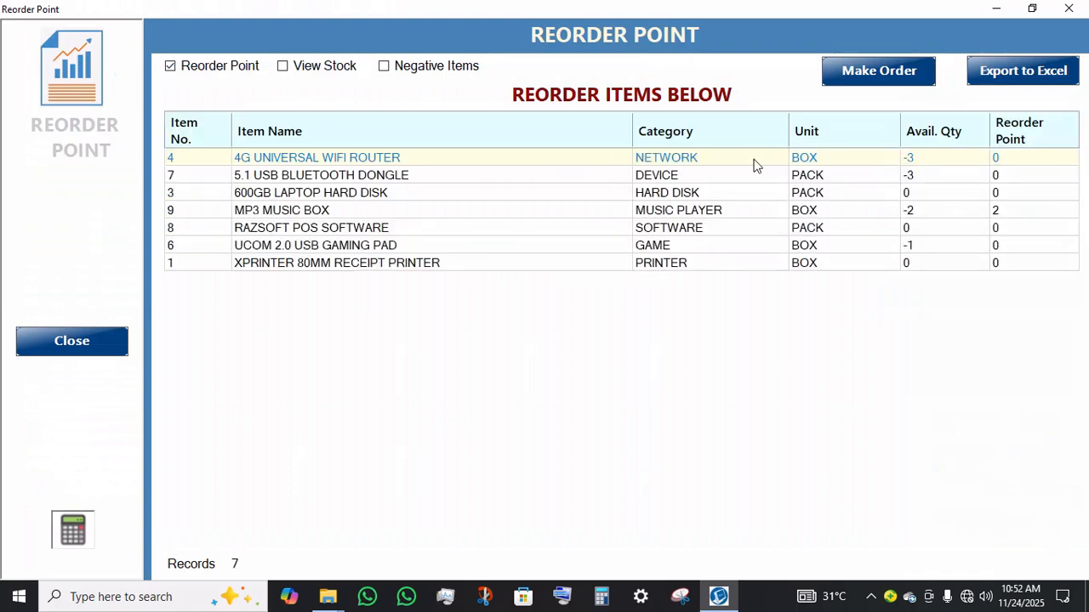
left_click(846, 85)
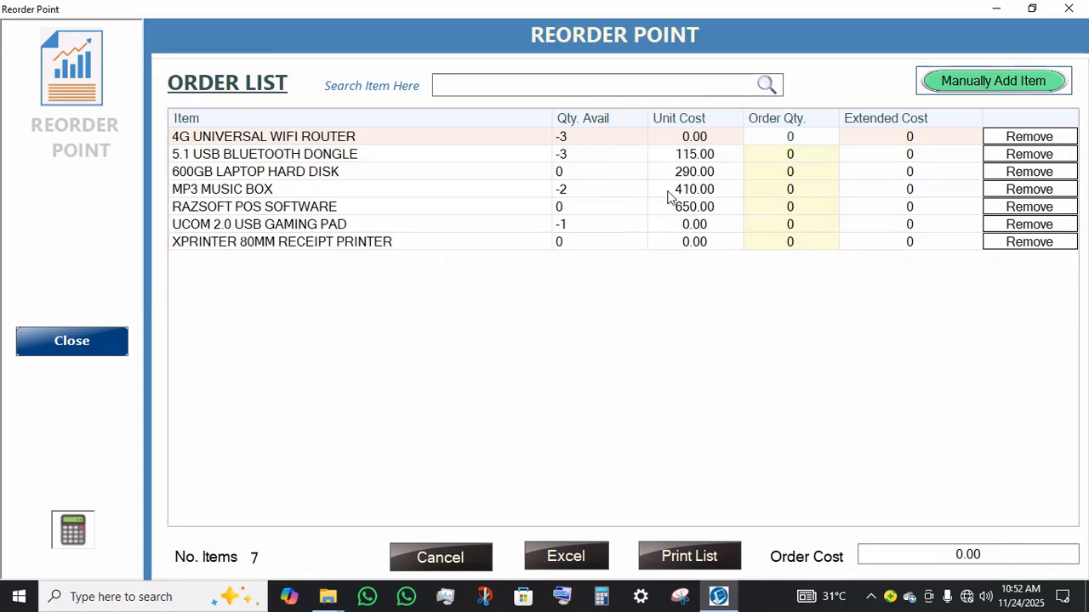
left_click(777, 174)
left_click(779, 171)
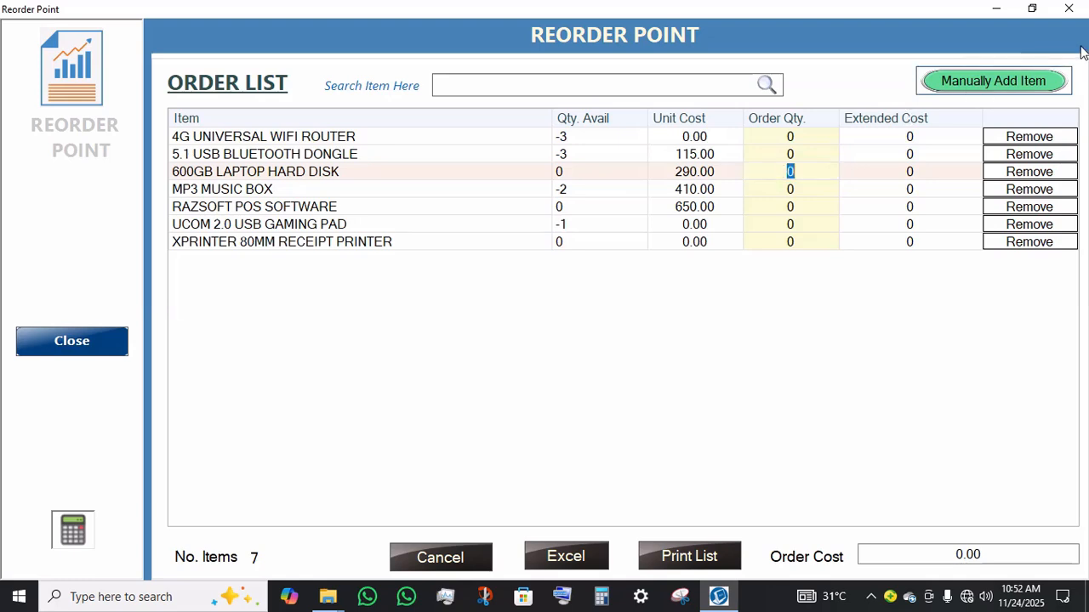
Step: Manually add PENDRIVE to the order list with a unit price of 250
left_click(988, 89)
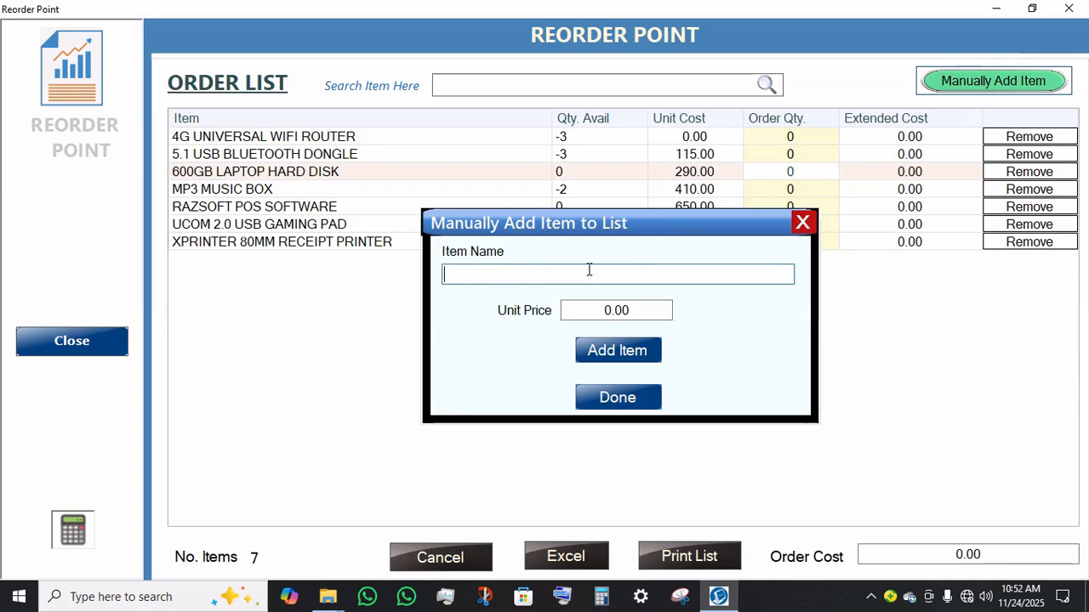
type("PEND")
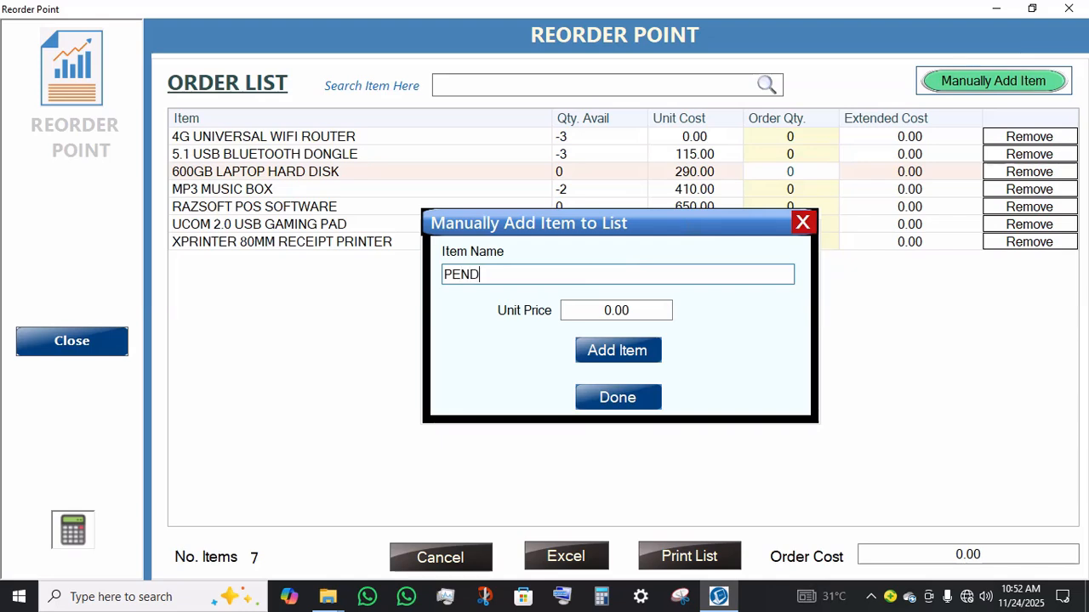
type("RIVE")
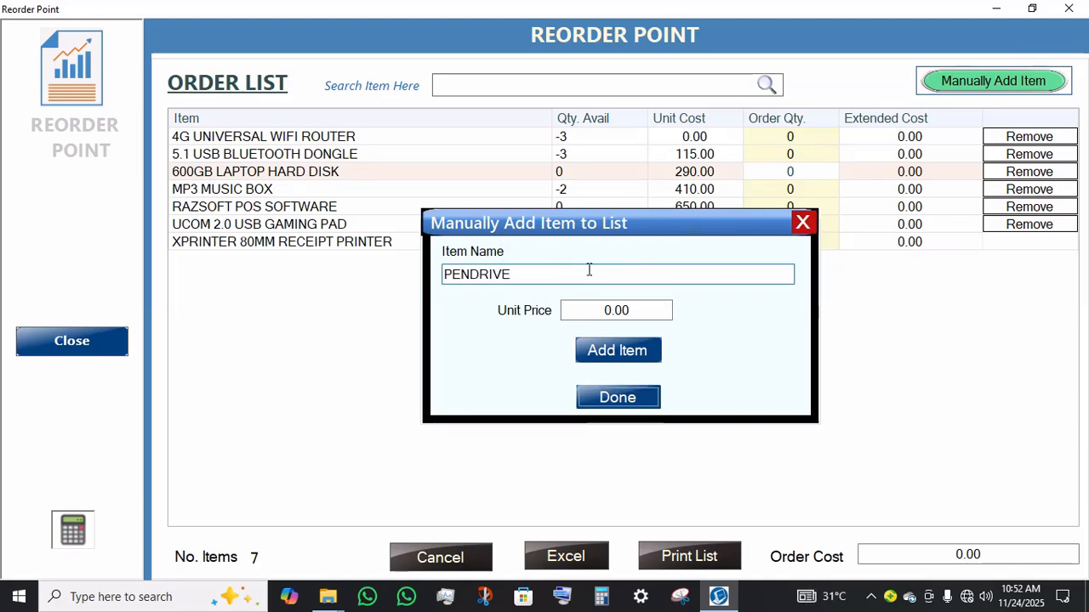
left_click(648, 310)
left_click_drag(646, 310, 474, 310)
type("250")
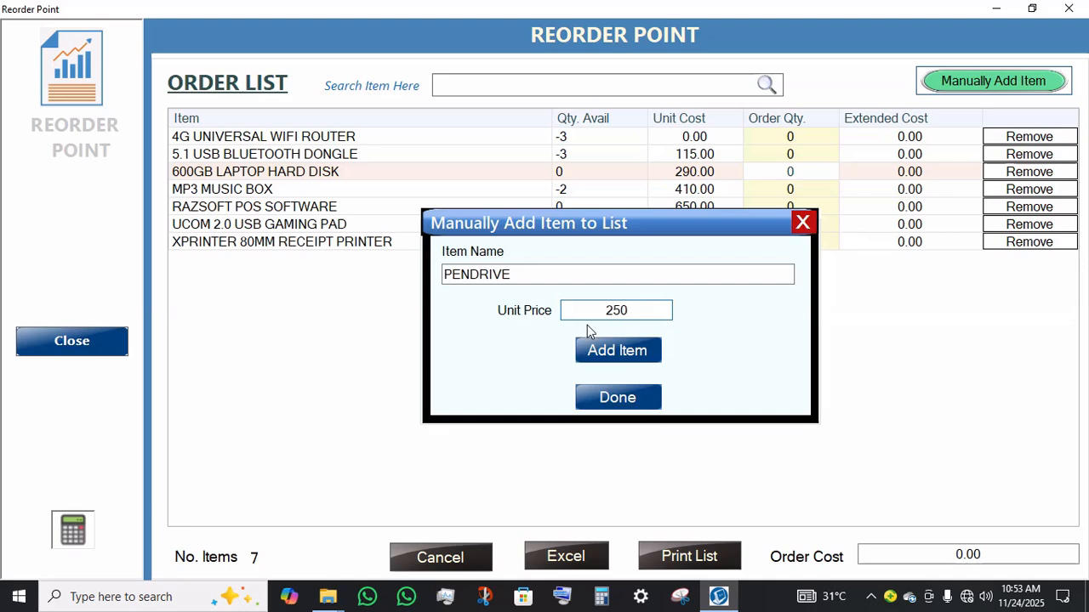
left_click(599, 350)
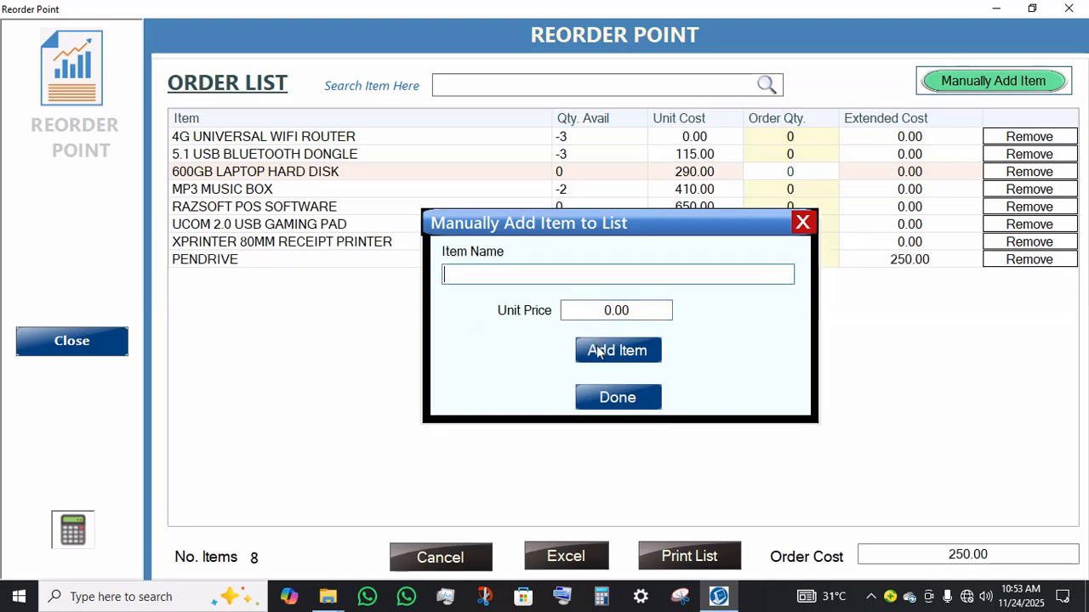
left_click(623, 400)
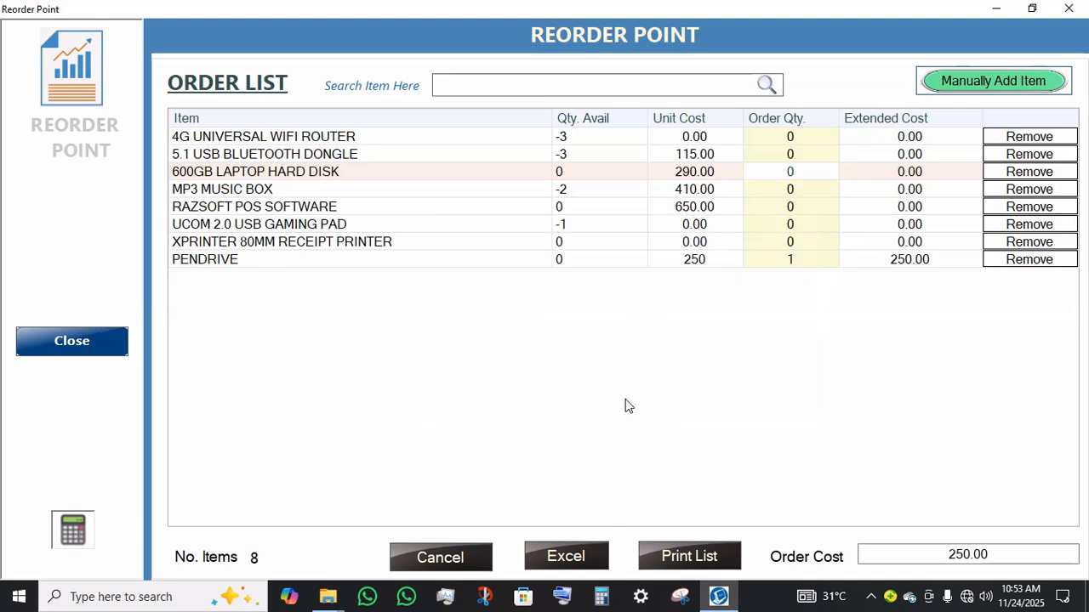
Step: Open the POS calculator and move it over the order list
left_click(604, 260)
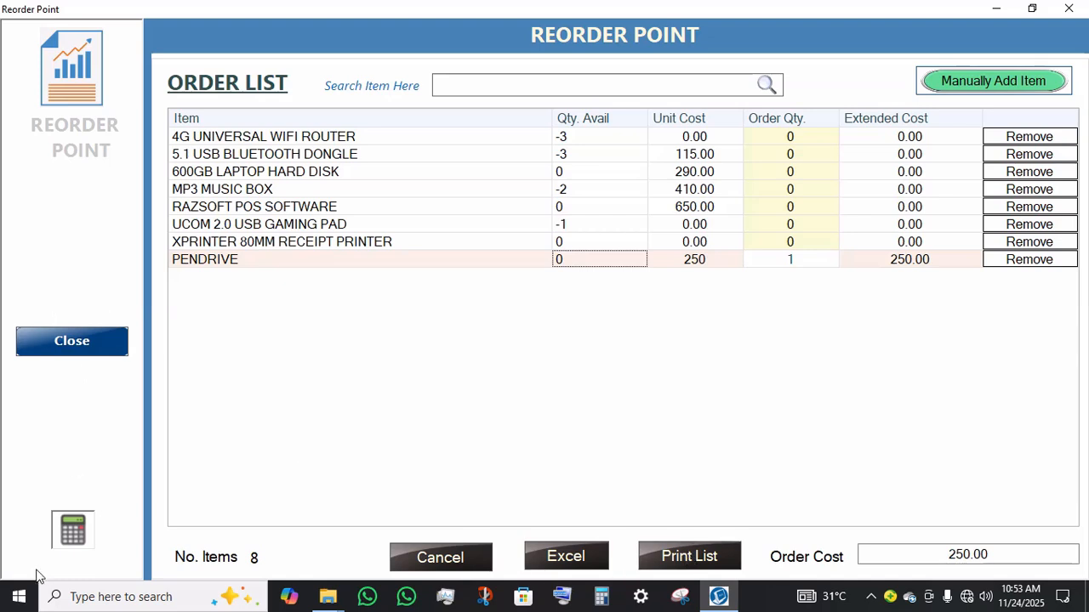
left_click(80, 531)
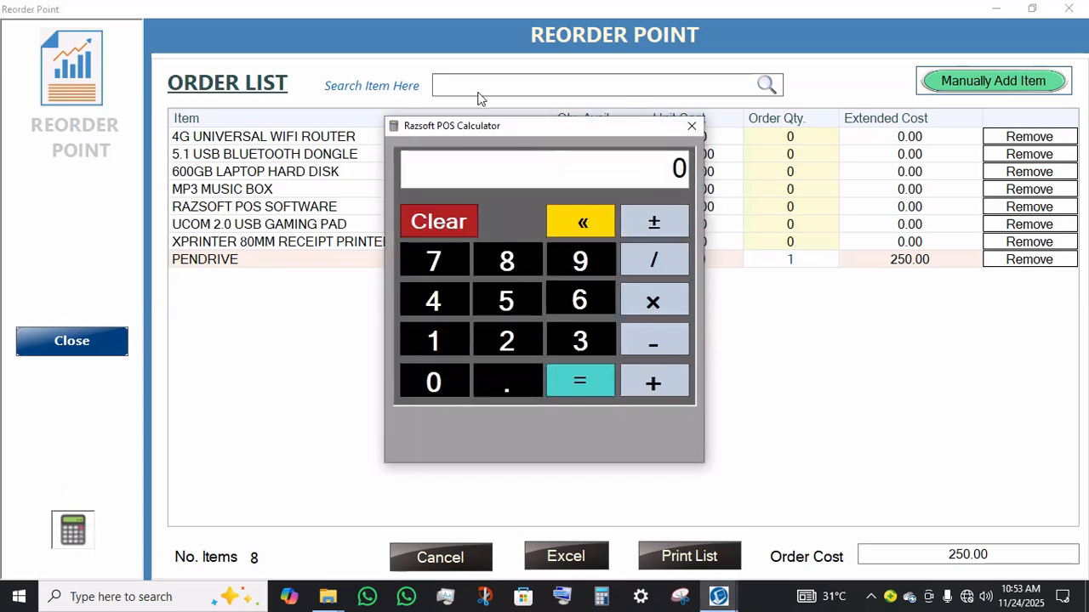
left_click_drag(488, 125, 631, 156)
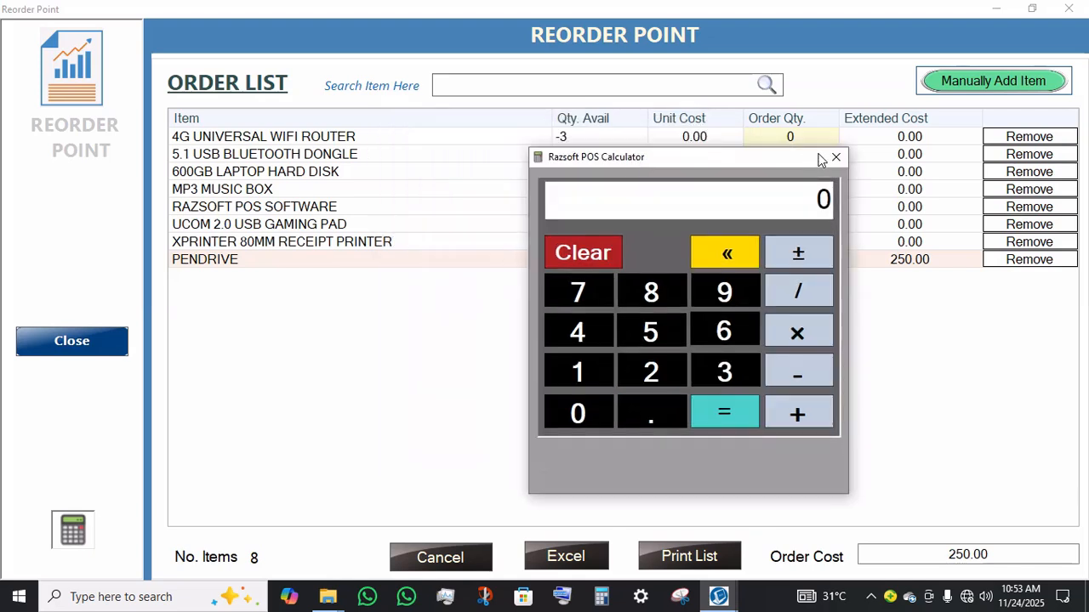
Step: Work out a sum on the POS calculator, then close the calculator
left_click(662, 346)
left_click(774, 332)
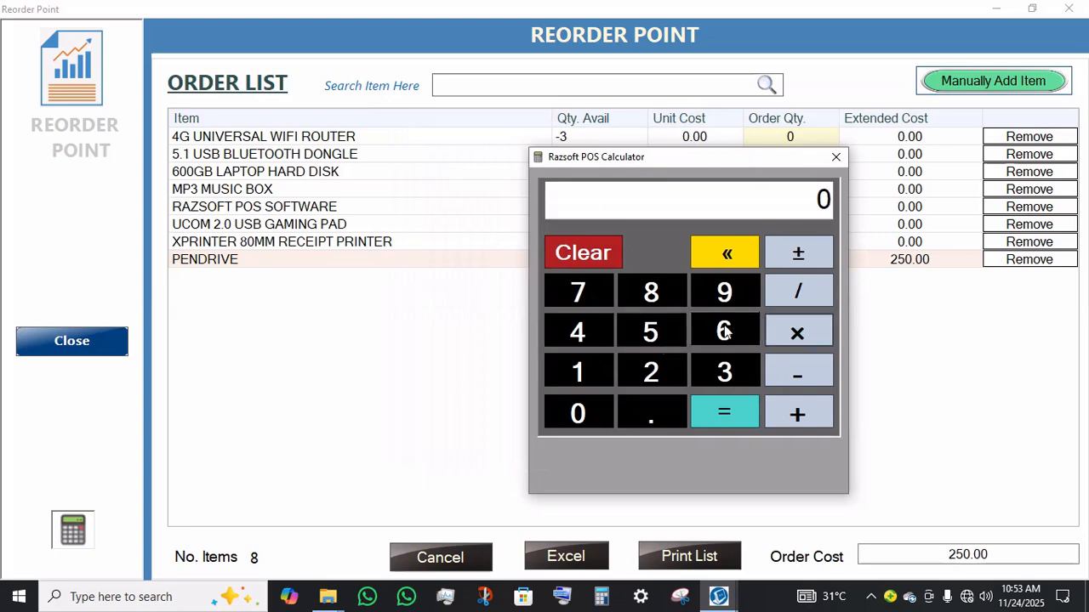
left_click(651, 371)
left_click(738, 399)
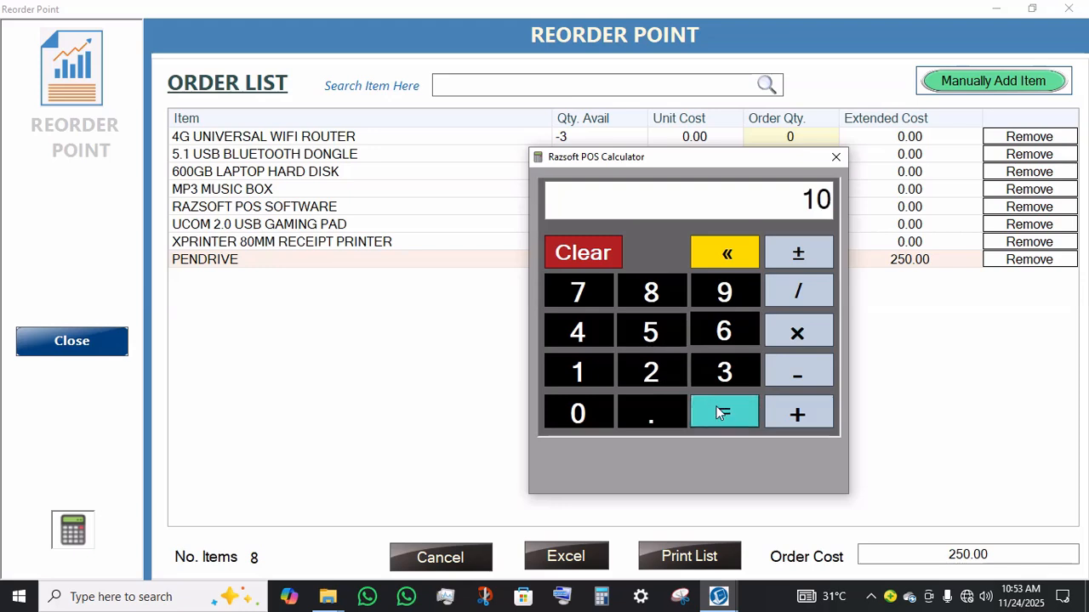
left_click(834, 158)
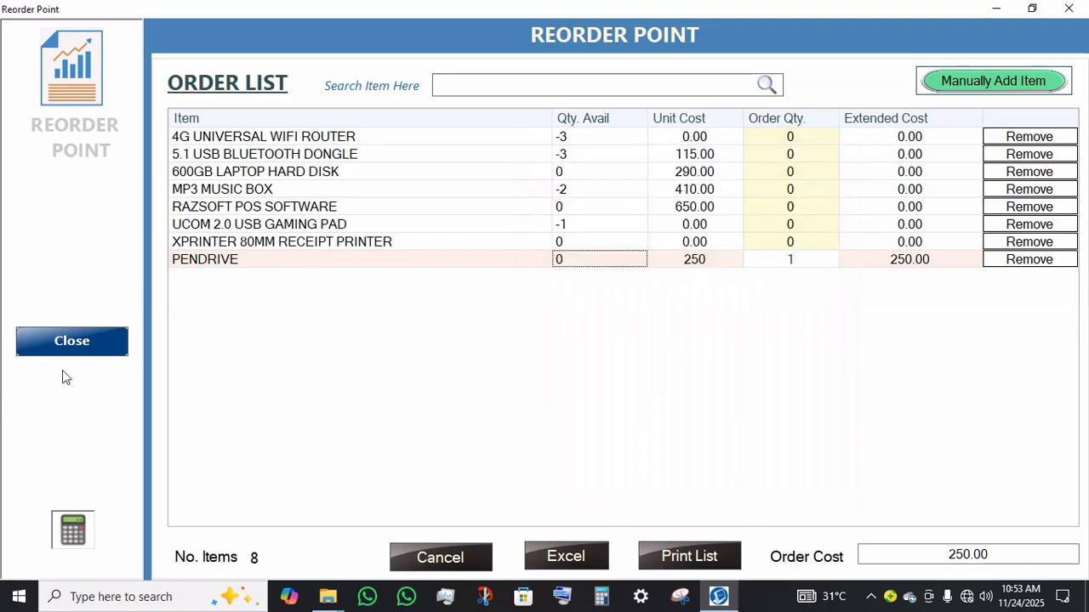
Step: Close the reorder order list and open the Make Sales screen
left_click(75, 341)
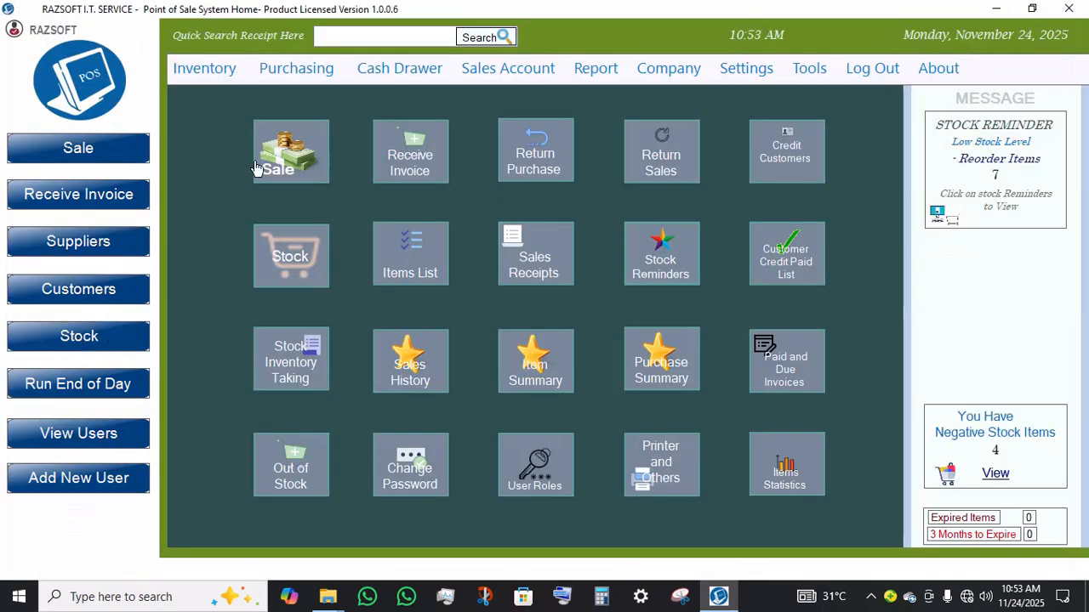
left_click(300, 160)
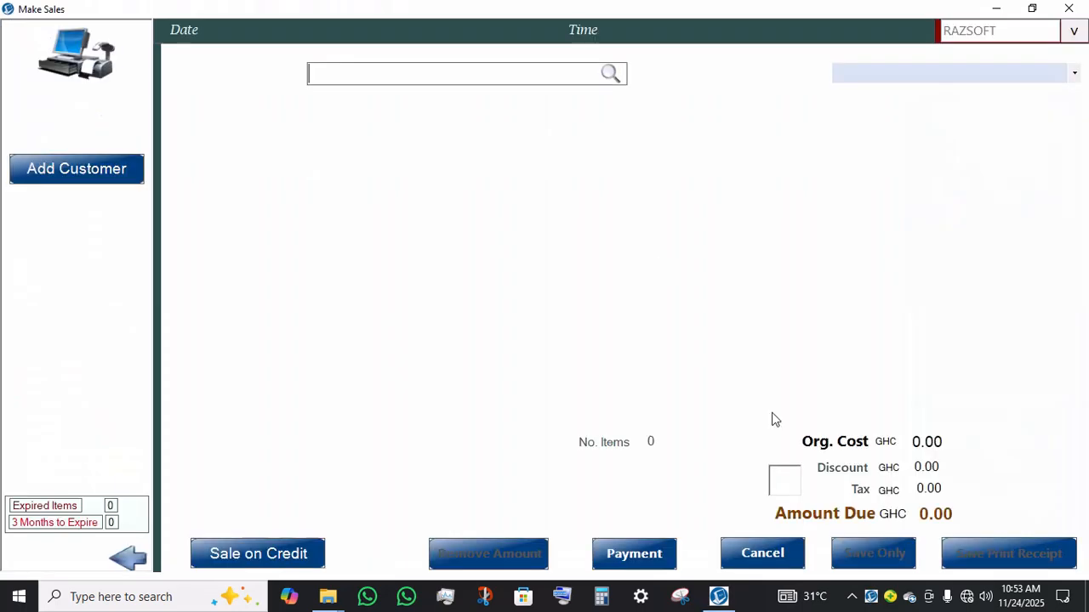
Step: Open and close the POS calculator from both the calculator icon and the Calculator shortcut
left_click(786, 483)
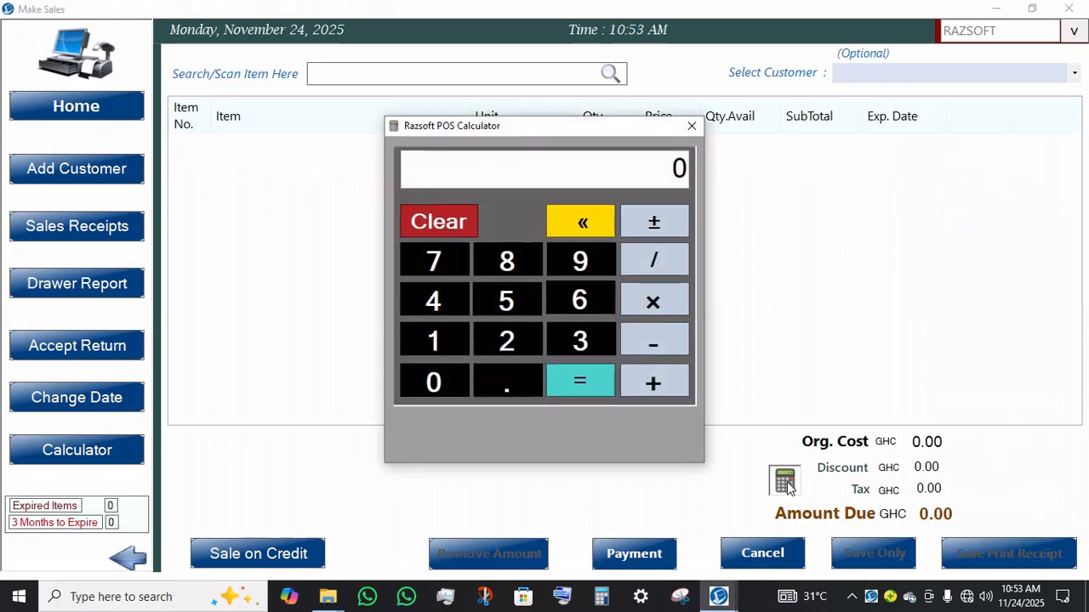
left_click(691, 126)
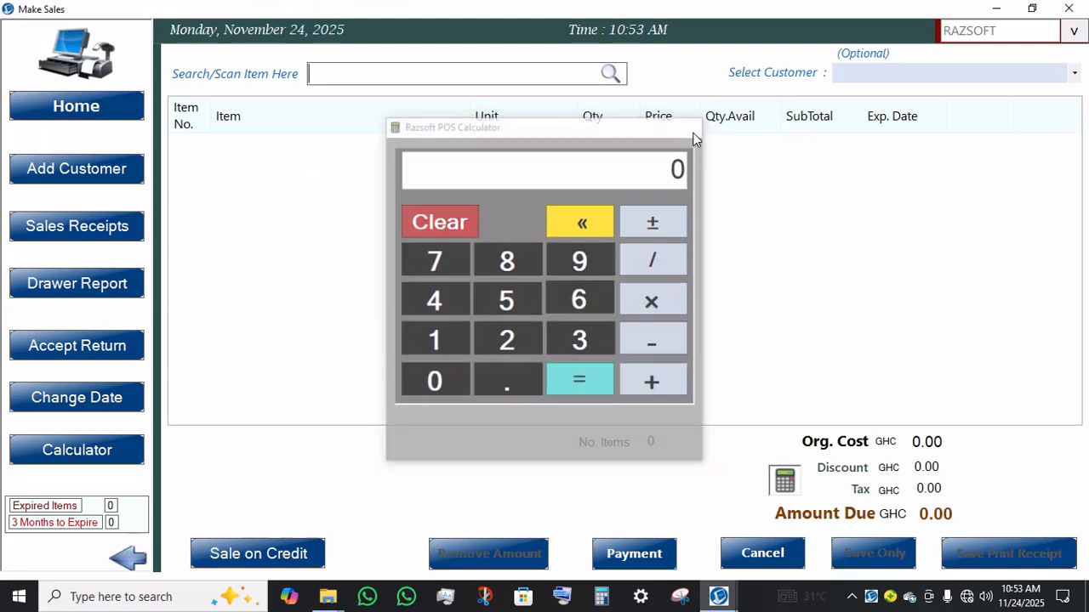
left_click(76, 451)
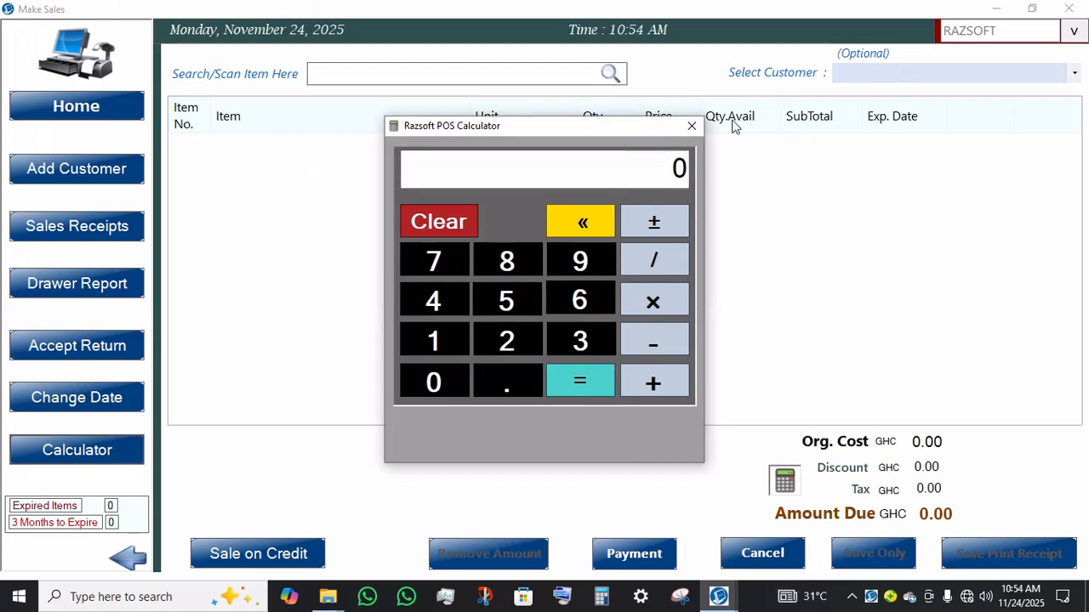
left_click(690, 125)
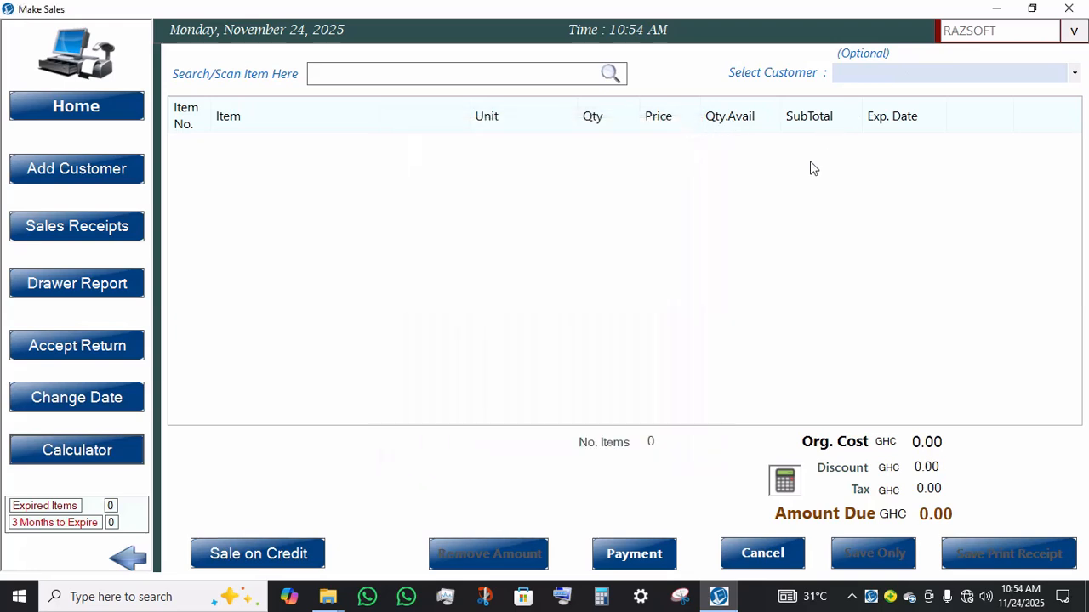
Step: Switch the user to Admin, entering the account password and logging in
left_click(1076, 30)
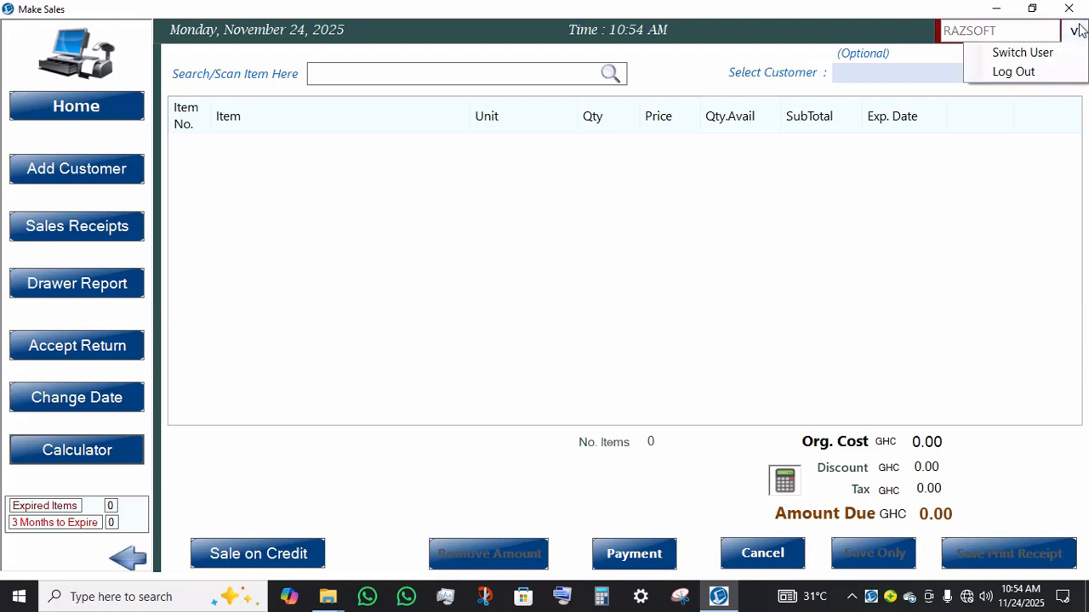
left_click(1015, 56)
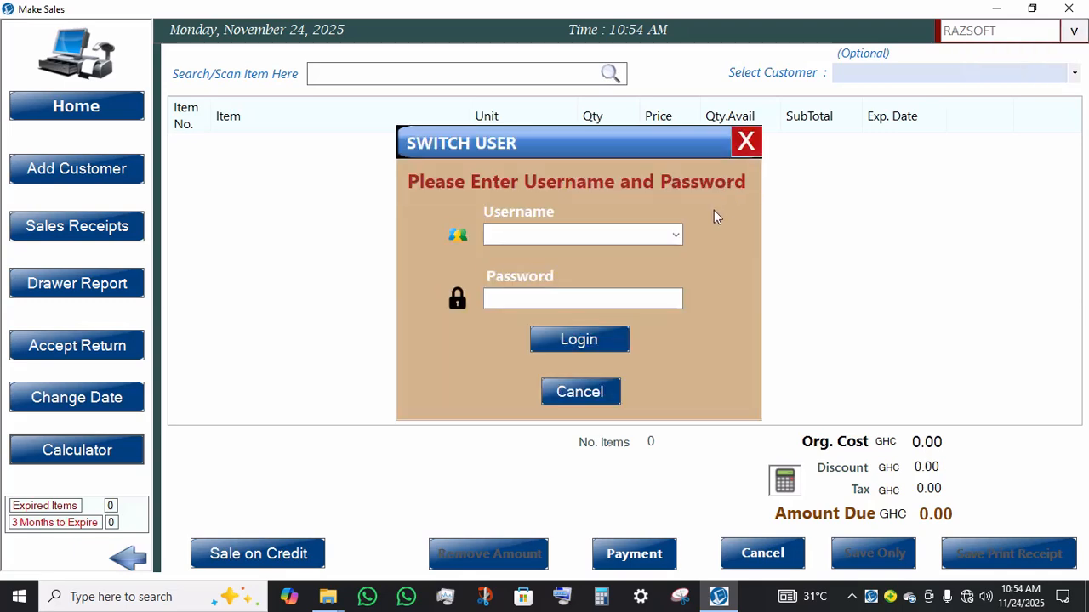
left_click(669, 237)
left_click(542, 273)
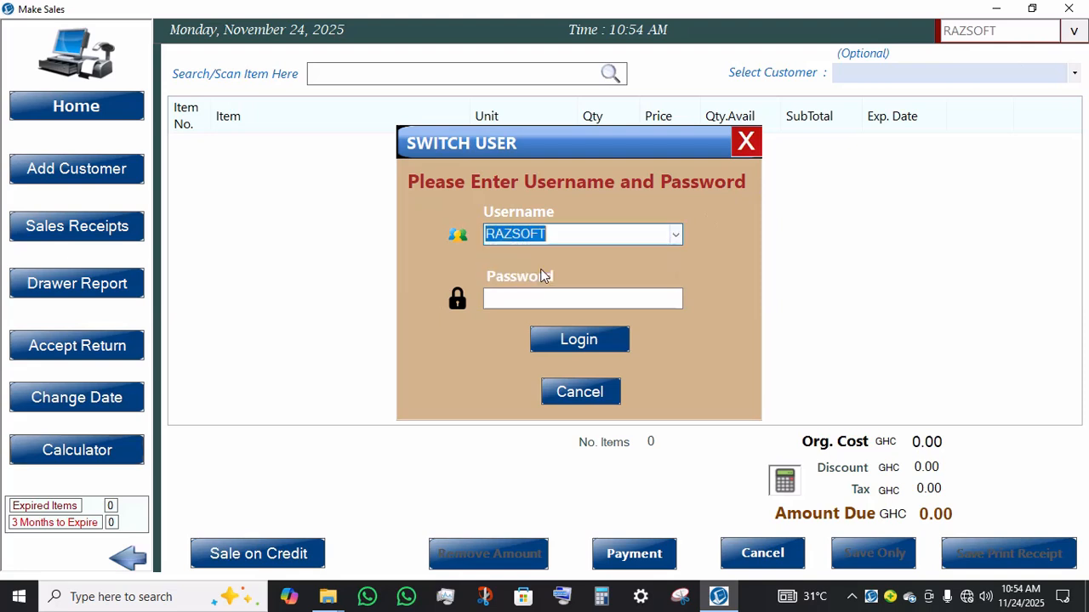
left_click(674, 235)
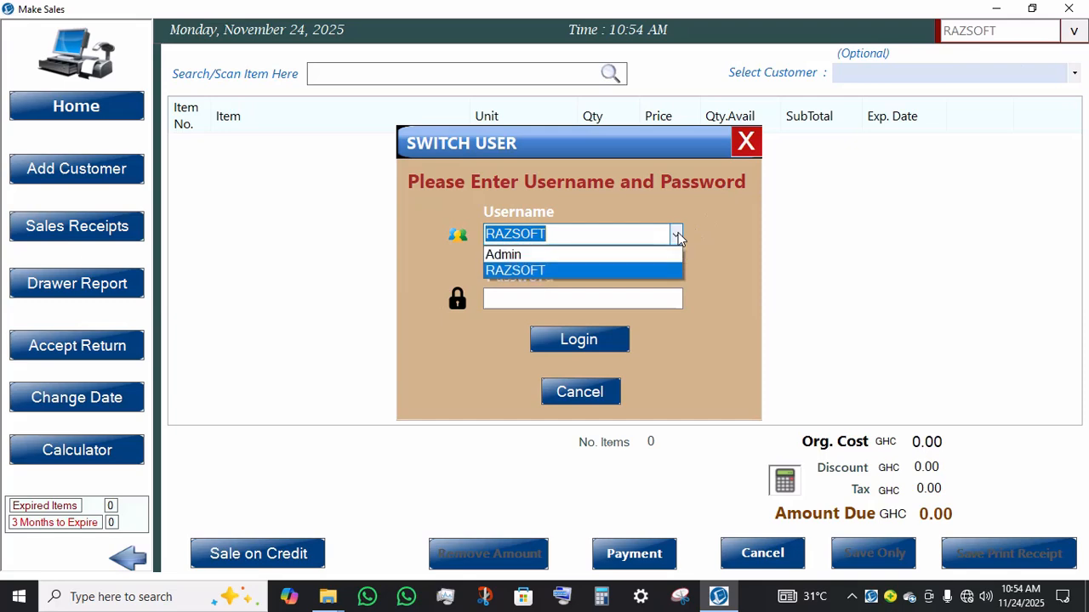
left_click(567, 253)
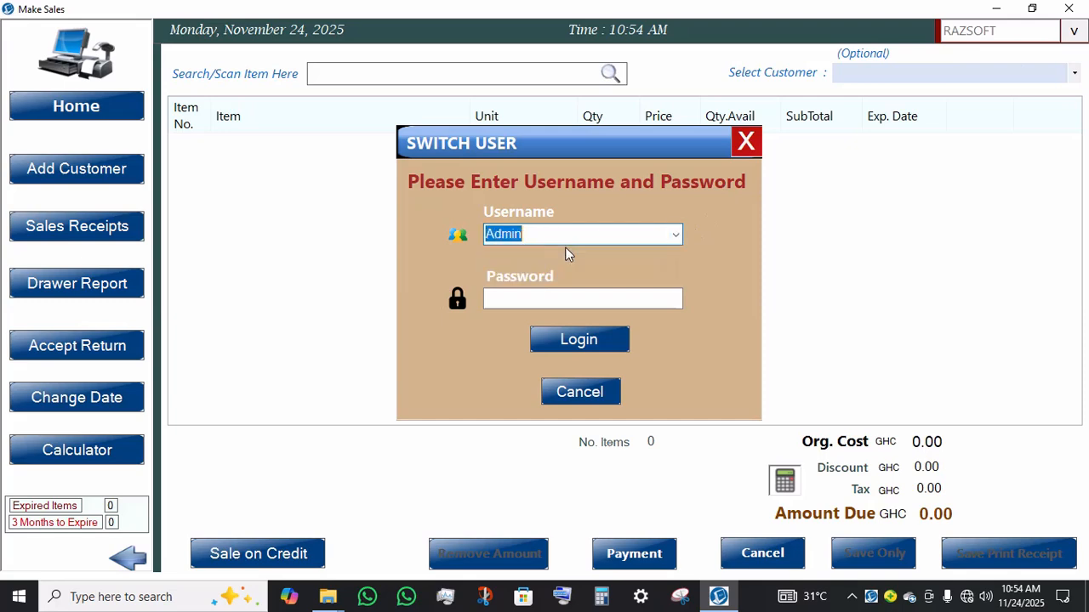
left_click(557, 300)
key("Caps_Lock")
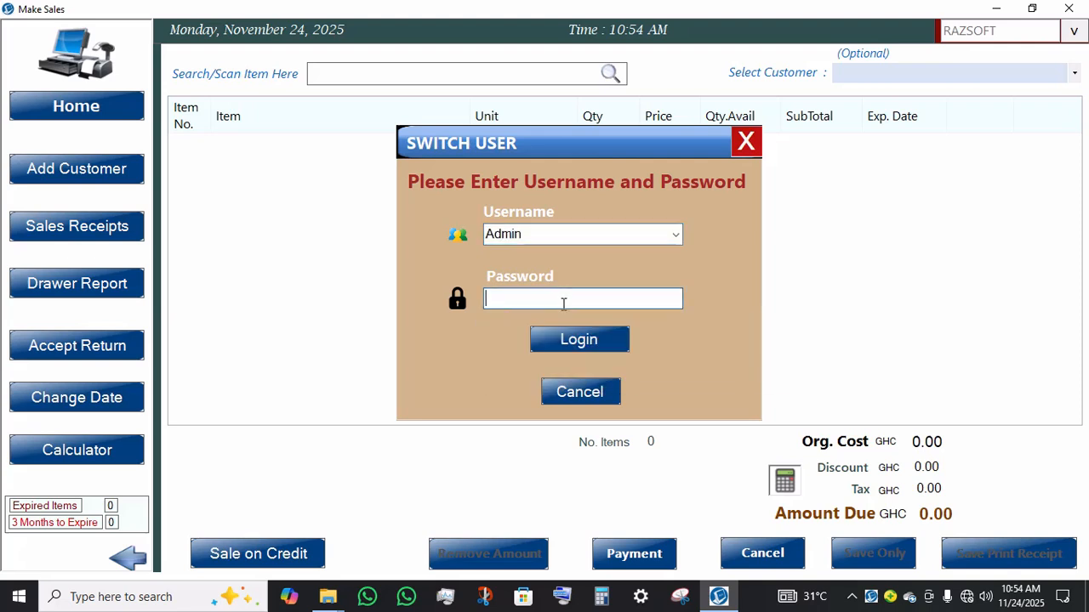
type("•••")
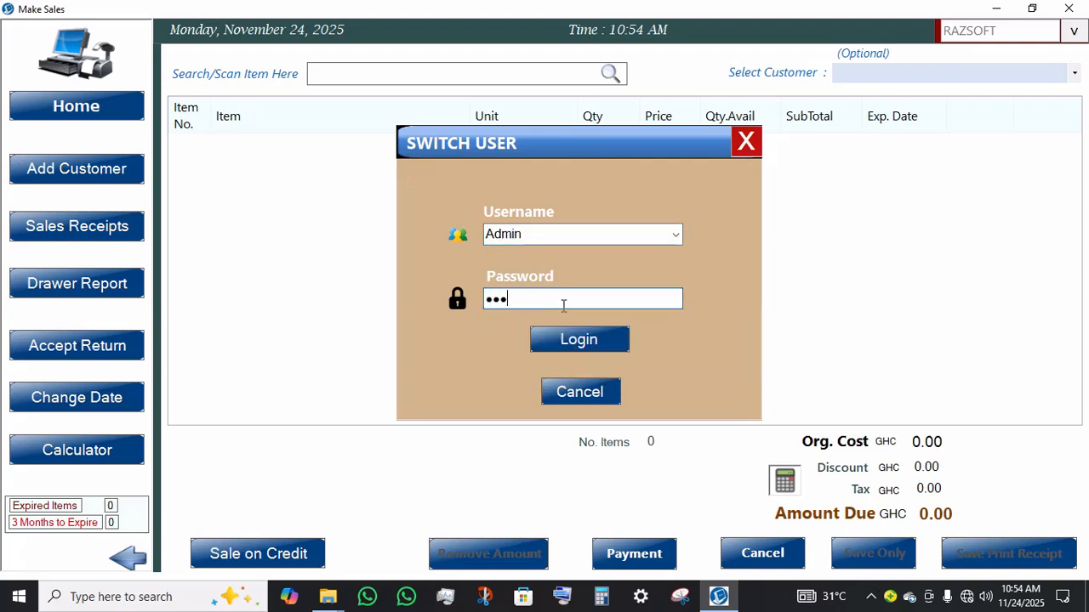
type("•••••")
left_click(566, 340)
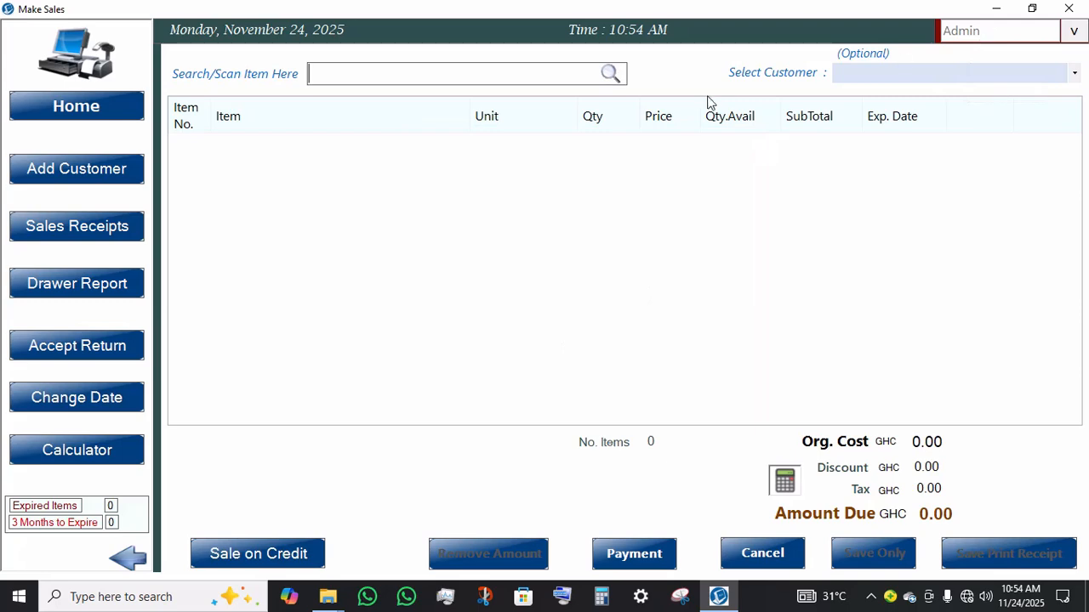
Step: Add RAZSOFT POS SOFTWARE to the sale, dismiss the error, and remove the item again
type("r")
double_click(420, 151)
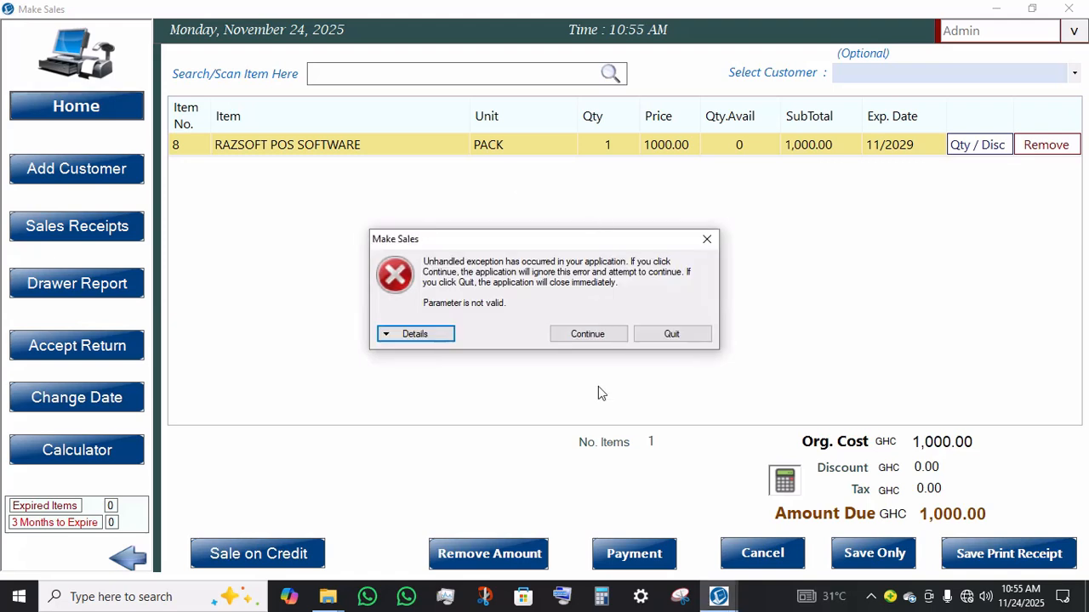
left_click(595, 336)
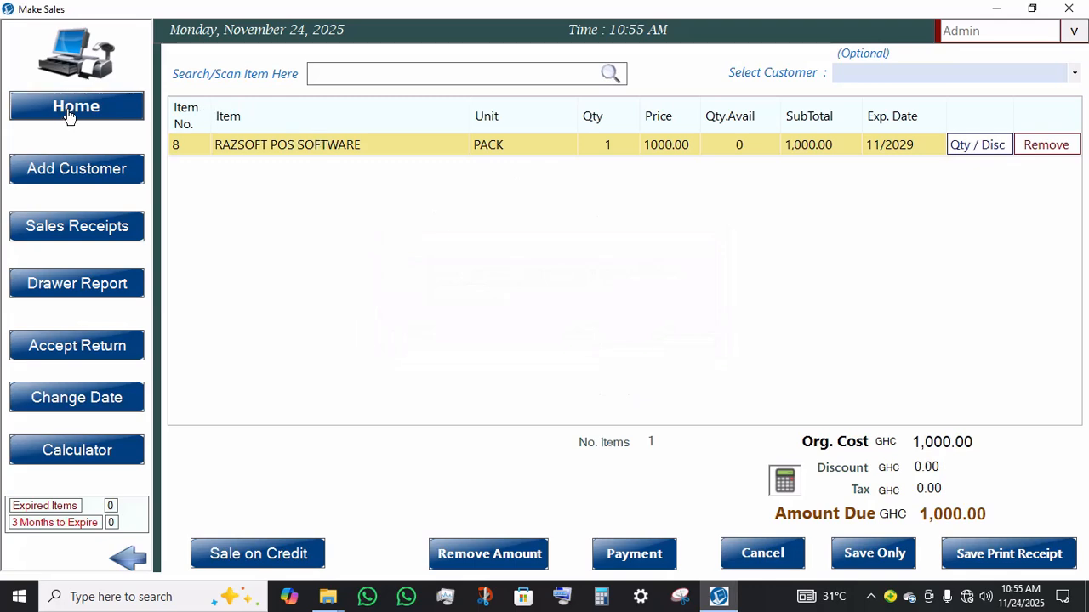
left_click(1031, 145)
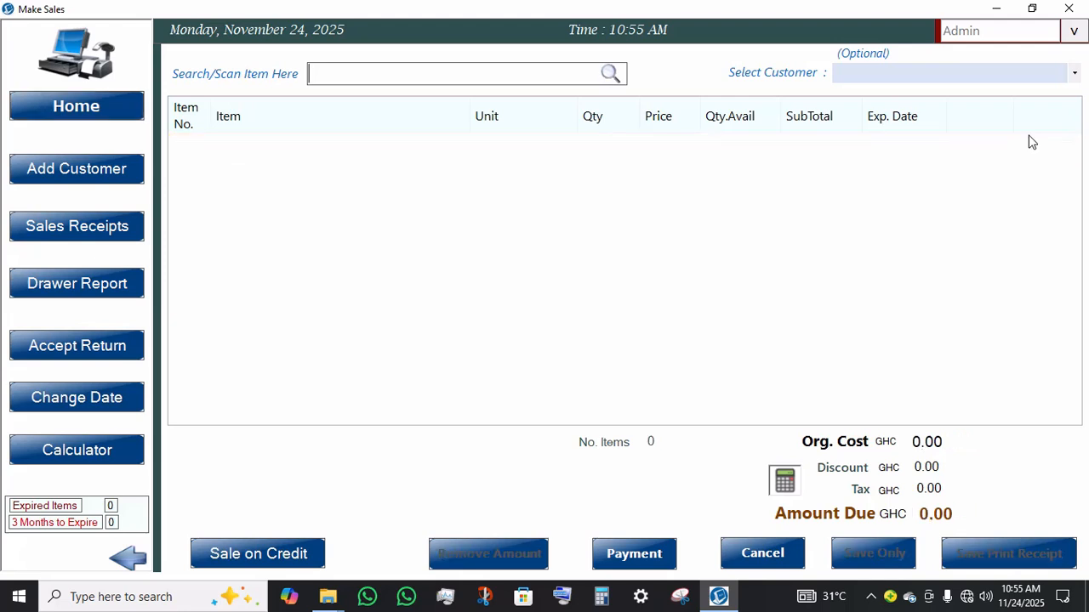
Step: Try to return Home and to log out, continuing past the error each time
left_click(113, 105)
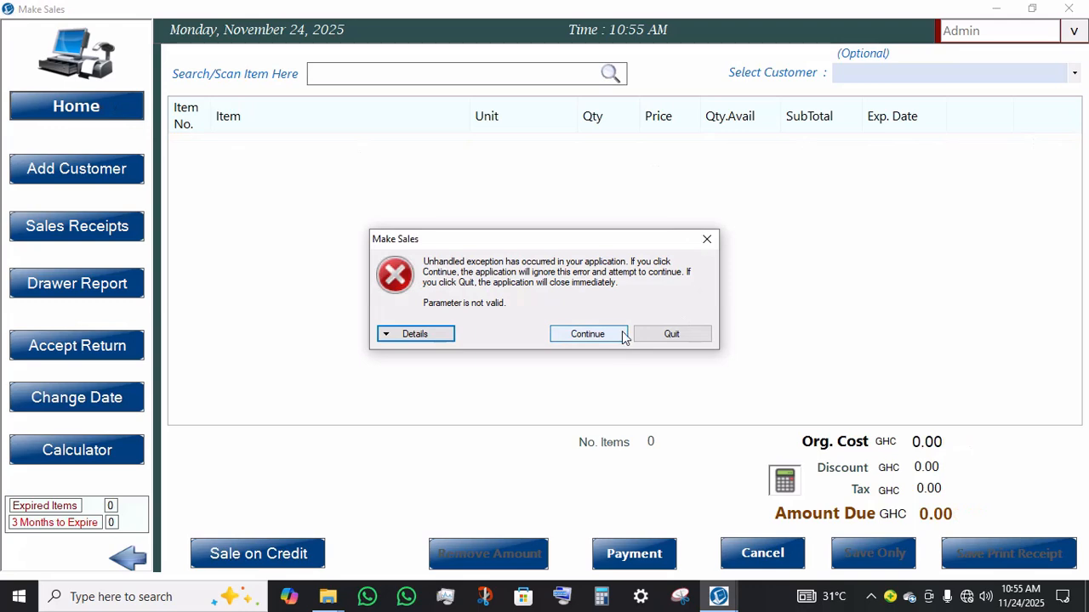
left_click(624, 335)
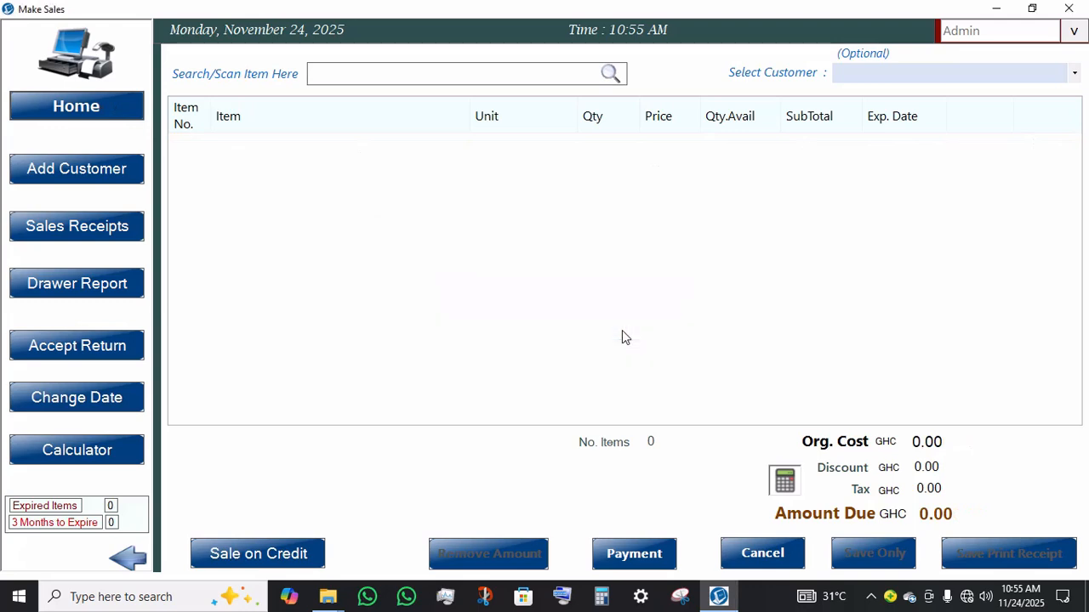
left_click(1077, 31)
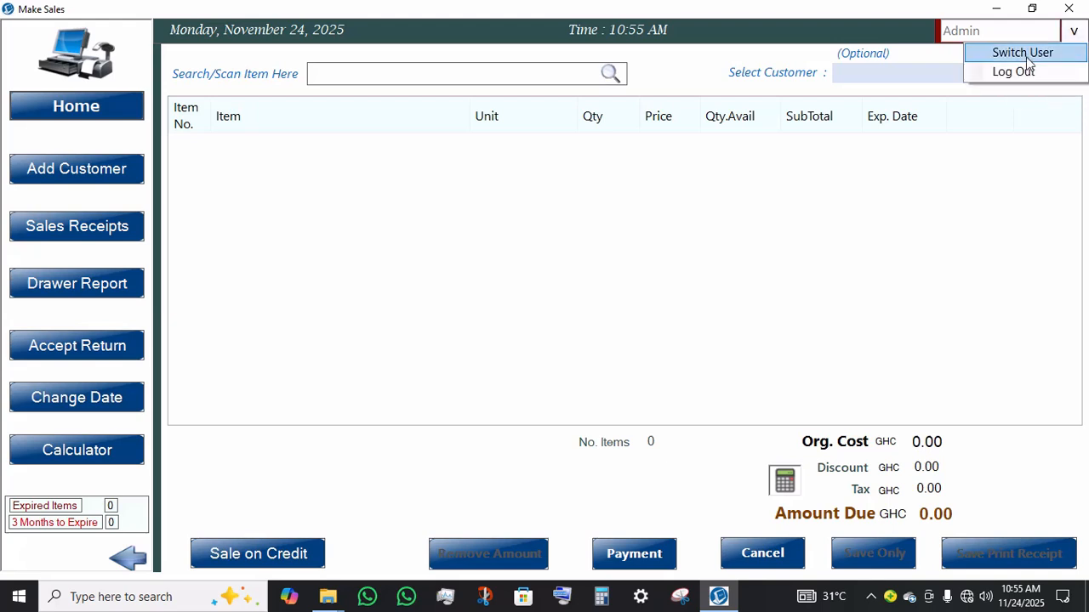
left_click(1004, 79)
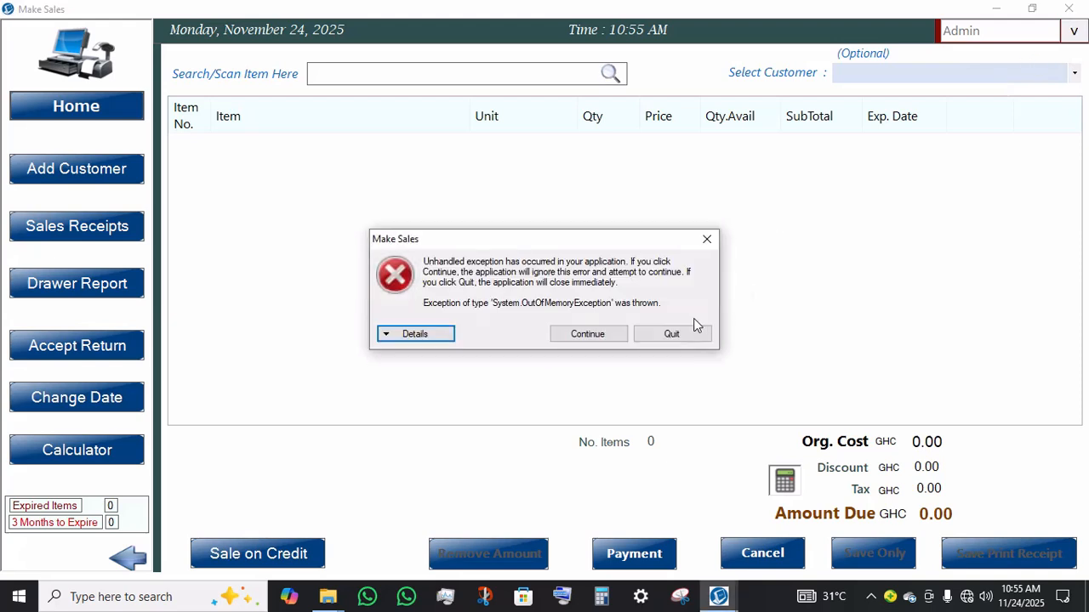
left_click(621, 333)
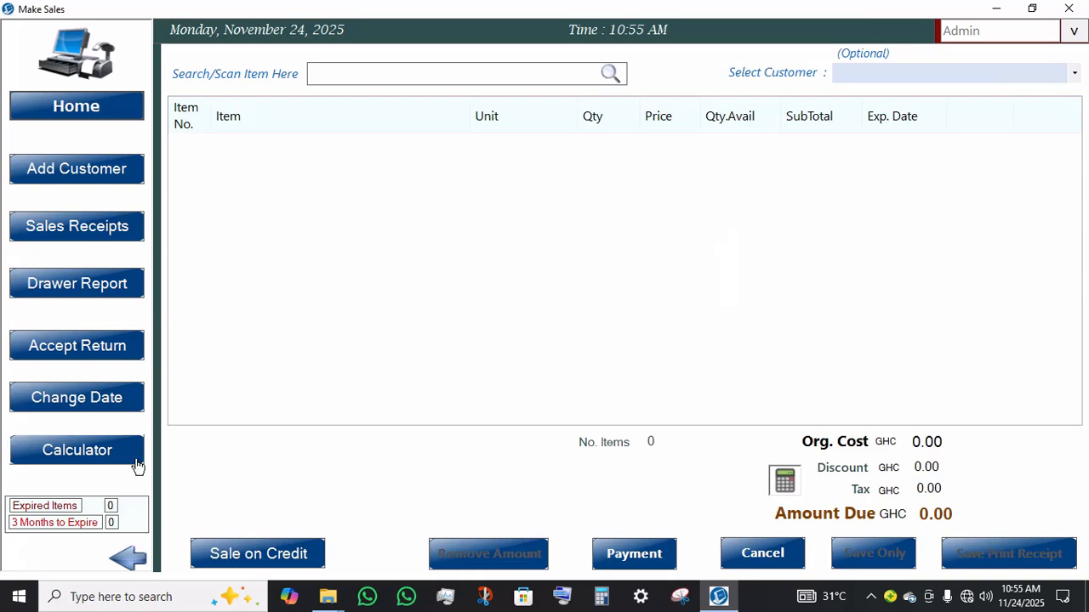
Step: Sell one MP3 MUSIC BOX paid in cash for 520.00 and save the sale only
left_click(401, 85)
type("x")
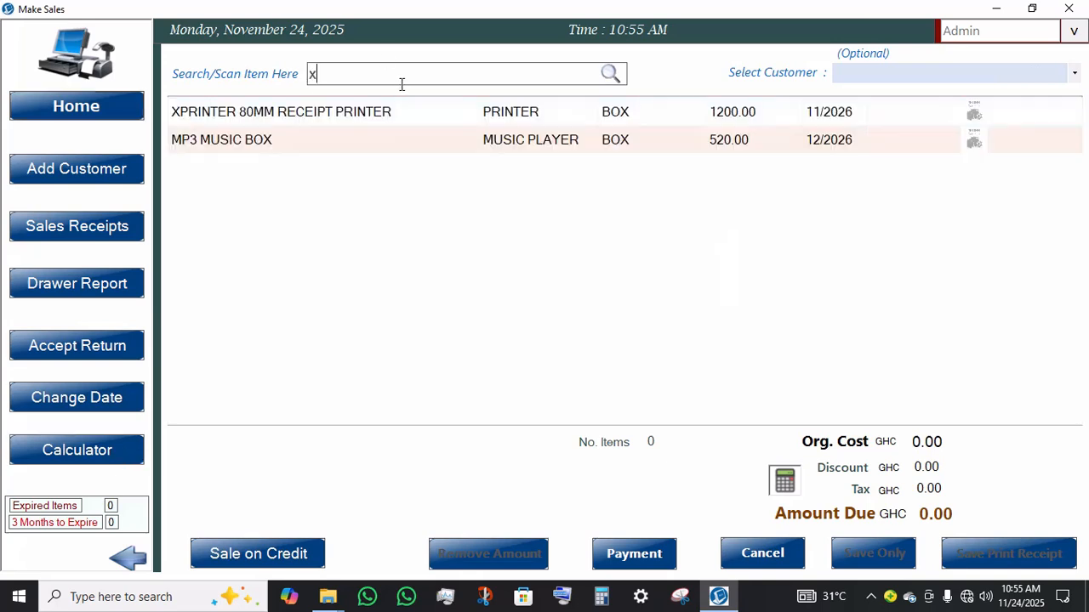
left_click(325, 144)
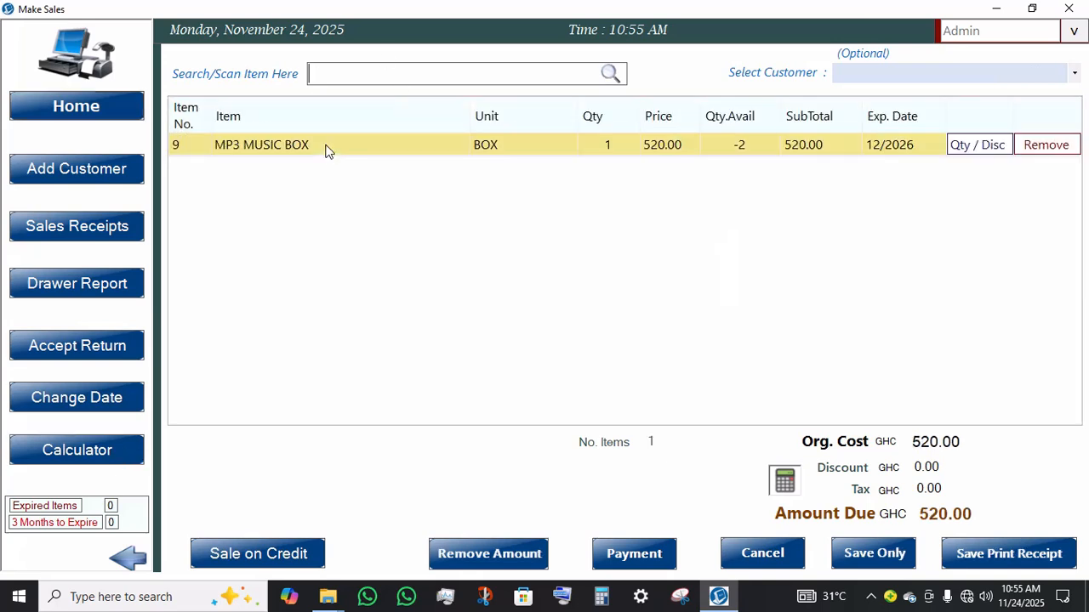
left_click(633, 563)
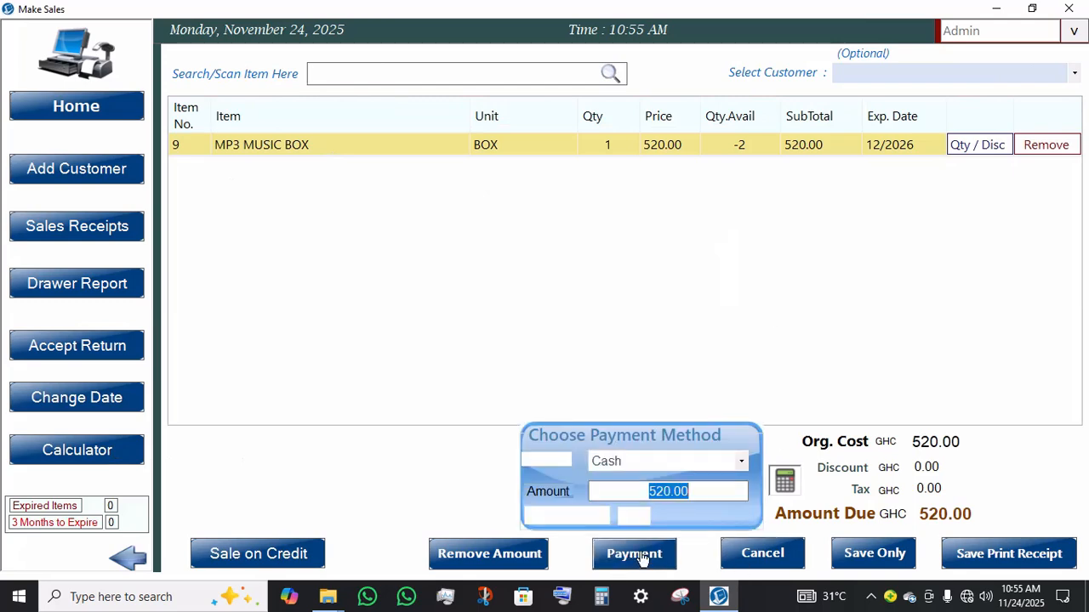
left_click(861, 552)
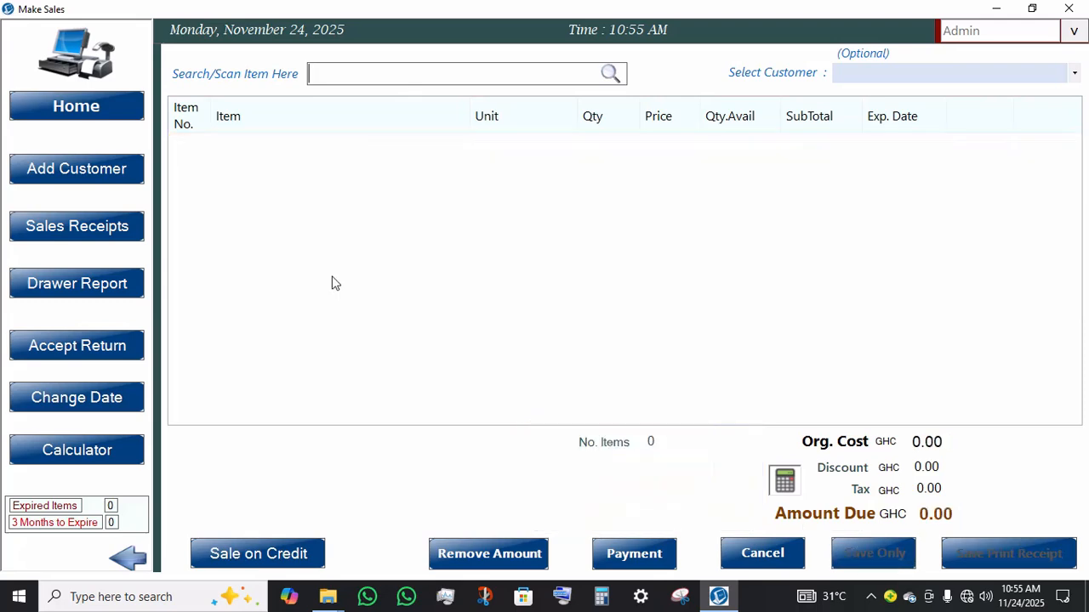
Step: Try to return Home and examine the error's details
left_click(76, 116)
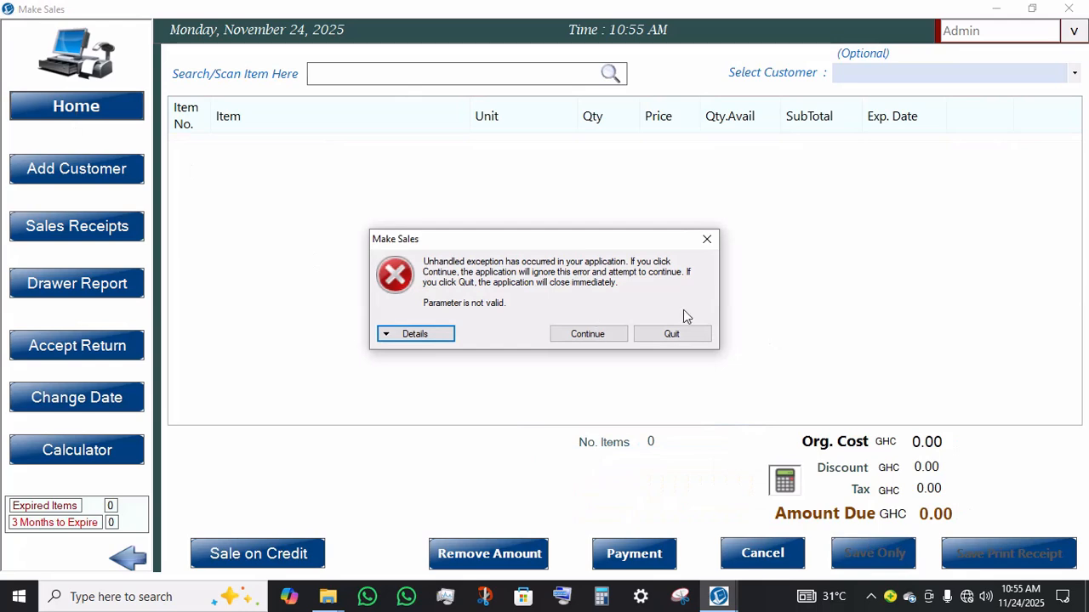
left_click(414, 338)
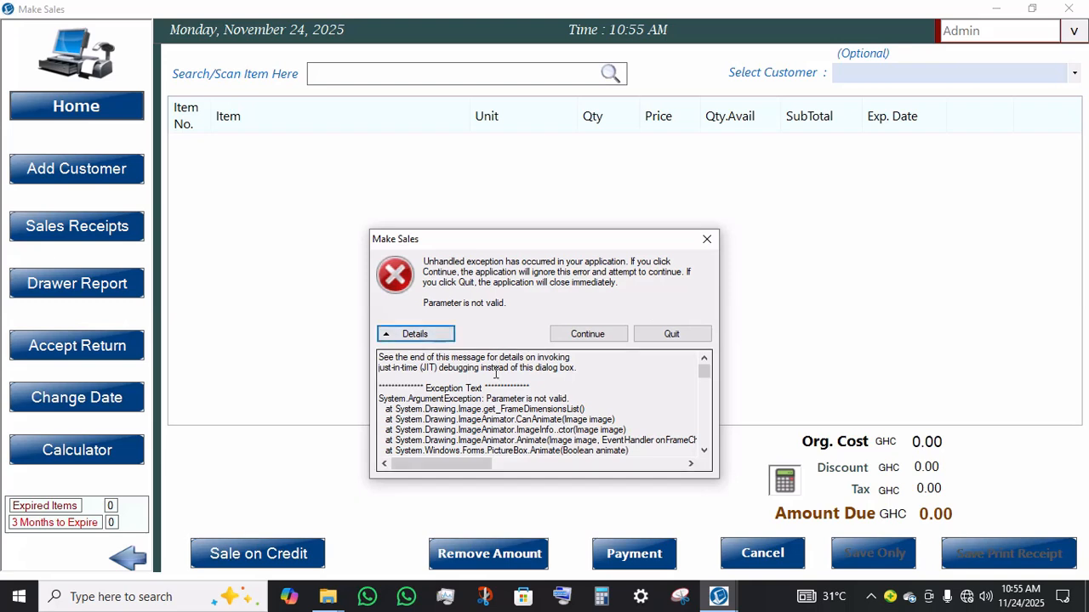
scroll(495, 374, "down", 10)
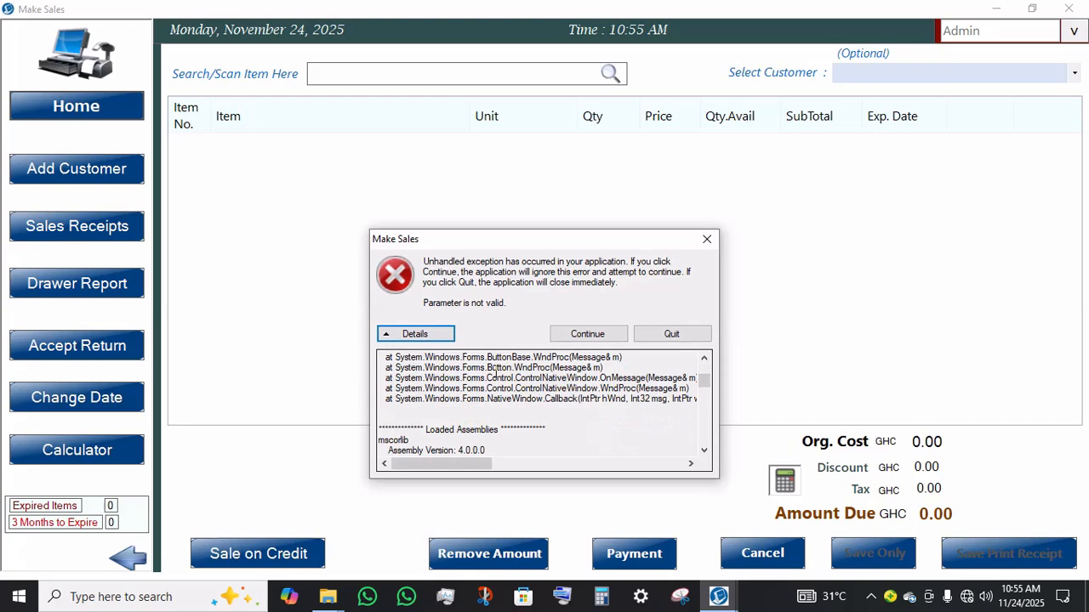
scroll(495, 373, "down", 3)
scroll(495, 371, "down", 3)
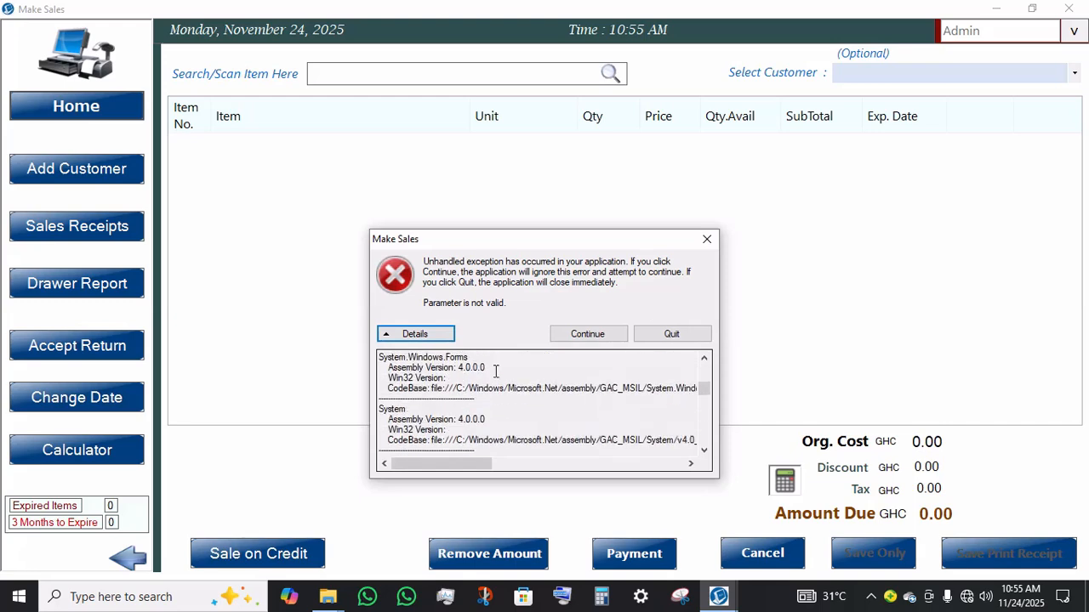
scroll(495, 372, "down", 15)
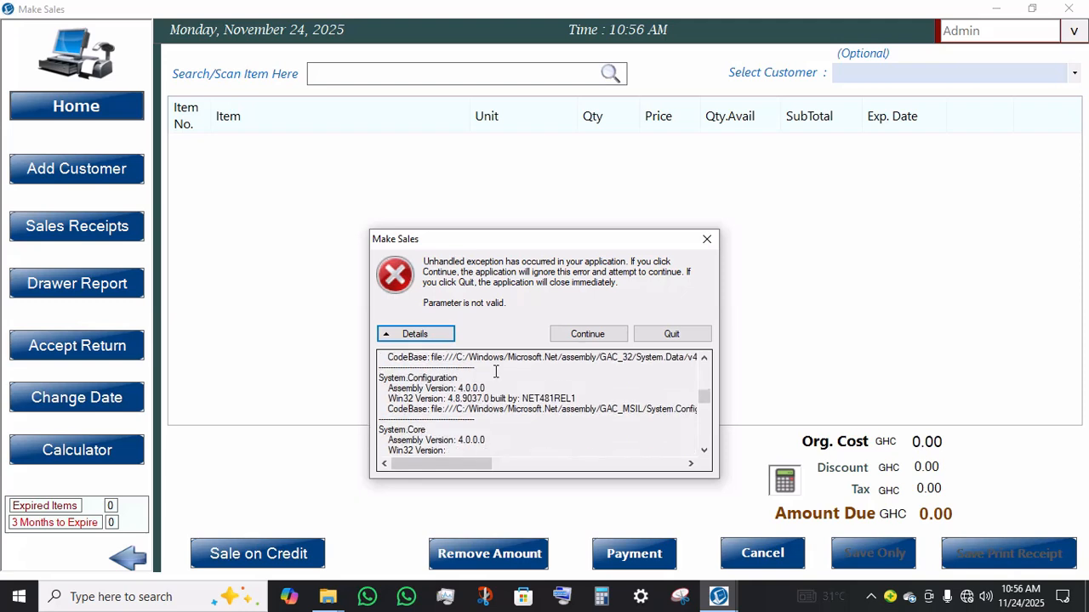